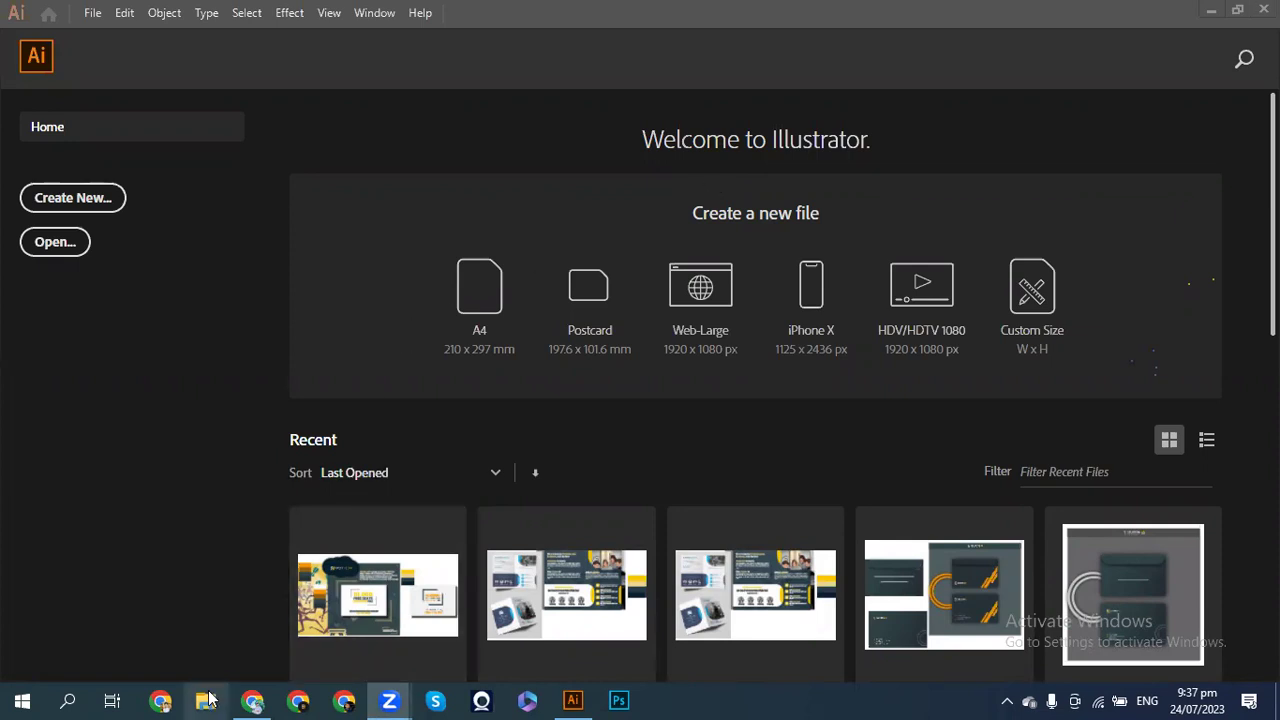
- Open the SH-Course Goals GD PDF from the recent files in File Explorer and enlarge its window for reading
left_click(207, 699)
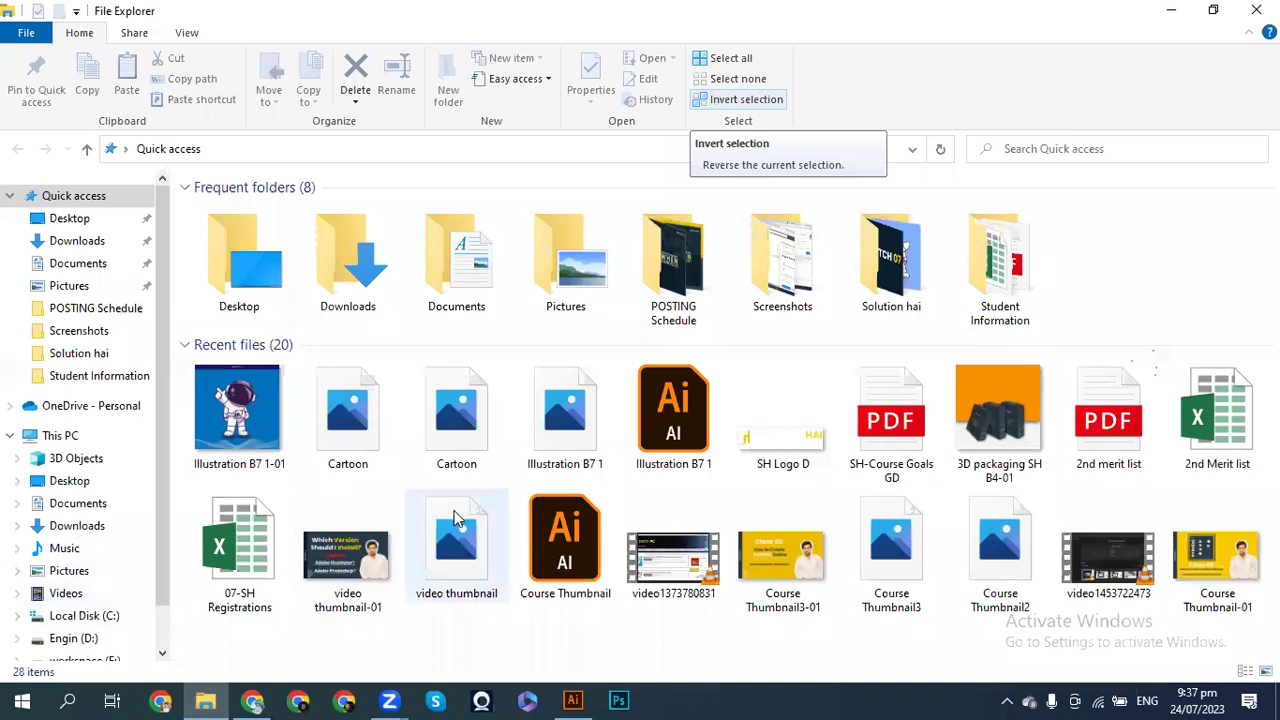
left_click(880, 425)
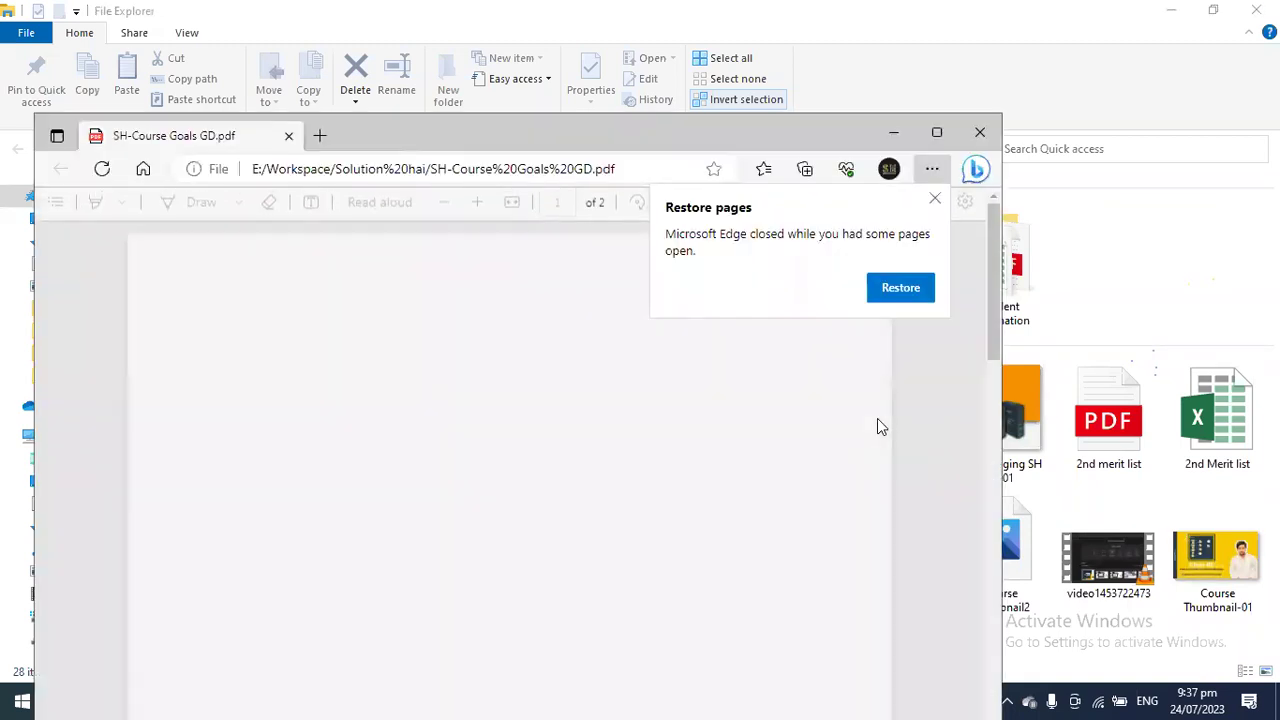
left_click(935, 198)
left_click(938, 134)
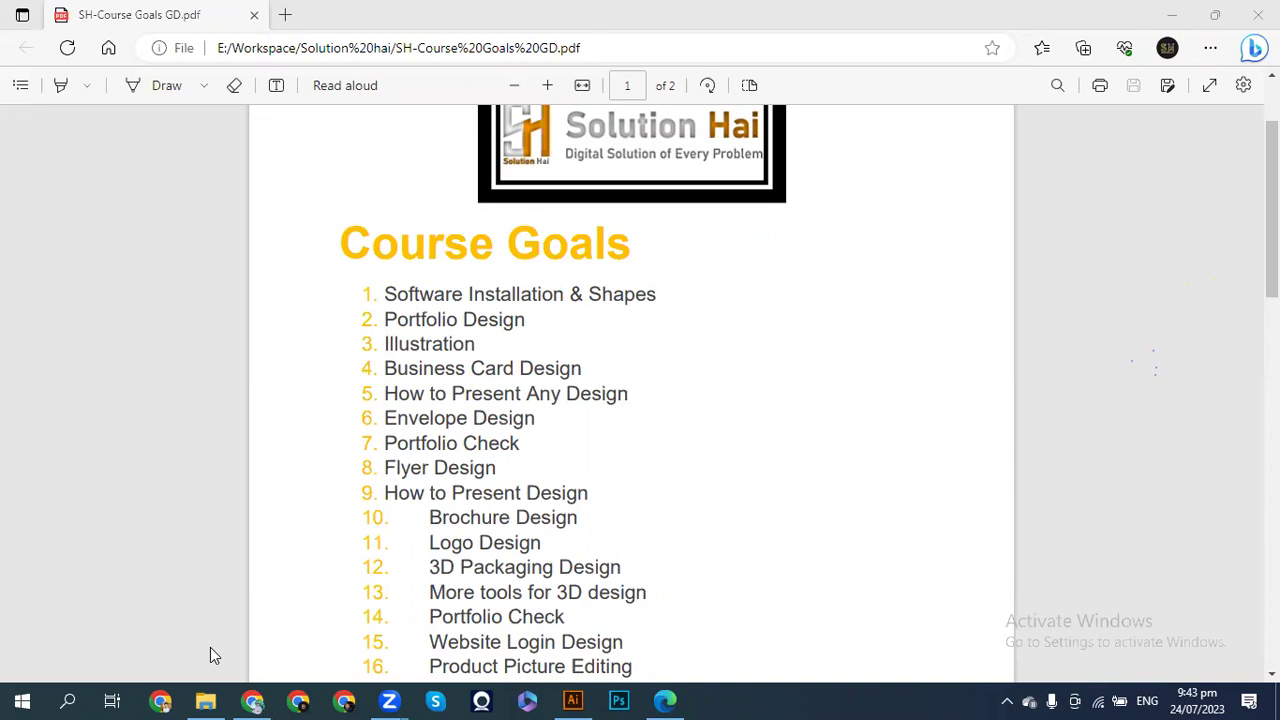
left_click(252, 701)
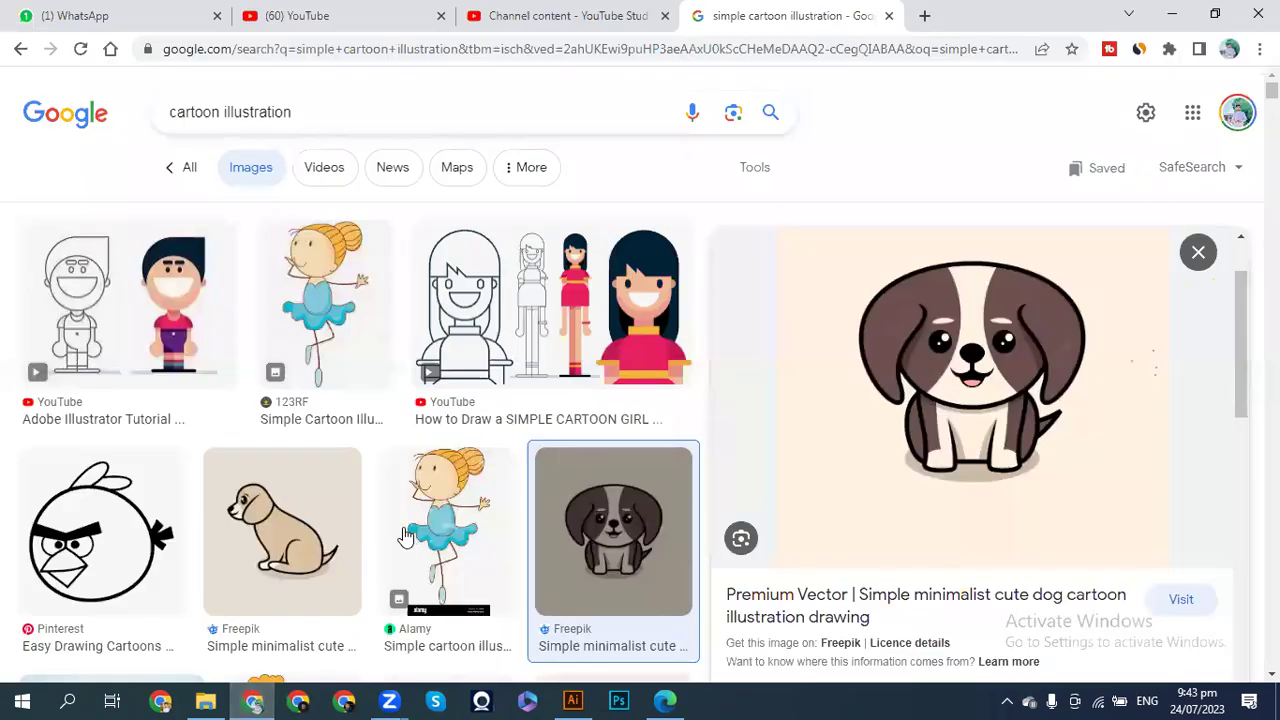
left_click(530, 10)
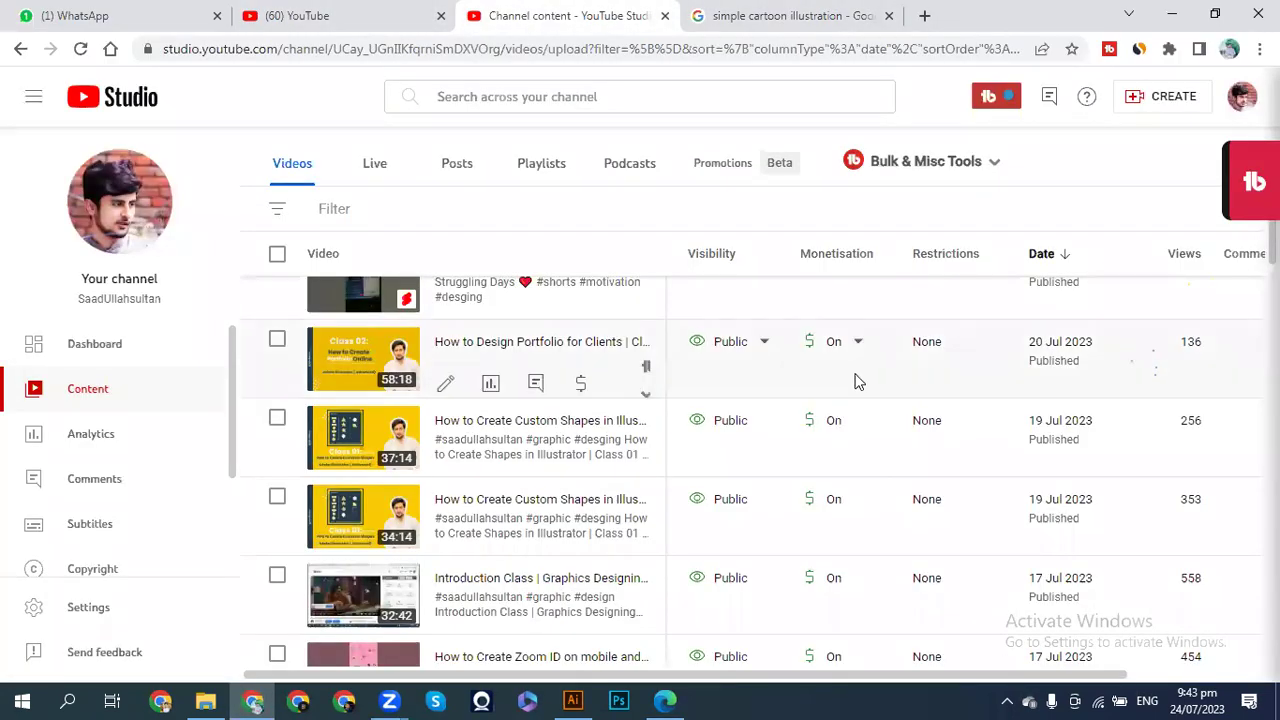
scroll(857, 381, "down", 1)
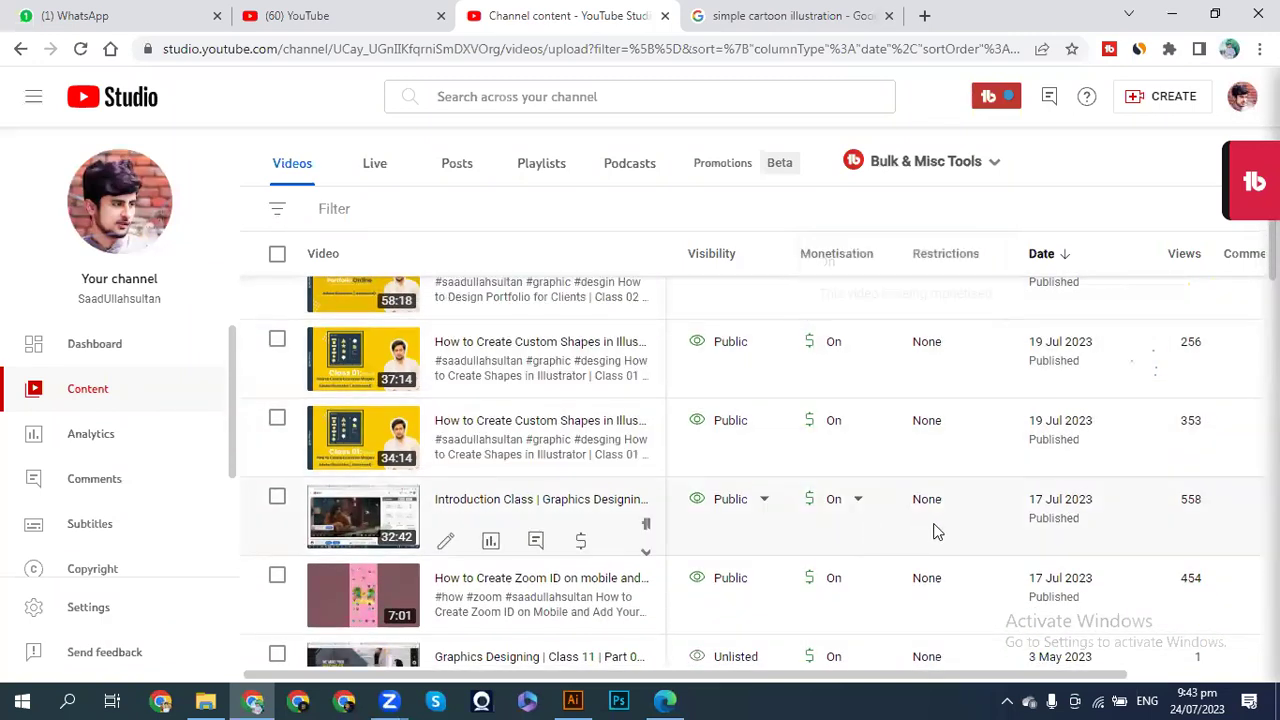
left_click(740, 18)
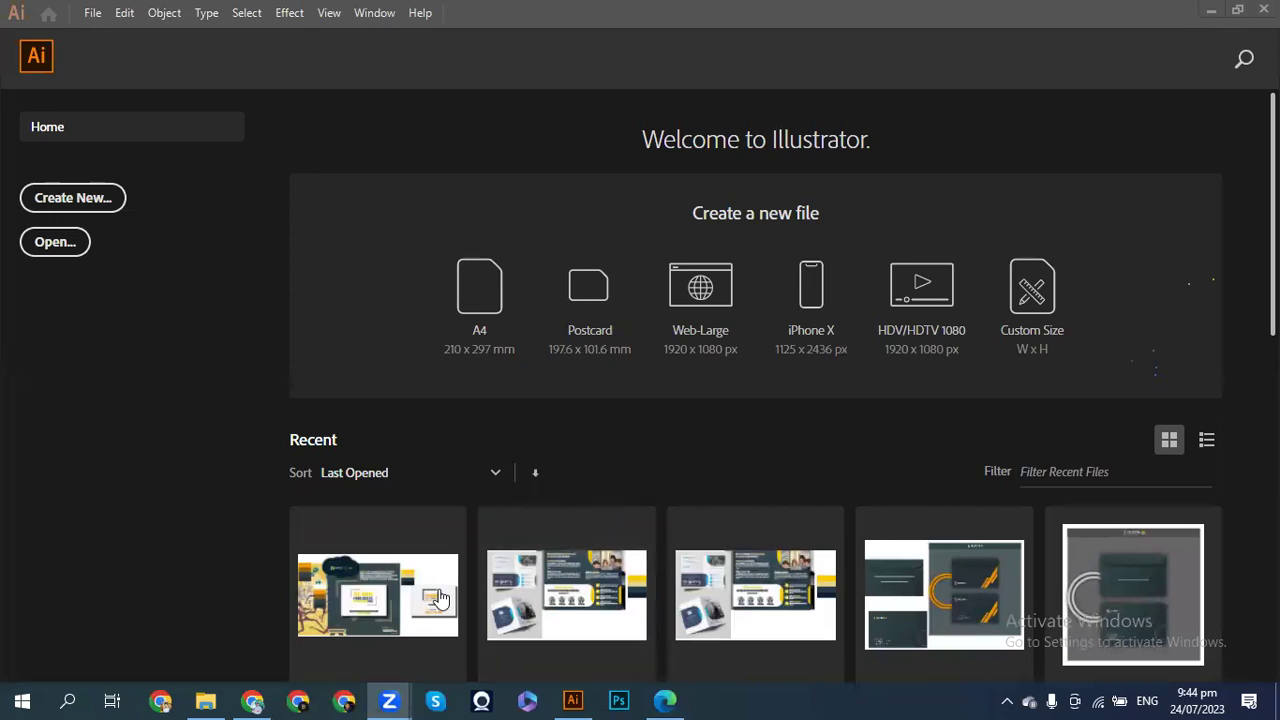
key("alt+Tab")
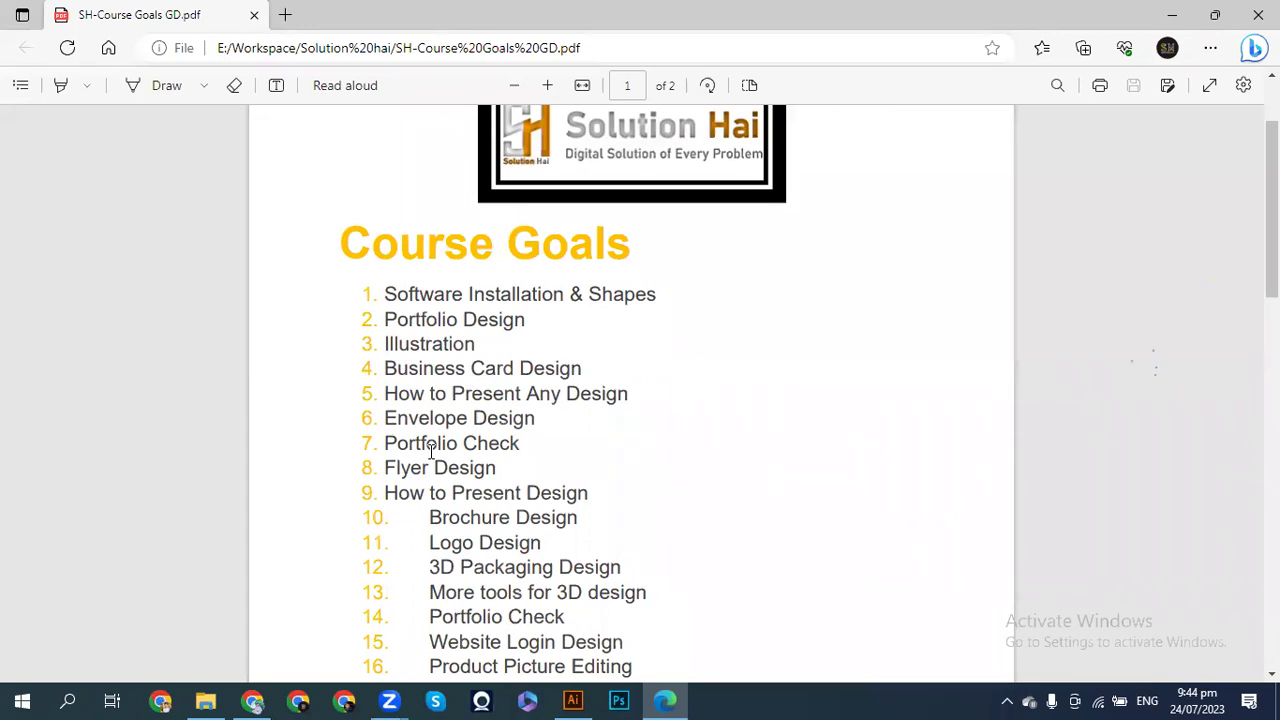
- Switch to Illustrator and create a new document from the recent 1080 x 1080 px custom preset
left_click(567, 700)
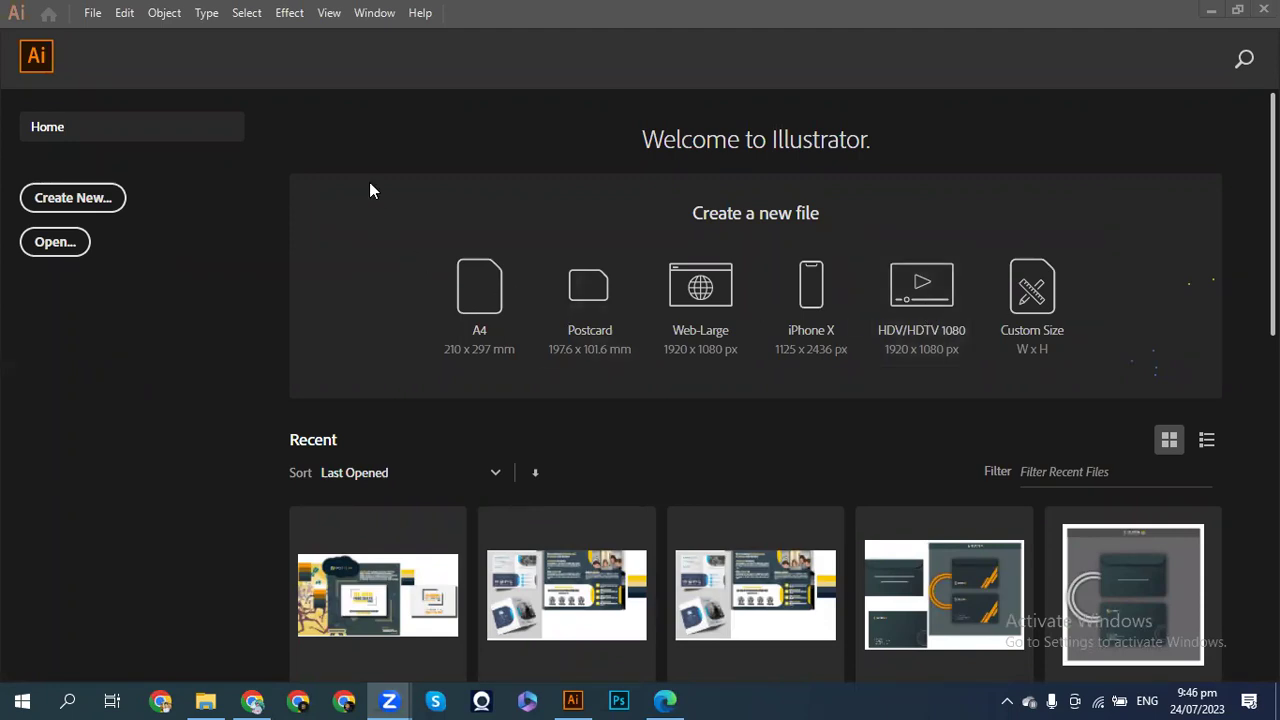
left_click(74, 207)
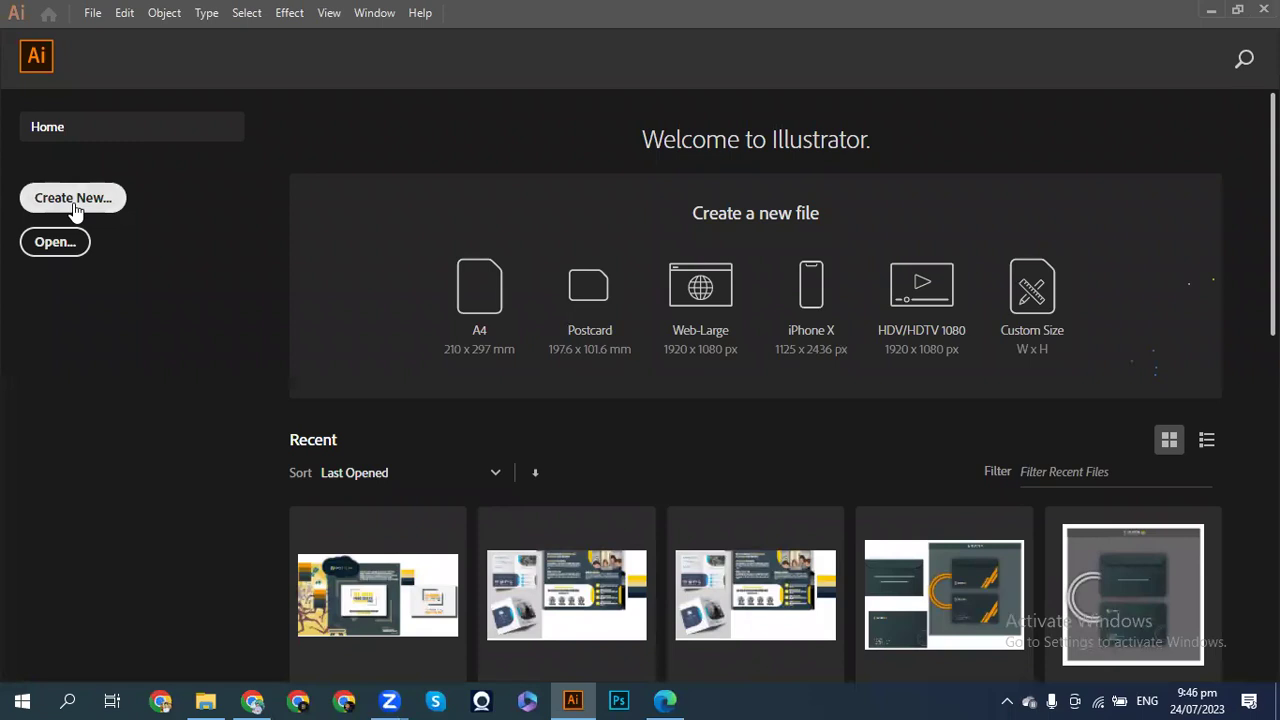
left_click(74, 205)
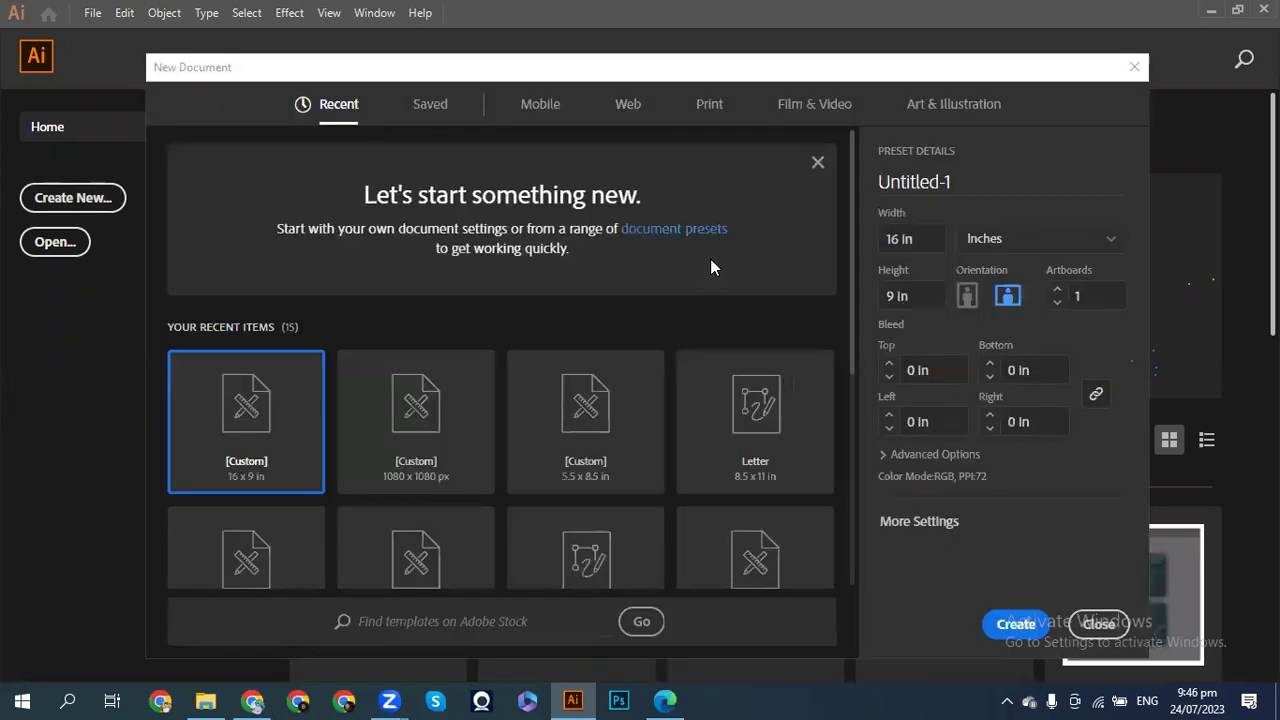
left_click(380, 403)
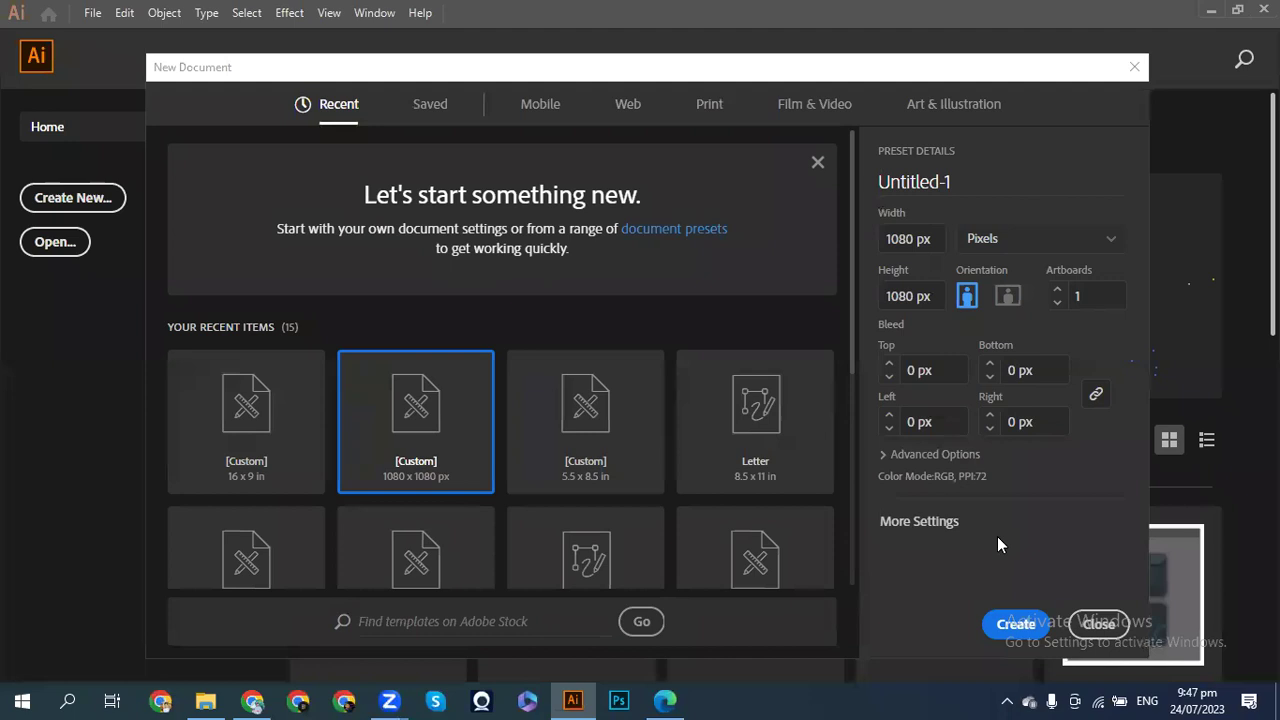
left_click(999, 613)
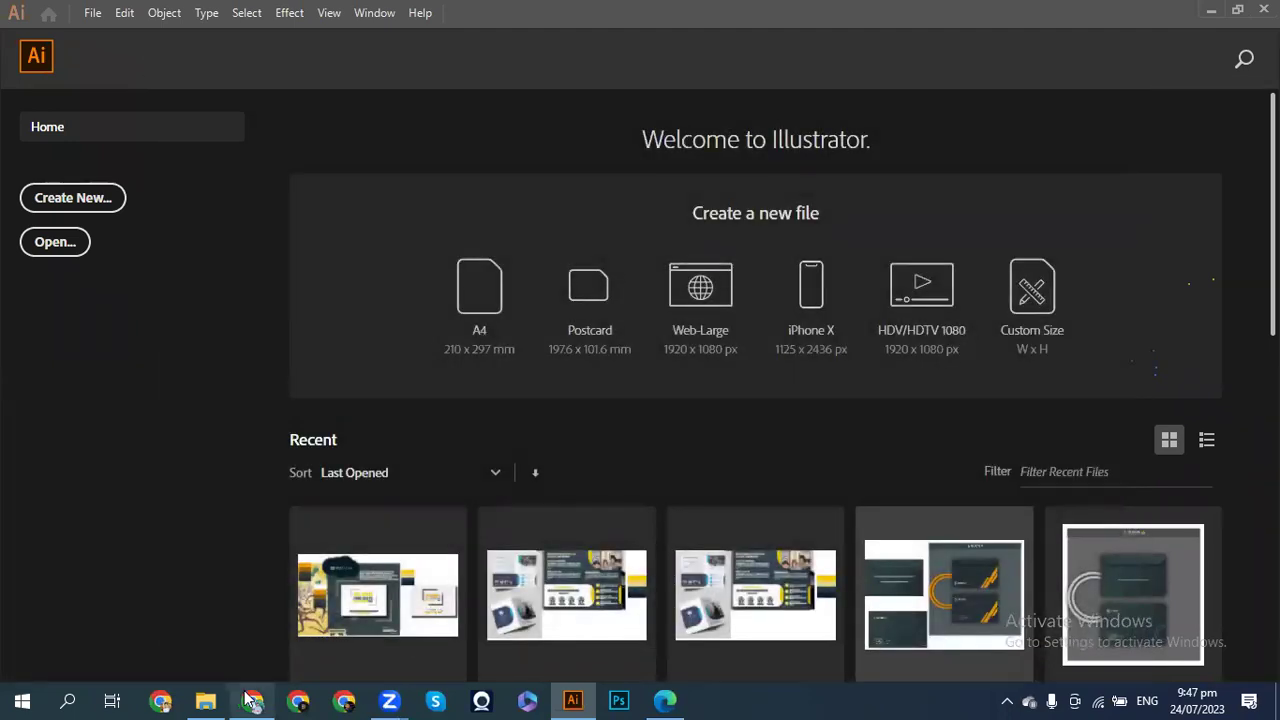
- Look at the cartoon dog reference in Chrome, then open the Illustration B7 1 file from the Solution hai folder in Illustrator
left_click(253, 700)
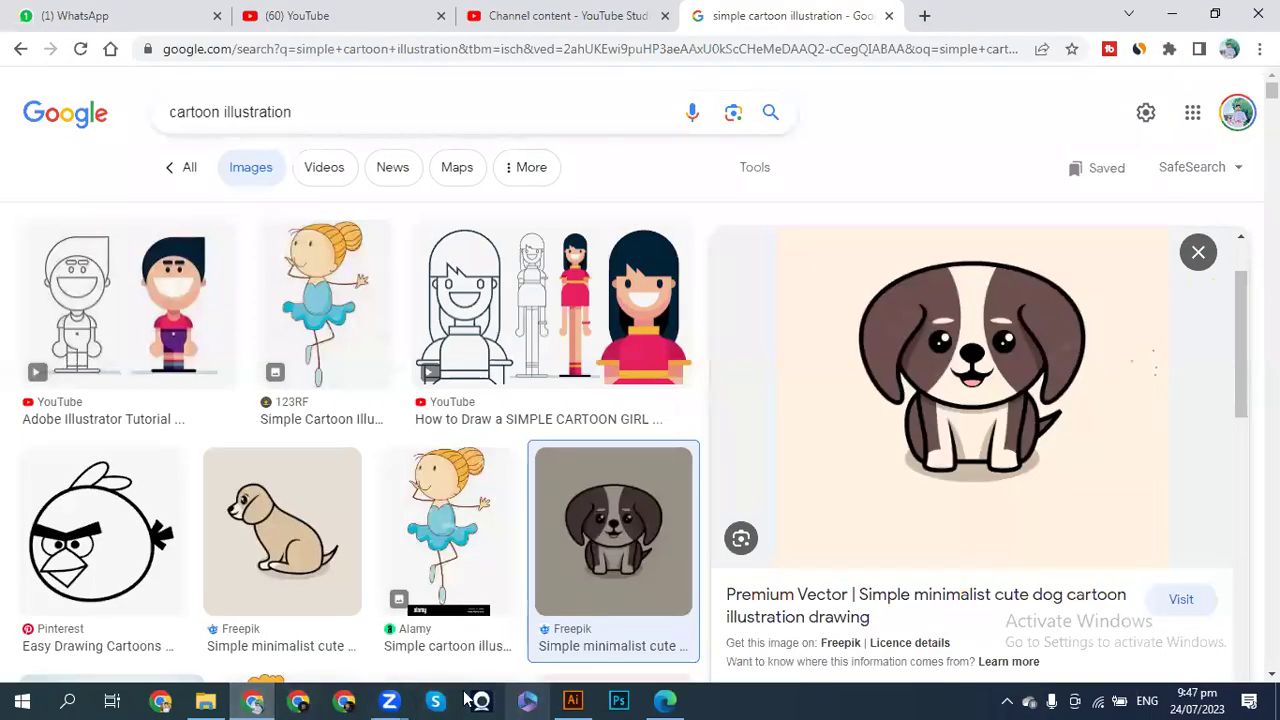
mouse_move(573, 700)
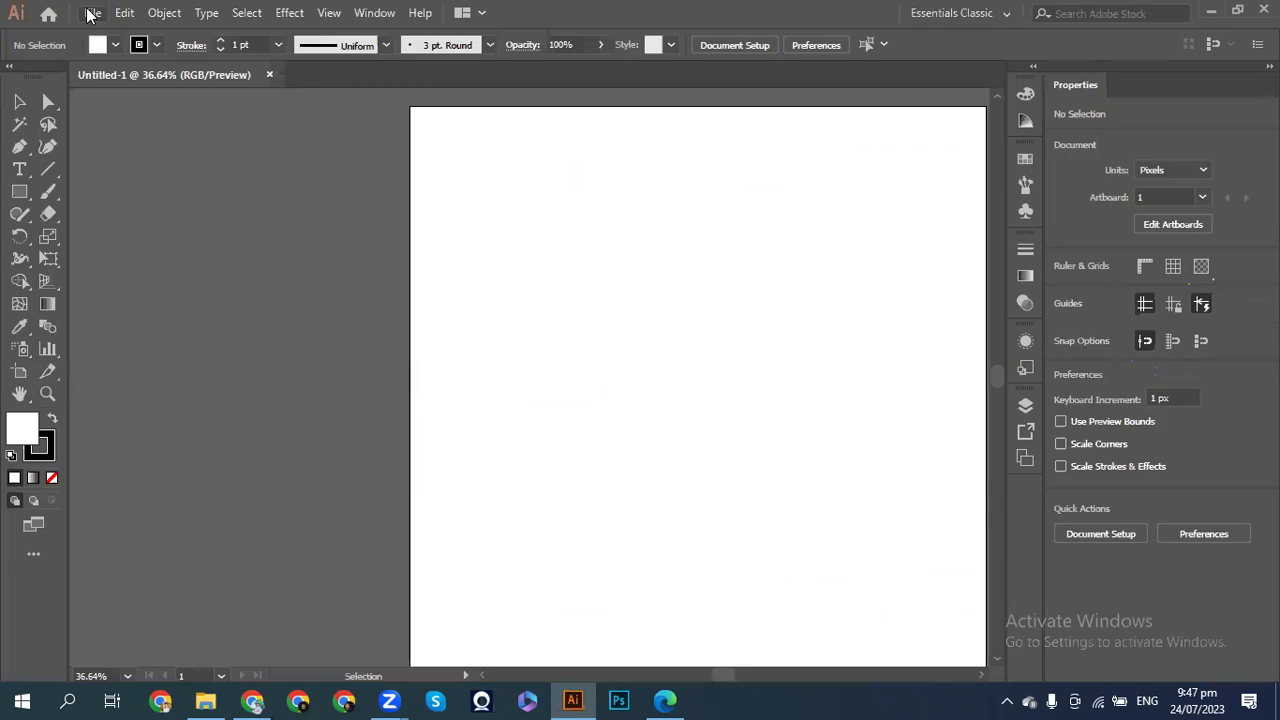
left_click(92, 12)
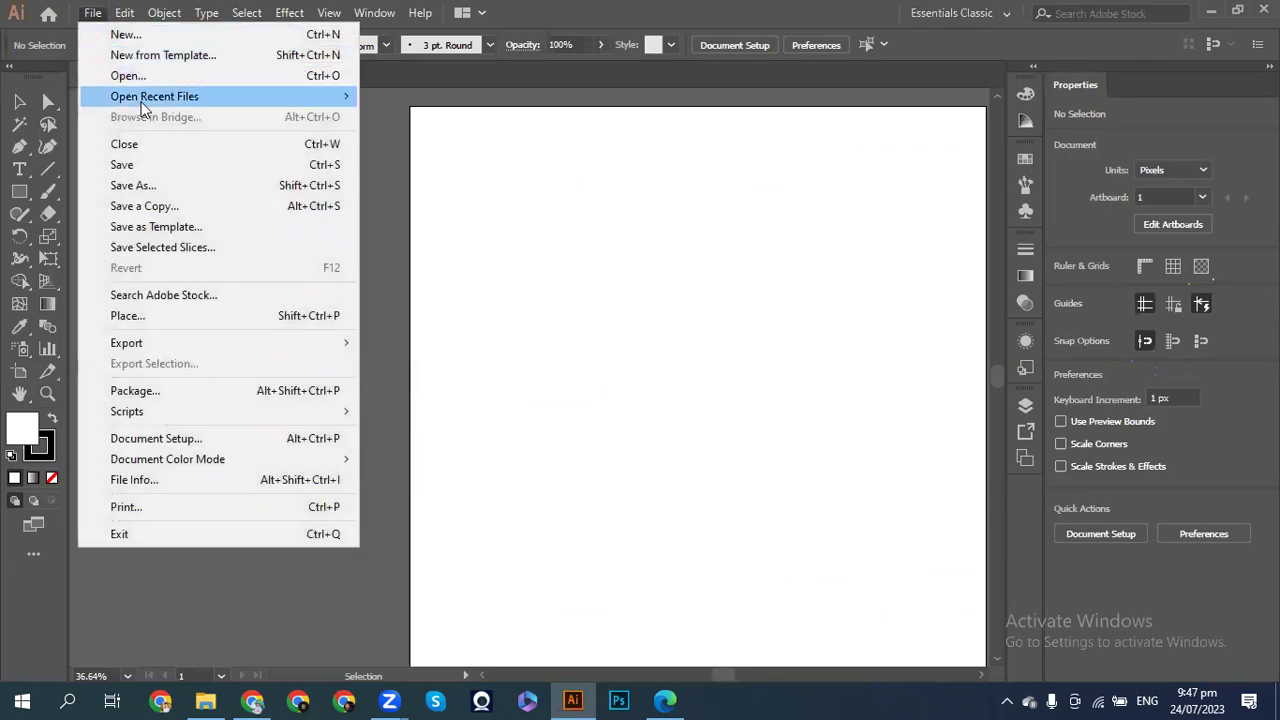
left_click(124, 77)
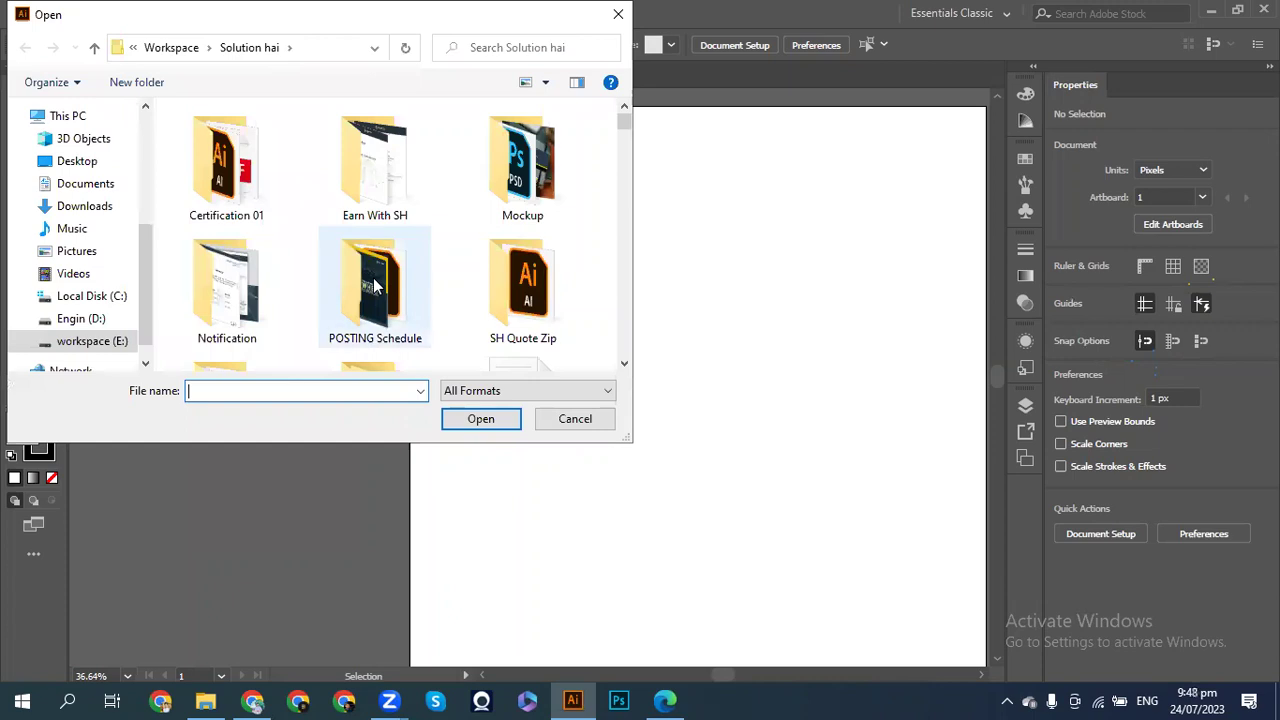
scroll(375, 286, "down", 5)
left_click(377, 288)
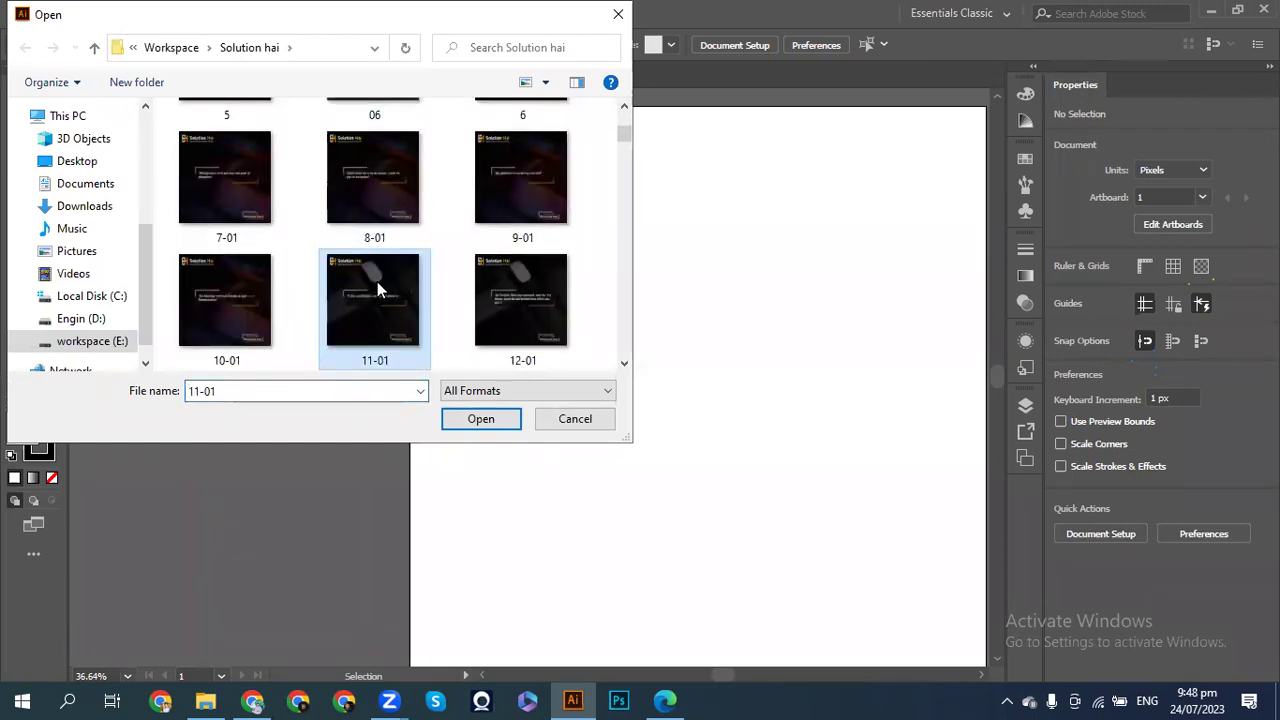
key("i")
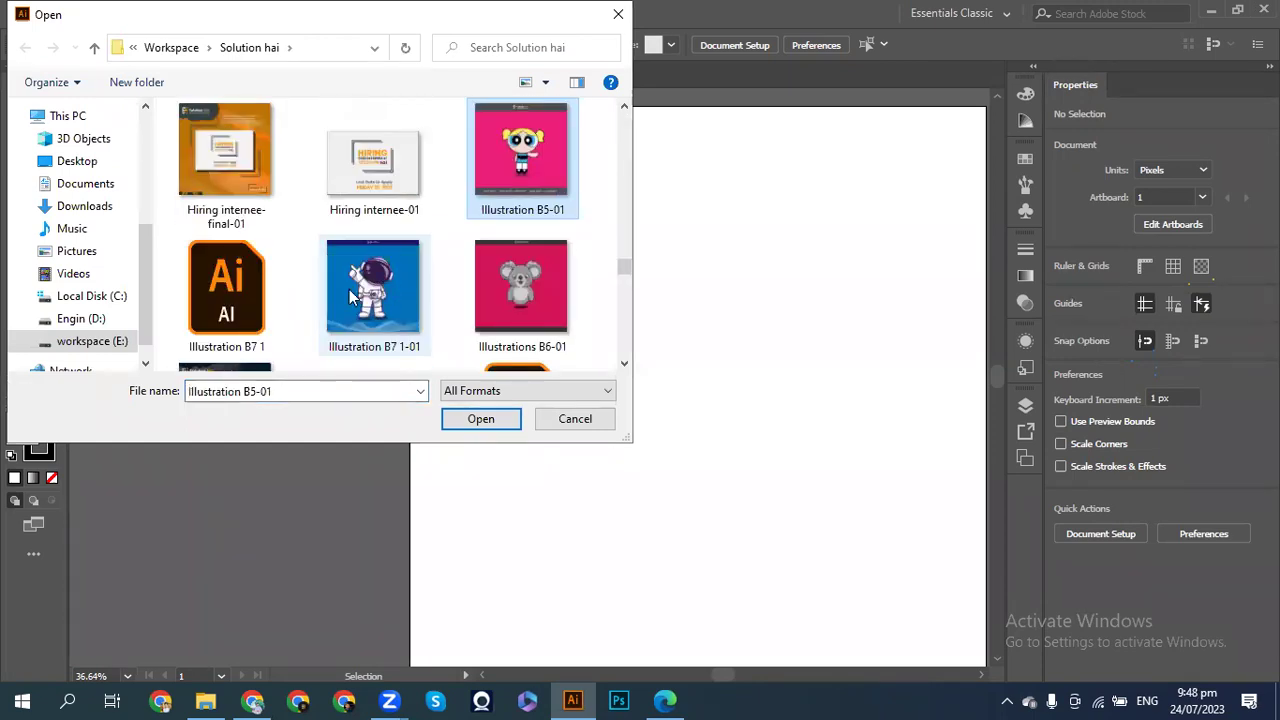
double_click(249, 292)
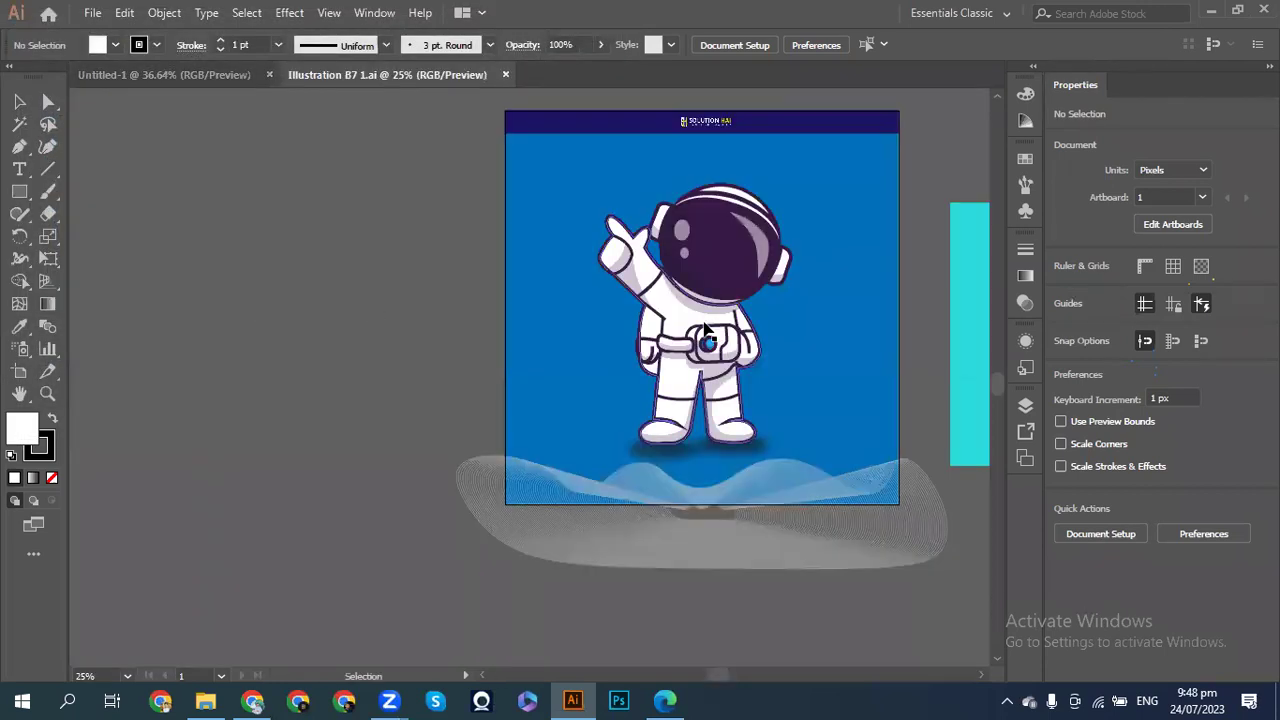
- Try swapping fill and stroke on the astronaut group to show its outlines, undo the swap and deselect the group
left_click(706, 333)
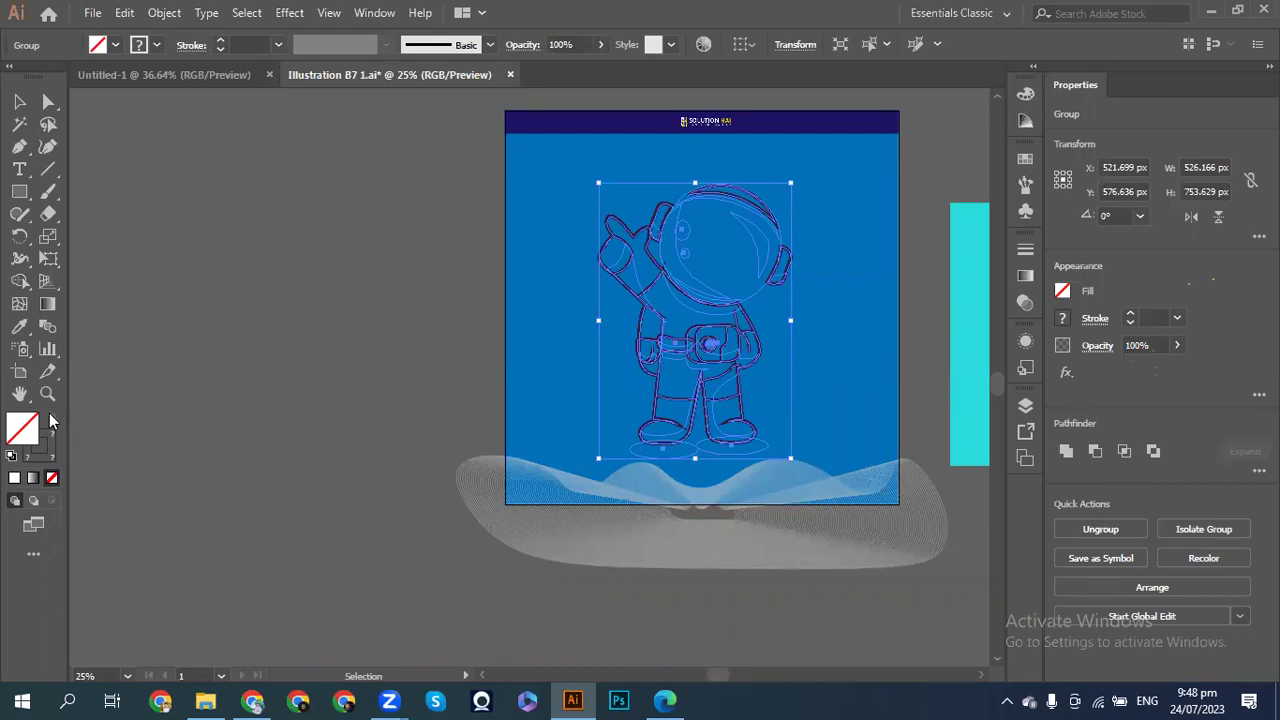
key("ctrl+z")
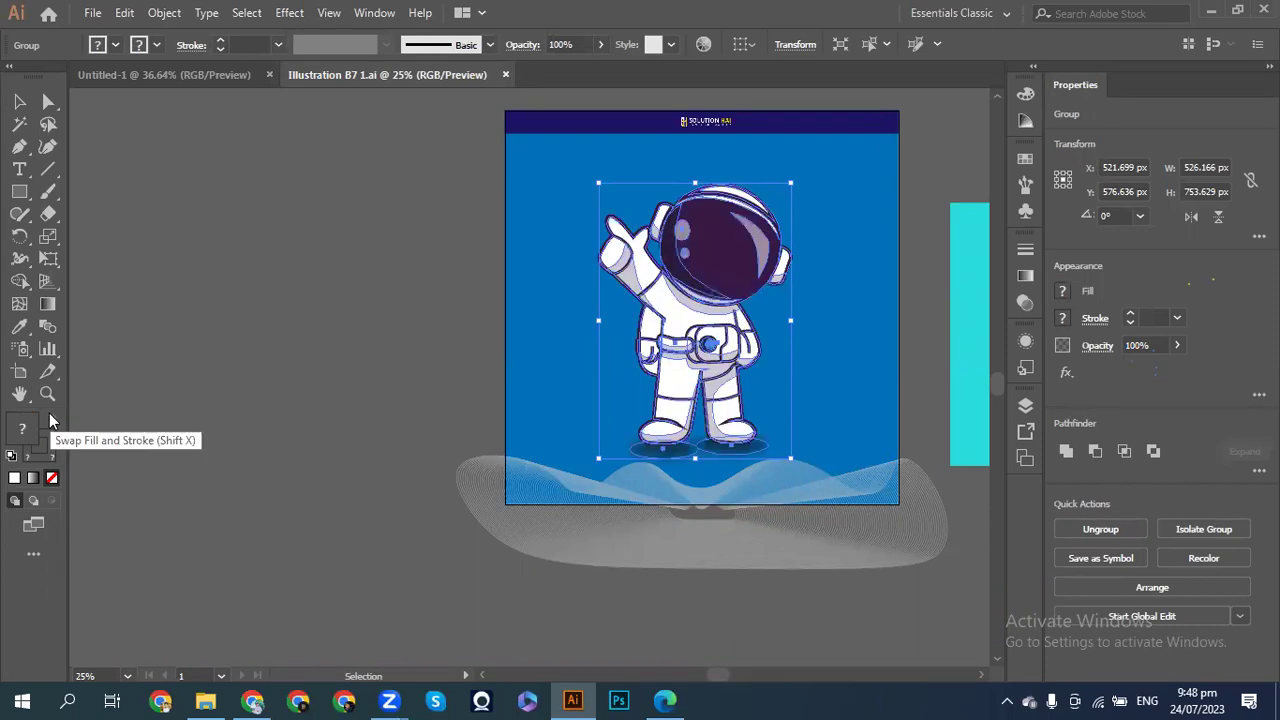
left_click(240, 316)
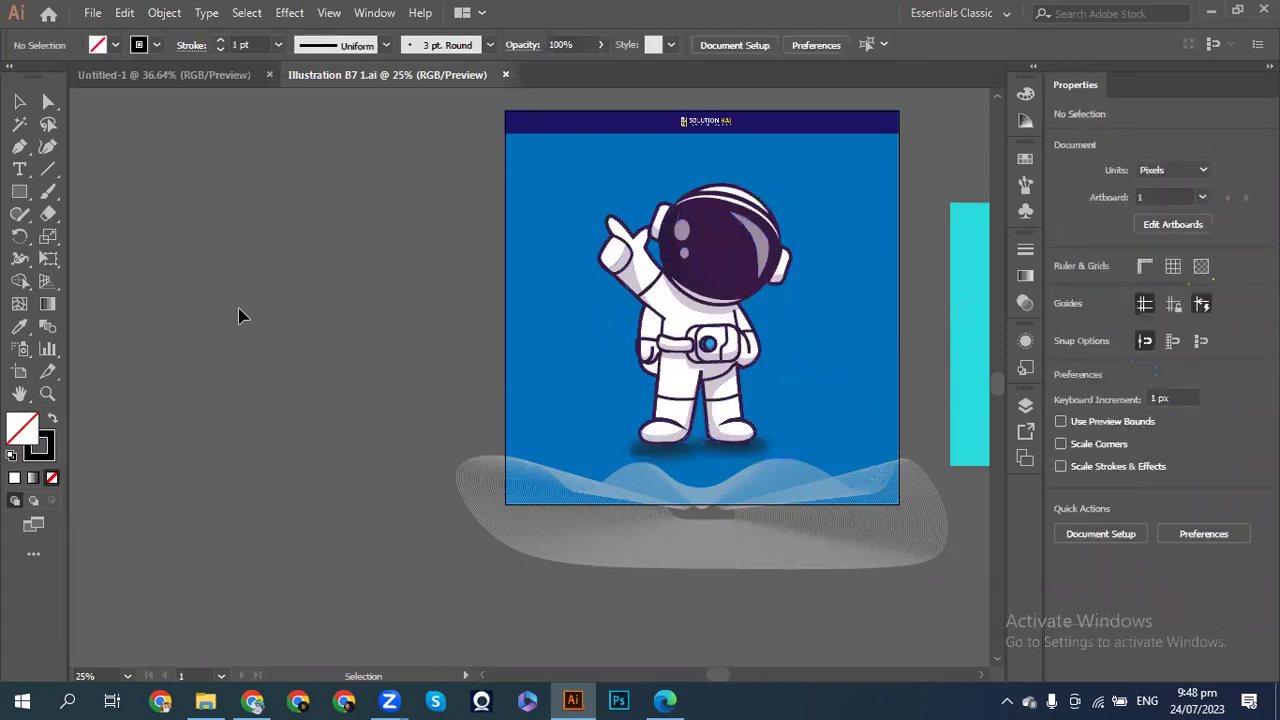
- Return to the Untitled-1 document and fit its artboard in the window
left_click(186, 75)
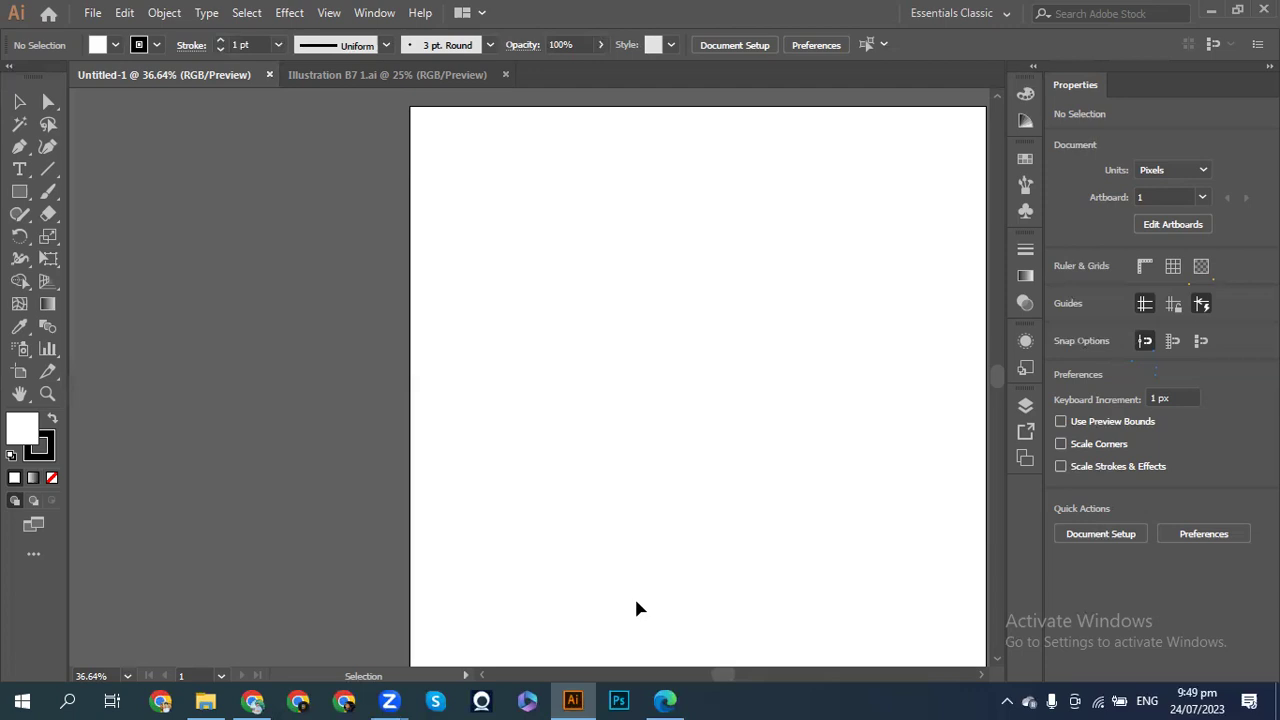
key("ctrl+0")
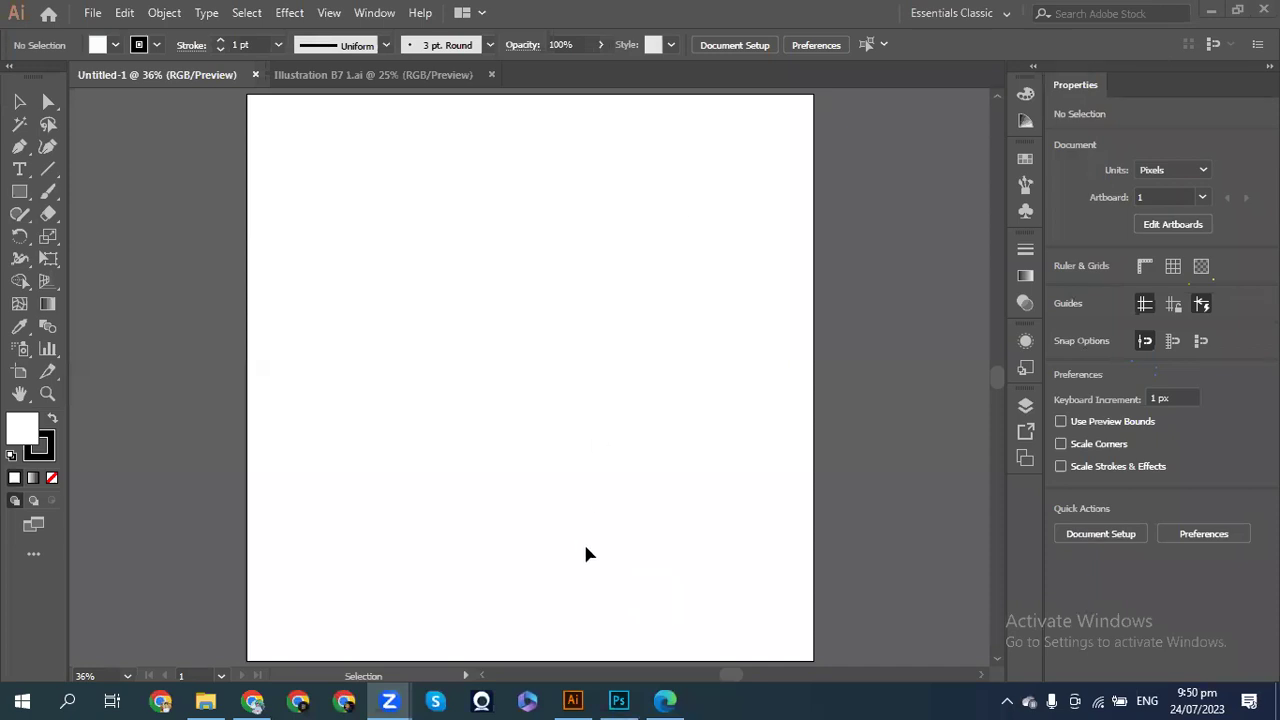
mouse_move(620, 700)
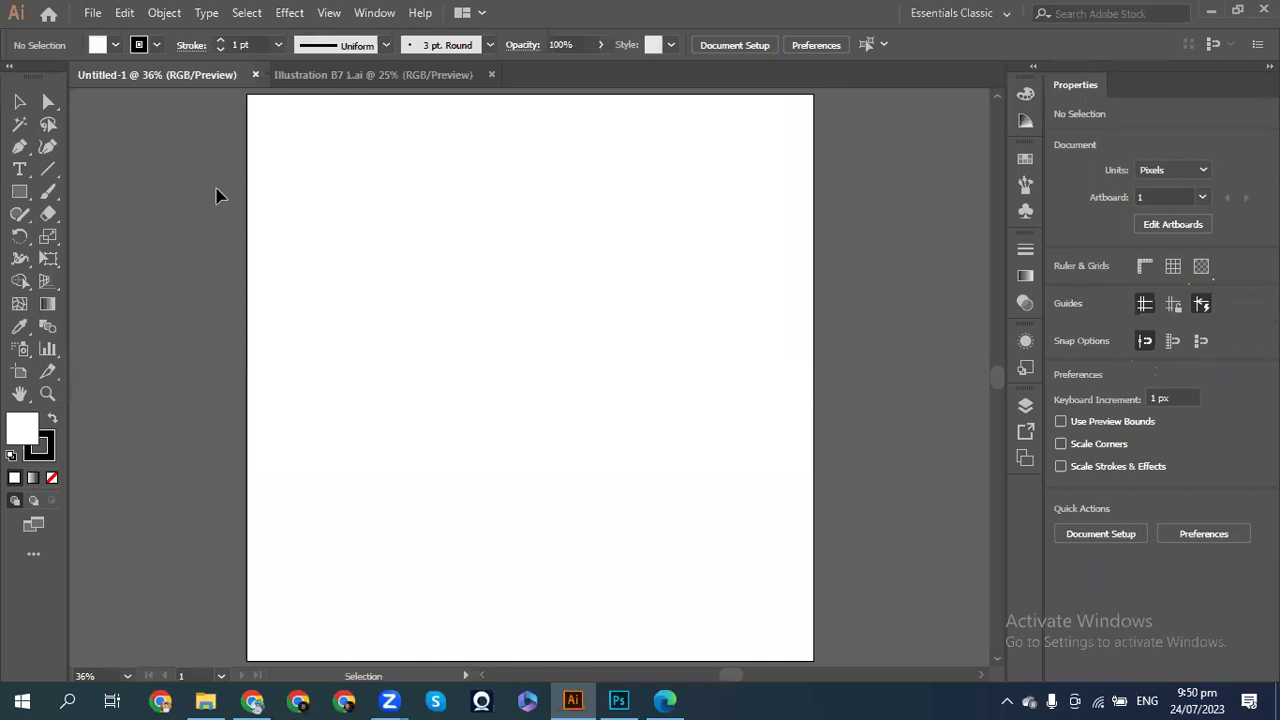
left_click(19, 191)
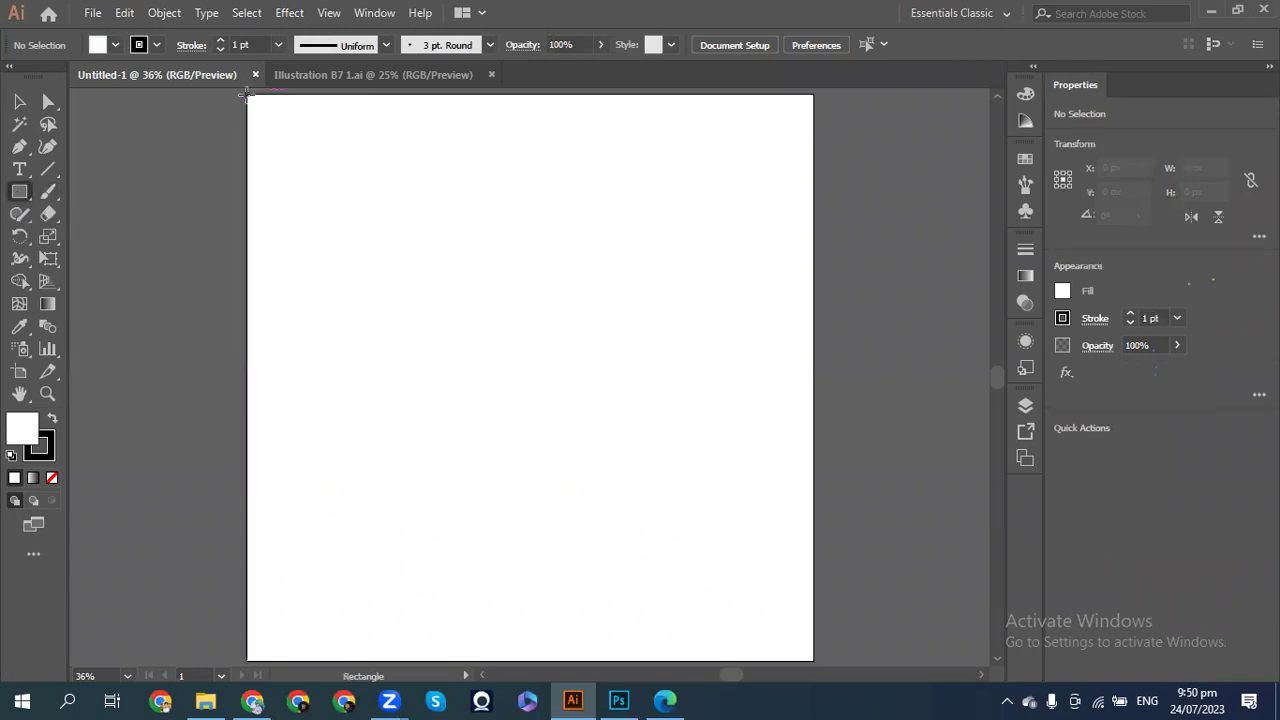
left_click_drag(257, 98, 813, 590)
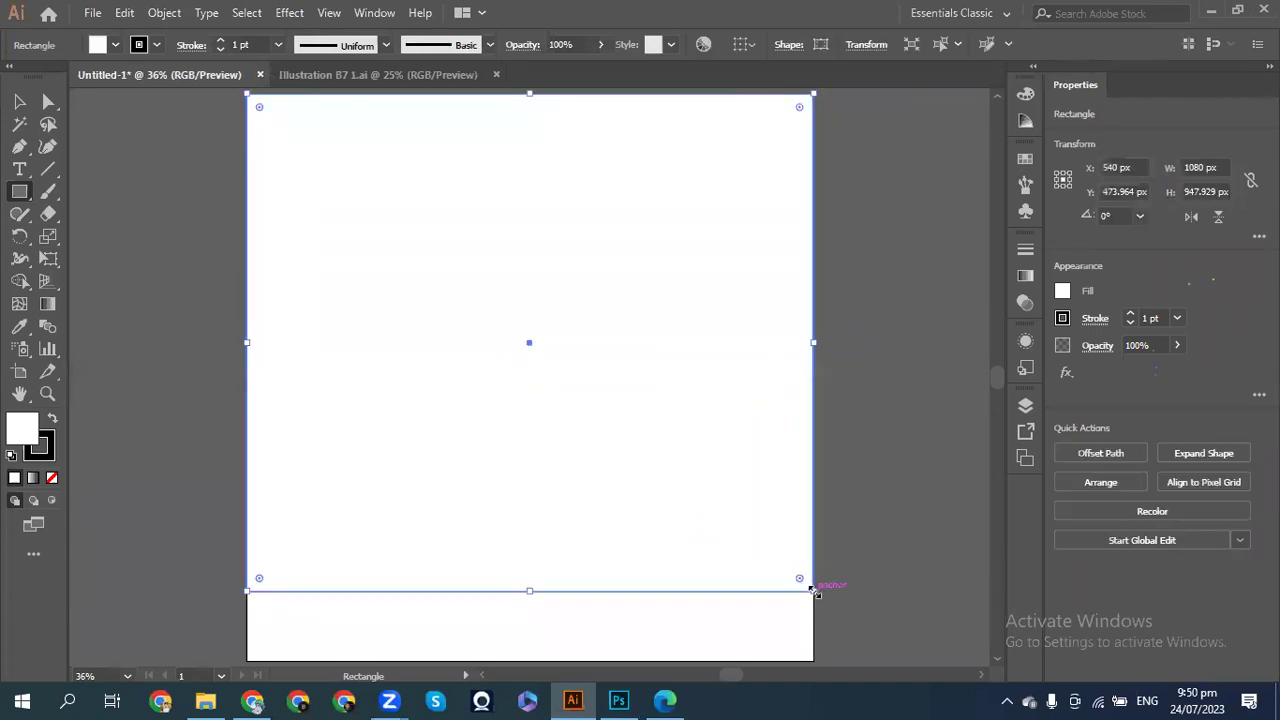
key("ctrl+z")
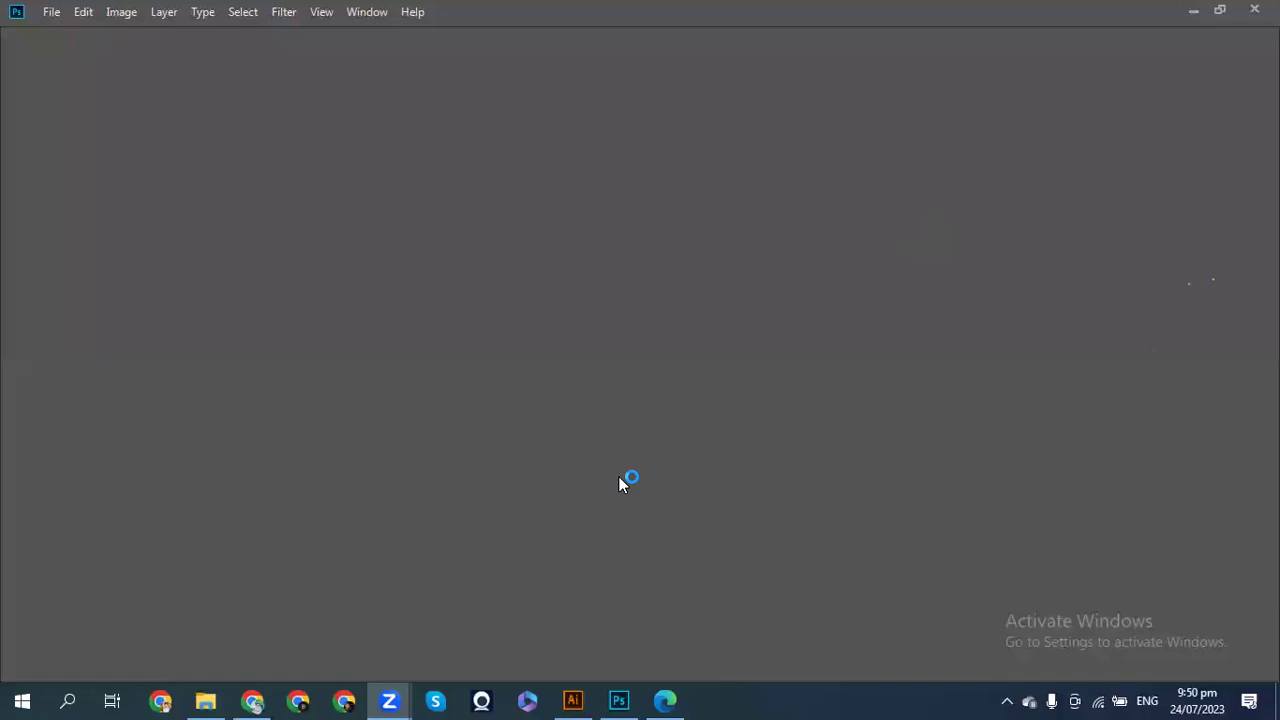
- Back in Illustrator, draw a 1080 x 1080 px rectangle covering the whole artboard of the Untitled-1 document
left_click(576, 699)
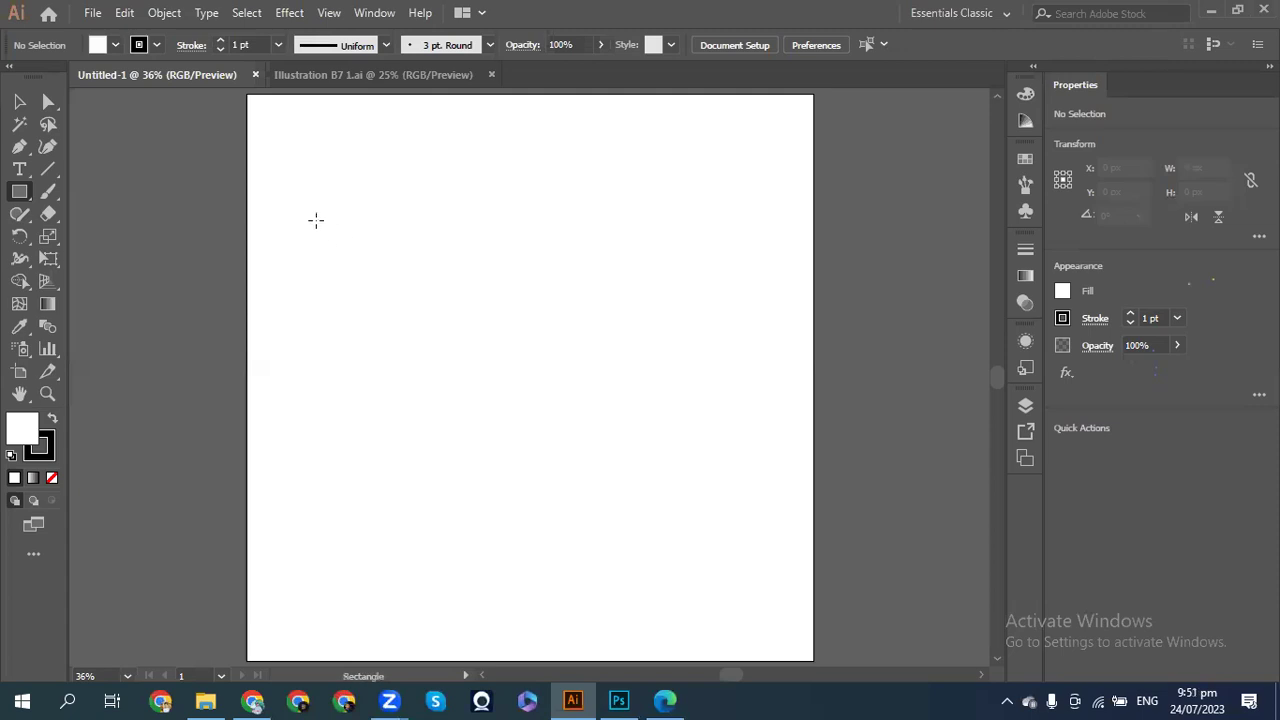
key("ctrl+minus")
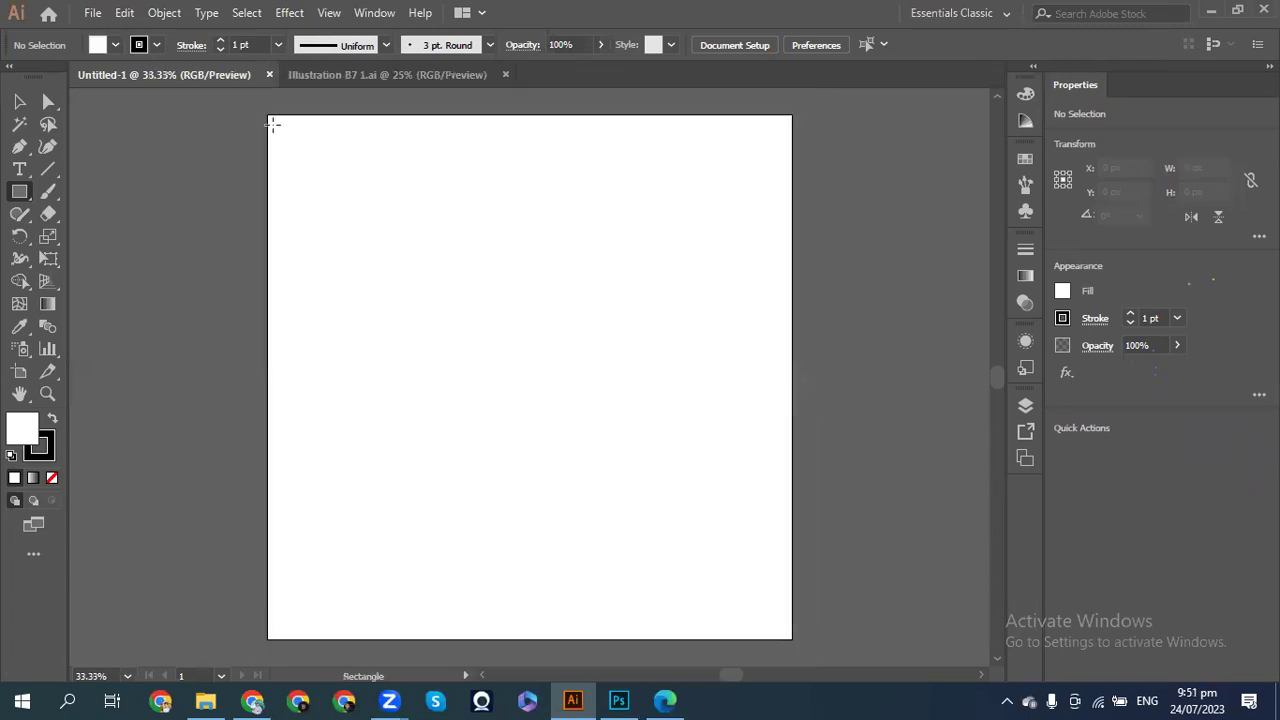
left_click_drag(271, 122, 792, 638)
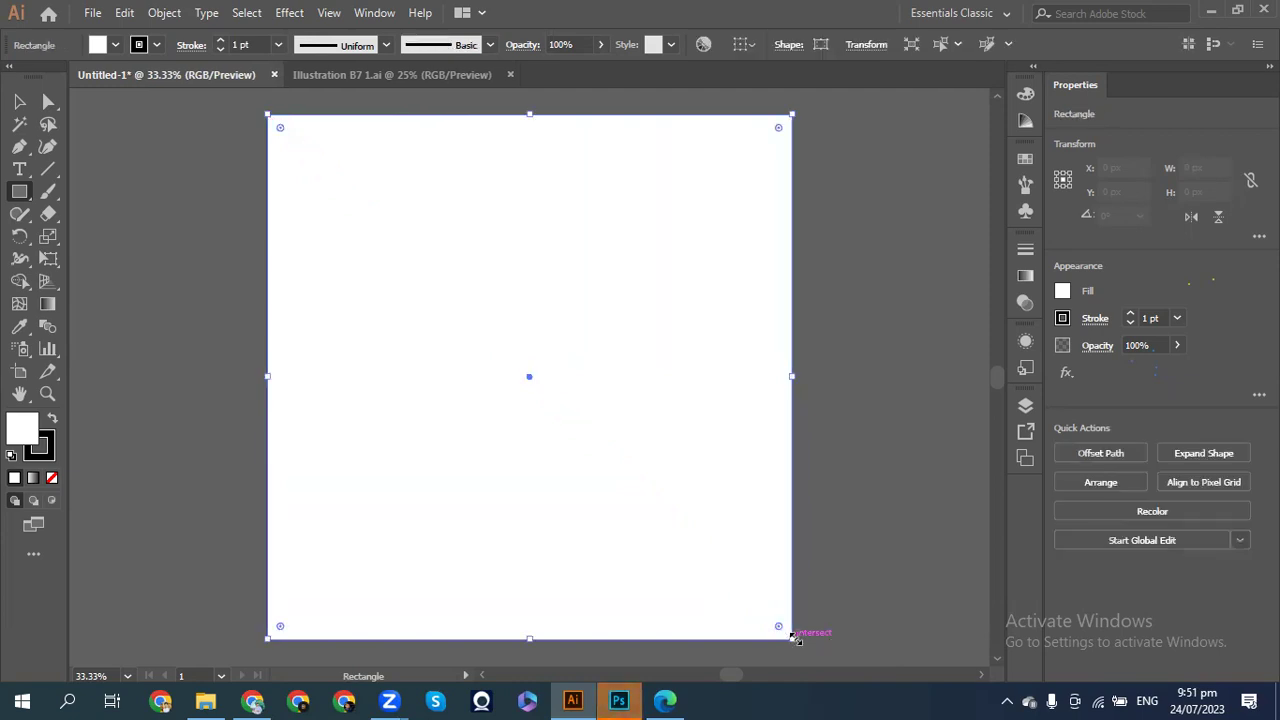
- Fill the artboard-sized rectangle with the light blue swatch
left_click(1062, 292)
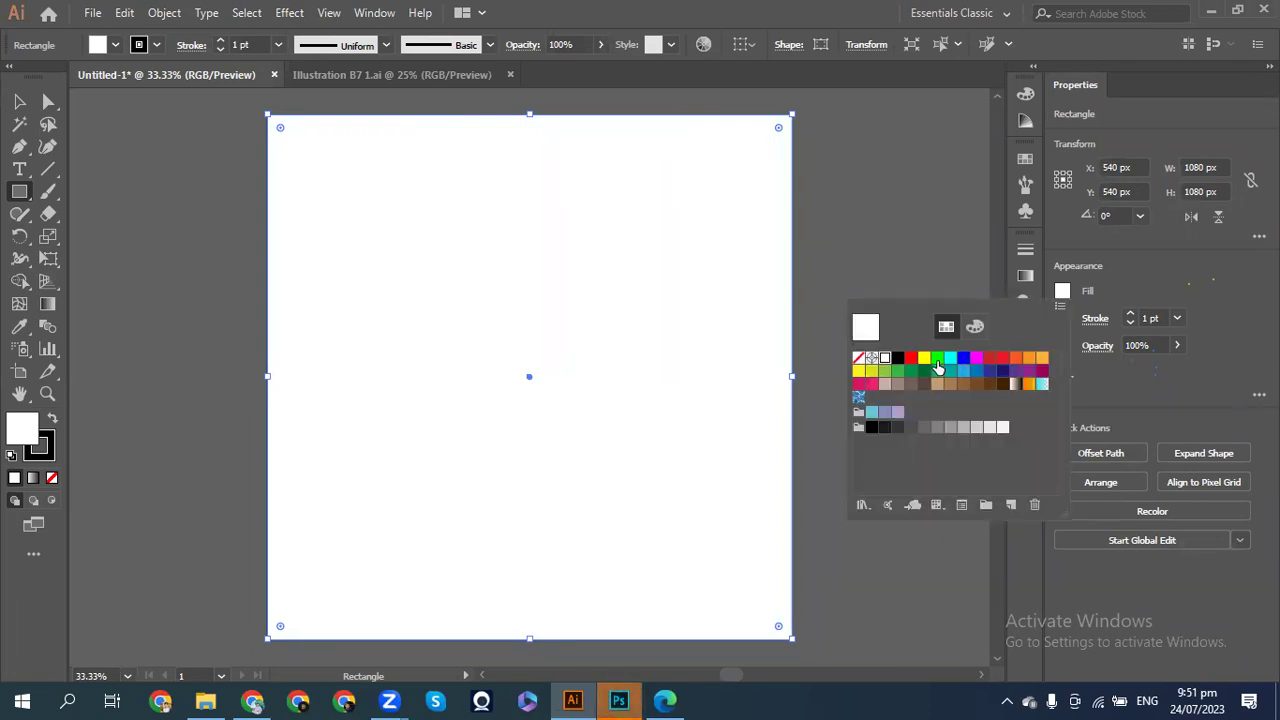
left_click(872, 371)
left_click(897, 371)
left_click(963, 371)
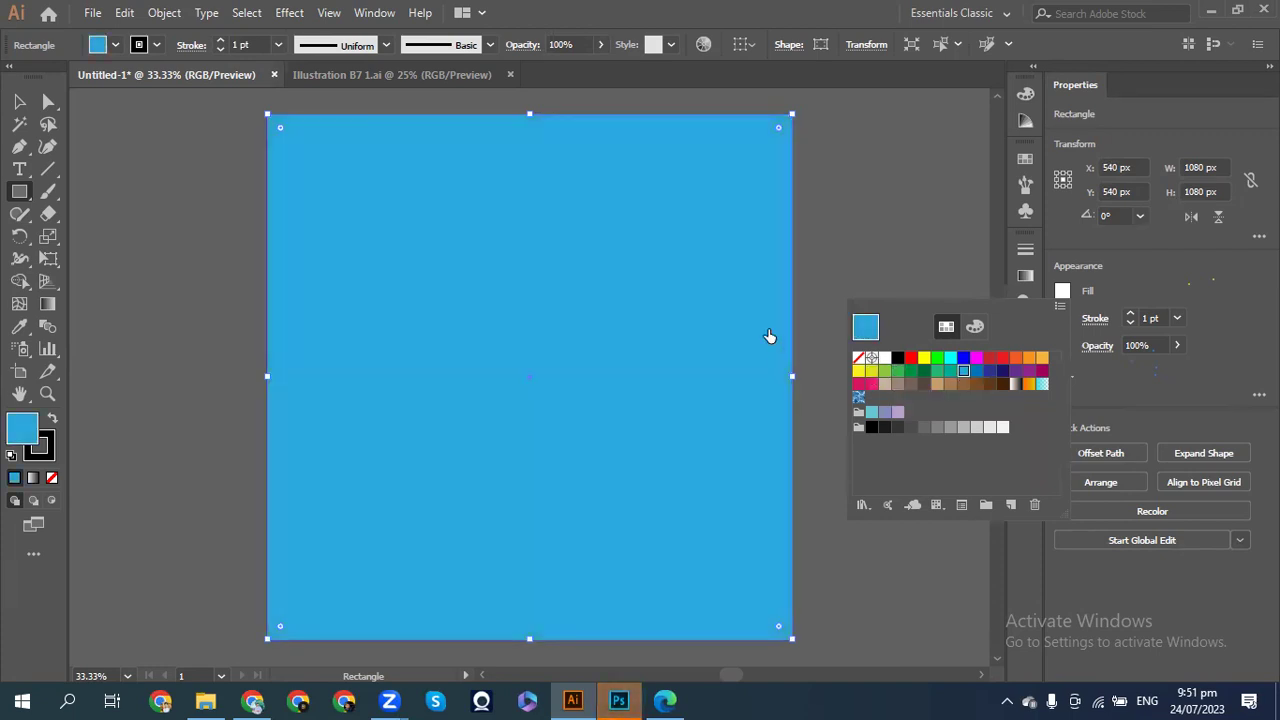
key("Escape")
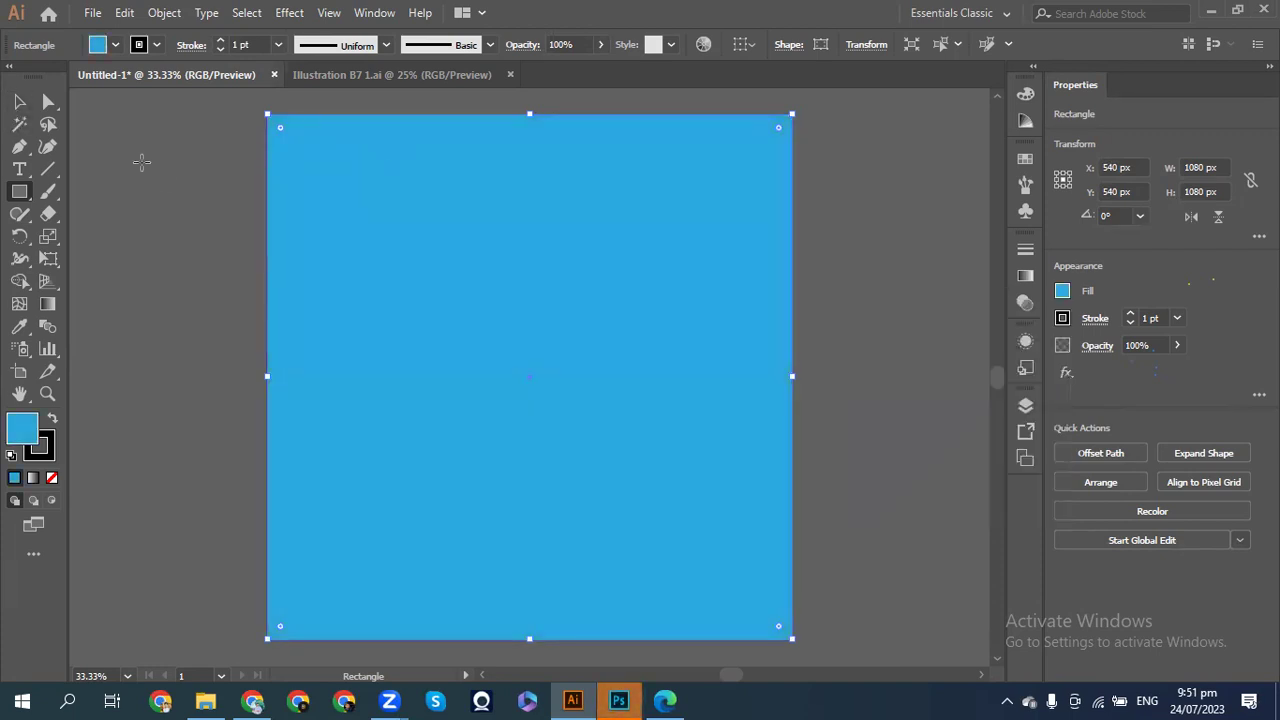
- Leave the Rectangle tool without drawing another shape and deselect the blue background rectangle
left_click(530, 330)
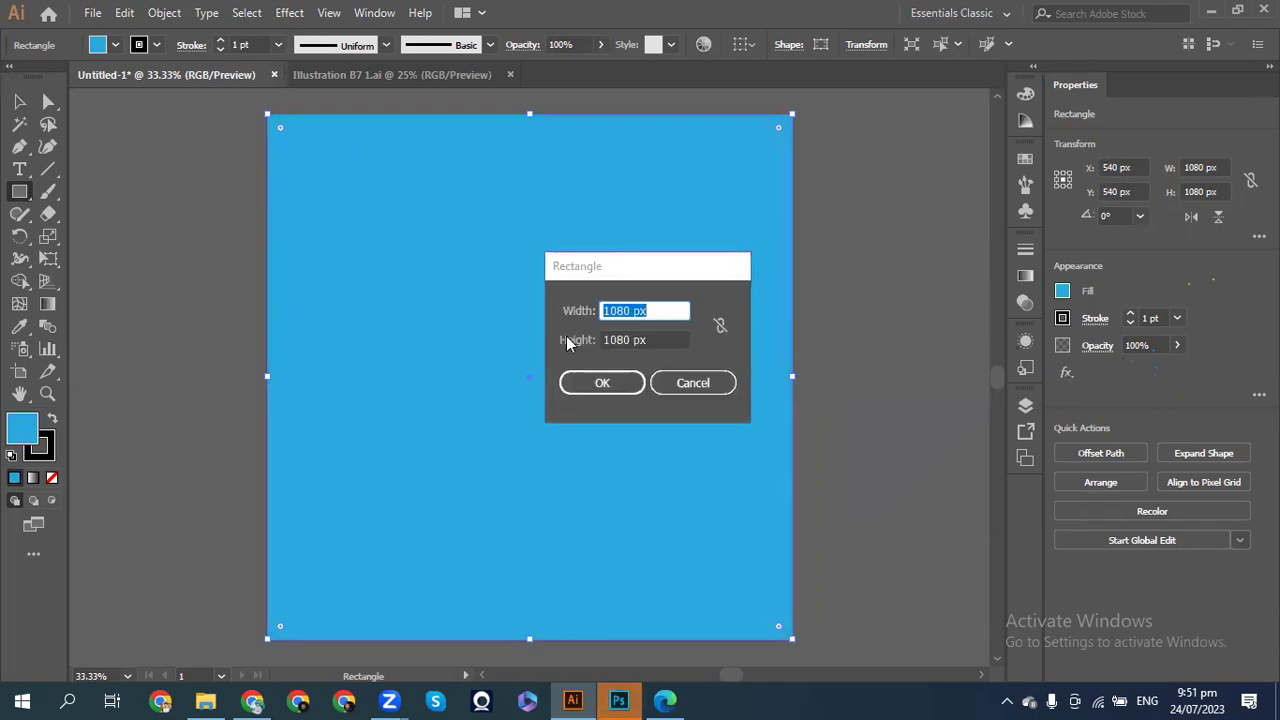
key("Escape")
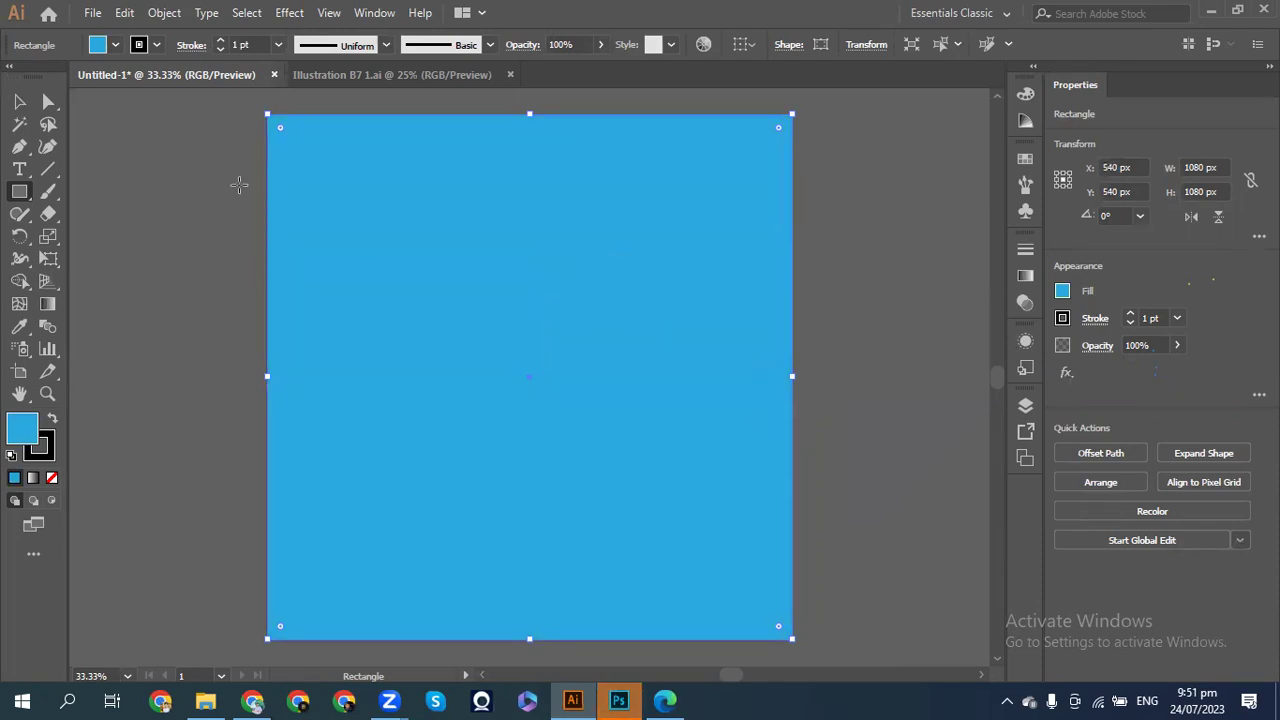
left_click(17, 102)
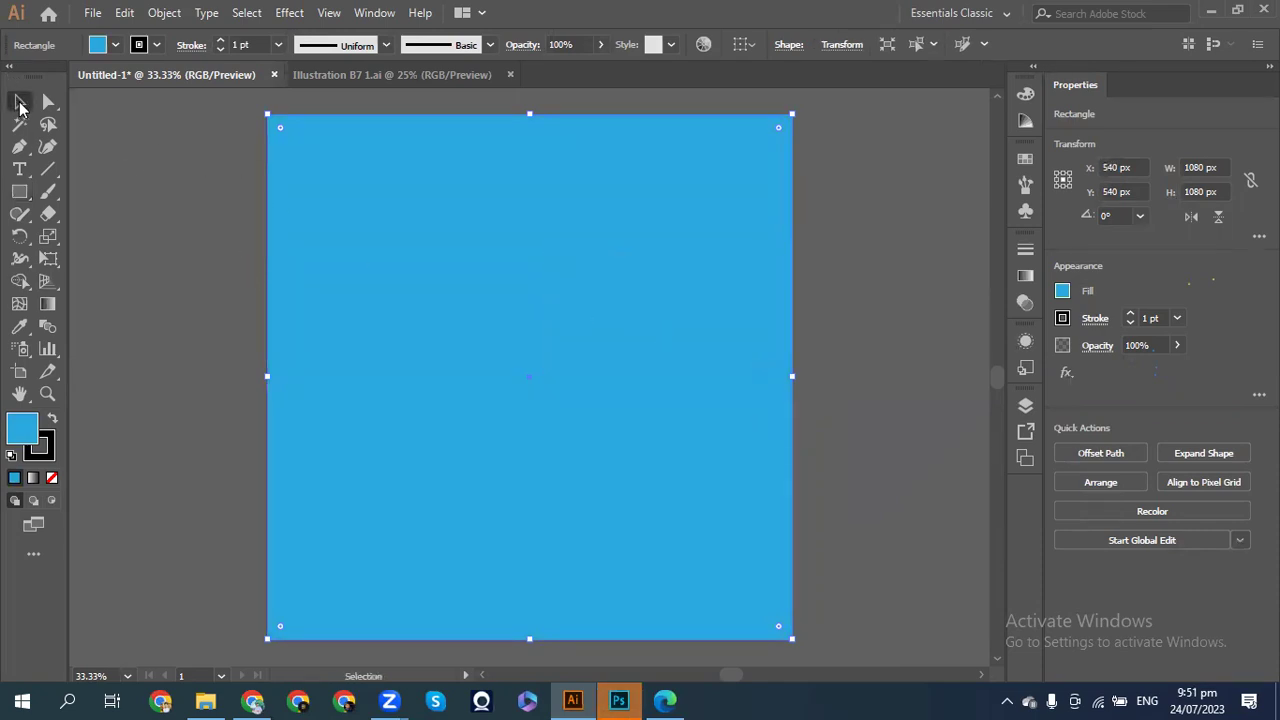
left_click(176, 180)
- Close Photoshop without saving the Untitled-1-Recovered document and return to Illustrator
mouse_move(612, 699)
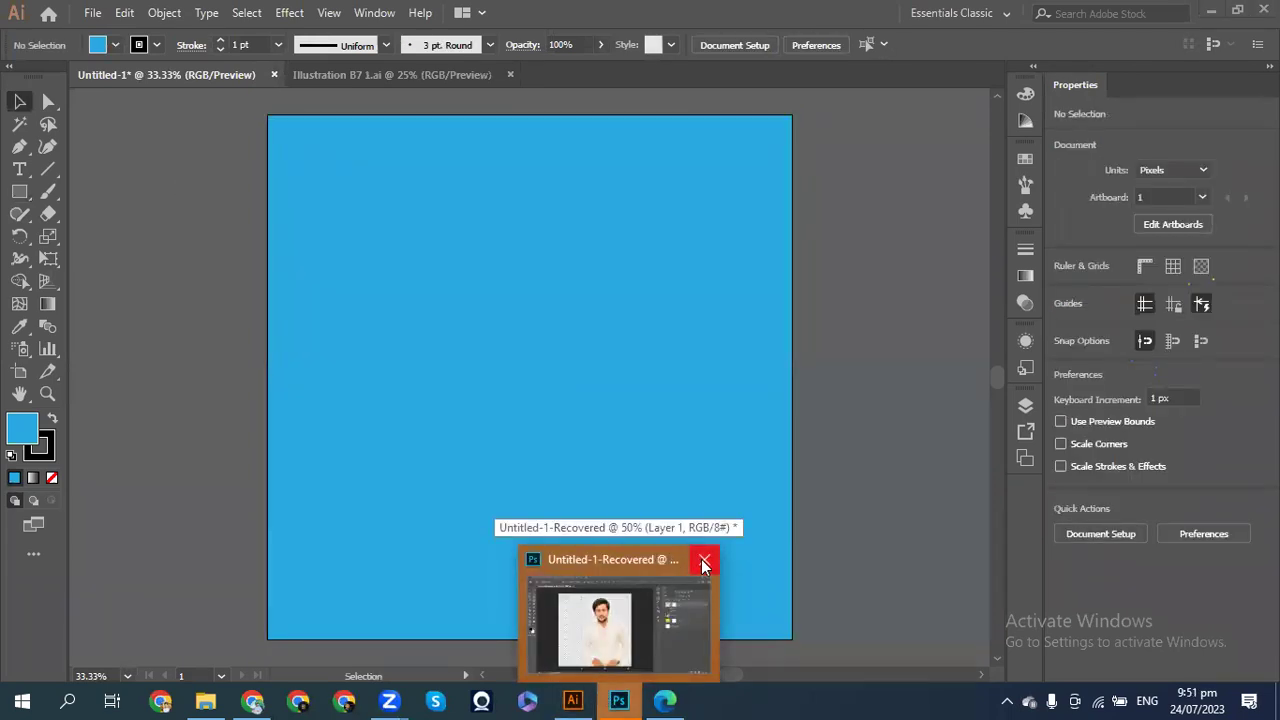
left_click(704, 563)
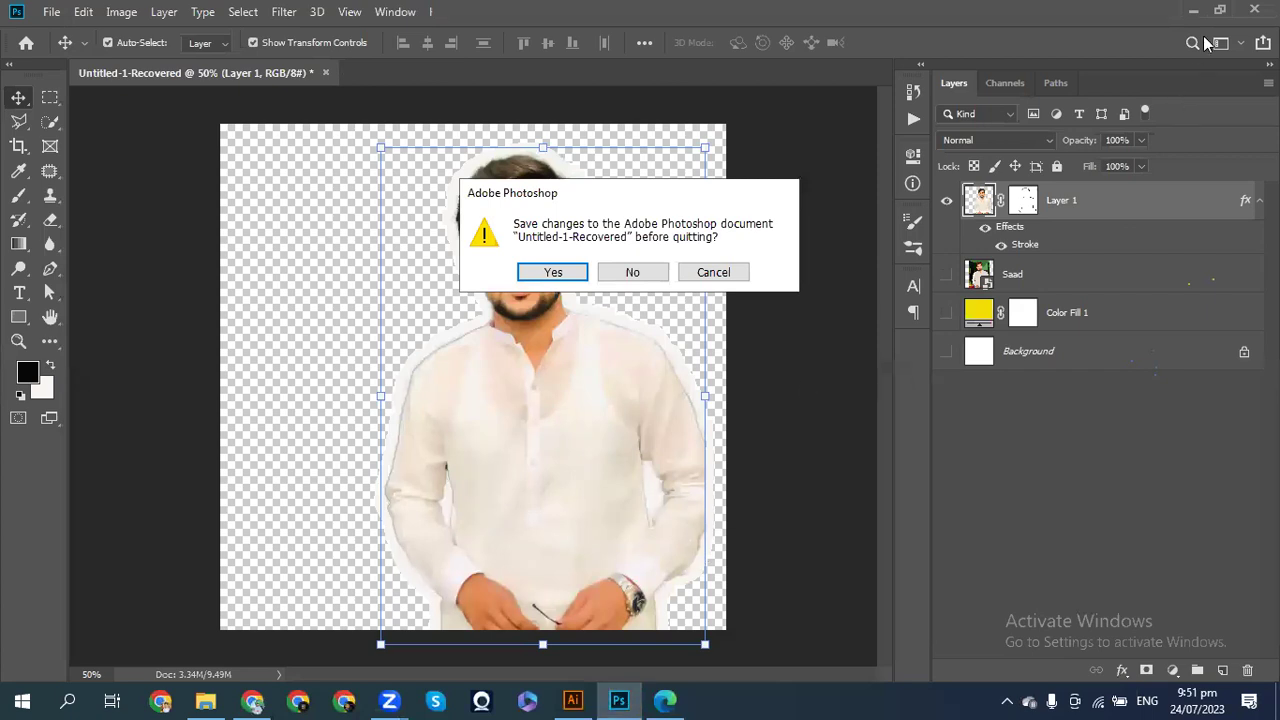
left_click(637, 271)
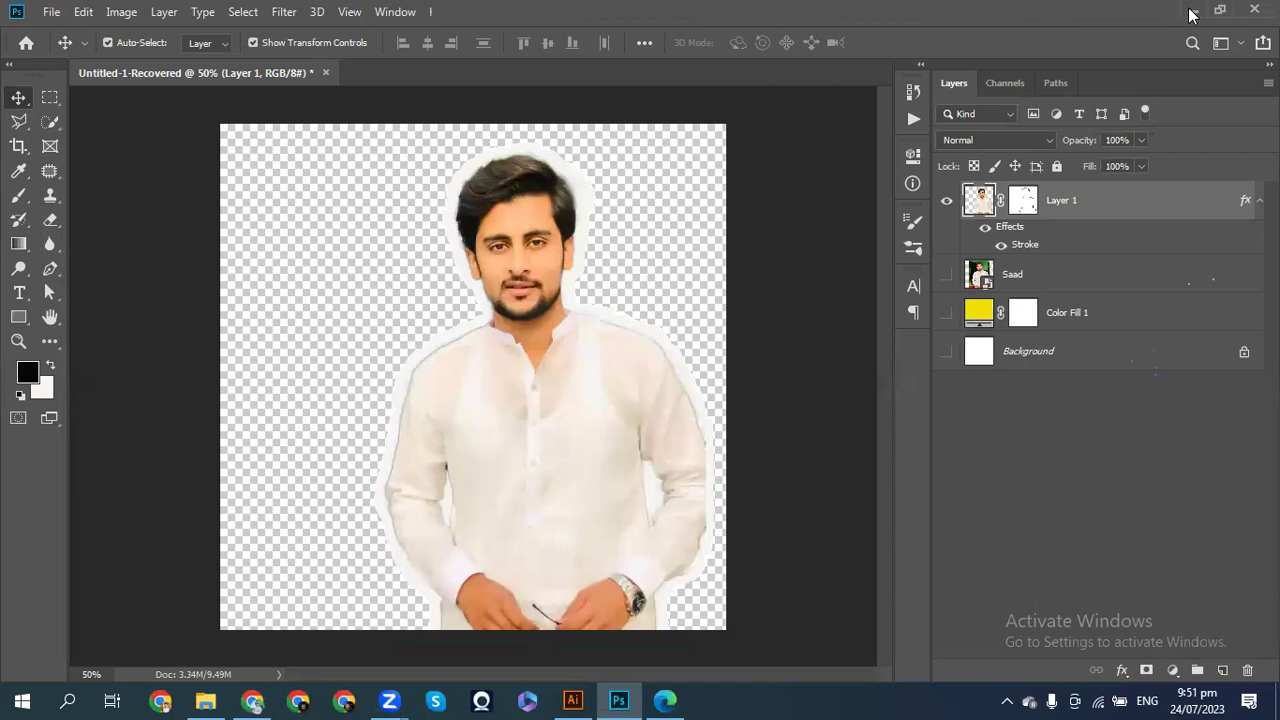
left_click(570, 699)
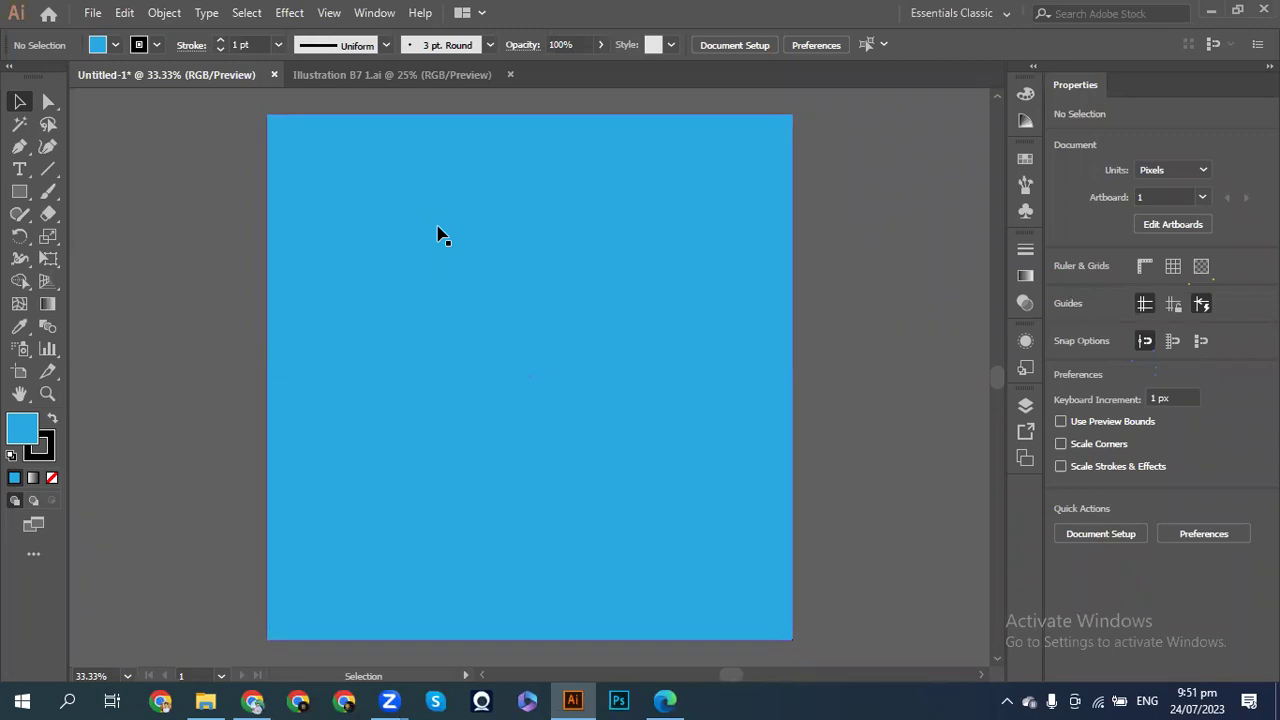
- Switch to Chrome and copy the enlarged cute dog cartoon image from the Google Images results
scroll(443, 235, "up", 1)
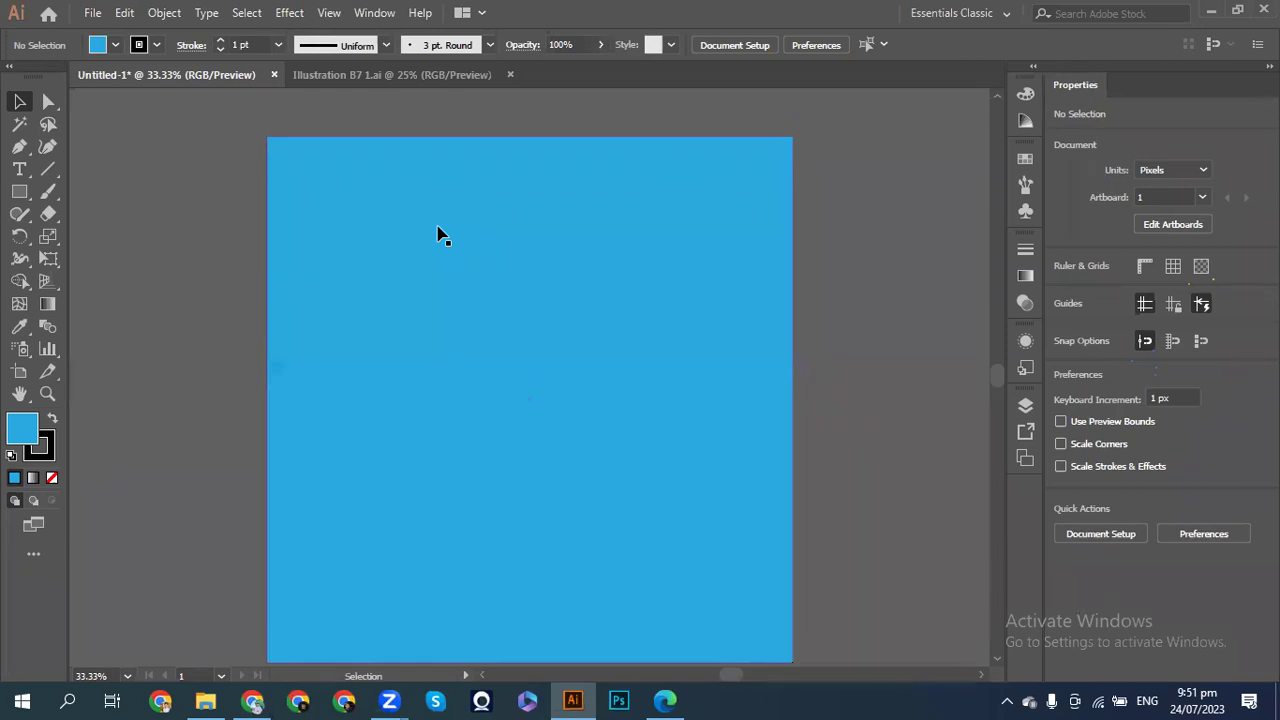
left_click(254, 700)
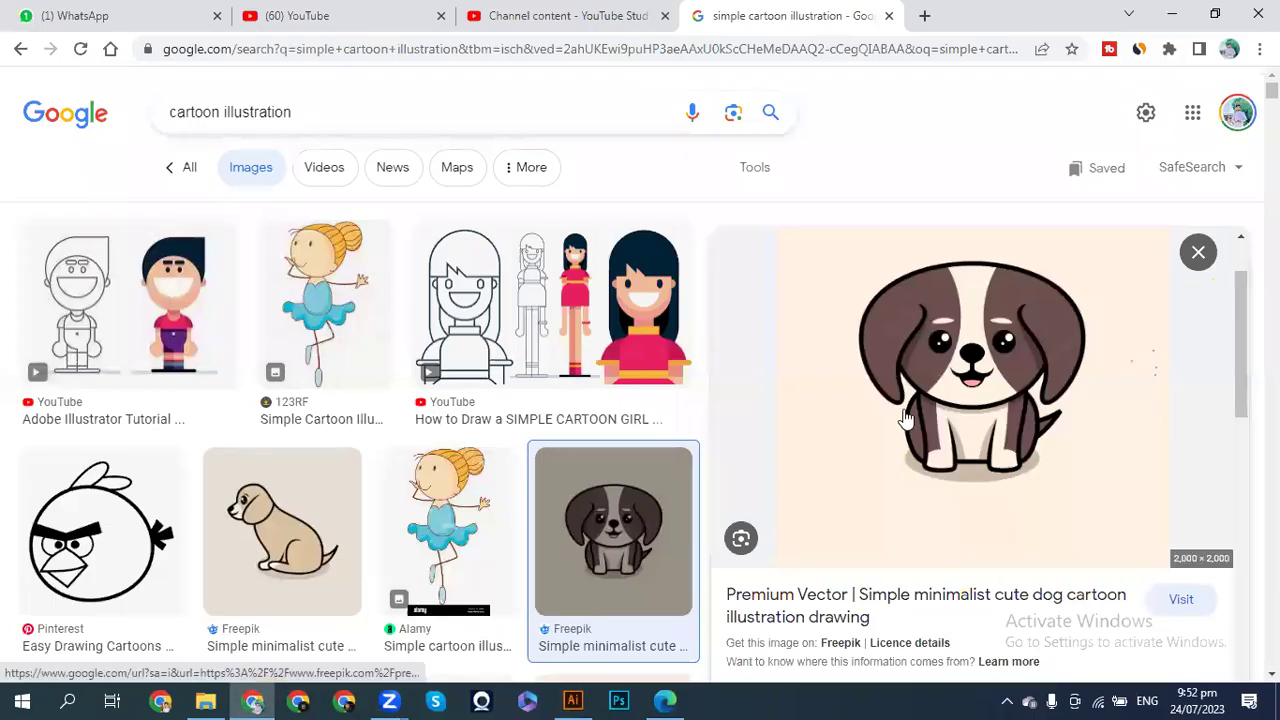
right_click(907, 420)
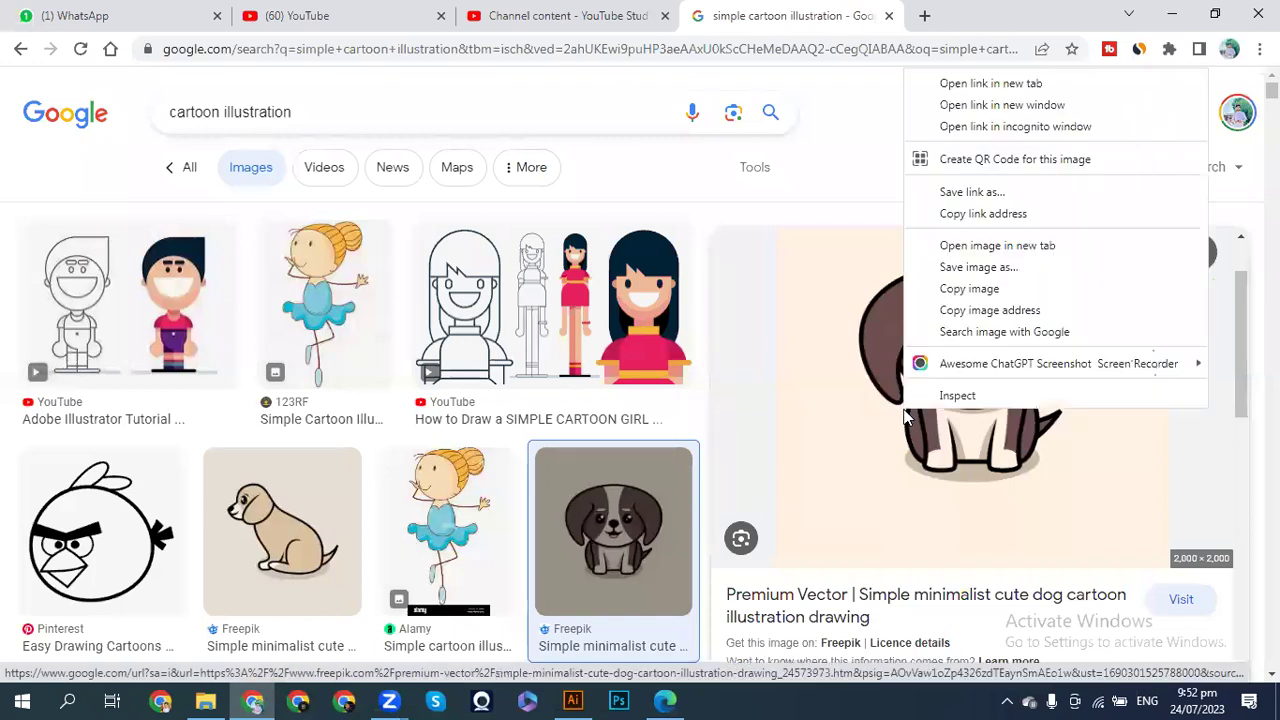
left_click(995, 290)
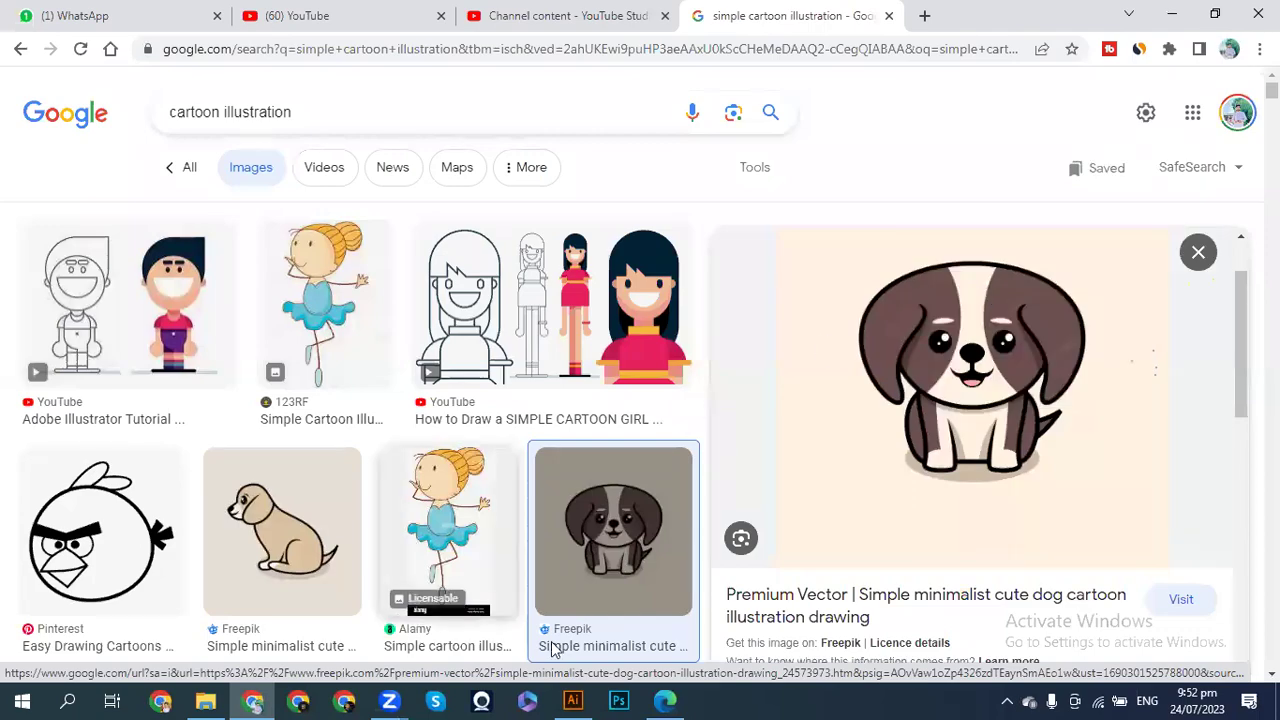
- Back in Illustrator, paste the dog image onto the artboard and scale it down proportionally to about 939 px wide
left_click(573, 700)
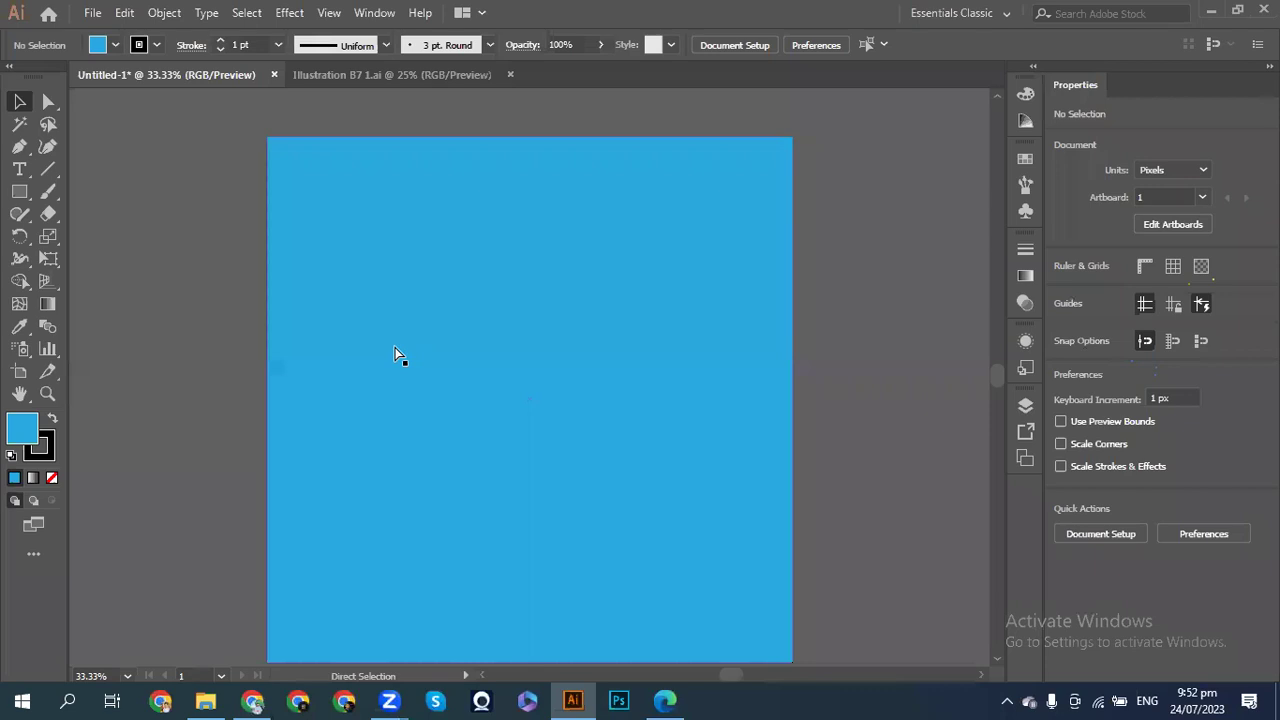
key("ctrl+v")
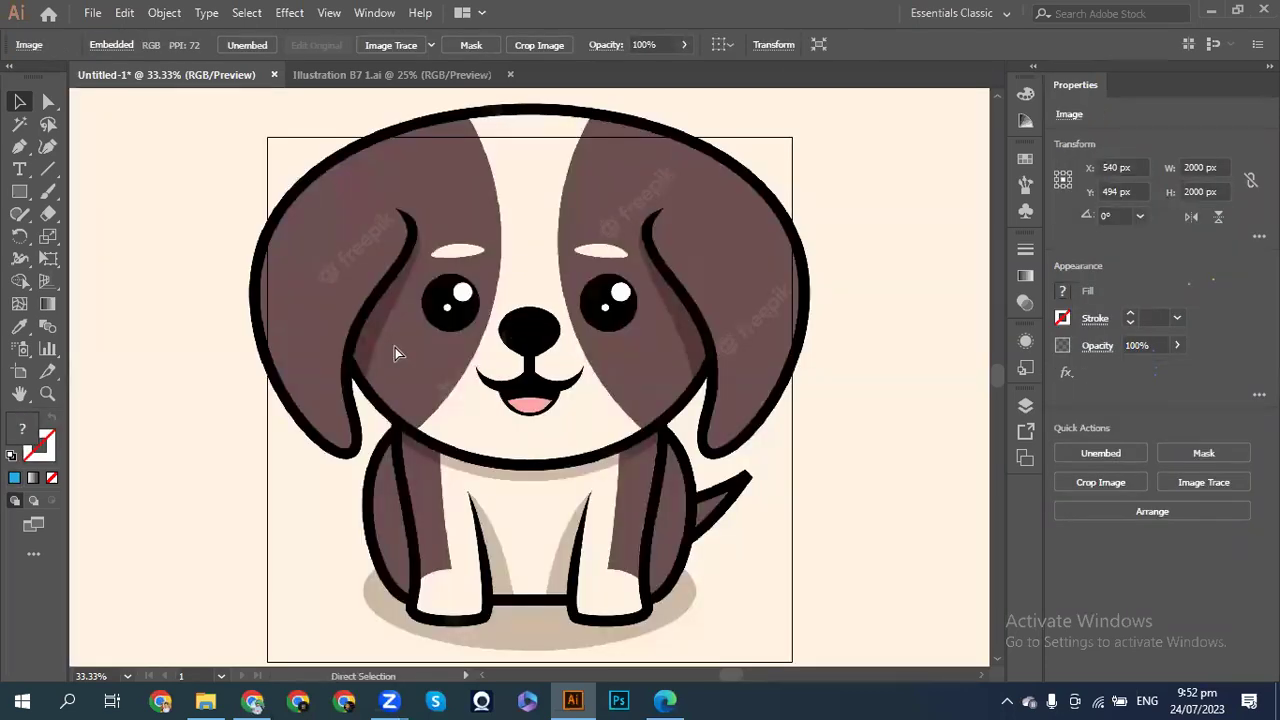
key("ctrl+minus")
key("ctrl+minus")
key("ctrl+minus")
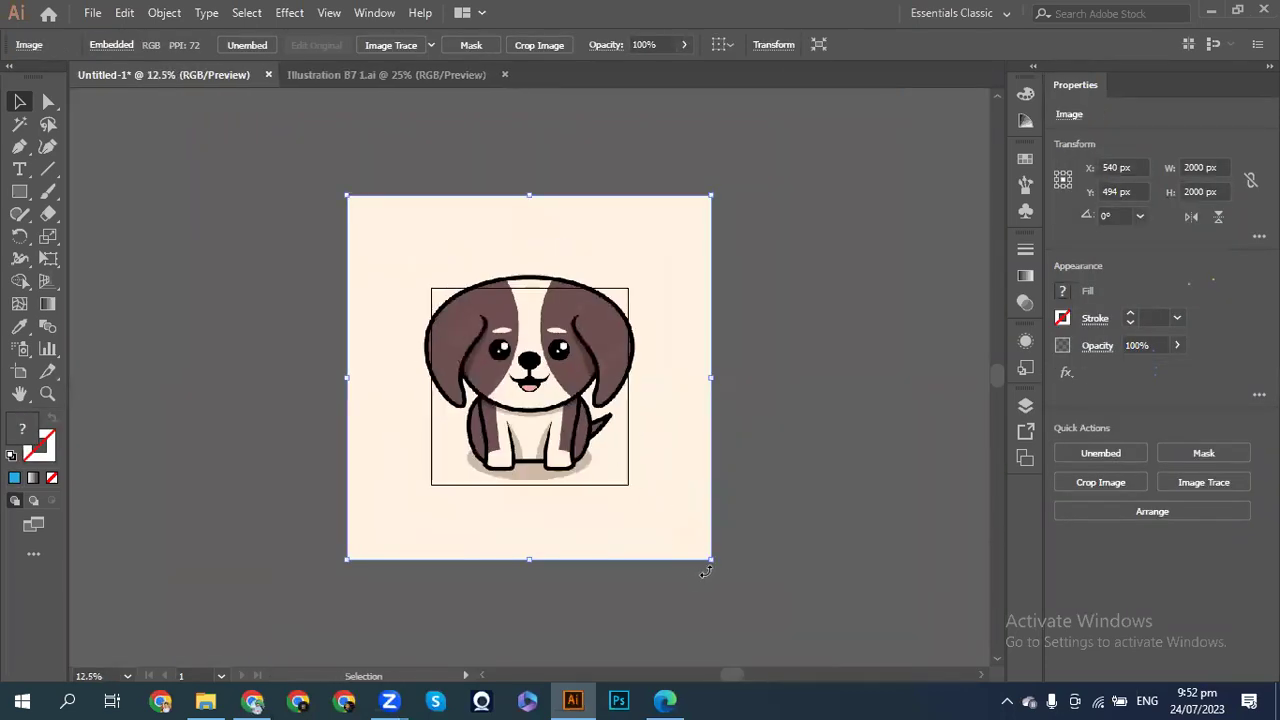
key("shift")
left_click_drag(712, 560, 614, 496)
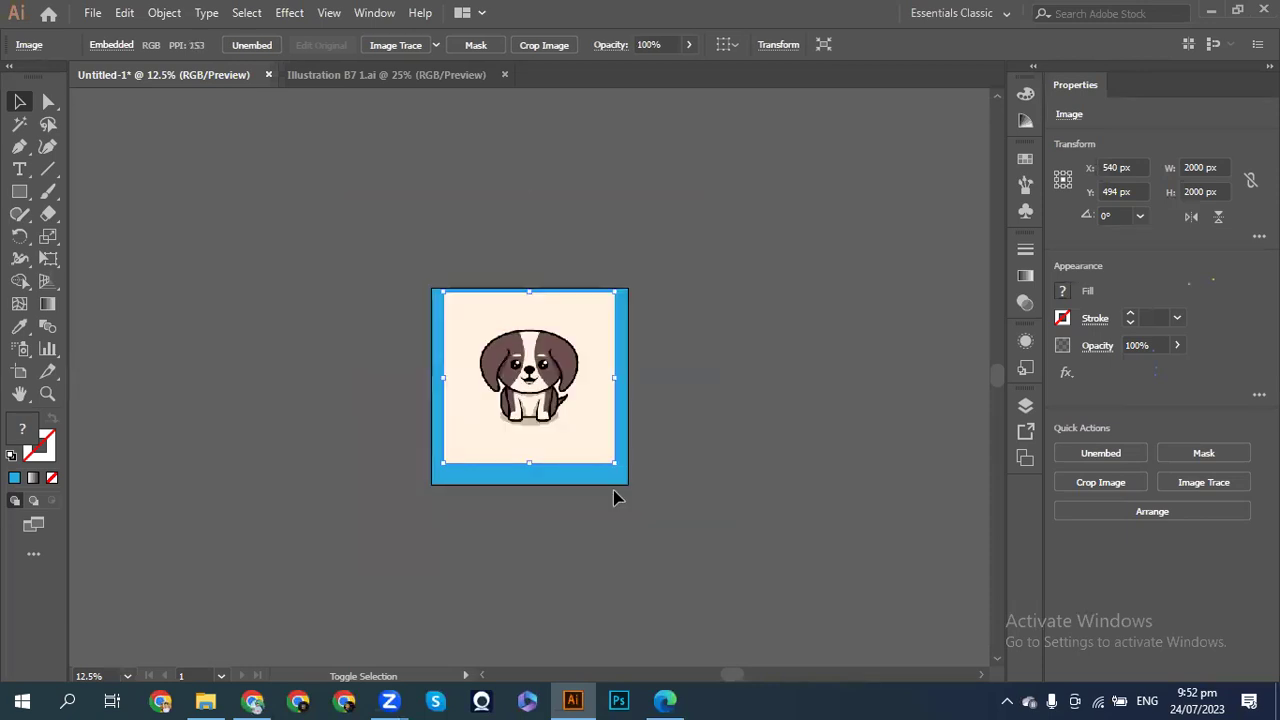
- Nudge the dog image down 60 px inside the blue background and deselect it
key("shift+Down")
key("shift+Down")
key("shift+Down")
key("shift+Down")
key("shift+Down")
key("shift+Down")
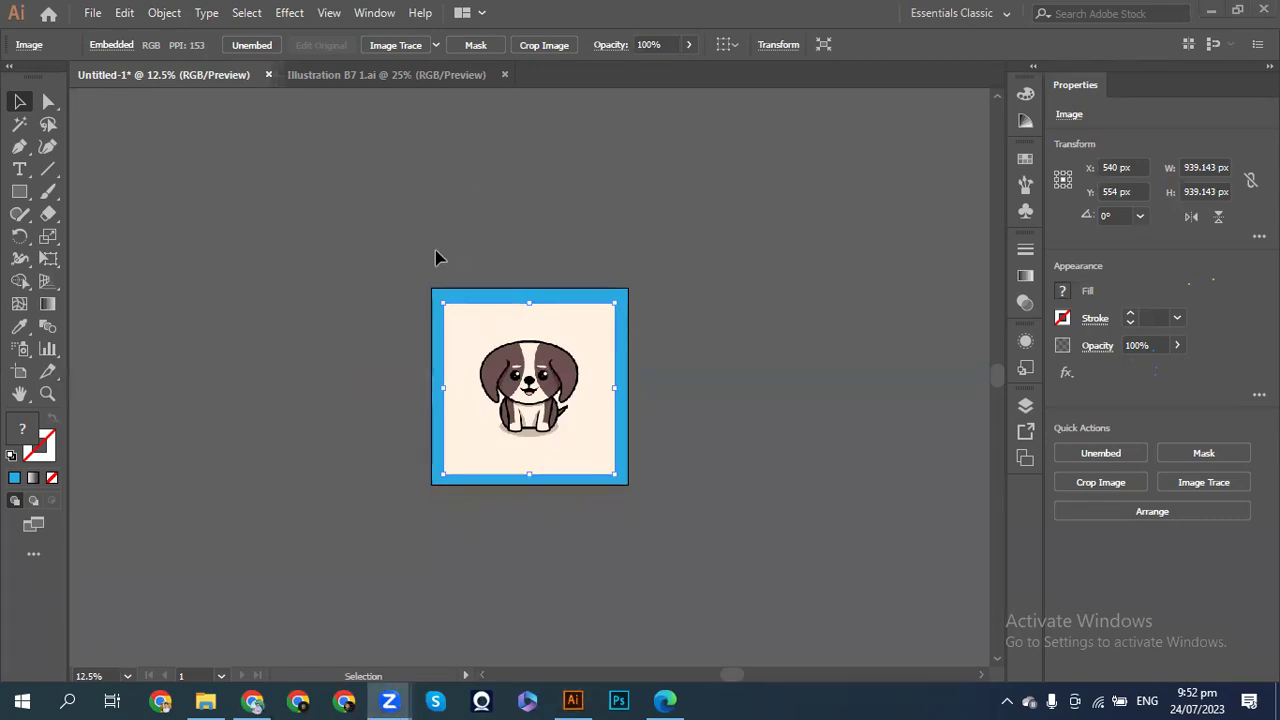
left_click(492, 250)
- Lock the blue background rectangle behind the dog image
key("ctrl+minus")
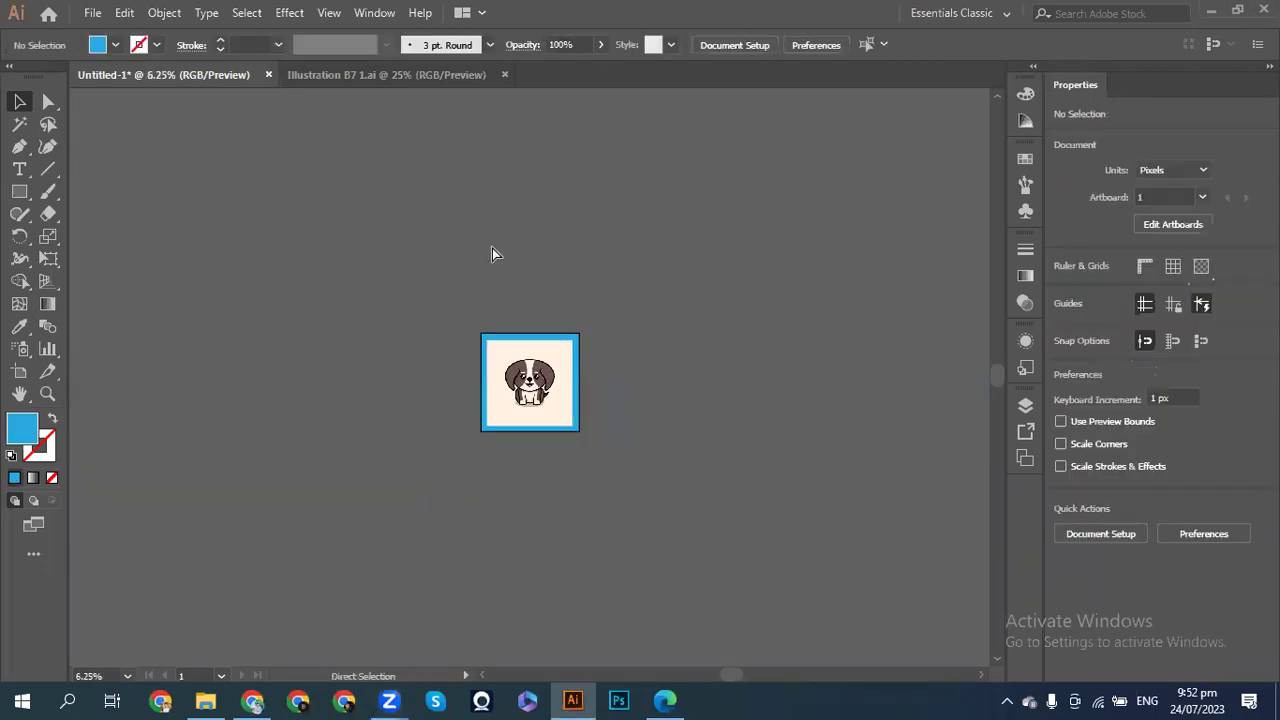
key("ctrl+plus")
key("ctrl+plus")
key("ctrl+plus")
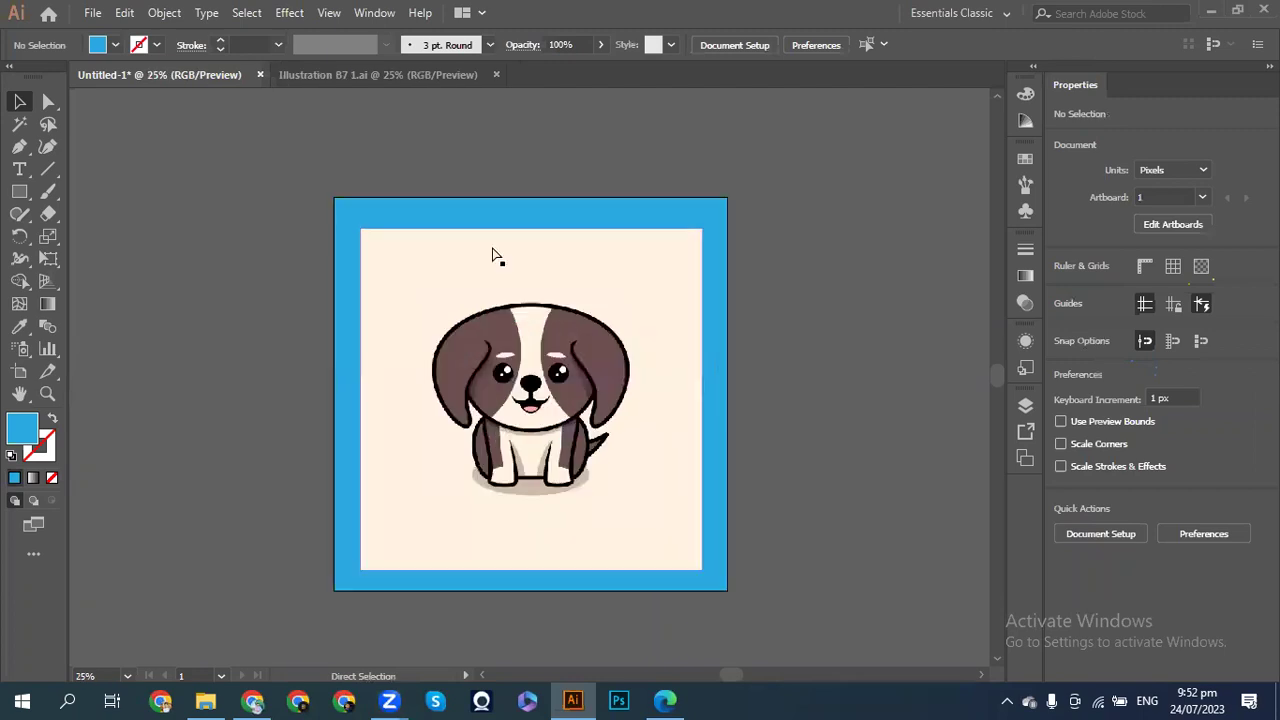
left_click(543, 290)
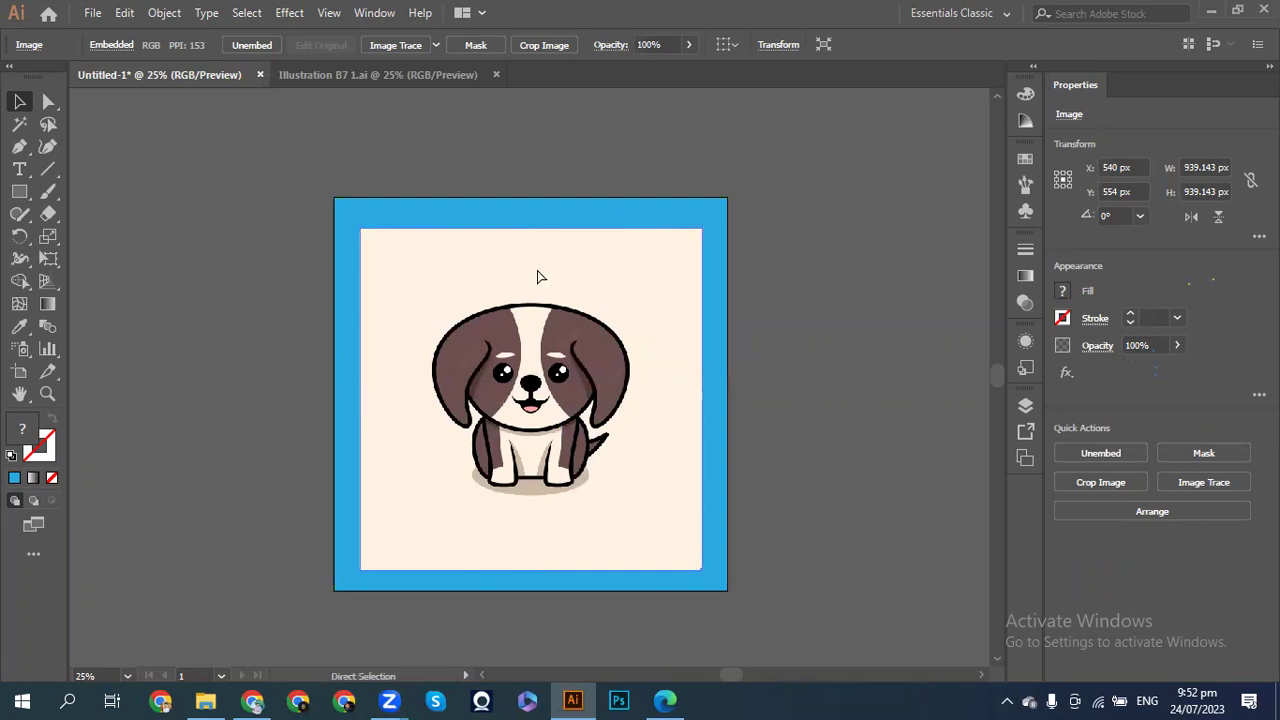
key("ctrl+plus")
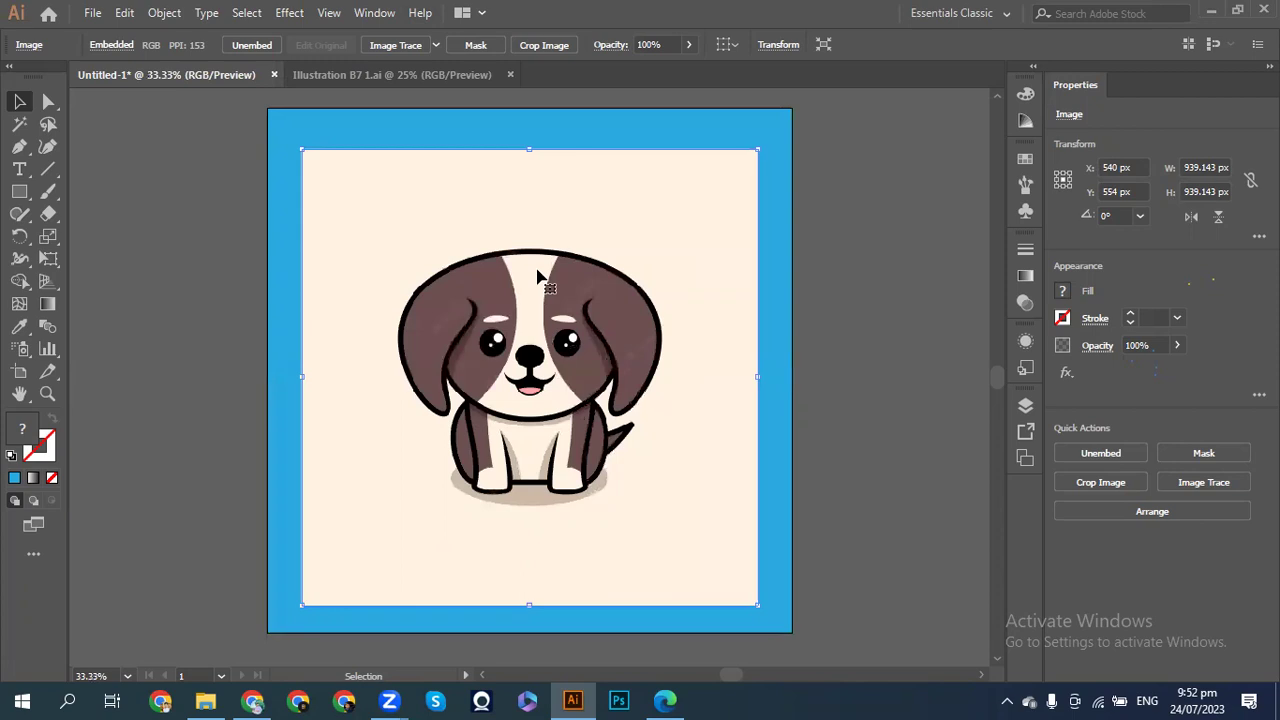
left_click(368, 138)
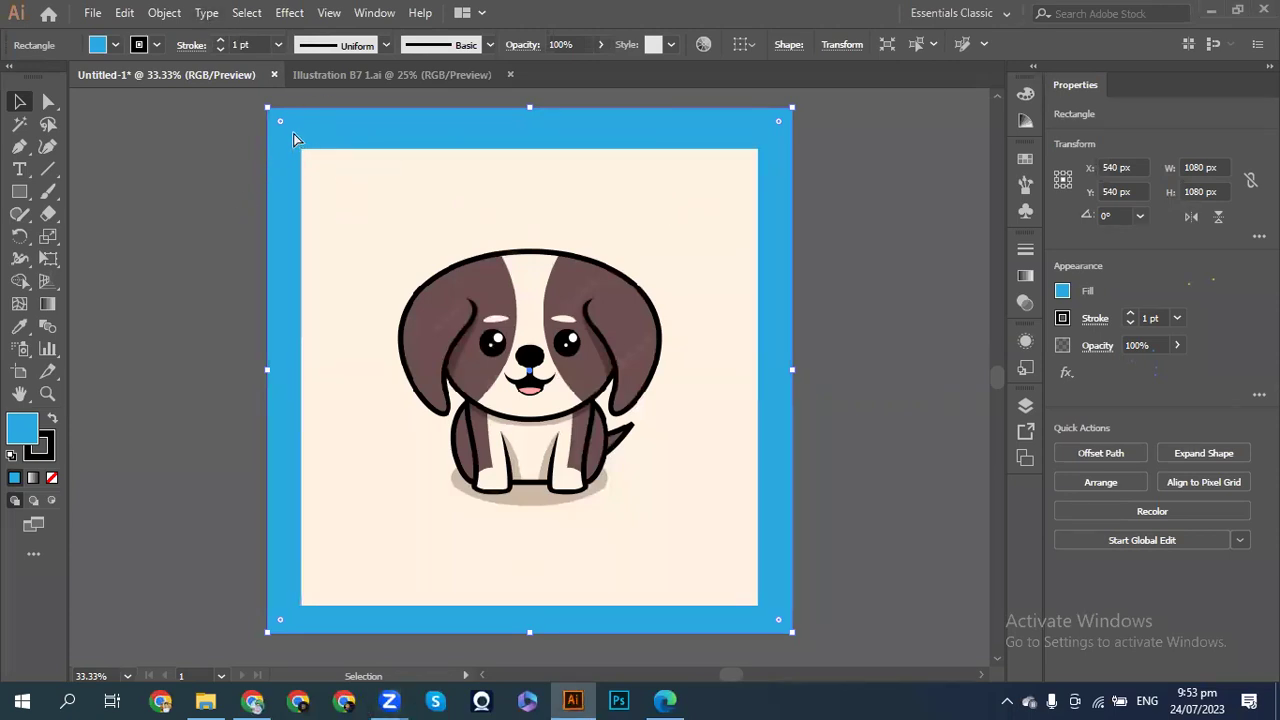
key("ctrl+2")
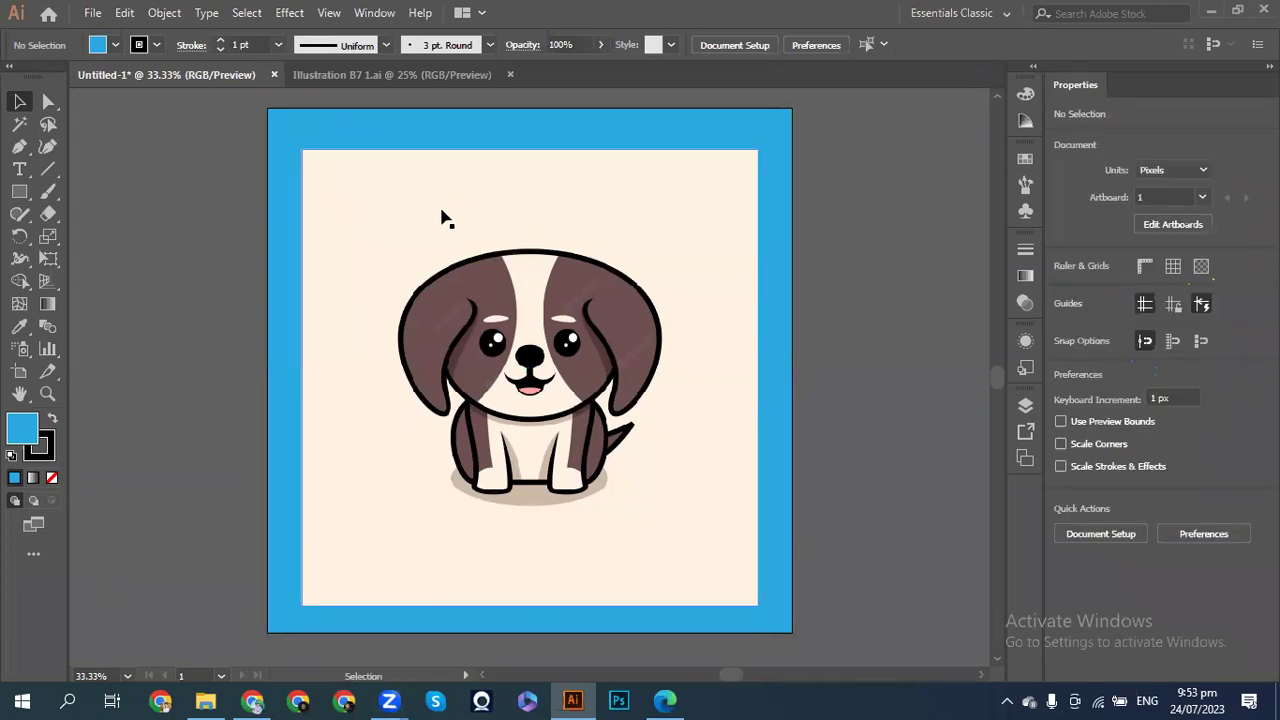
- Move the dog image up to the centre of the artboard, at Y 540 px
left_click(517, 290)
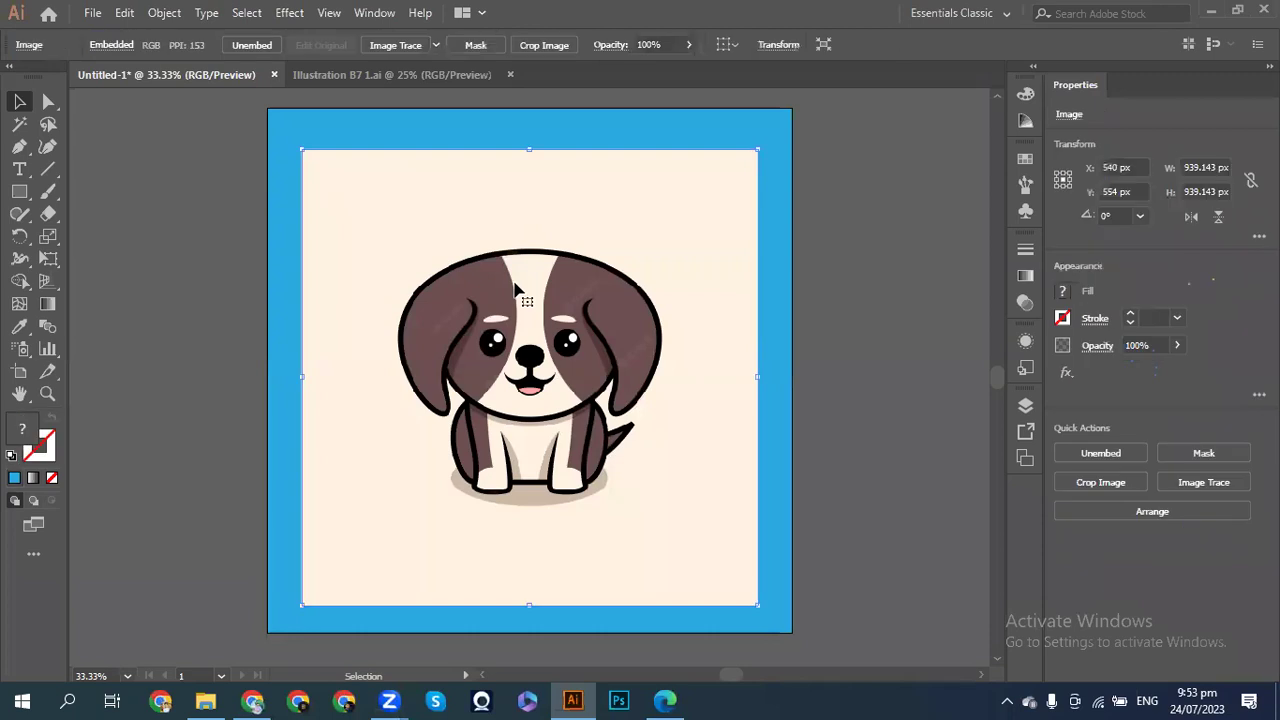
mouse_move(517, 290)
left_mouse_down()
mouse_move(548, 306)
mouse_move(511, 279)
left_mouse_up()
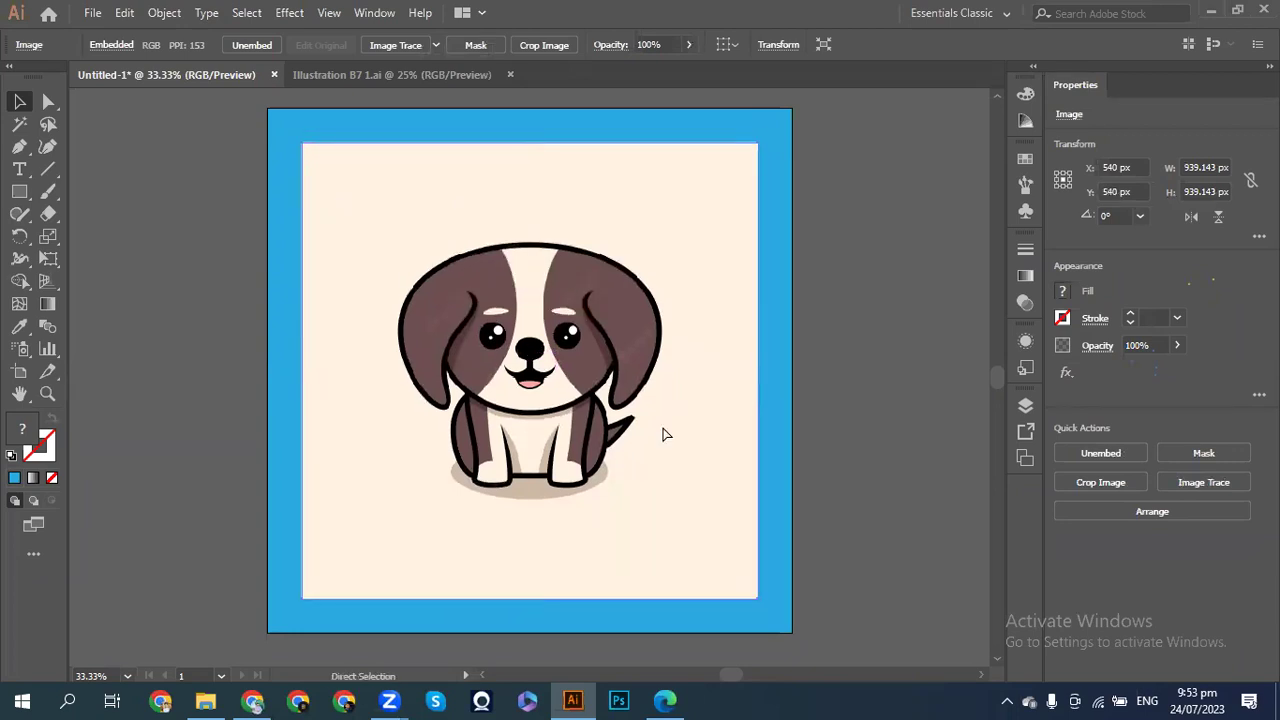
key("ctrl+plus")
key("ctrl+plus")
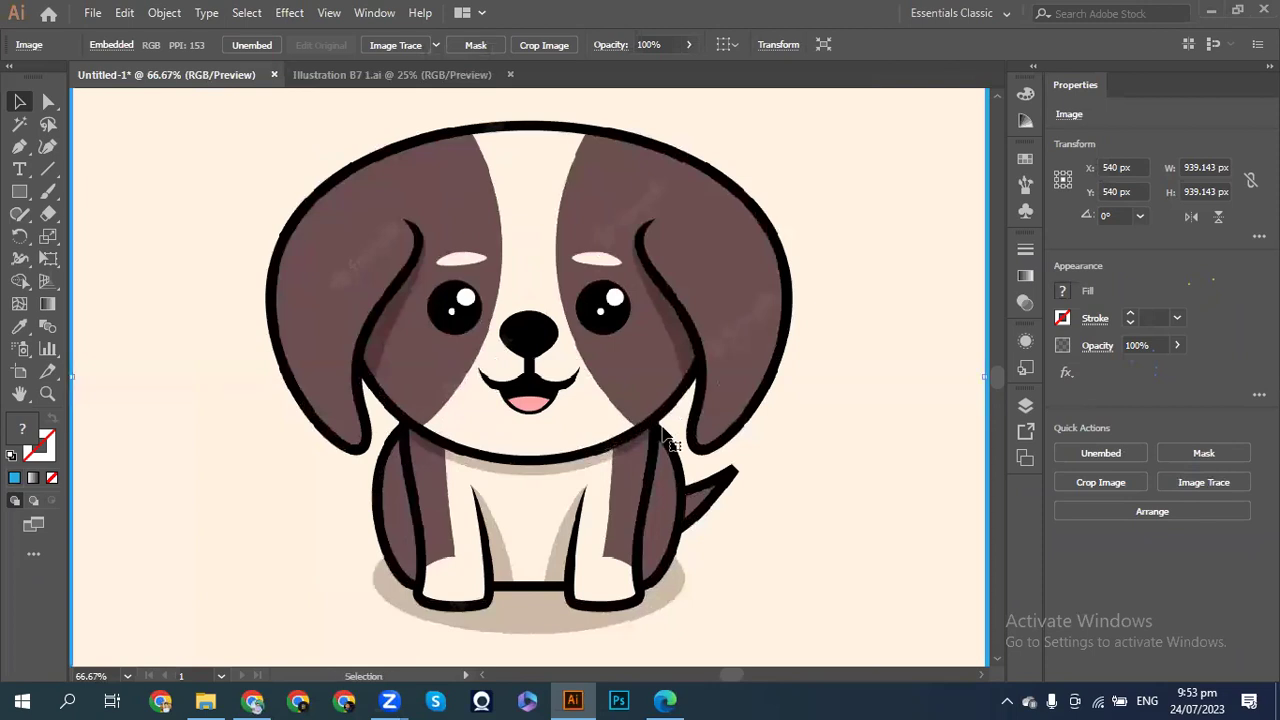
scroll(665, 438, "up", 3)
scroll(665, 438, "down", 4)
key("ctrl+minus")
key("ctrl+minus")
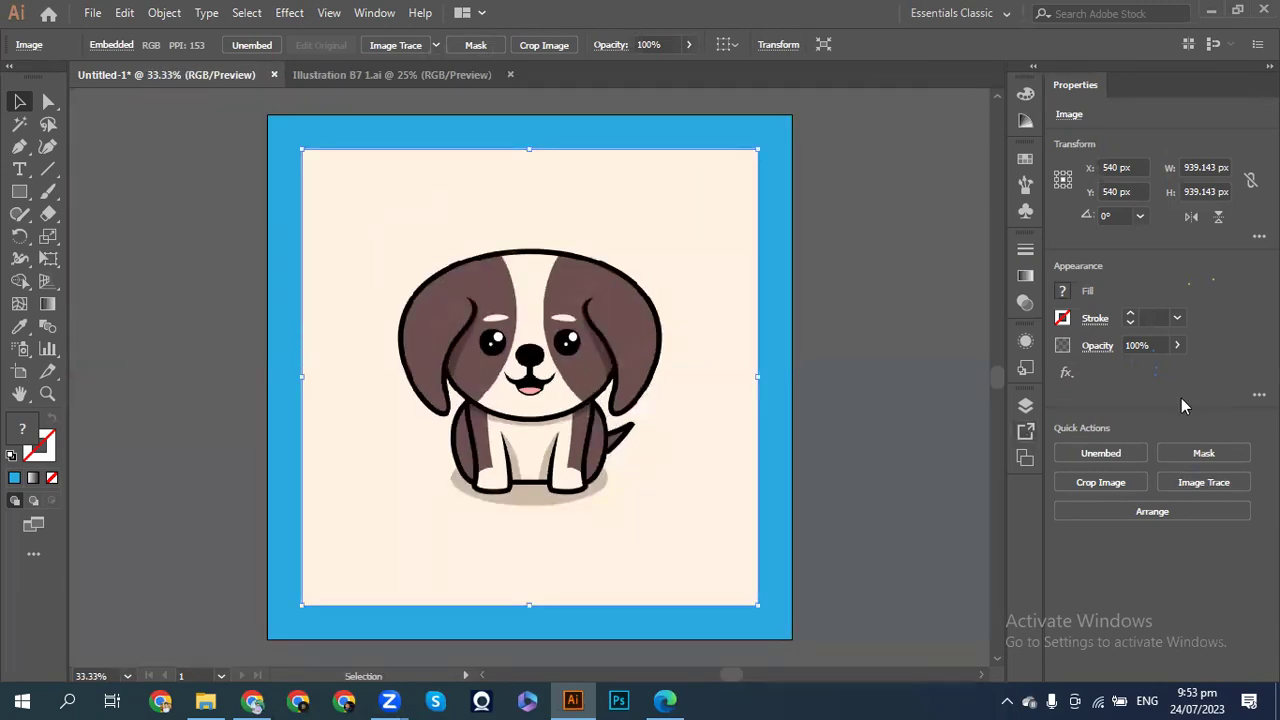
- Lower the dog image's opacity to 69% and lock the image in place
left_click(1179, 345)
left_click_drag(1175, 368, 1156, 373)
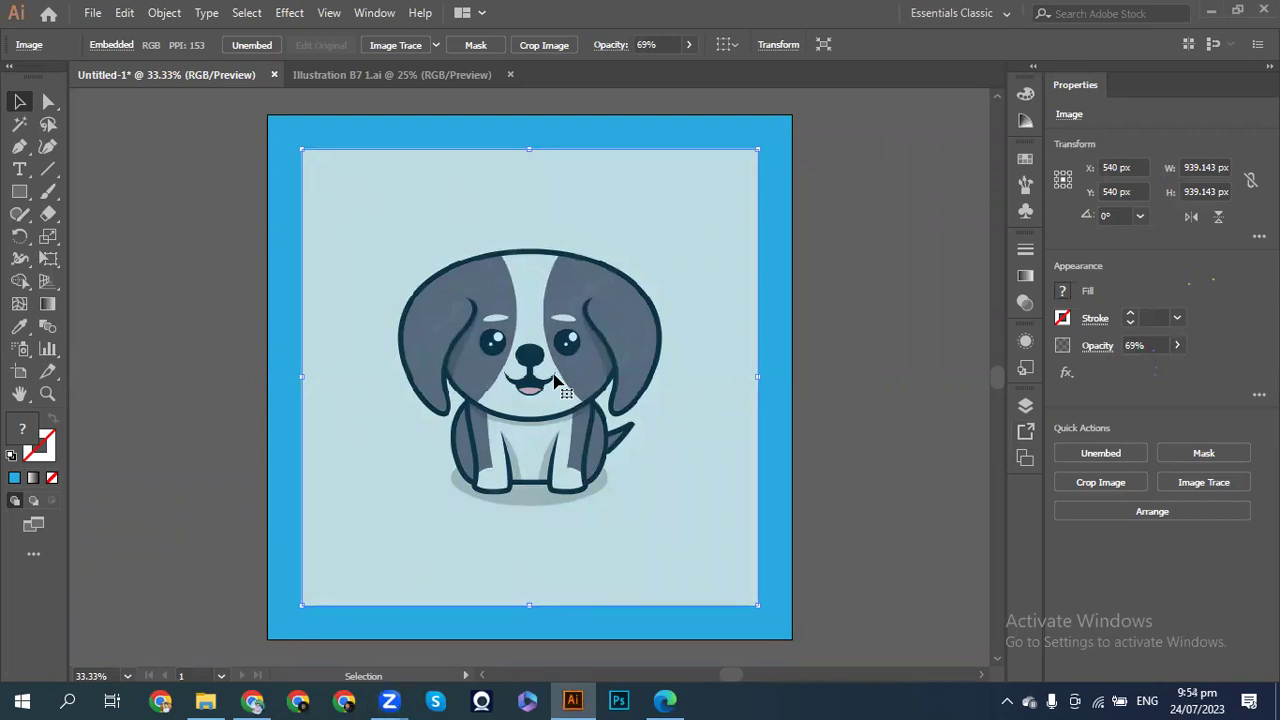
key("a")
key("ctrl+shift+a")
key("v")
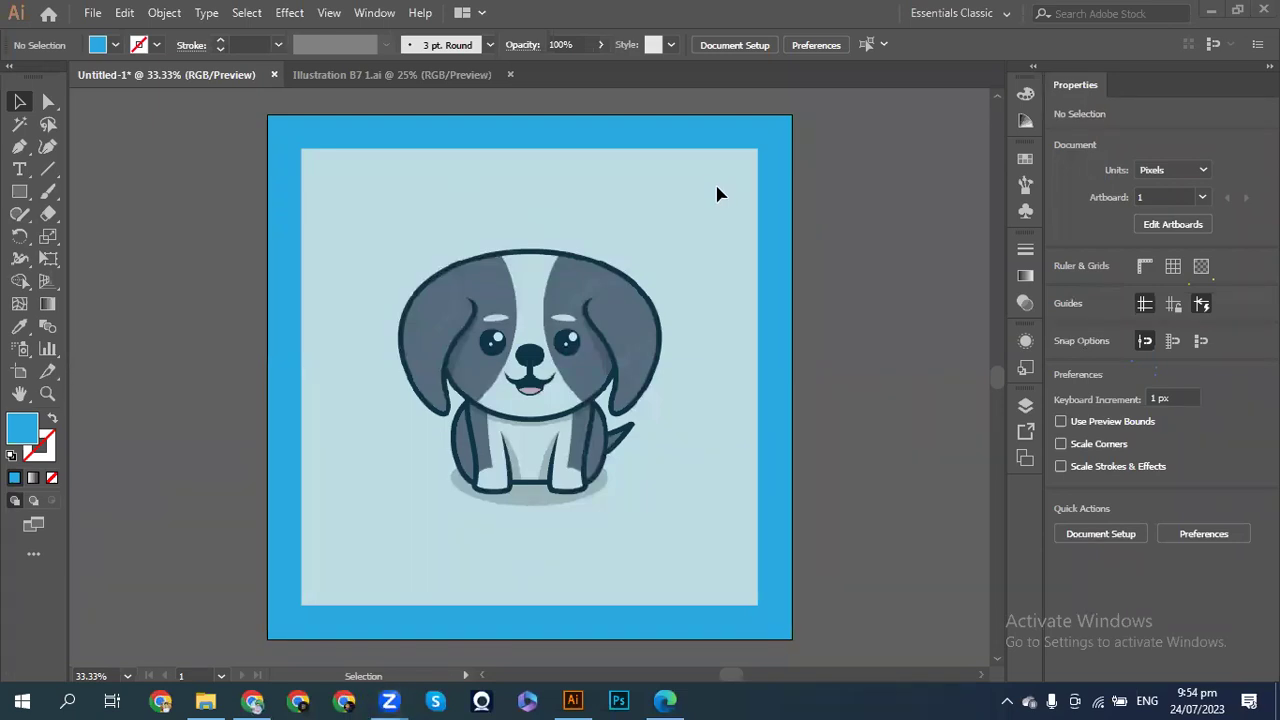
- Expand Layer 1 in the layer list to check the lock state of the image and rectangle
left_click(1025, 405)
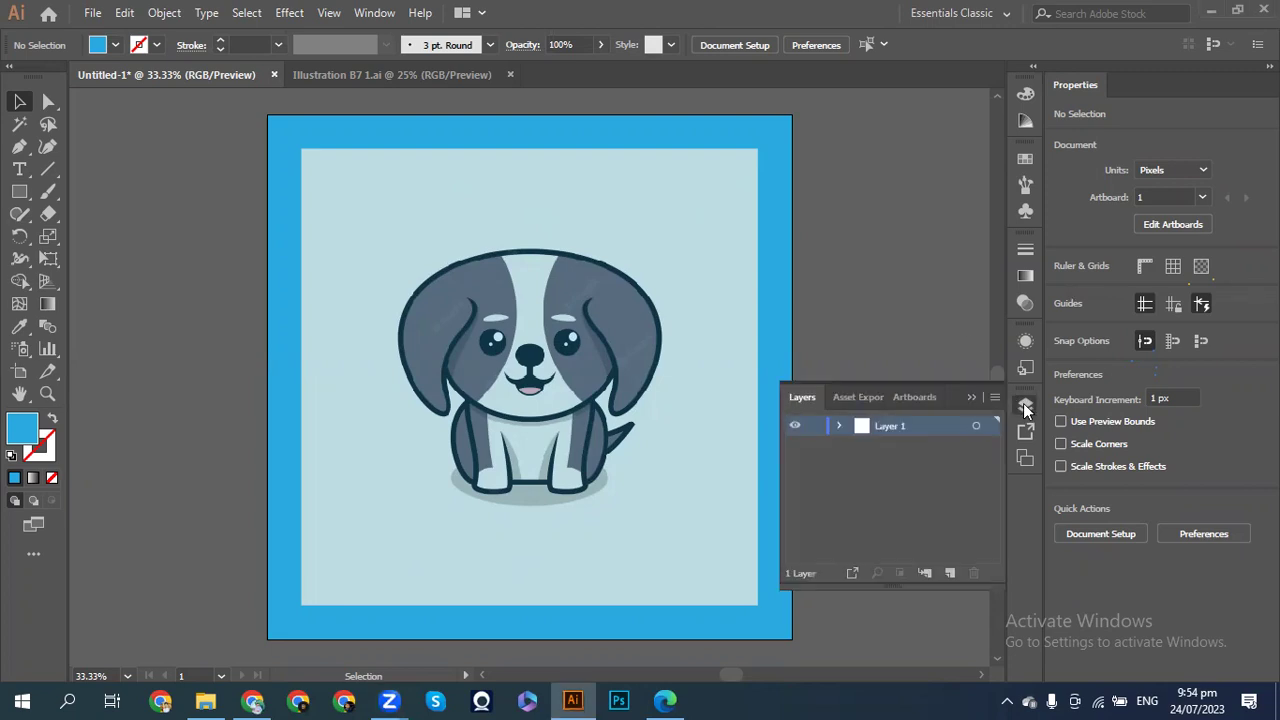
left_click(841, 426)
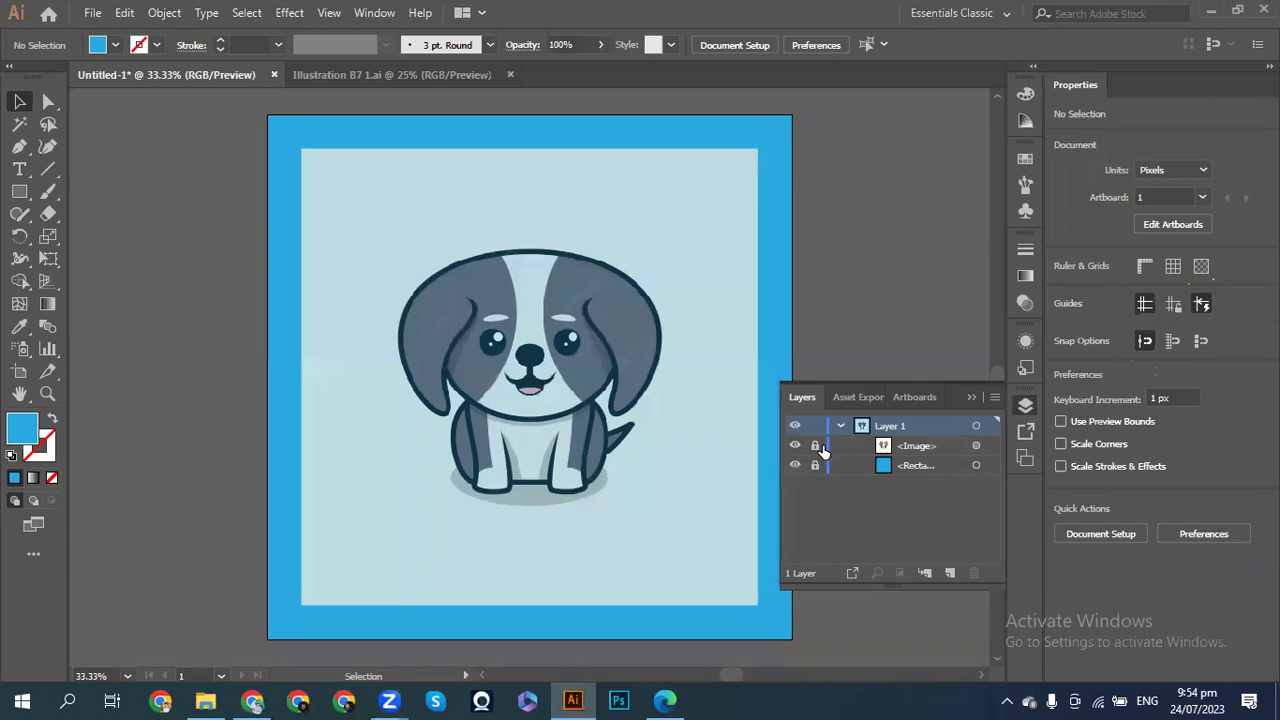
left_click(970, 396)
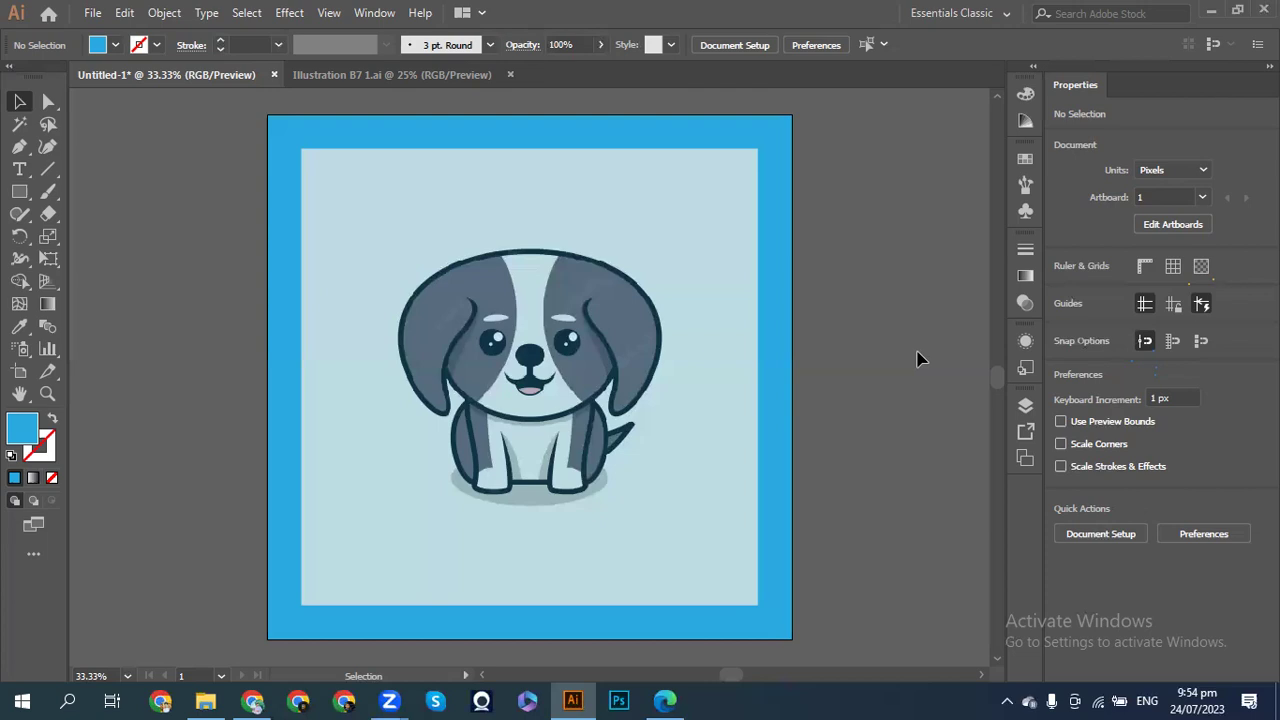
- Draw a closed practice shape with curved and straight segments in the empty area above the dog's head using the Pen tool
key("ctrl+equal")
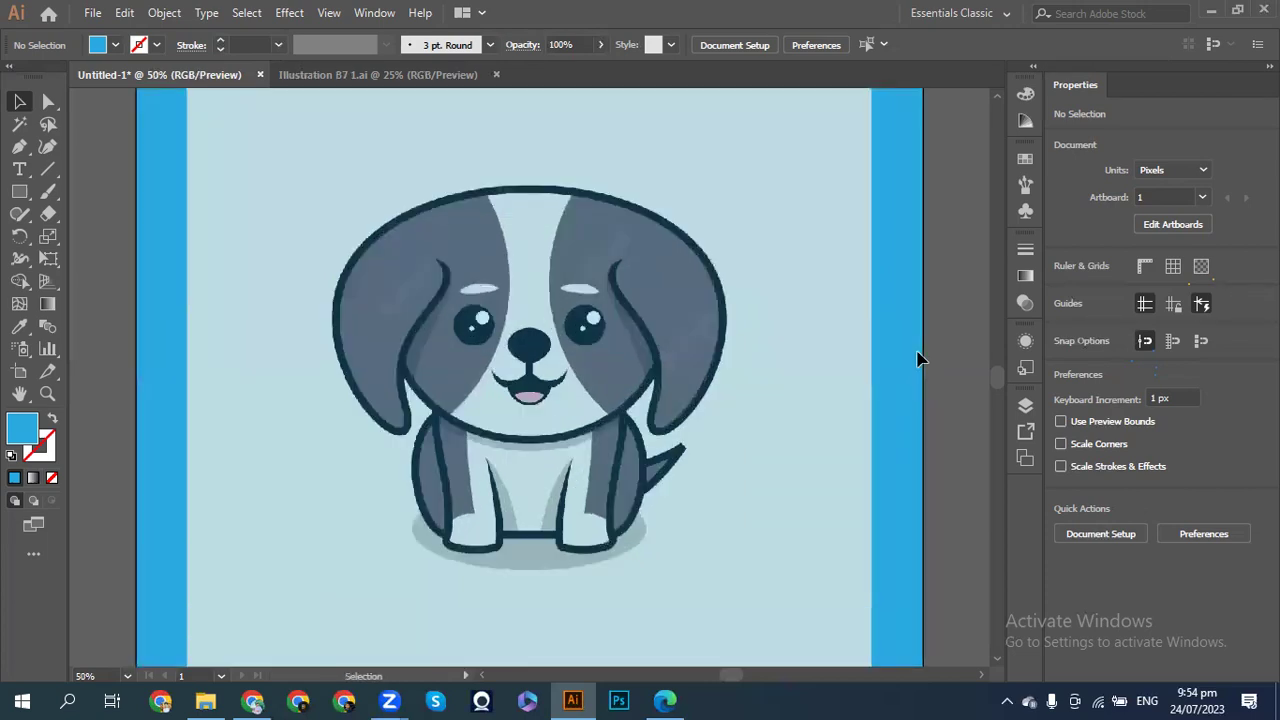
scroll(920, 359, "up", 1)
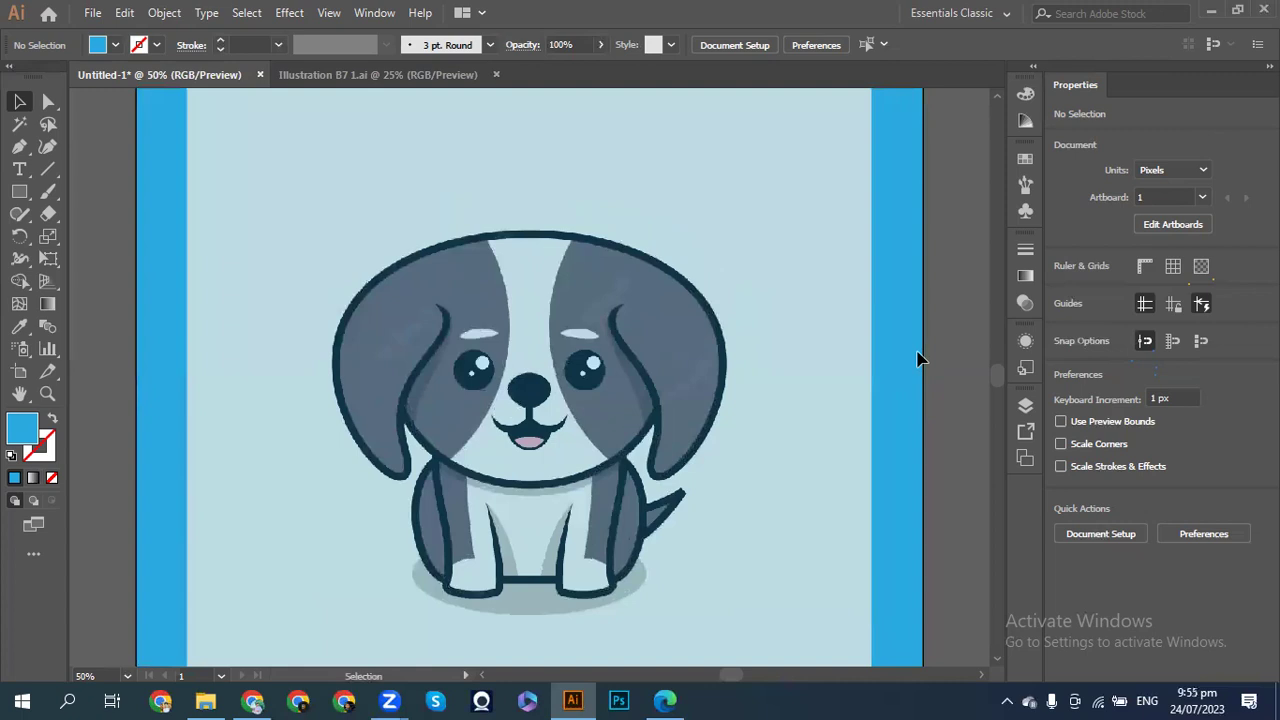
scroll(920, 359, "up", 1)
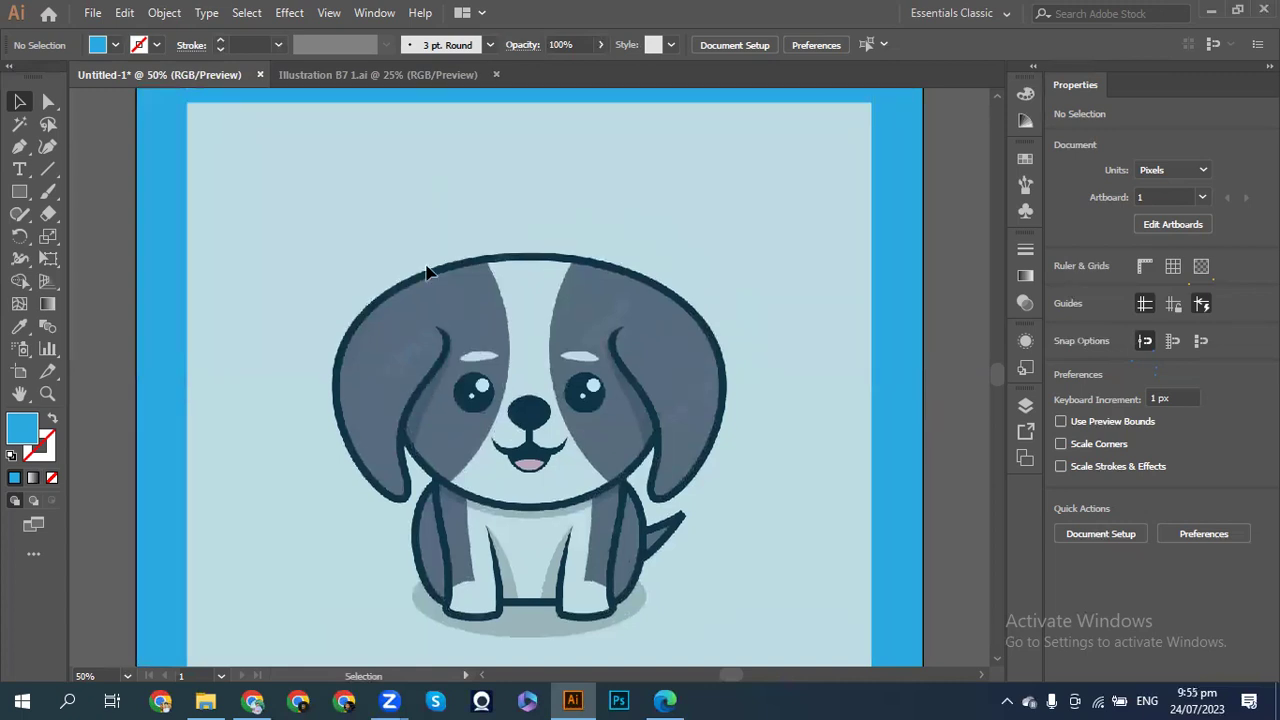
left_click(19, 146)
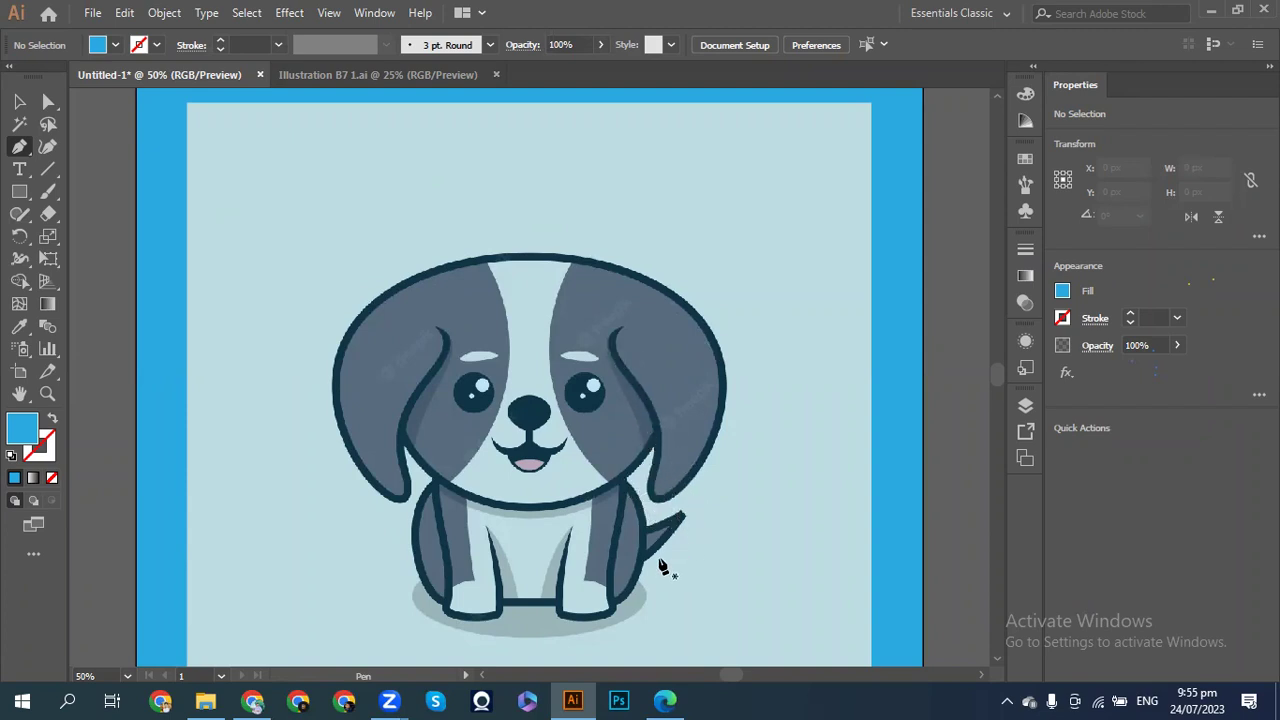
left_click(19, 148)
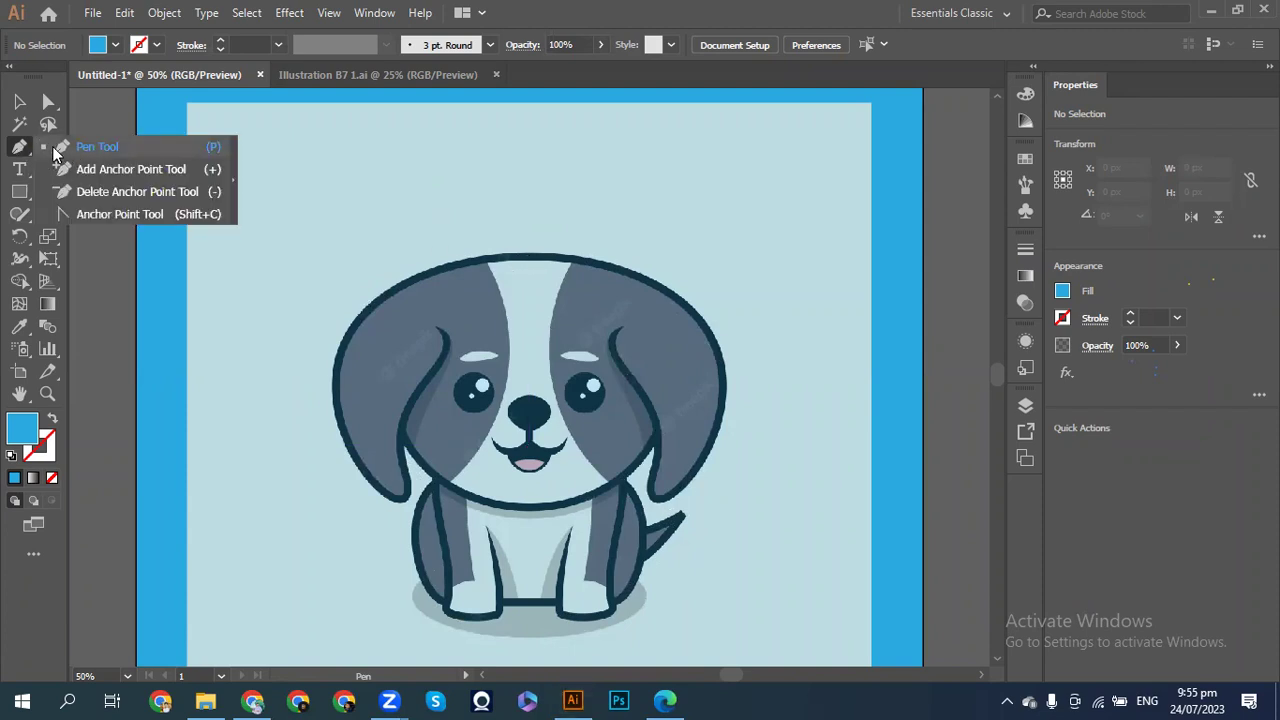
left_click(15, 155)
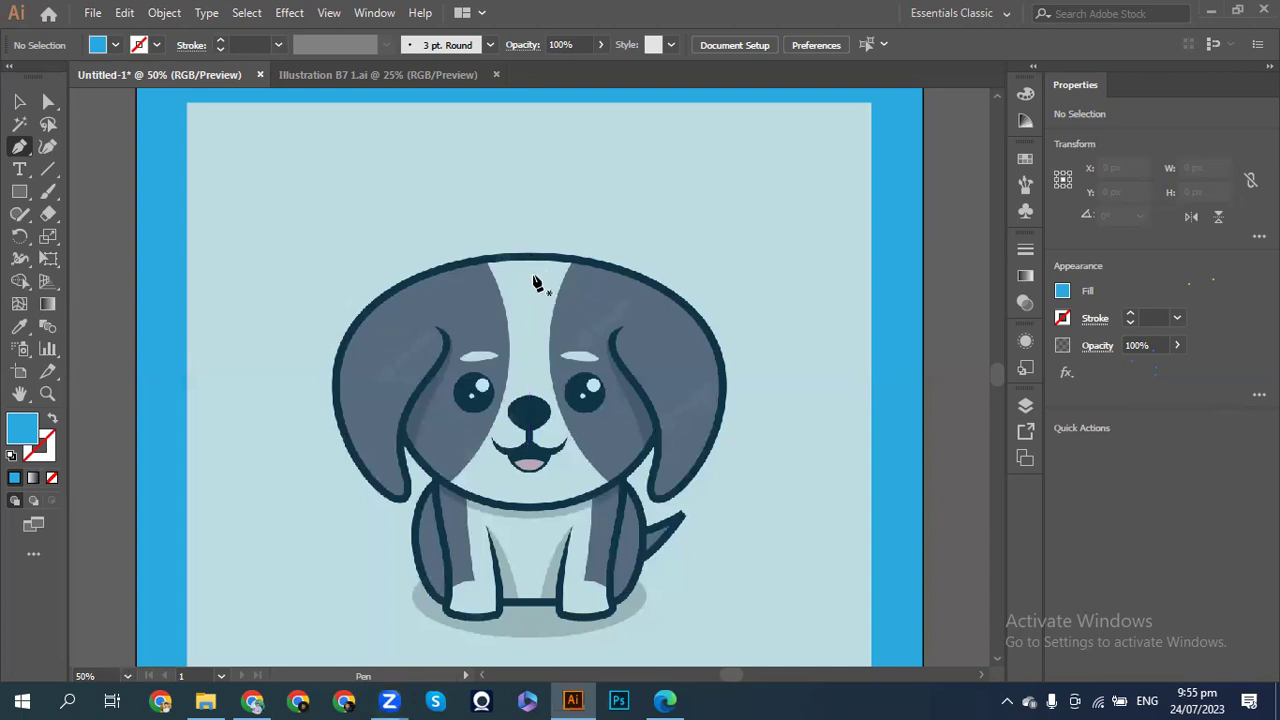
scroll(535, 283, "up", 3)
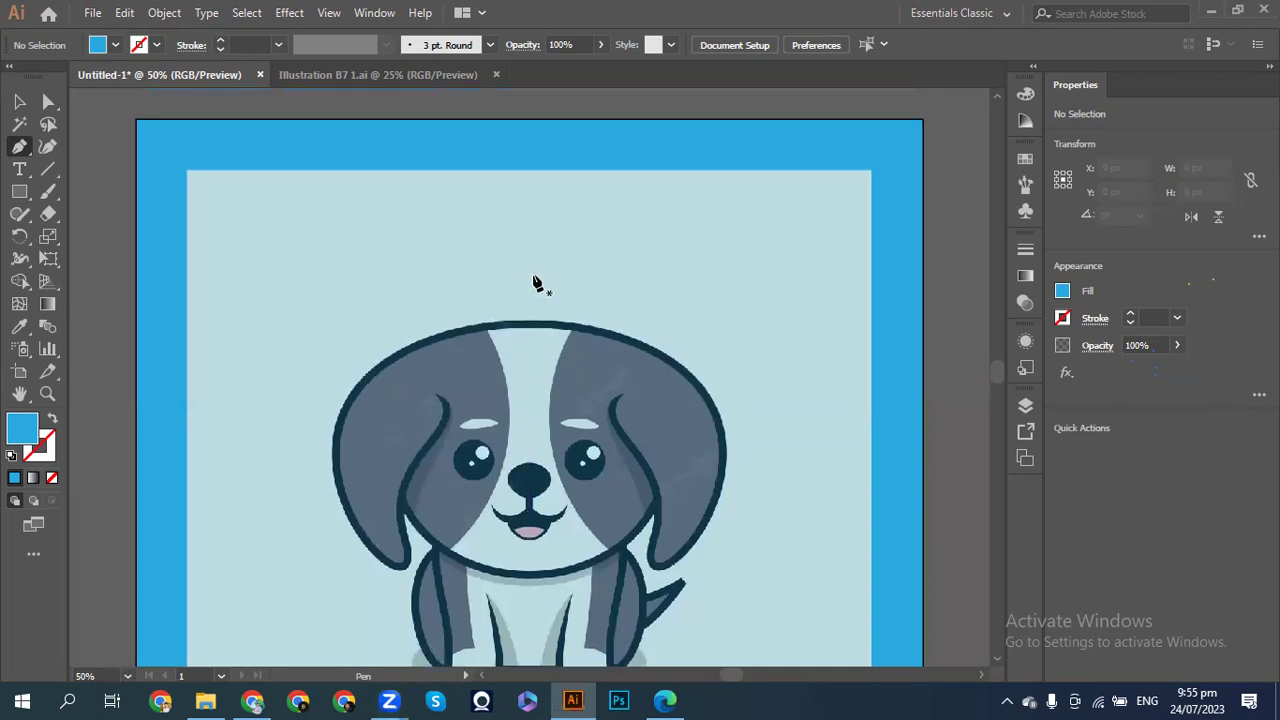
left_click(474, 223)
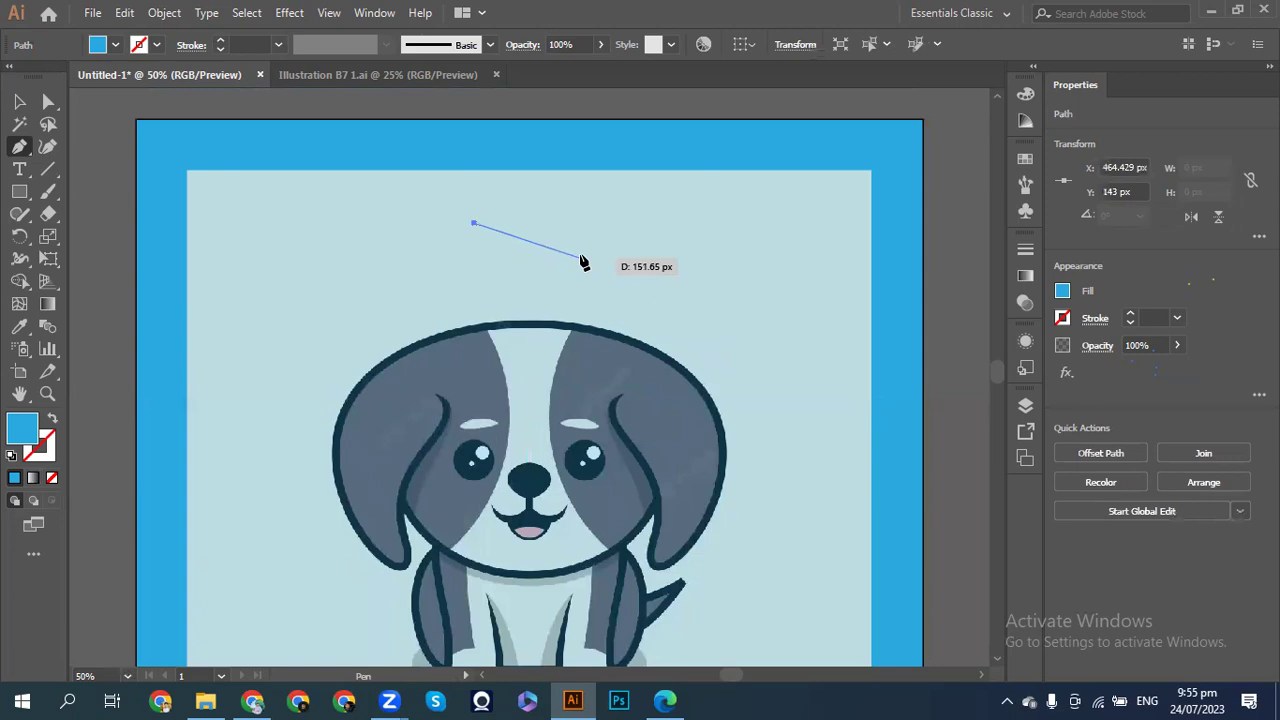
left_click_drag(546, 210, 594, 227)
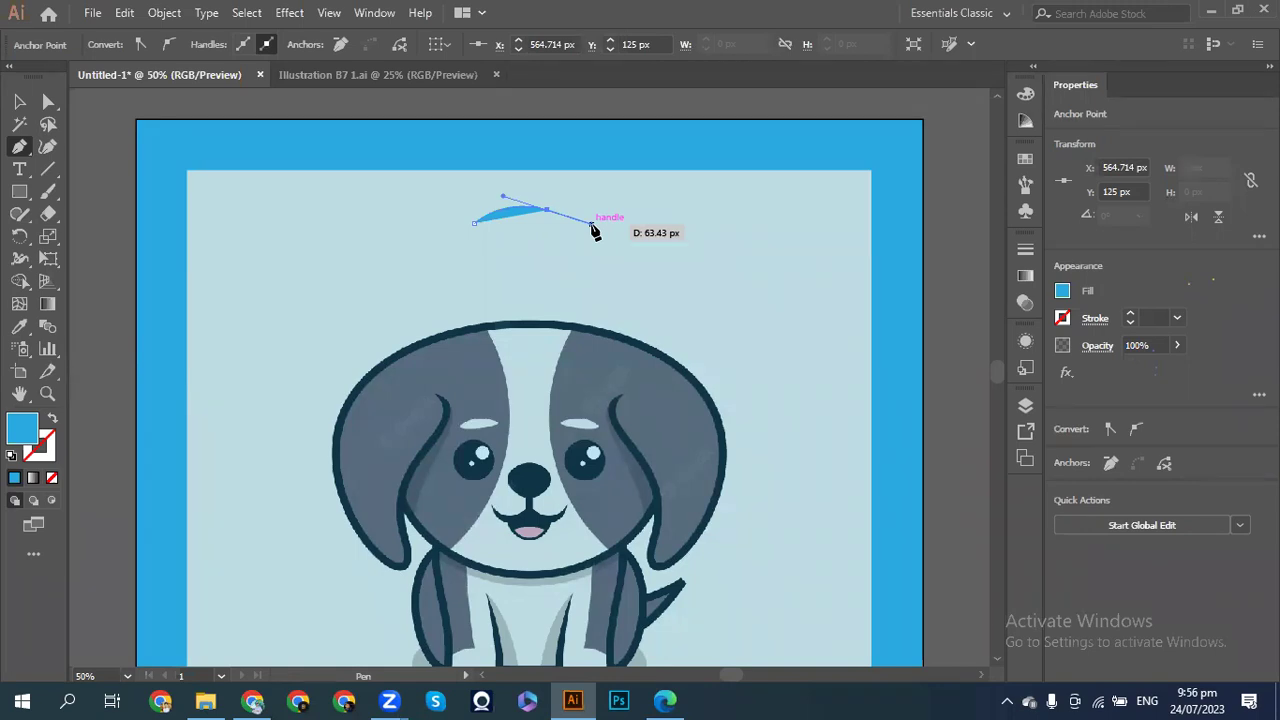
left_click_drag(595, 231, 607, 238)
left_click(577, 252)
mouse_move(505, 253)
left_mouse_down()
mouse_move(475, 243)
mouse_move(554, 249)
mouse_move(477, 229)
left_mouse_up()
left_click(474, 222)
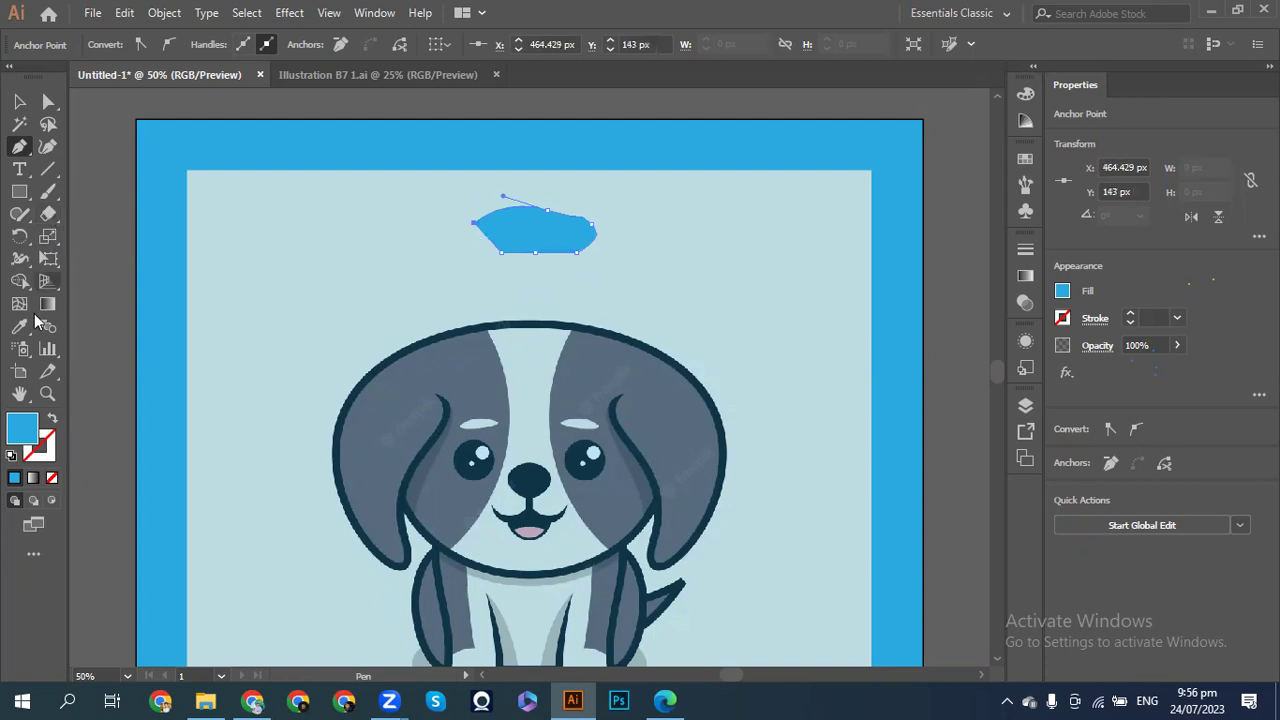
- Remove the practice shape's fill and give it a 4 pt stroke
left_click(52, 480)
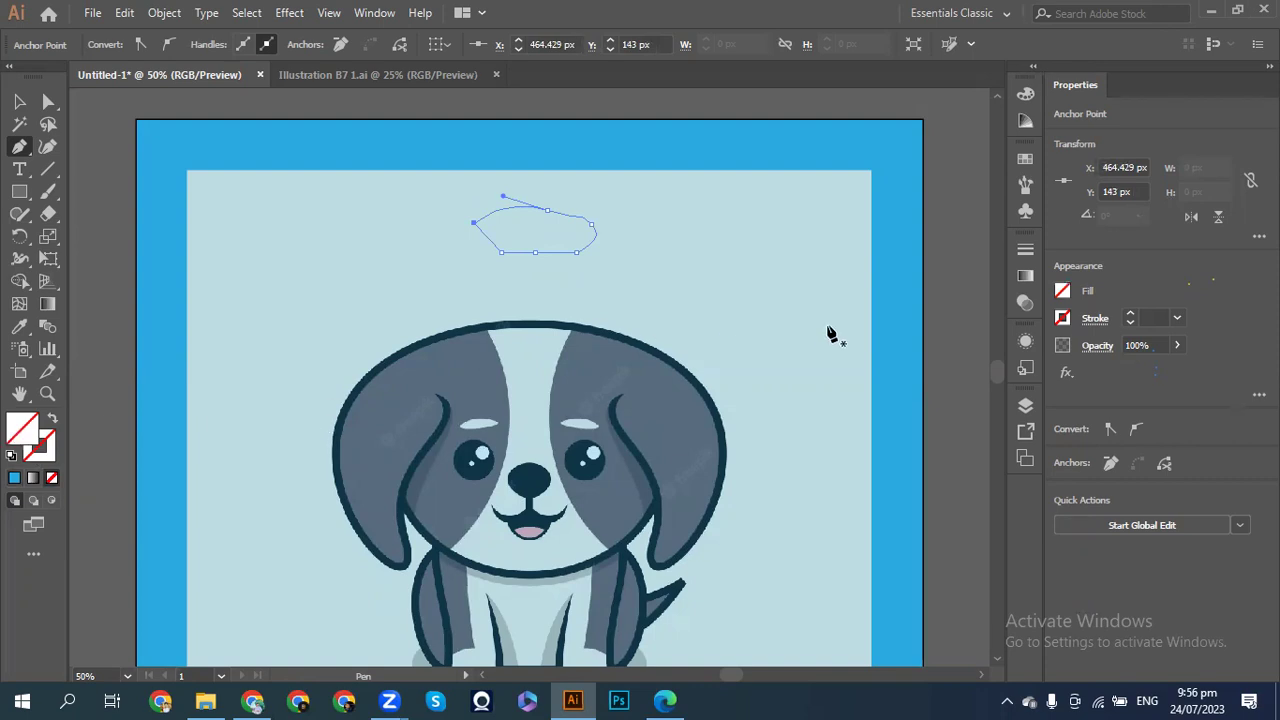
left_click(1130, 315)
left_click(1130, 315)
left_click(1130, 315)
left_click(1130, 315)
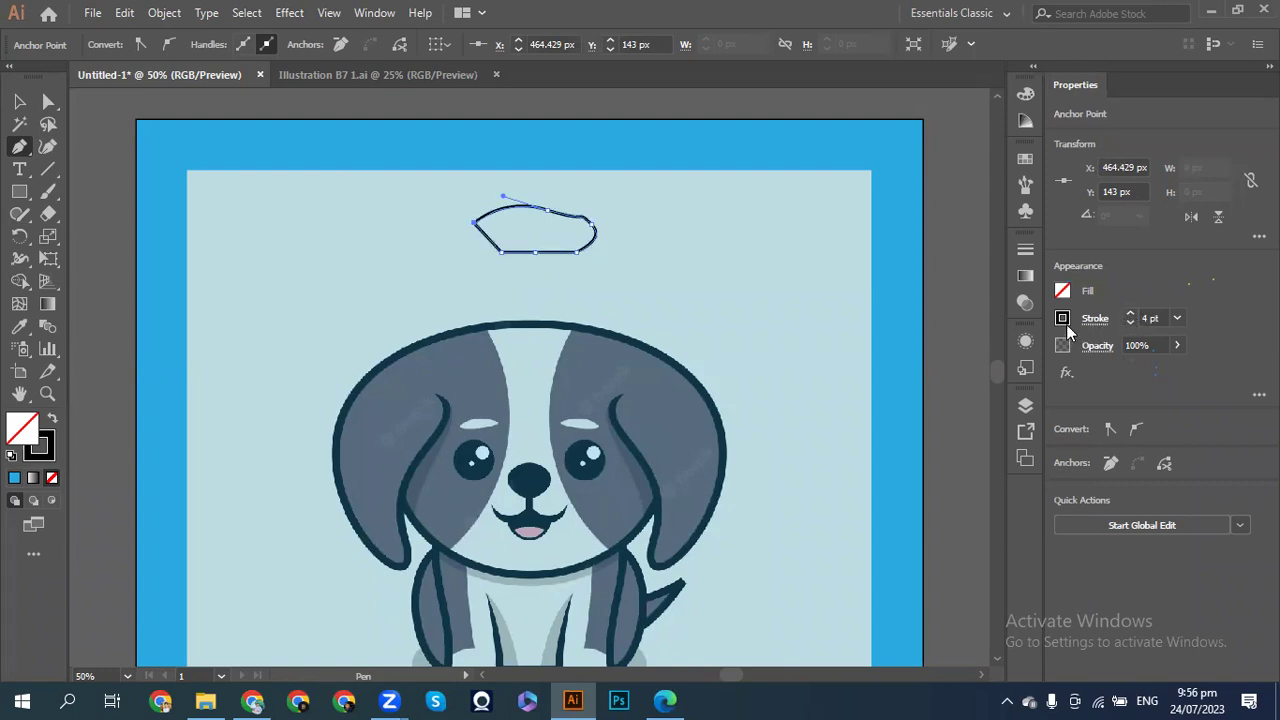
- Try a yellow stroke, settle on RGB Red for the practice shape, and delete the whole shape
left_click(1064, 320)
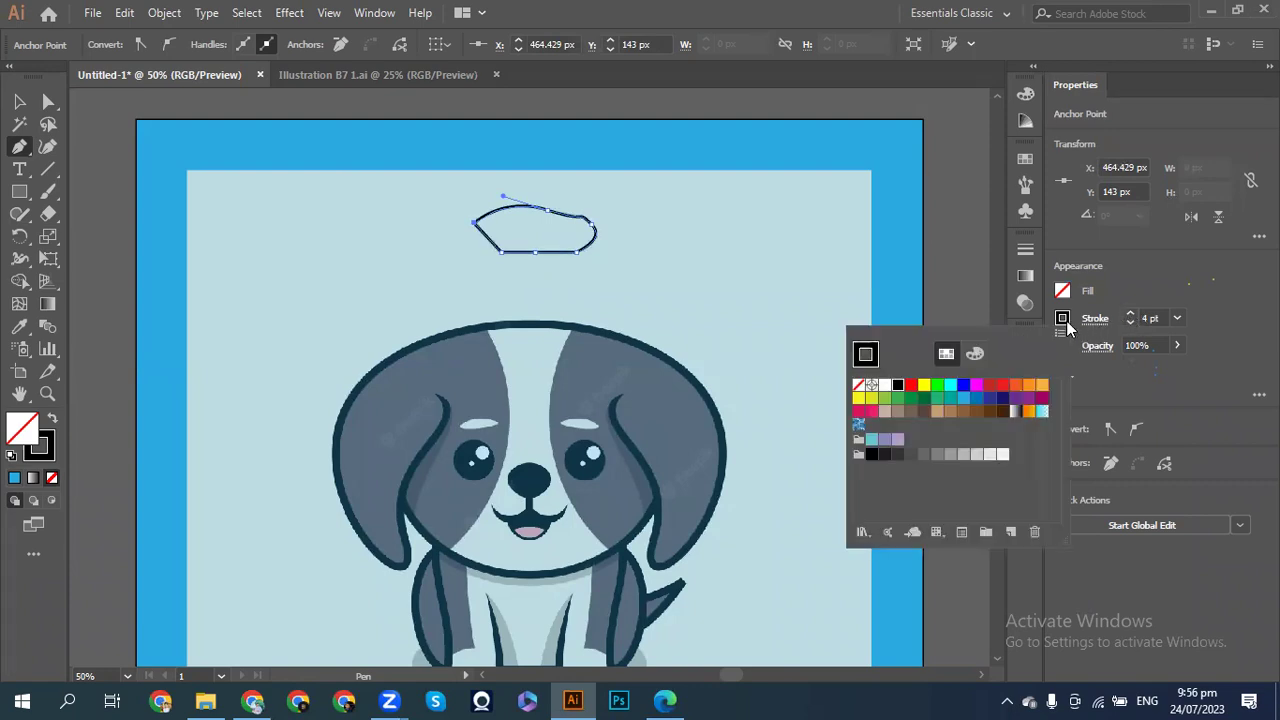
left_click(924, 386)
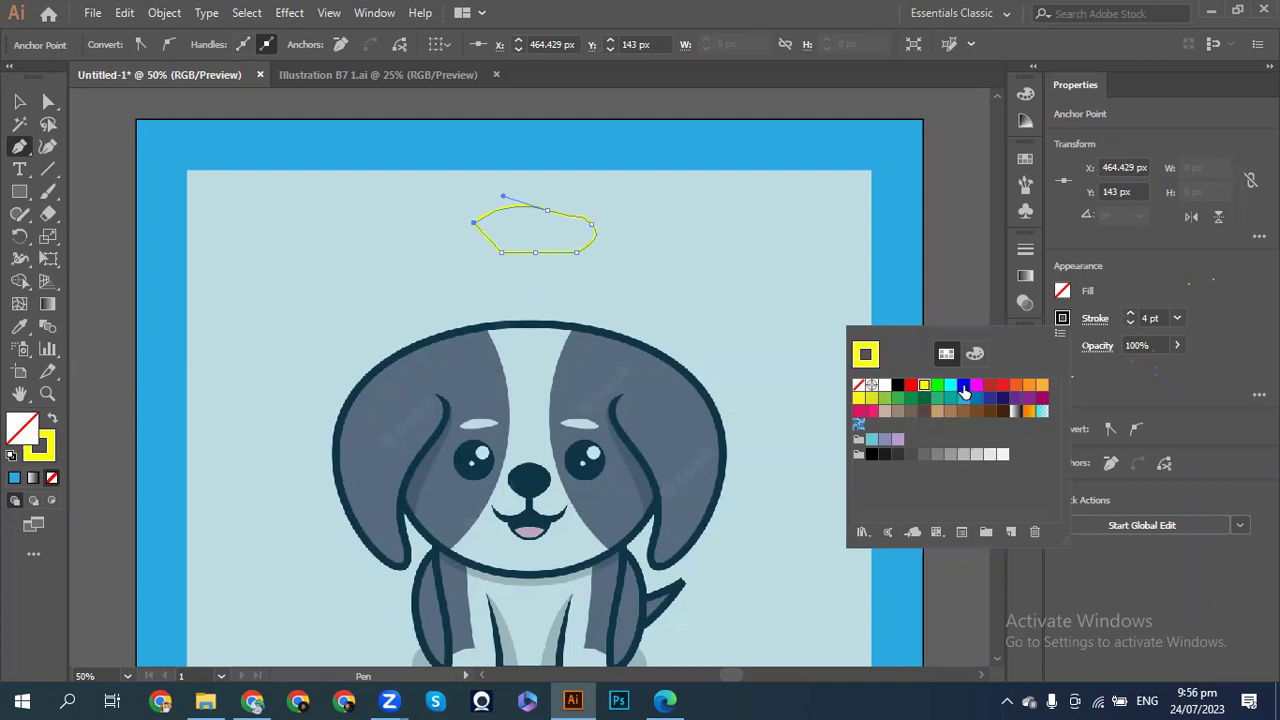
left_click(911, 388)
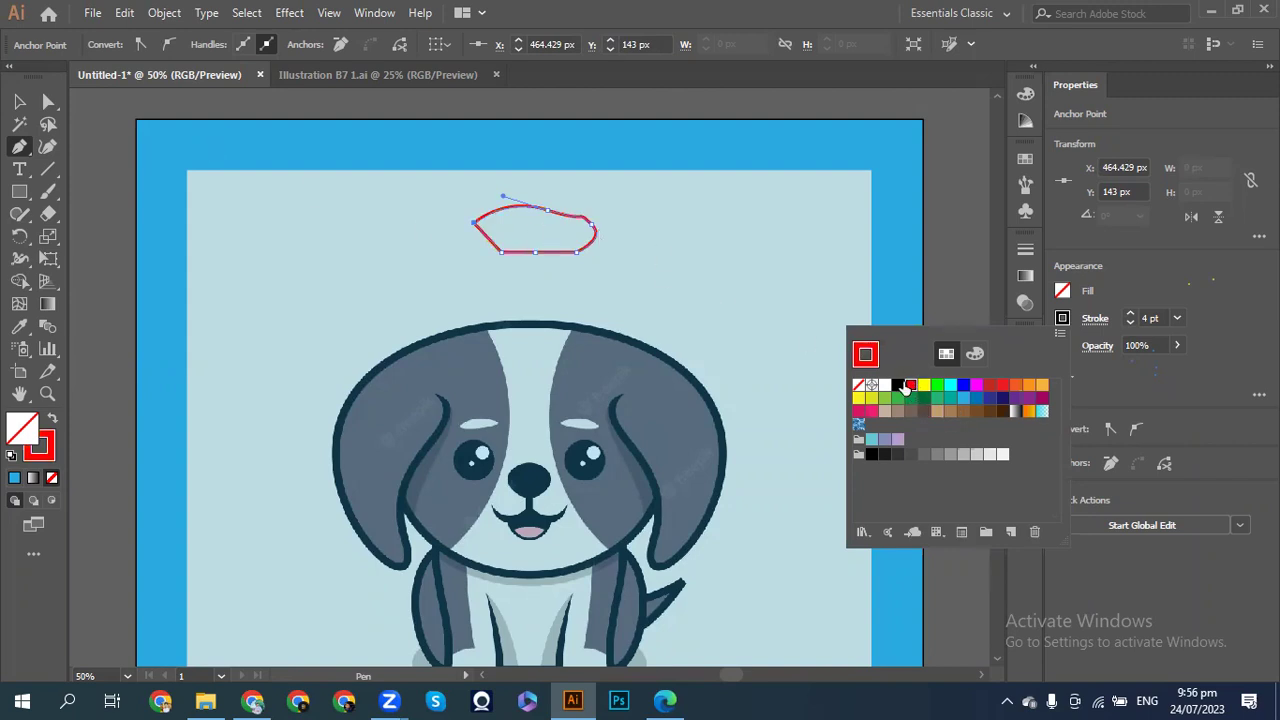
left_click(924, 386)
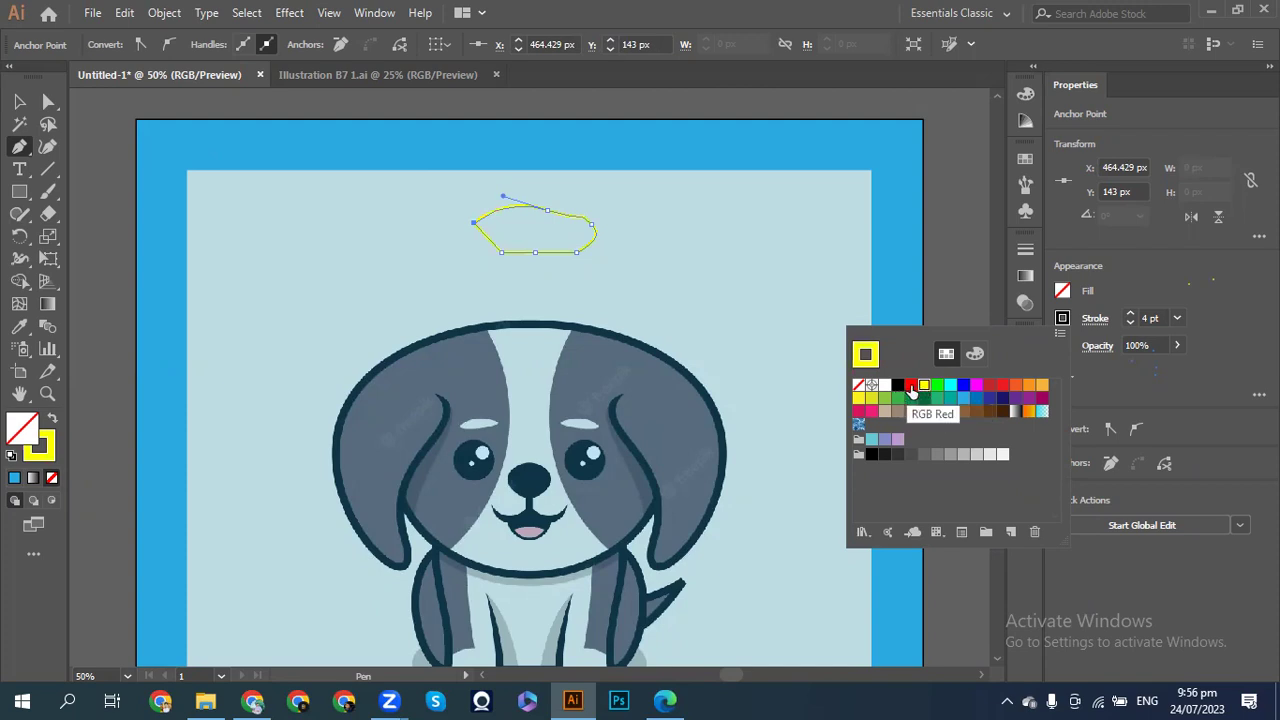
left_click(911, 388)
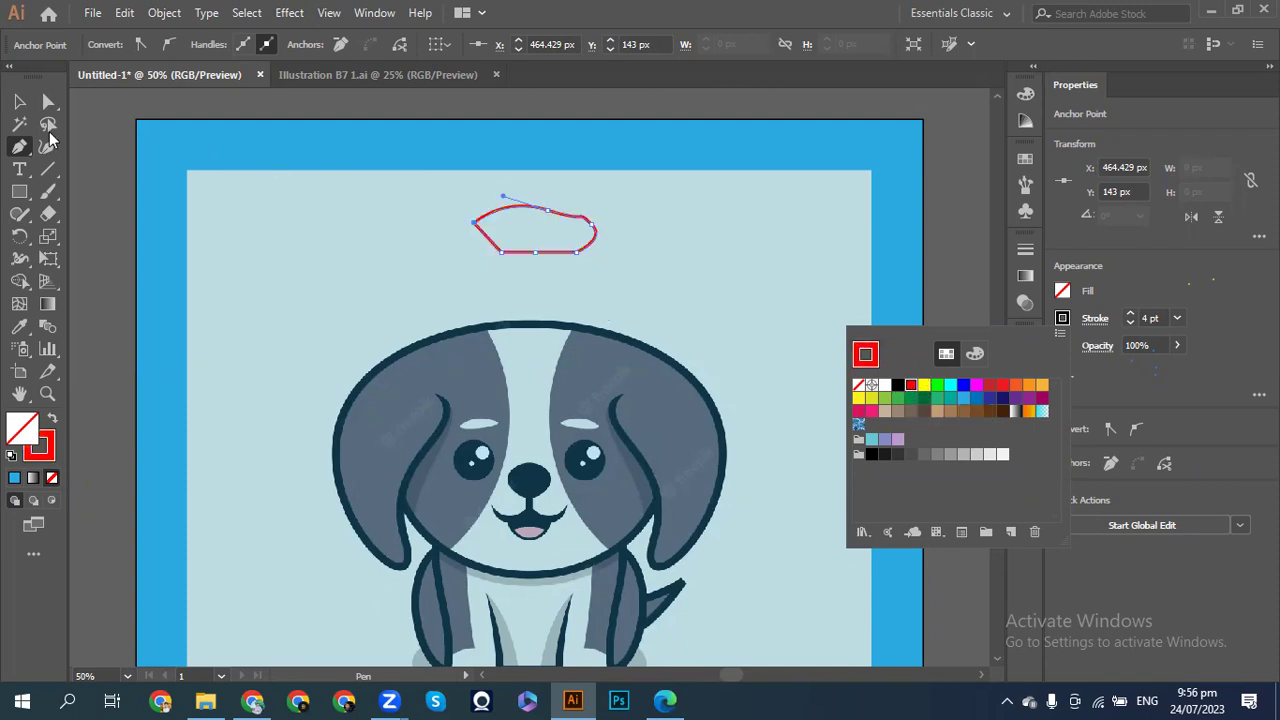
key("Escape")
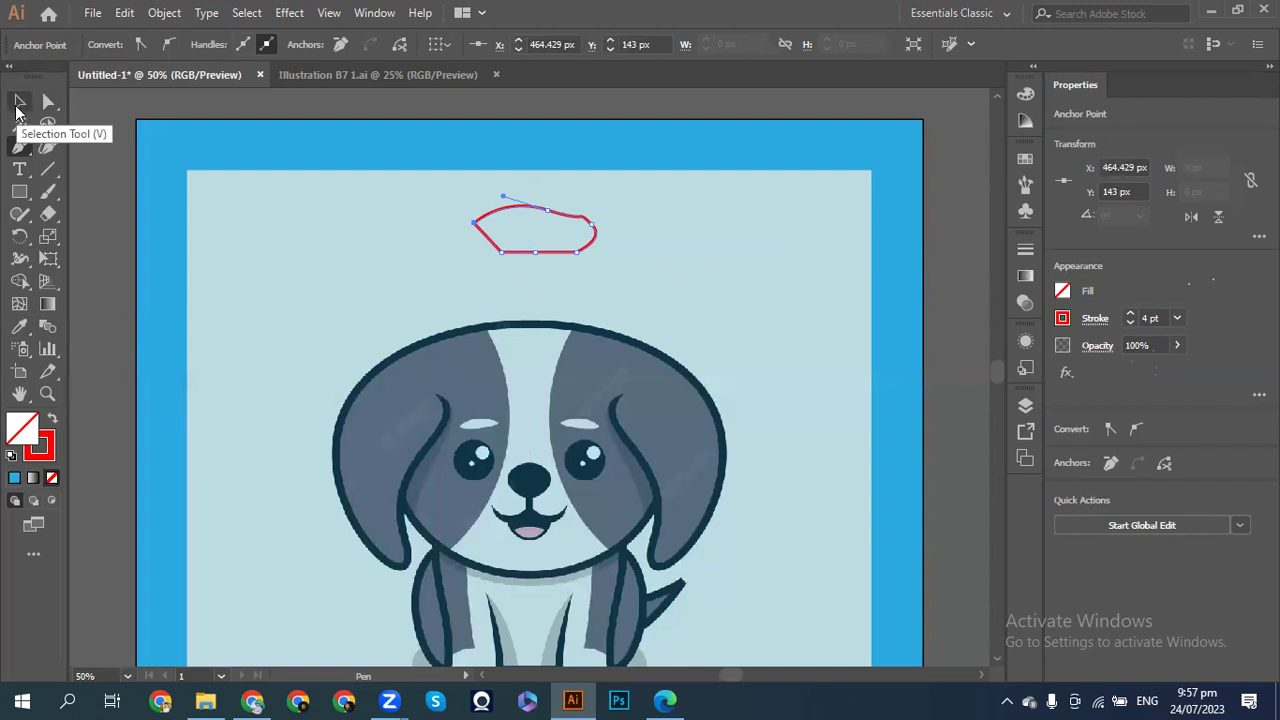
key("Delete")
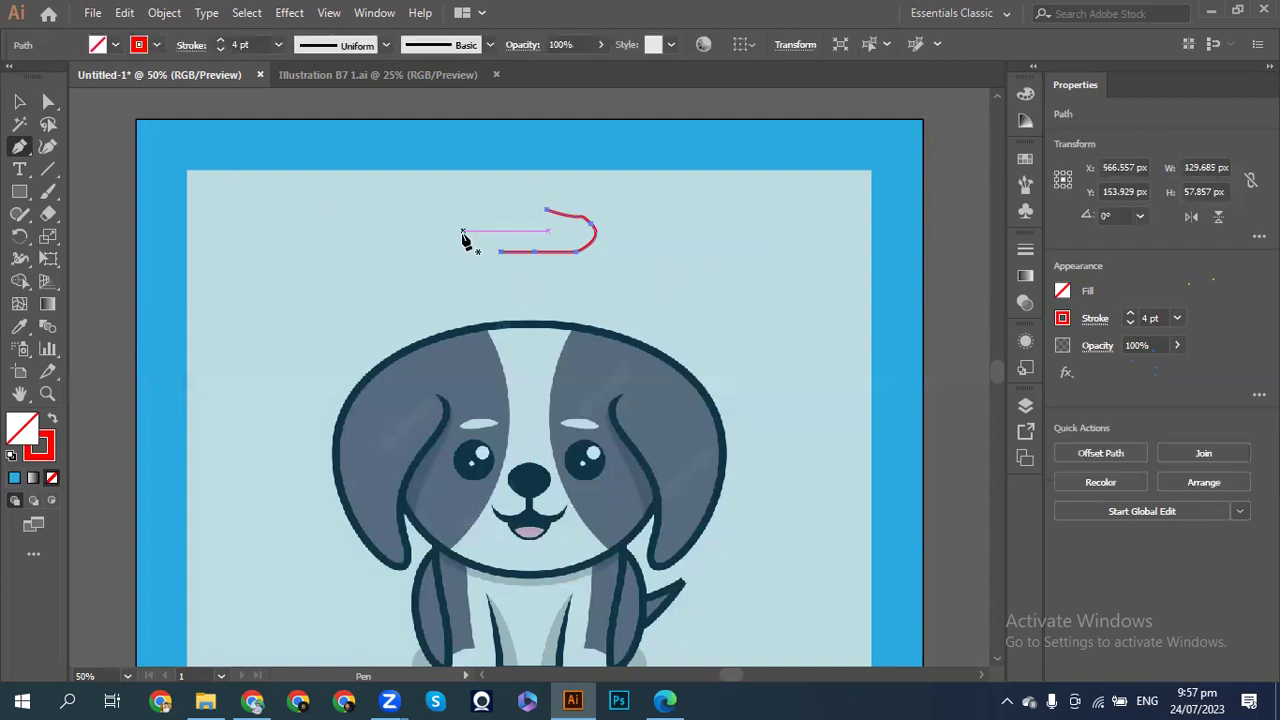
key("Delete")
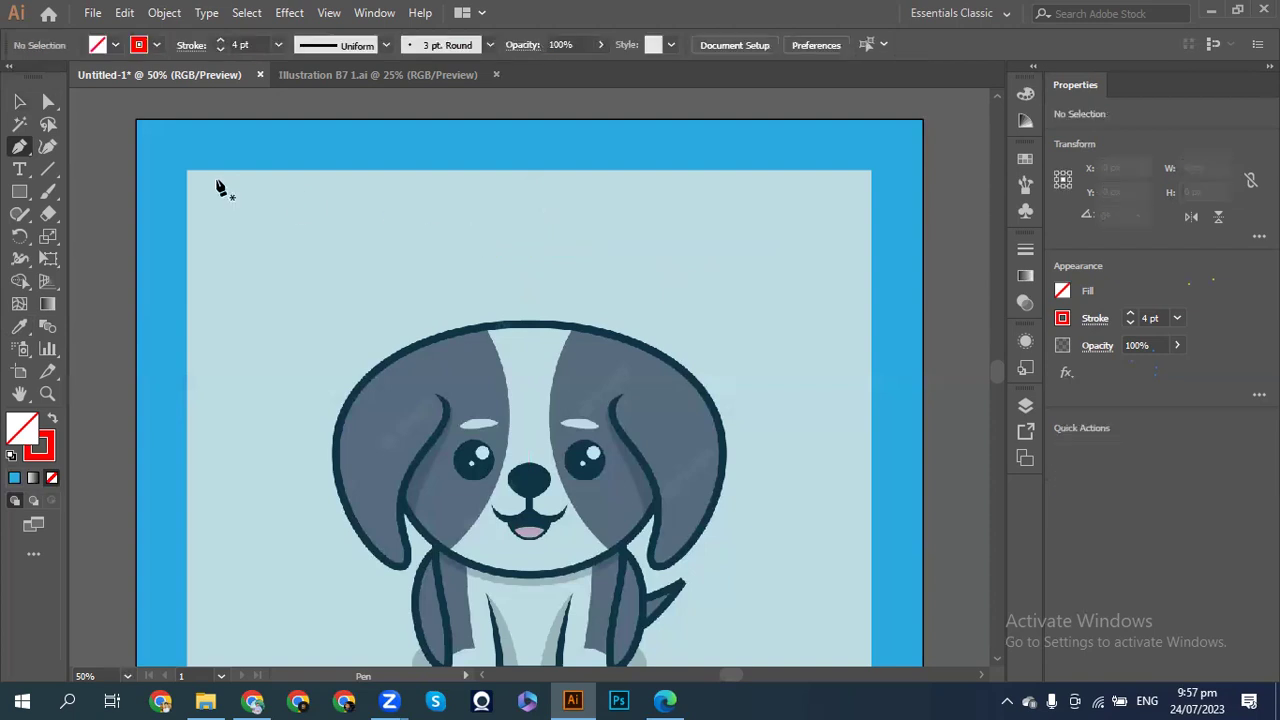
- Draw a closed six-point practice shape with straight segments above the dog's head, and delete it completely
left_click(418, 215)
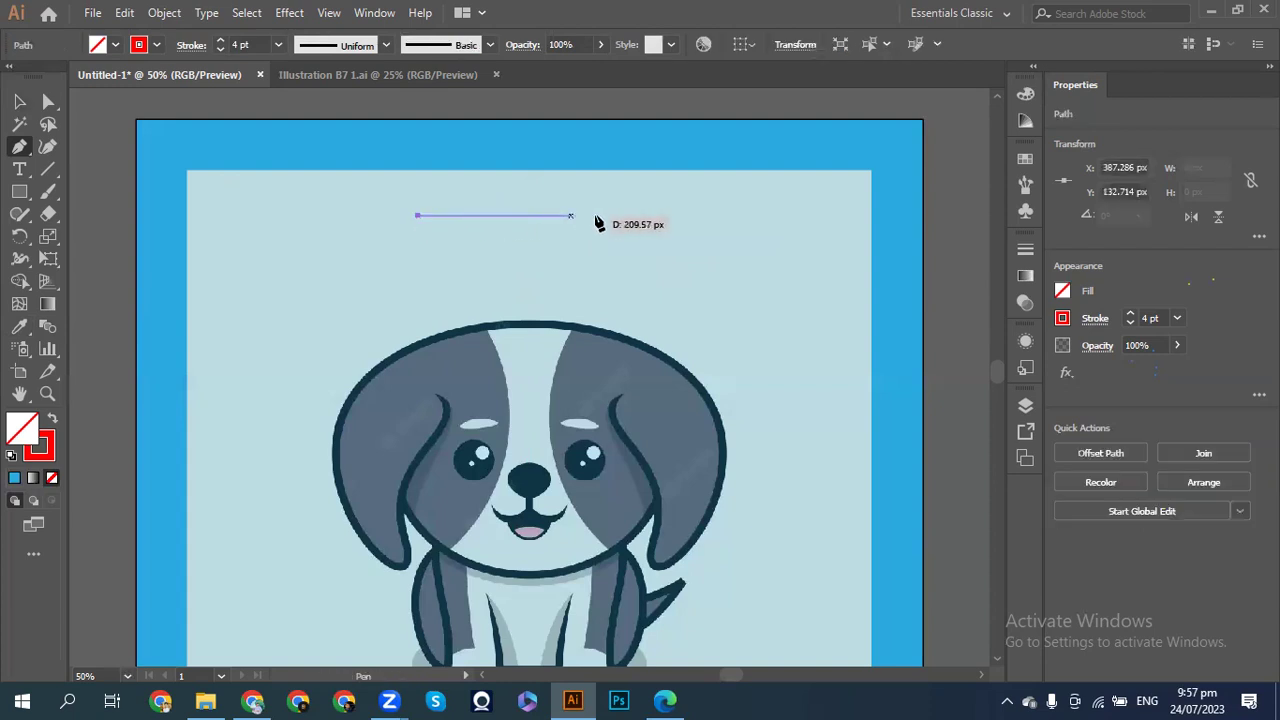
left_click_drag(622, 215, 639, 237)
left_click(660, 265)
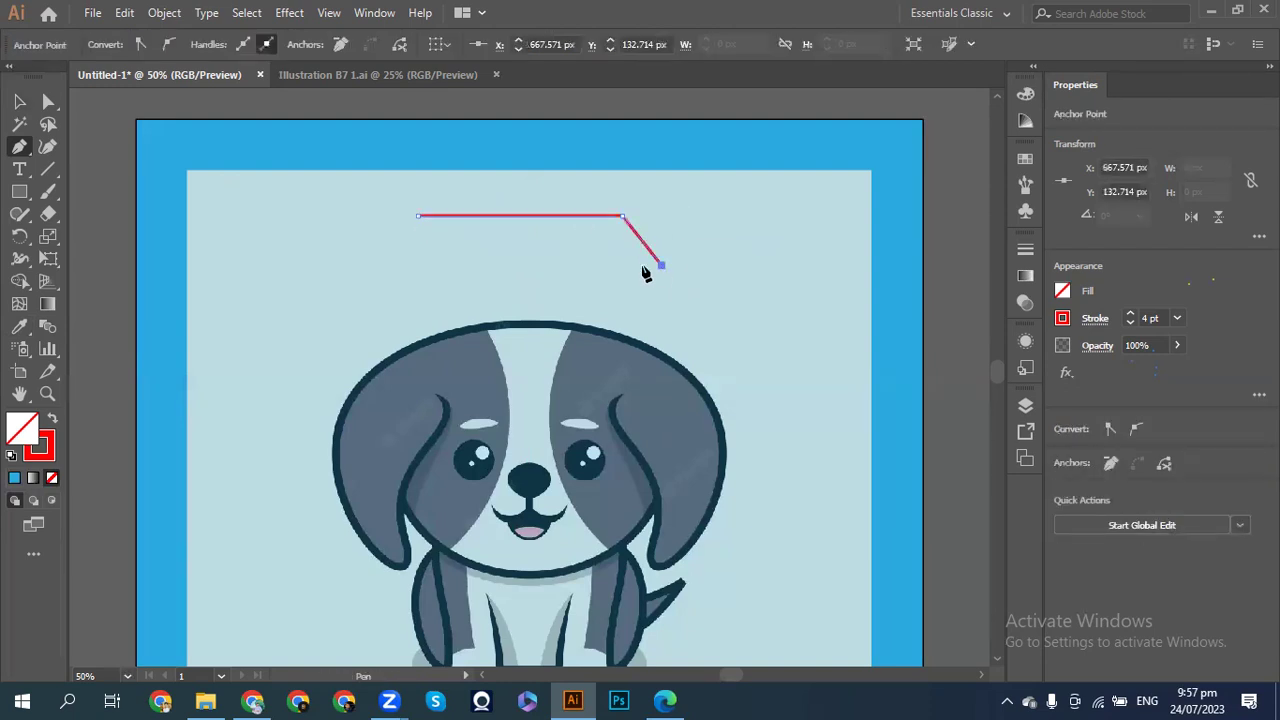
left_click(510, 272)
left_click(457, 242)
left_click(400, 259)
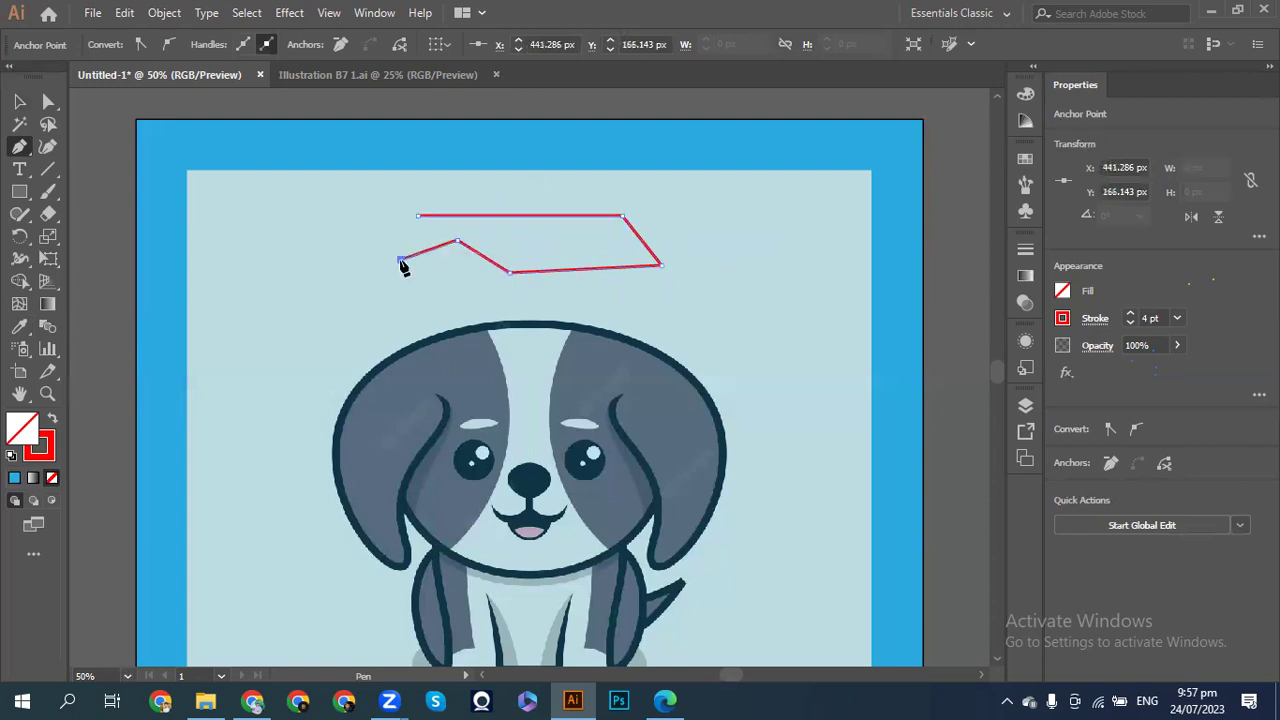
left_click(419, 216)
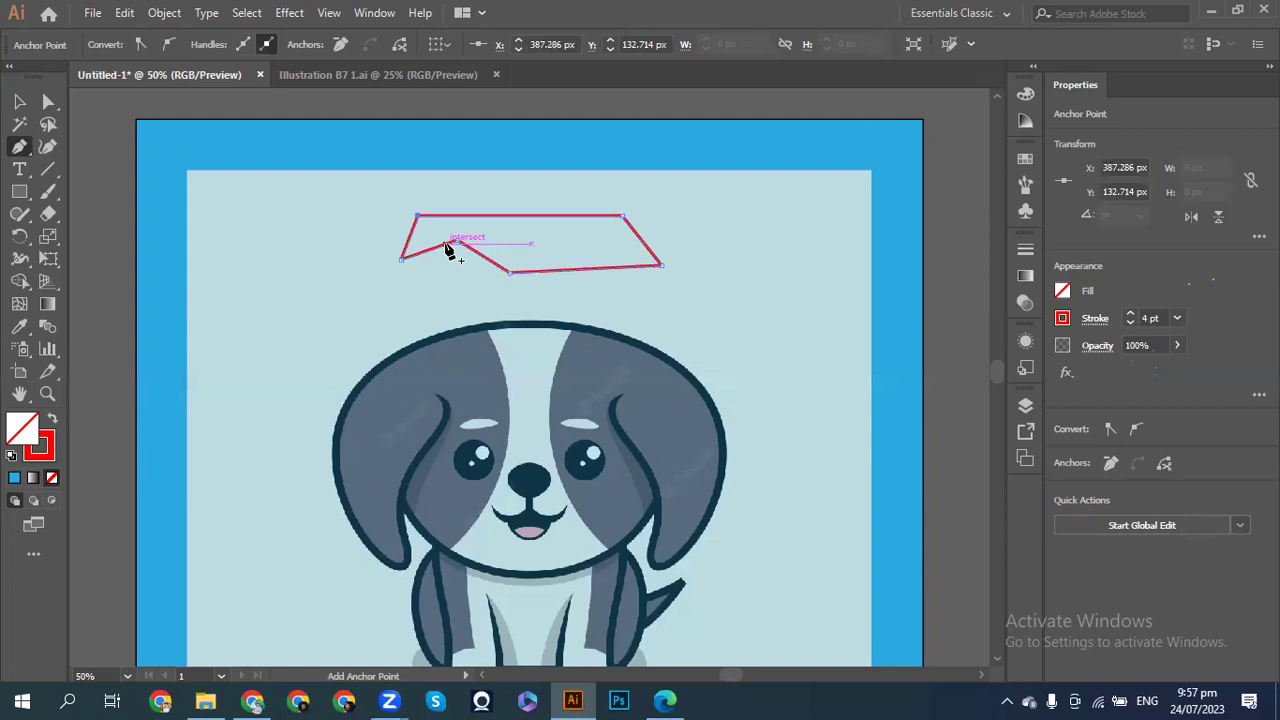
key("Delete")
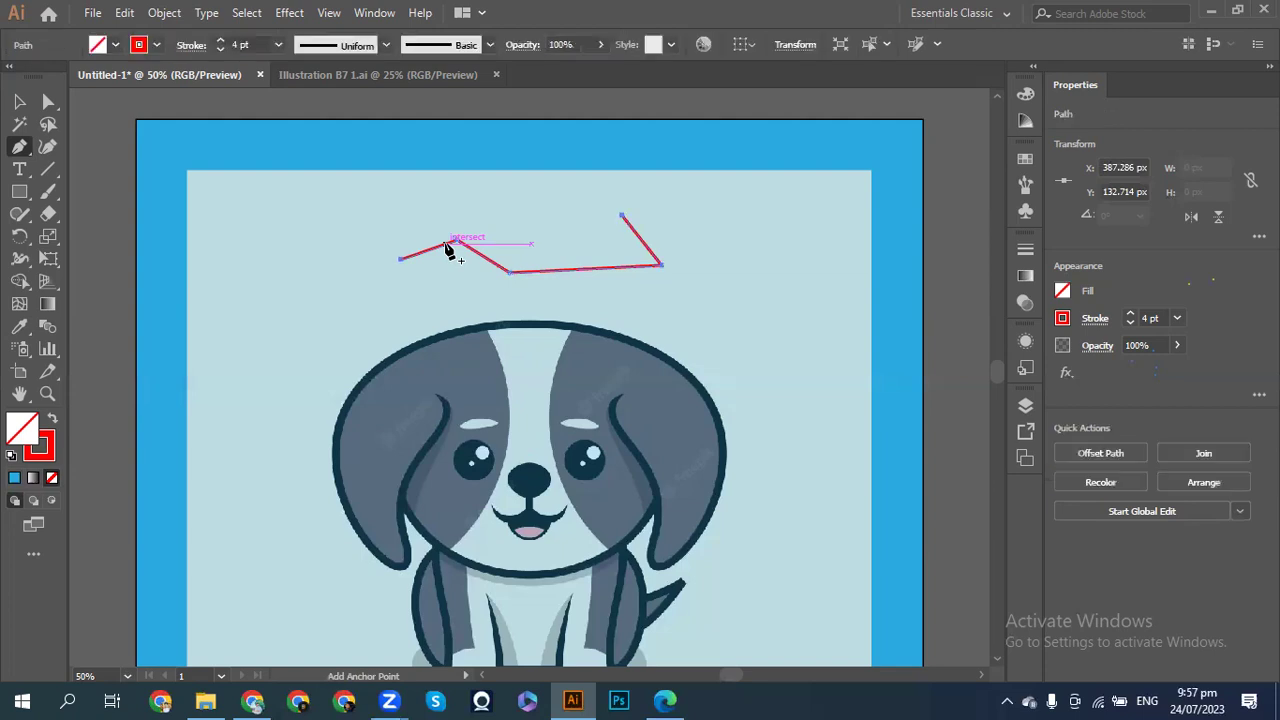
key("Delete")
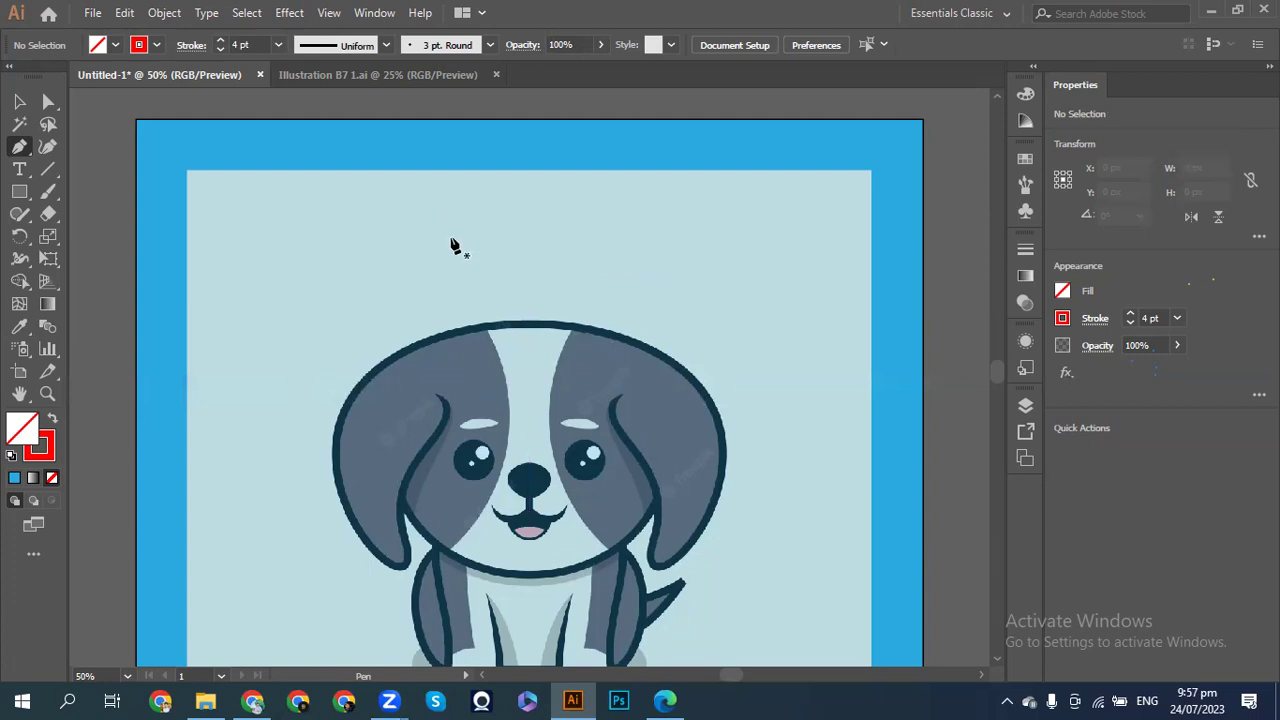
- Draw a closed practice shape above the dog with a curved top about 139 px wide, a straight side and curved base, and delete it
left_click(455, 243)
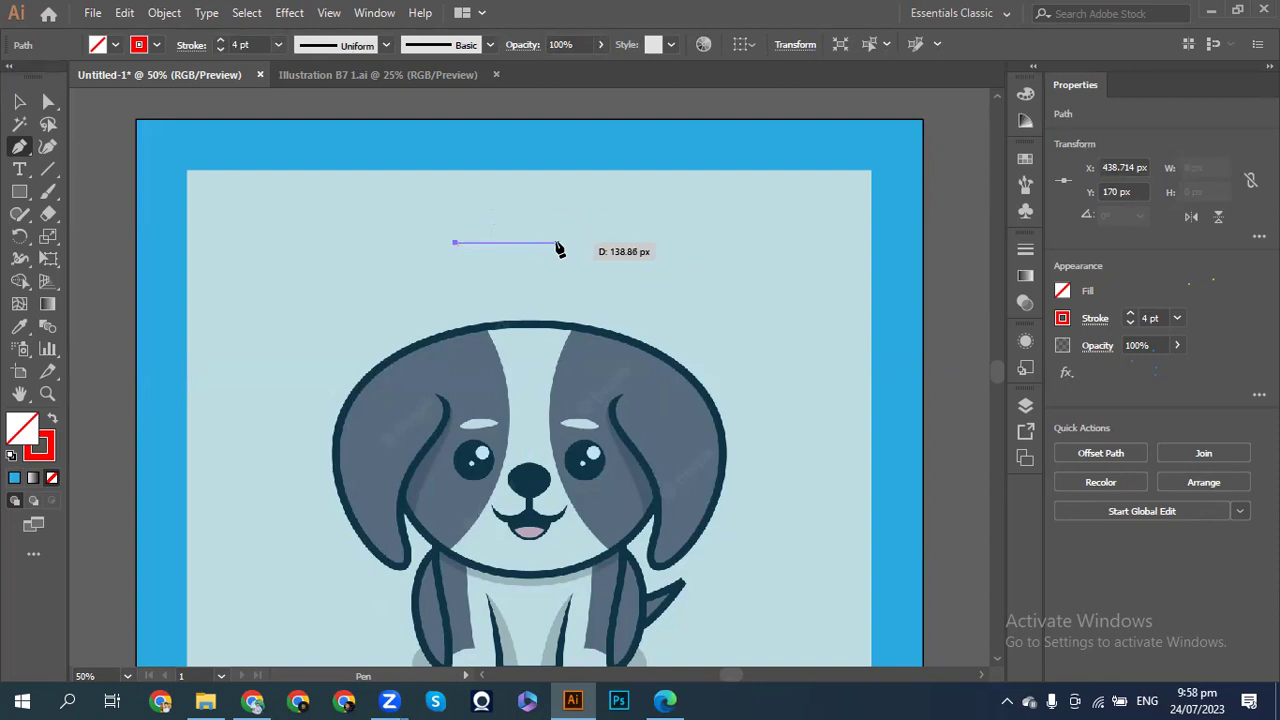
left_click(557, 243)
mouse_move(561, 251)
left_mouse_down()
mouse_move(617, 277)
mouse_move(617, 320)
mouse_move(523, 289)
mouse_move(666, 294)
mouse_move(643, 200)
mouse_move(549, 240)
mouse_move(679, 305)
mouse_move(603, 343)
mouse_move(517, 251)
mouse_move(619, 308)
mouse_move(669, 254)
mouse_move(471, 354)
mouse_move(663, 334)
mouse_move(643, 270)
mouse_move(488, 262)
mouse_move(560, 318)
mouse_move(678, 288)
mouse_move(831, 306)
mouse_move(589, 309)
mouse_move(679, 377)
mouse_move(650, 400)
mouse_move(577, 360)
mouse_move(600, 263)
mouse_move(535, 120)
mouse_move(686, 129)
mouse_move(800, 163)
mouse_move(497, 191)
mouse_move(490, 234)
mouse_move(777, 151)
mouse_move(634, 143)
mouse_move(574, 203)
mouse_move(735, 271)
mouse_move(657, 306)
mouse_move(871, 363)
mouse_move(894, 383)
mouse_move(885, 411)
mouse_move(666, 423)
mouse_move(403, 409)
mouse_move(537, 309)
mouse_move(673, 310)
mouse_move(660, 296)
mouse_move(551, 285)
mouse_move(616, 268)
mouse_move(560, 260)
mouse_move(624, 306)
left_mouse_up()
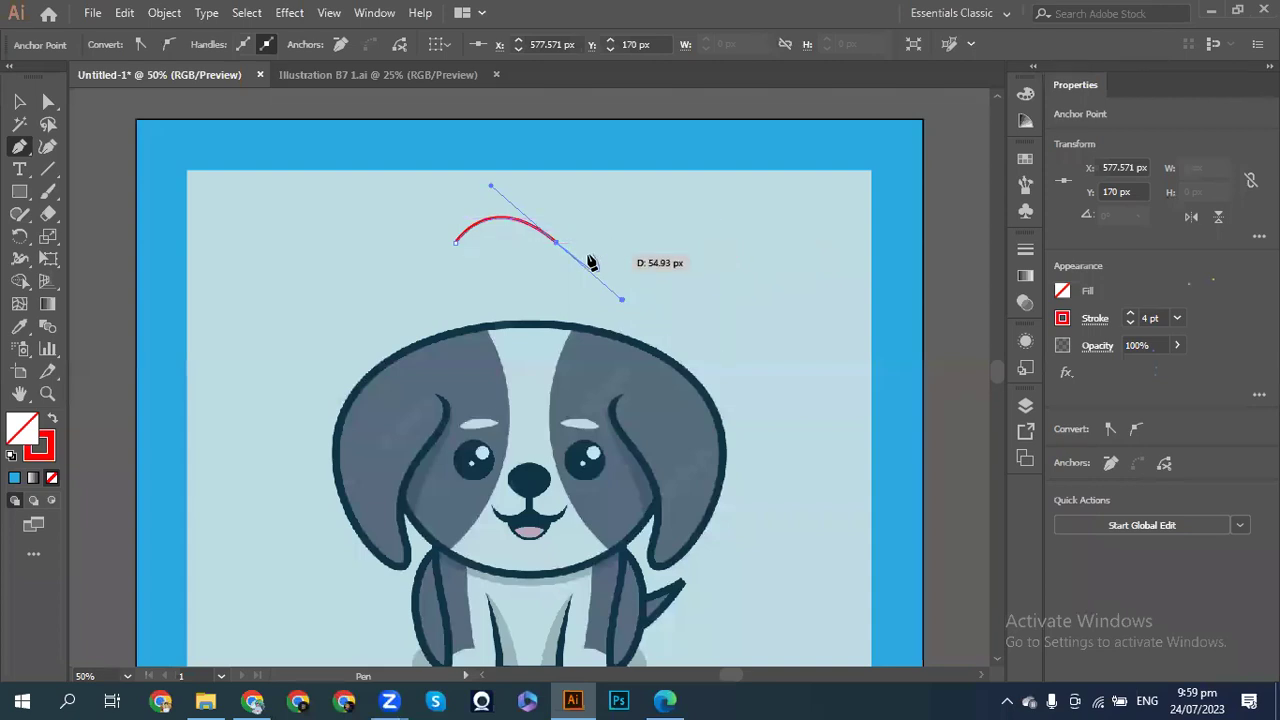
left_click(557, 245)
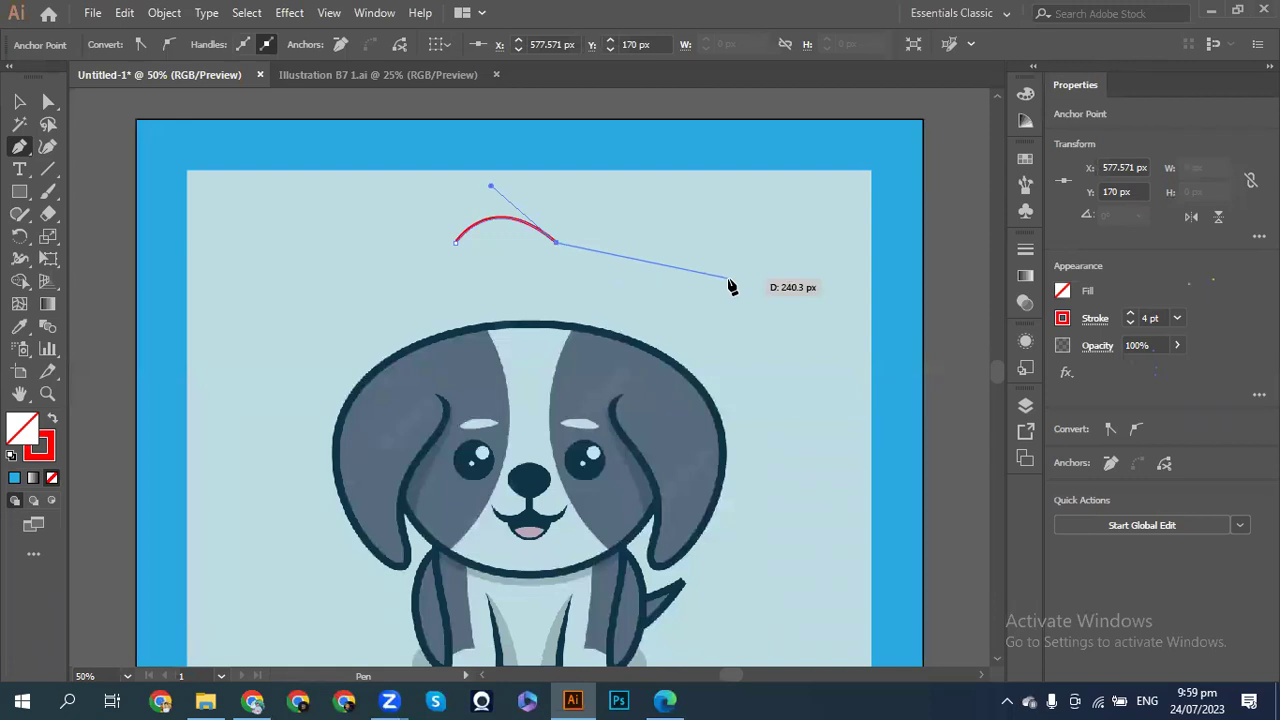
left_click(565, 281)
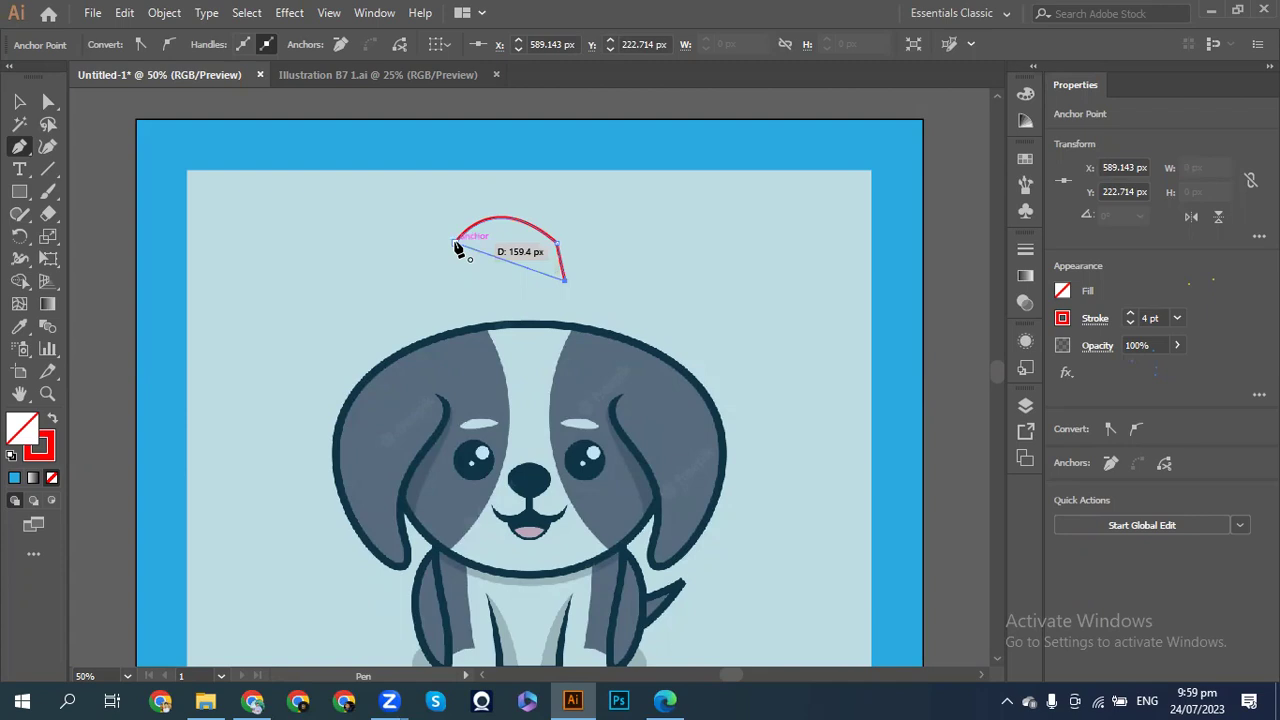
left_click_drag(457, 245, 430, 211)
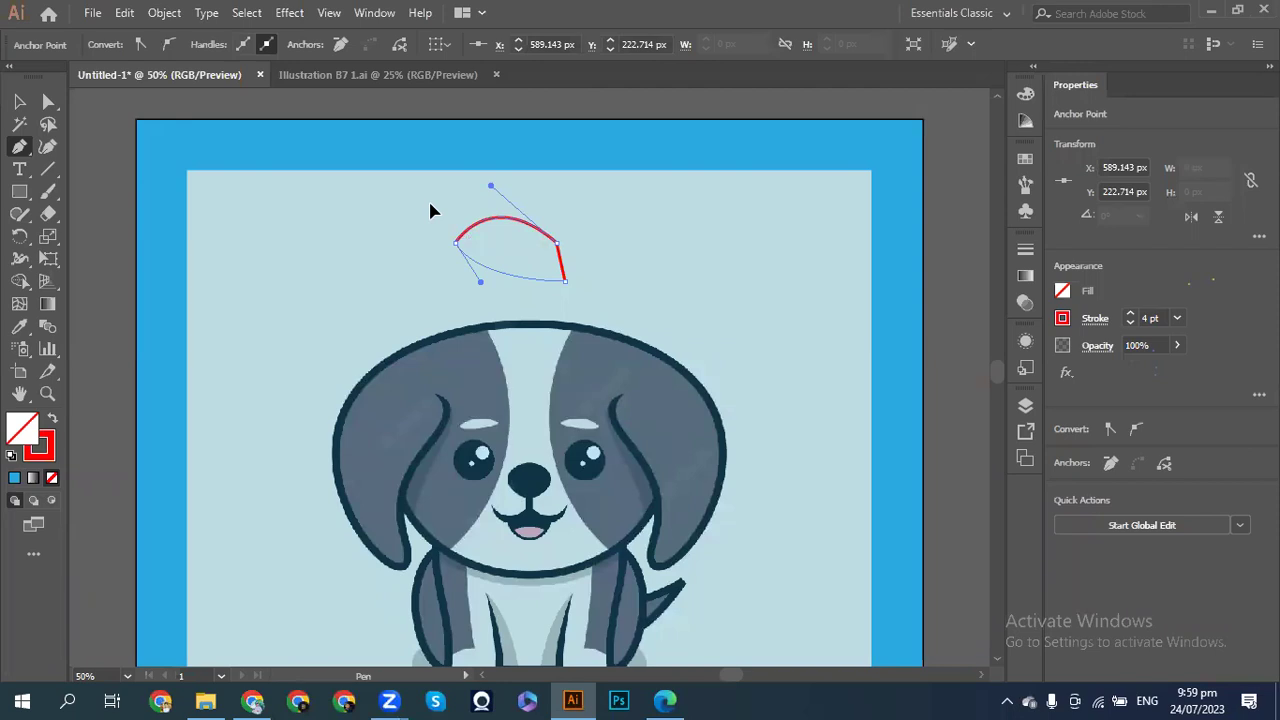
mouse_move(550, 193)
left_mouse_down()
mouse_move(528, 194)
mouse_move(737, 266)
mouse_move(553, 193)
mouse_move(411, 203)
mouse_move(383, 251)
mouse_move(505, 175)
mouse_move(603, 246)
mouse_move(594, 180)
mouse_move(398, 198)
mouse_move(323, 180)
mouse_move(377, 160)
mouse_move(348, 144)
mouse_move(382, 166)
mouse_move(514, 164)
mouse_move(535, 182)
left_mouse_up()
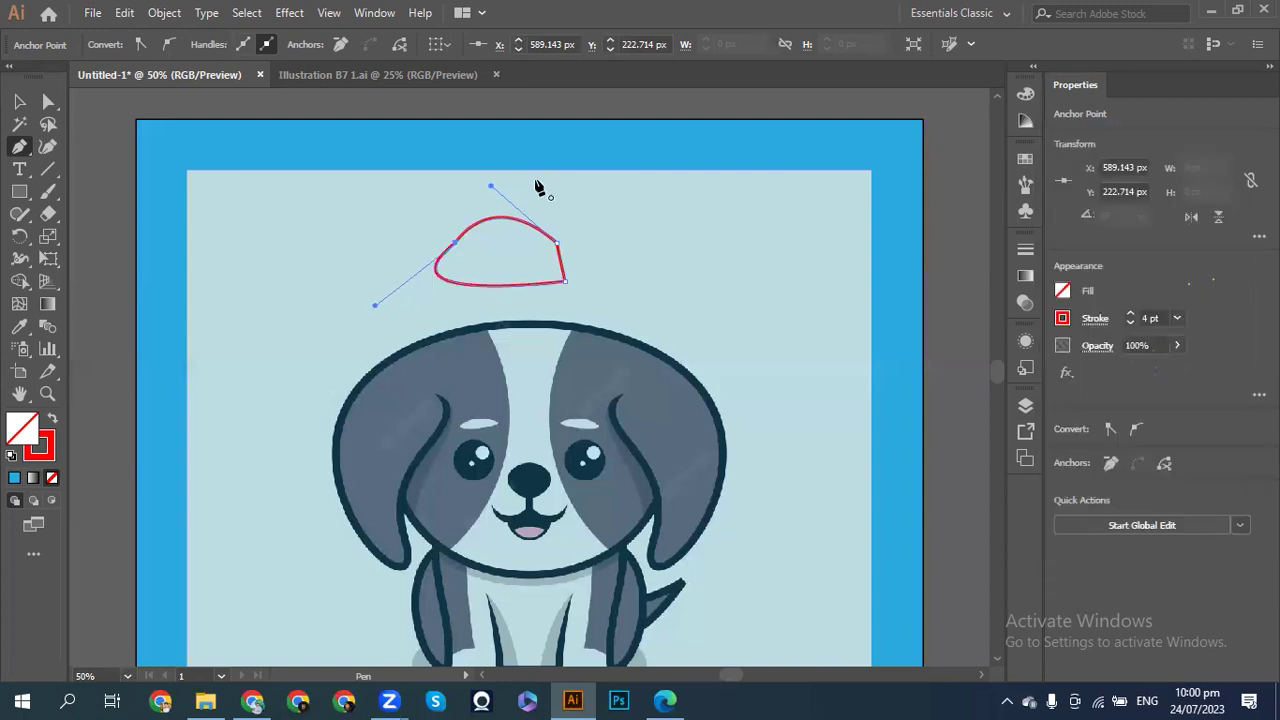
key("Delete")
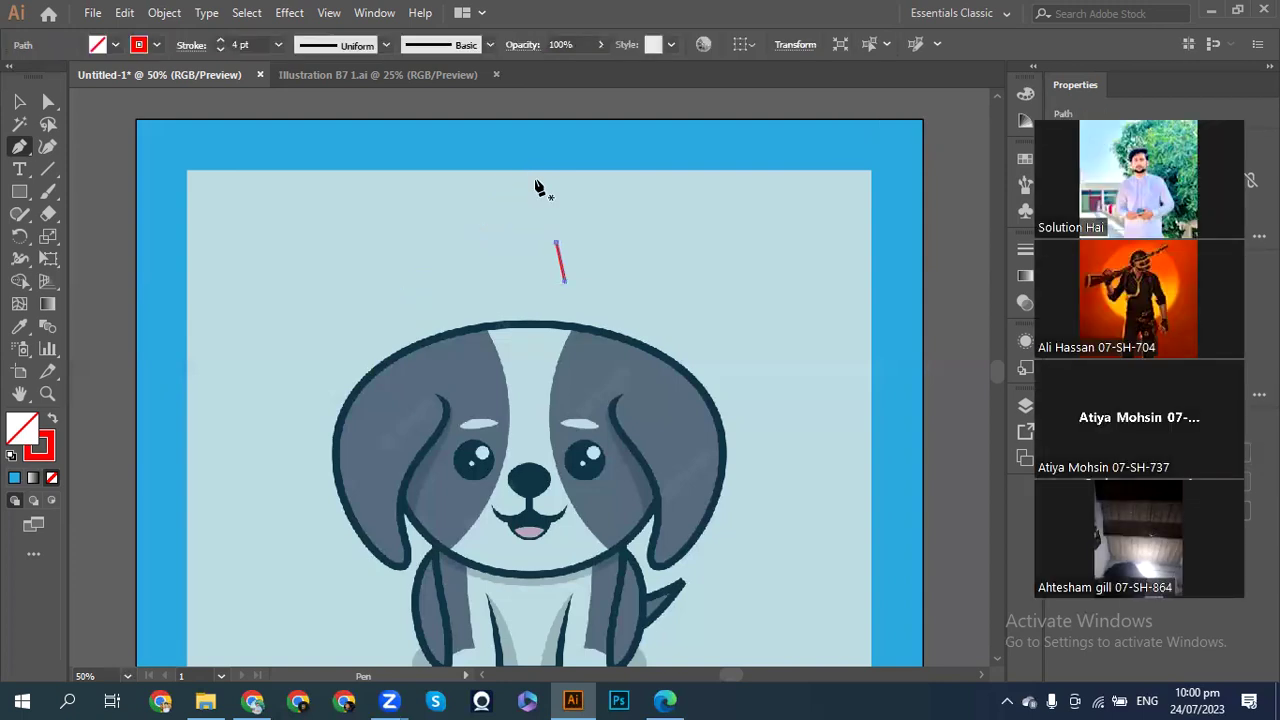
key("Delete")
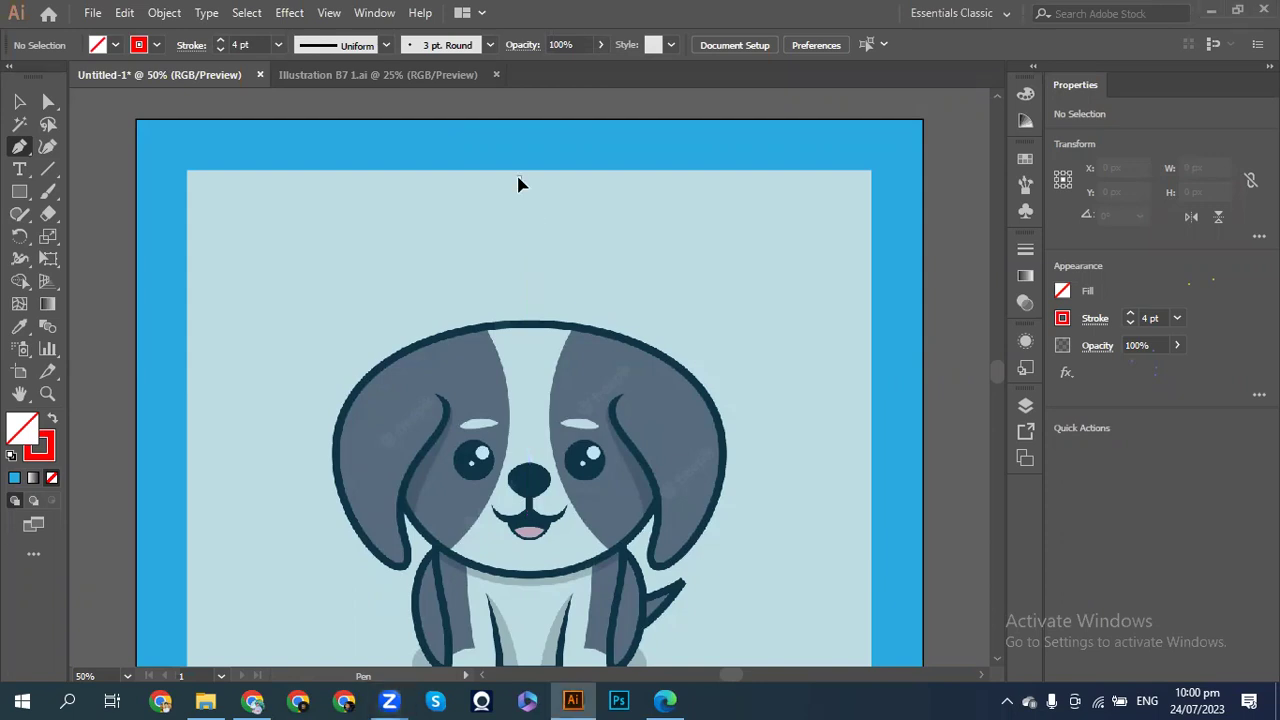
- Draw an open practice path with two straight segments above the dog's head, and delete it completely
left_click(519, 178)
left_click_drag(528, 246, 594, 278)
left_click(610, 281)
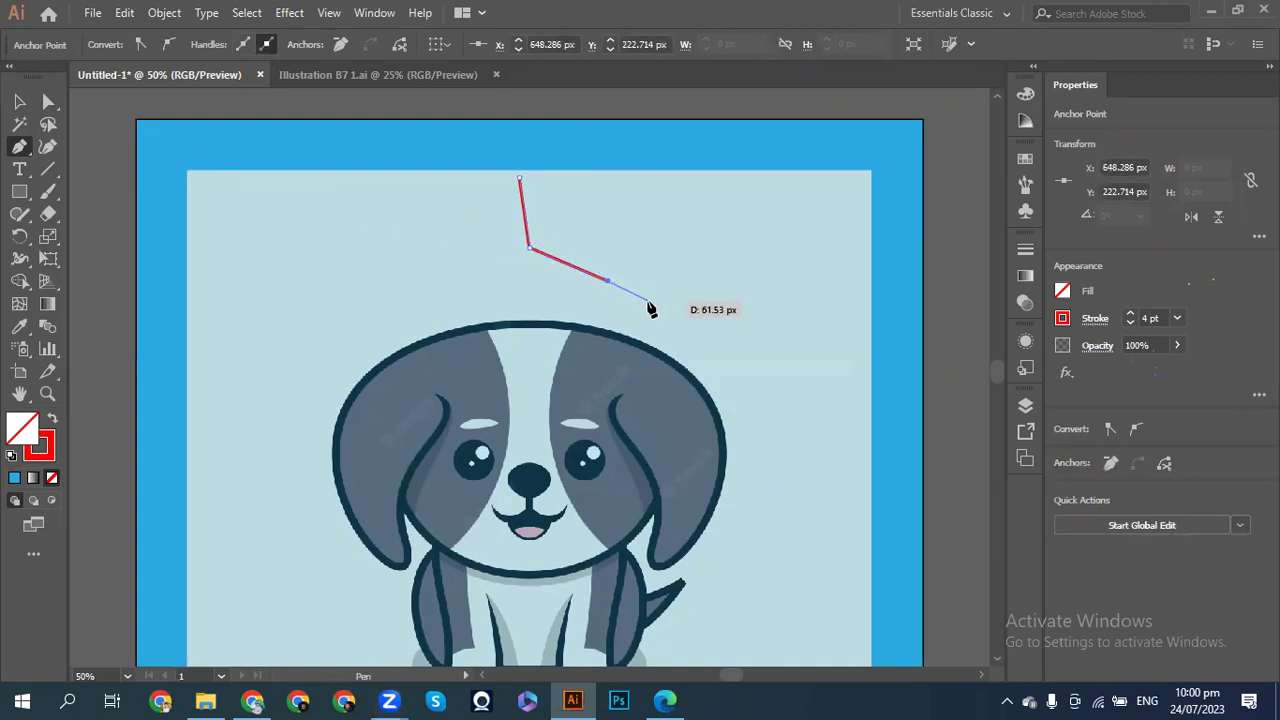
key("v")
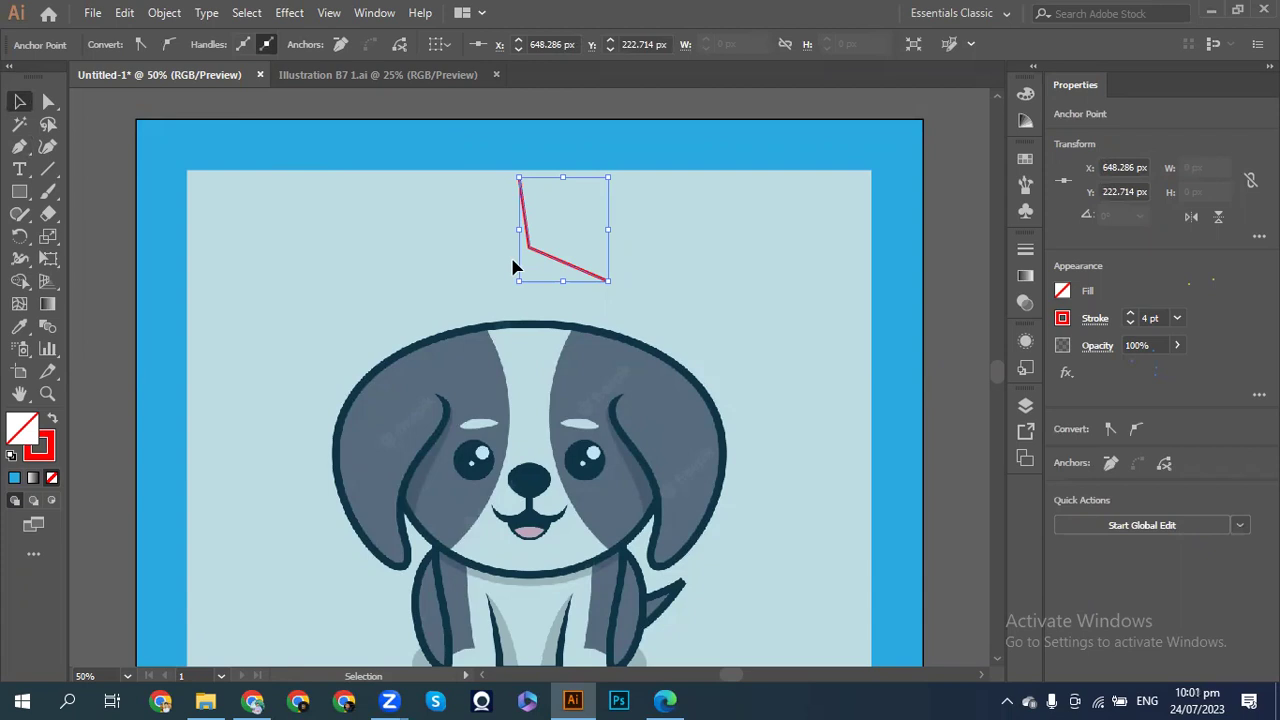
key("Delete")
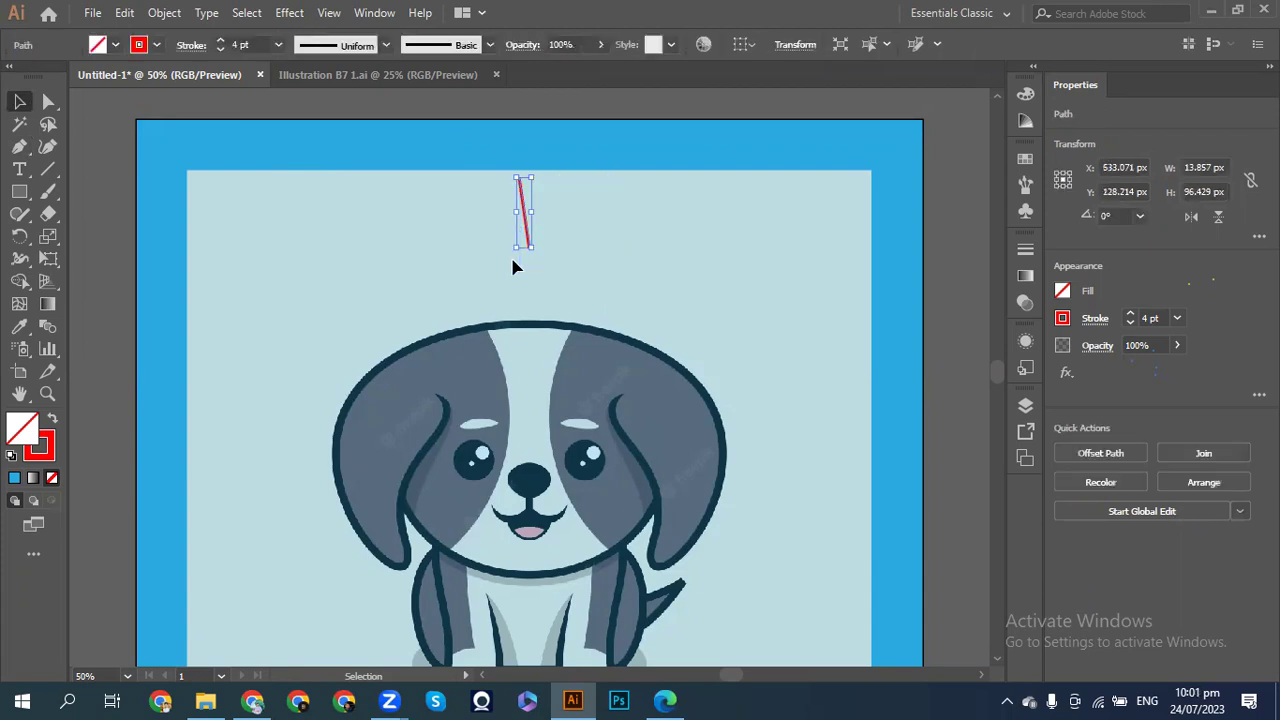
key("Delete")
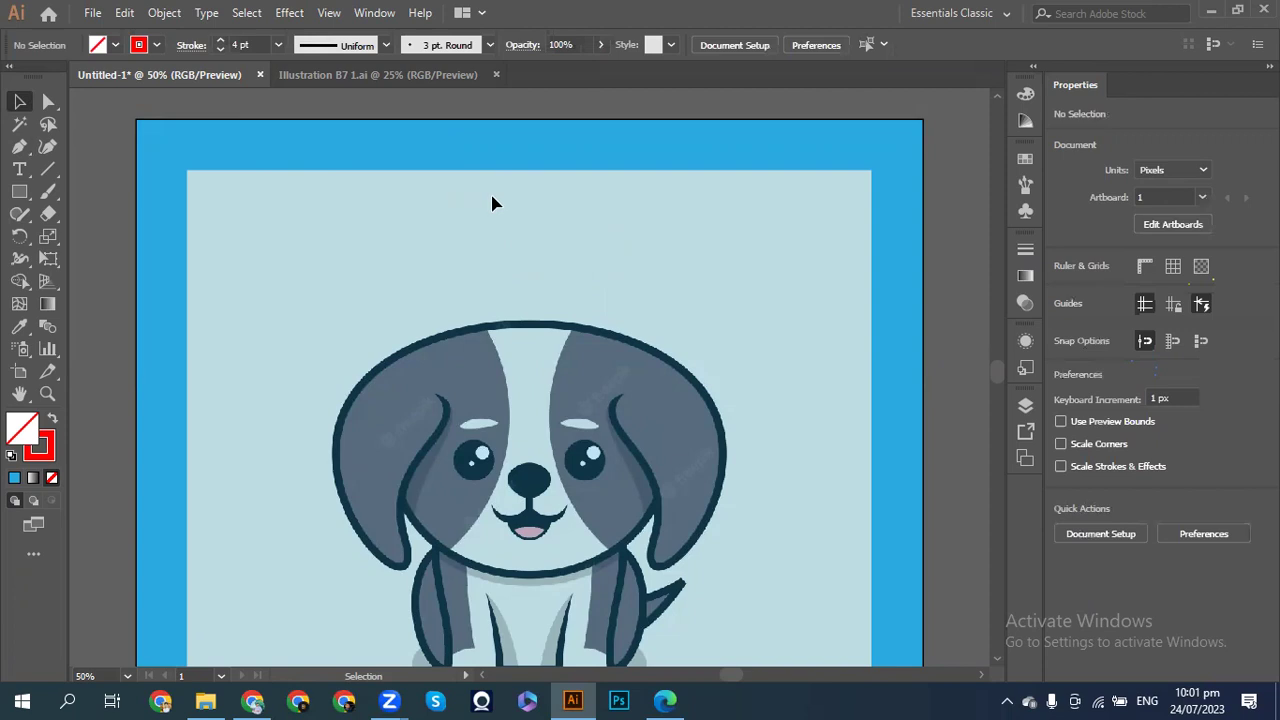
- Draw a curved practice segment about 150 px tall above the dog's head, and delete the whole path
left_click(19, 146)
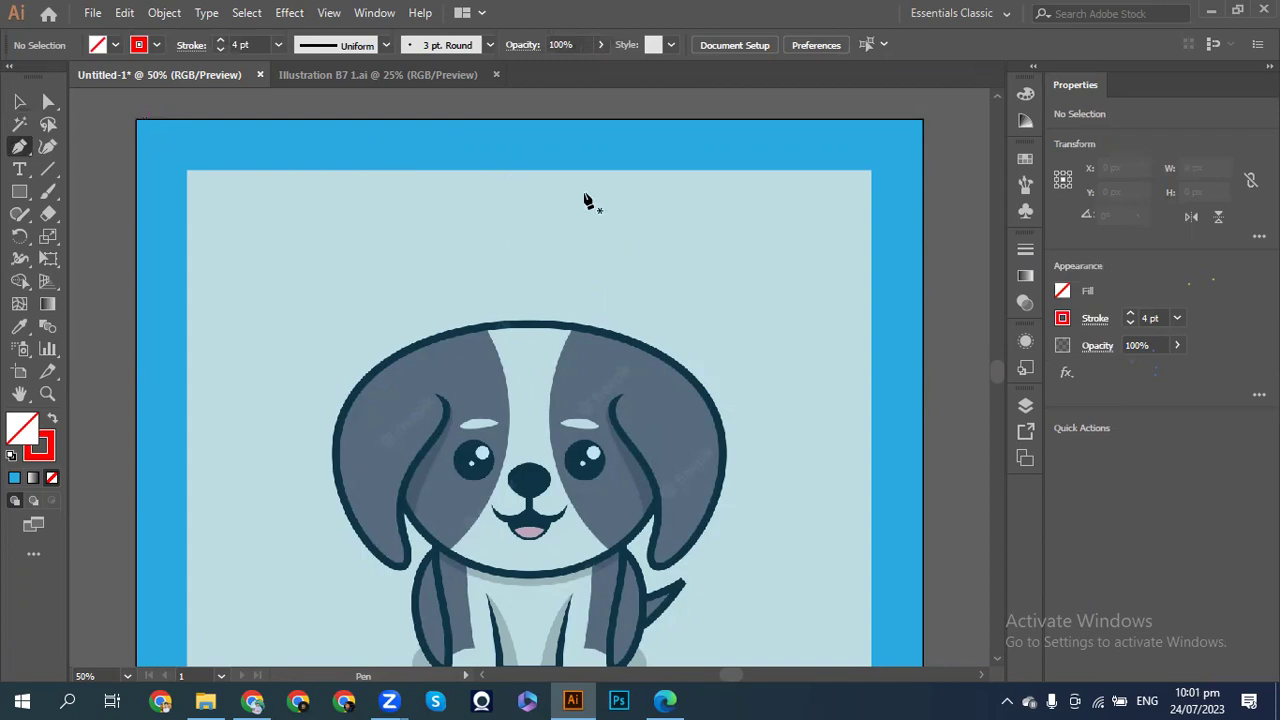
left_click(522, 162)
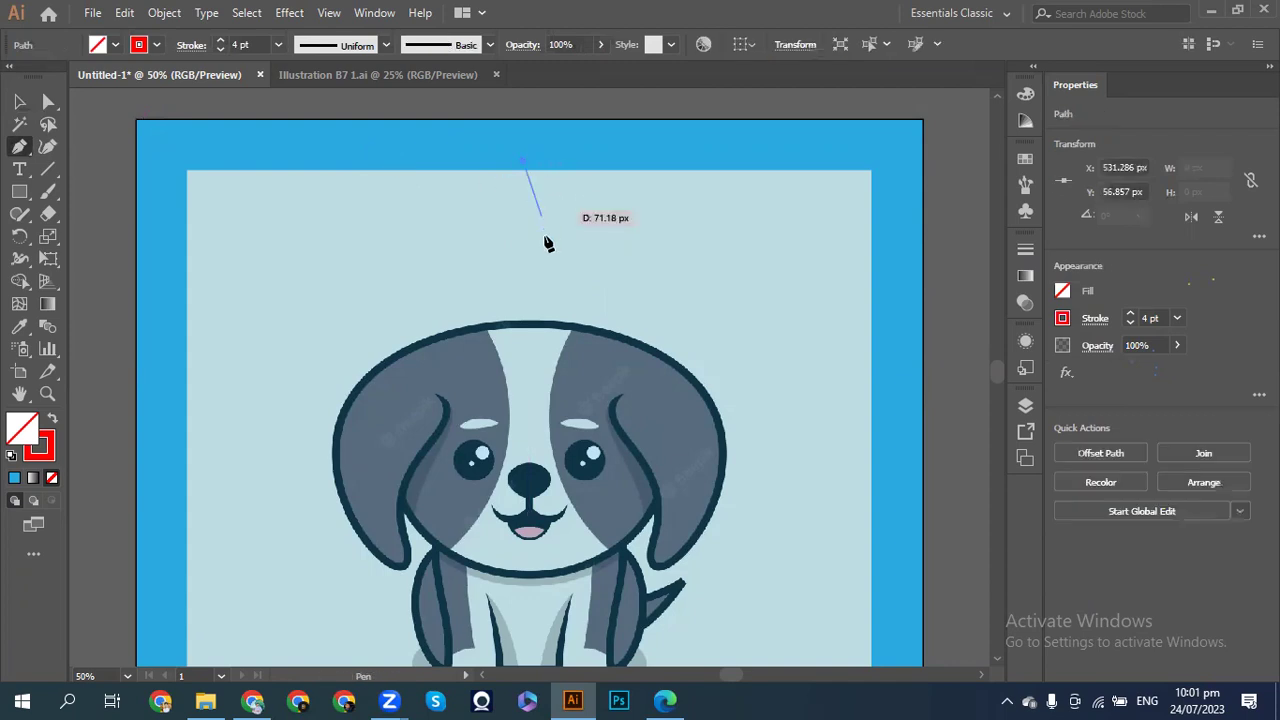
left_click_drag(517, 271, 472, 326)
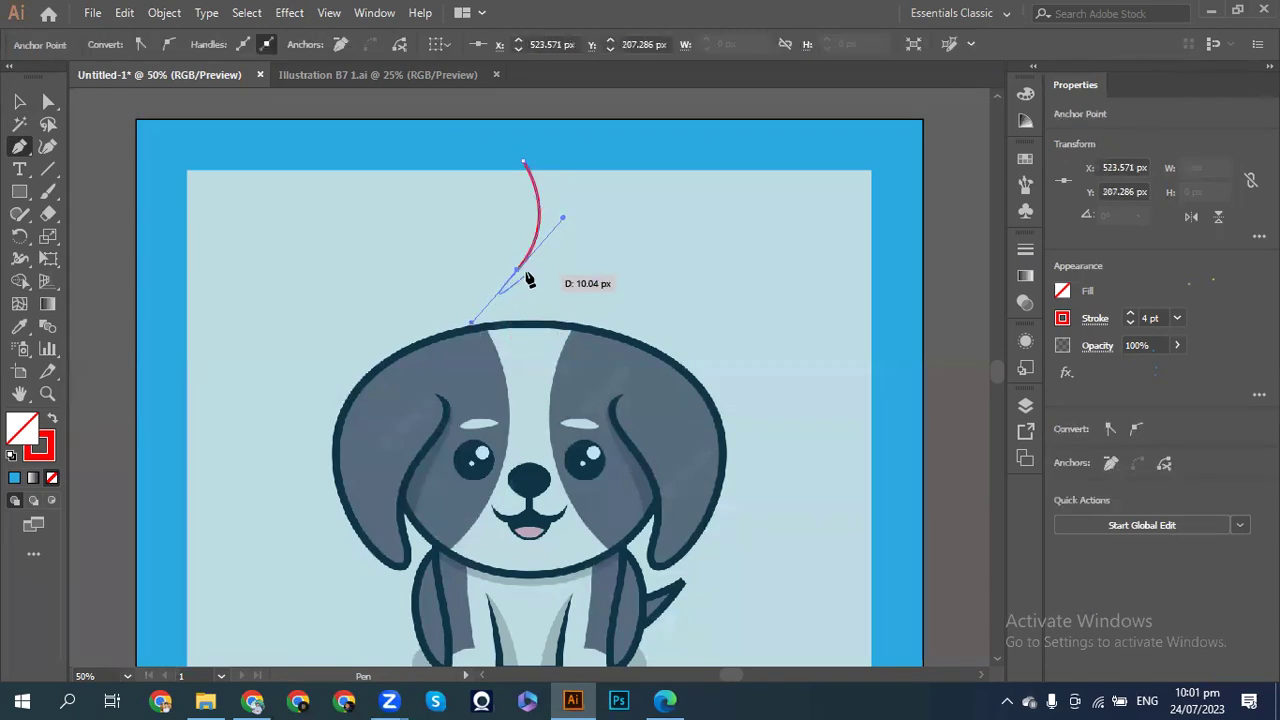
left_click(517, 271)
left_click_drag(517, 272, 443, 260)
left_click_drag(445, 263, 424, 285)
key("v")
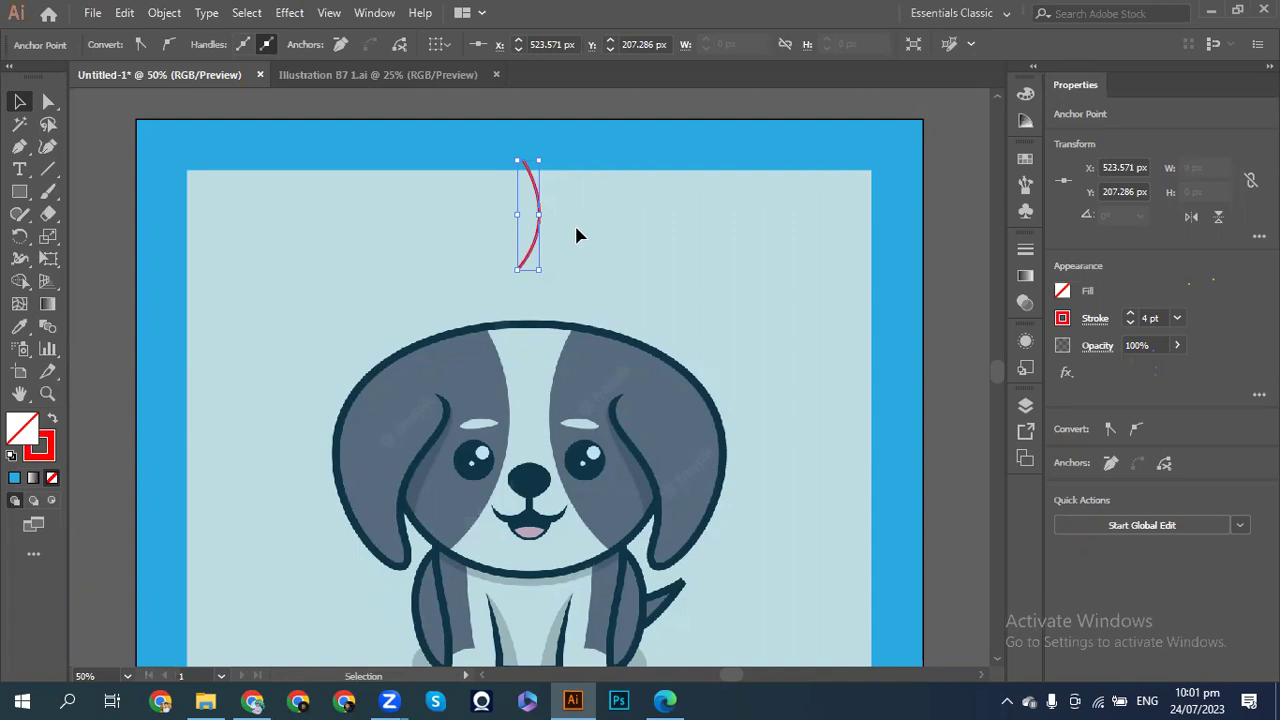
key("Delete")
key("Delete")
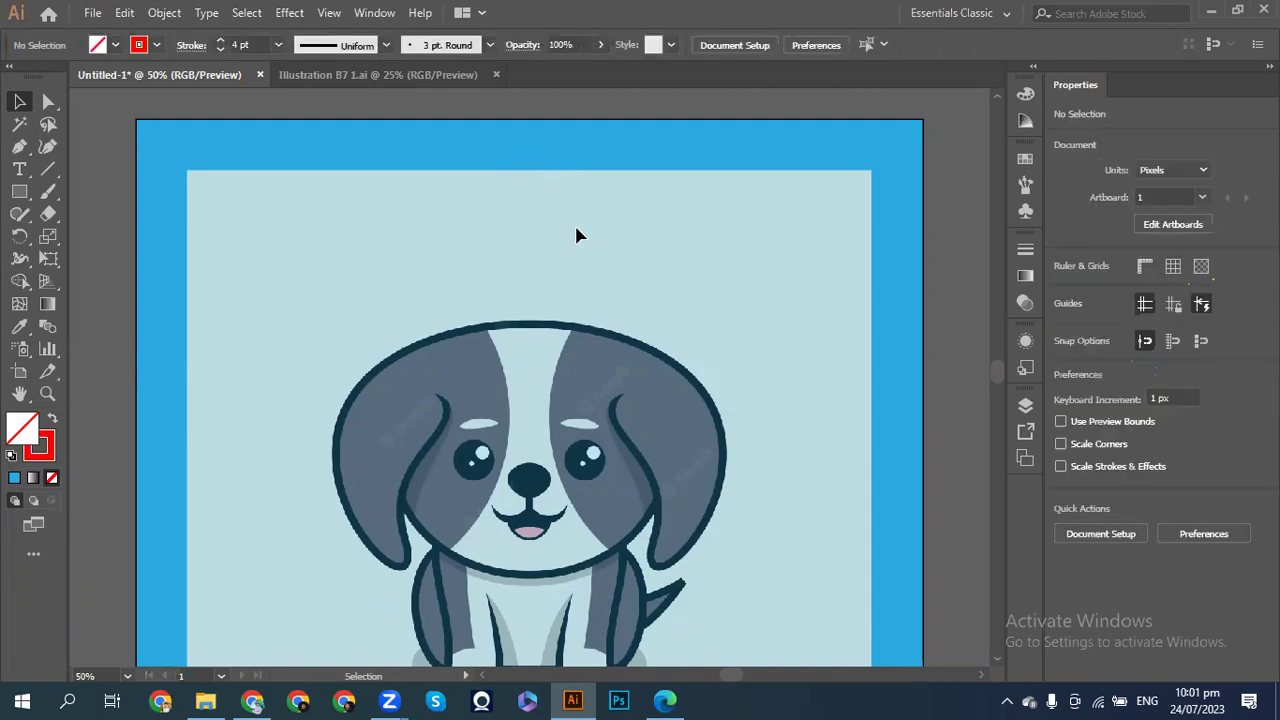
- Trace a first Pen curve from the top of the dog's head to the right ear's upper outer edge, at about X 778, Y 377 px
left_click(19, 148)
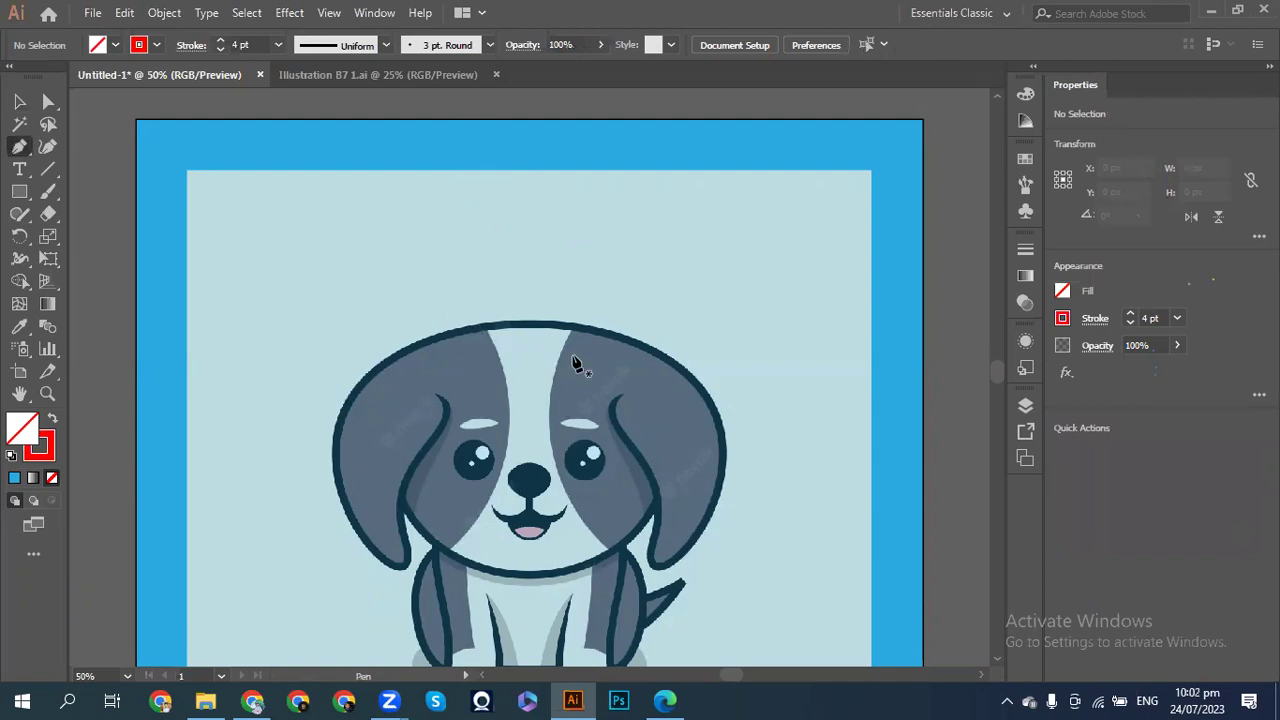
scroll(529, 332, "down", 3)
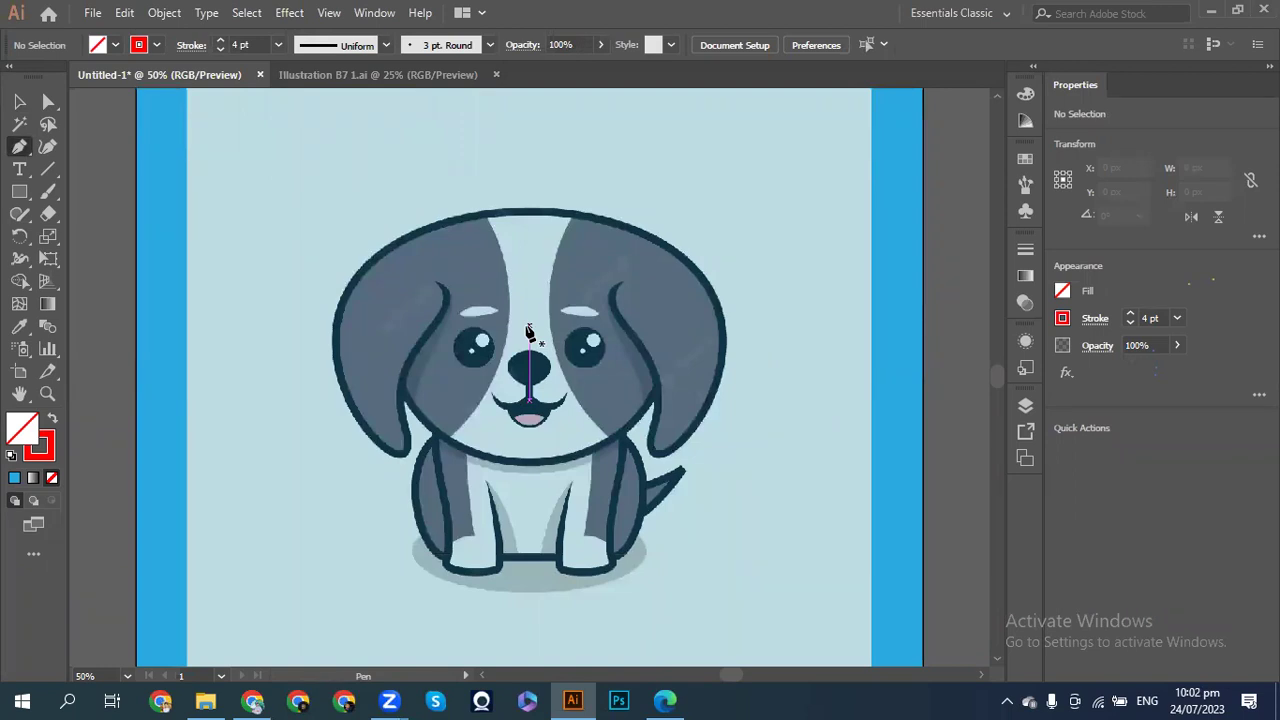
left_click(513, 210)
left_click_drag(703, 280, 758, 368)
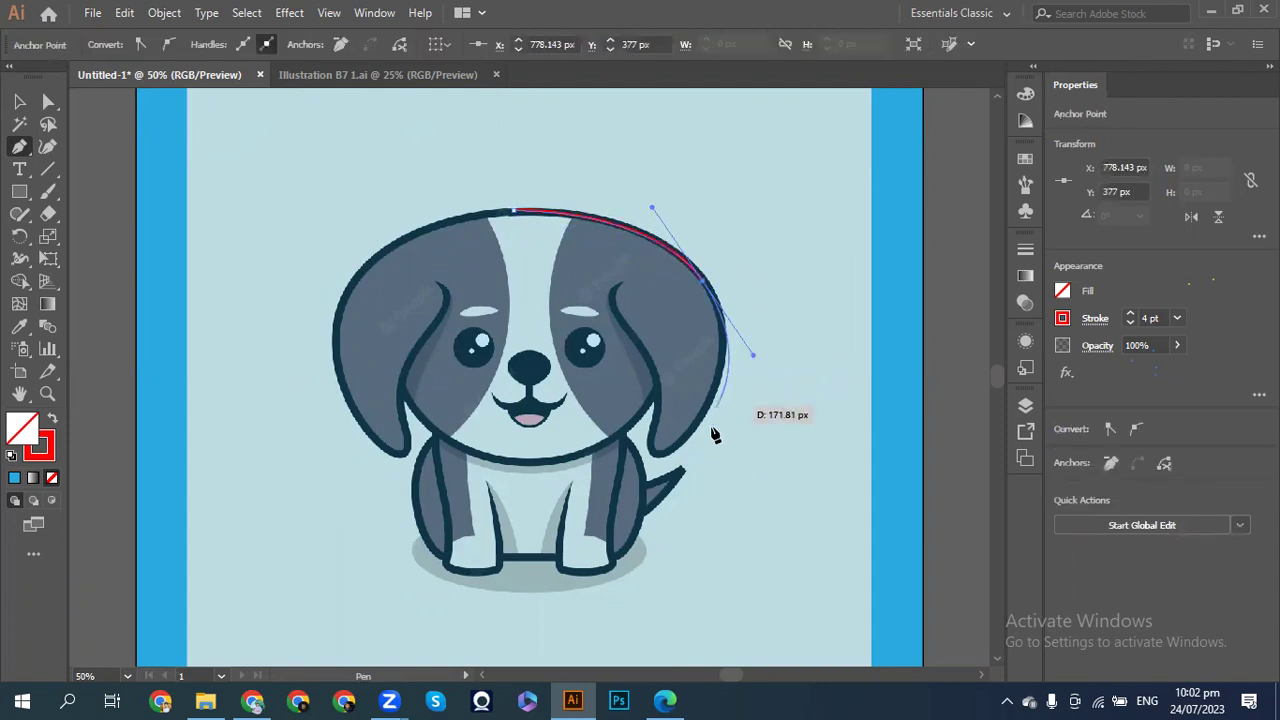
left_click_drag(703, 281, 765, 362)
- Try to extend the curve to the right ear's lower outer edge, undo that segment, and discard the traced path
left_click_drag(703, 418, 679, 246)
scroll(735, 241, "up", 5)
scroll(823, 194, "right", 5)
scroll(823, 194, "up", 5)
scroll(900, 220, "up", 5)
scroll(620, 314, "right", 6)
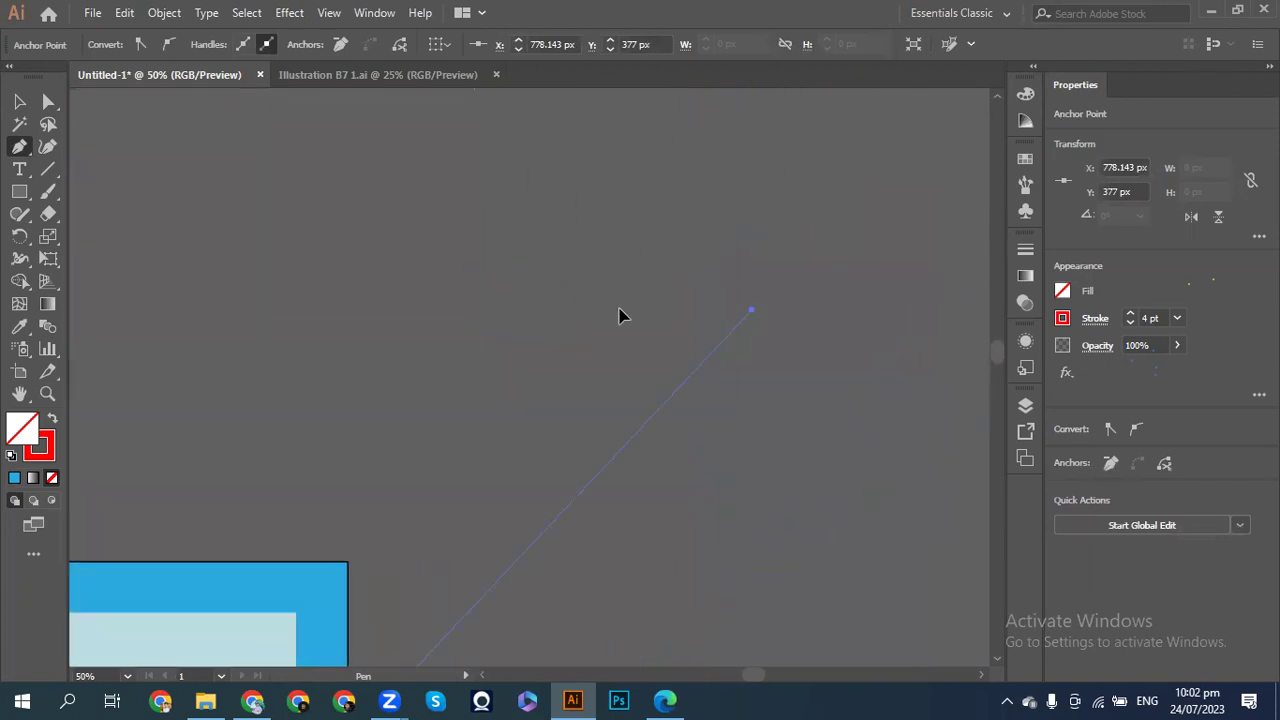
scroll(150, 340, "left", 3)
scroll(229, 149, "left", 3)
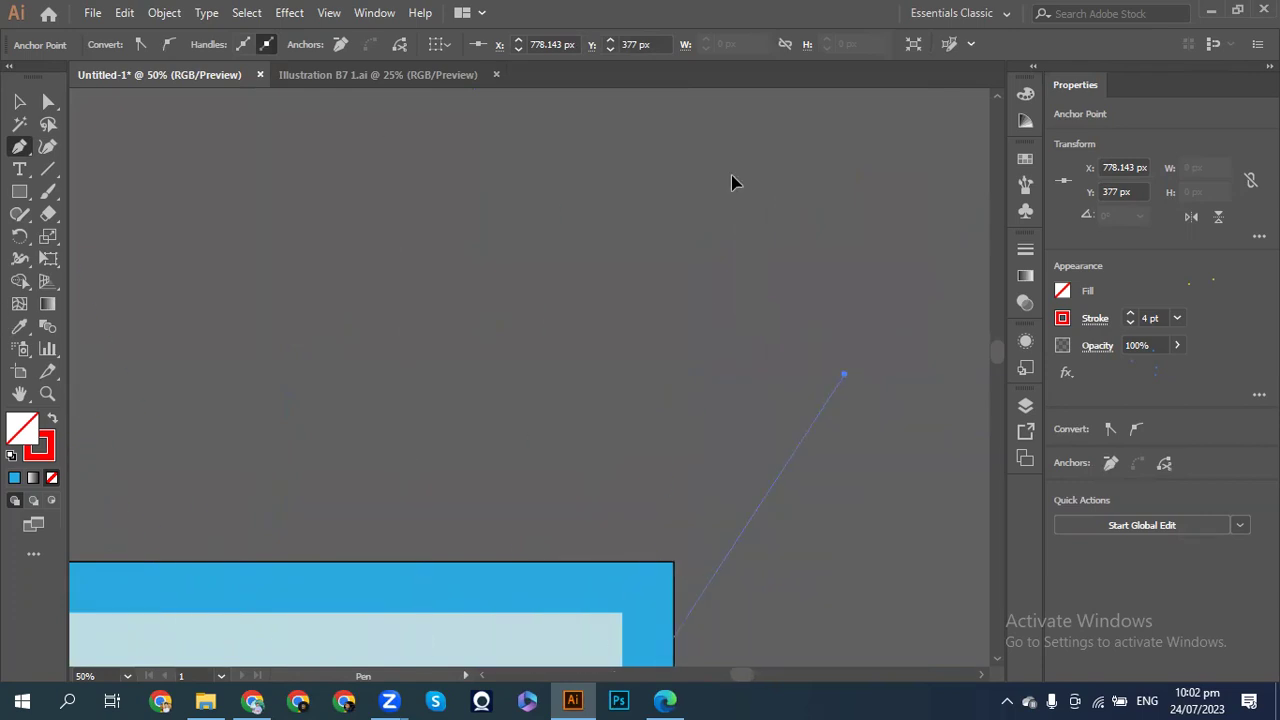
scroll(735, 100, "up", 5)
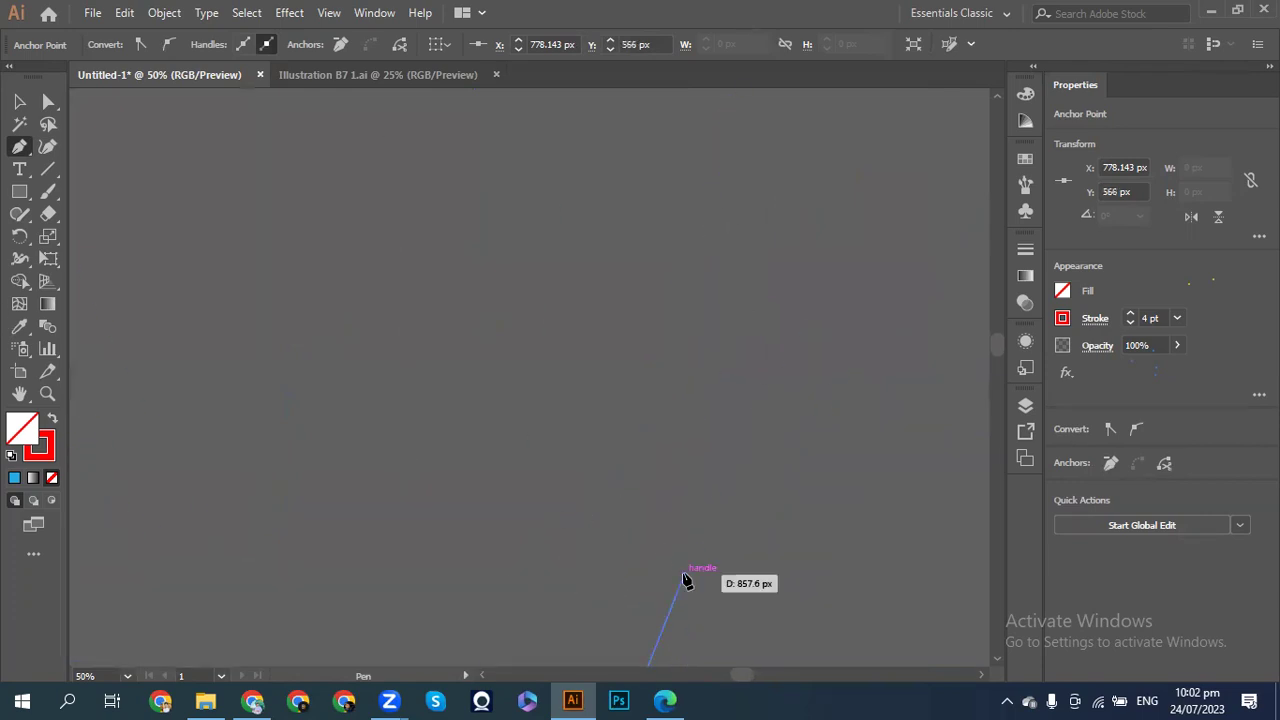
key("ctrl+minus")
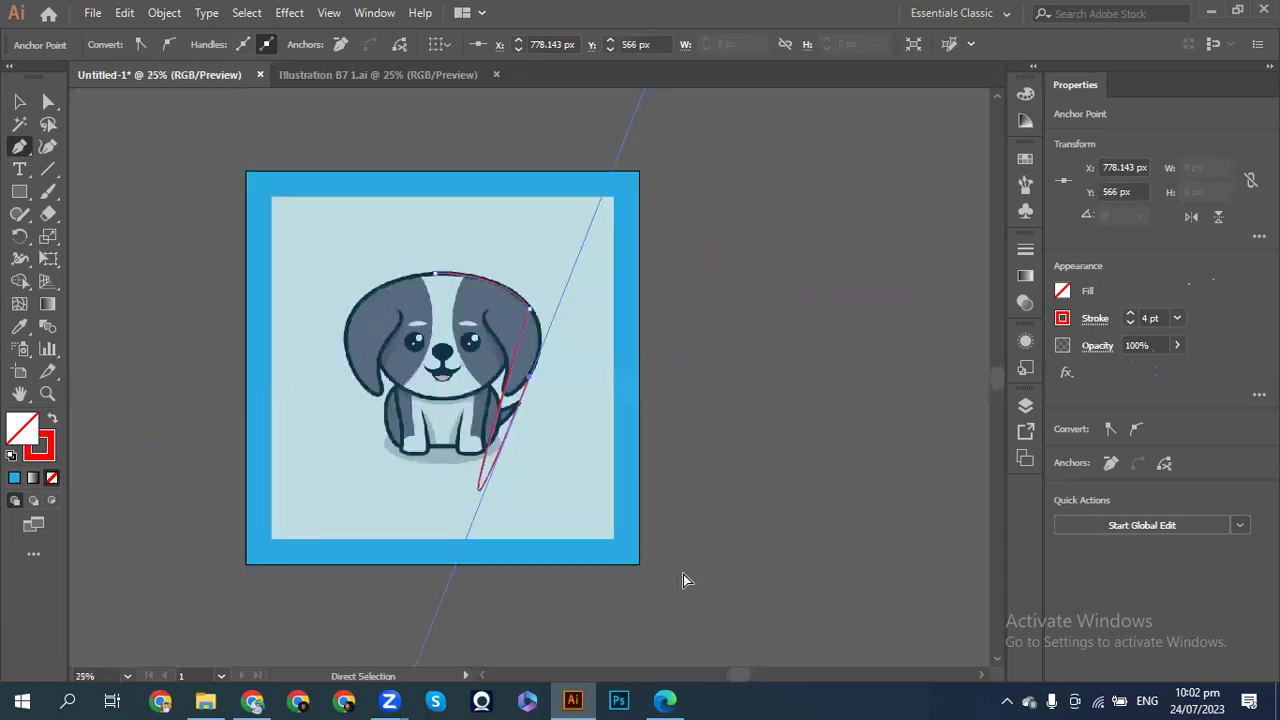
key("ctrl+plus")
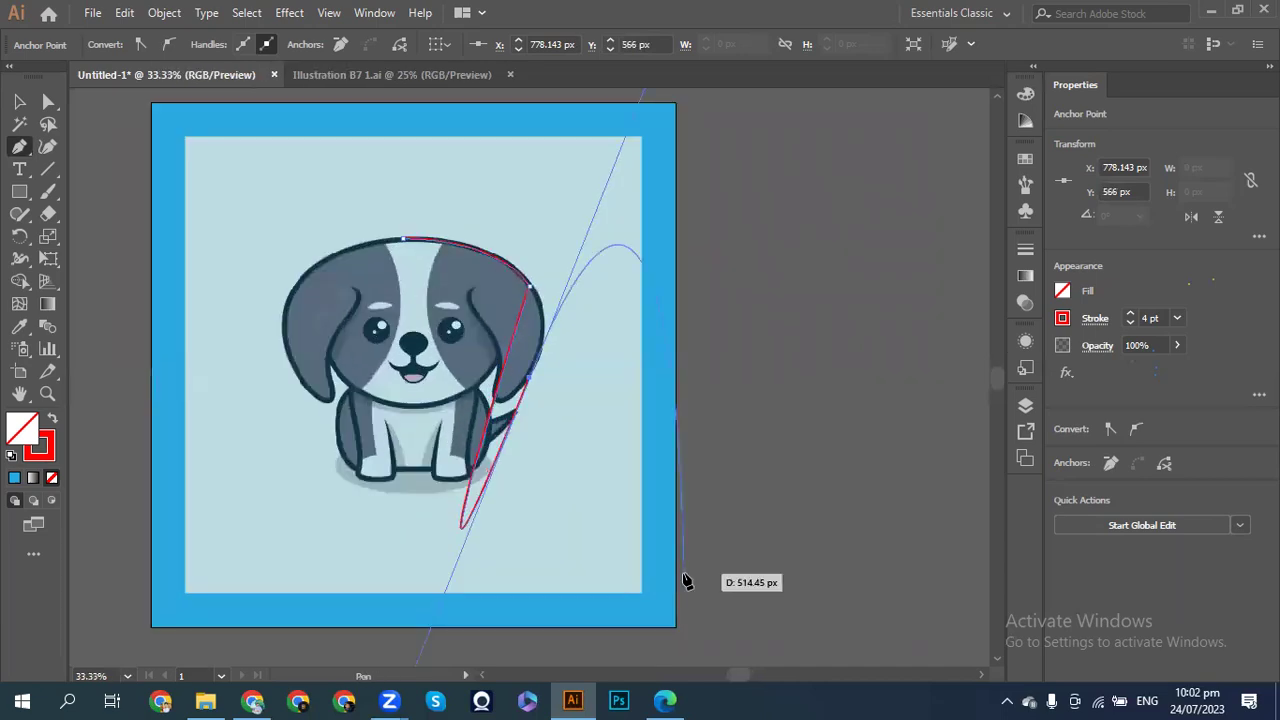
key("ctrl+z")
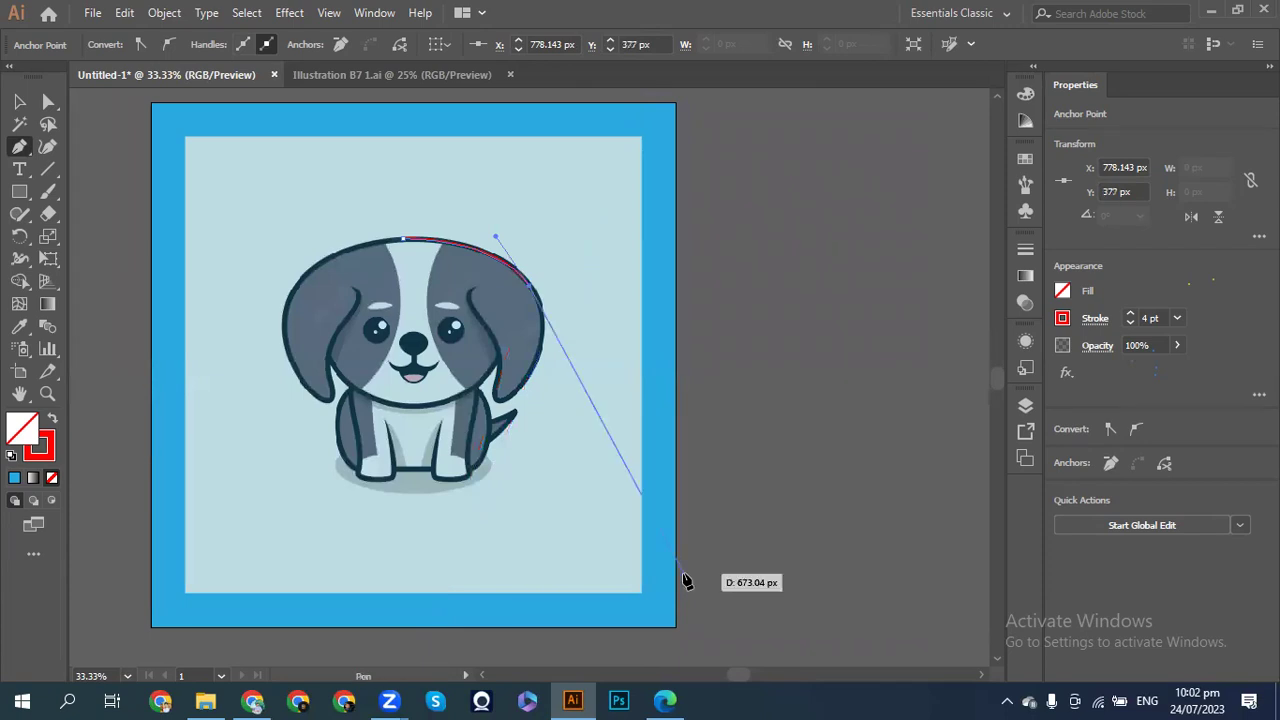
key("ctrl")
left_click(588, 335, "ctrl")
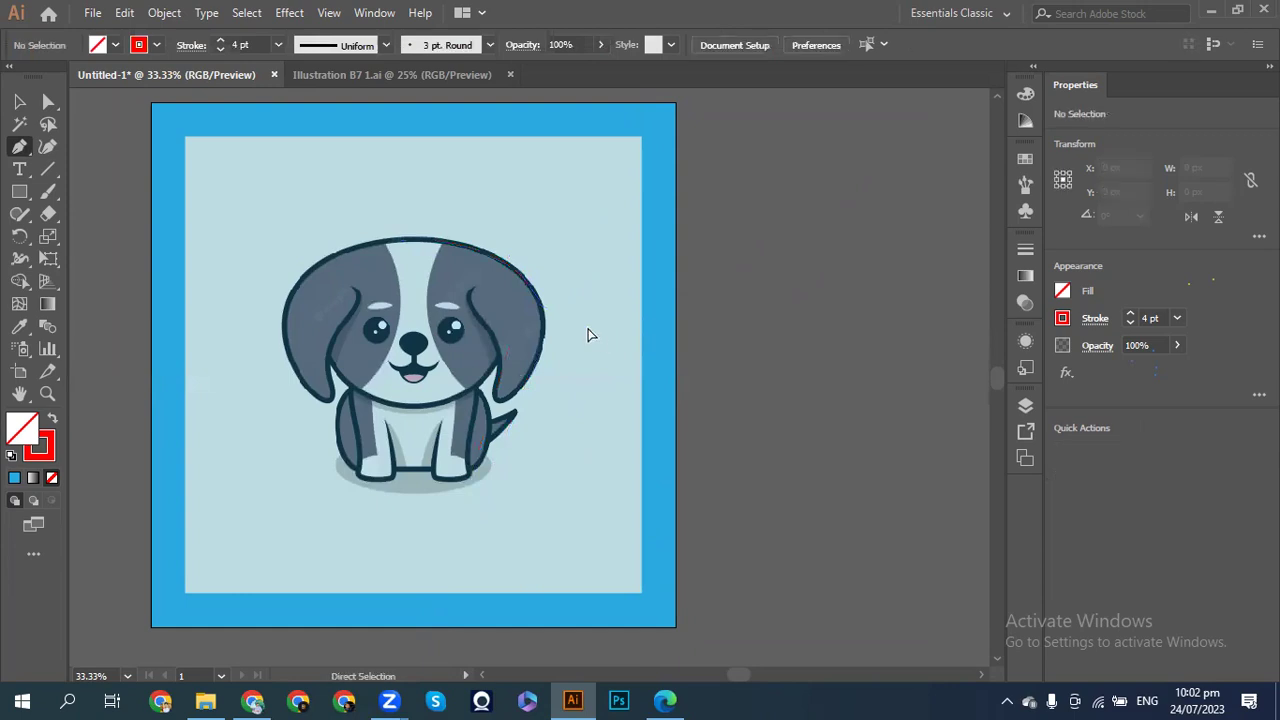
- Start a new Pen path with an anchor at the top centre of the dog's head, at about X 540, Y 282 px
key("ctrl+equal")
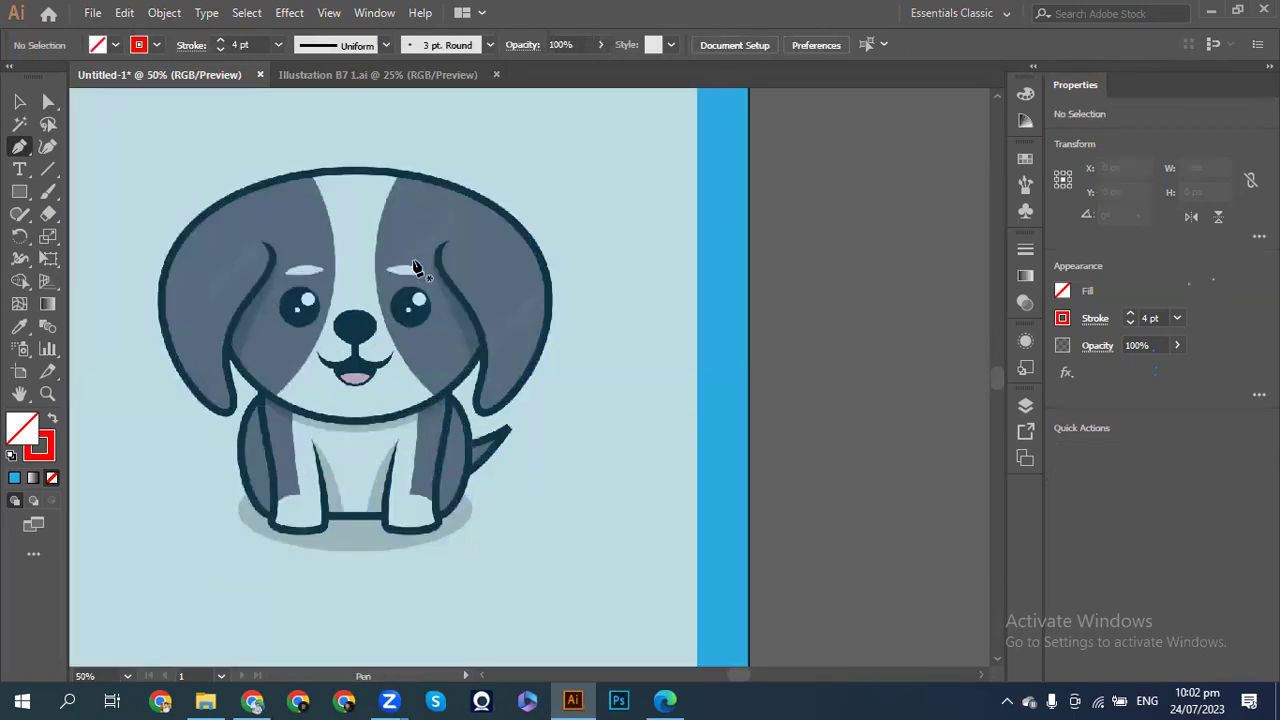
key("ctrl+minus")
key("ctrl+0")
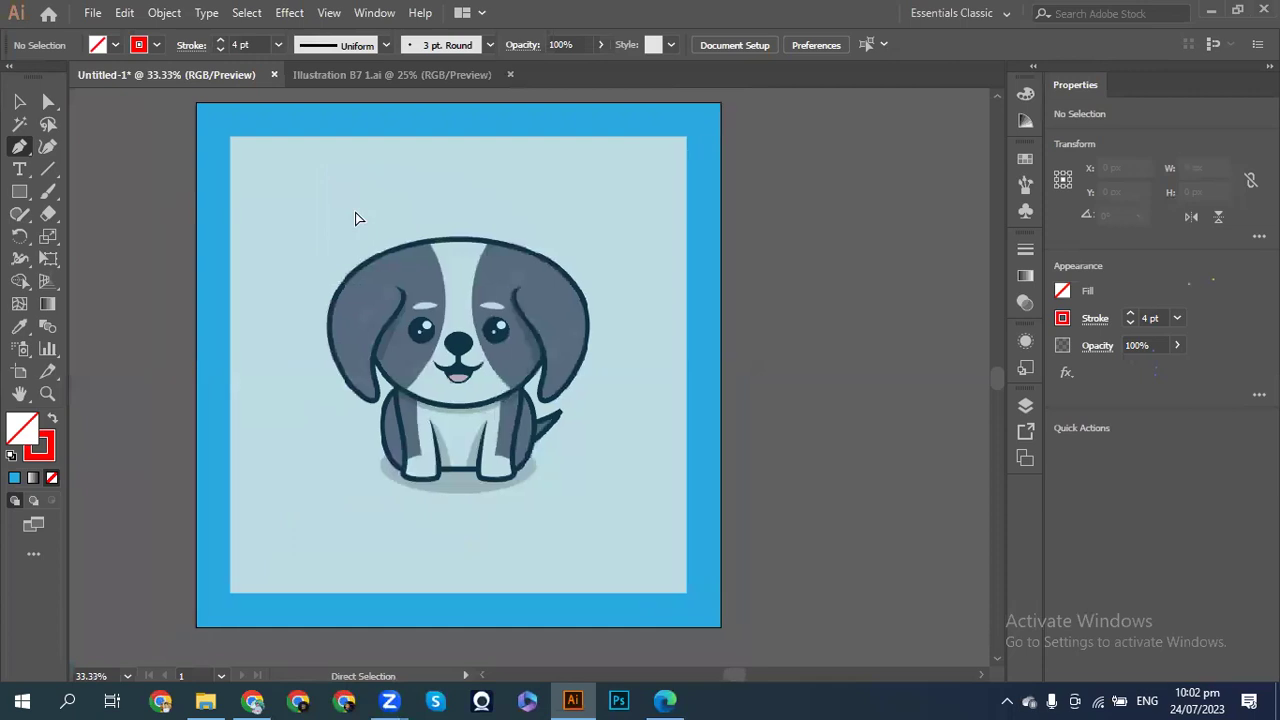
scroll(358, 220, "up", 1)
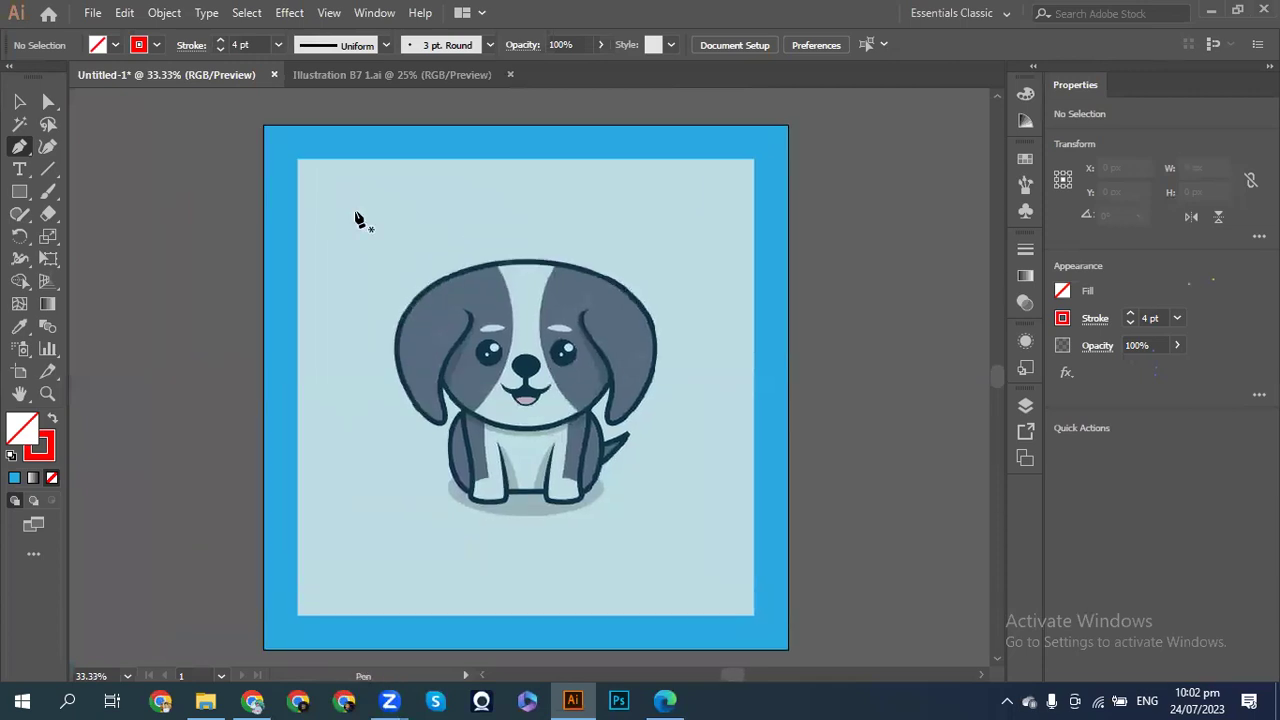
key("ctrl+plus")
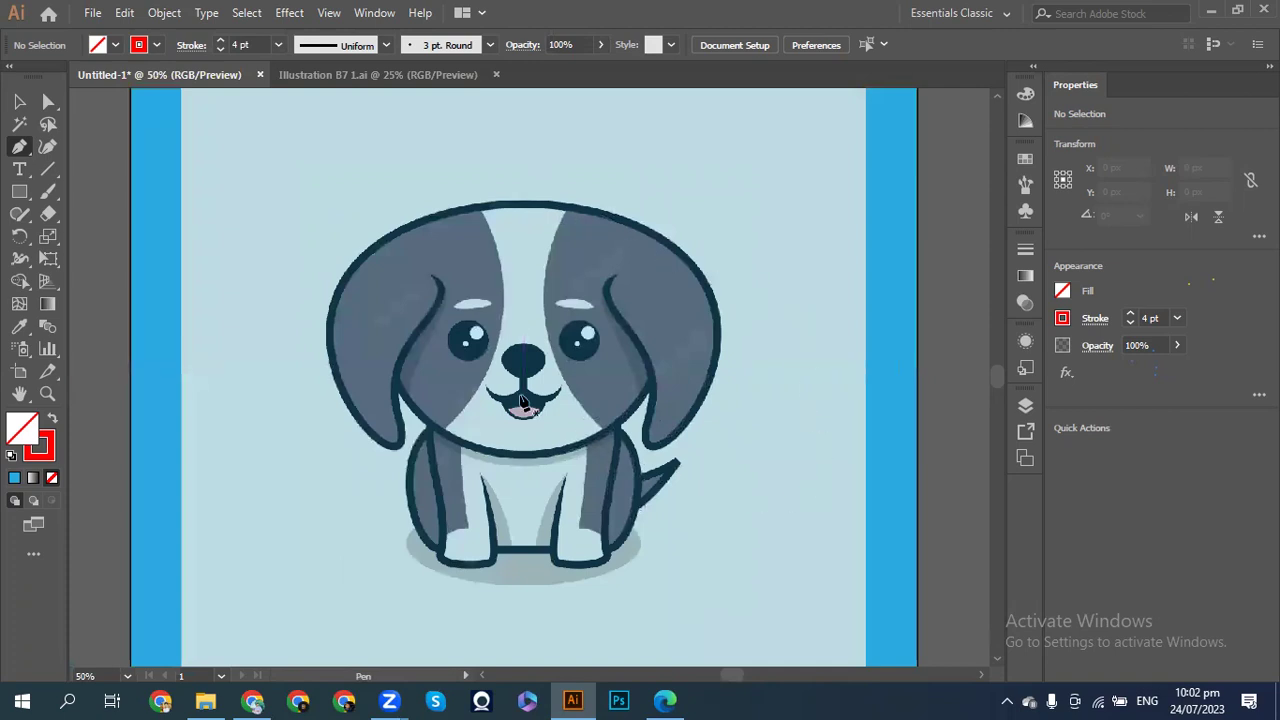
left_click(522, 206)
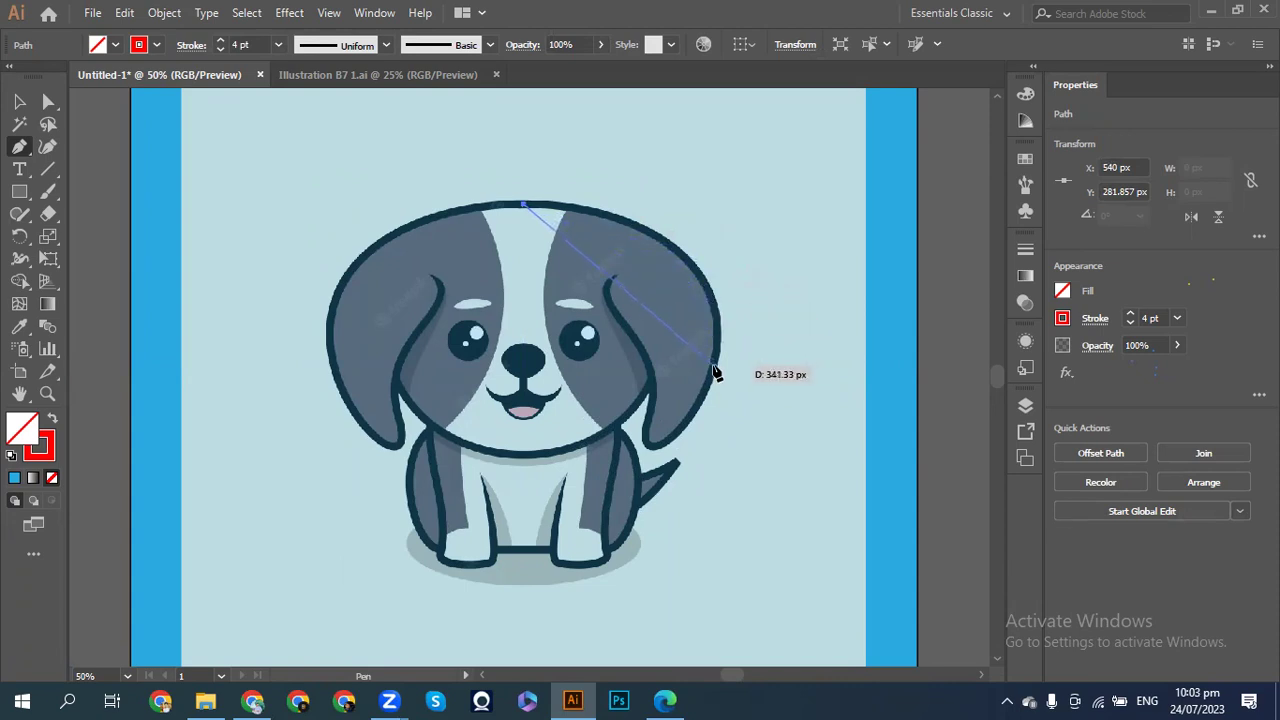
- Try single curved segments from the head's top anchor to the right ear's outer edge and to its tip, undoing each one
left_click_drag(714, 367, 688, 533)
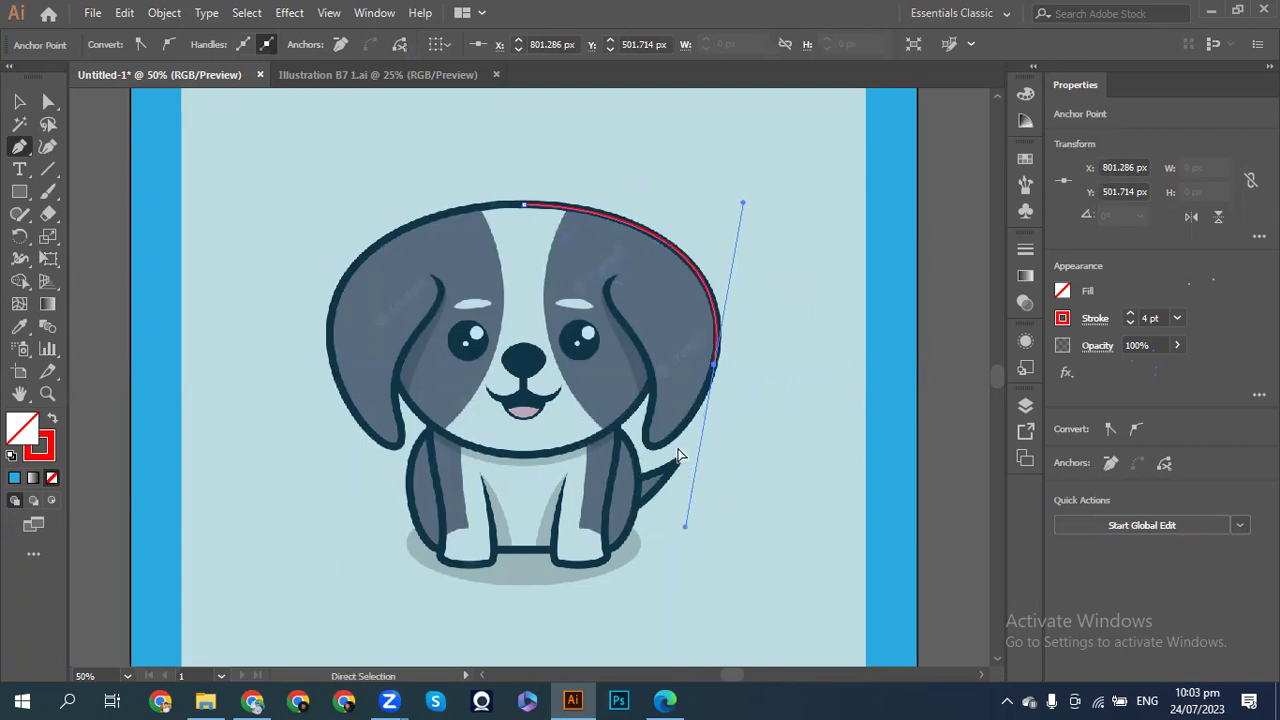
key("ctrl+z")
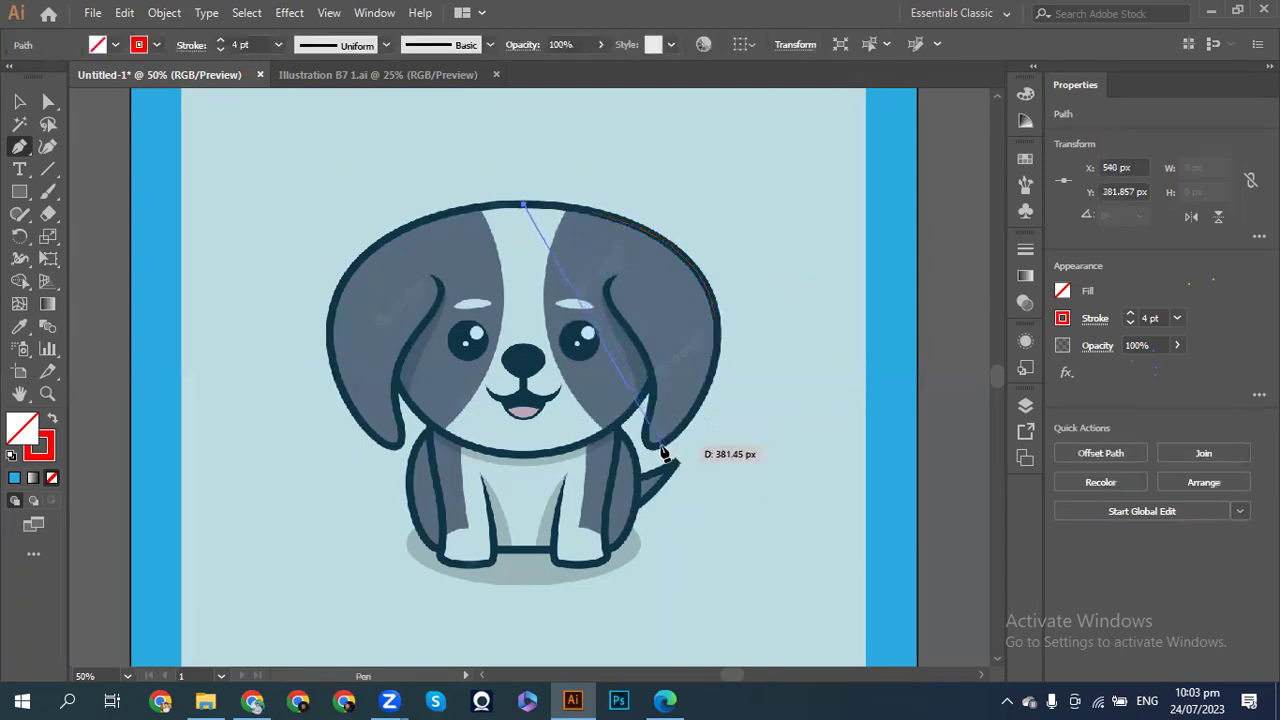
left_click_drag(661, 443, 485, 528)
key("ctrl+minus")
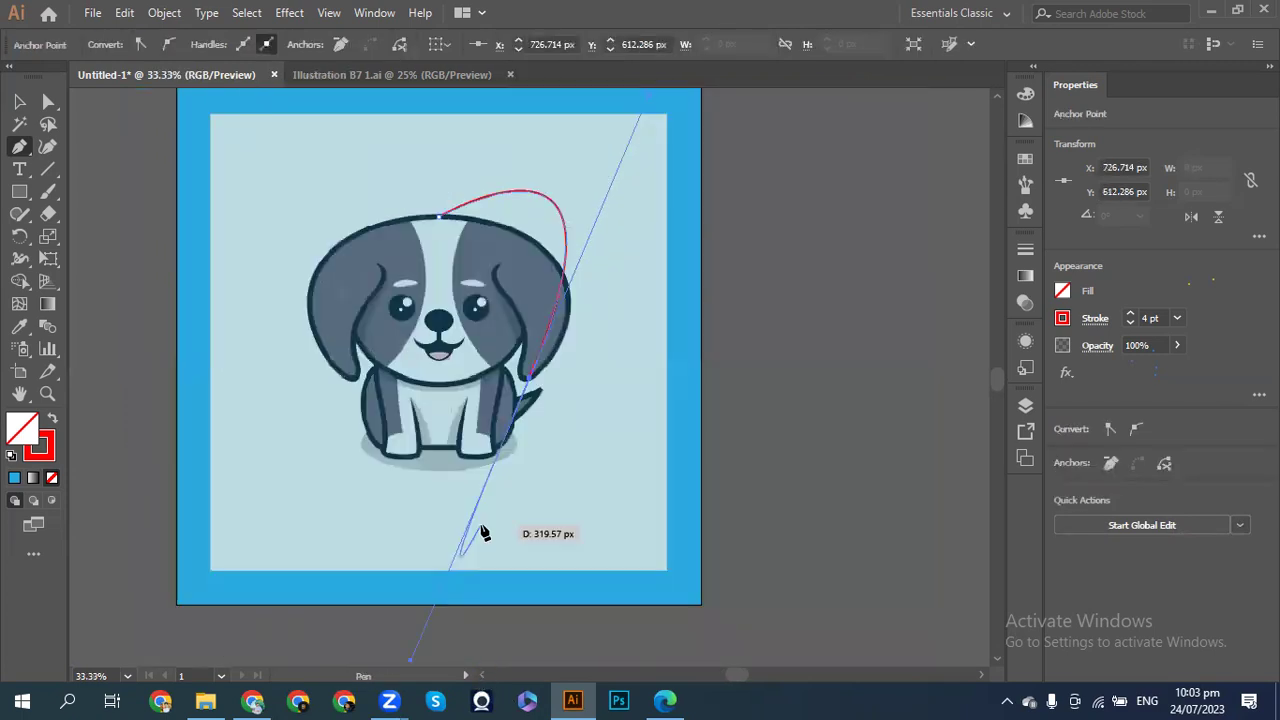
key("ctrl+z")
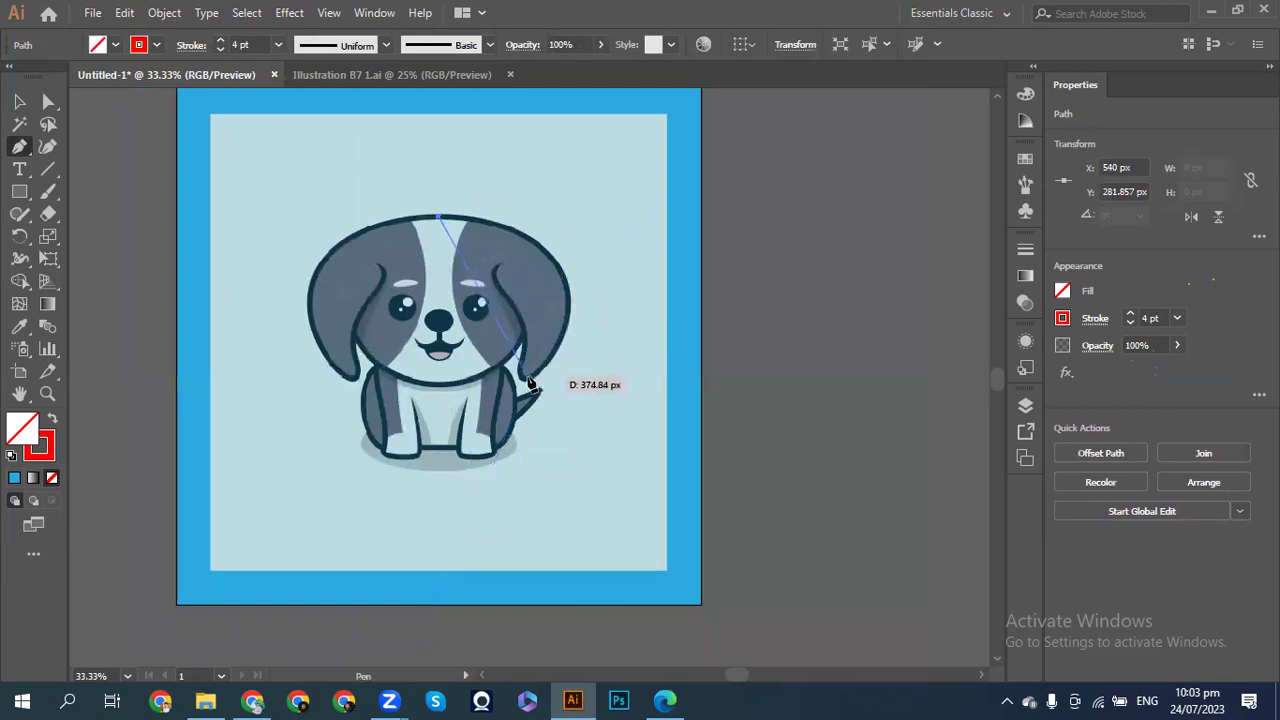
left_click_drag(530, 377, 420, 535)
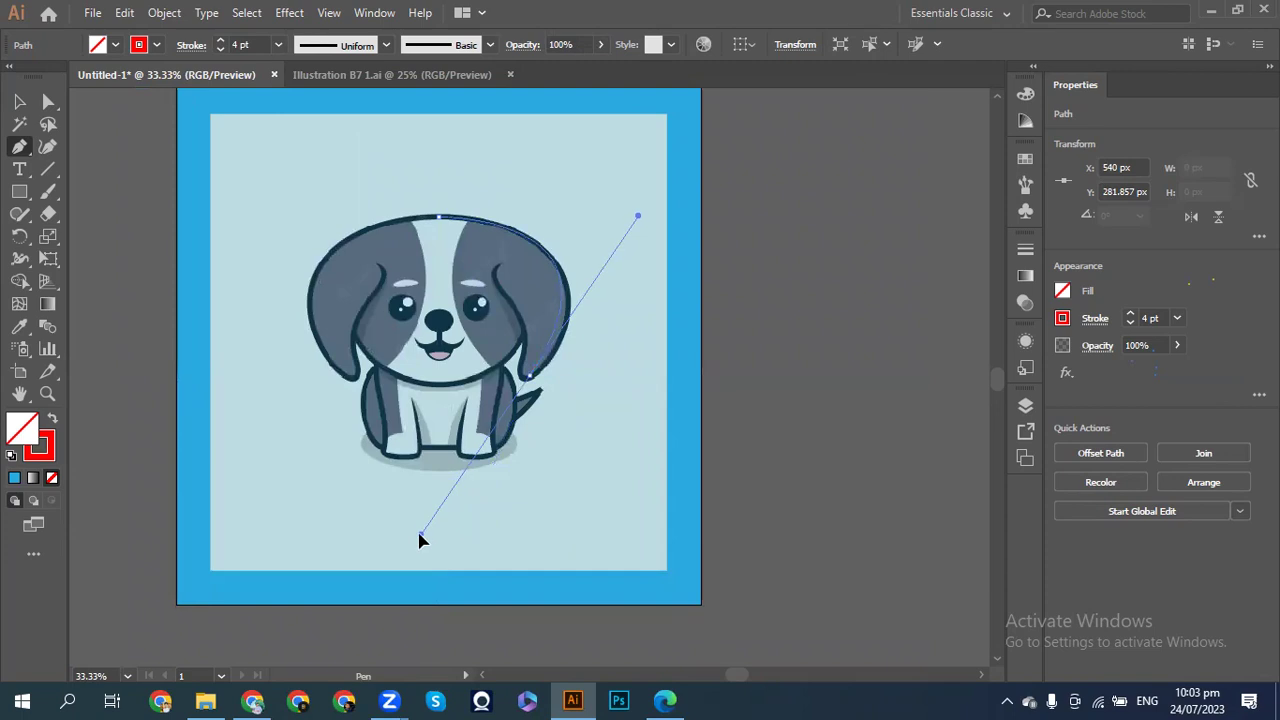
mouse_move(420, 540)
left_mouse_down()
mouse_move(520, 375)
mouse_move(548, 362)
mouse_move(446, 465)
mouse_move(629, 363)
mouse_move(577, 423)
mouse_move(422, 484)
mouse_move(463, 497)
mouse_move(432, 558)
mouse_move(440, 548)
left_mouse_up()
key("ctrl")
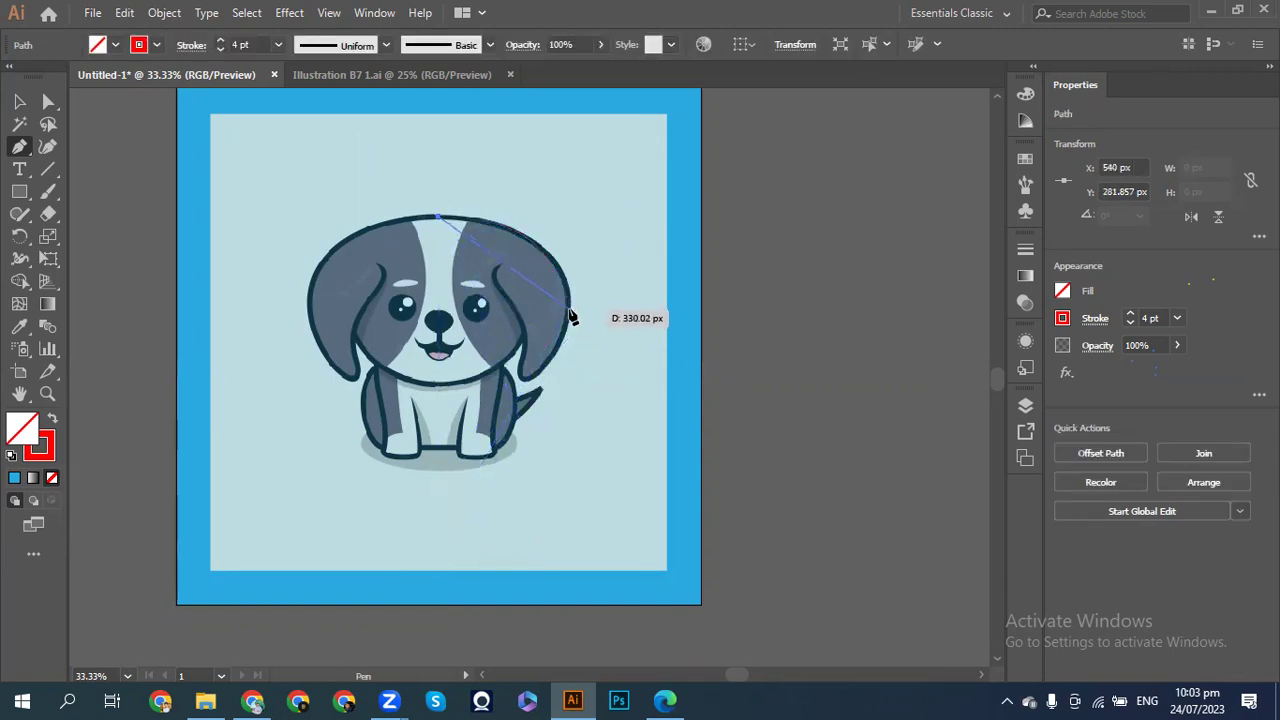
- Trace a curved segment to the right ear's widest outer point, at about X 804, Y 459 px, and remove its outgoing handle
key("ctrl+equal")
scroll(570, 317, "down", 3)
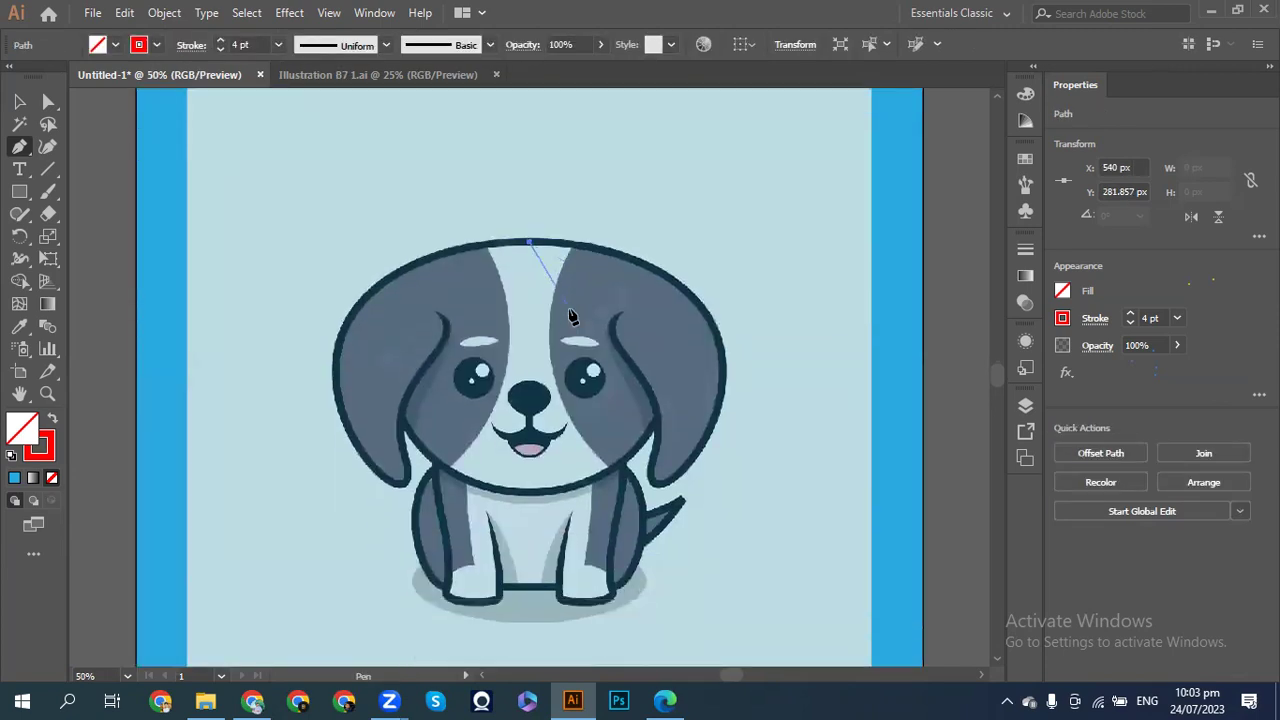
scroll(570, 314, "right", 3)
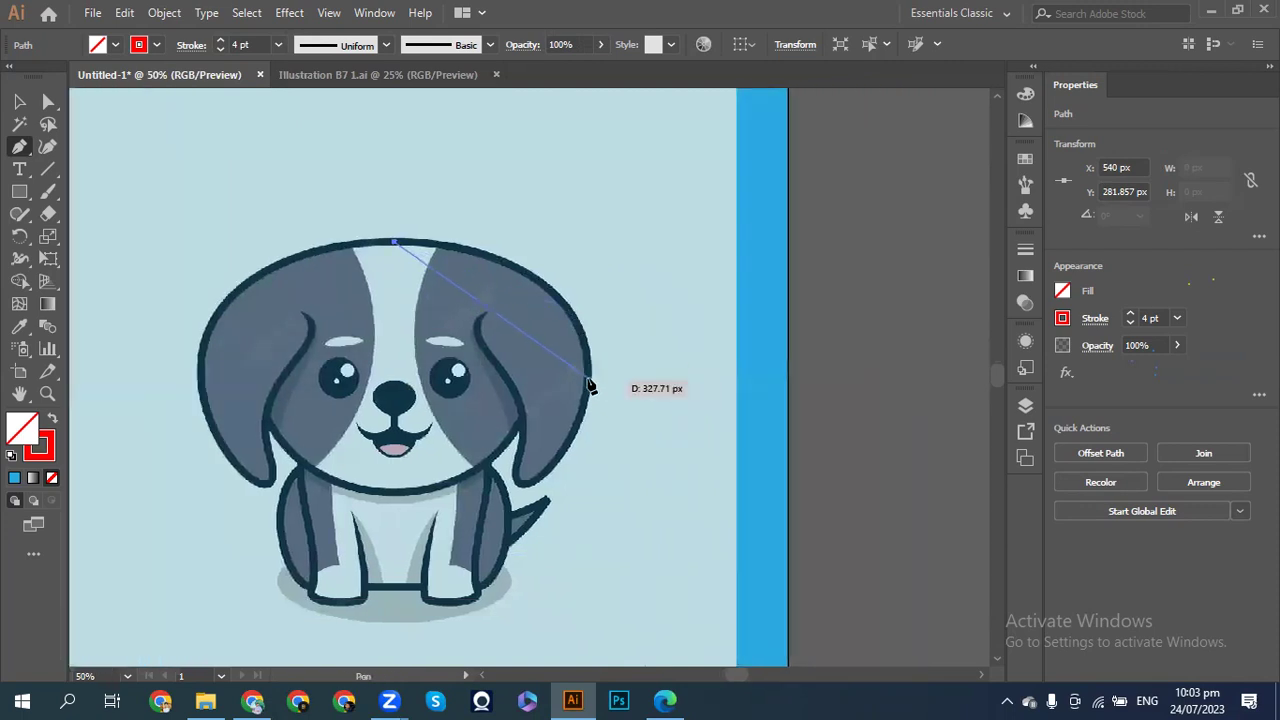
left_click_drag(587, 373, 592, 507)
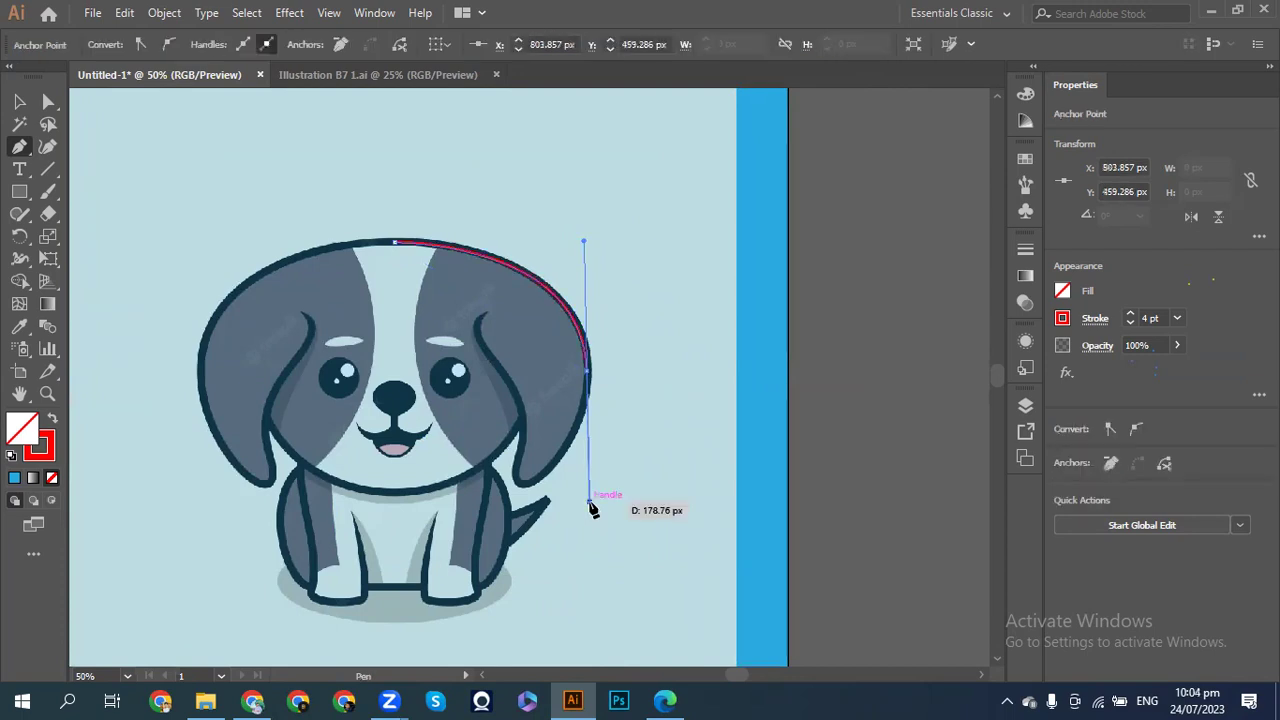
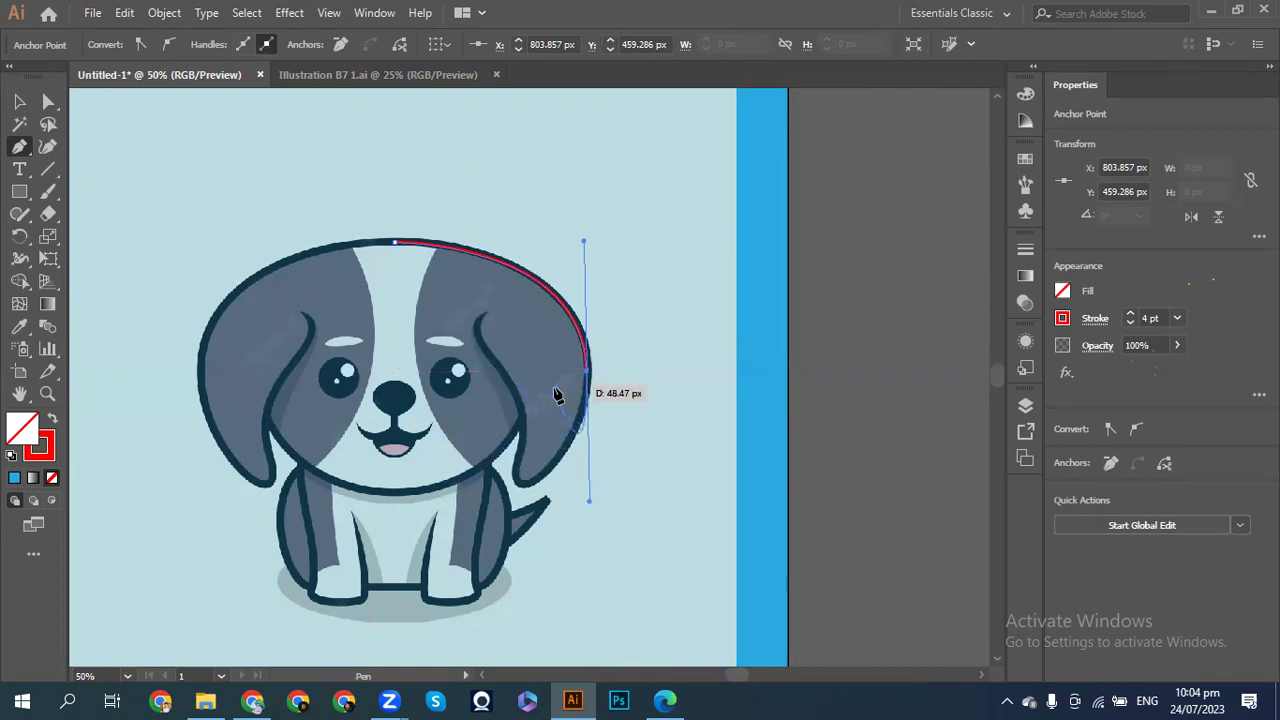
left_click_drag(588, 378, 603, 500)
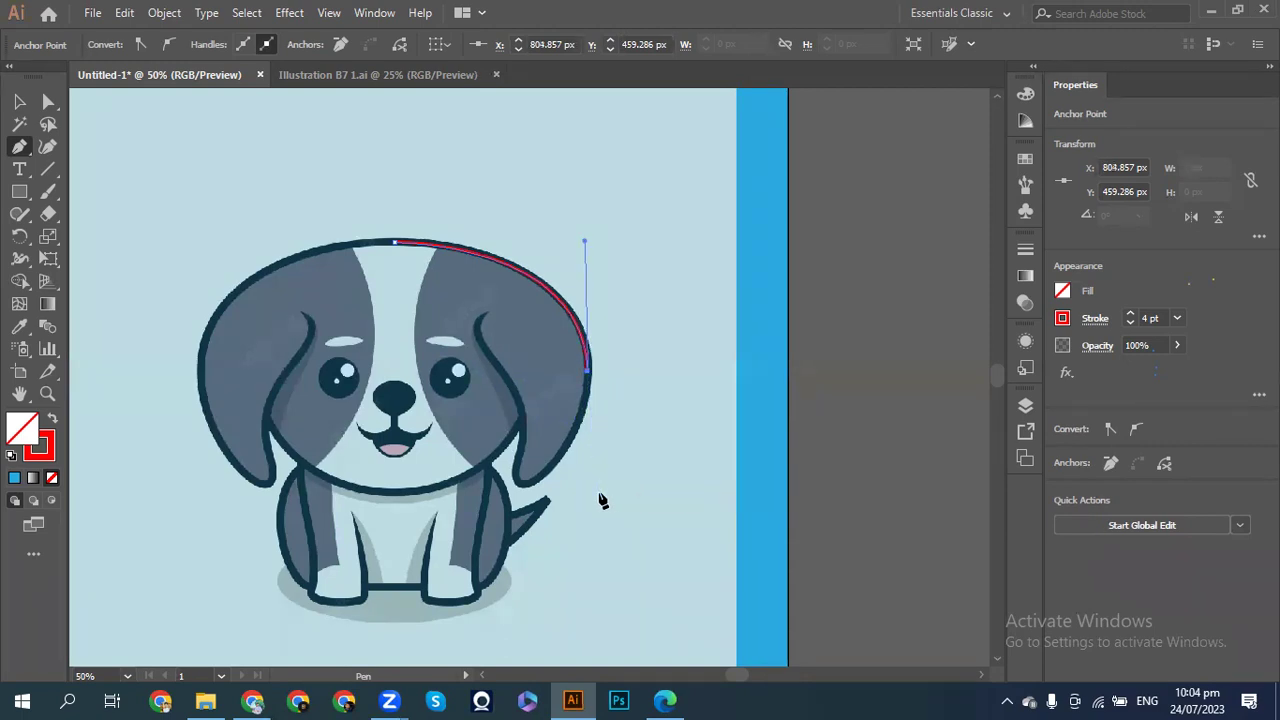
- Trace the right ear's lower outer edge to its tip at about X 715, Y 615 px and curve up to X 719, Y 548 px
left_click_drag(587, 372, 522, 490)
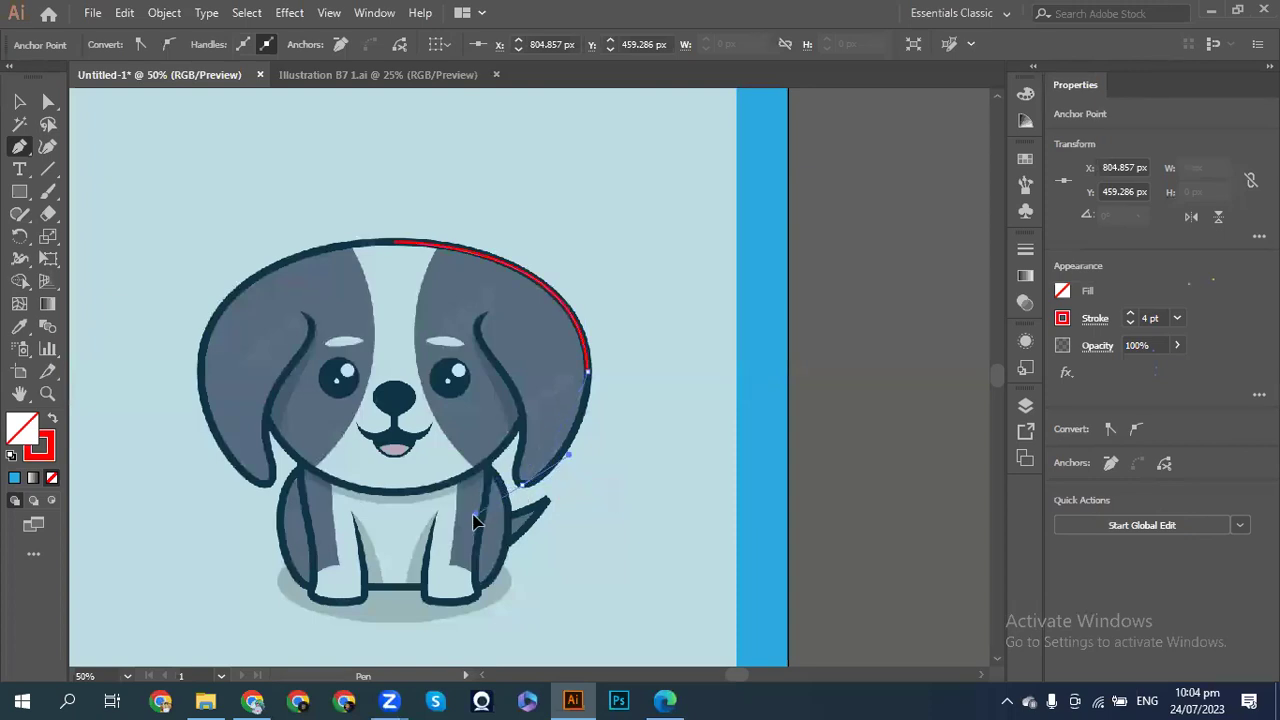
mouse_move(462, 540)
left_mouse_down()
mouse_move(447, 537)
mouse_move(457, 527)
left_mouse_up()
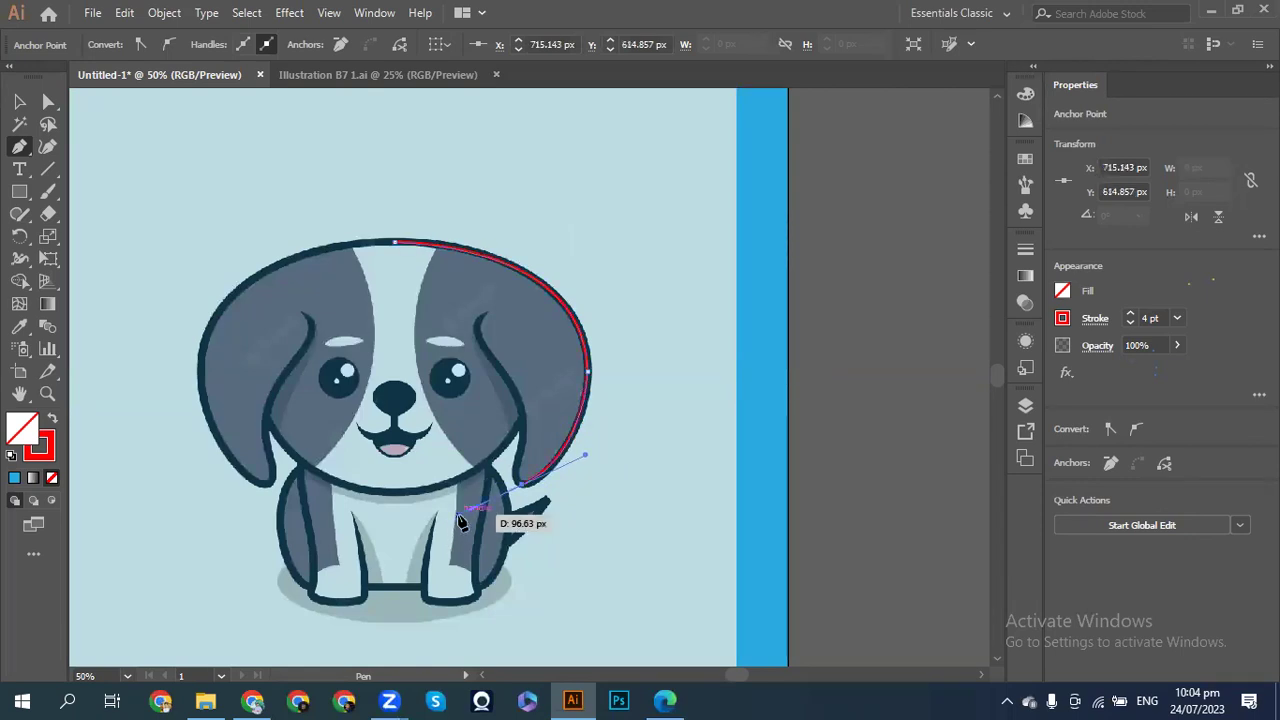
left_click_drag(524, 490, 528, 443)
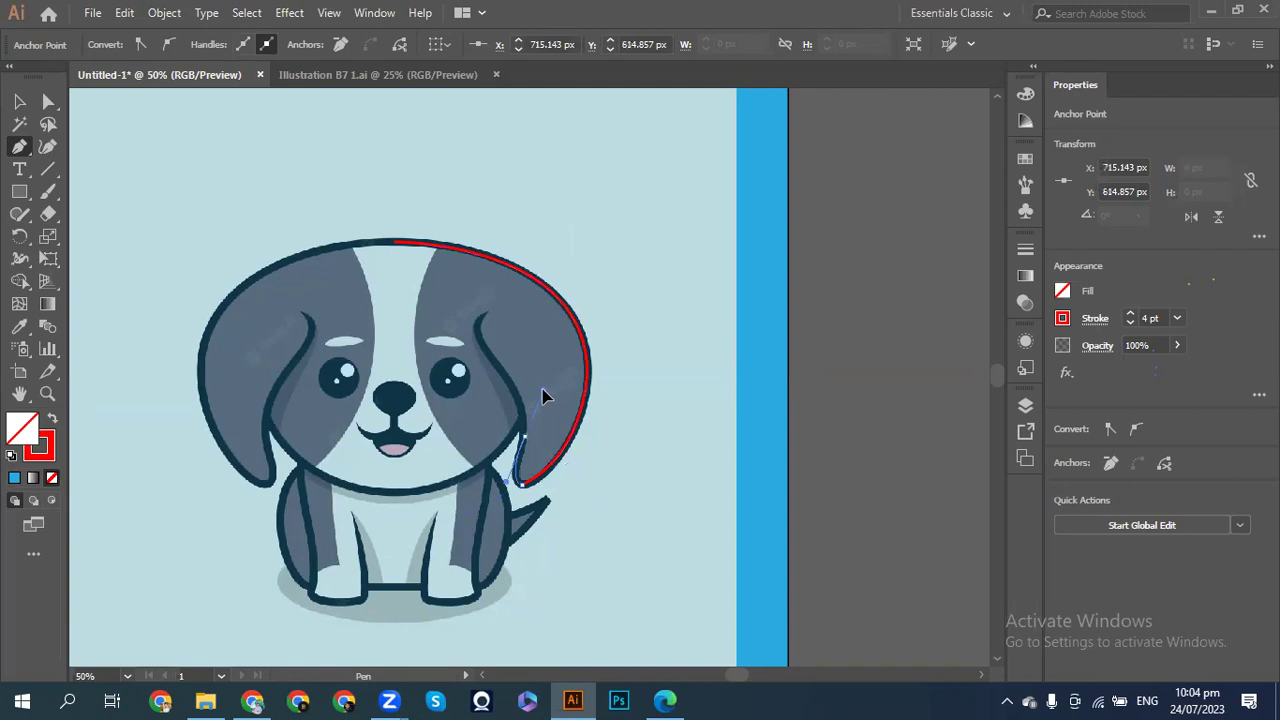
left_click_drag(525, 430, 541, 390)
- Continue the path up the right ear's inner edge through about X 686, Y 457 px to the fold's upper end
left_click_drag(527, 442, 498, 373)
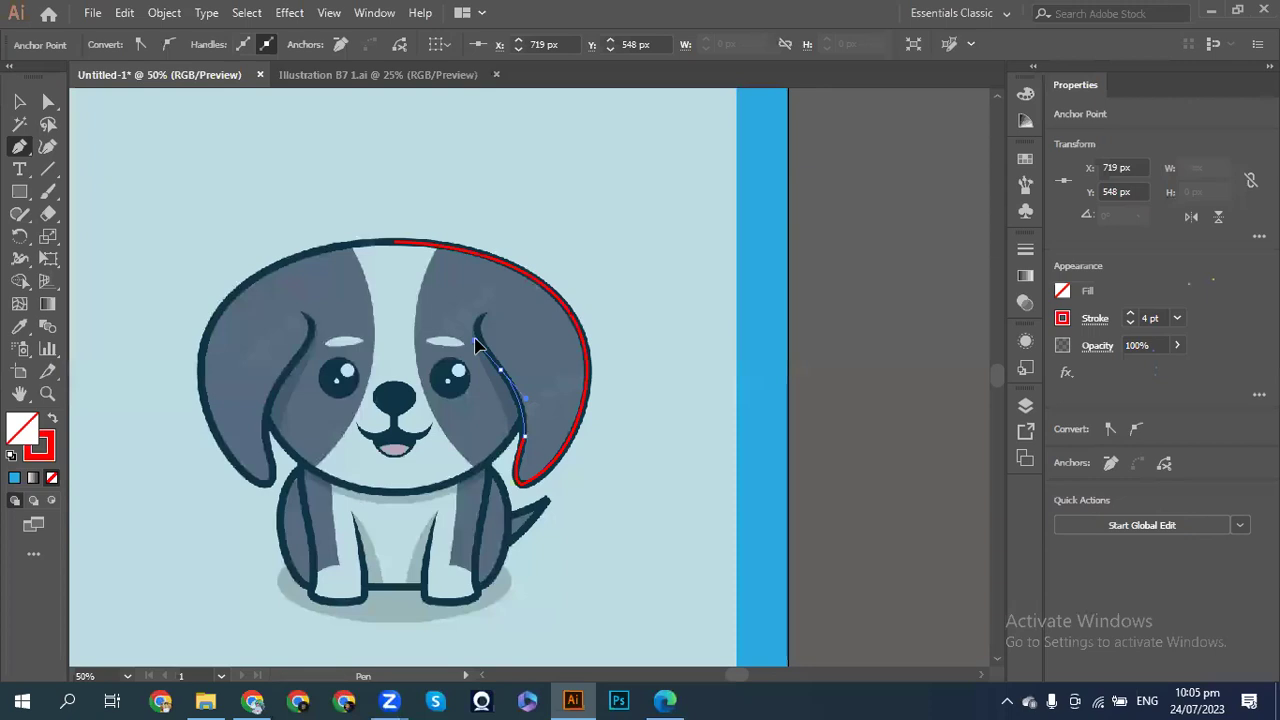
left_click_drag(500, 370, 485, 320)
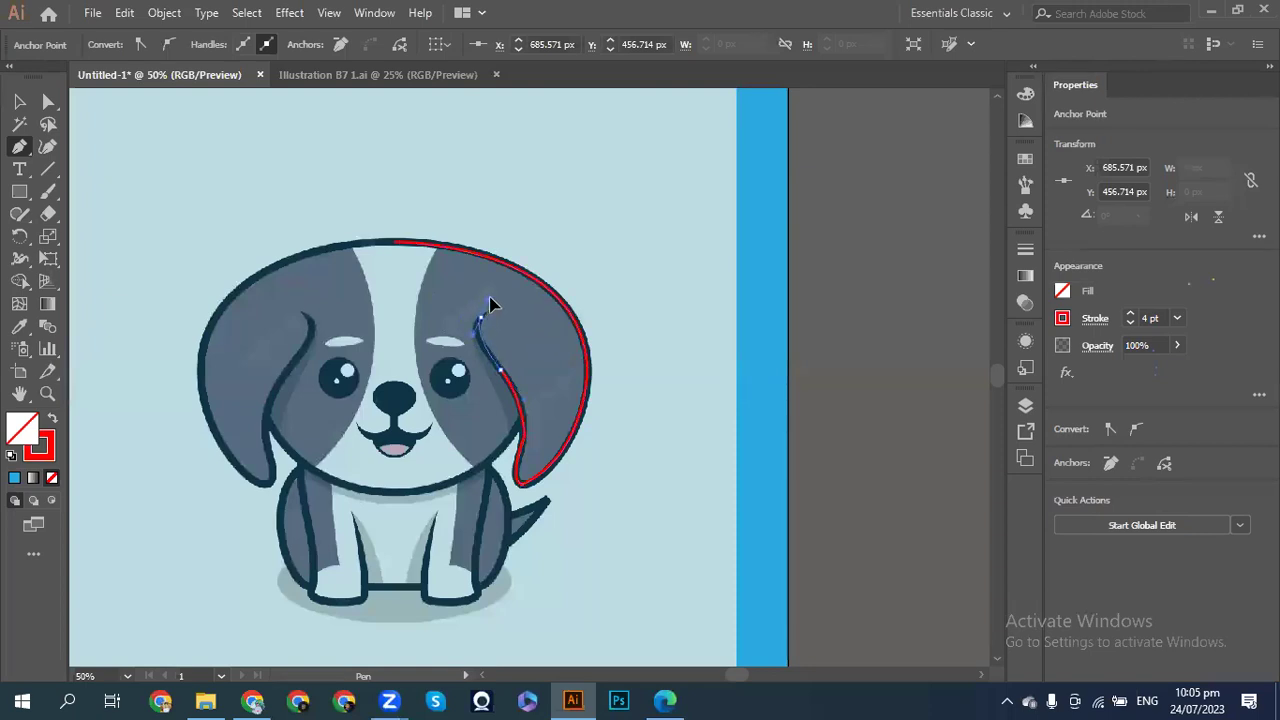
left_click_drag(481, 319, 574, 508)
- Retrace the right ear's fold line downward through about X 700, Y 474 px to the cheek at about X 713, Y 530 px
key("ctrl+equal")
key("ctrl+equal")
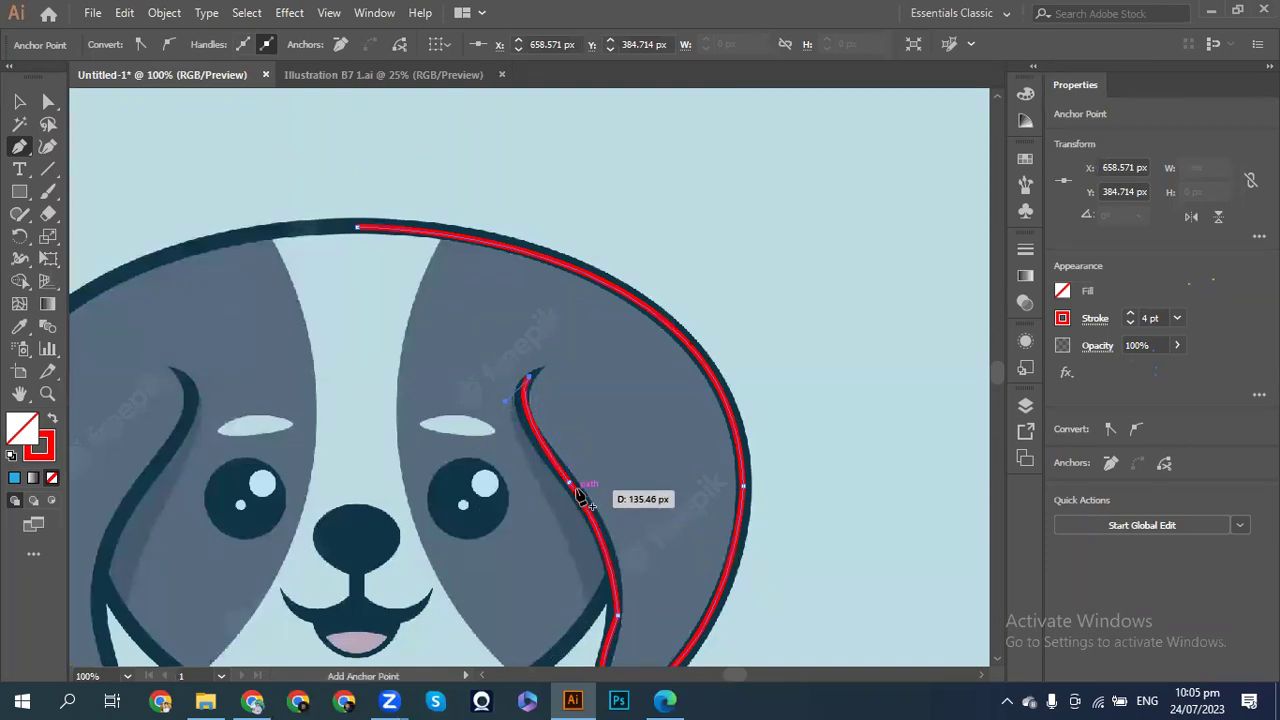
left_click(573, 489)
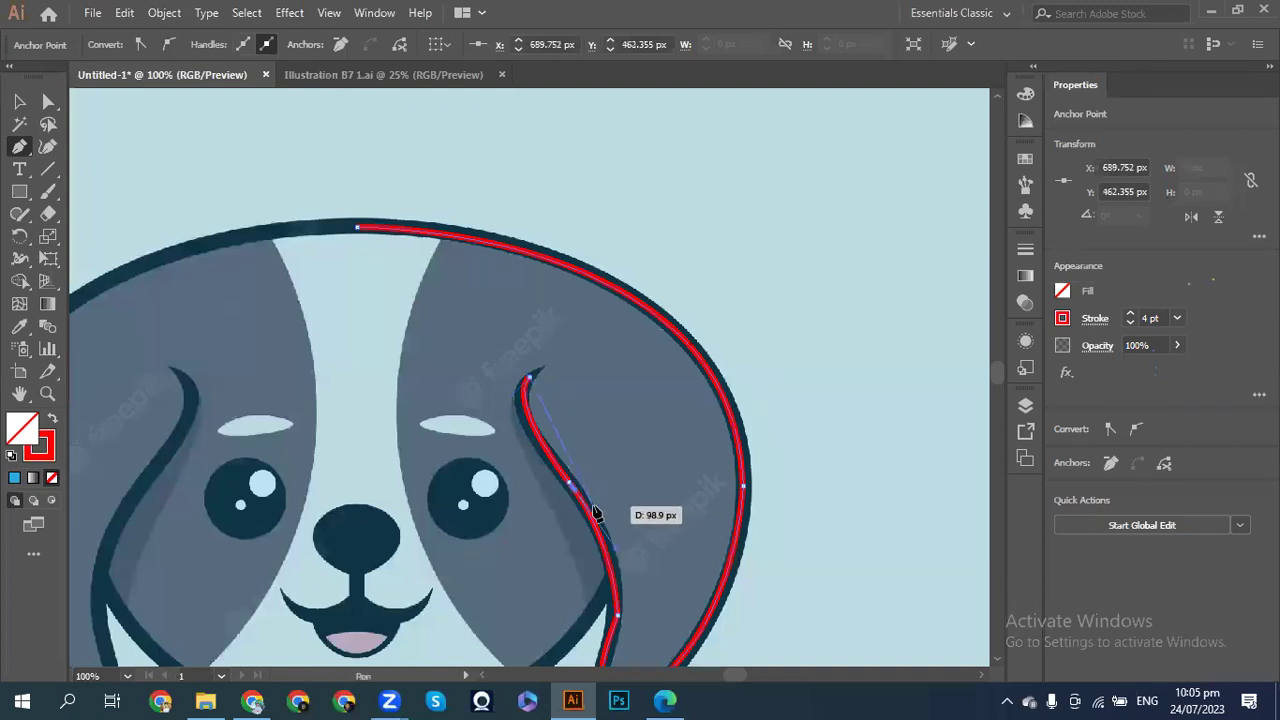
left_click(596, 509)
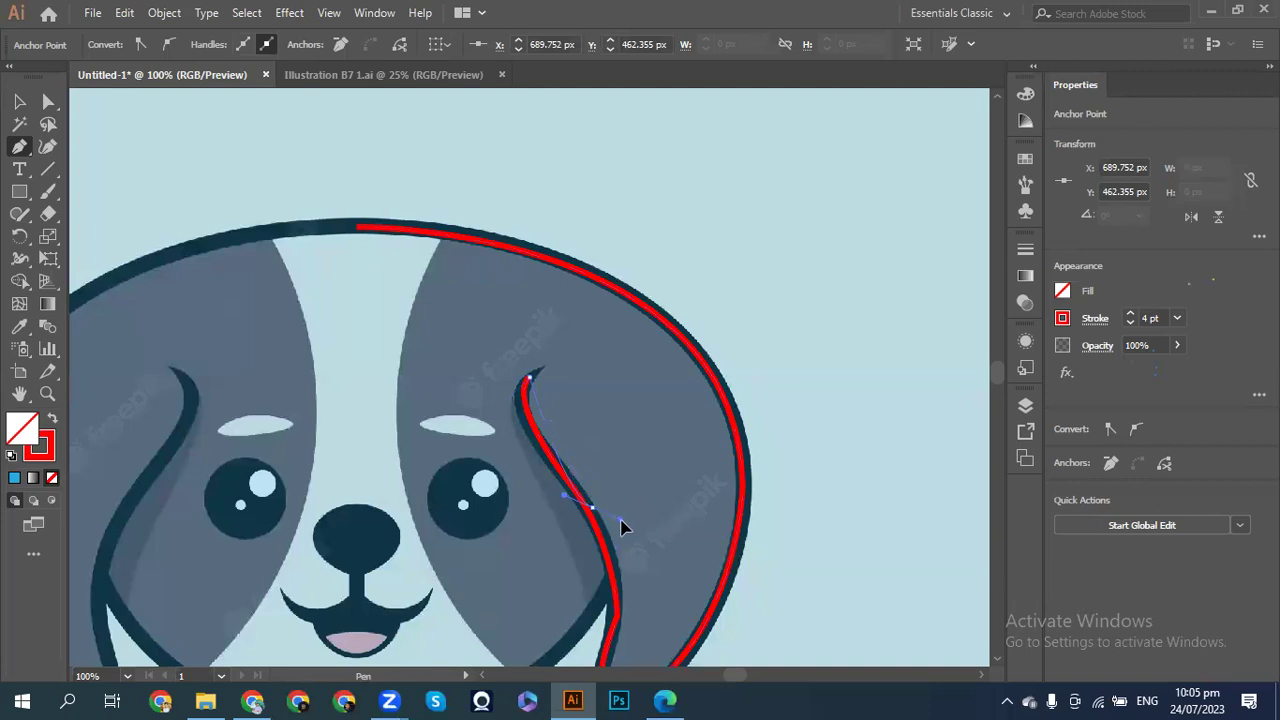
left_click_drag(657, 549, 697, 621)
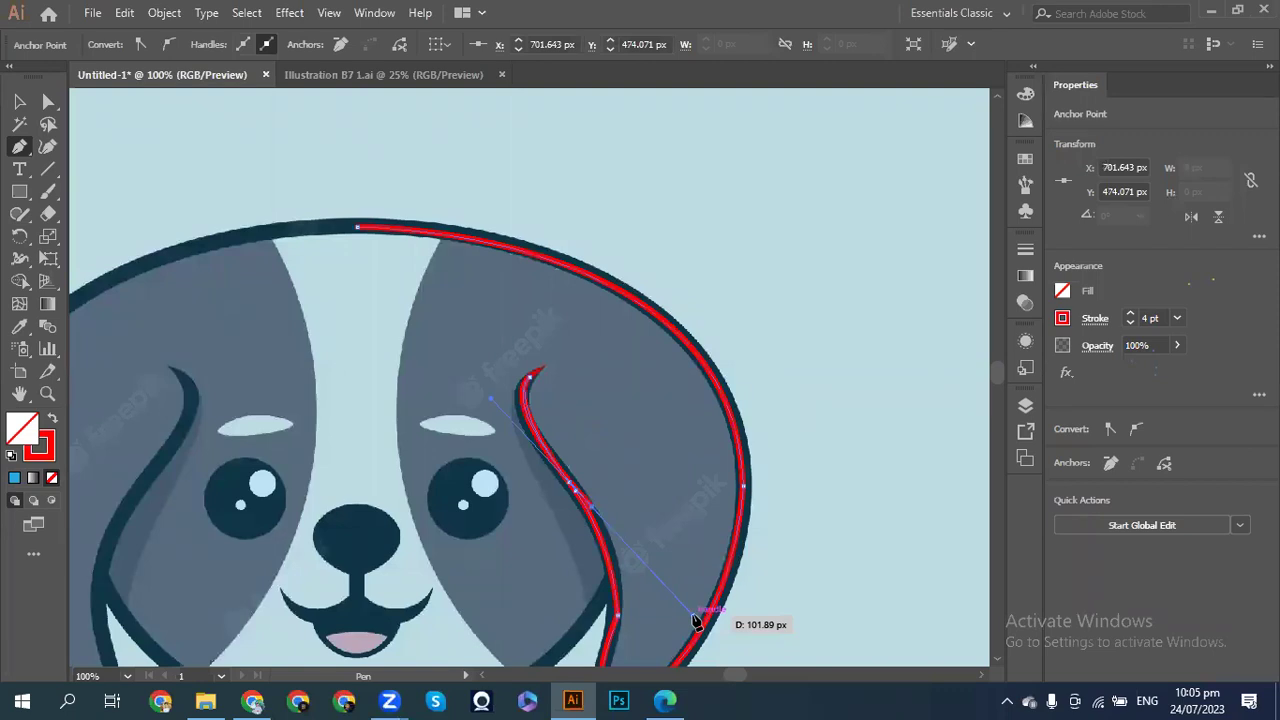
left_click_drag(697, 621, 696, 621)
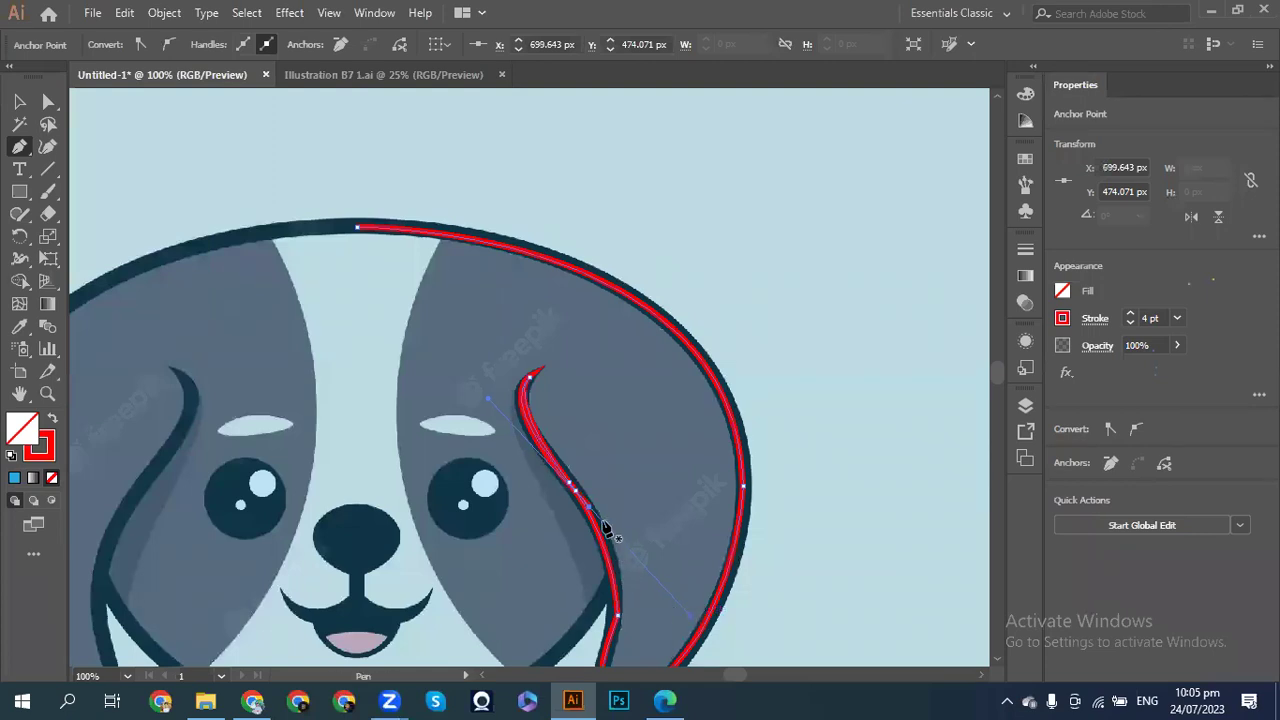
left_click_drag(594, 513, 543, 494)
- Trace the right cheek edge down to where the head meets the body, at about X 666, Y 586 px, and remove the outgoing handle
scroll(600, 566, "down", 5)
left_click(533, 492)
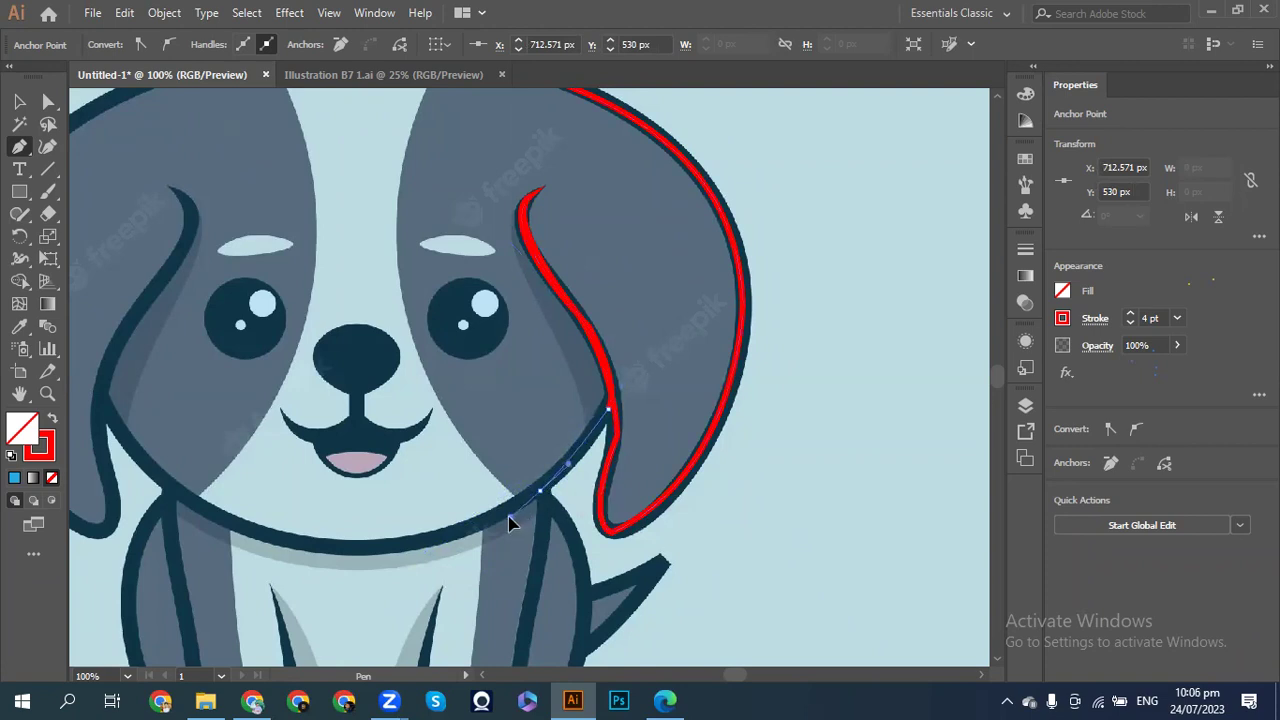
left_click_drag(540, 491, 578, 428)
scroll(596, 577, "down", 3)
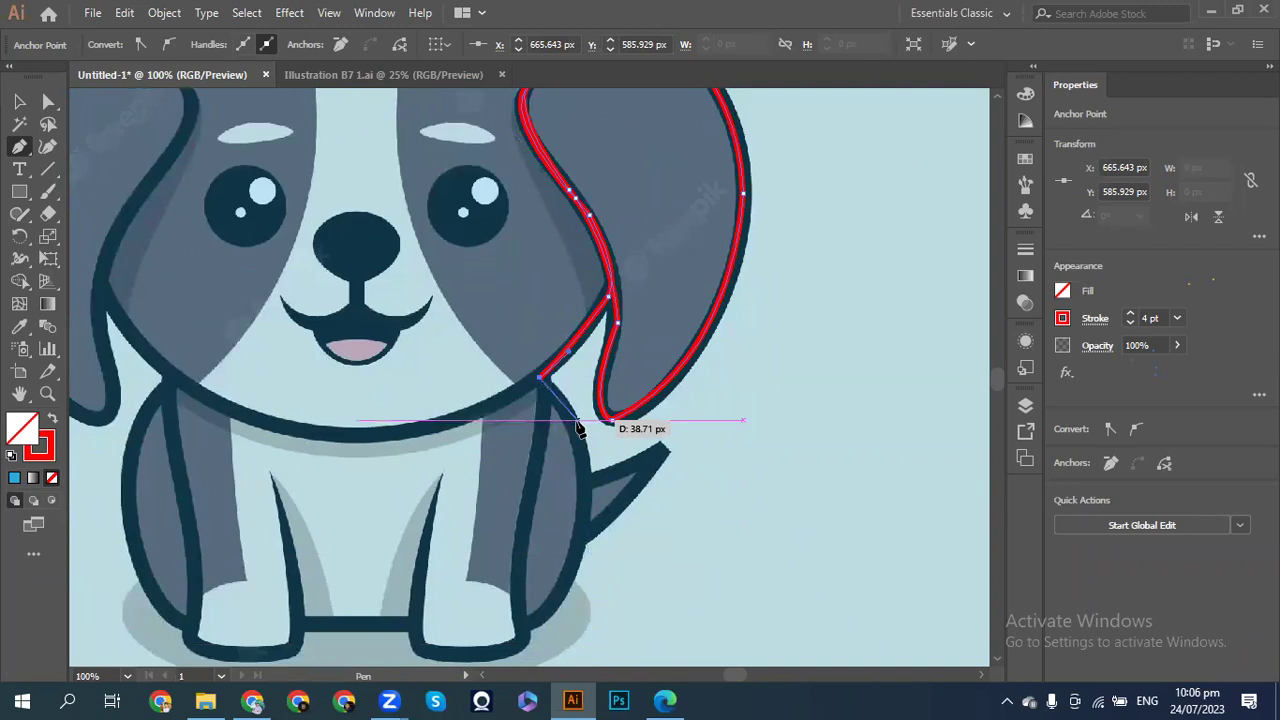
- Trace the right shoulder to the tail base at about X 696, Y 657 px and the tail's upper edge to its tip
mouse_move(594, 420)
left_mouse_down()
mouse_move(586, 514)
mouse_move(586, 480)
mouse_move(658, 460)
left_mouse_up()
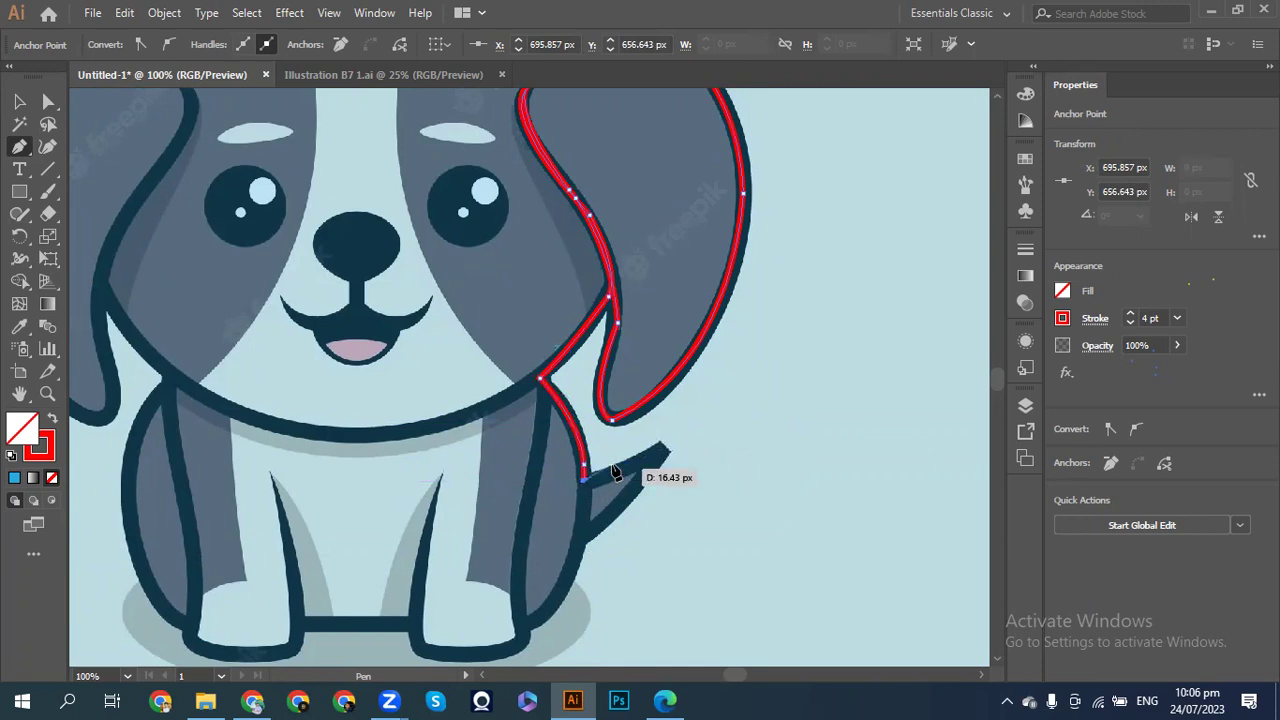
left_click(655, 456)
left_click(667, 445)
left_click(657, 458)
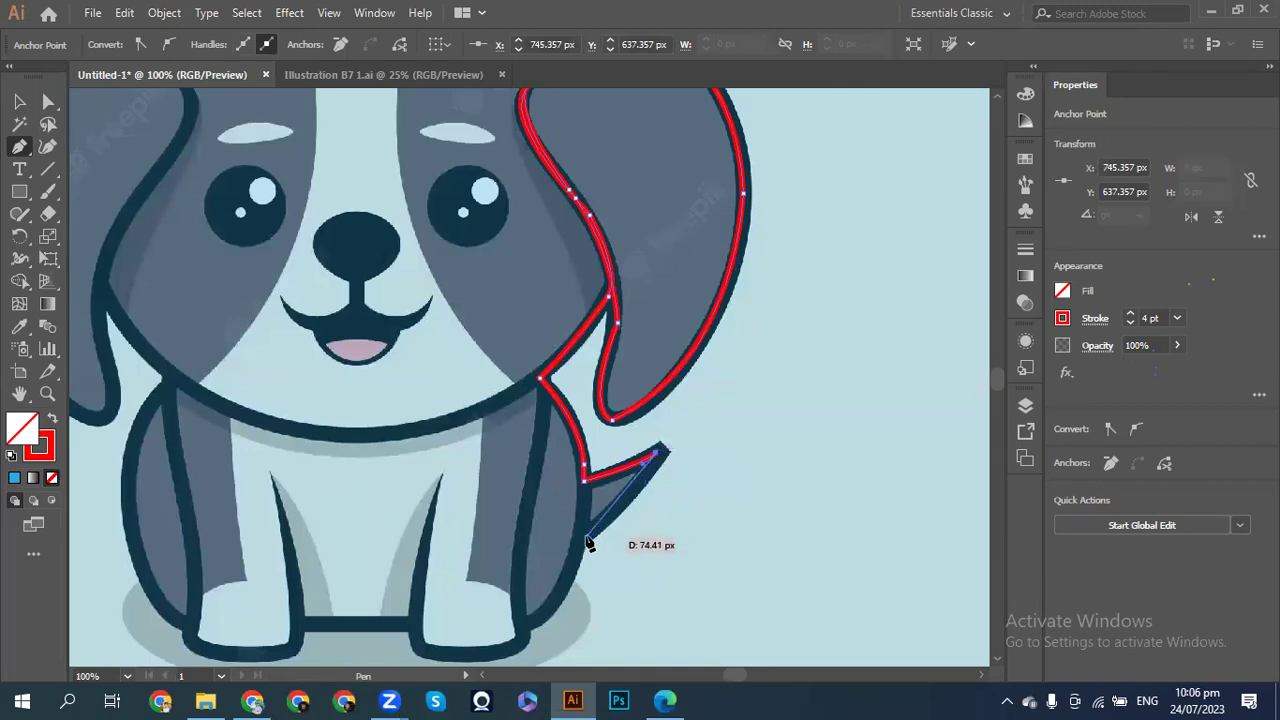
- Curve along the tail's lower edge back to the body at about X 693, Y 694 px and remove the outgoing handle
left_click(577, 537)
left_click_drag(569, 549, 527, 565)
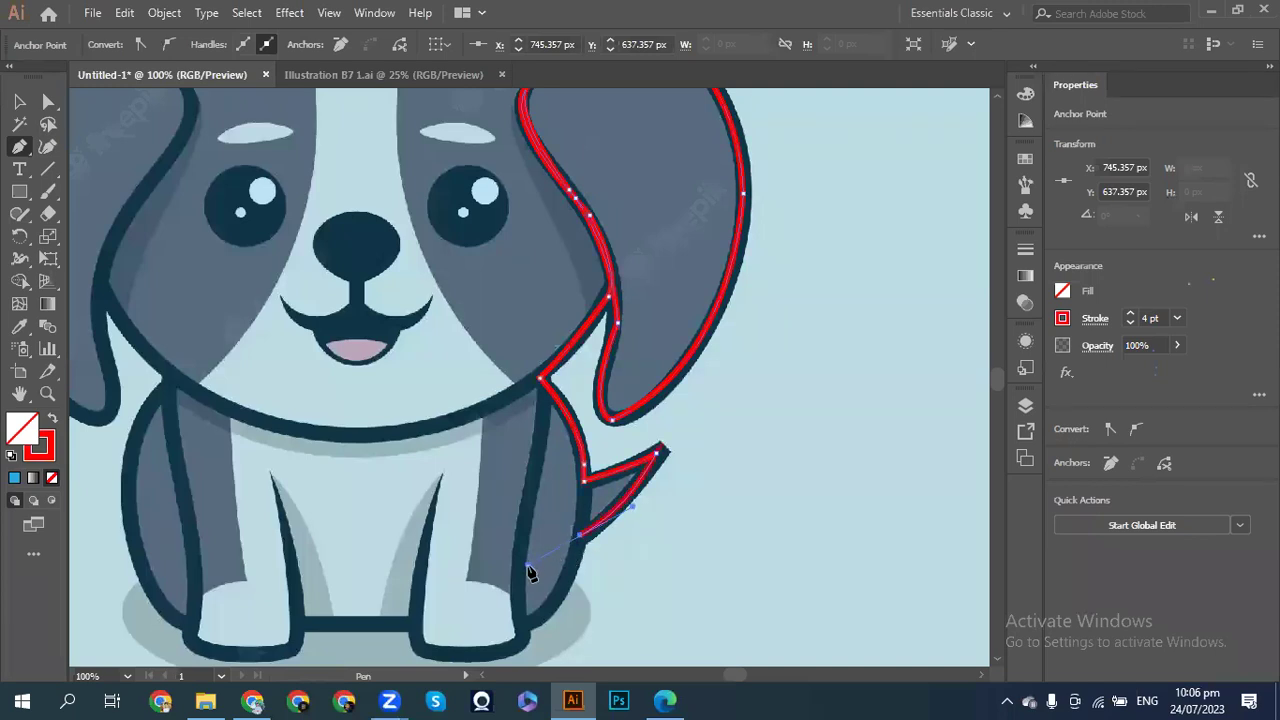
left_click(578, 539)
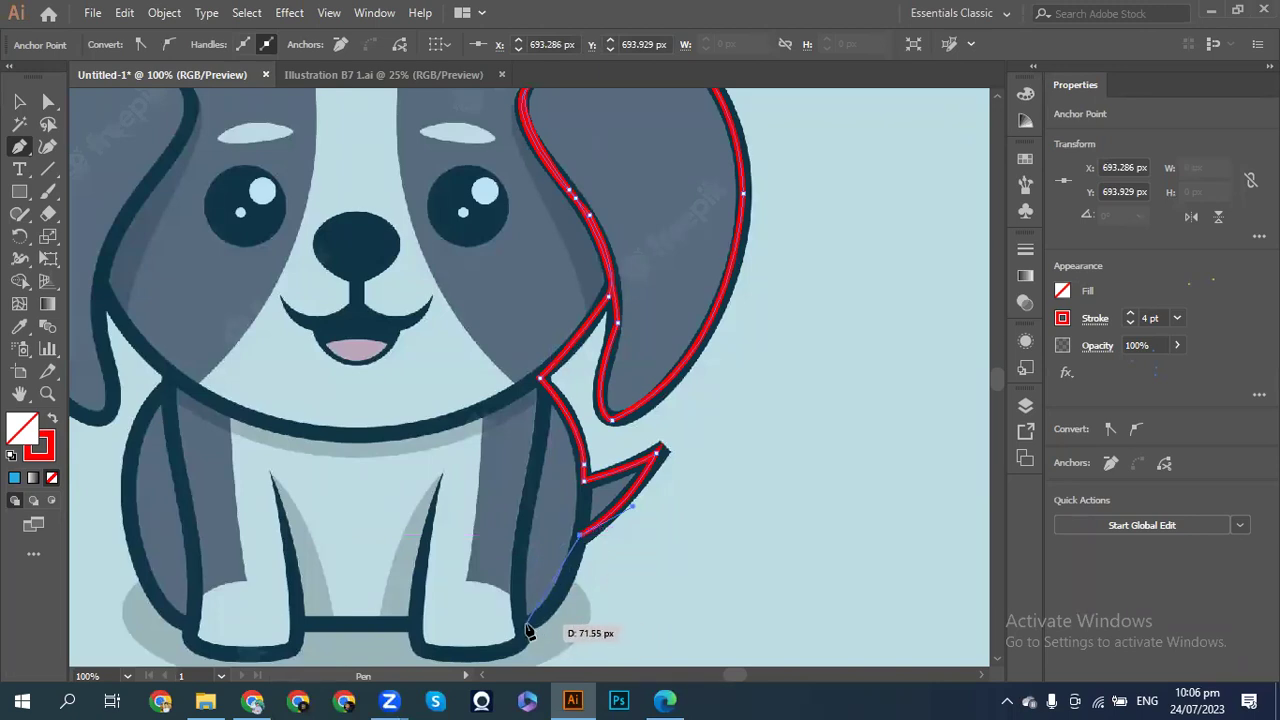
- Trace the lower right body, front paw and inner leg line up to about X 598, Y 653 px, and back down to X 577, Y 754 px
left_click_drag(524, 623, 475, 381)
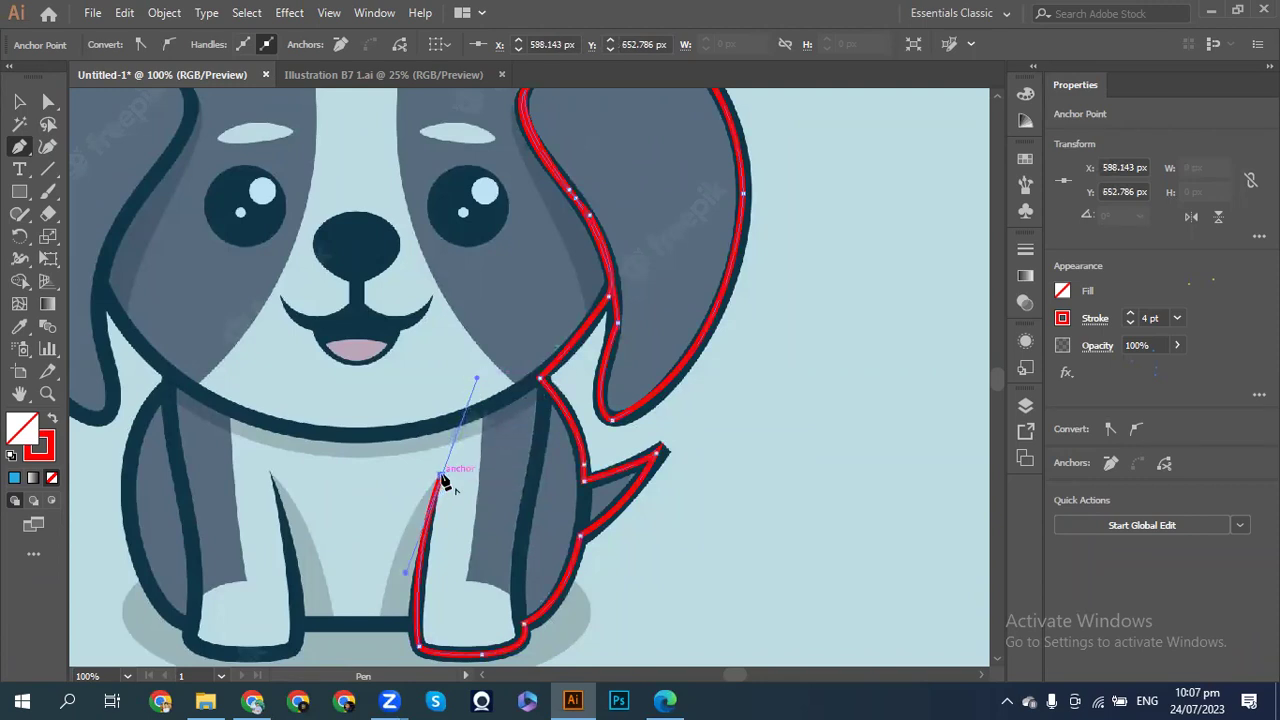
left_click_drag(441, 479, 418, 640)
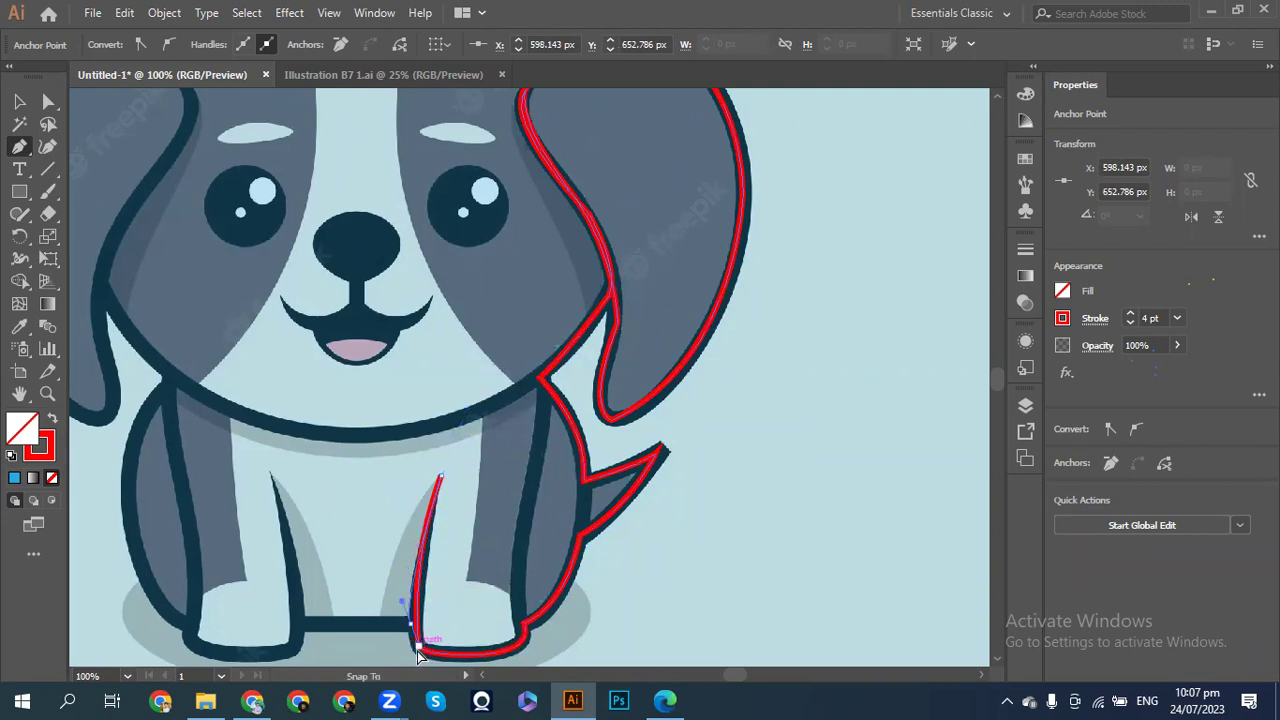
left_click(415, 648)
left_click_drag(415, 655, 410, 628)
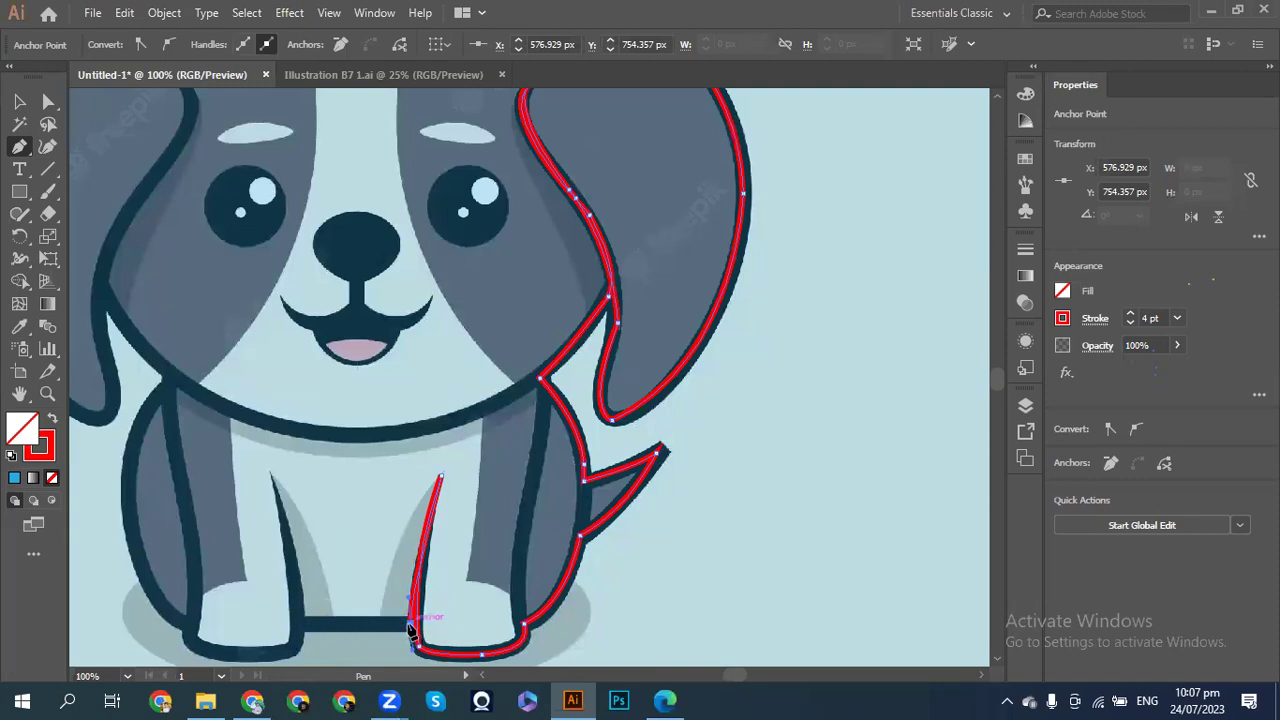
- Trace the straight belly line to about X 499, Y 754 px and the left inner leg line up and back down to X 497, Y 770 px
left_click(297, 624)
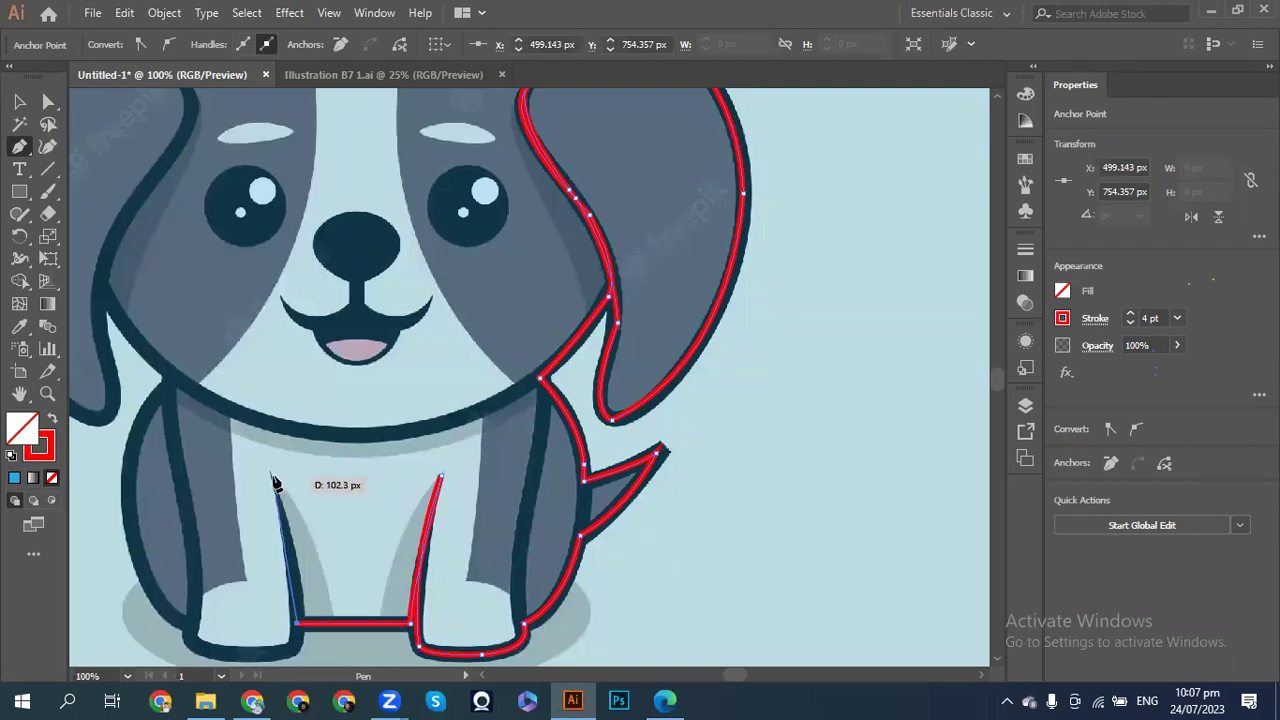
left_click_drag(276, 487, 262, 467)
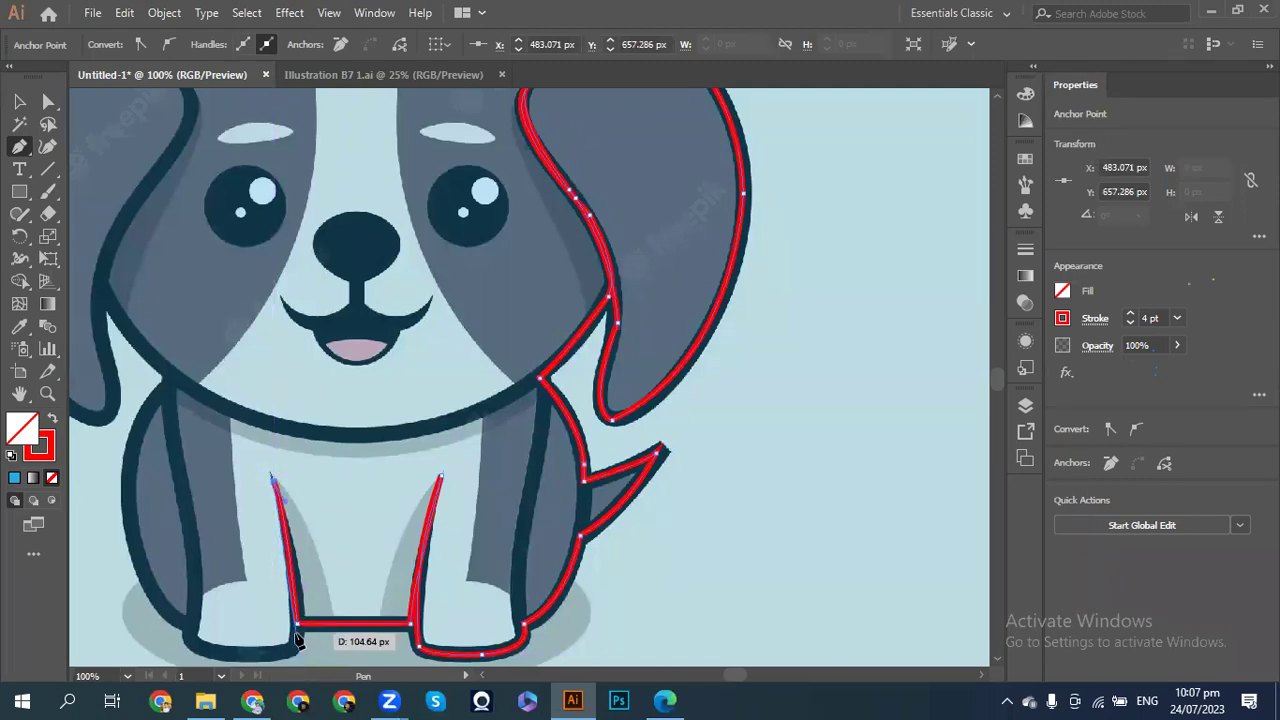
left_click_drag(295, 652, 281, 666)
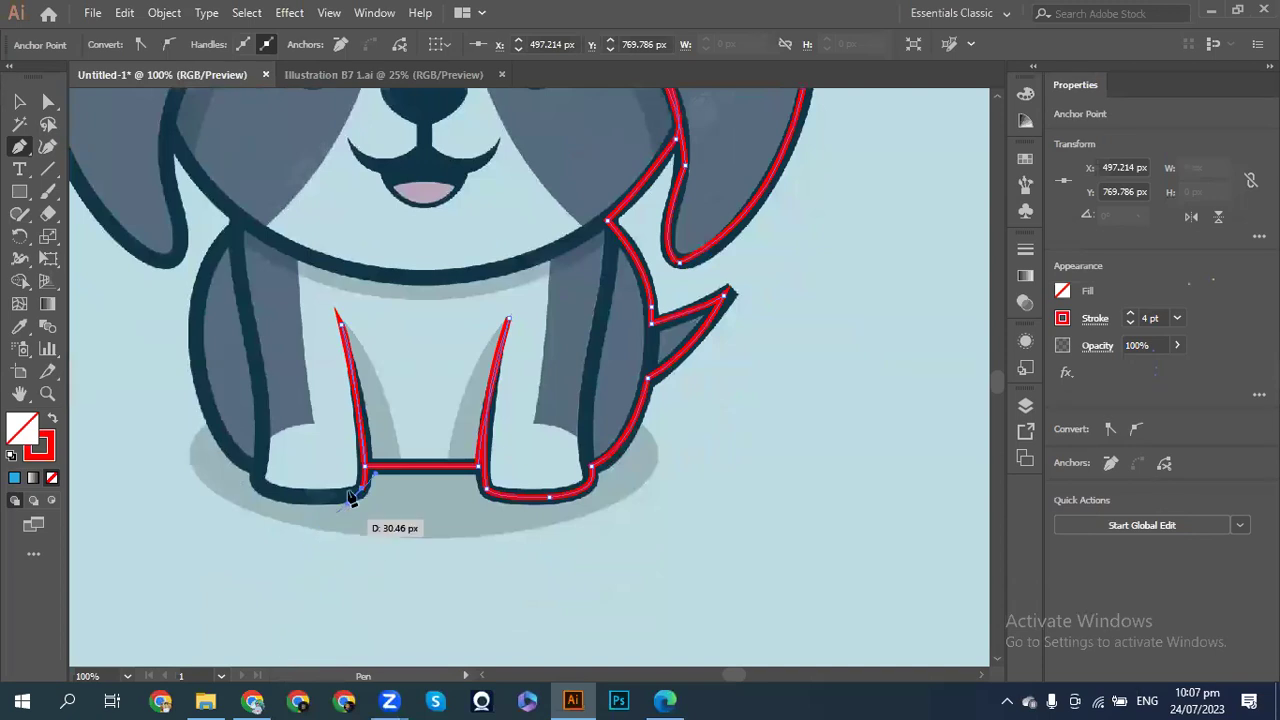
- Trace the left front paw through about X 431, Y 770 px and the body's left side up to the head
mouse_move(365, 490)
left_mouse_down()
mouse_move(260, 508)
mouse_move(286, 491)
mouse_move(260, 476)
mouse_move(289, 476)
mouse_move(260, 478)
left_mouse_up()
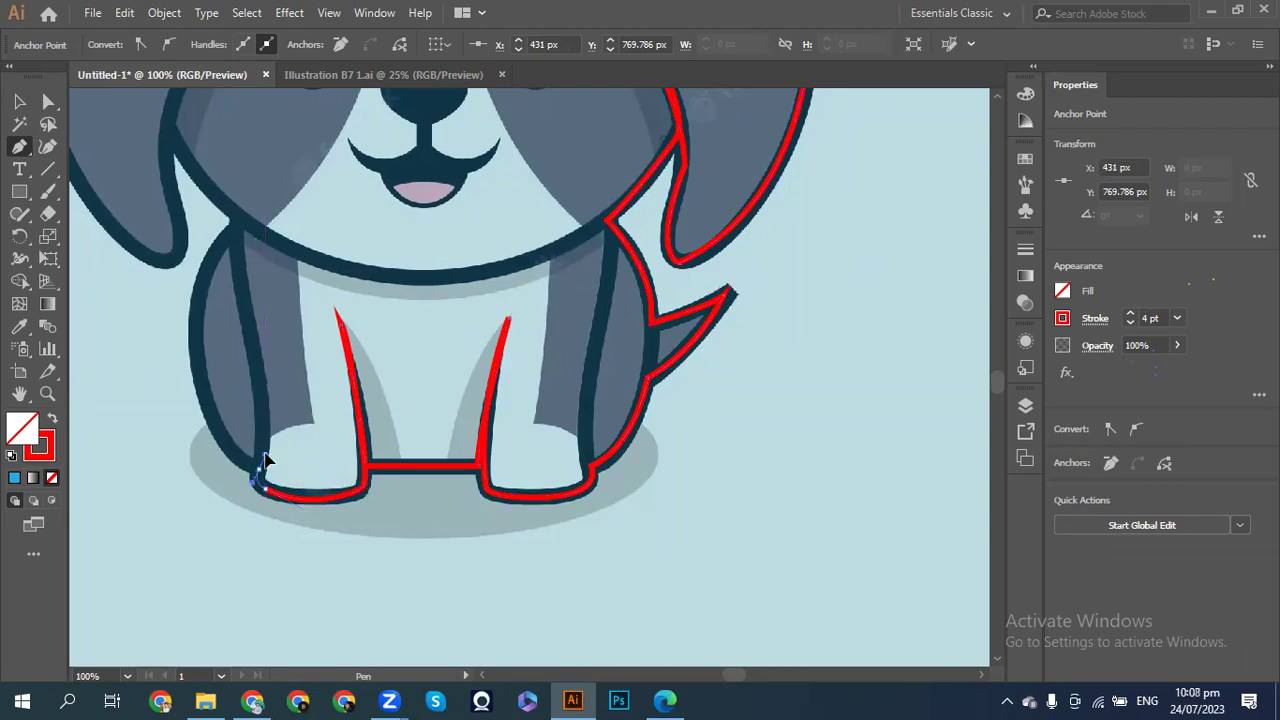
mouse_move(262, 462)
left_mouse_down()
mouse_move(258, 477)
mouse_move(237, 466)
mouse_move(211, 429)
mouse_move(185, 316)
left_mouse_up()
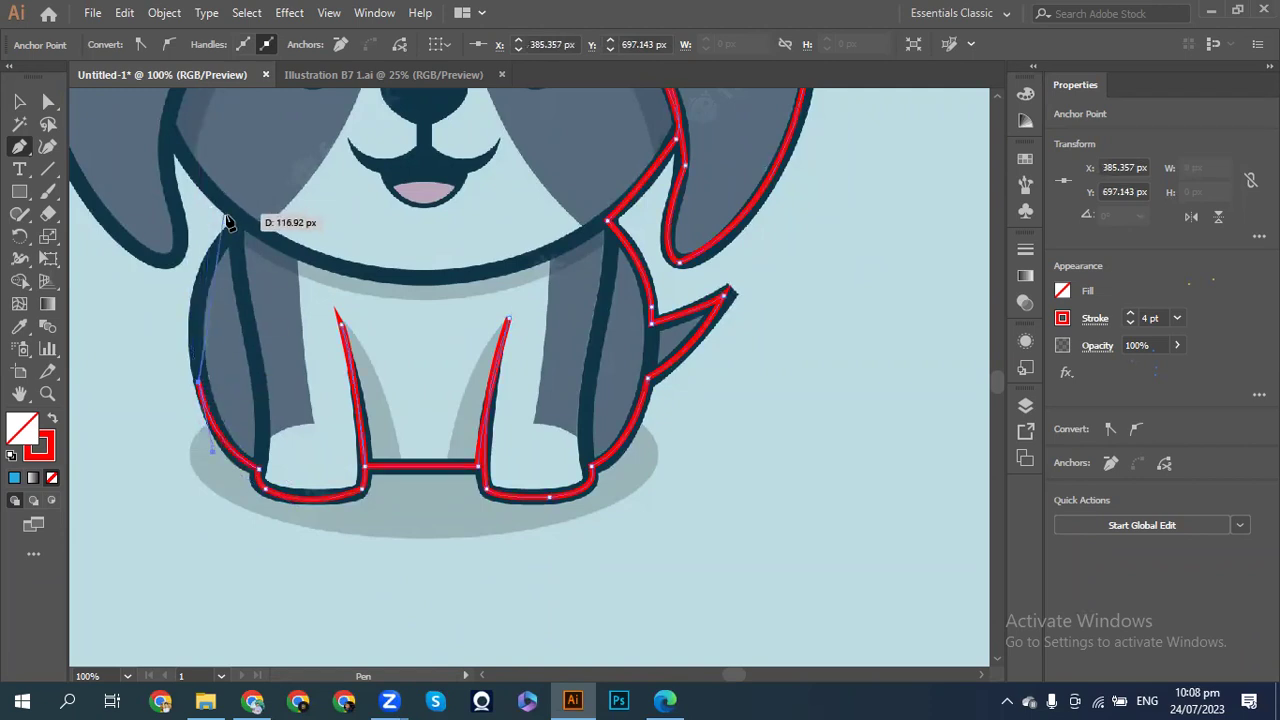
mouse_move(237, 229)
left_mouse_down()
mouse_move(280, 189)
mouse_move(302, 191)
left_mouse_up()
- Trace the left cheek edge to the ear at about X 364, Y 524 px and the ear's inner edge down to X 374, Y 596 px
mouse_move(237, 229)
left_mouse_down()
mouse_move(243, 205)
mouse_move(207, 190)
mouse_move(192, 175)
mouse_move(238, 212)
mouse_move(171, 134)
mouse_move(187, 187)
mouse_move(170, 203)
mouse_move(171, 192)
mouse_move(184, 312)
left_mouse_up()
scroll(174, 140, "up", 2)
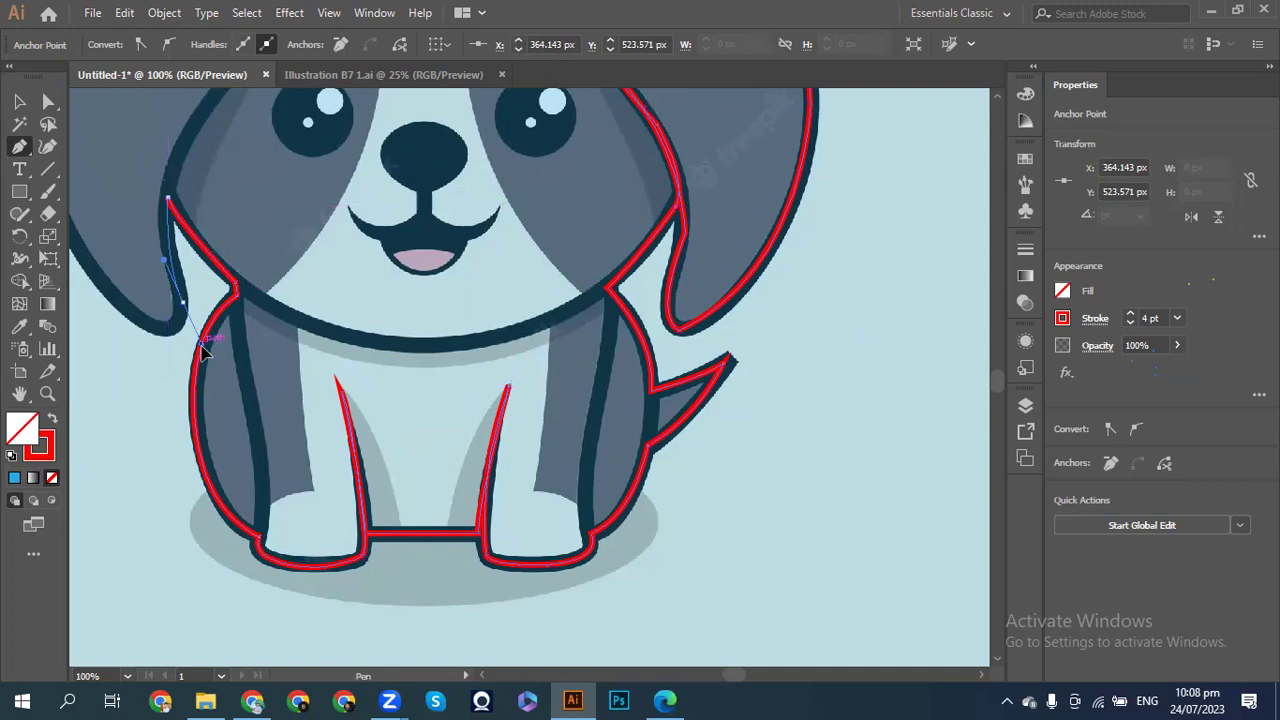
left_click_drag(206, 357, 183, 305)
- Trace around the left ear's tip and up its outer edge to X 273.5, Y 449 px, and remove the outgoing handle
scroll(181, 302, "down", 1)
scroll(181, 302, "left", 2)
scroll(181, 302, "up", 2)
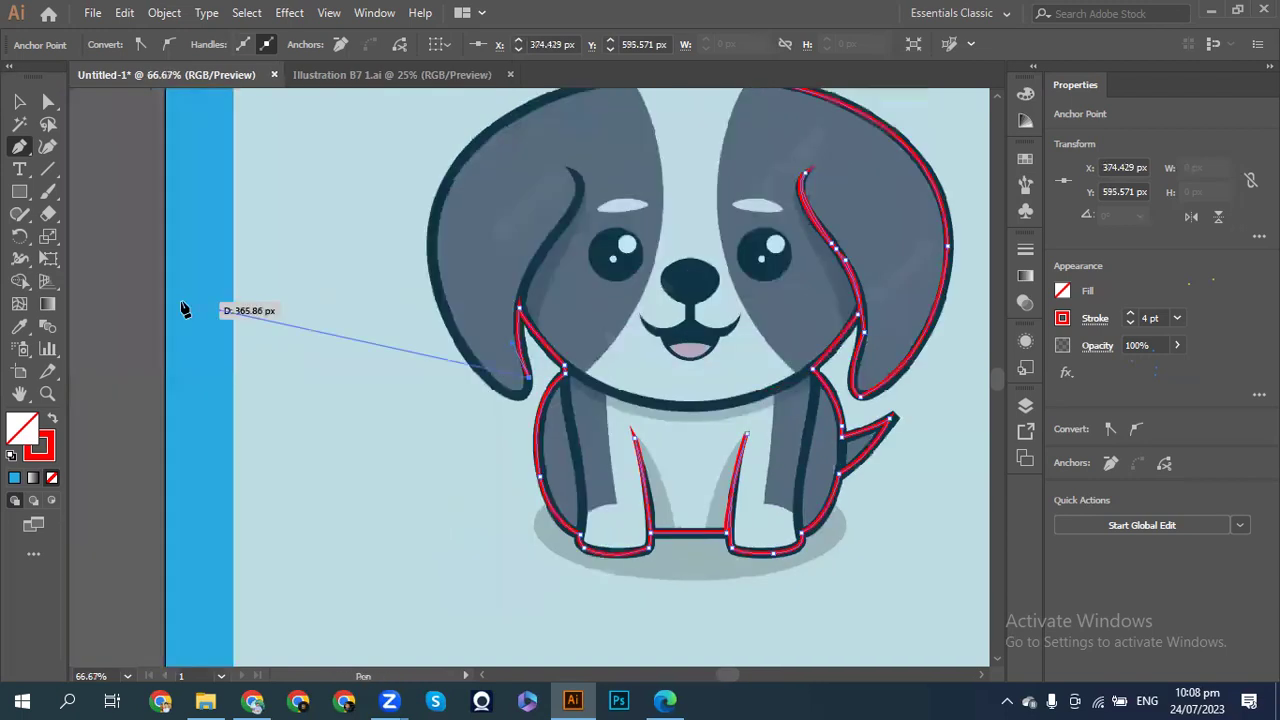
mouse_move(510, 398)
left_mouse_down()
mouse_move(488, 387)
mouse_move(509, 349)
mouse_move(400, 240)
mouse_move(432, 243)
mouse_move(431, 160)
mouse_move(447, 156)
mouse_move(431, 135)
mouse_move(450, 118)
mouse_move(430, 116)
left_mouse_up()
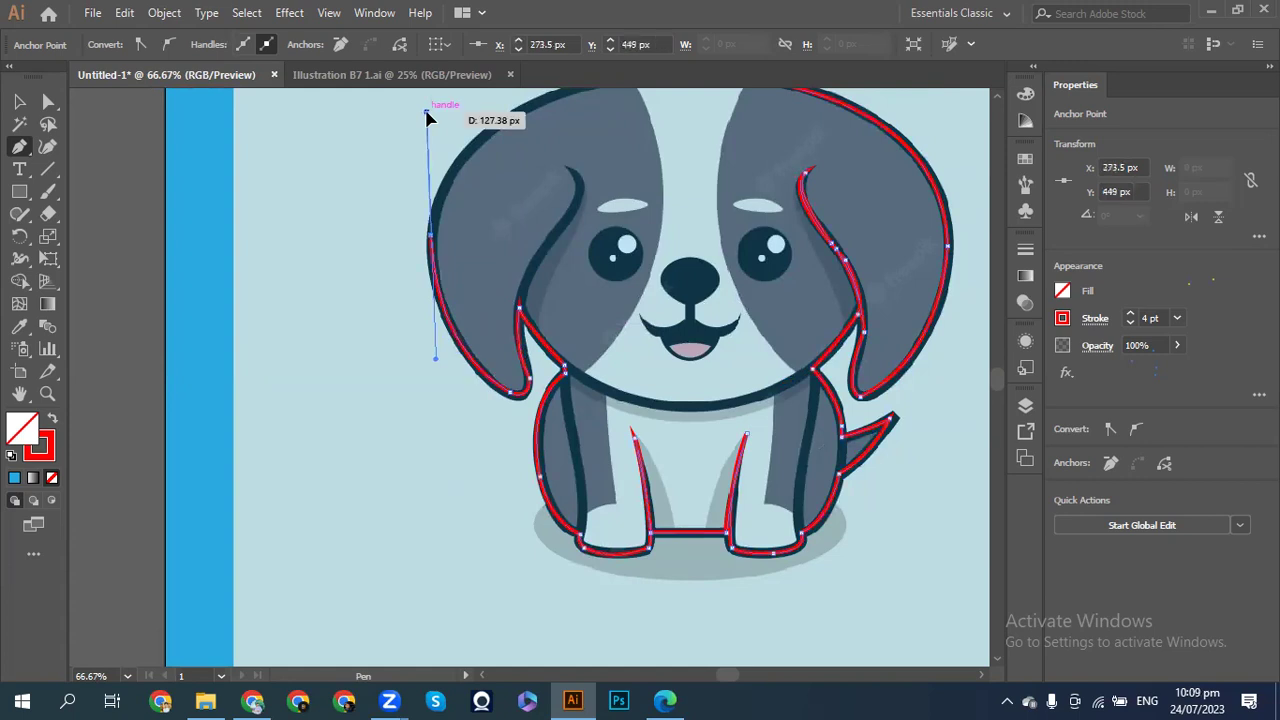
left_click(431, 237)
- Close the outline with a curved segment from the left ear to the head's top anchor at X 540, Y 282 px
scroll(440, 235, "right", 2)
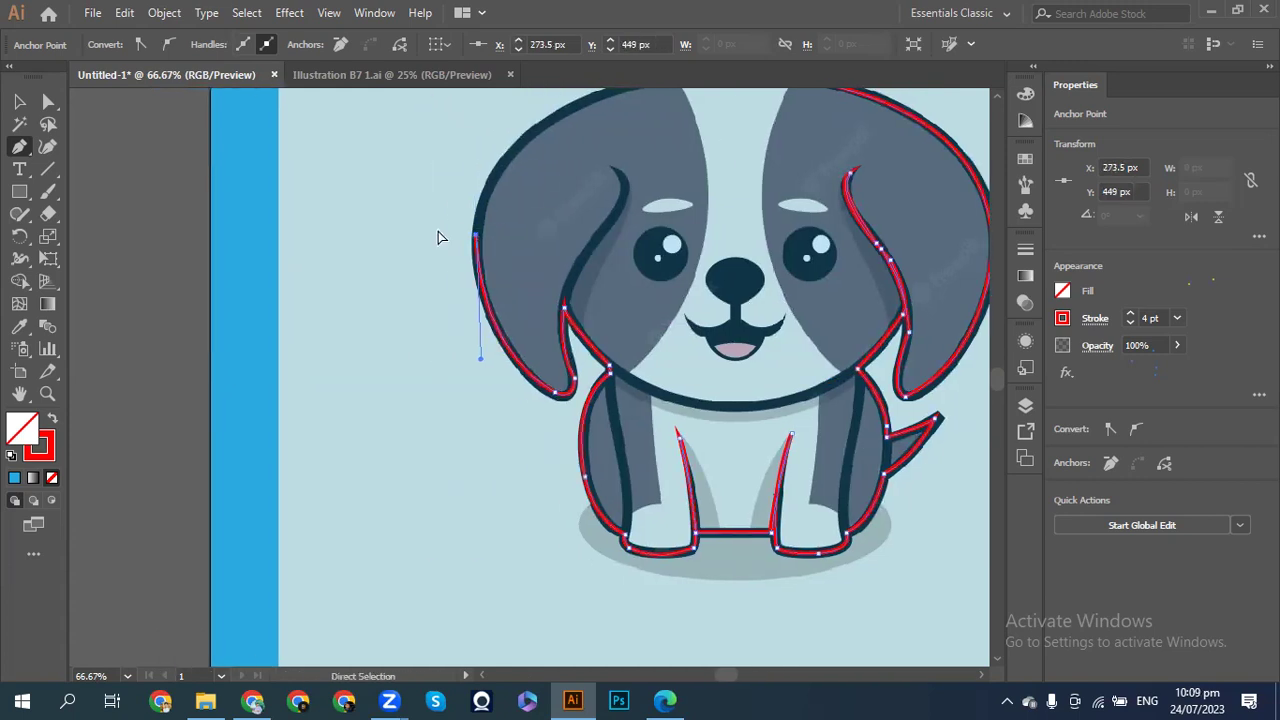
scroll(438, 237, "right", 1)
scroll(440, 237, "up", 3)
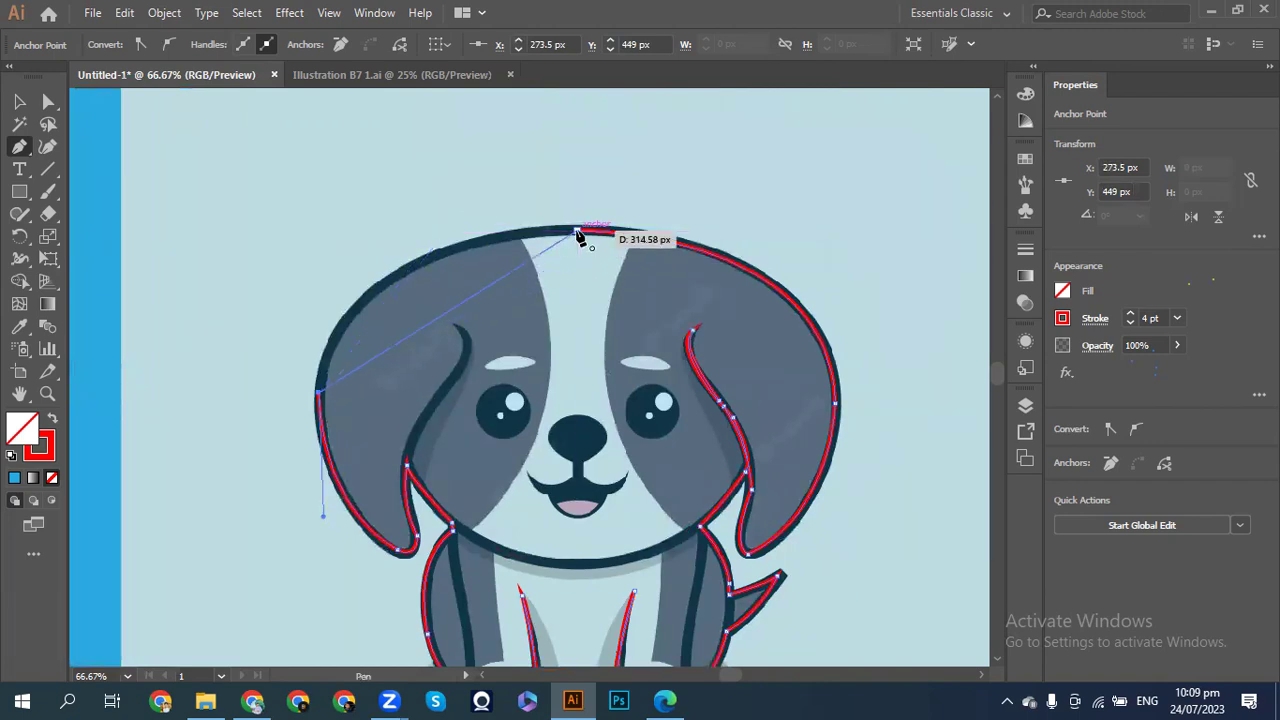
left_click_drag(578, 234, 829, 234)
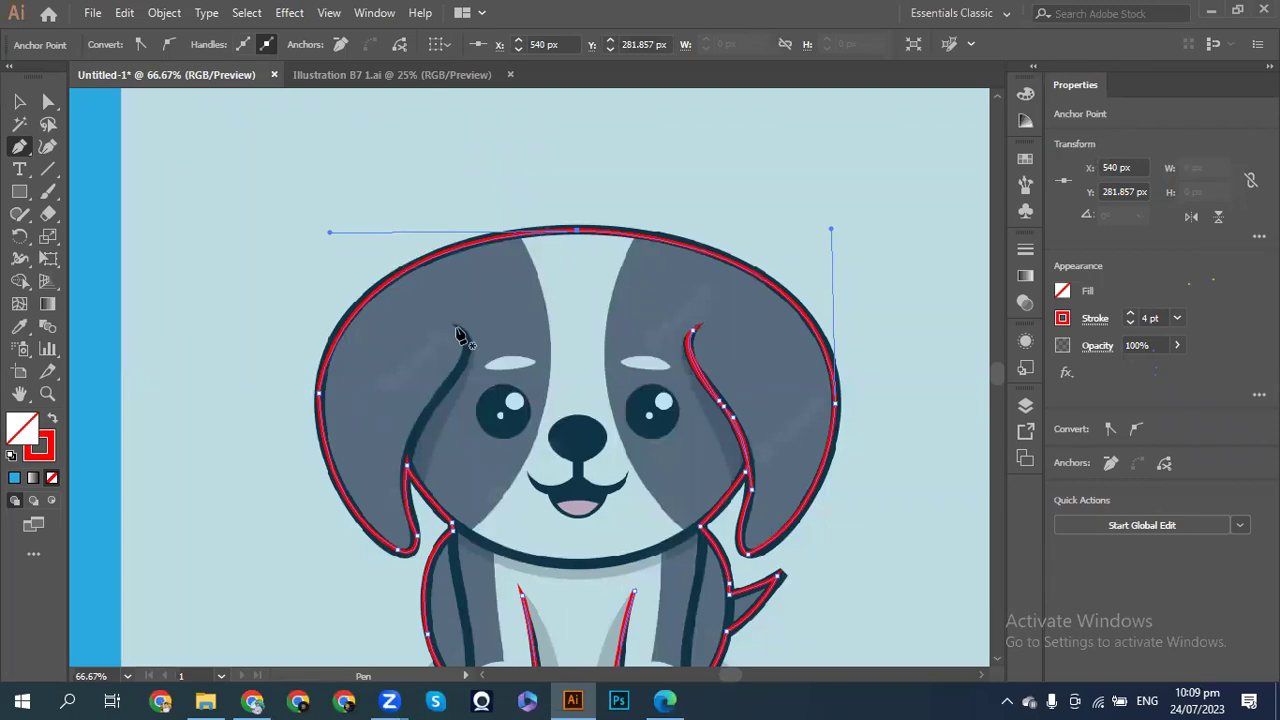
- Trace the left ear's fold line as a separate curved path and nudge its lower anchor to about X 363, Y 523.5 px
left_click_drag(462, 360, 425, 503)
key("Right")
key("Down")
key("Down")
key("Down")
key("Left")
key("Left")
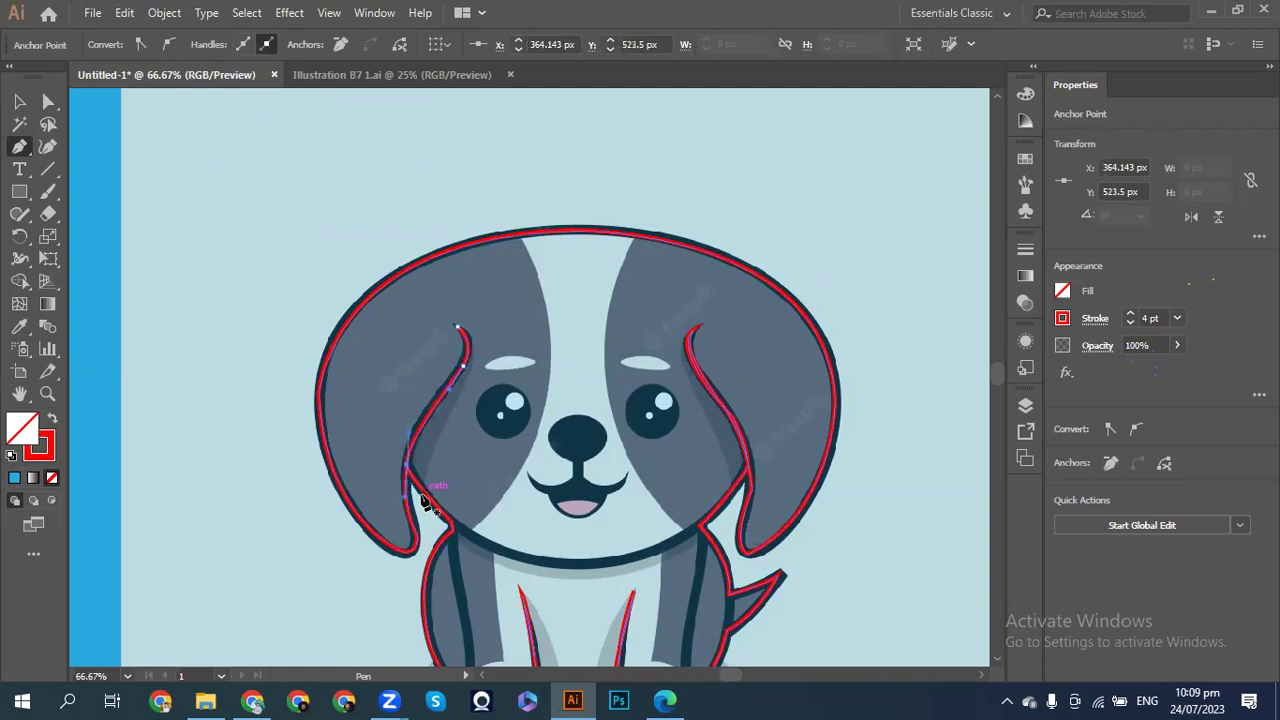
key("Left")
key("Right")
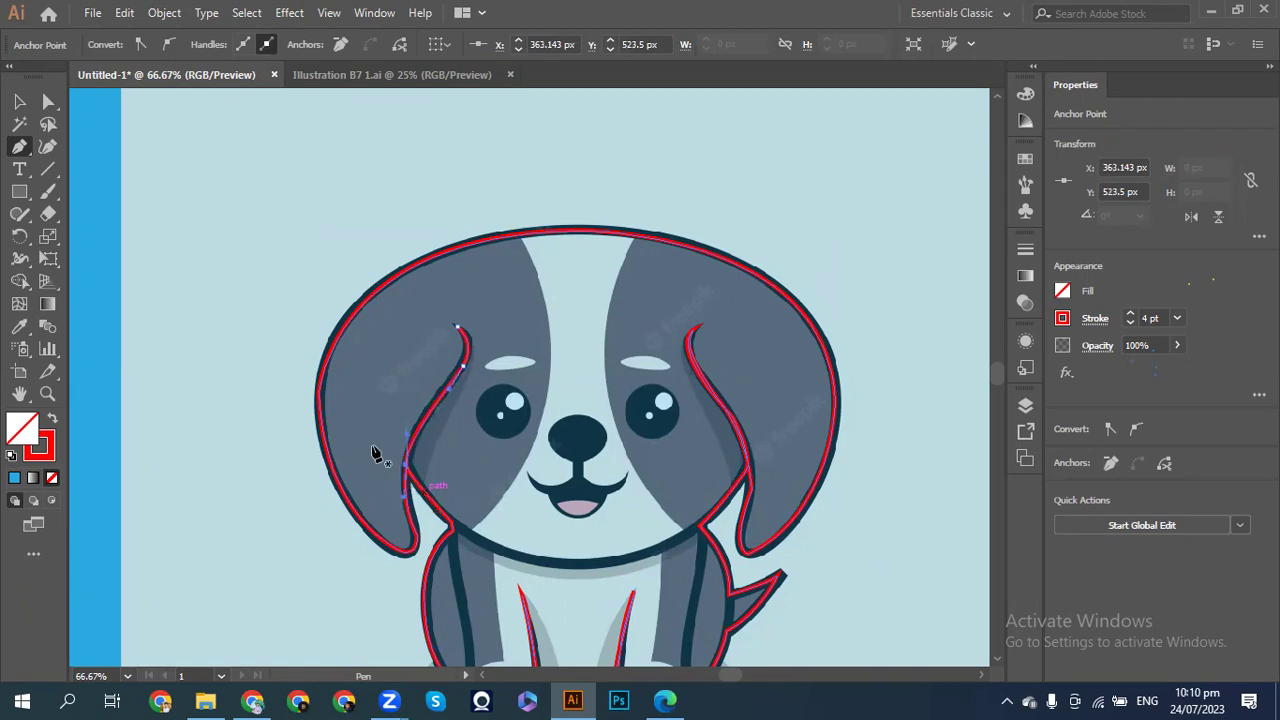
- Deselect the left ear's fold path and inspect the traced fold lines of both ears up close
left_click(17, 103)
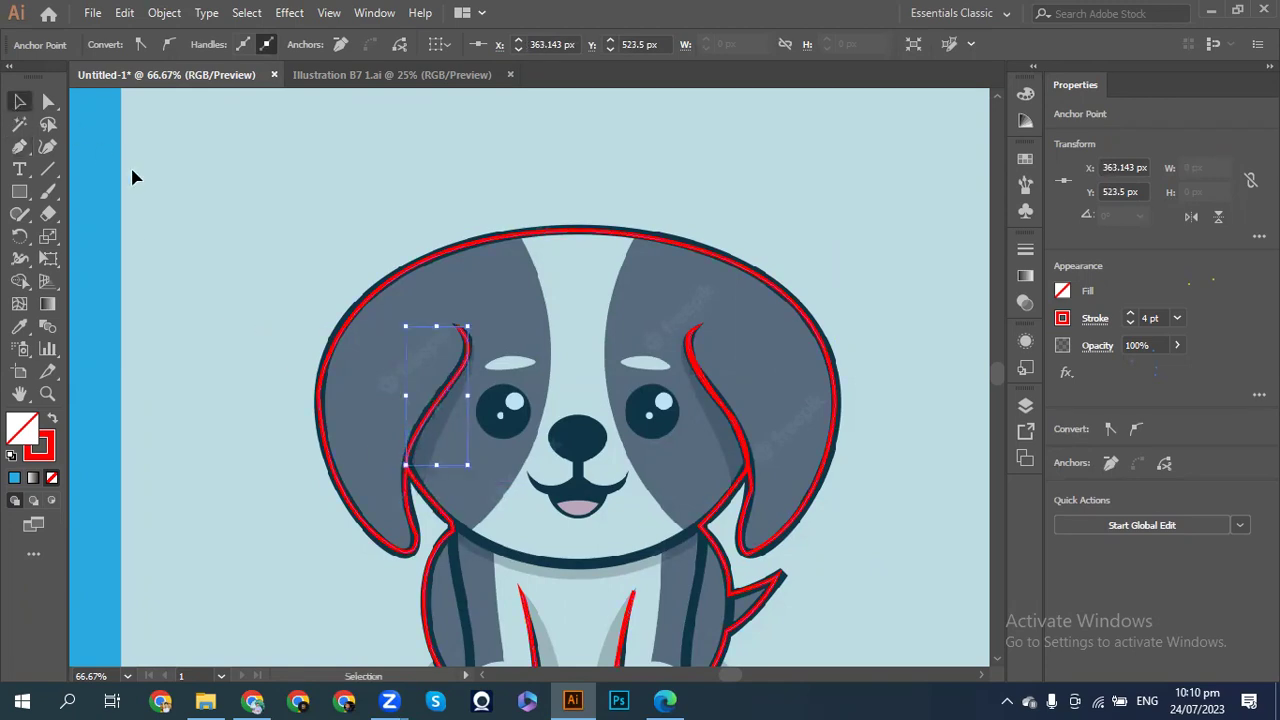
left_click(189, 214)
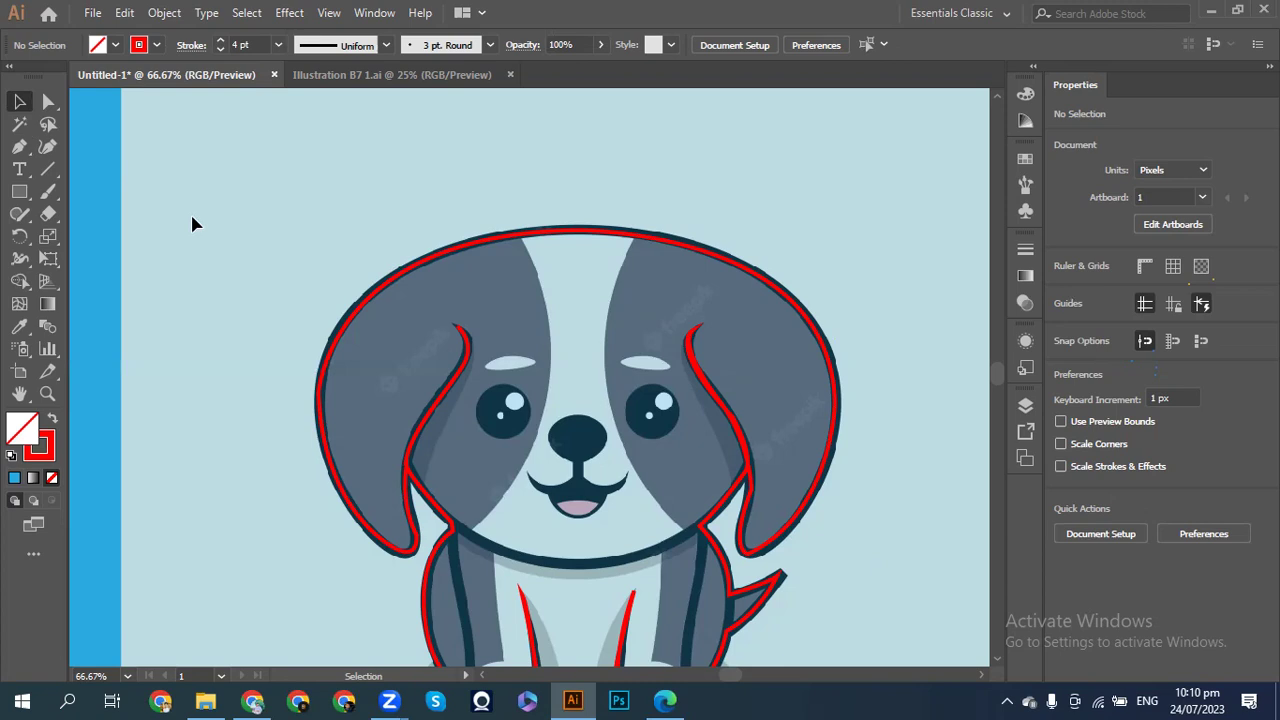
key("ctrl+equal")
key("ctrl+equal")
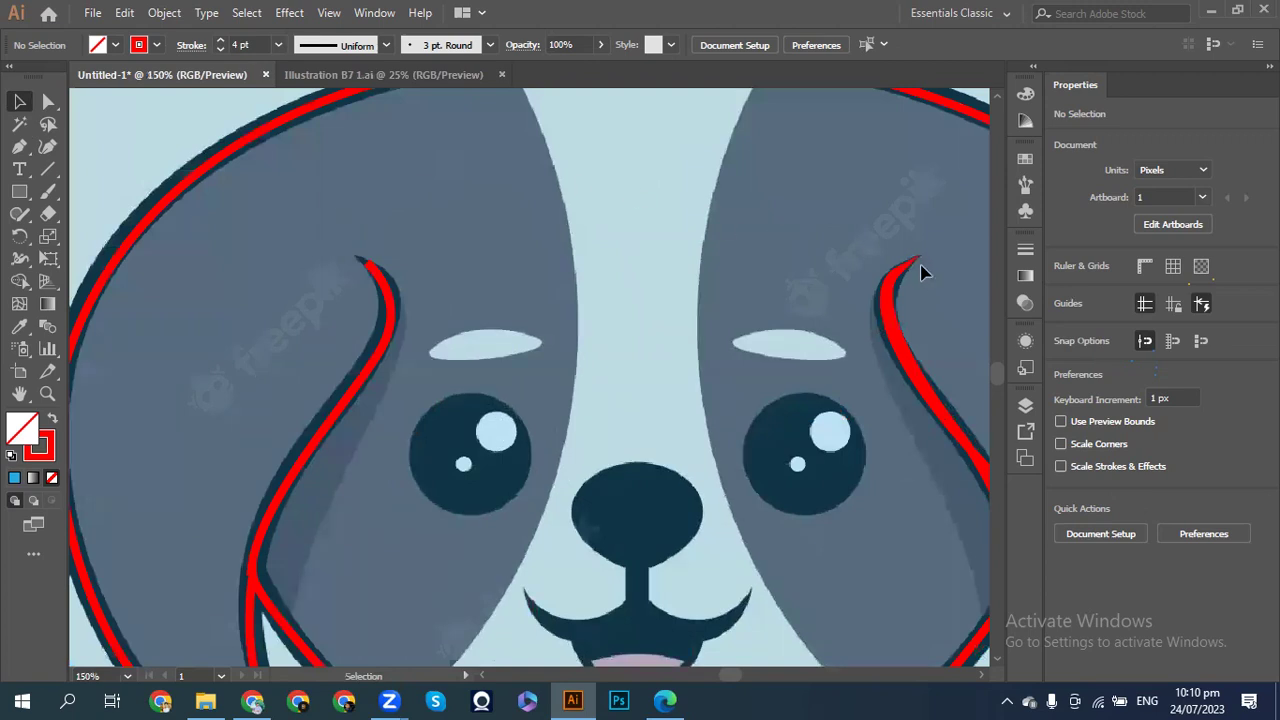
- Browse the arrowhead styles available for the stroke of the left ear's fold path
left_click(383, 283)
left_click(1093, 320)
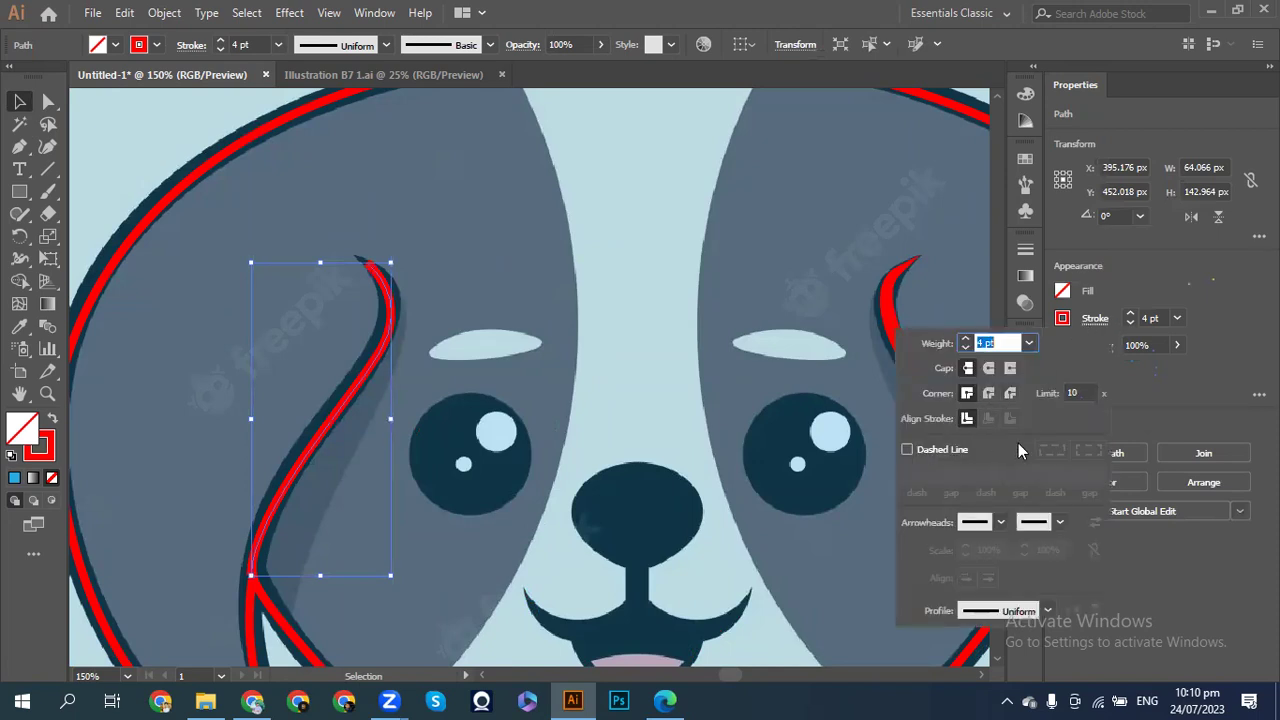
left_click(1059, 524)
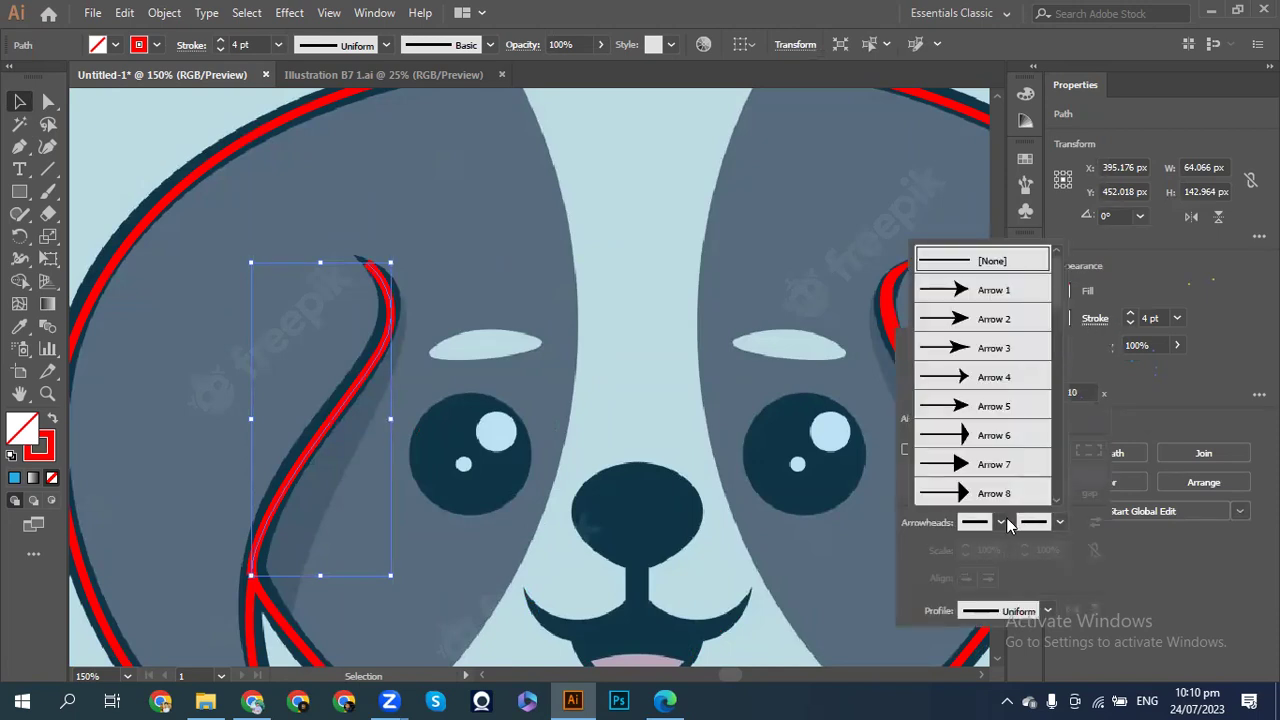
scroll(982, 350, "down", 5)
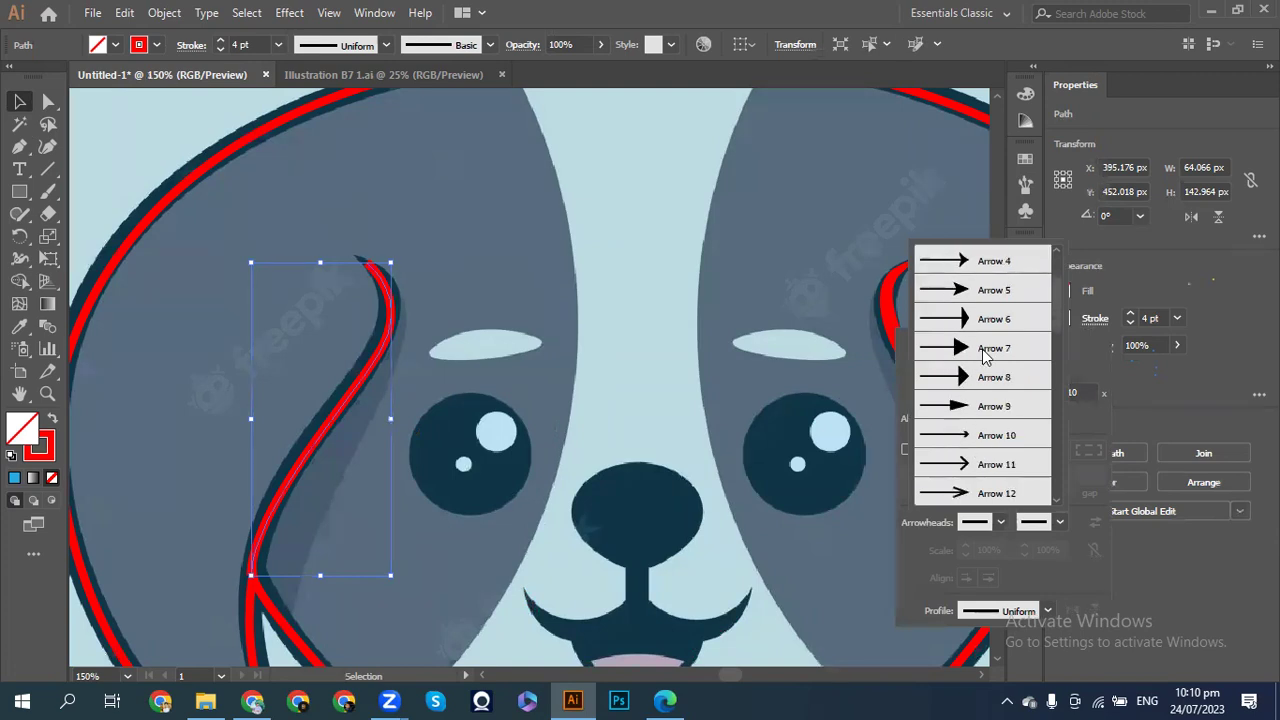
scroll(984, 356, "down", 8)
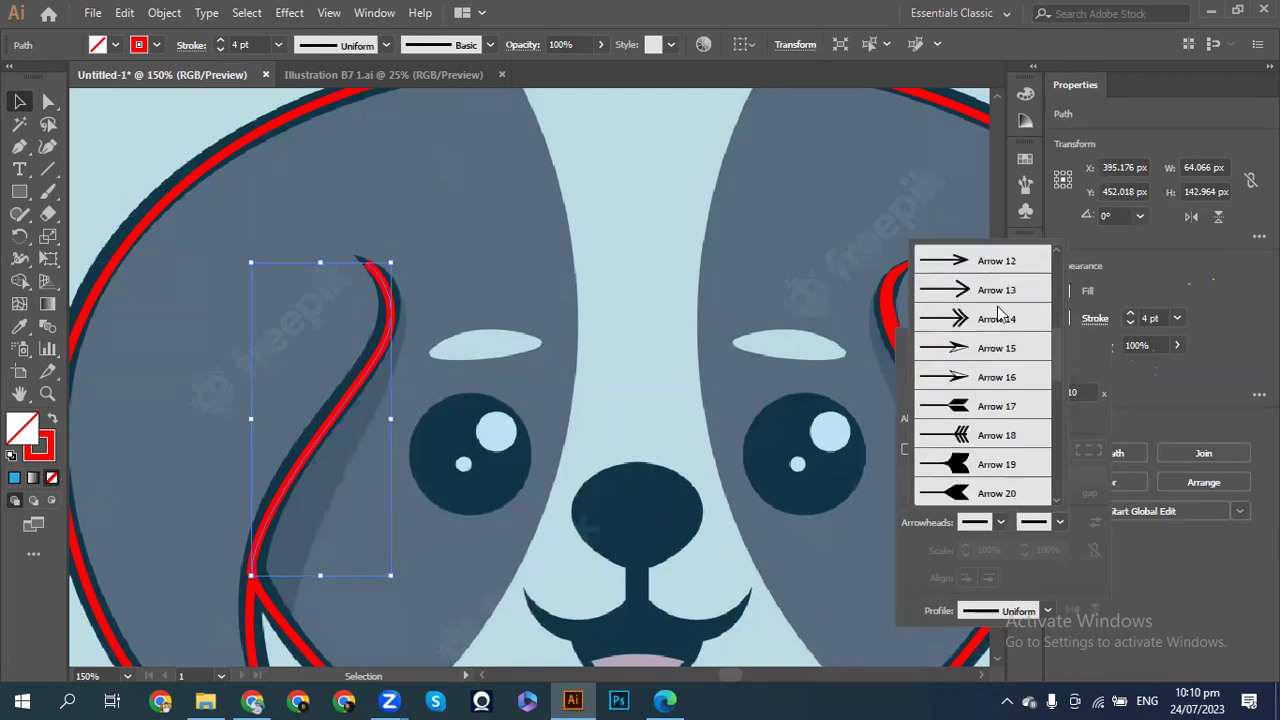
scroll(998, 316, "down", 7)
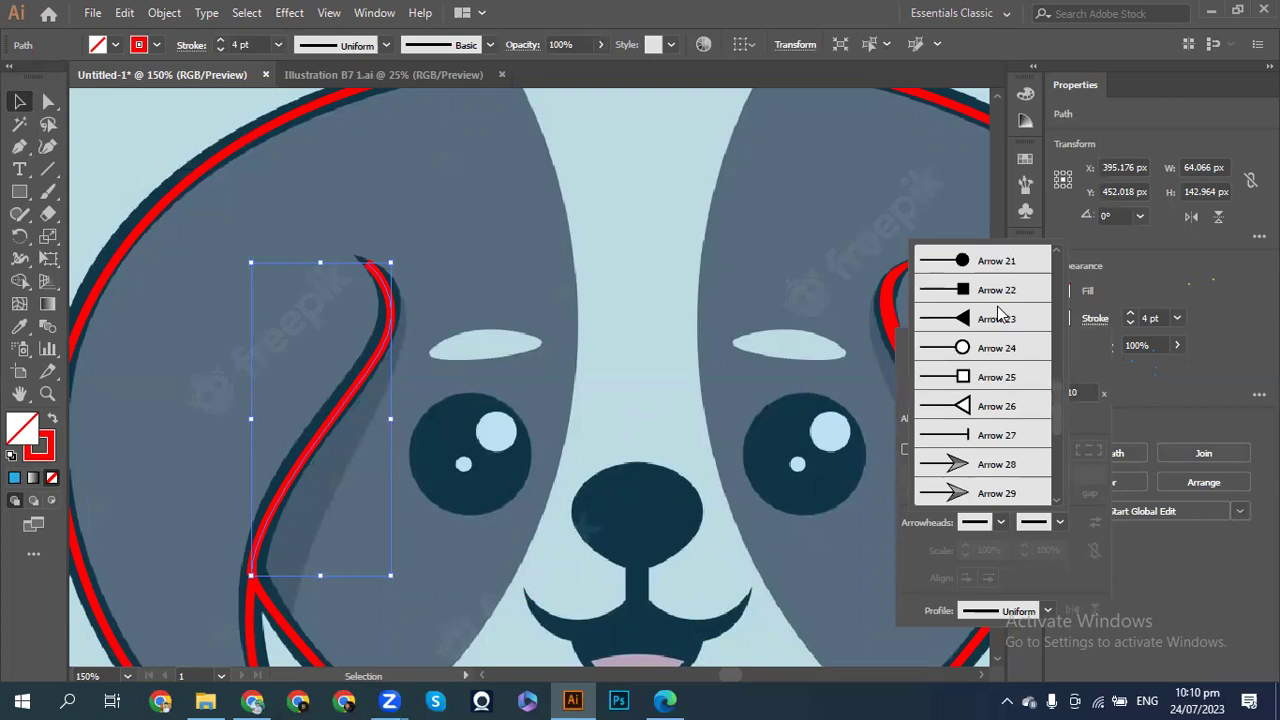
scroll(998, 316, "down", 7)
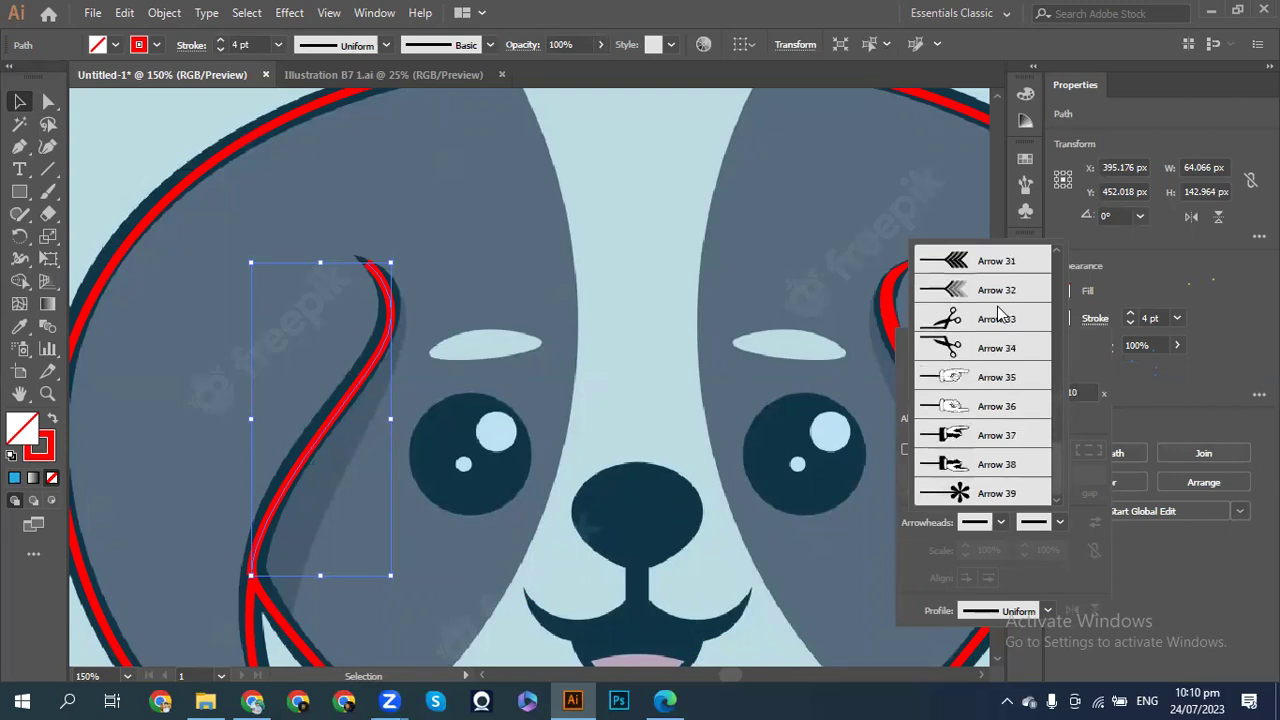
- Apply the tapered Width Profile 4 flipped along the left ear's fold path, and shift the path to X 396.176 px
left_click(1046, 614)
left_click(1047, 612)
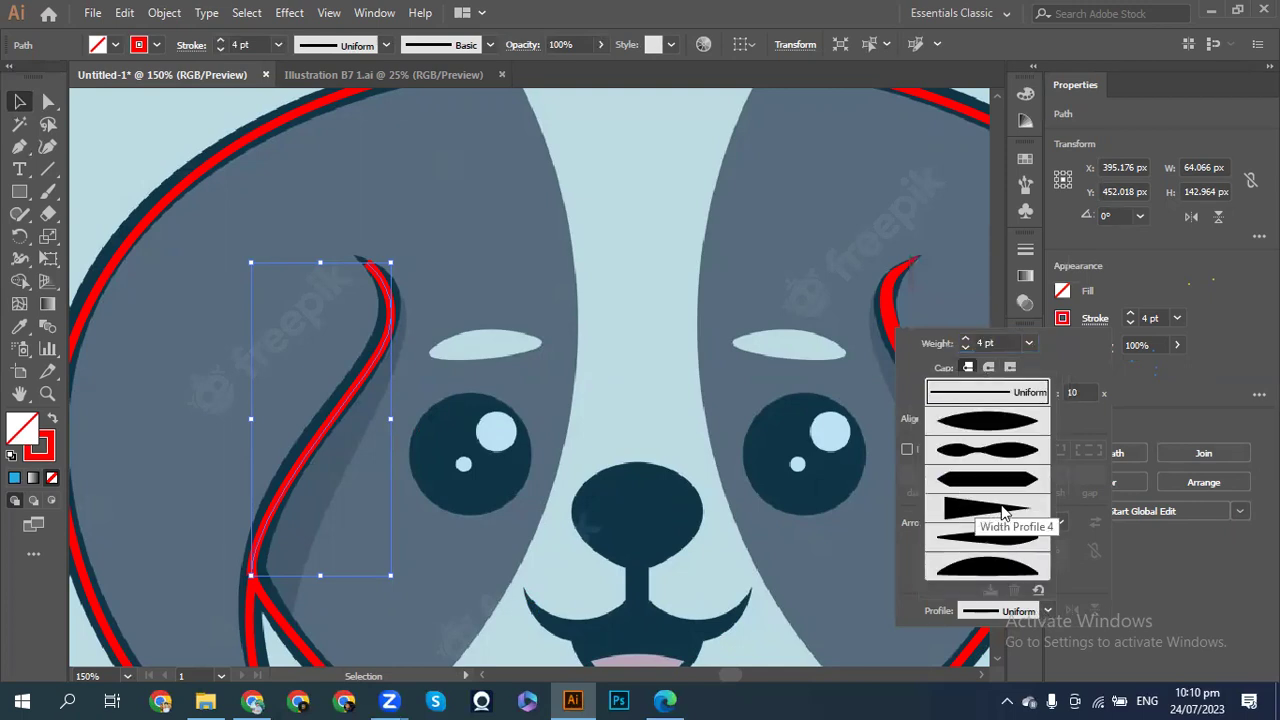
left_click(1002, 510)
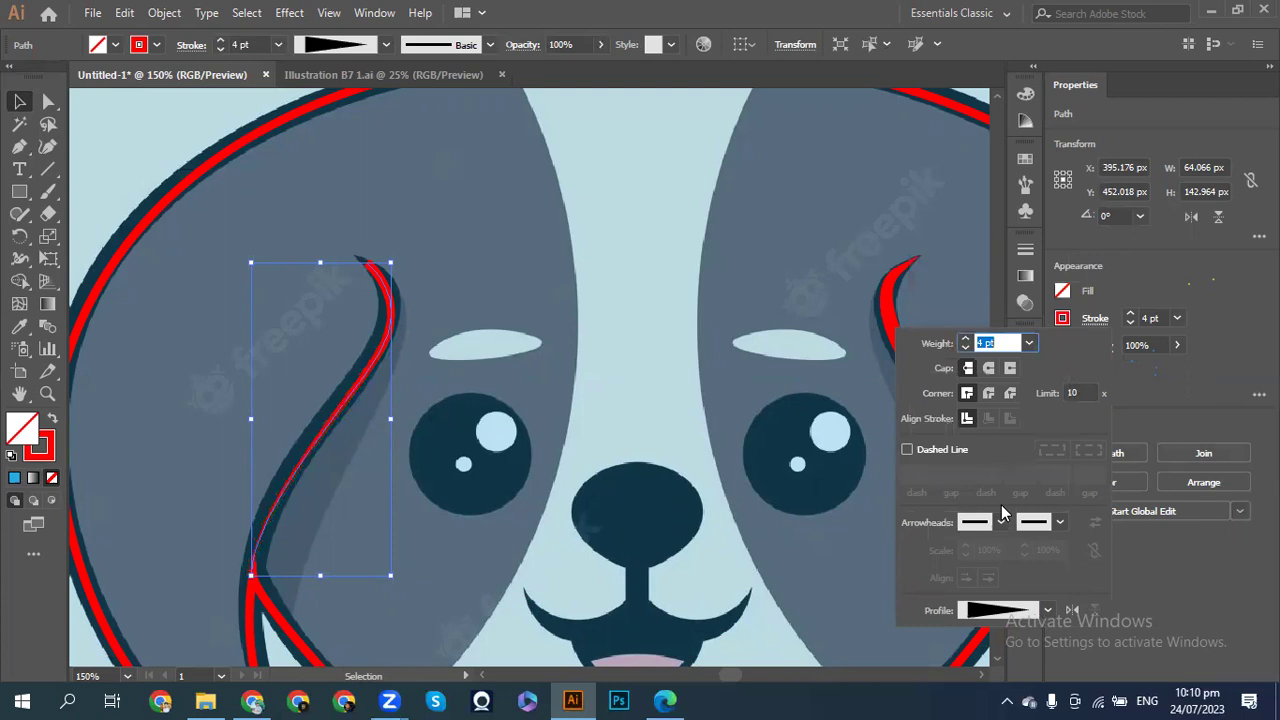
left_click(1047, 611)
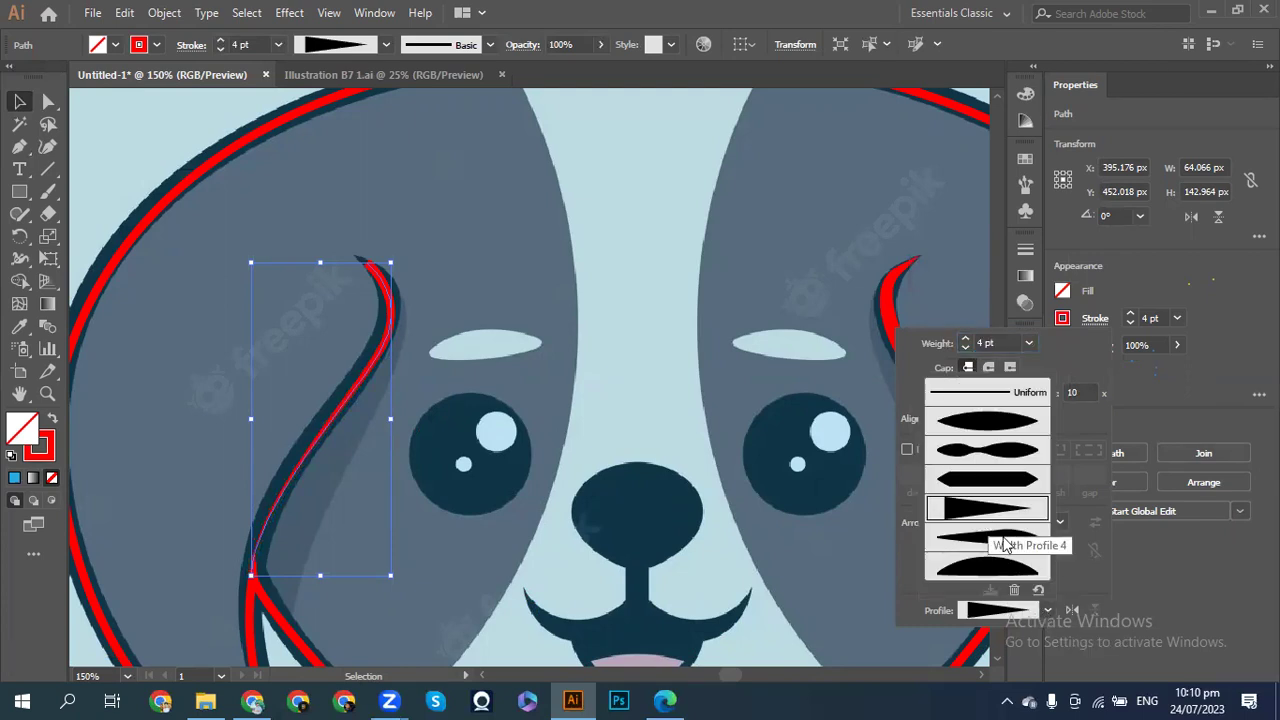
left_click(1083, 613)
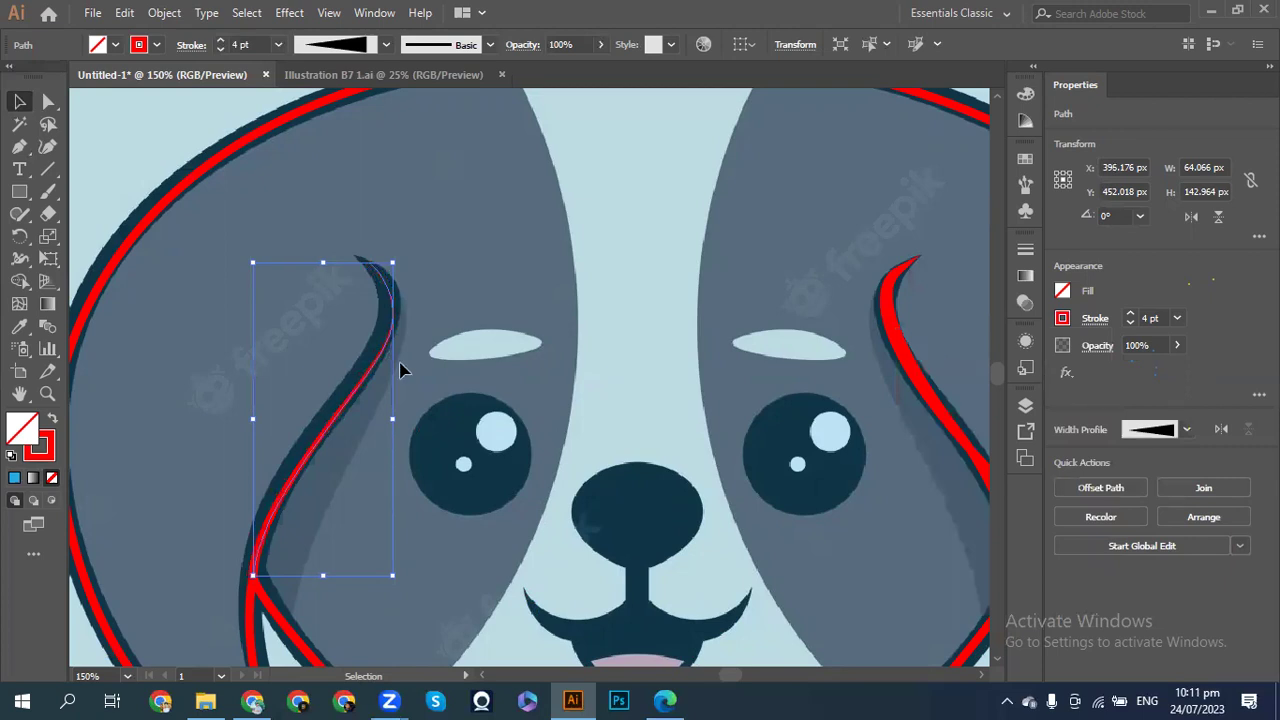
left_click(127, 165)
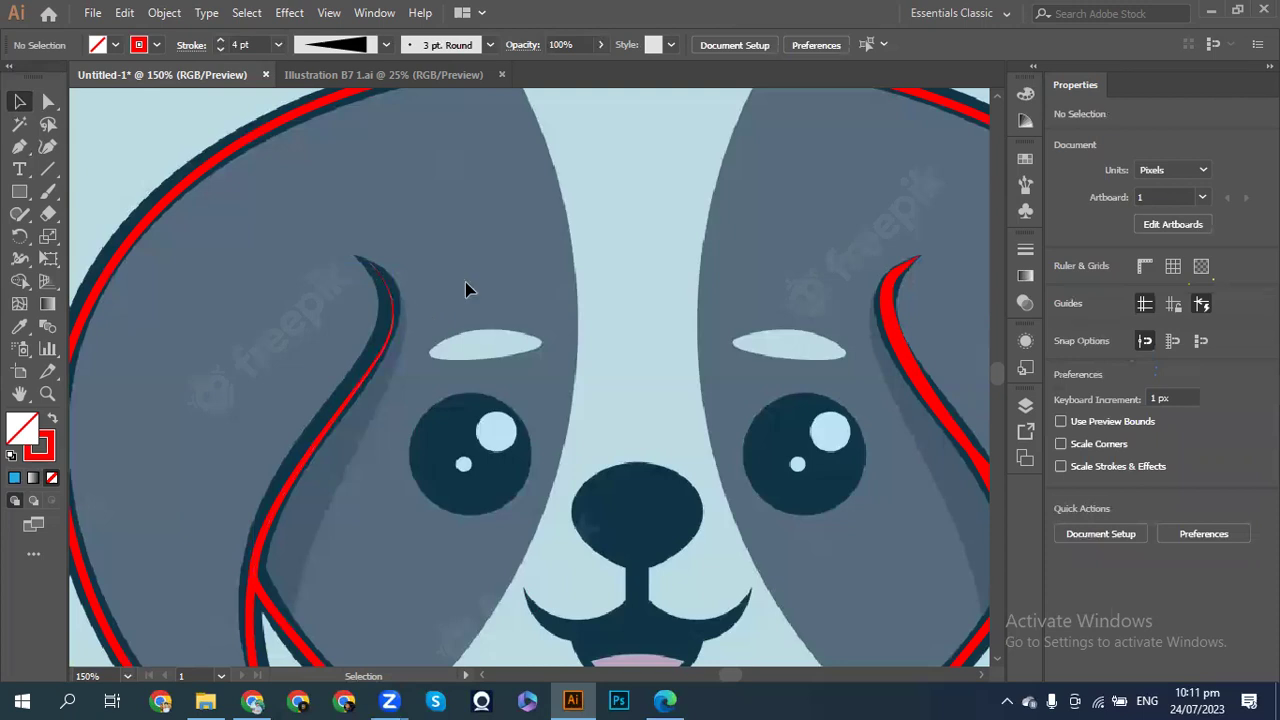
- Try to send the dog's traced main outline path to the back
key("ctrl+minus")
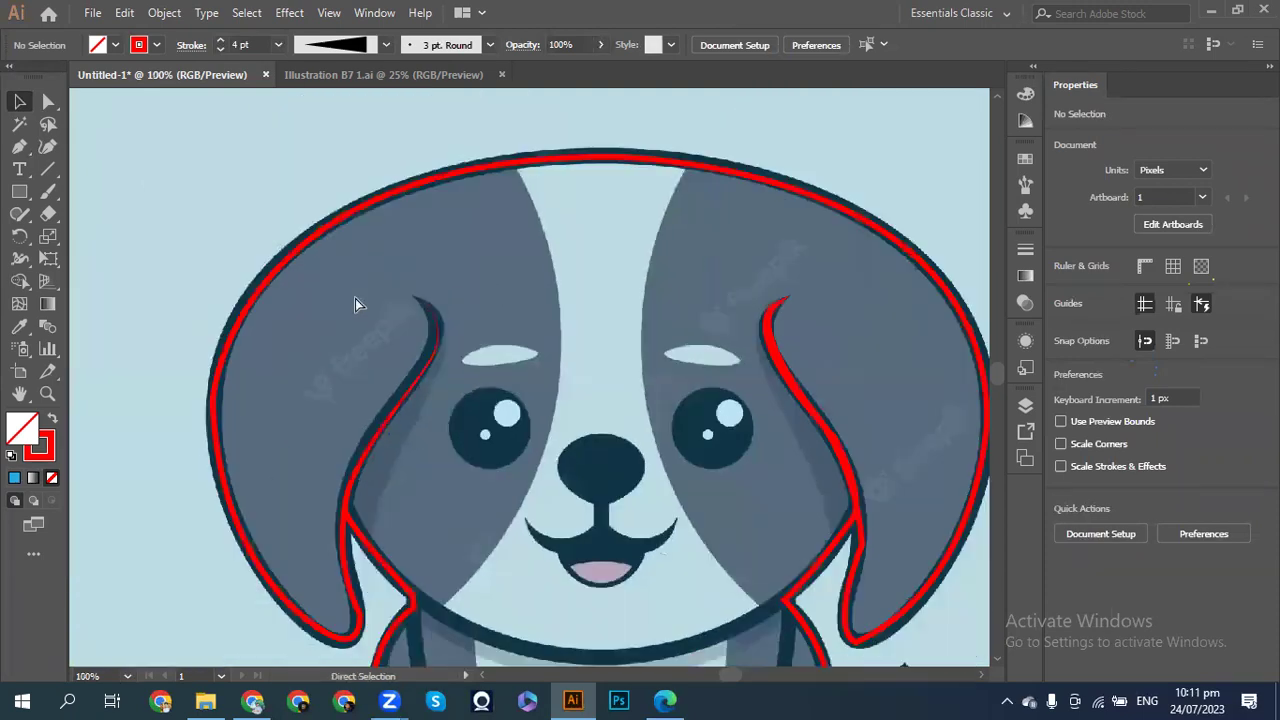
key("ctrl+minus")
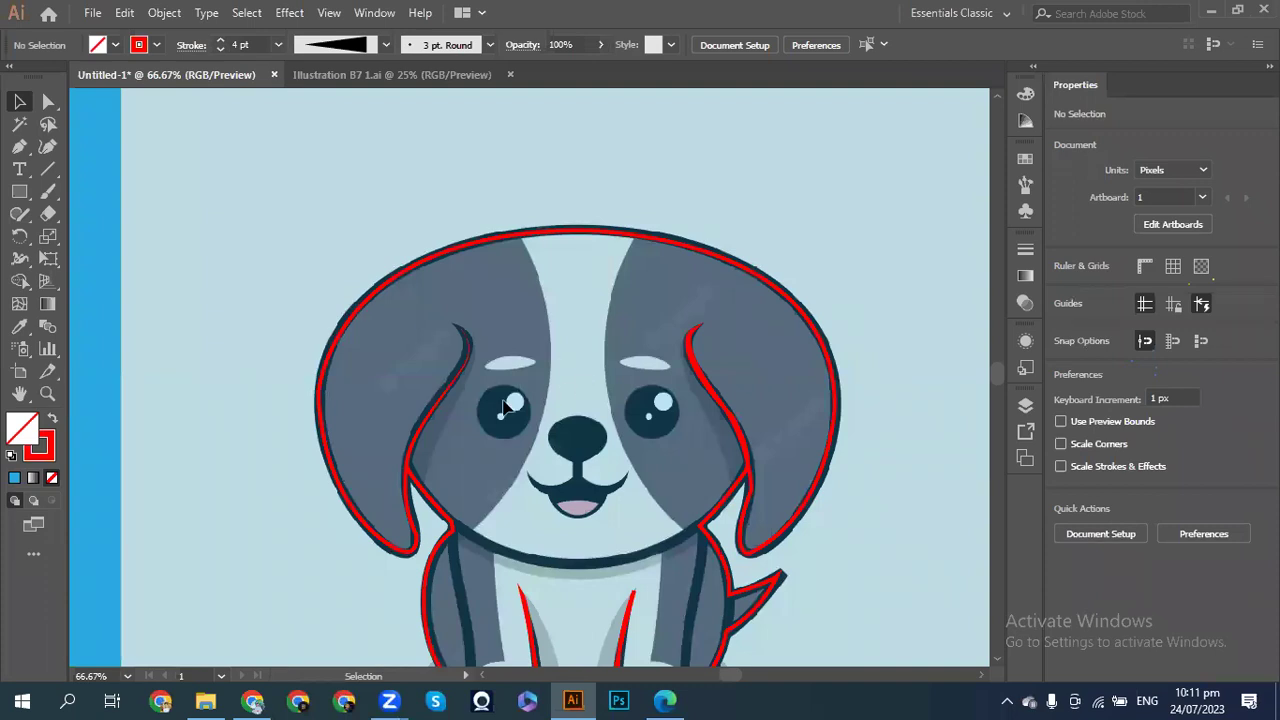
scroll(536, 422, "down", 3)
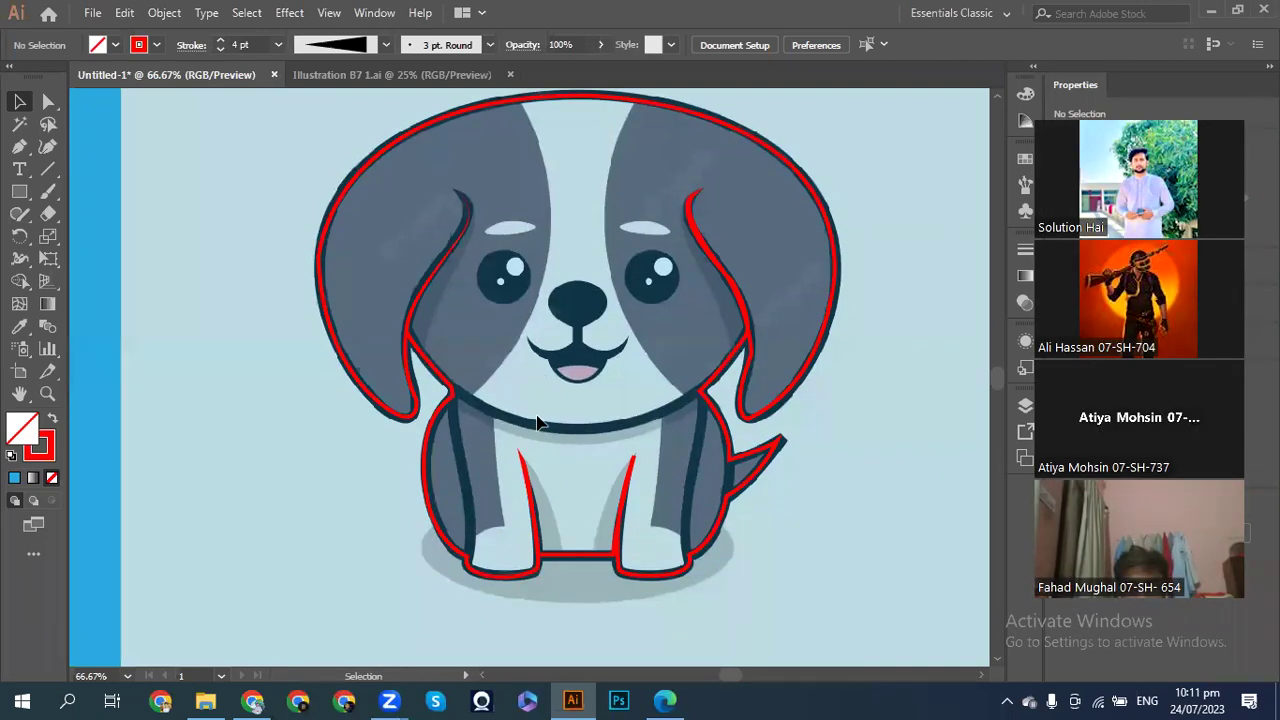
scroll(536, 422, "down", 2)
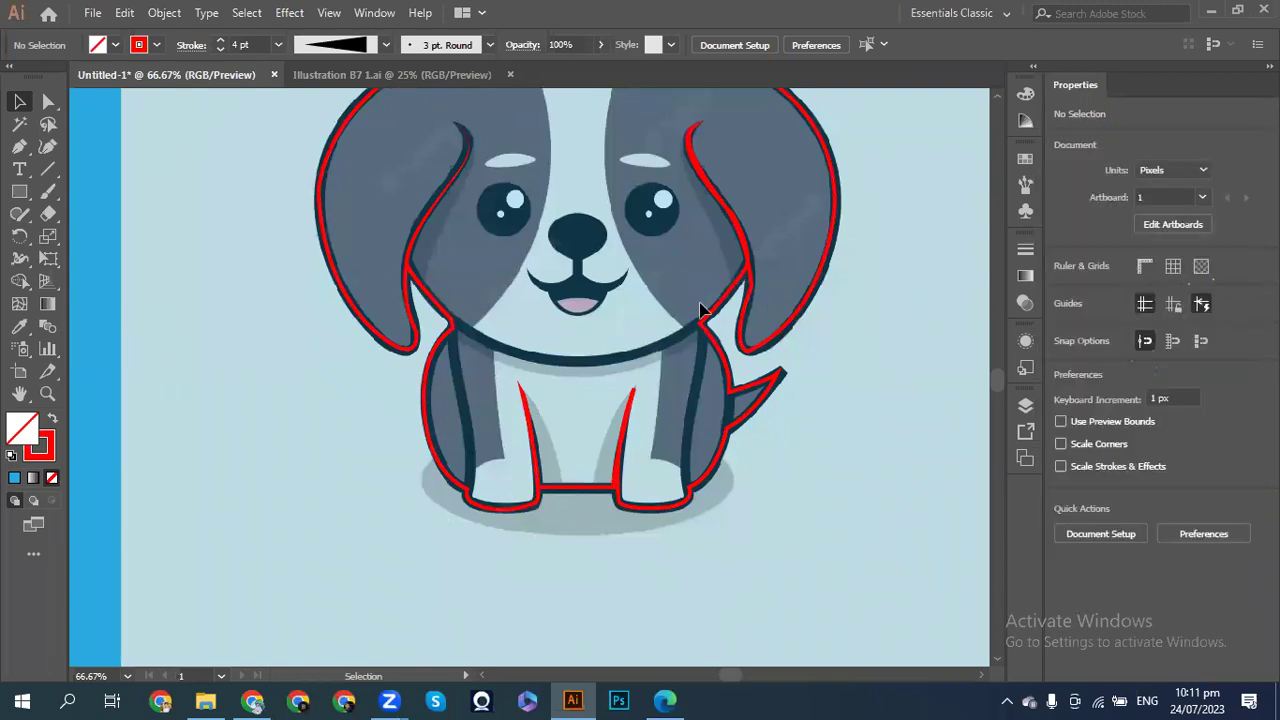
scroll(686, 299, "up", 3)
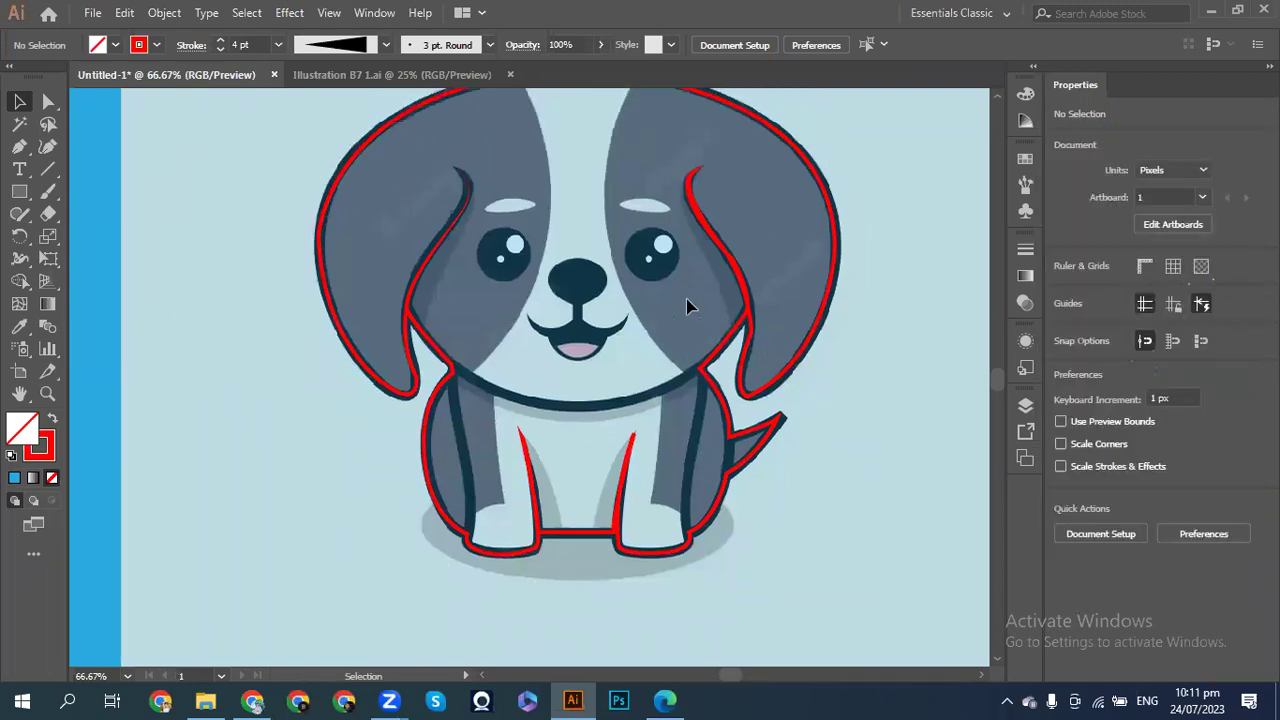
scroll(686, 305, "up", 1)
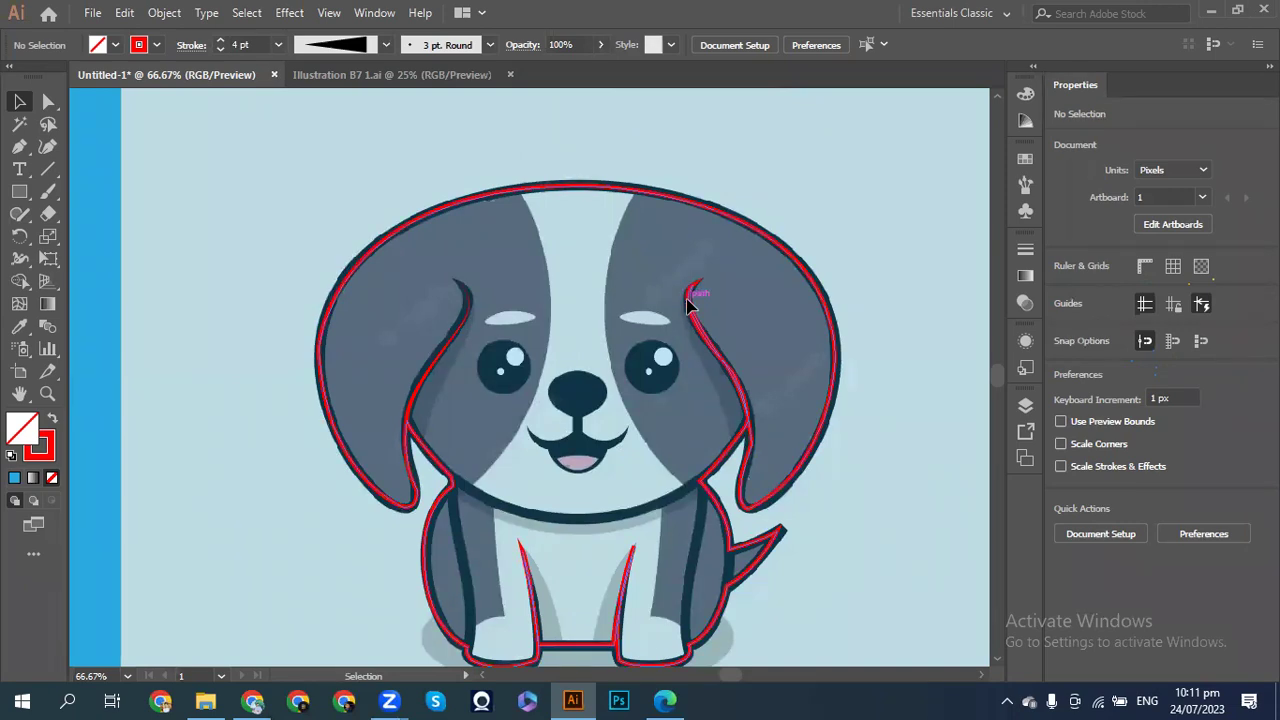
left_click(552, 190)
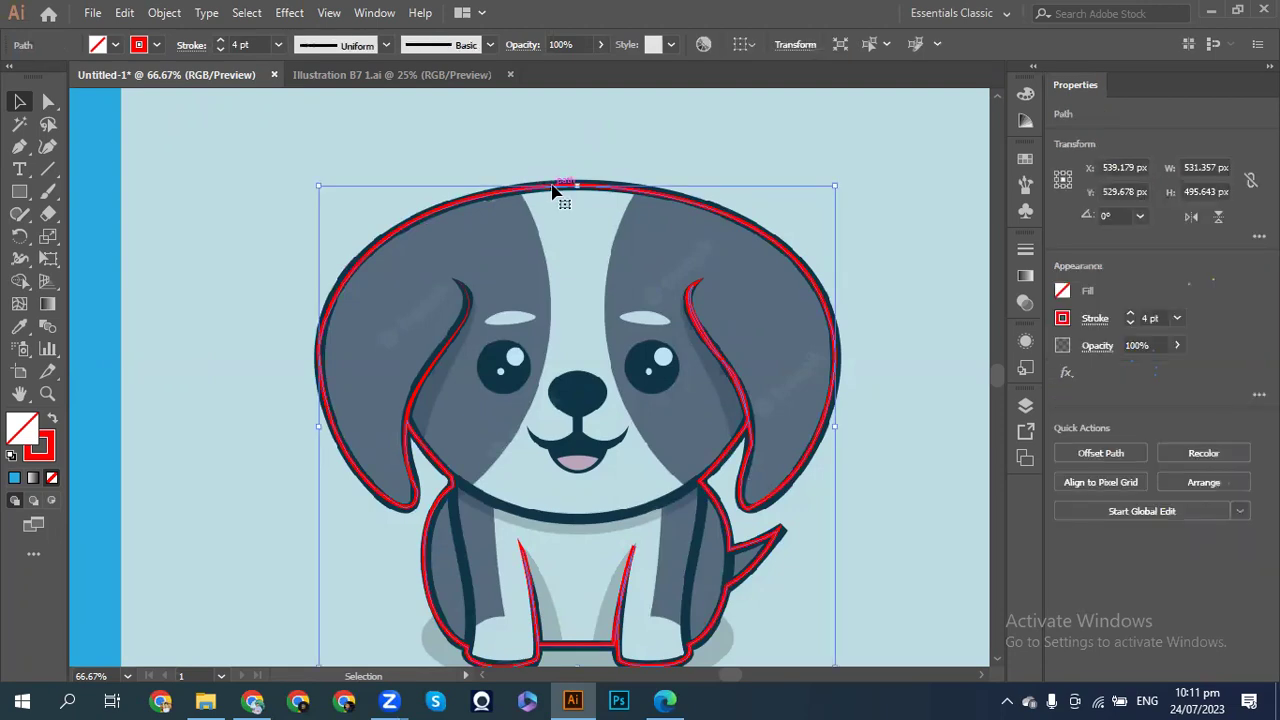
right_click(552, 190)
mouse_move(651, 480)
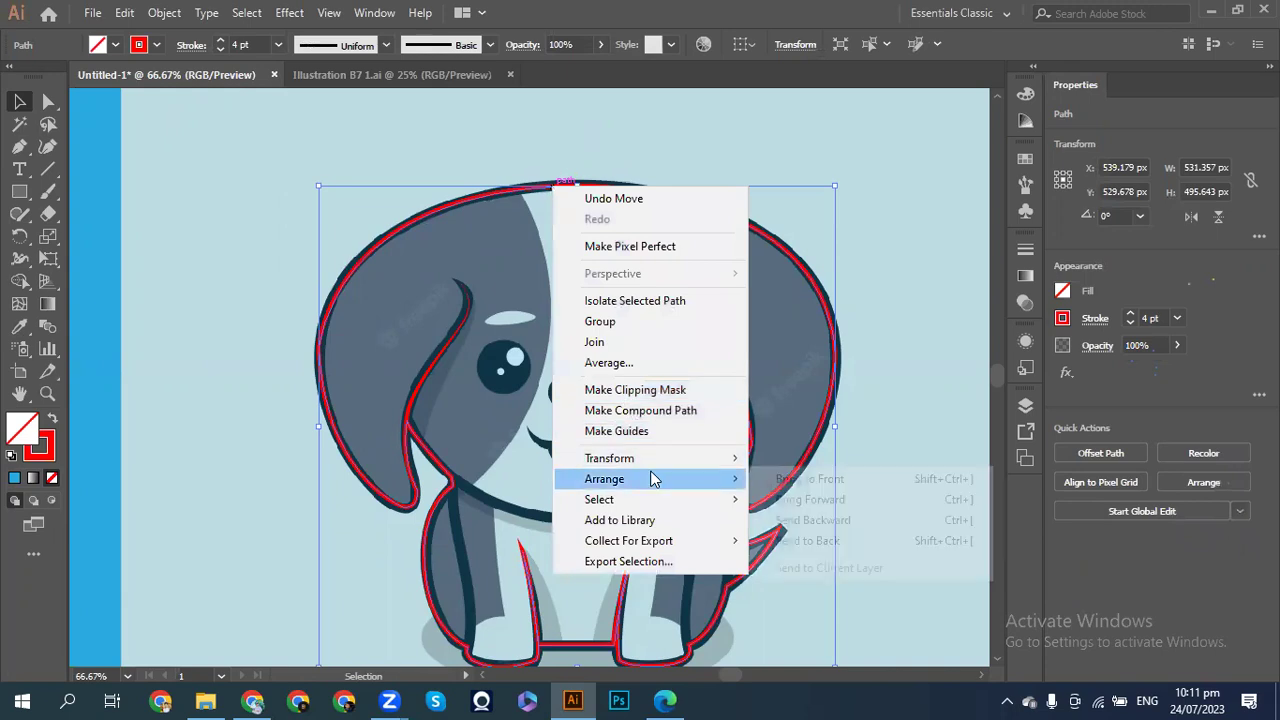
left_click(815, 540)
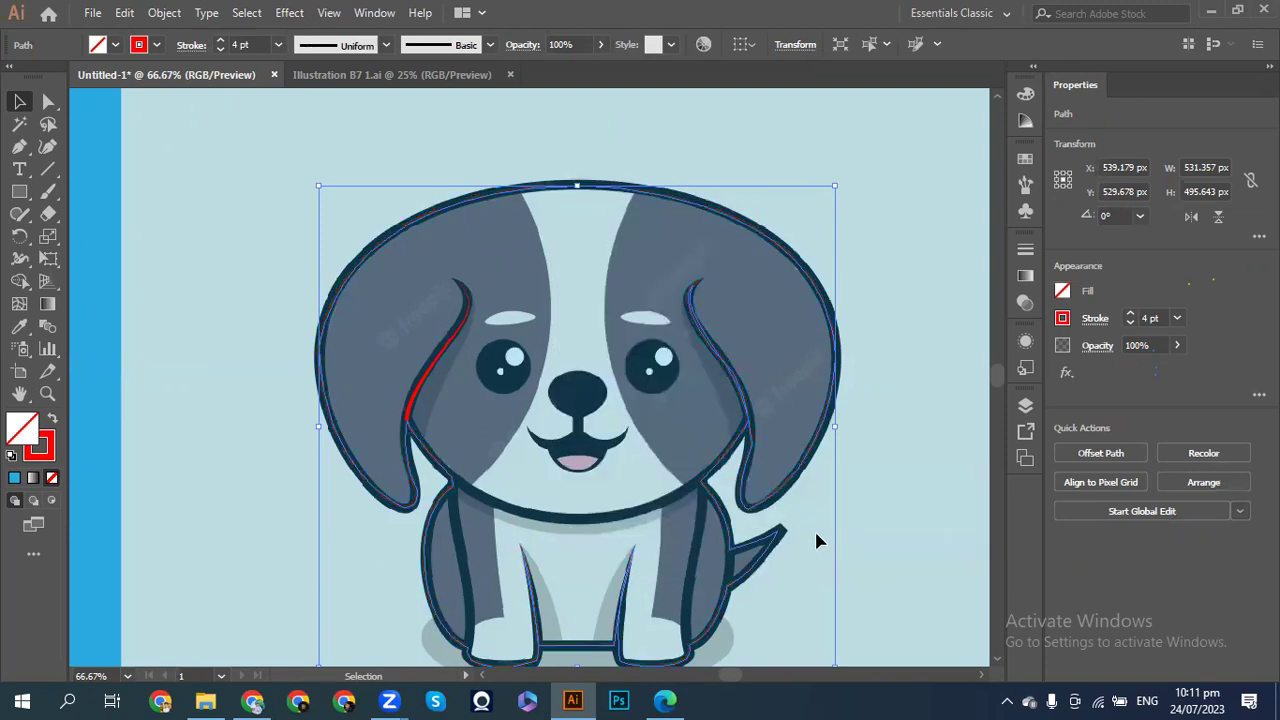
key("ctrl+z")
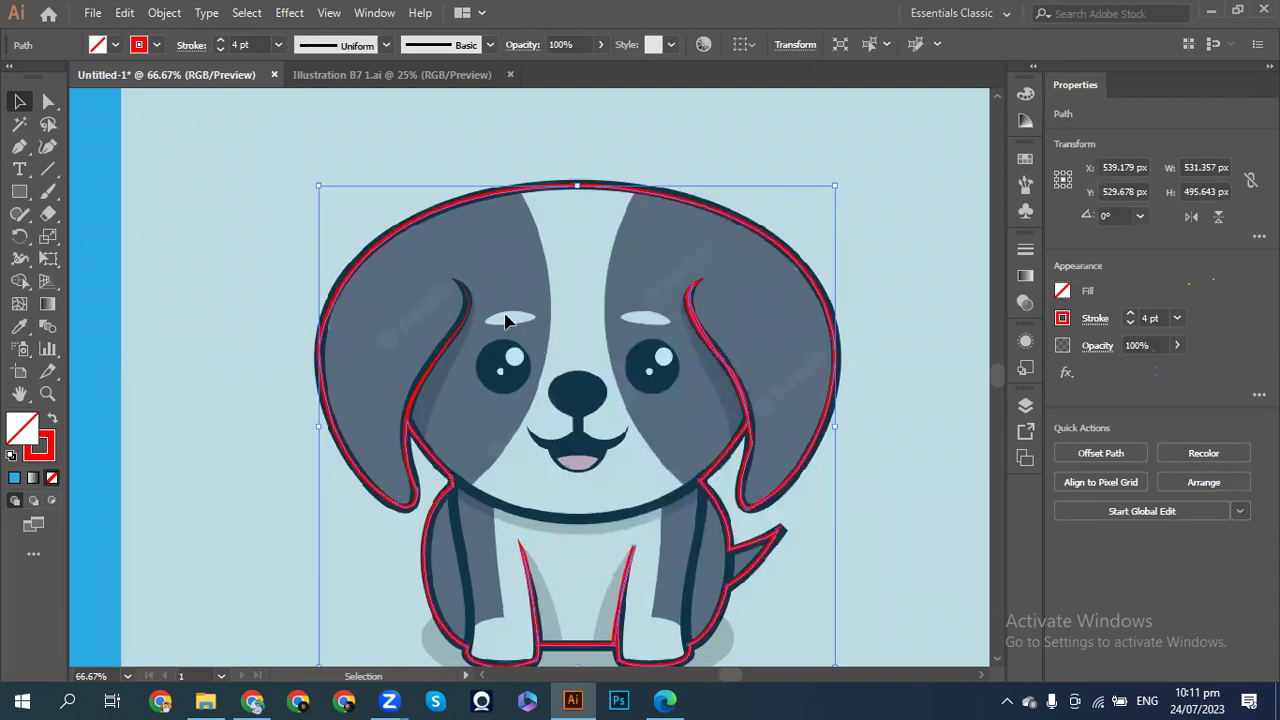
- Group the left ear's fold path with the dog's main outline and clear the selection
left_click(439, 360, "shift")
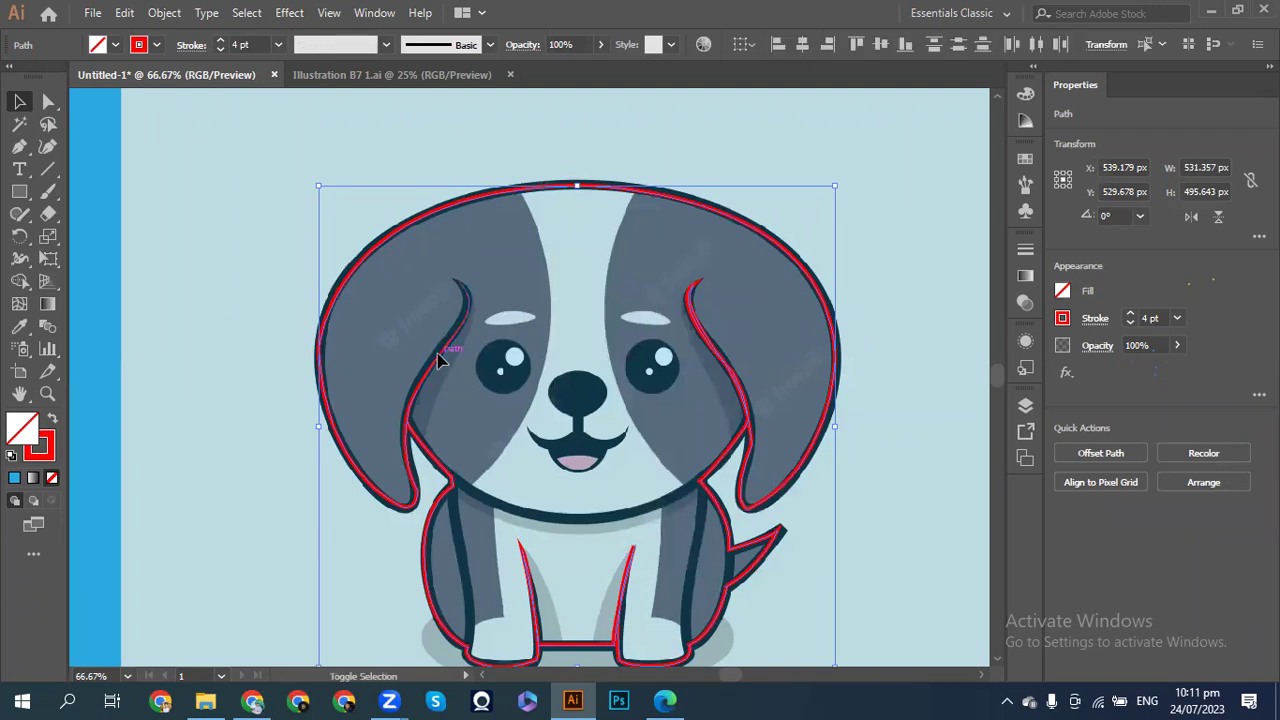
key("ctrl+g")
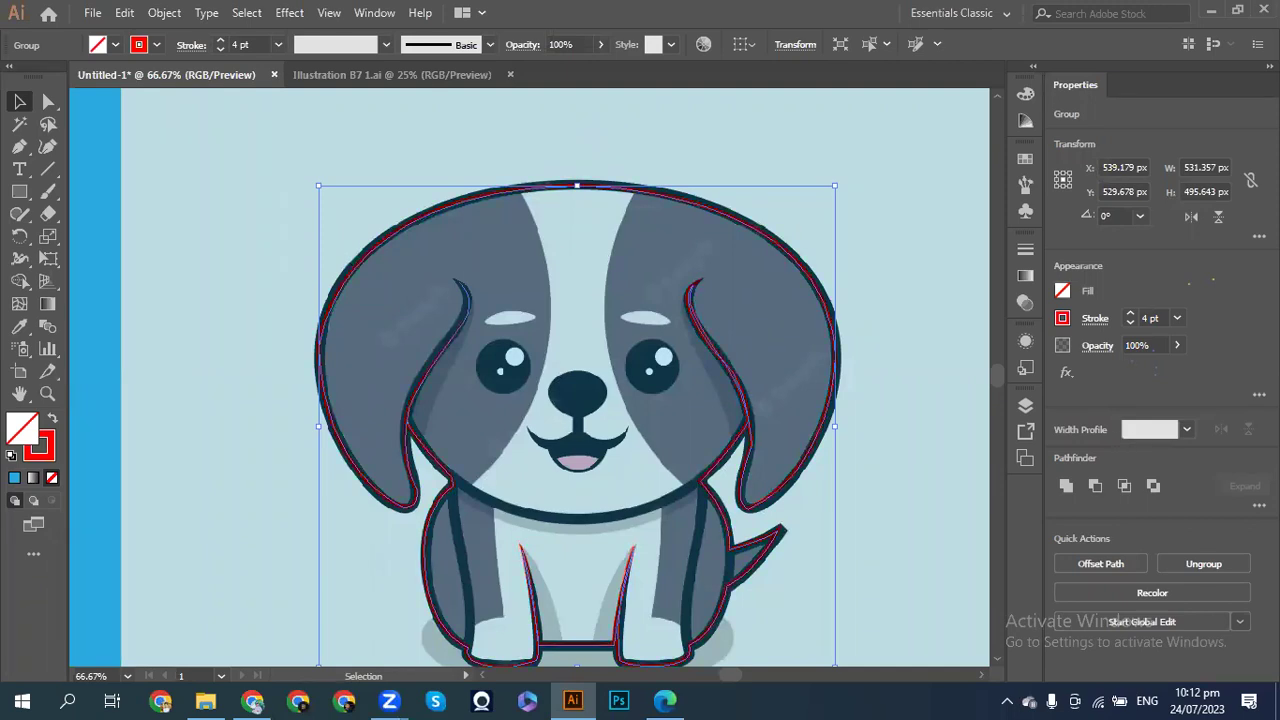
left_click(921, 337)
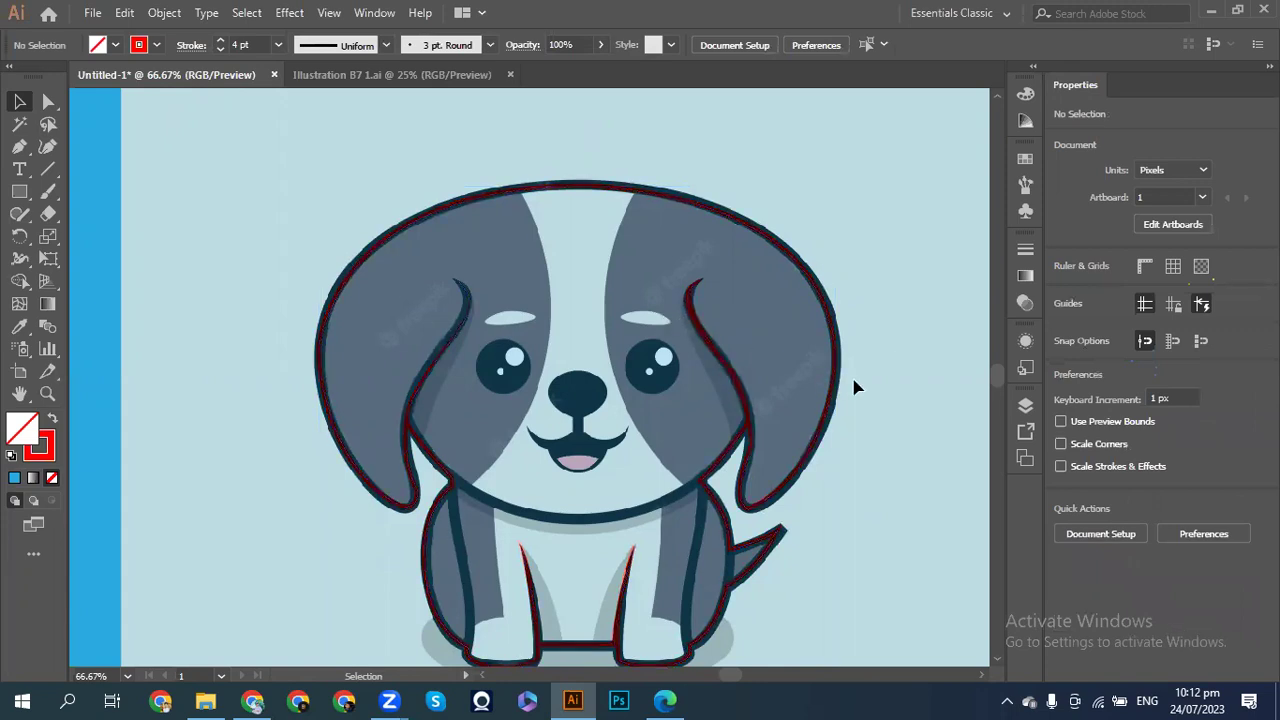
left_click(834, 395)
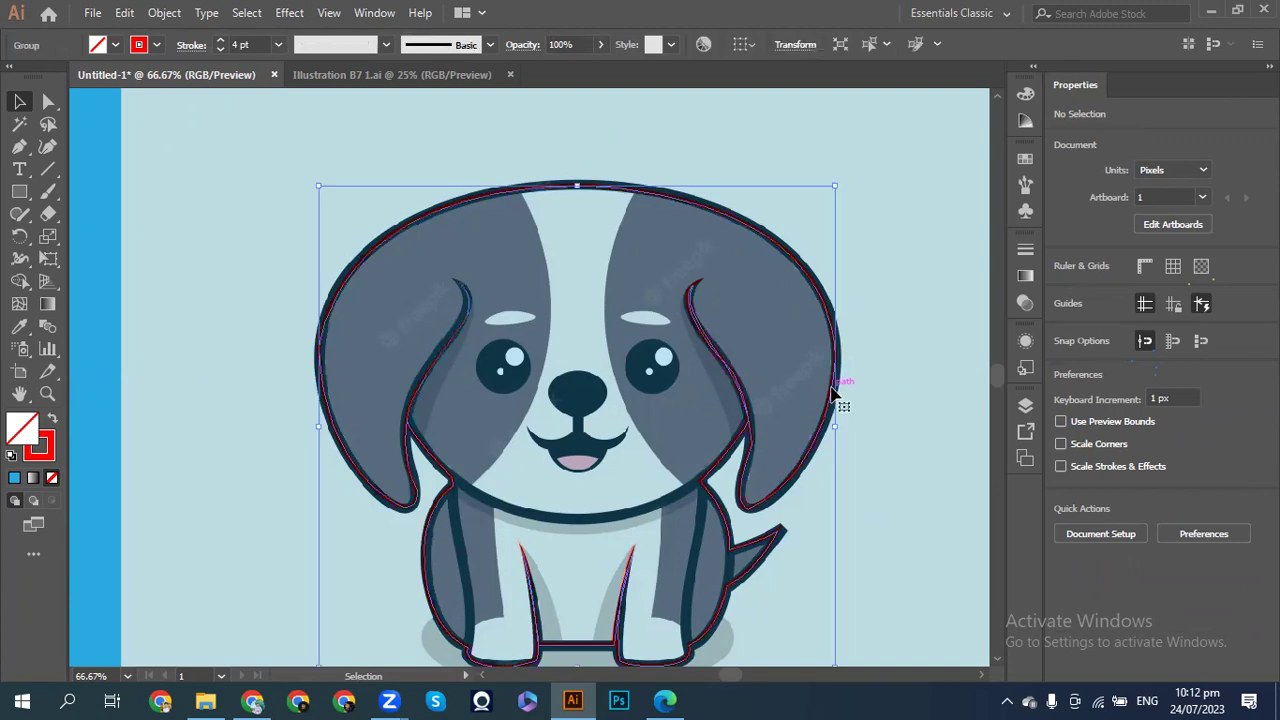
key("a")
key("ctrl+shift+a")
key("v")
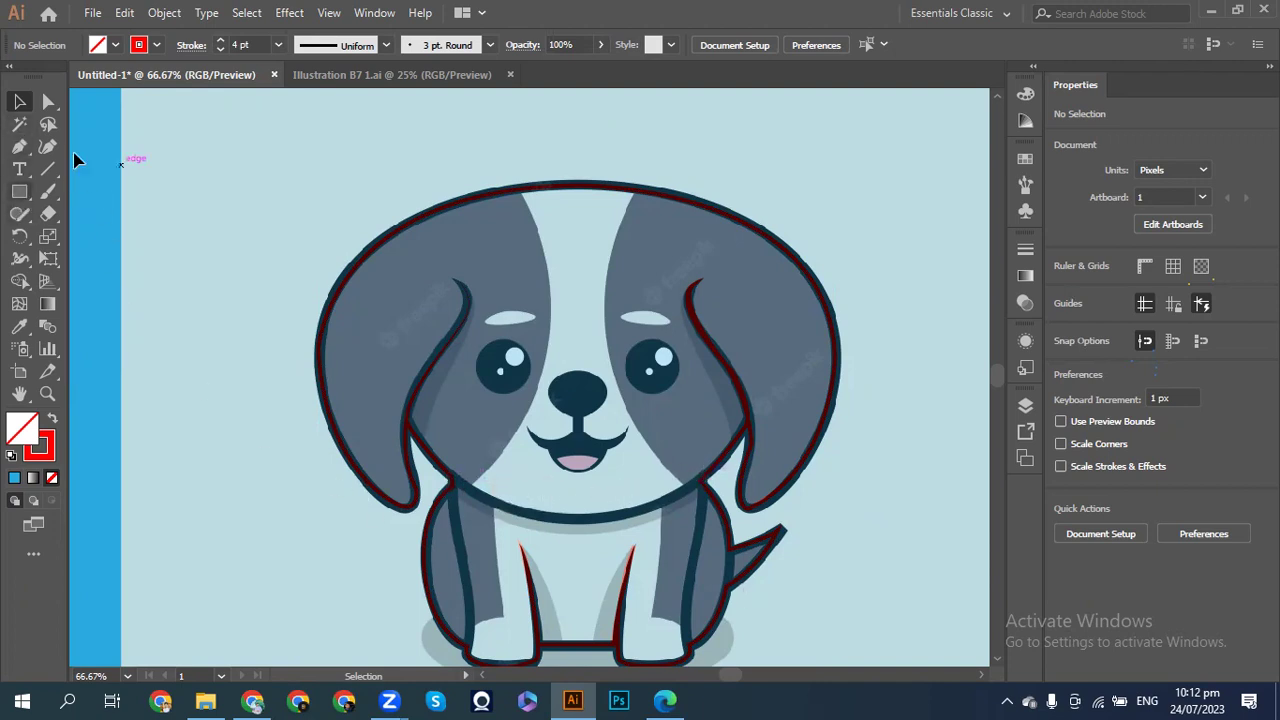
- Trace the white face stripe's curved top edge from X 482.429 to X 598.143 px at Y 290.214 px, and remove the outgoing handle
left_click(20, 148)
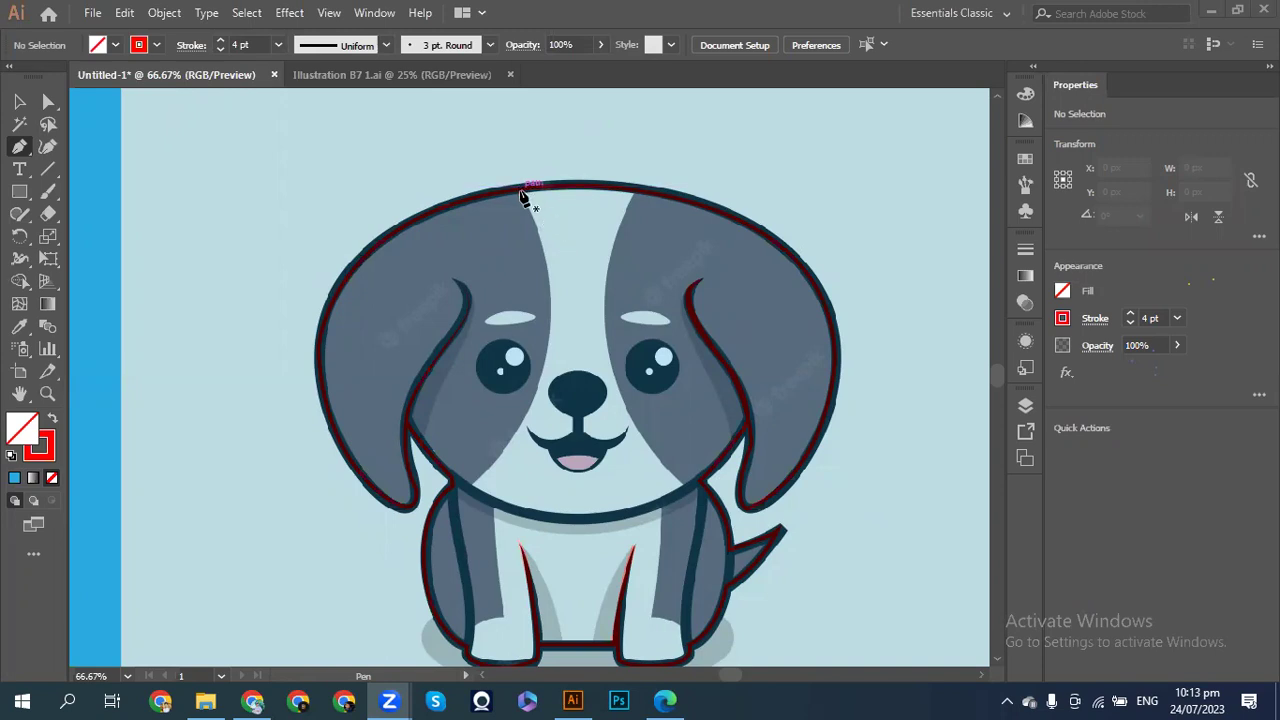
key("ctrl+equal")
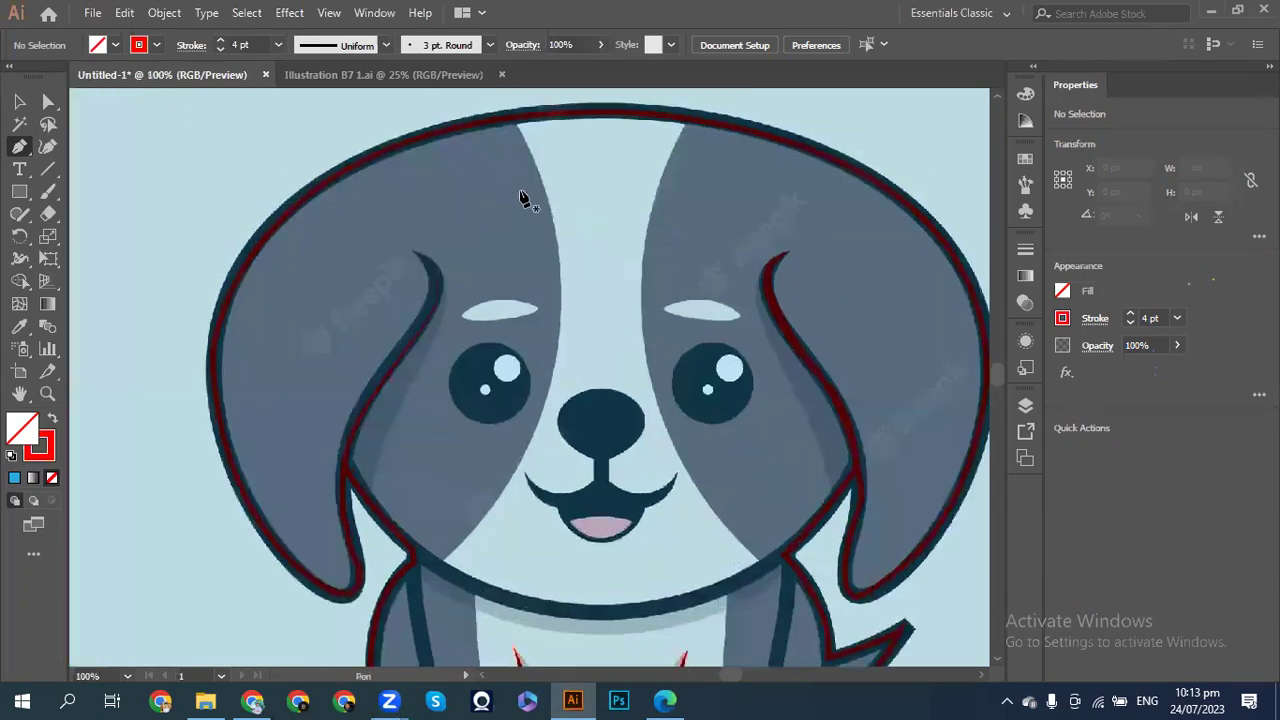
scroll(524, 198, "up", 1)
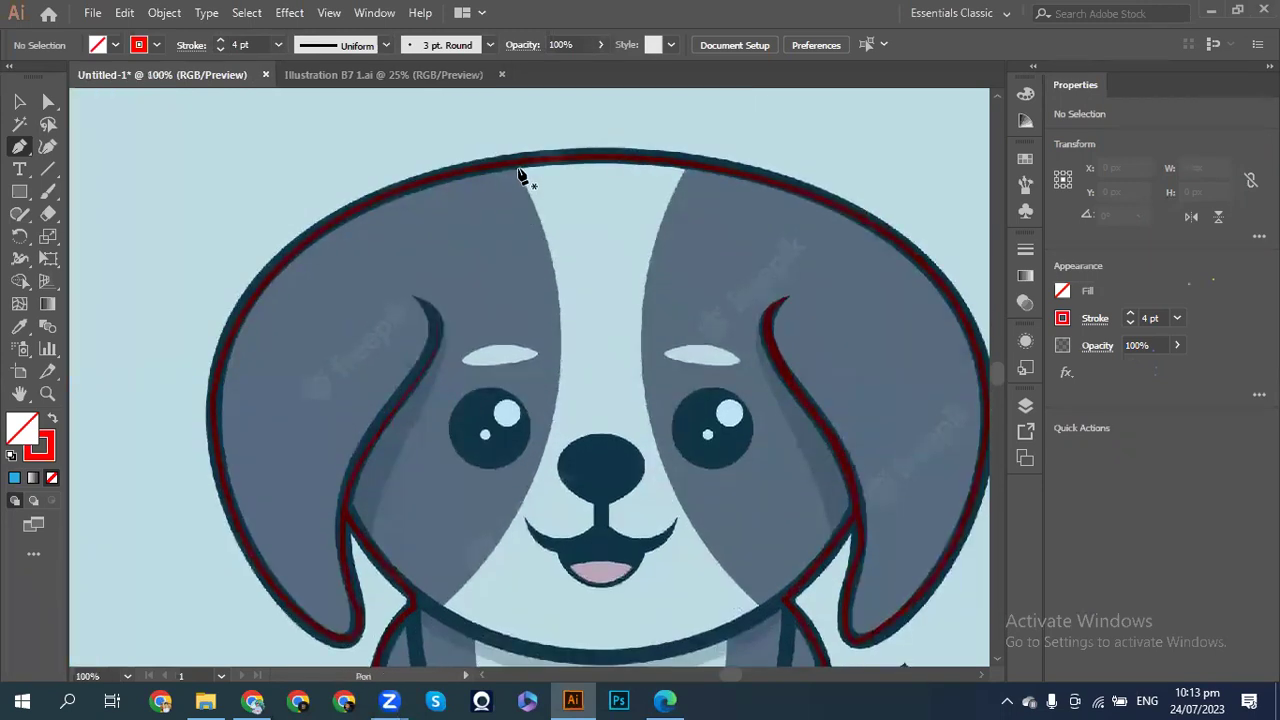
left_click(518, 176)
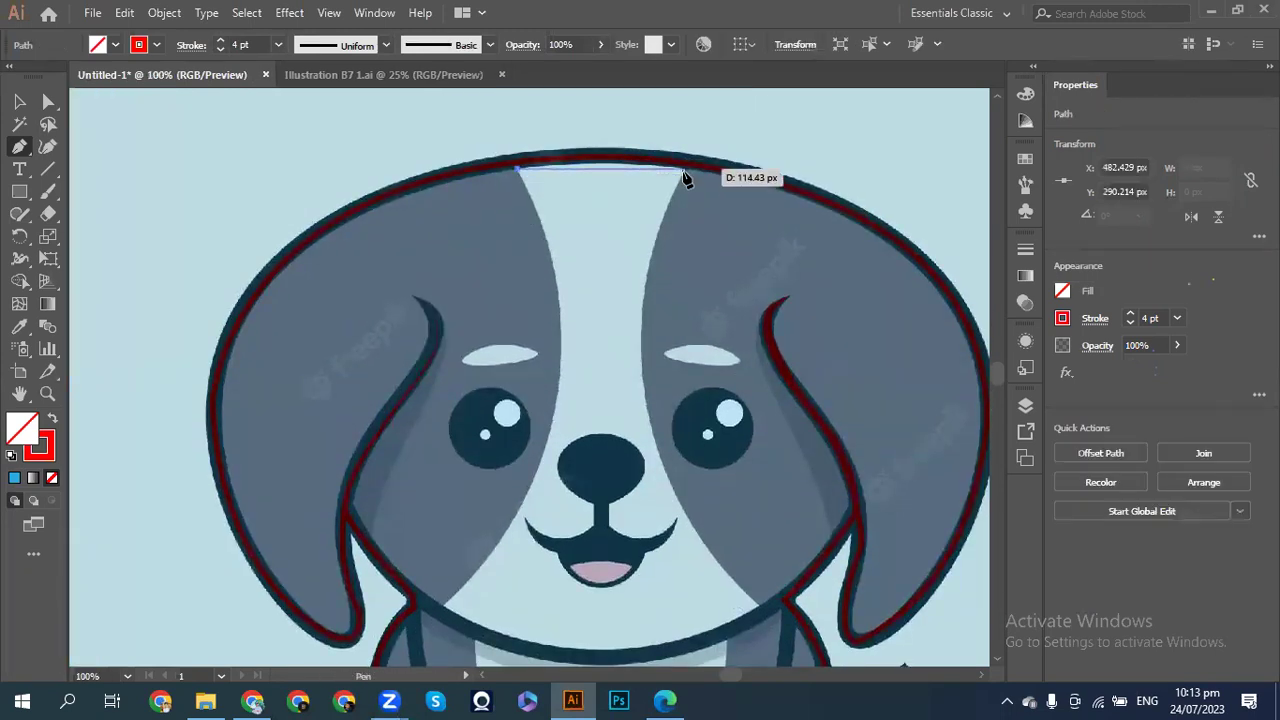
left_click_drag(686, 176, 750, 184)
key("Escape")
left_click(754, 179)
key("ctrl+z")
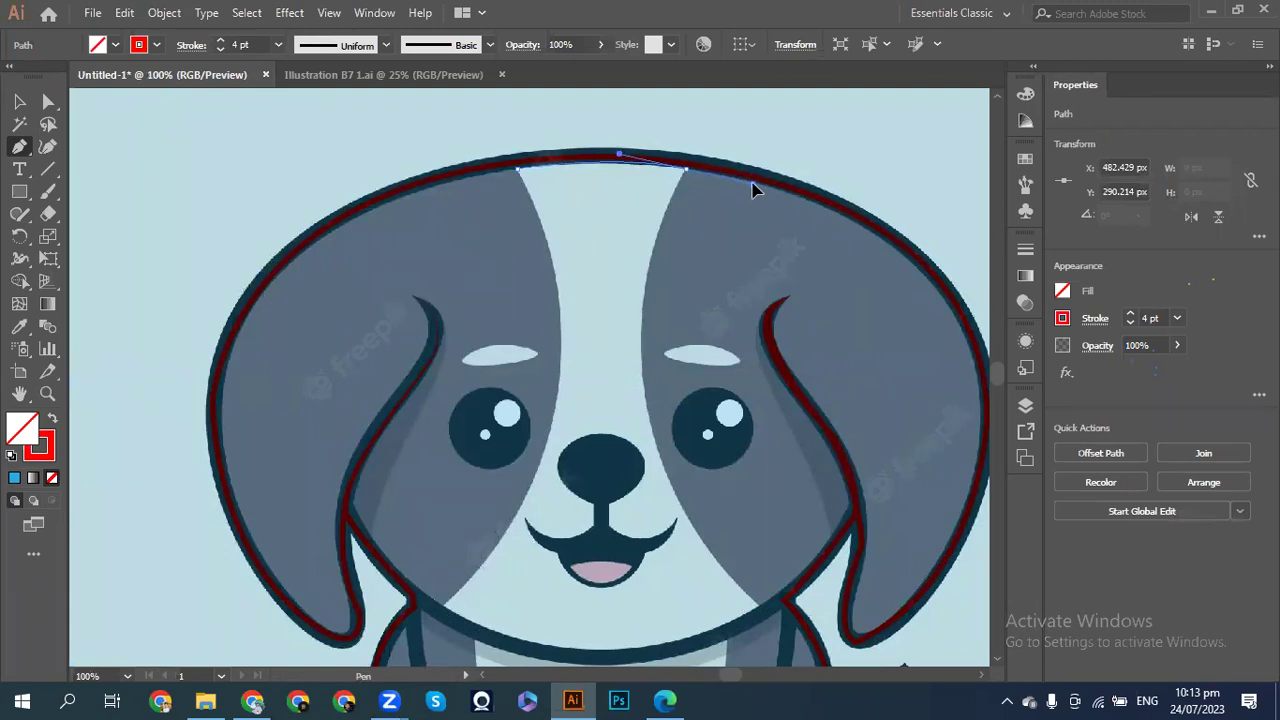
key("ctrl+z")
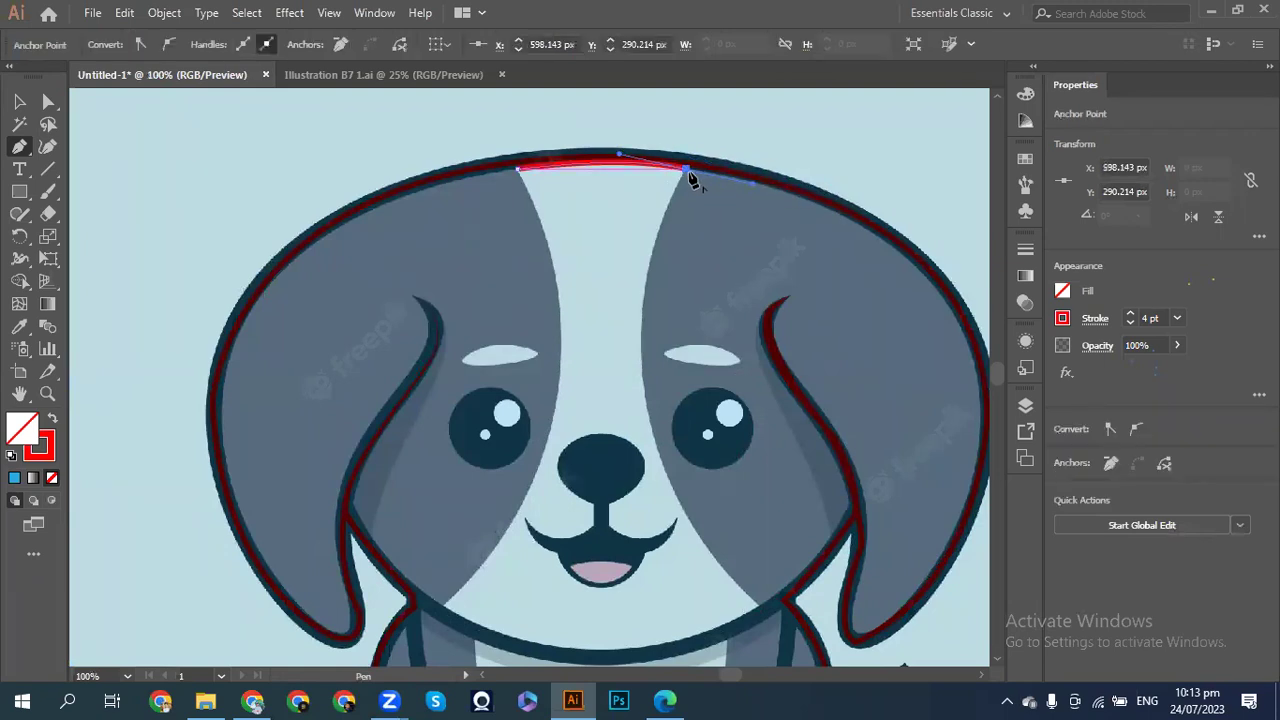
left_click_drag(686, 172, 983, 340)
- Set the stripe path's stroke to 2 pt and curve its right edge down to X 570.5, Y 443.857 px
left_click(1130, 323)
left_click(1130, 323)
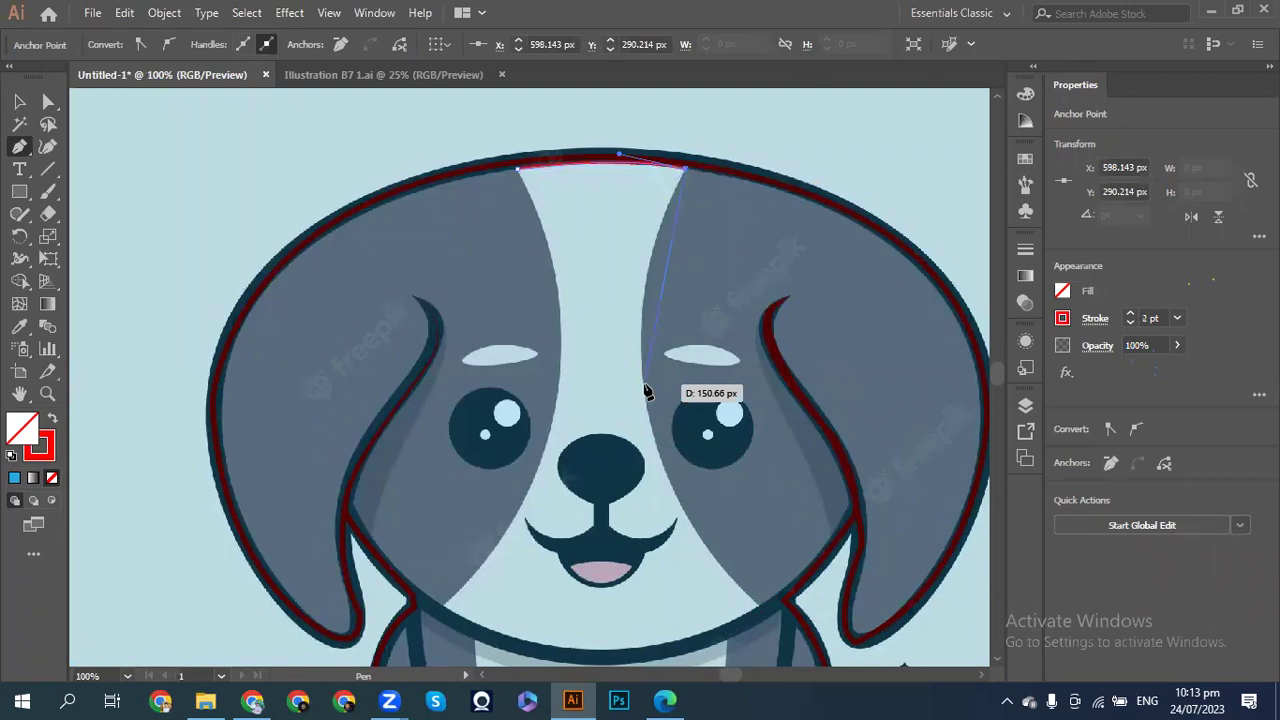
left_click_drag(645, 392, 668, 516)
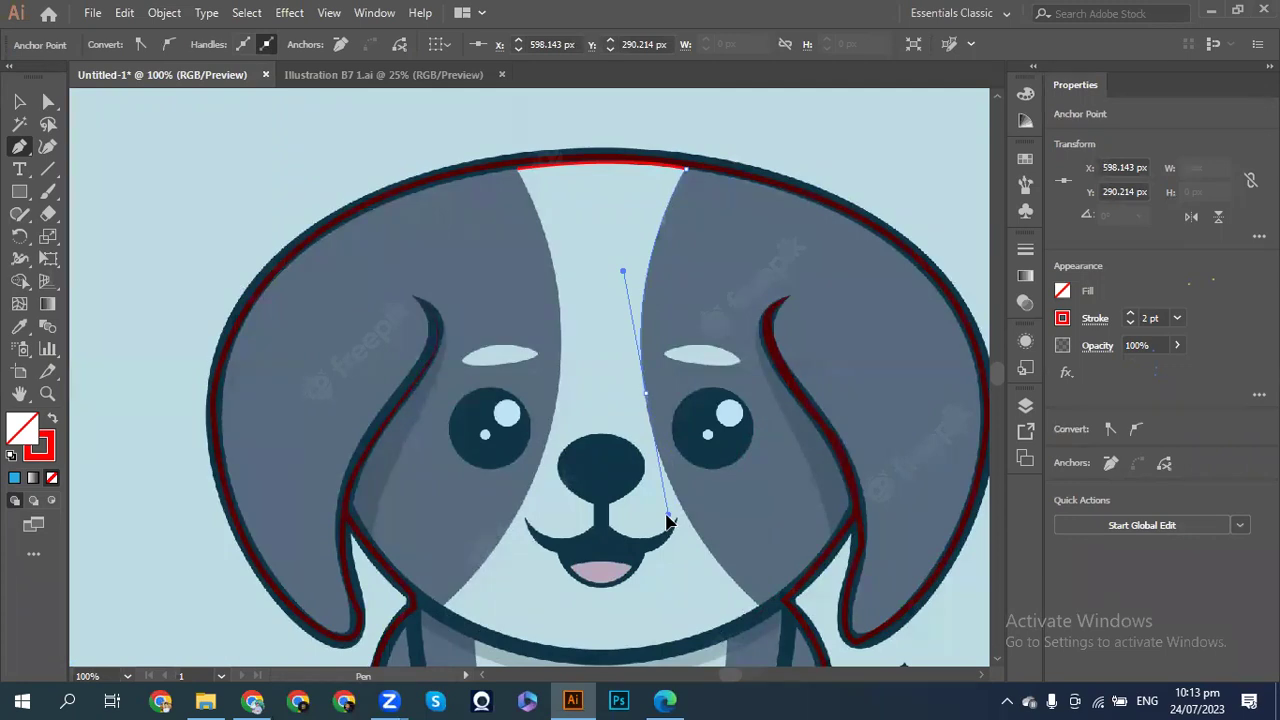
left_click_drag(668, 518, 668, 518)
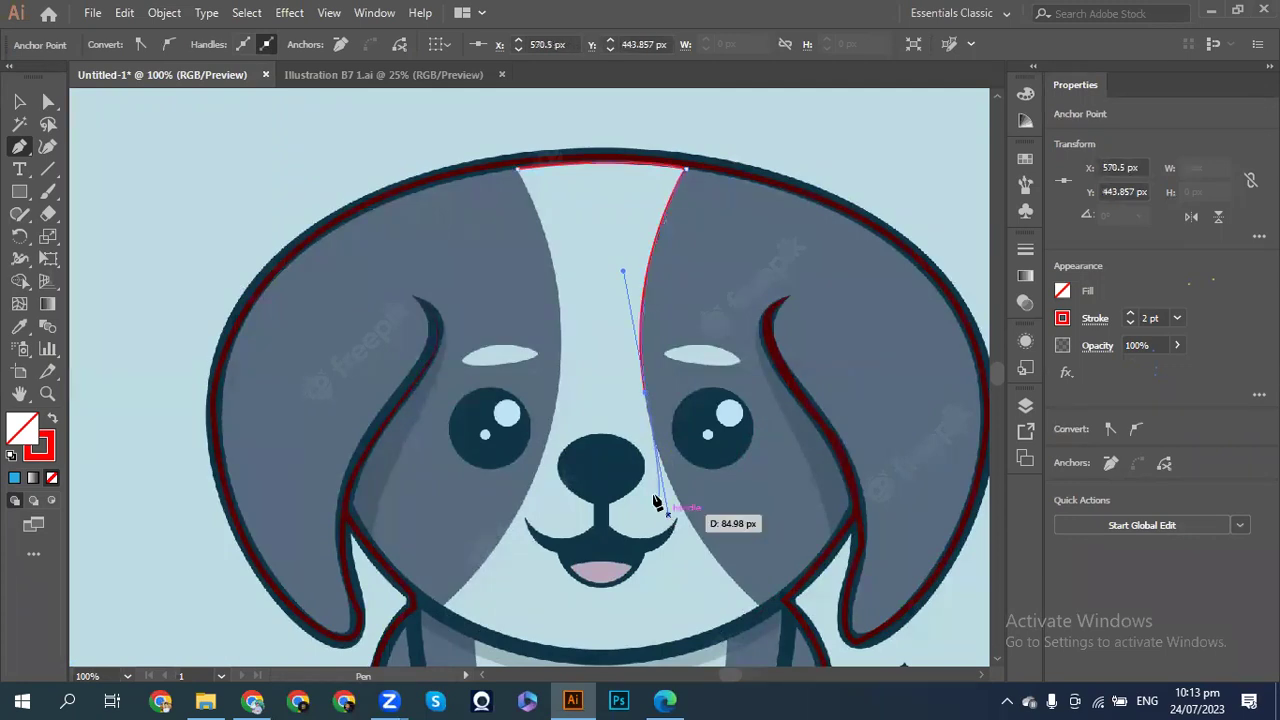
- Continue the face stripe's right edge down to X 650.214, Y 593.643 px, then curve its lower edge along the chin to X 428.209 px
left_click(646, 394)
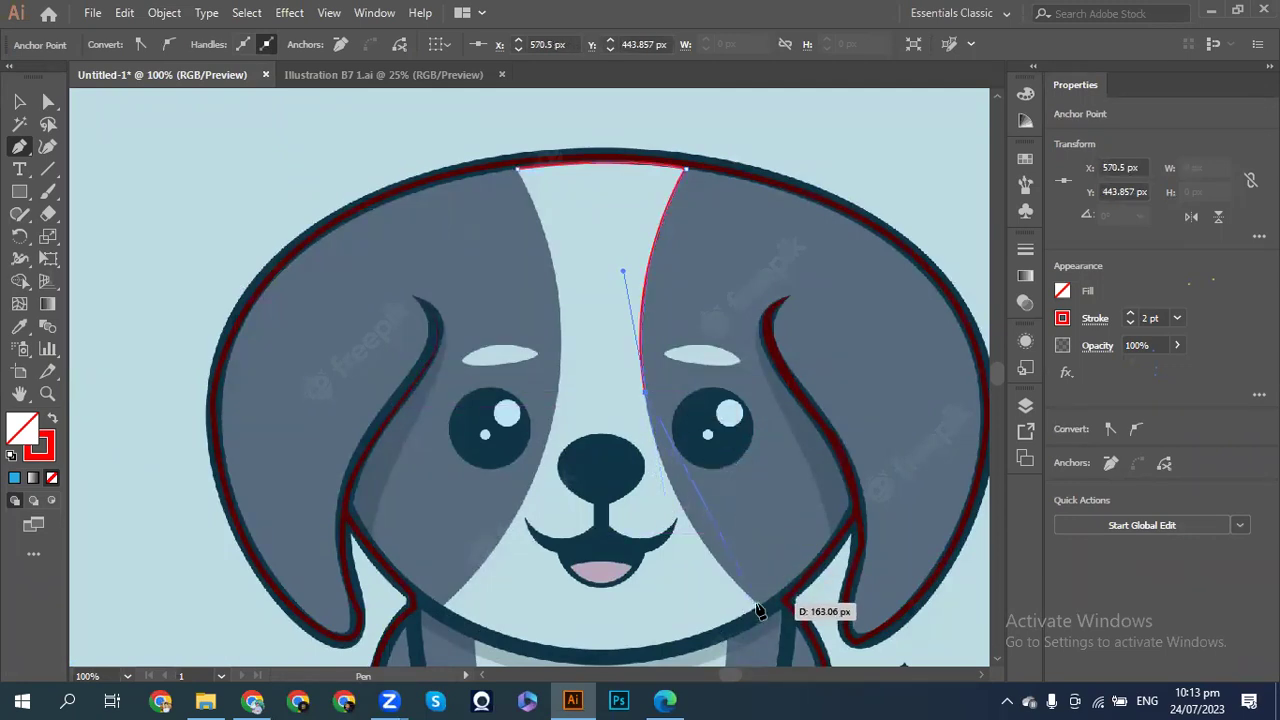
left_click_drag(758, 606, 870, 486)
left_click(754, 370)
left_click(648, 164)
left_click_drag(688, 415, 765, 377)
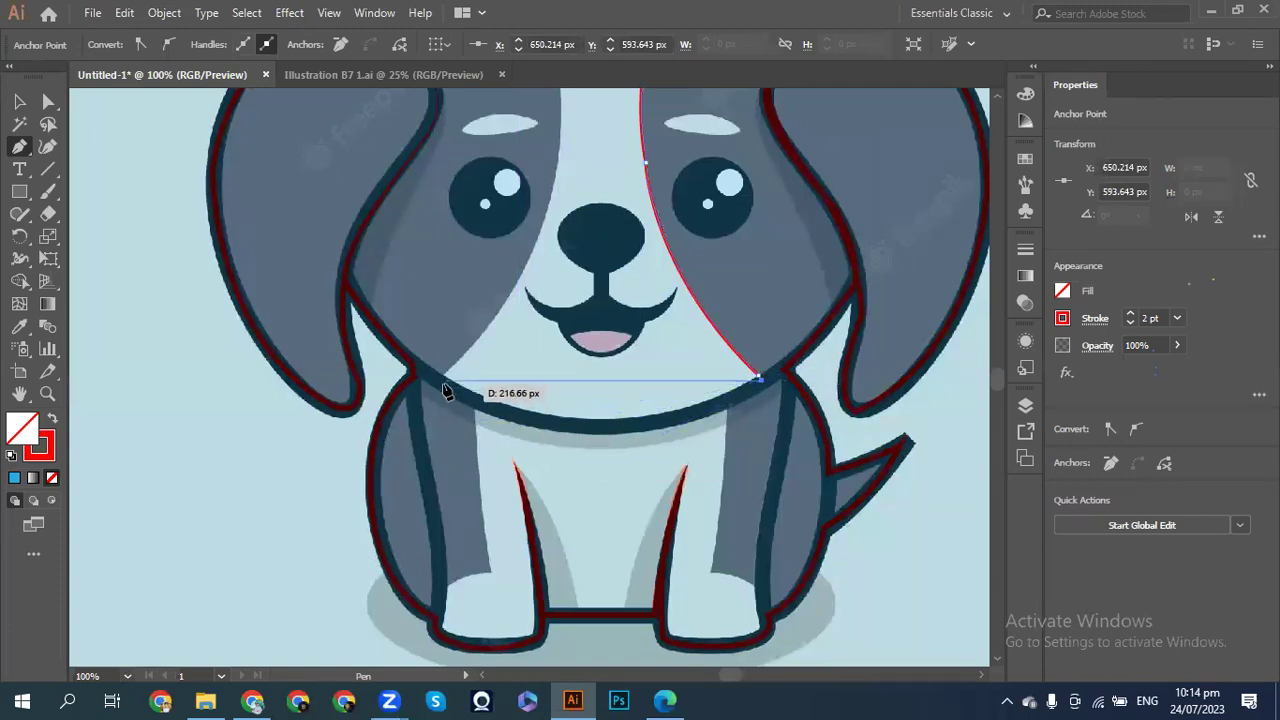
left_click_drag(441, 381, 258, 284)
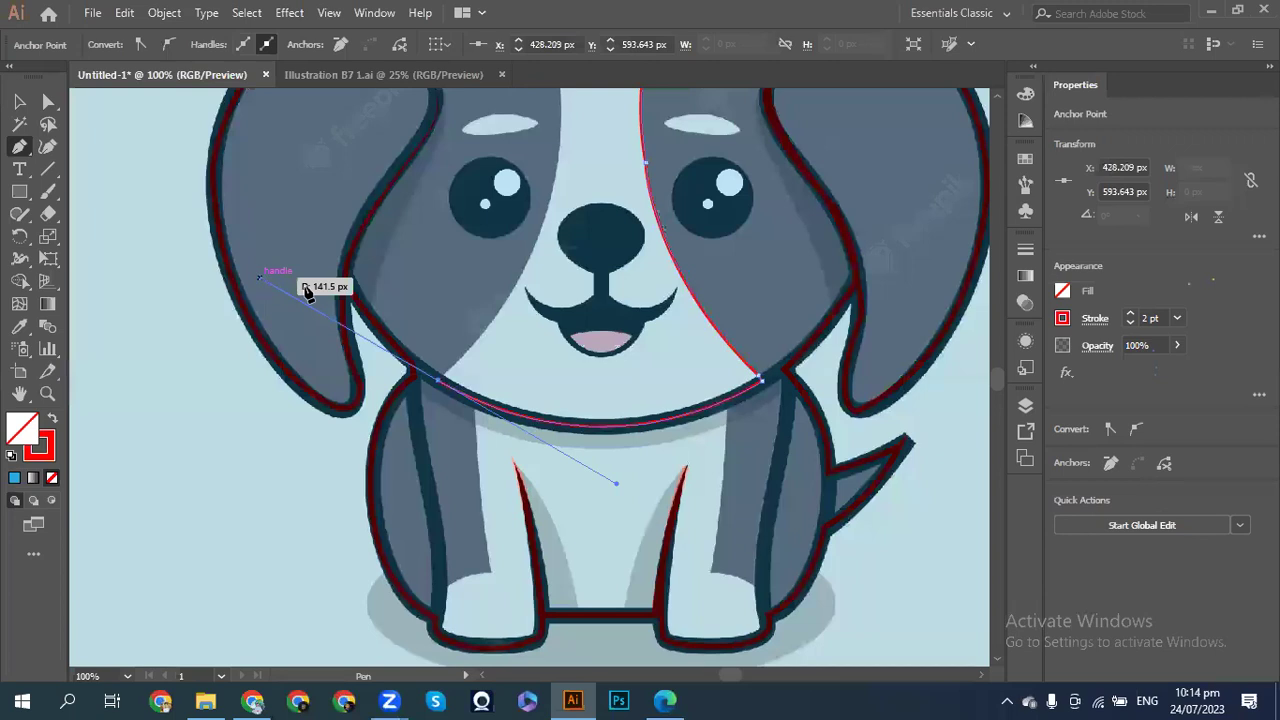
- Trace the stripe's left edge up through X 492.071, Y 506.857 px and X 508.786, Y 364.786 px, close the path and deselect it
left_click_drag(440, 381, 549, 208)
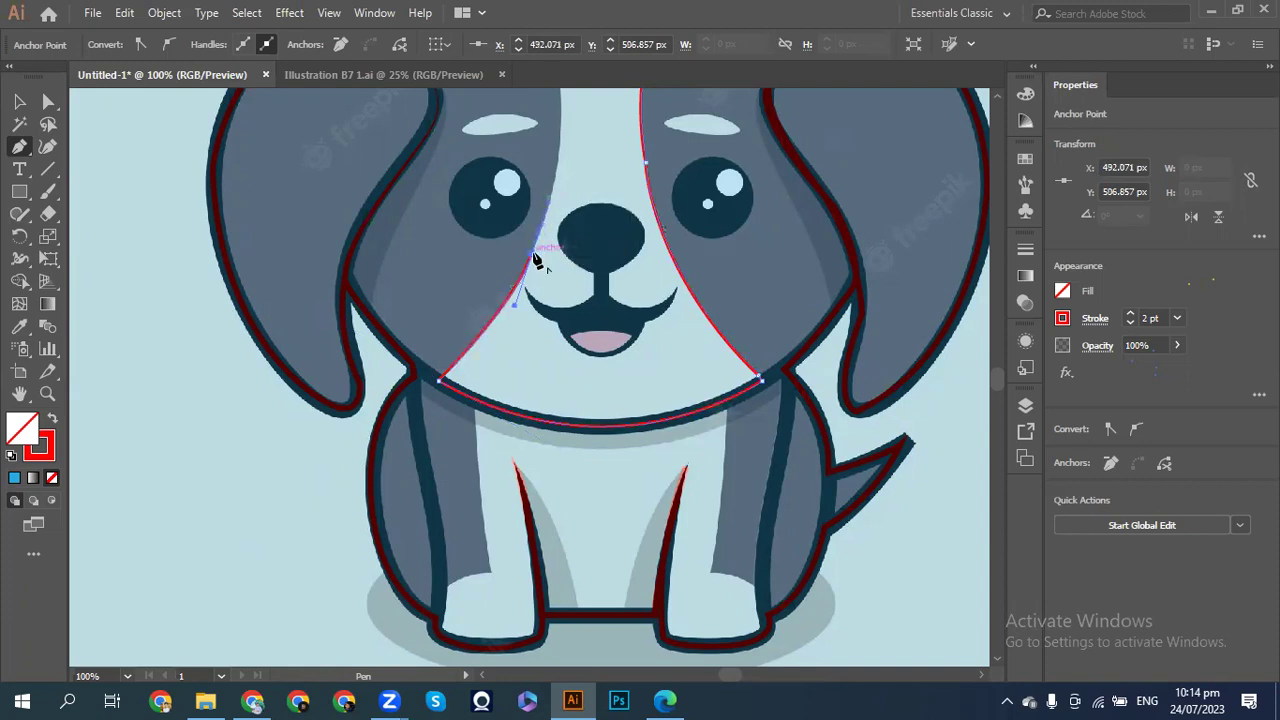
scroll(536, 260, "up", 5)
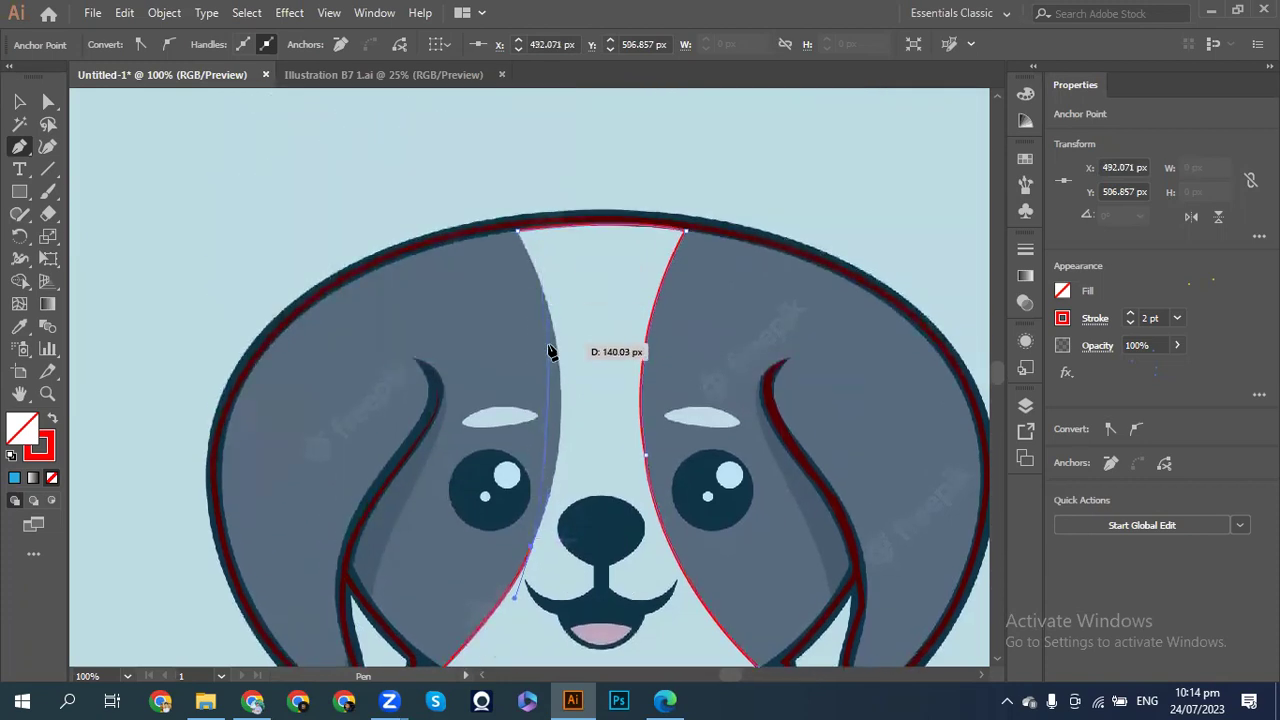
left_click_drag(558, 345, 537, 249)
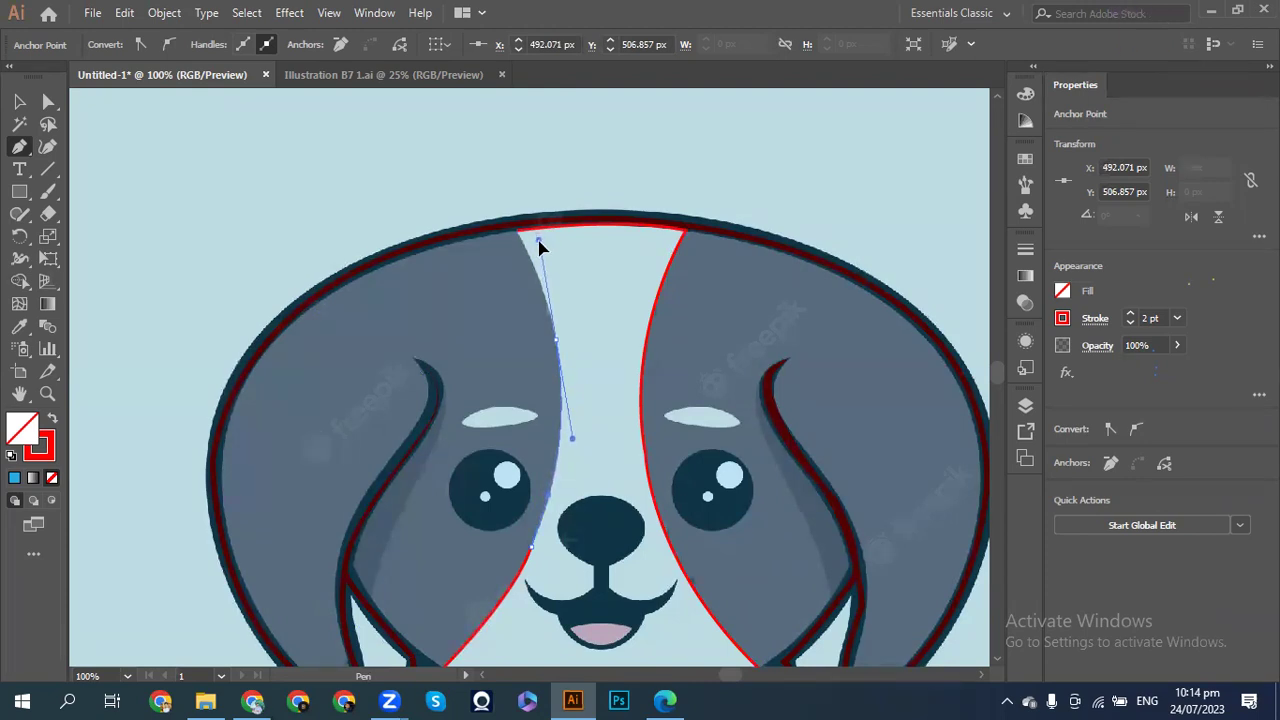
left_click_drag(566, 338, 517, 234)
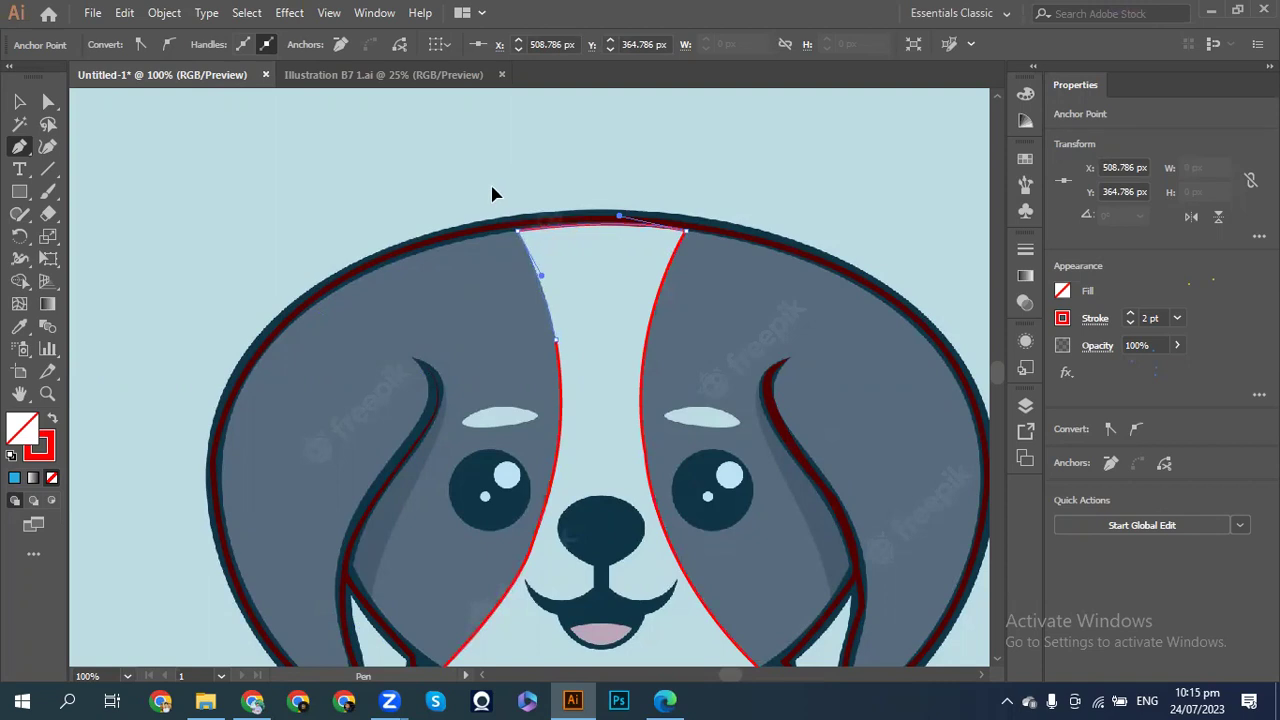
key("Escape")
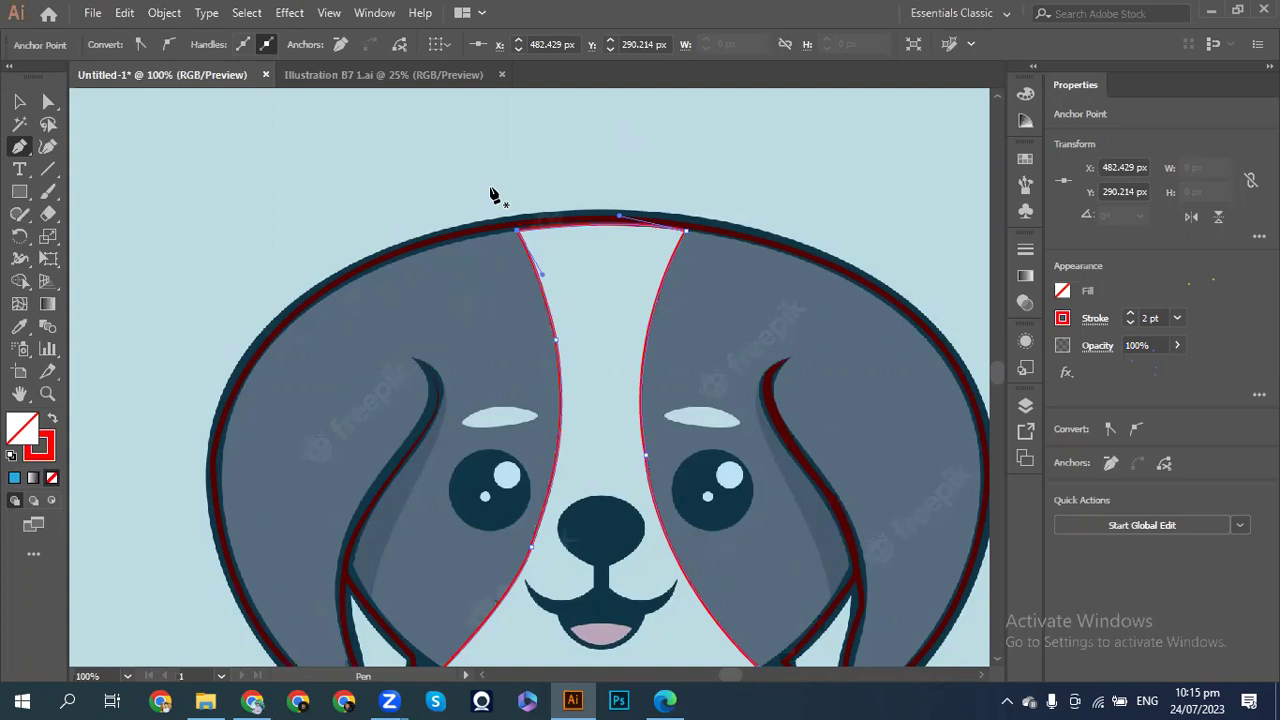
scroll(492, 194, "down", 5)
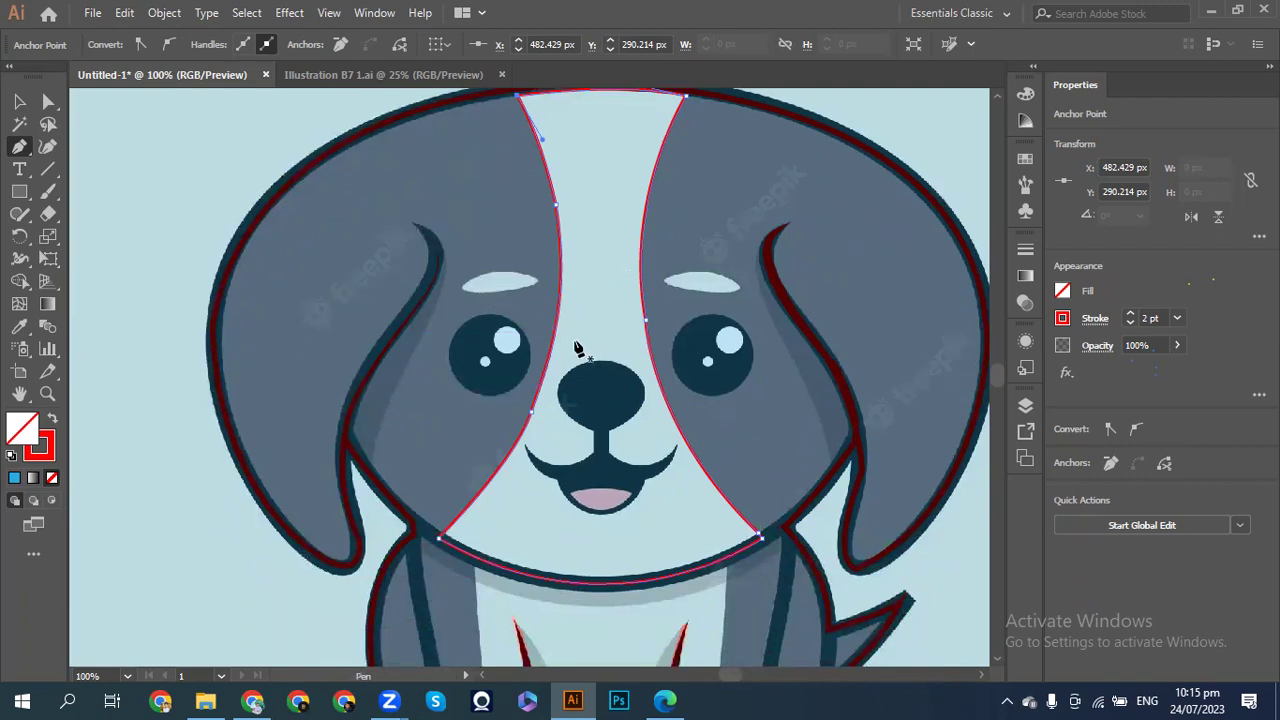
key("ctrl")
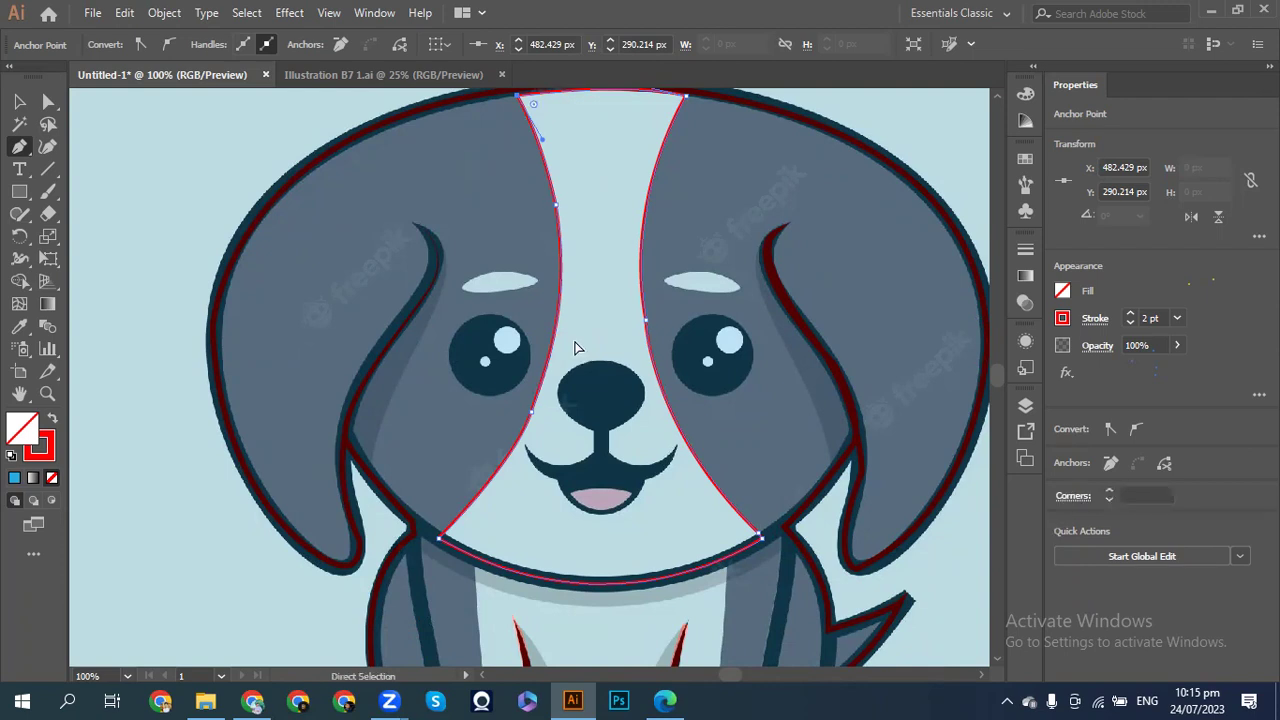
key("ctrl")
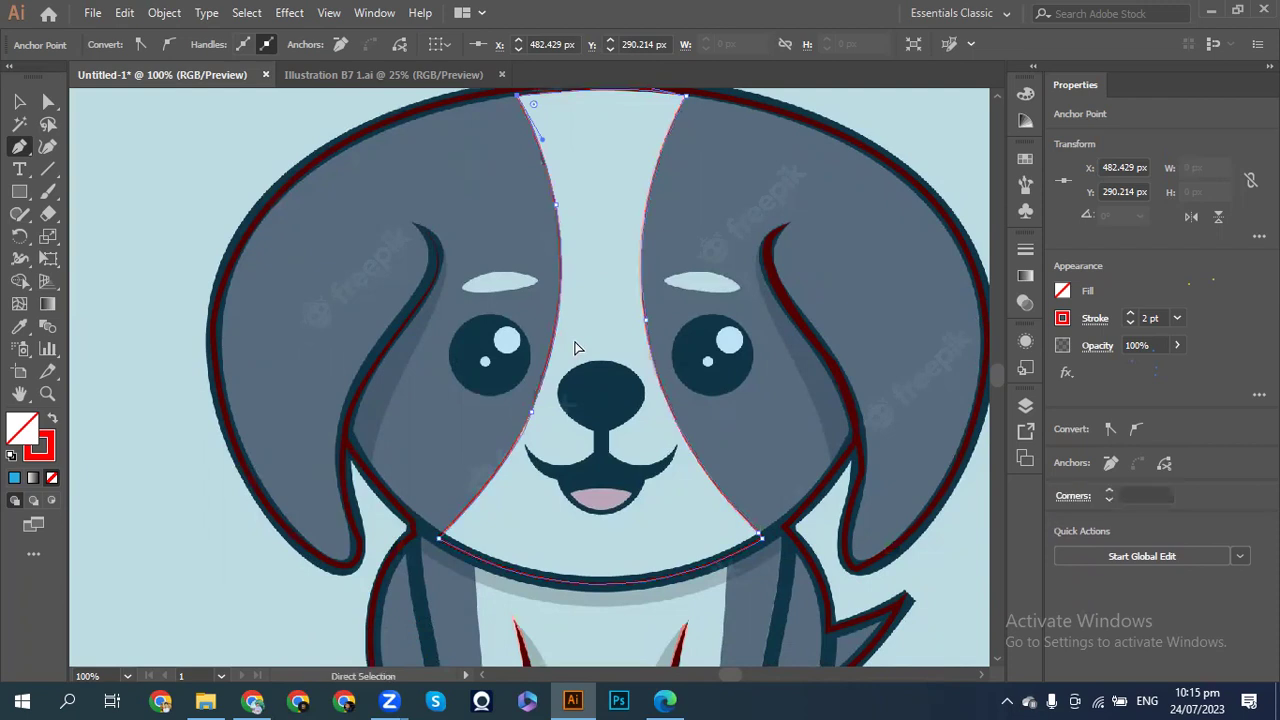
left_click(575, 347, "ctrl")
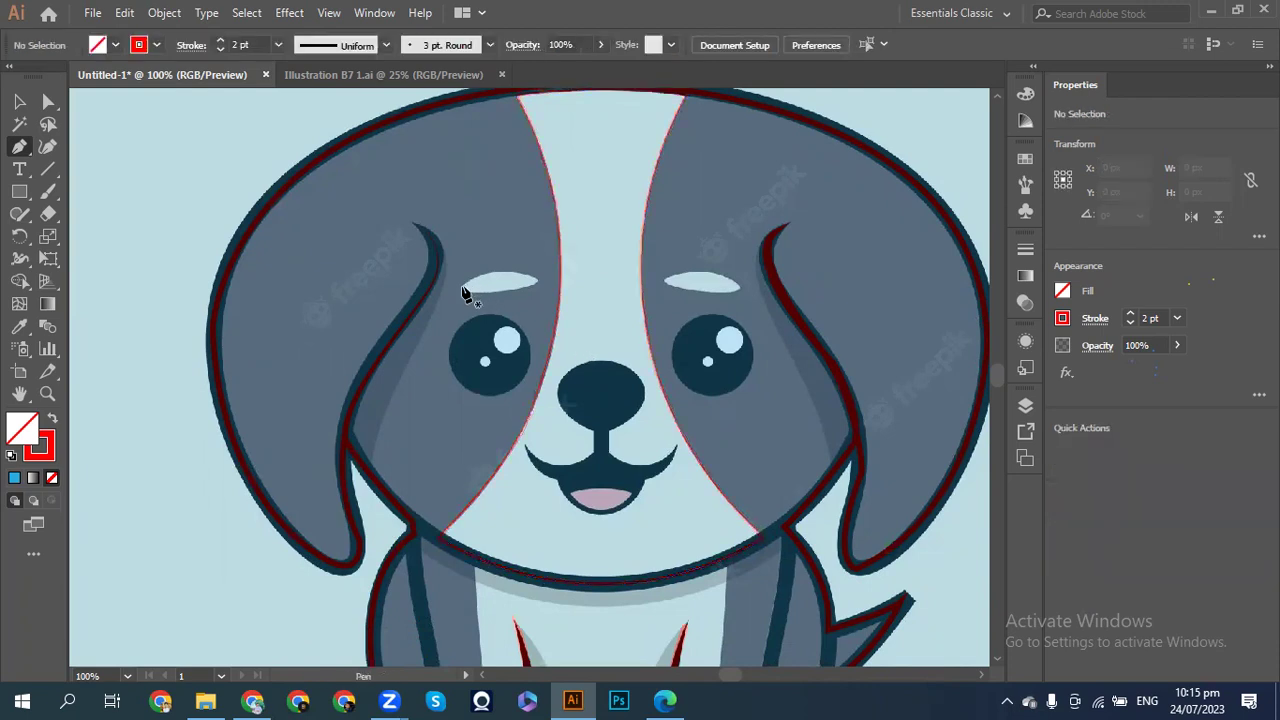
- Trace the left ear shadow's inner edge from X 431.429, Y 394.571 px through X 418.571, Y 452.018 px to X 382.143, Y 547.857 px
key("ctrl+plus")
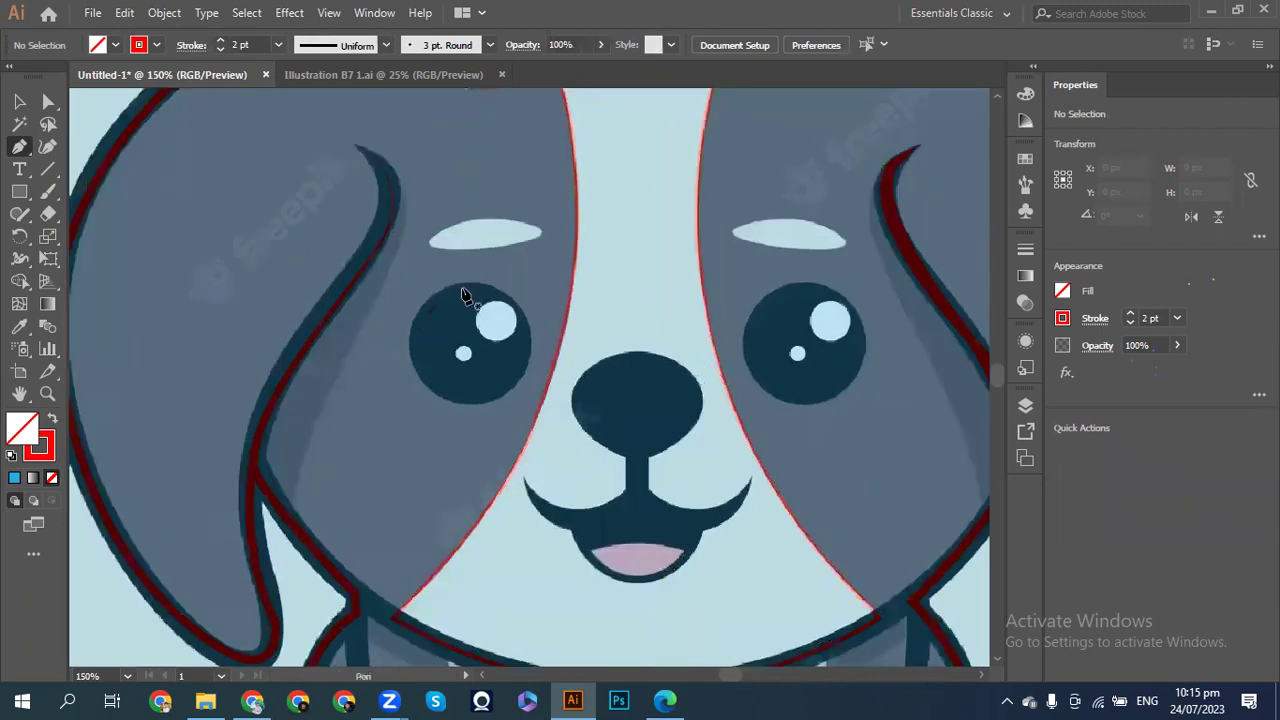
left_click(399, 186)
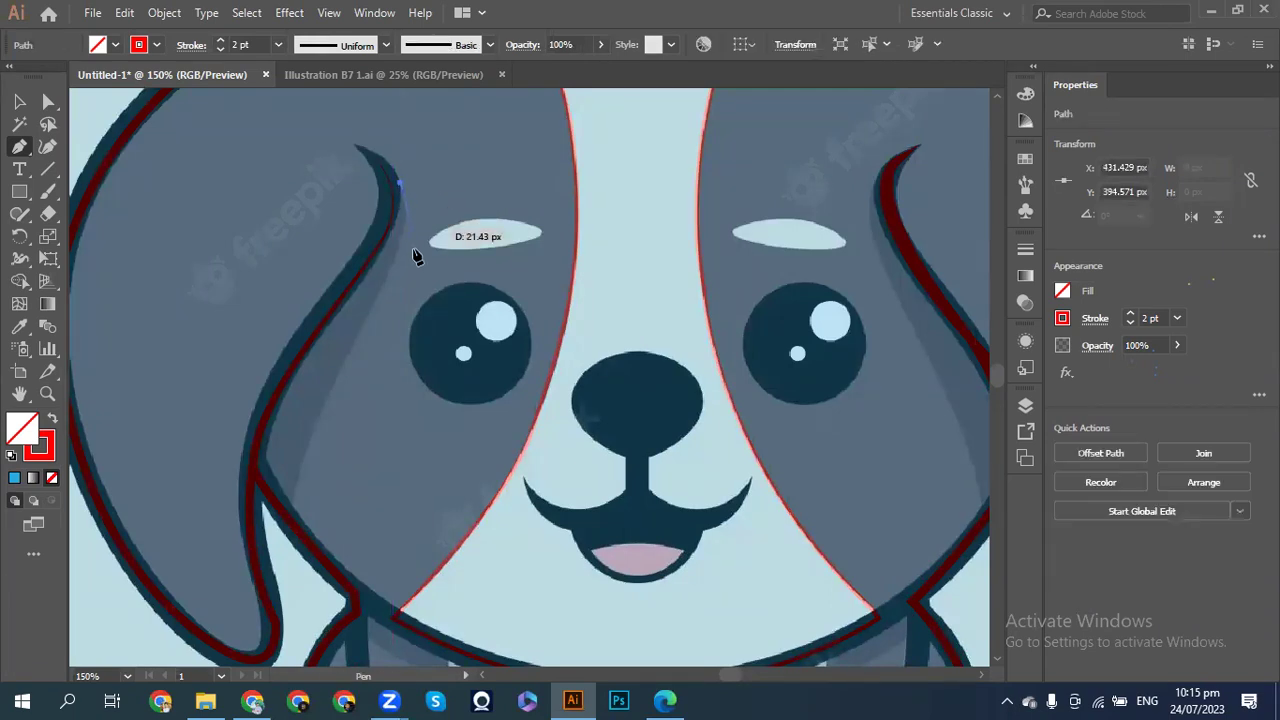
left_click_drag(322, 310, 371, 316)
left_click_drag(333, 368, 322, 403)
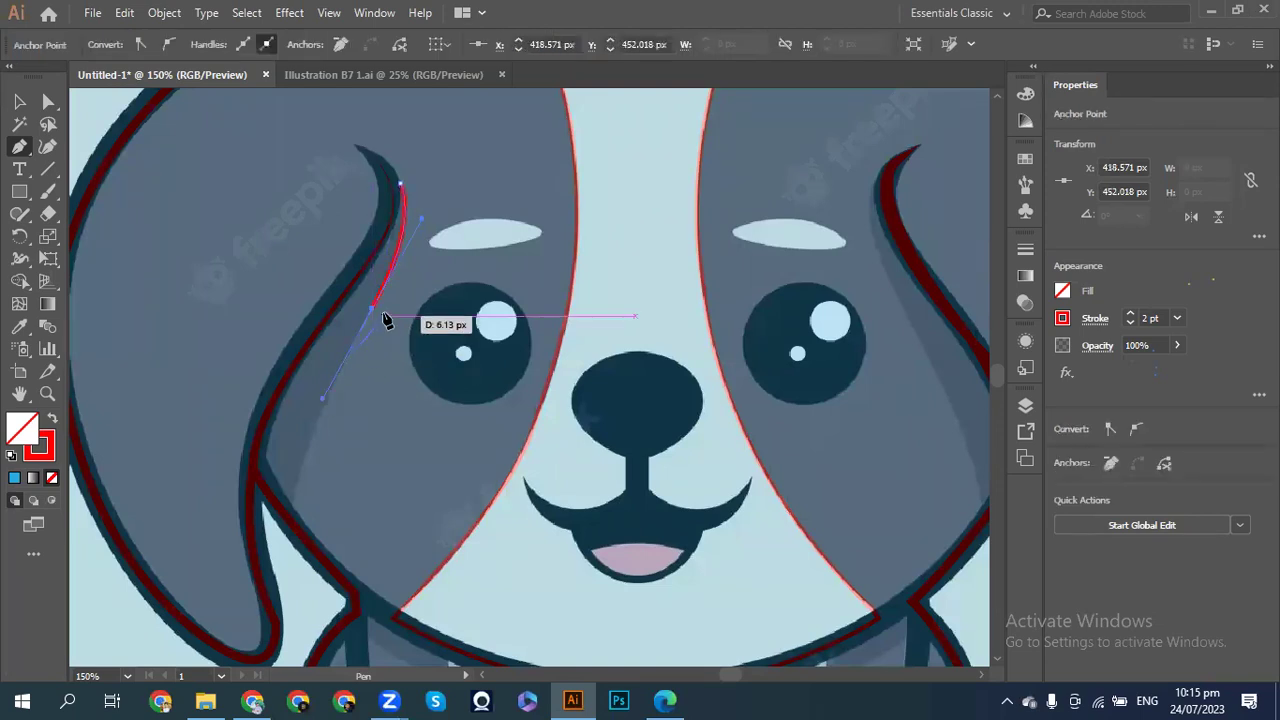
left_click(372, 309)
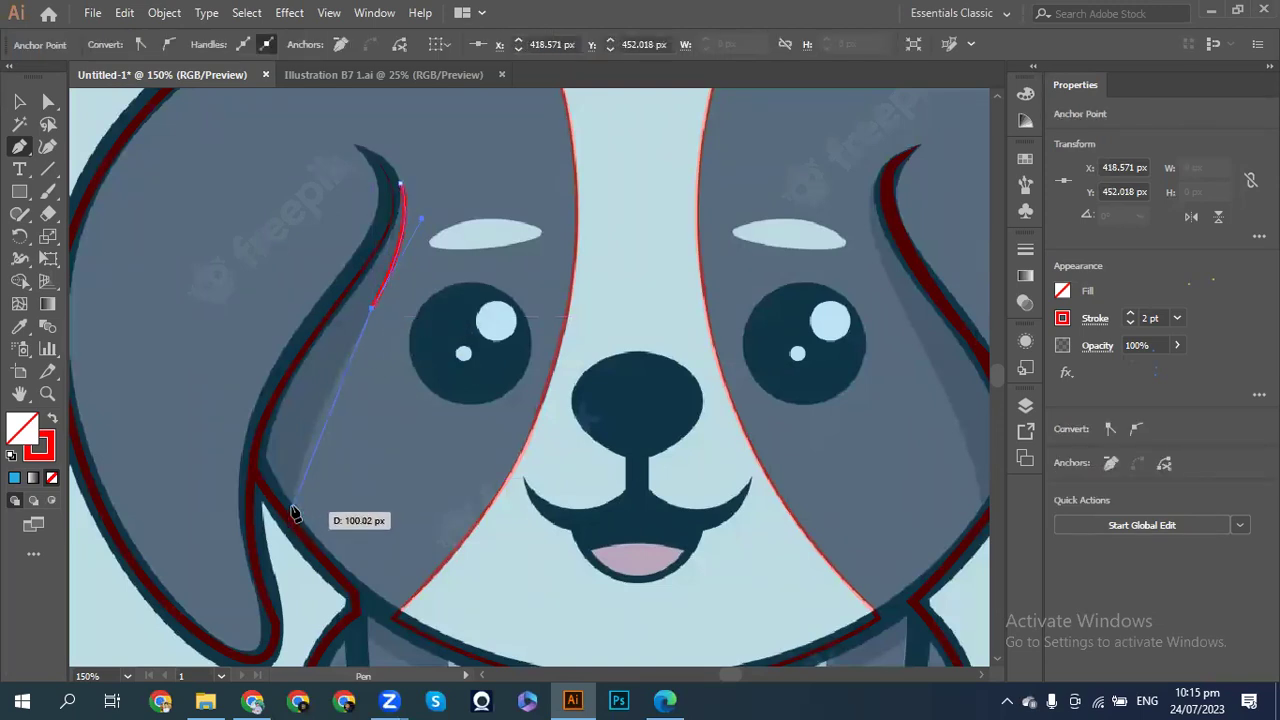
left_click_drag(293, 510, 293, 538)
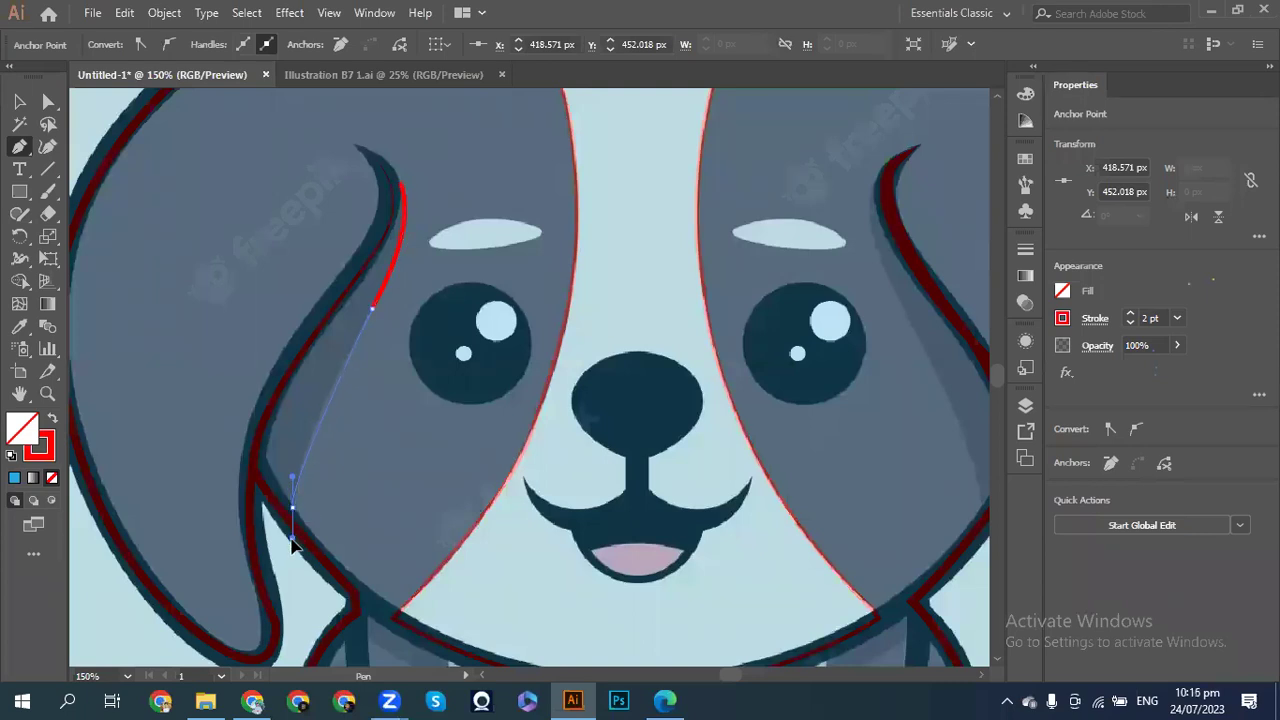
mouse_move(294, 561)
left_mouse_down()
mouse_move(263, 591)
mouse_move(277, 614)
left_mouse_up()
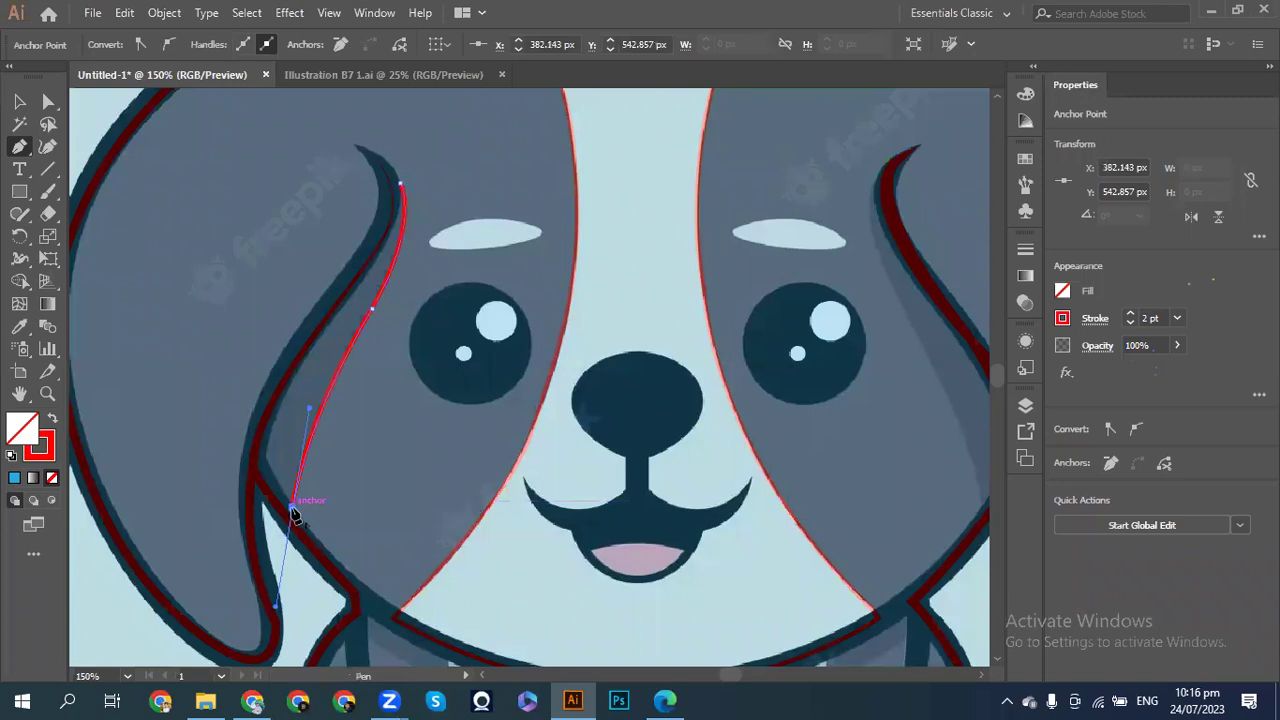
left_click_drag(293, 509, 276, 566)
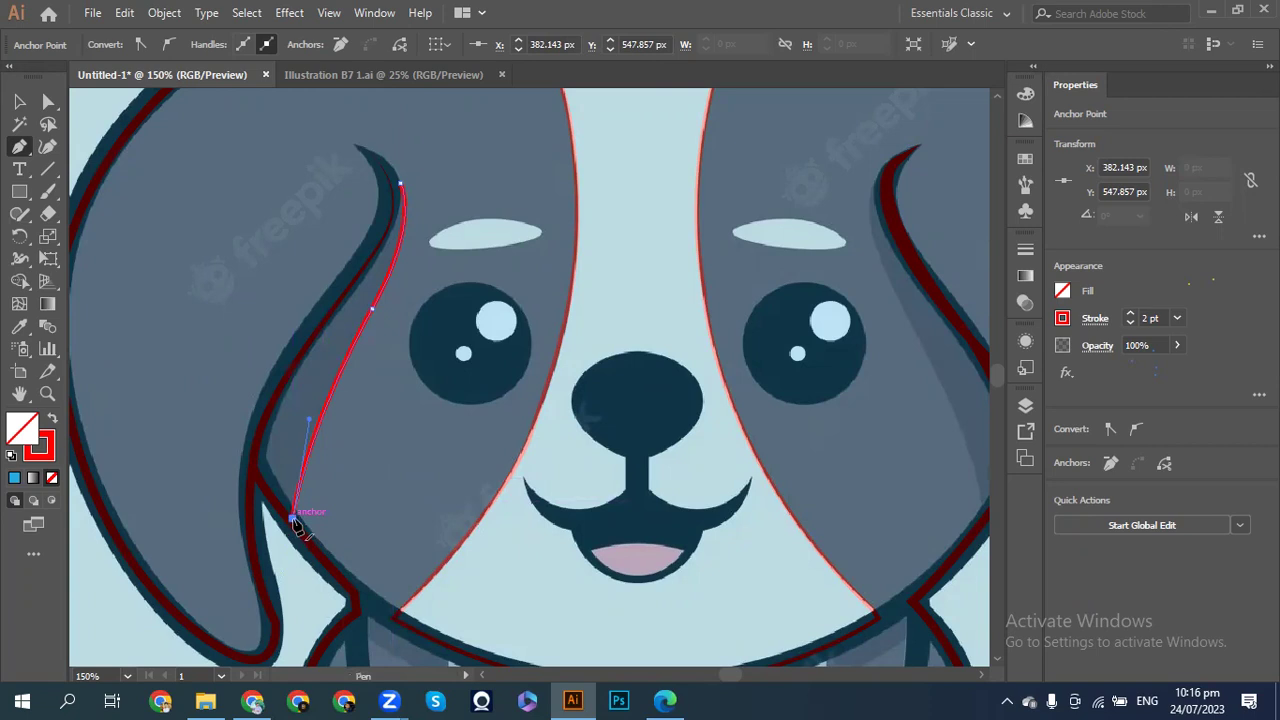
- Close the ear shadow path through X 364.143, Y 523.5 px and up the ear fold via X 409.401, Y 440.62 px, then deselect it
left_click_drag(293, 517, 256, 469)
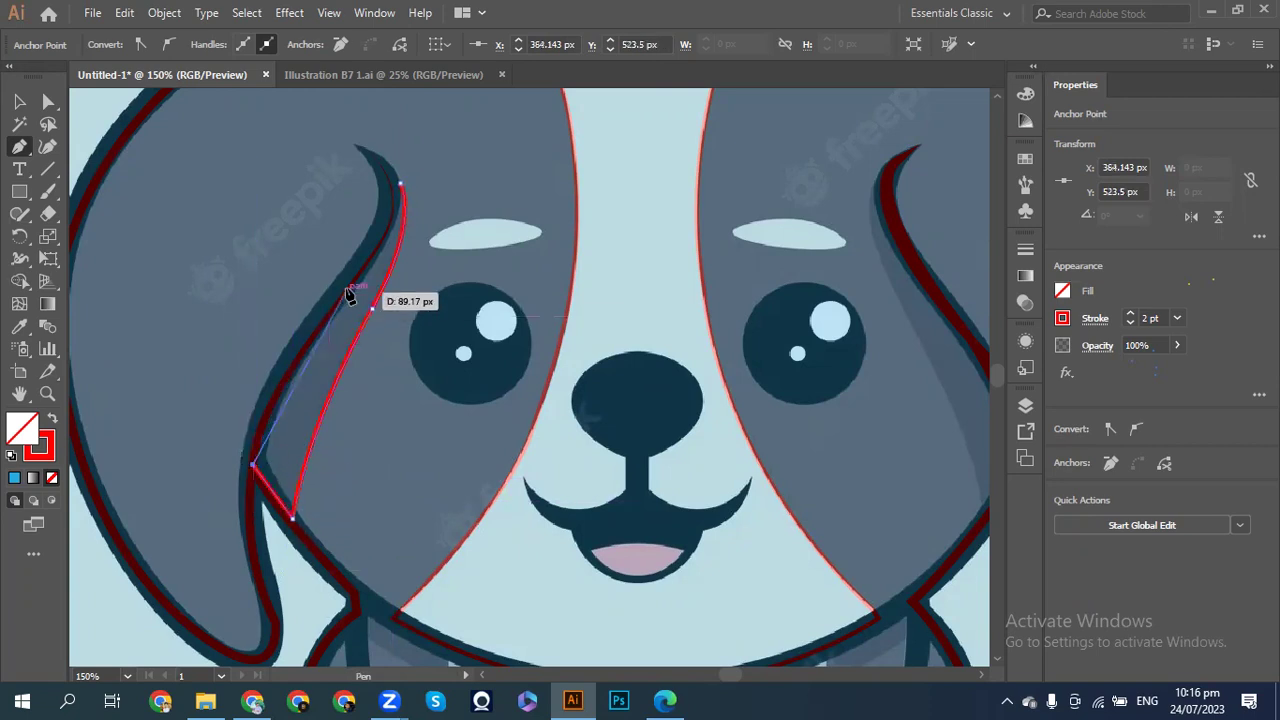
left_click_drag(352, 284, 428, 232)
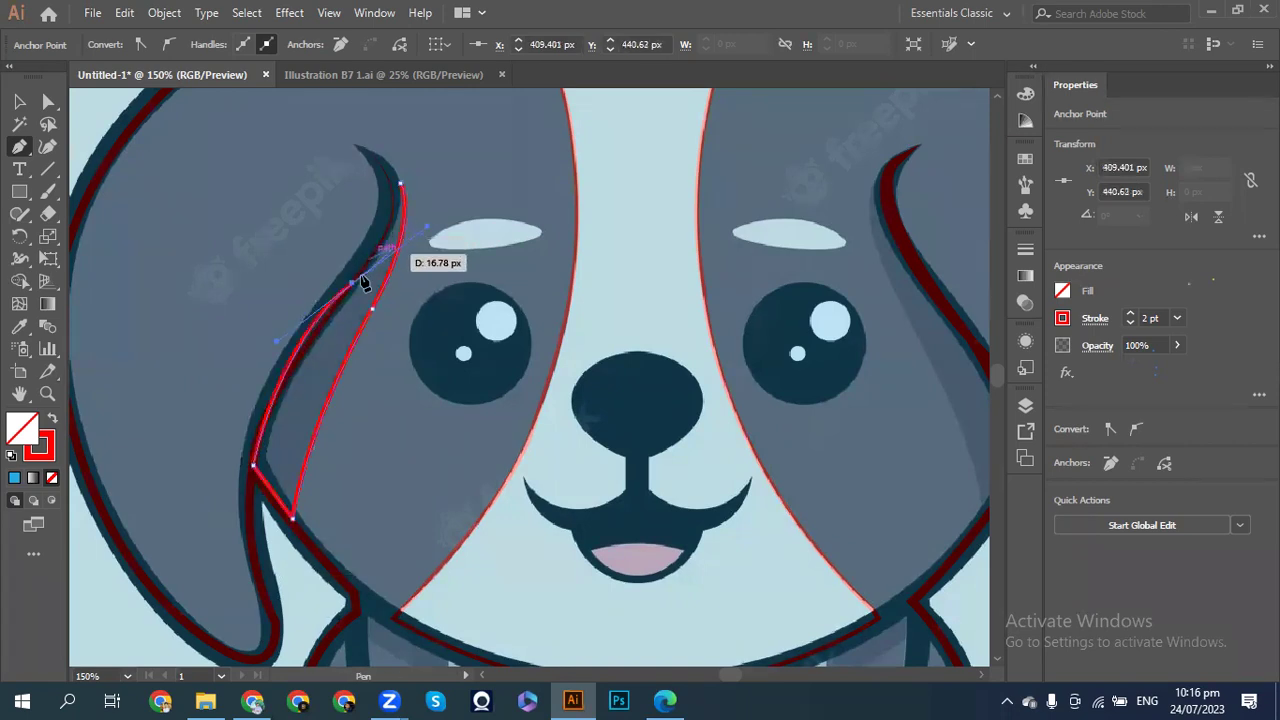
left_click_drag(353, 285, 396, 180)
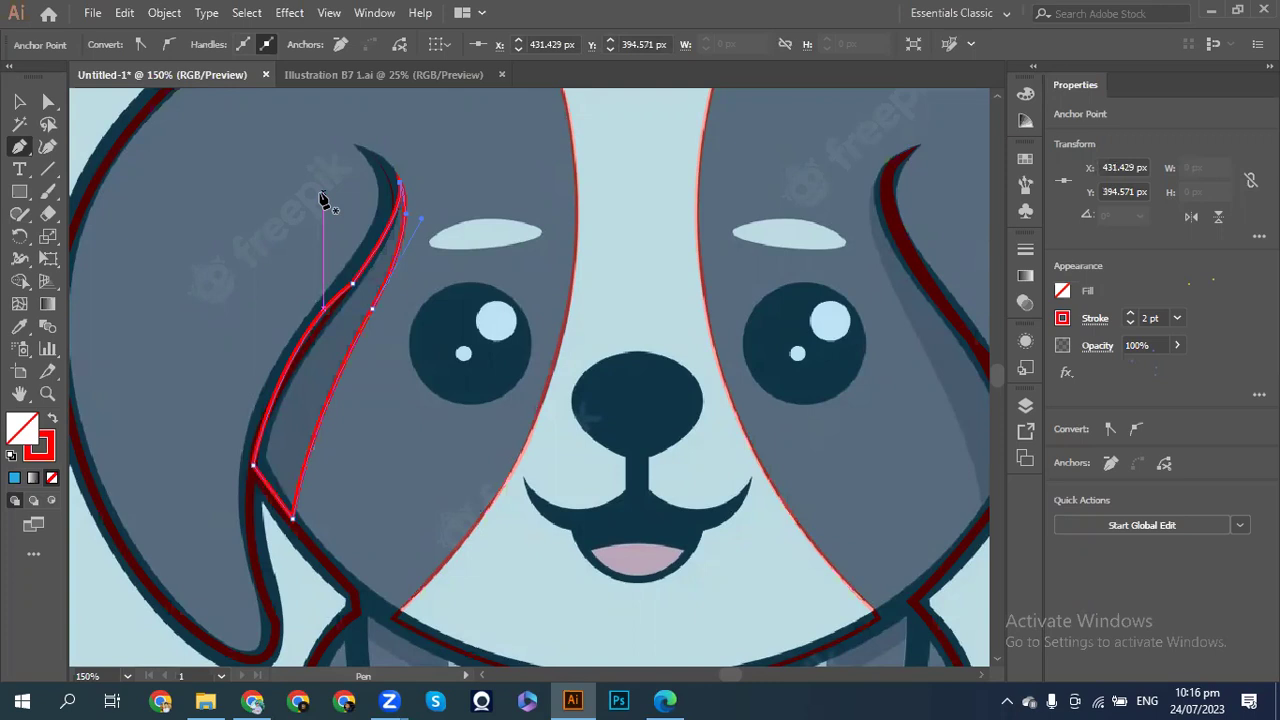
key("ctrl")
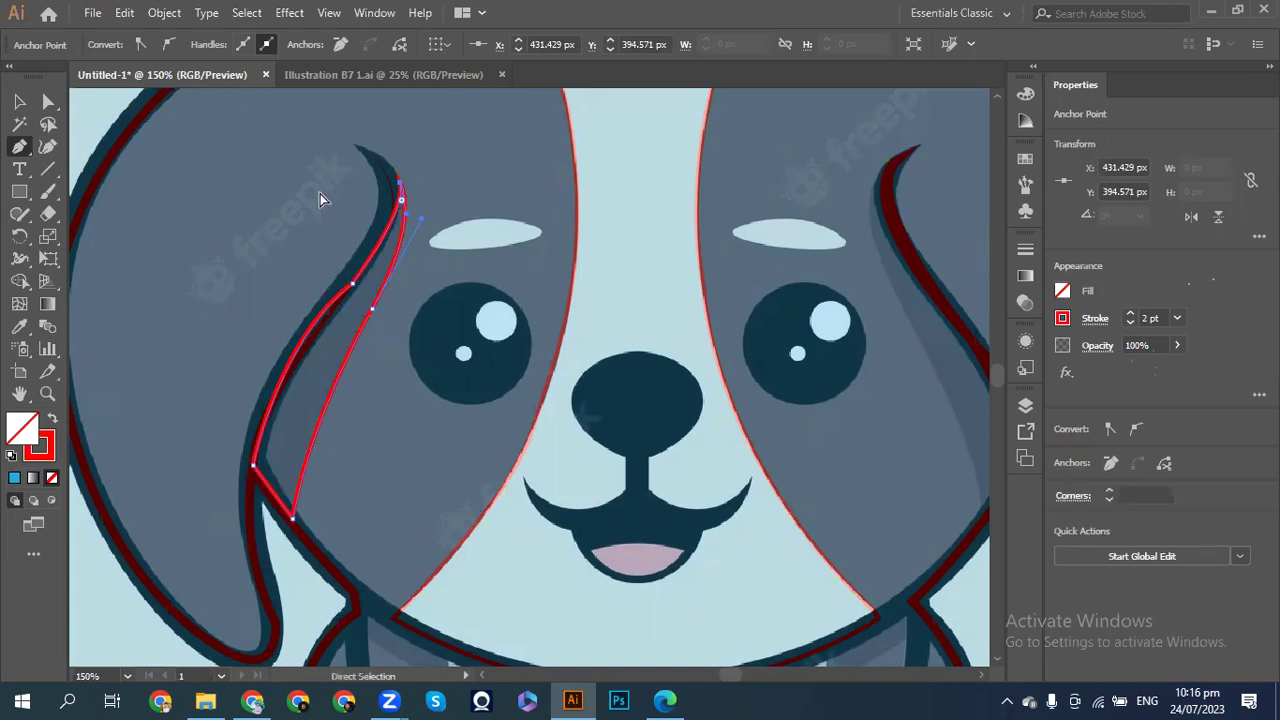
left_click(320, 193, "ctrl")
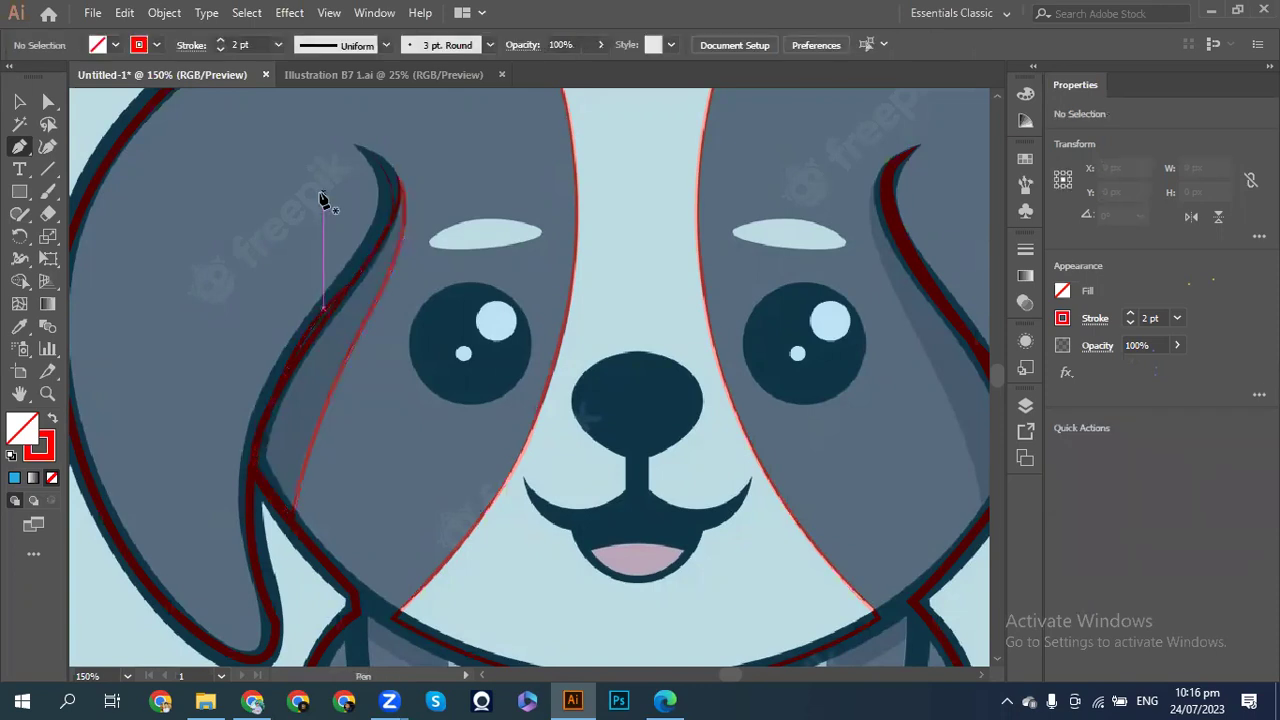
- Duplicate the left ear's shadow path horizontally onto the right ear at X 683.09, Y 471.214 px
key("ctrl")
left_click(320, 193, "ctrl")
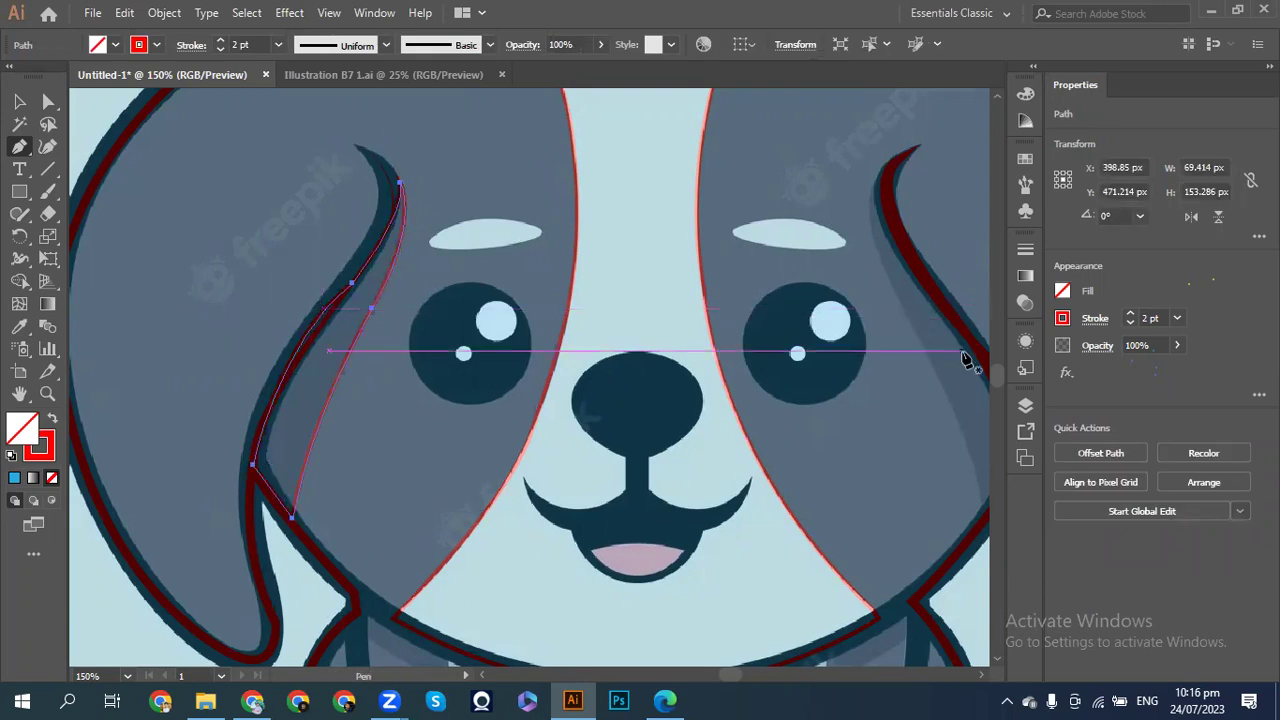
scroll(965, 358, "right", 5)
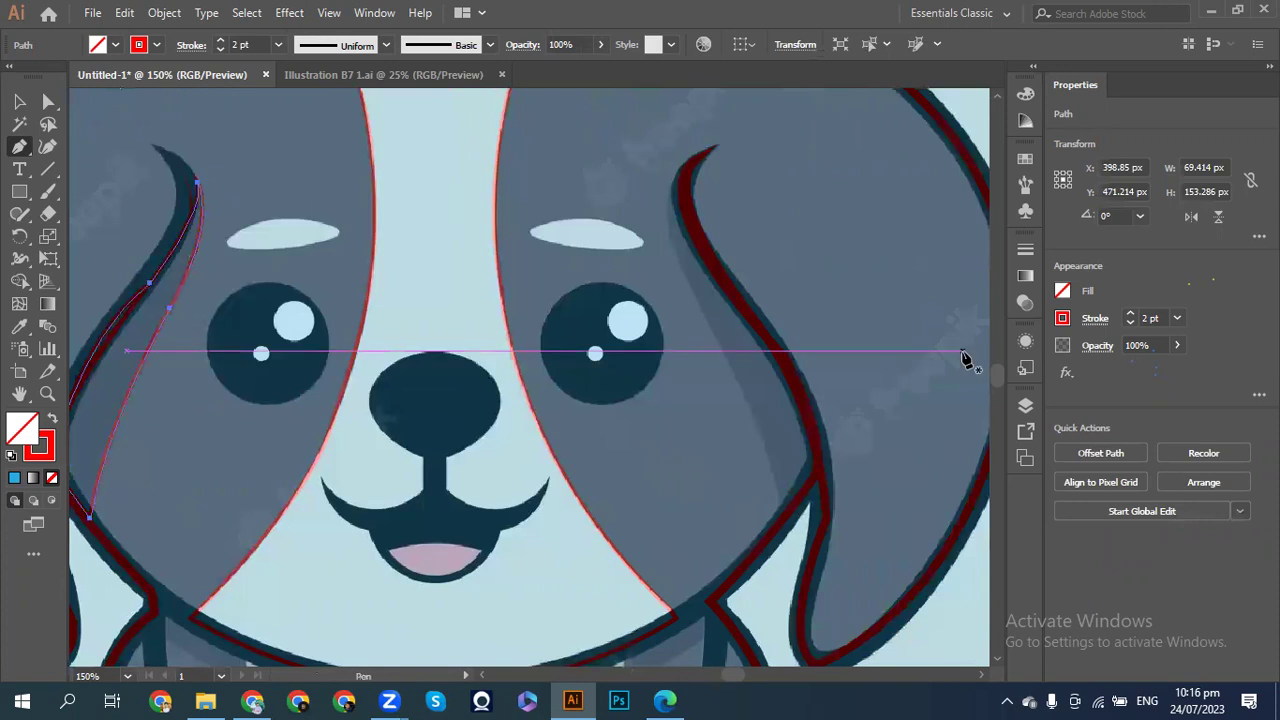
key("v")
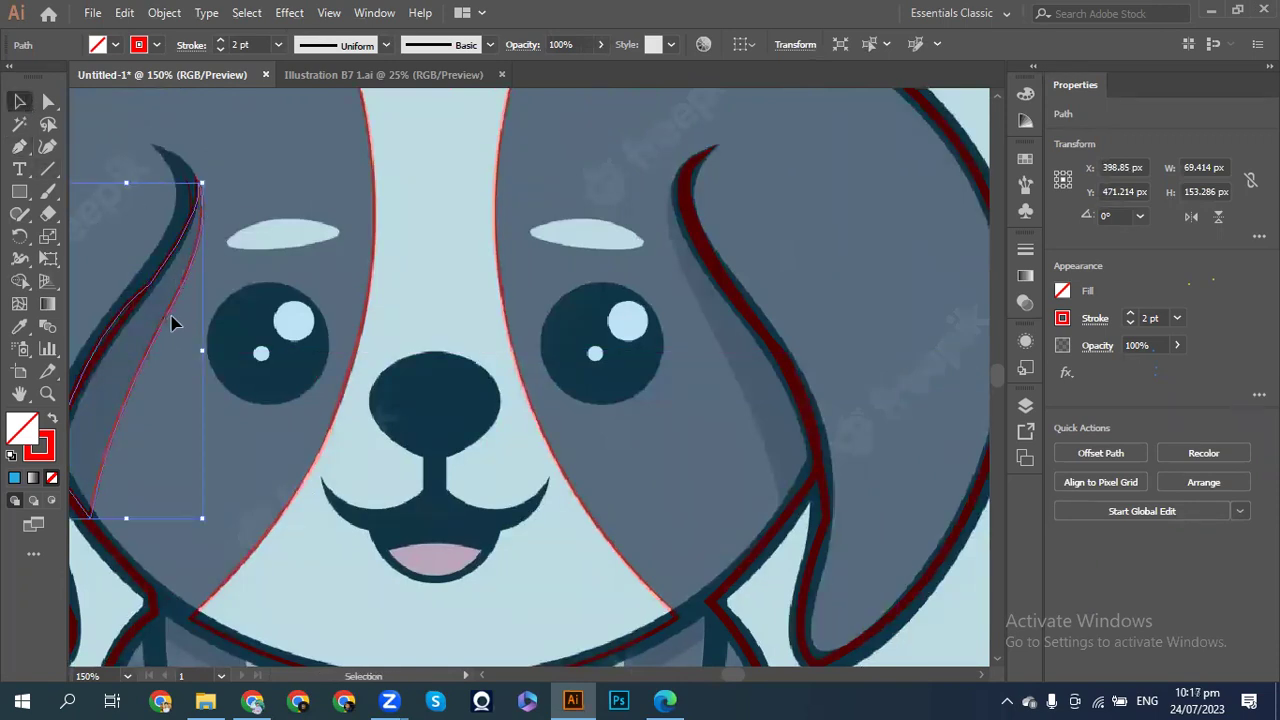
left_click(170, 321)
left_click(166, 320)
left_click_drag(166, 320, 787, 300)
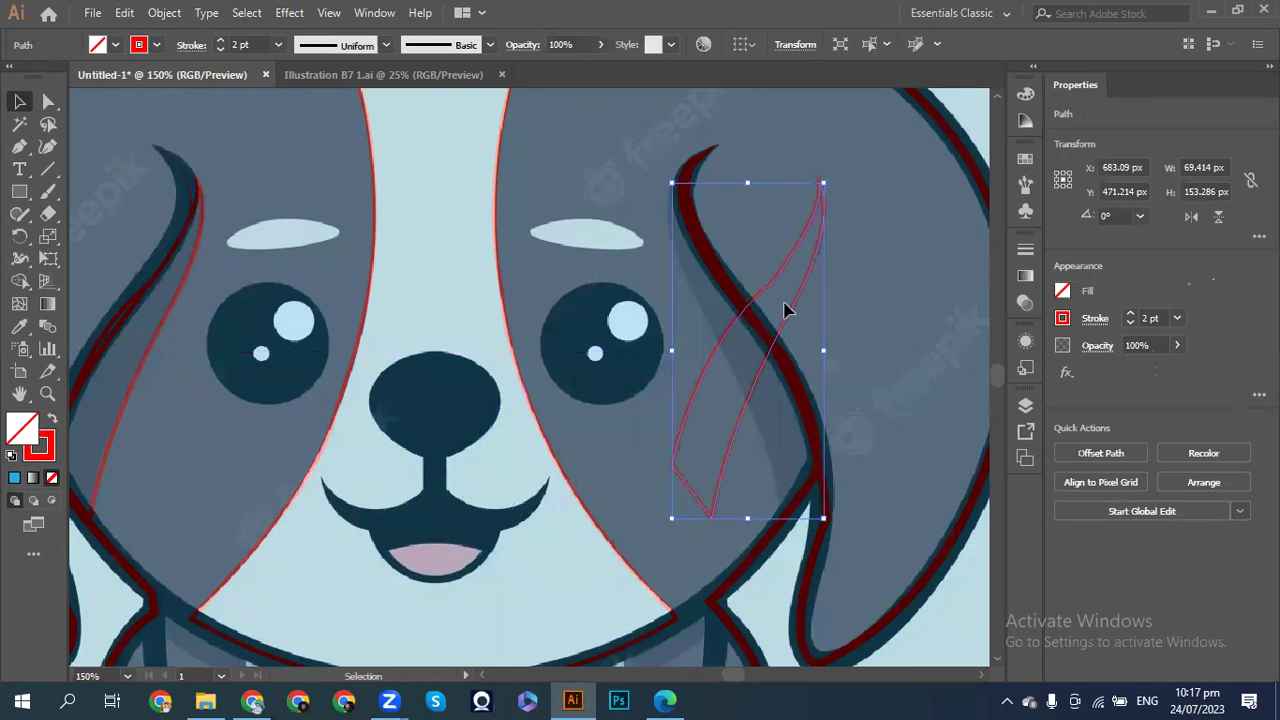
- Reflect the duplicated ear shadow across the vertical axis with the preview enabled
right_click(792, 319)
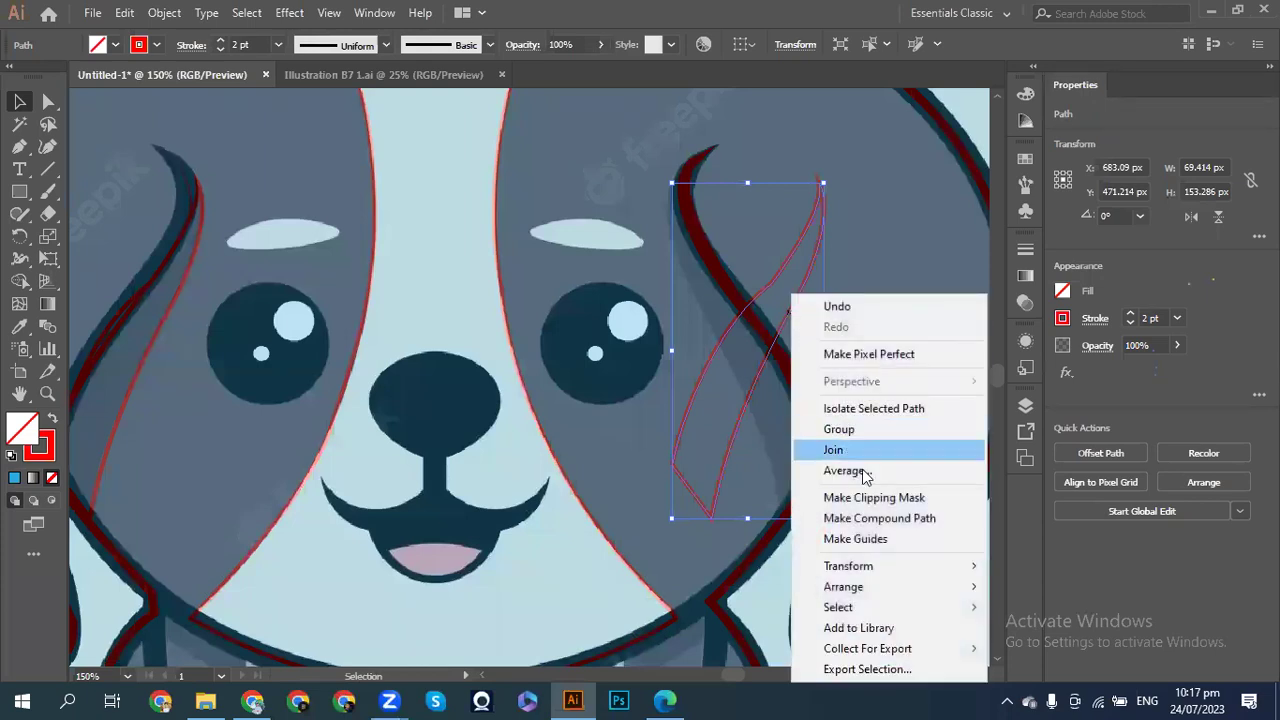
mouse_move(886, 566)
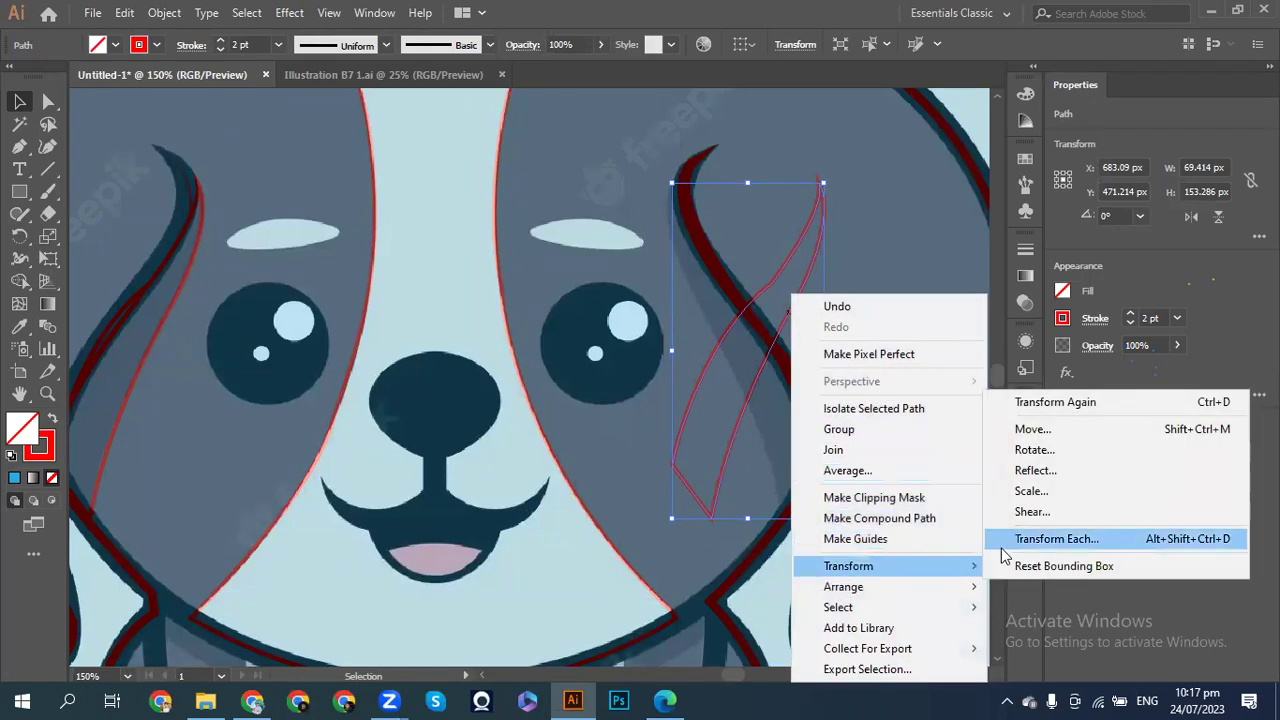
left_click(1031, 477)
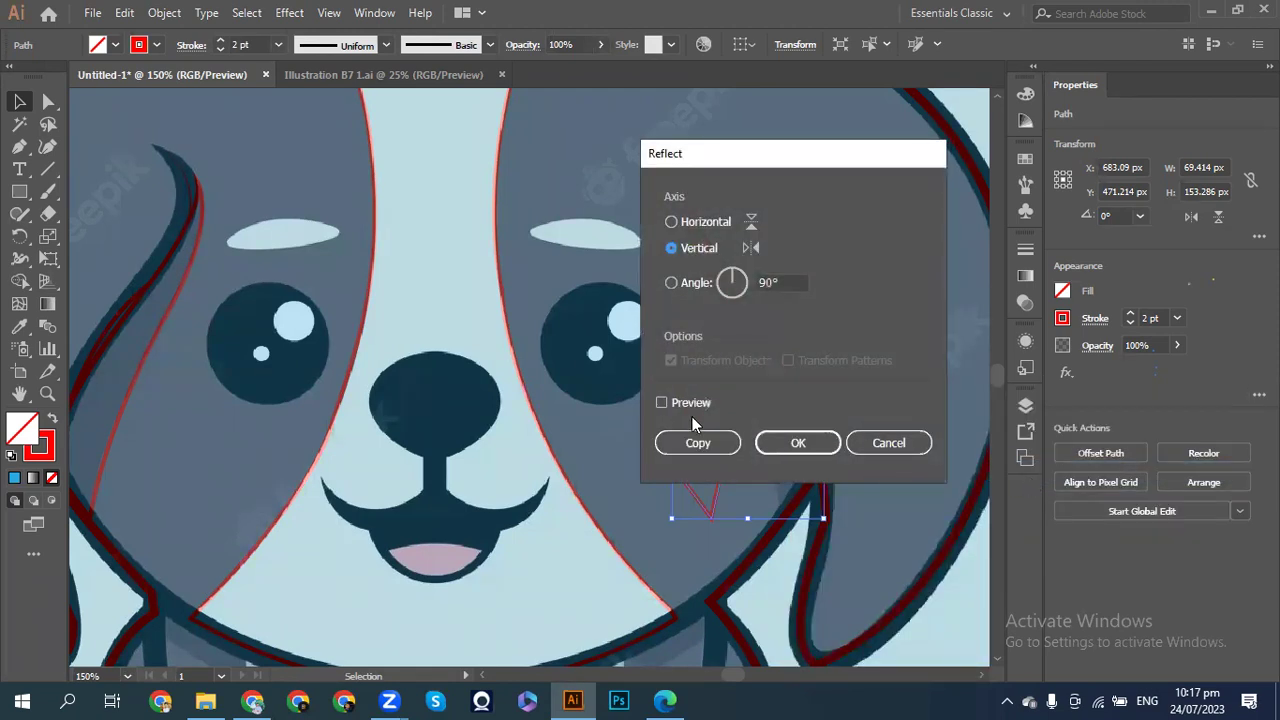
left_click(668, 402)
left_click_drag(750, 154, 443, 230)
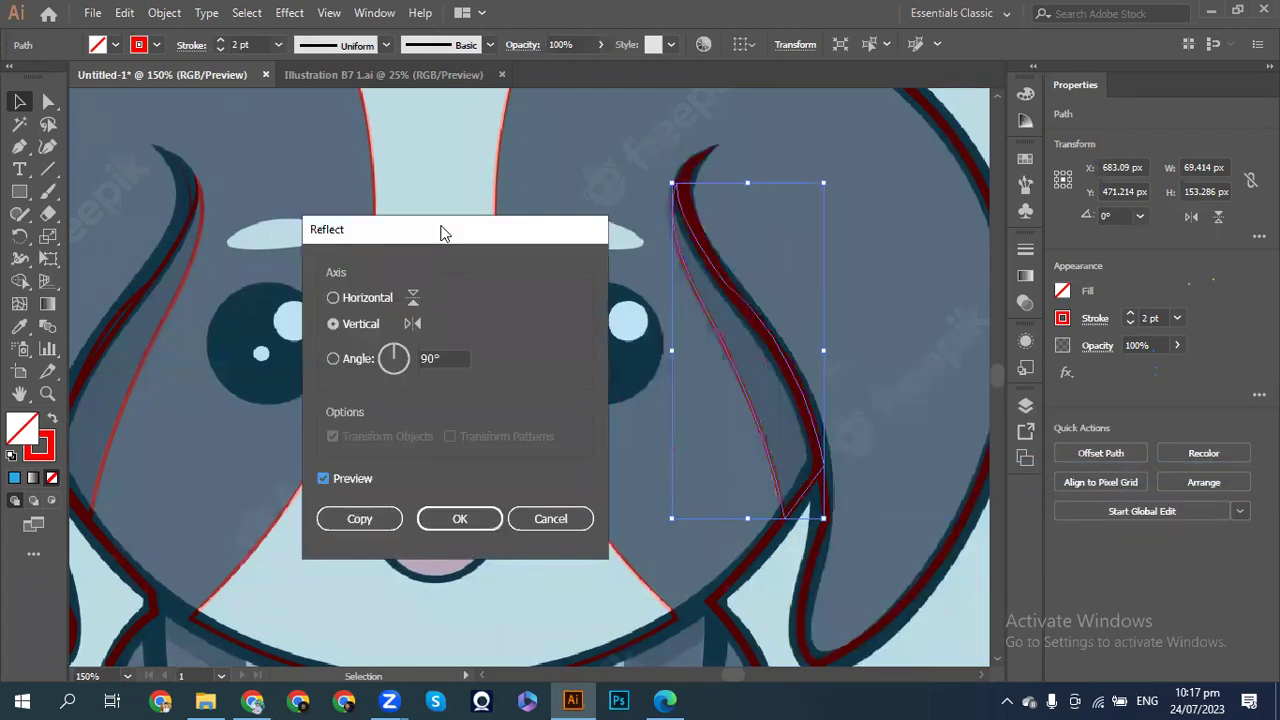
left_click(459, 517)
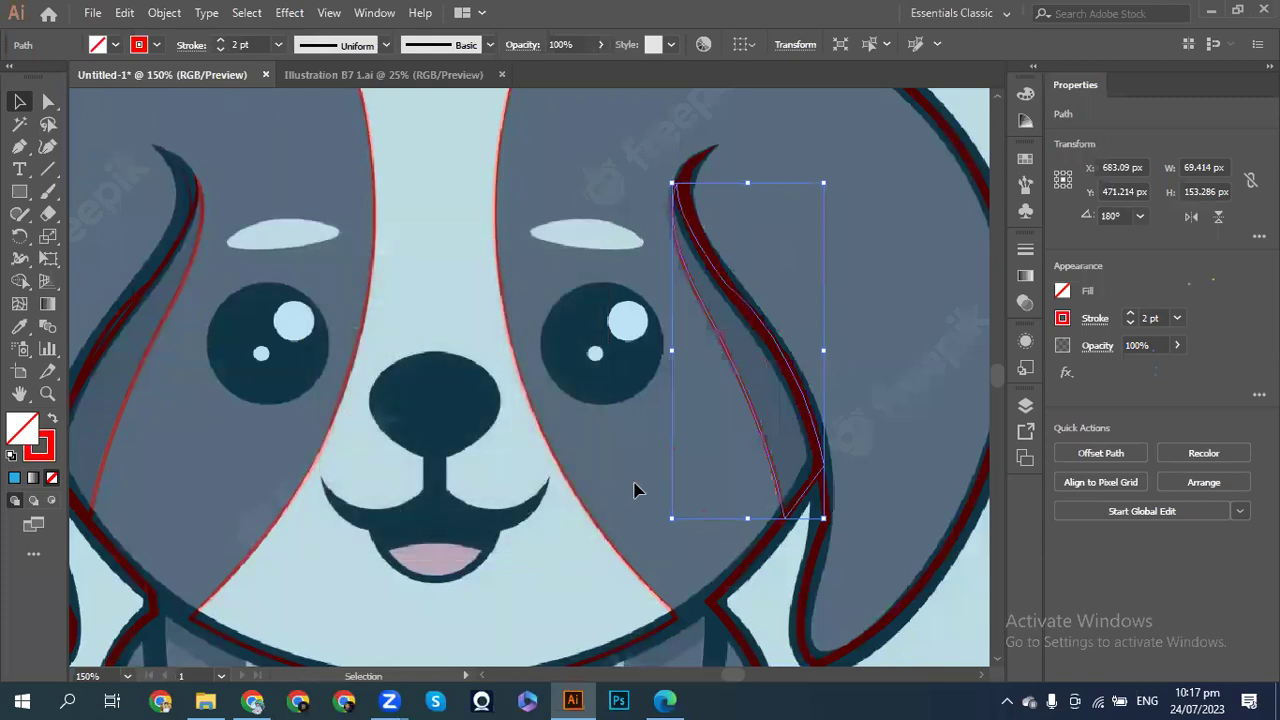
- Nudge the mirrored shadow path to X 679.09, Y 468.214 px to align it with the right ear's shadow
key("shift+Up")
key("shift+Up")
key("Left")
key("Left")
key("Left")
key("Down")
key("Down")
key("Down")
key("Down")
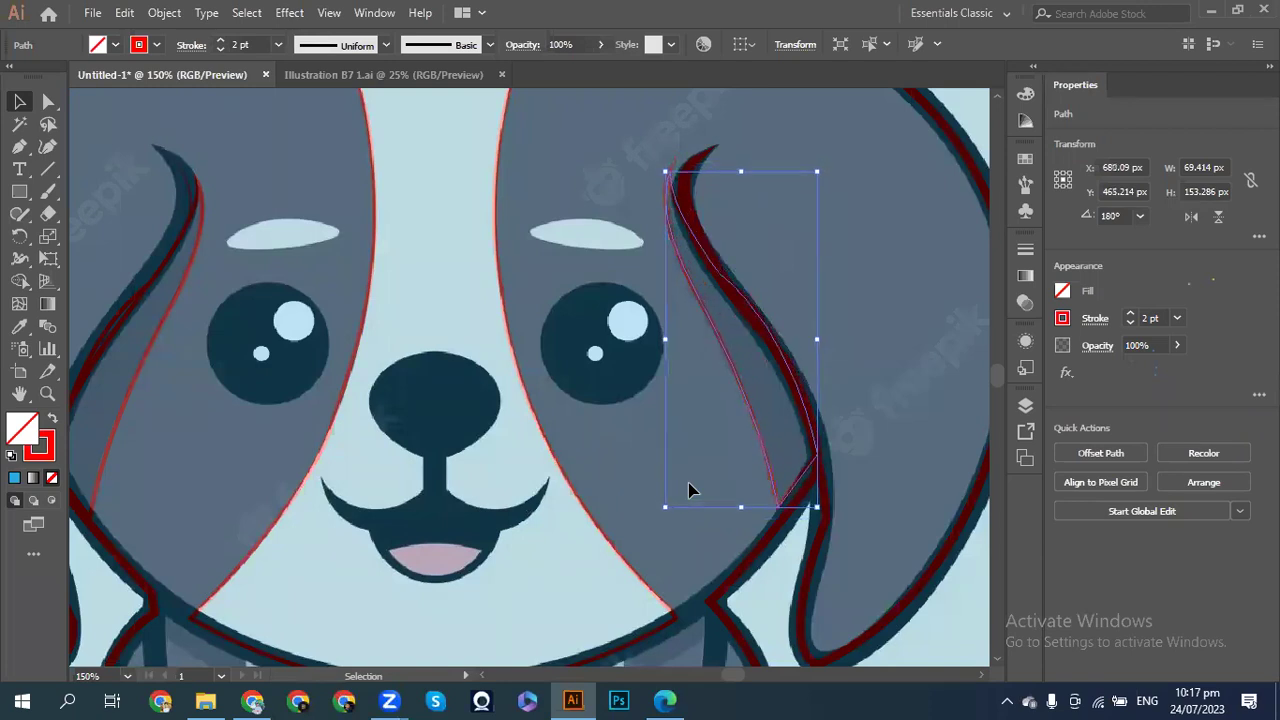
key("Down")
key("Down")
key("Down")
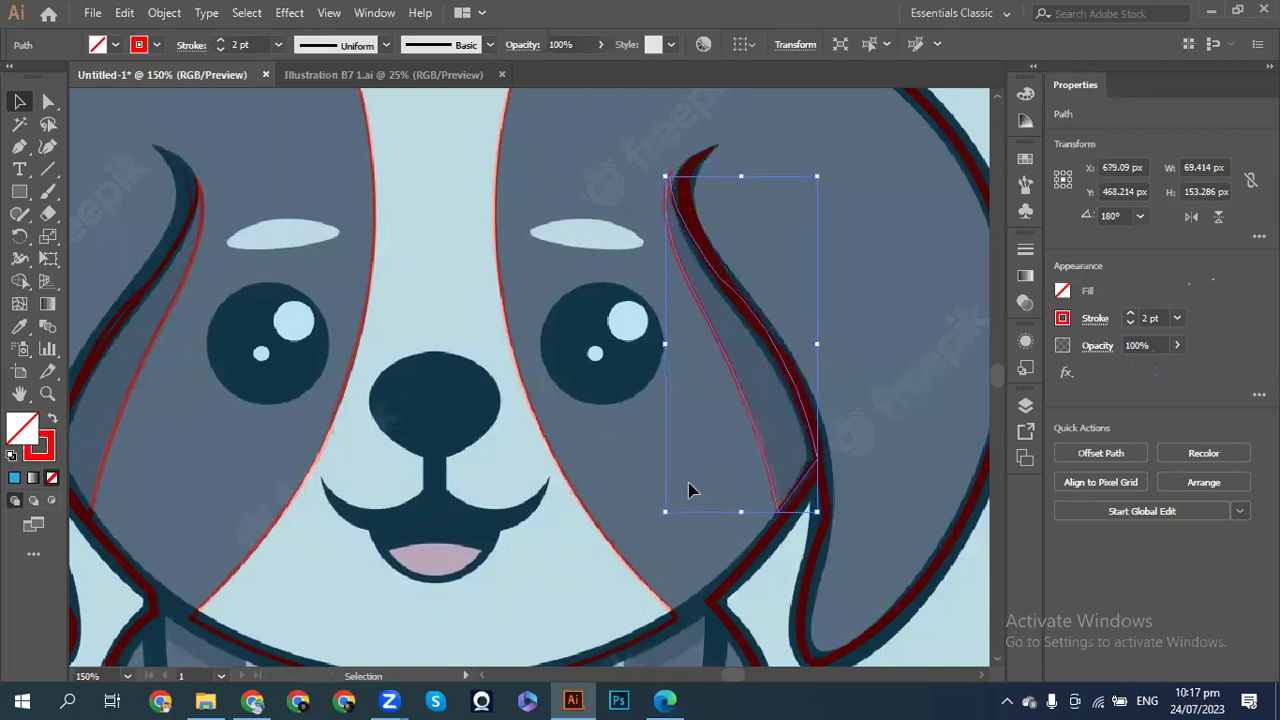
- Nudge the right ear's shadow path to X 683.09, Y 470.214 px and stretch its inner side to a 72.082 px width
key("Down")
key("Right")
key("Down")
key("Right")
key("Left")
key("Right")
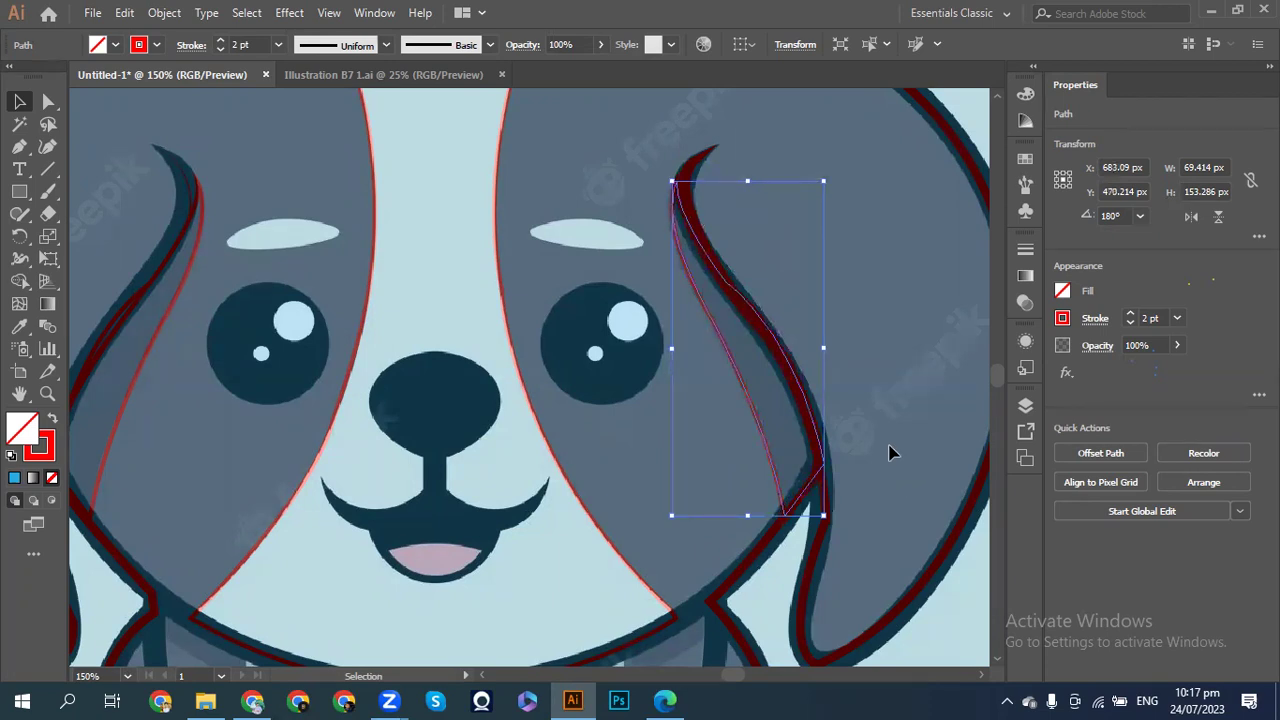
left_click_drag(670, 352, 666, 352)
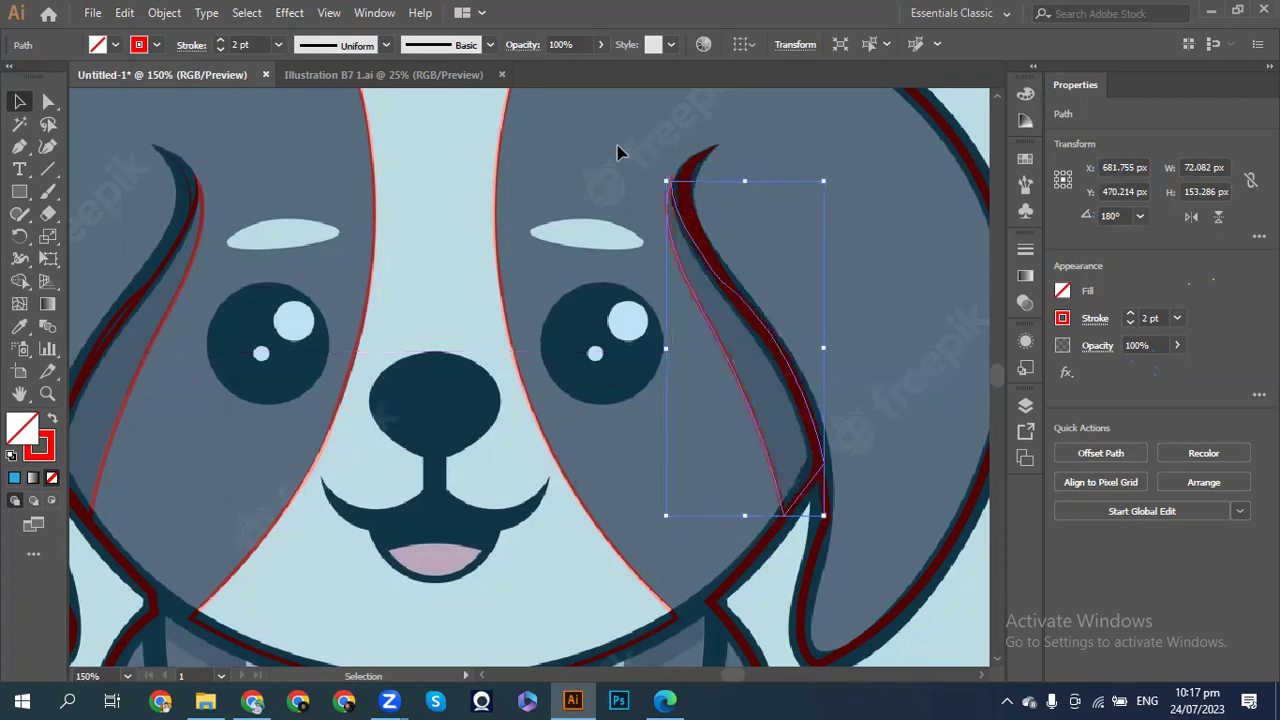
- Move the top anchor point of the right ear's shadow path to X 649.924, Y 393.571 px and deselect it
left_click(48, 101)
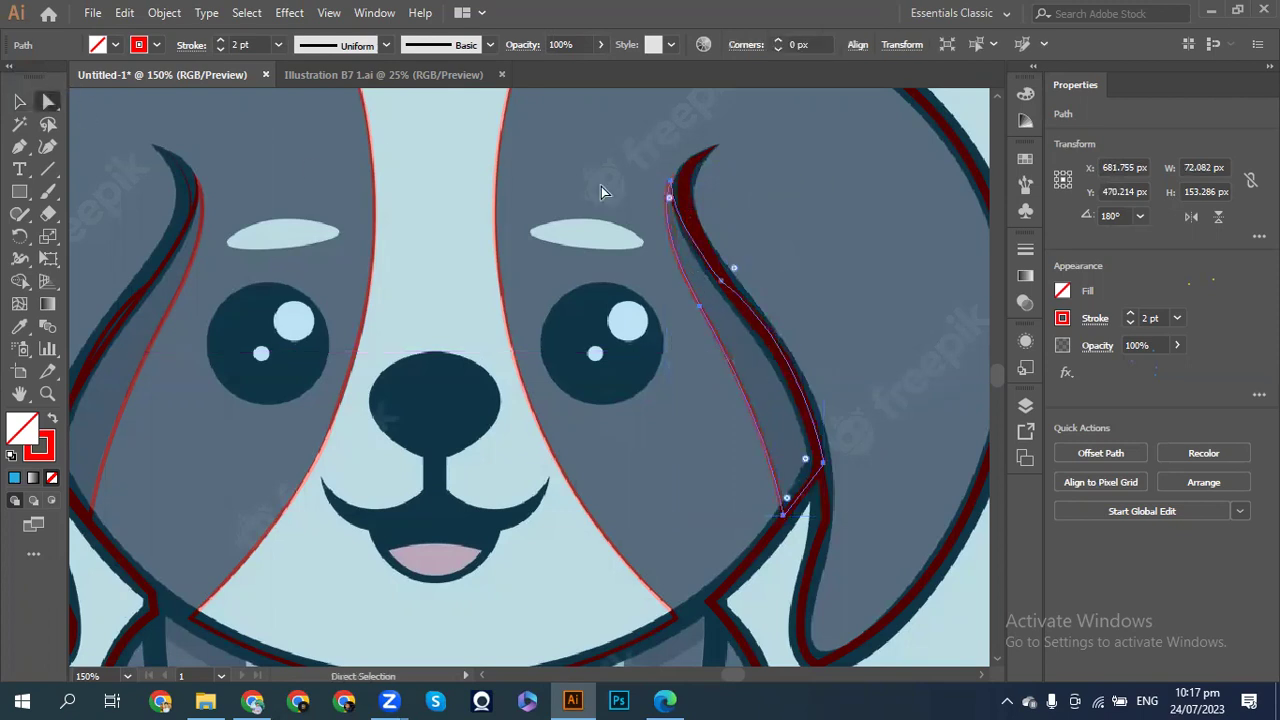
left_click(674, 185)
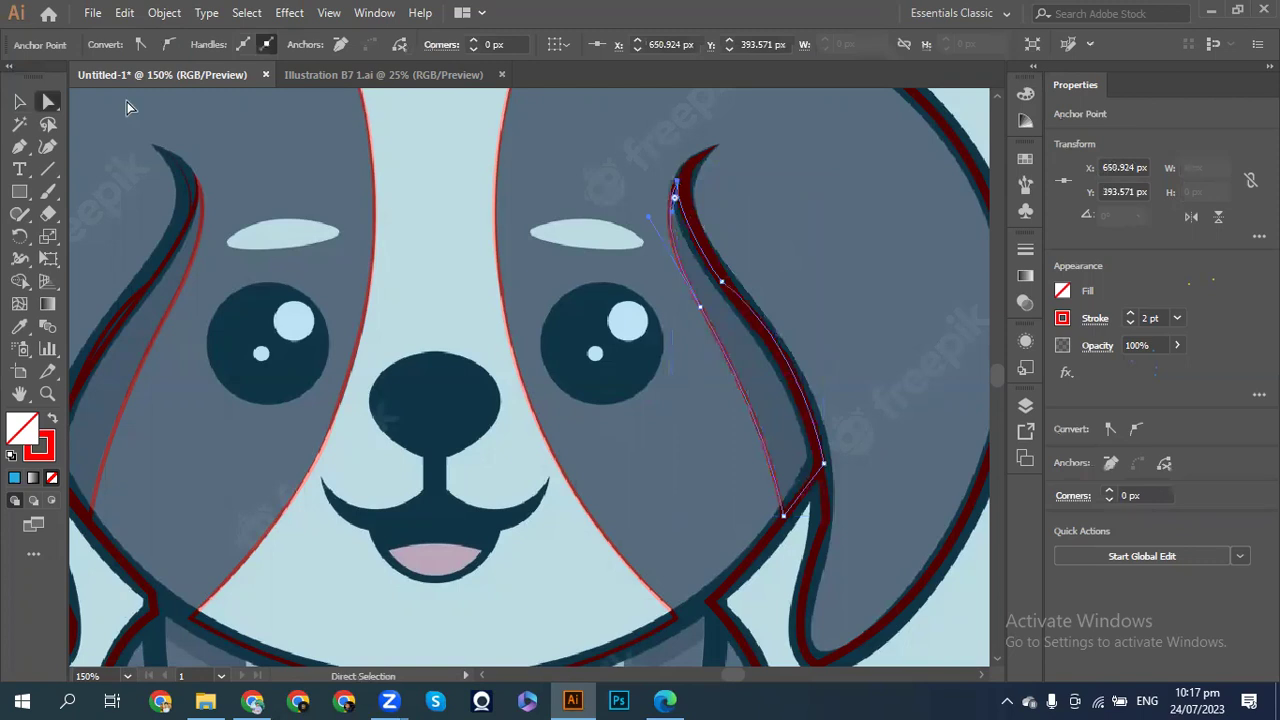
left_click(28, 100)
key("a")
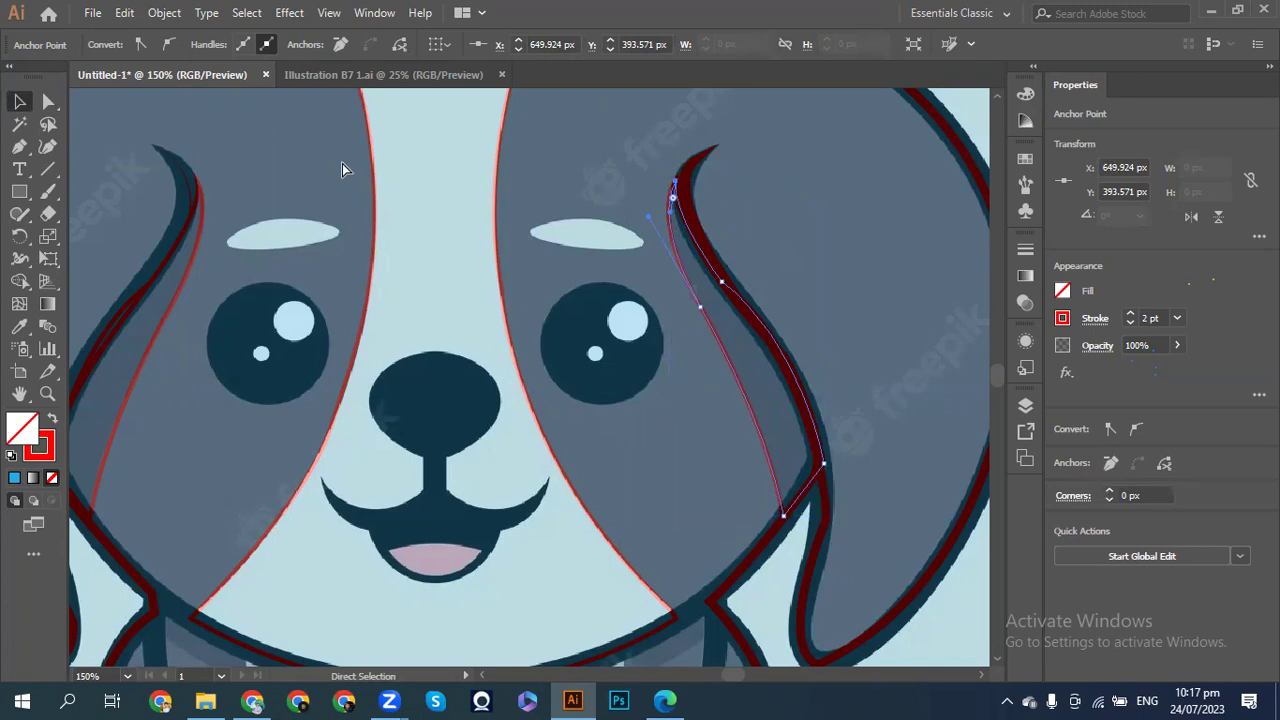
left_click(342, 170, "ctrl")
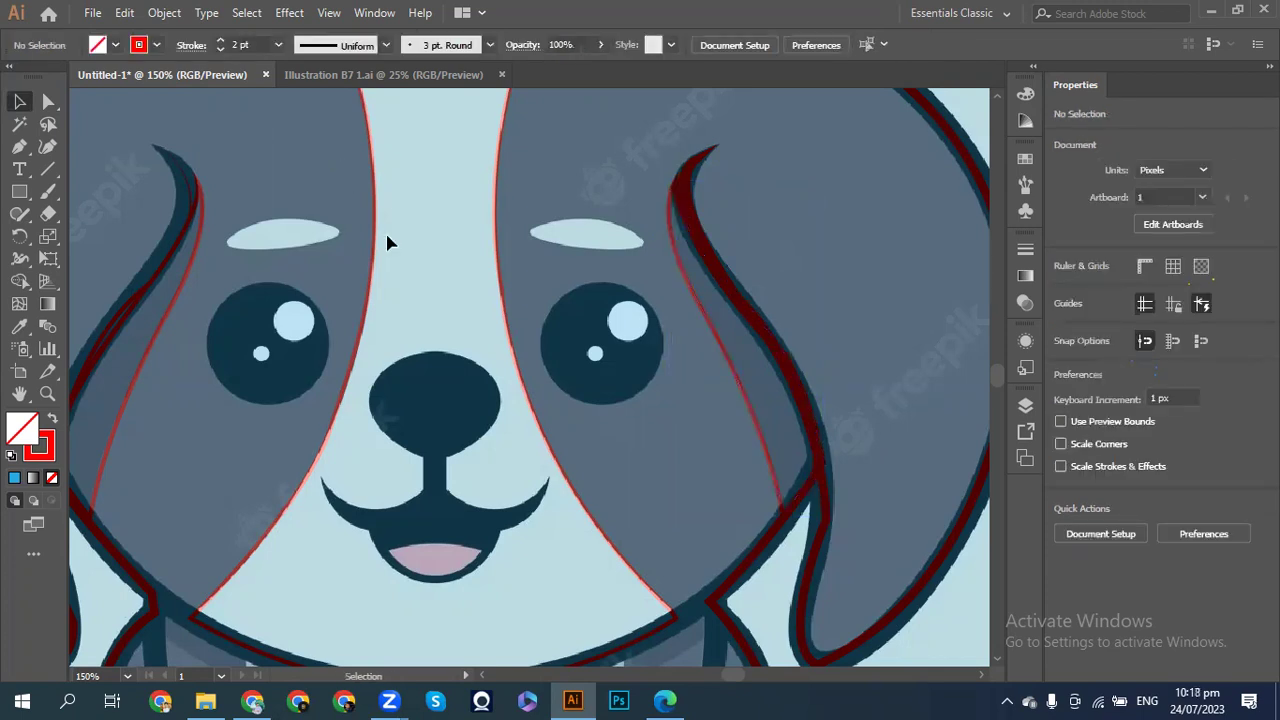
- Trace the left eyebrow with the Pen as a closed curve through X 445.143, Y 420.714; X 496.143, Y 416.429; and X 470.643, Y 424.143 px
left_click(19, 146)
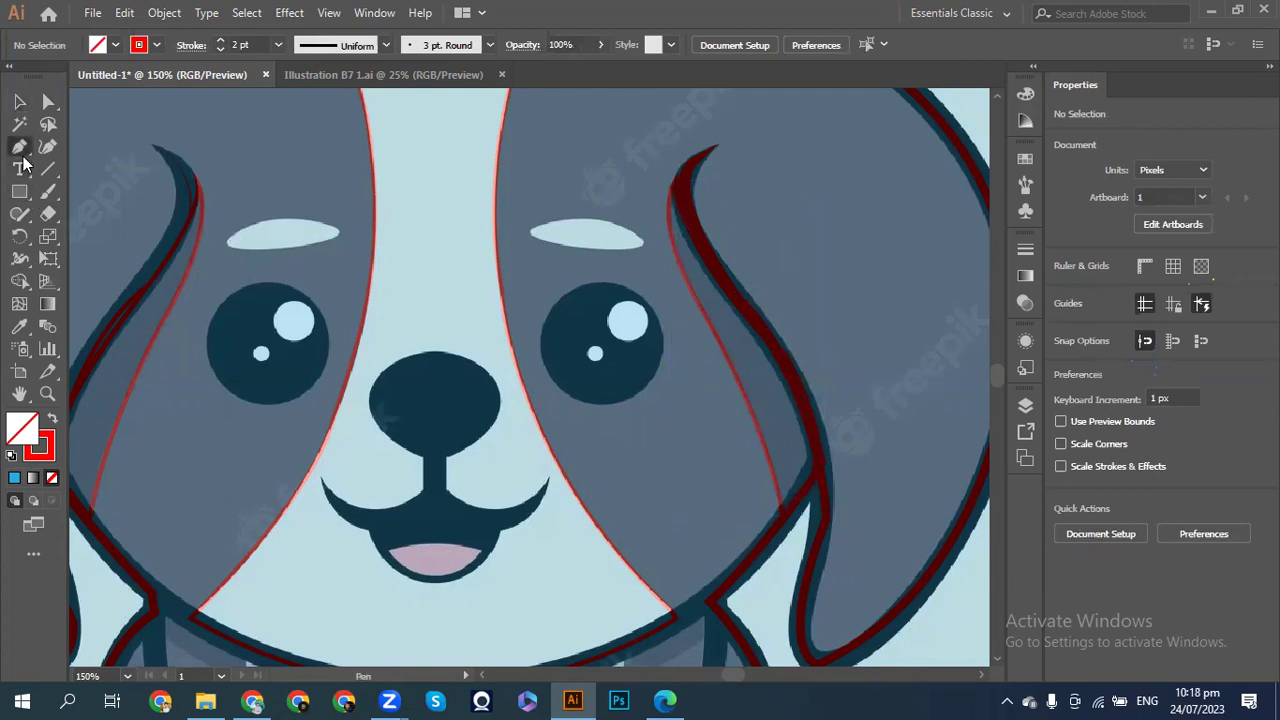
left_click(229, 241)
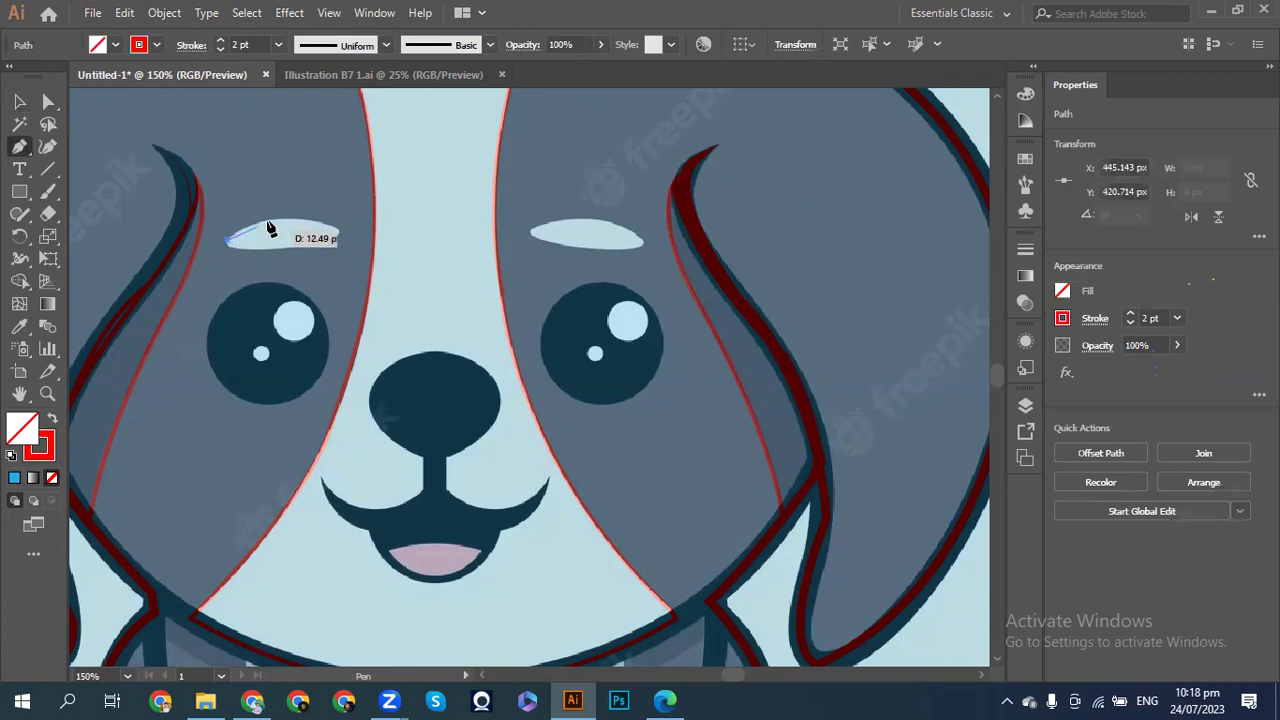
mouse_move(339, 233)
left_mouse_down()
mouse_move(391, 269)
mouse_move(413, 267)
left_mouse_up()
left_click(339, 233)
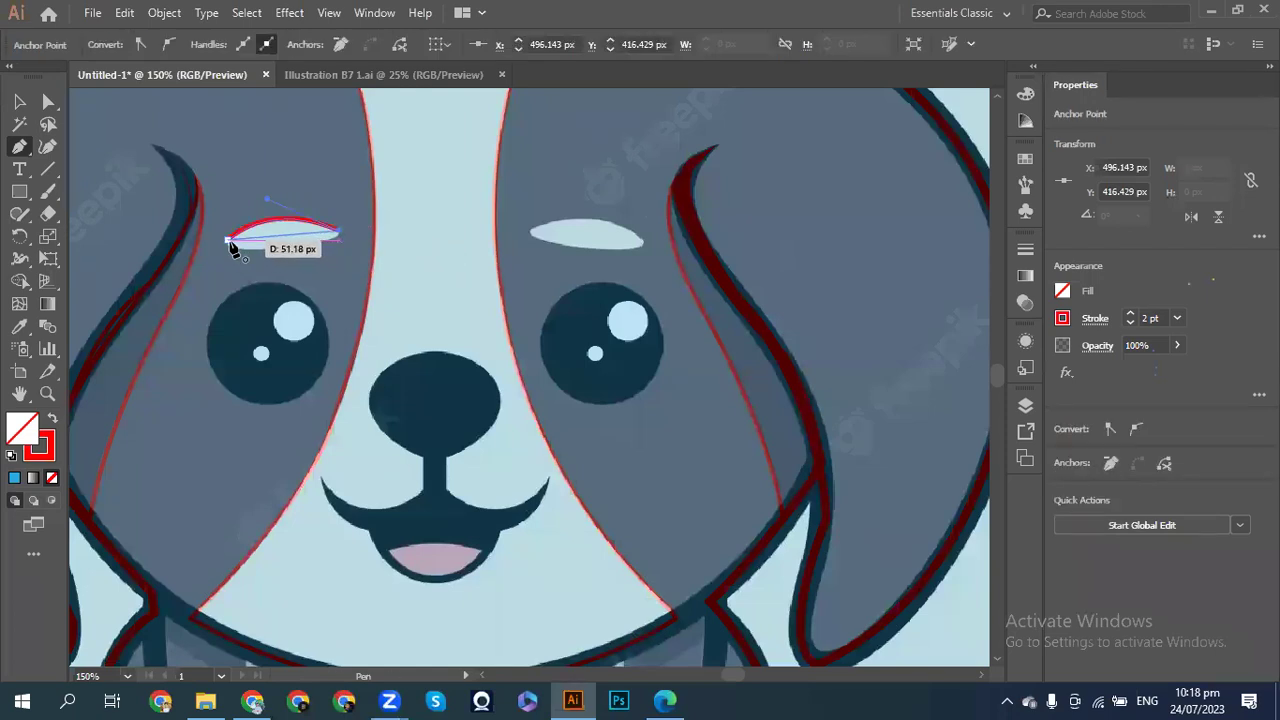
left_click_drag(275, 258, 228, 229)
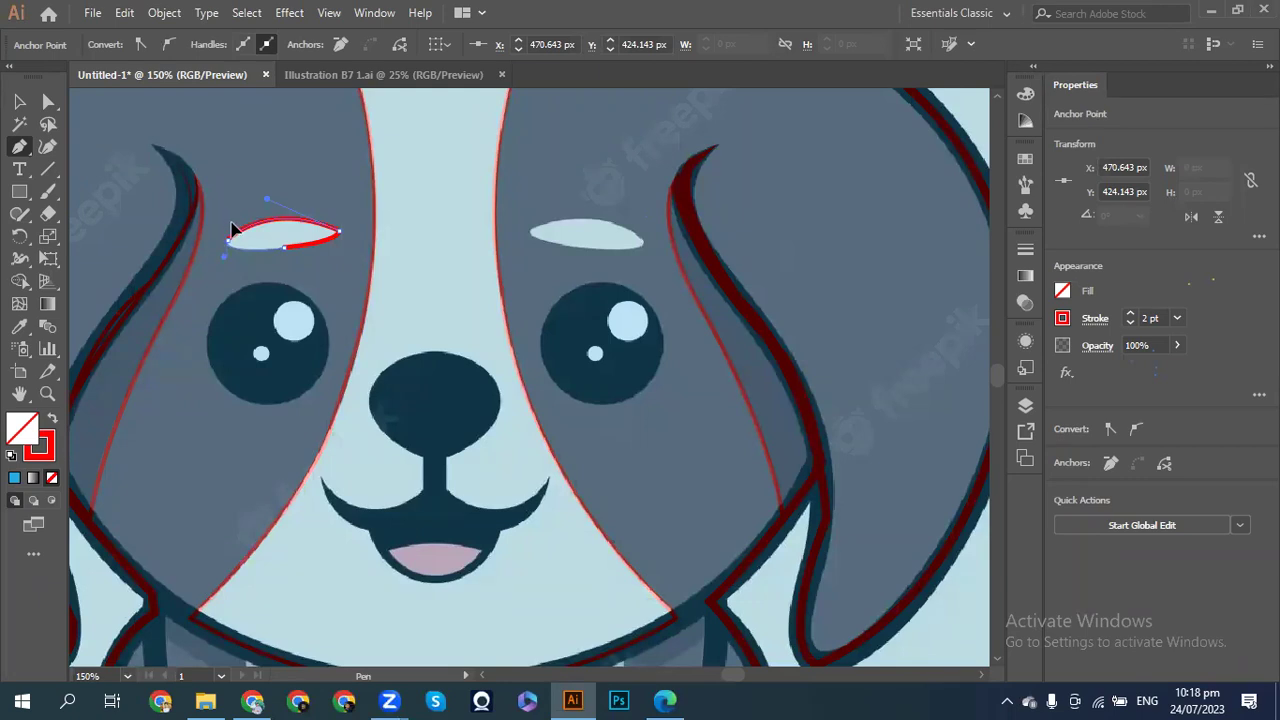
left_click_drag(233, 229, 233, 230)
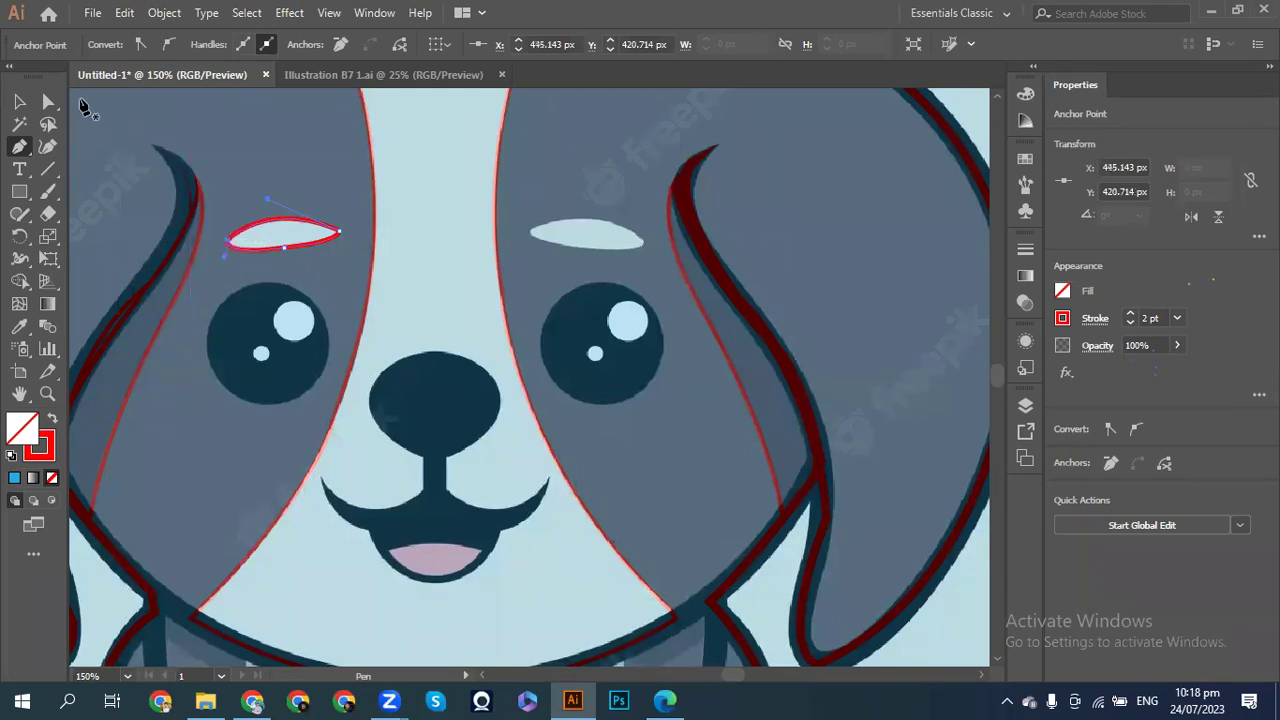
- Duplicate the left eyebrow path horizontally onto the right eyebrow at X 608.461, Y 418.117 px, keeping the original in place
left_click(19, 101)
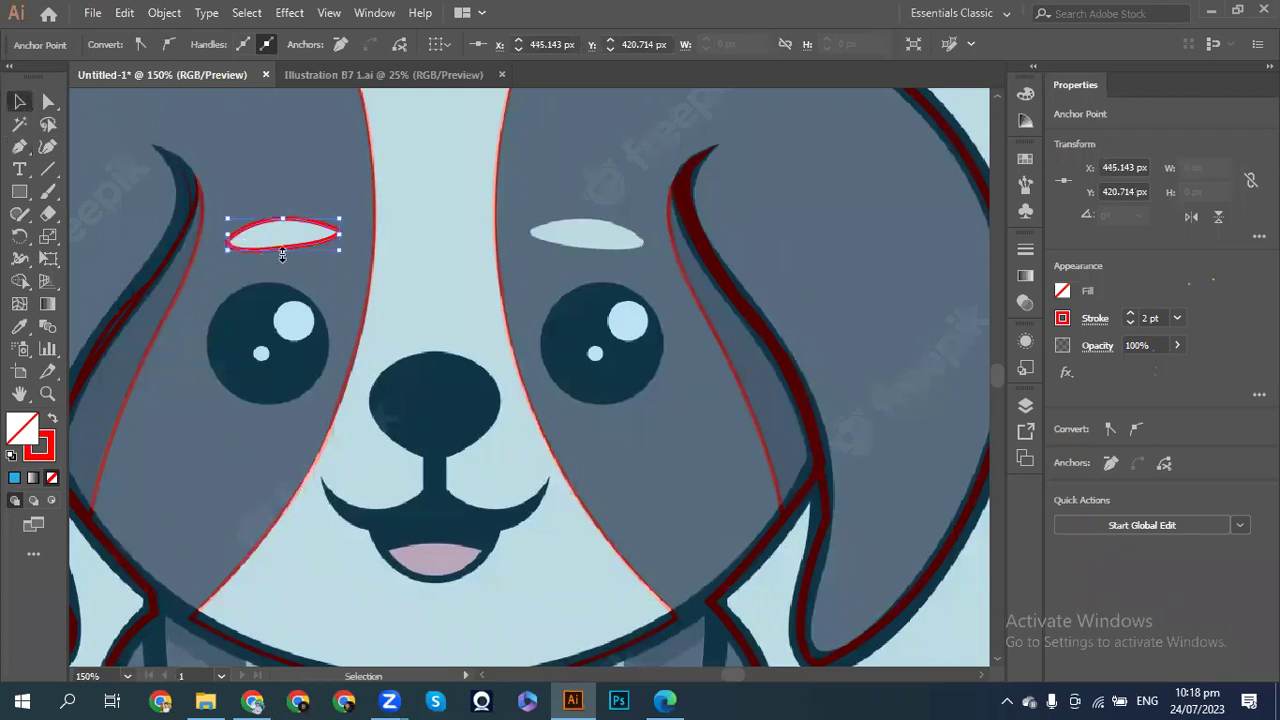
left_click_drag(266, 257, 572, 258)
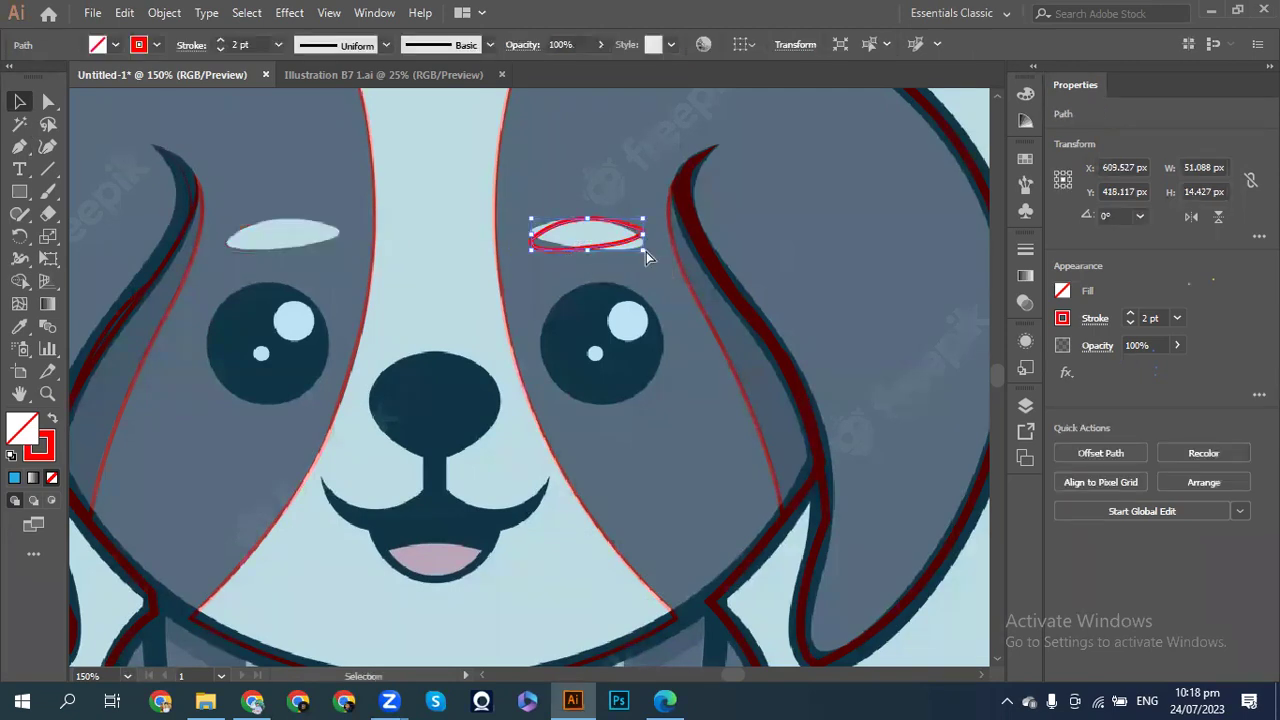
key("ctrl+z")
left_click_drag(314, 246, 616, 244)
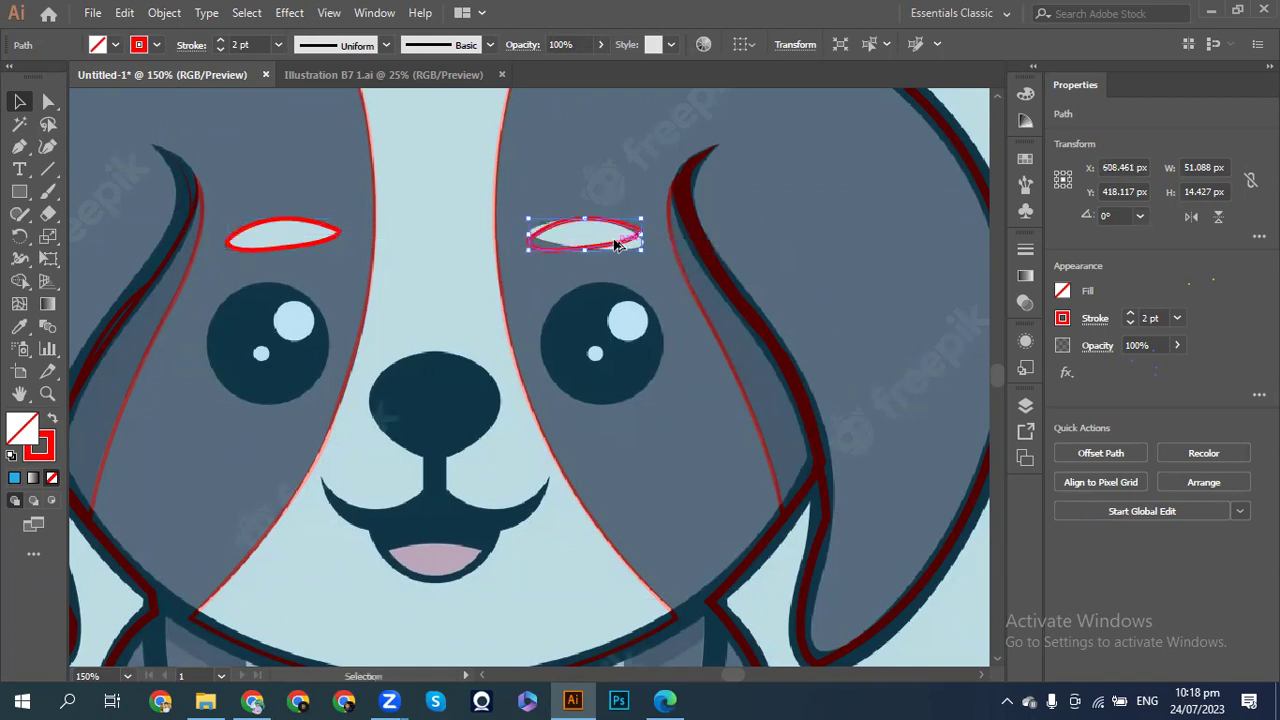
left_click(649, 262)
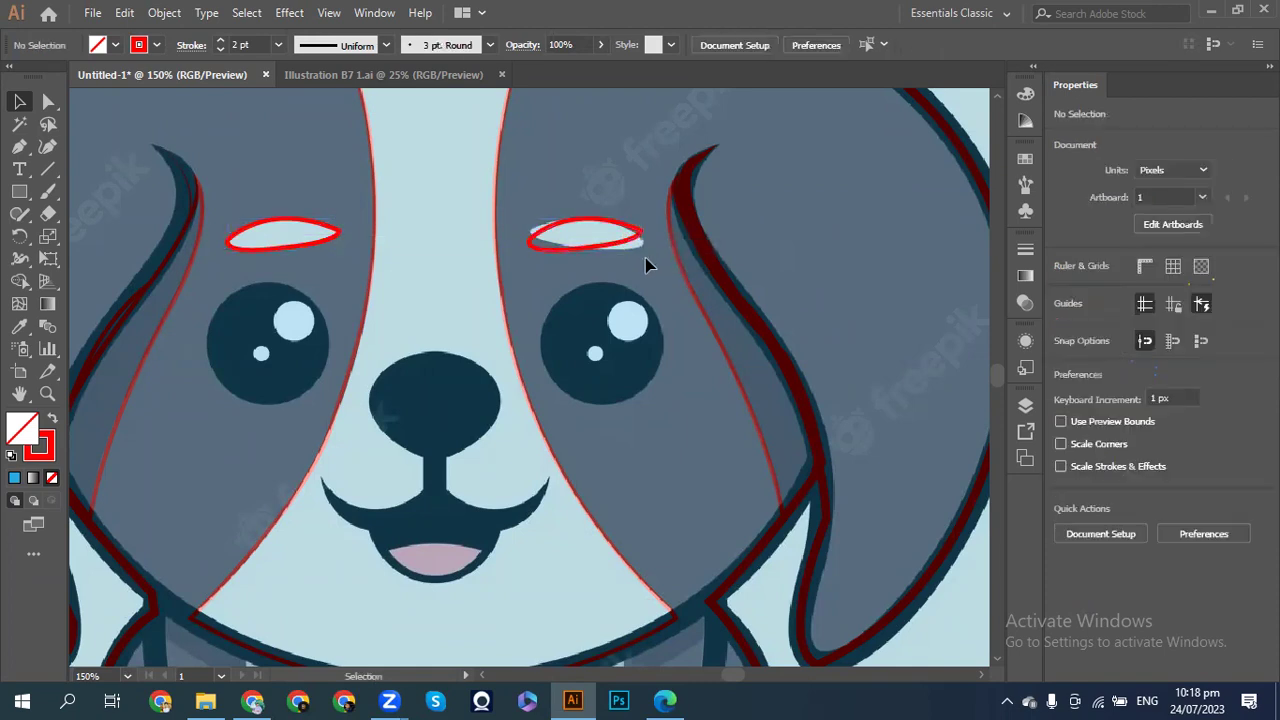
- Rotate the duplicated eyebrow path to 349.15° and place it at X 609.284, Y 417.611 px over the right eyebrow
left_click(634, 246)
left_click_drag(648, 254, 651, 278)
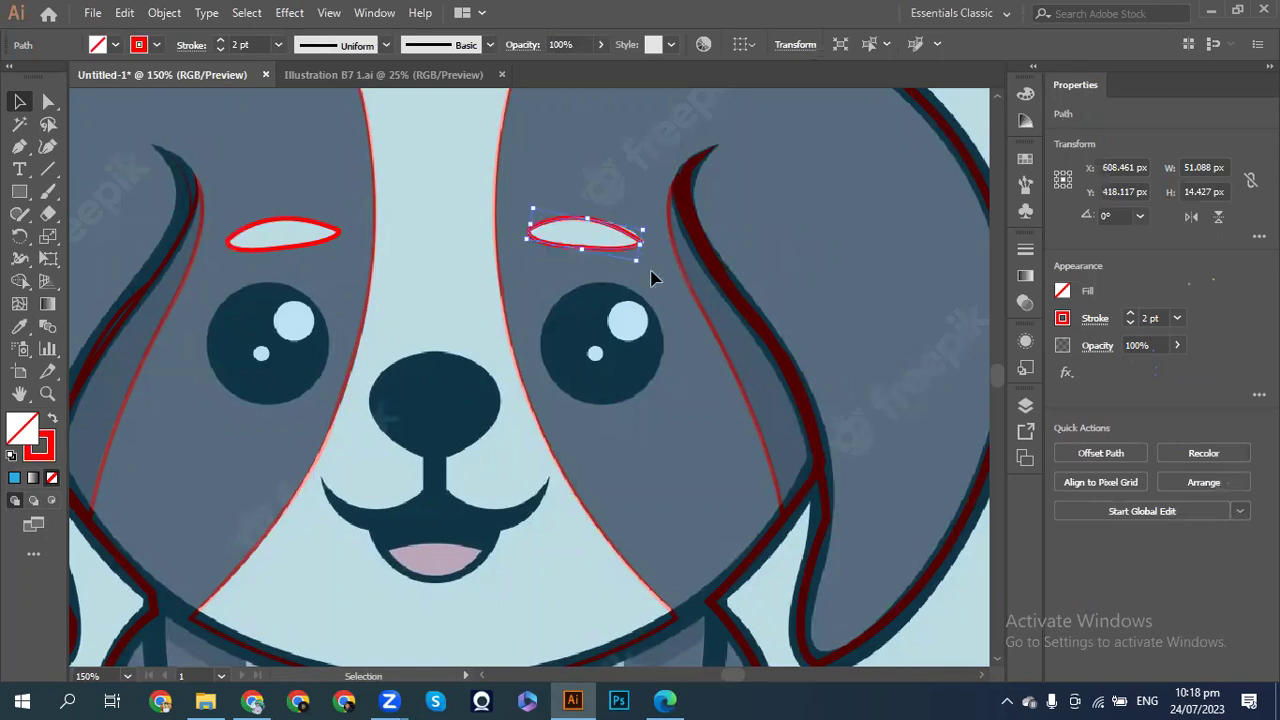
key("Up")
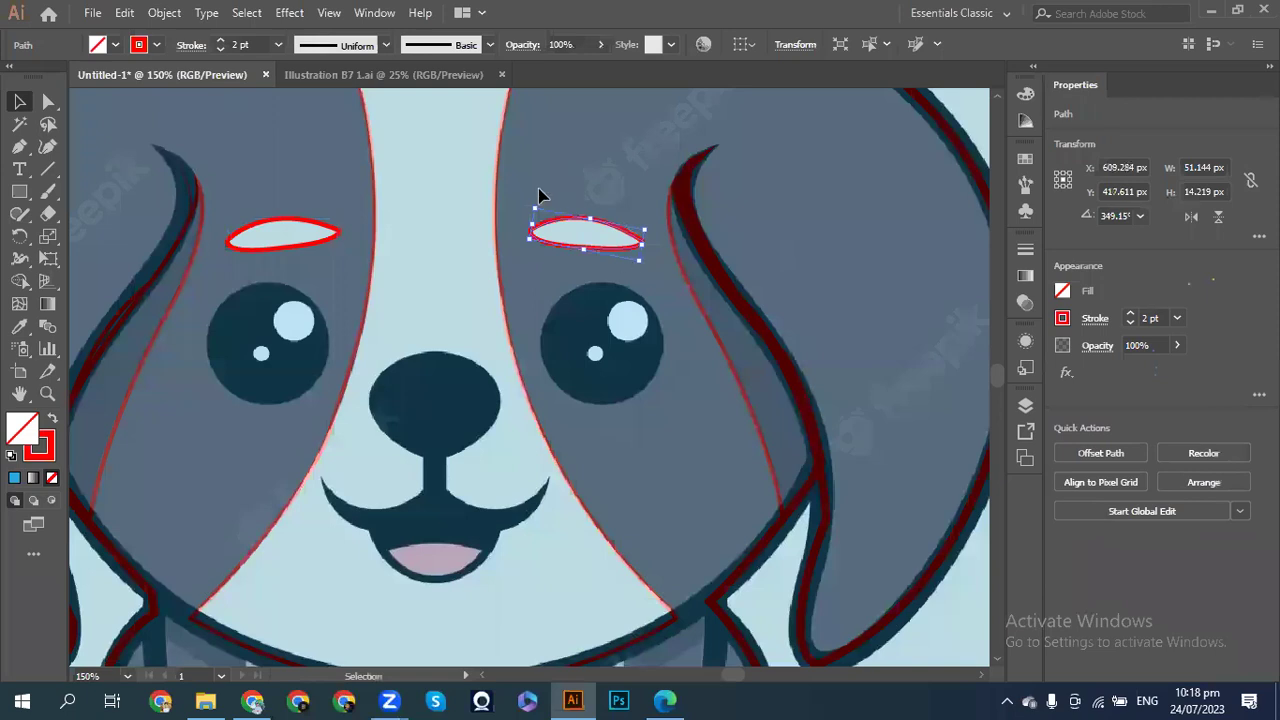
- Send both eyebrow paths behind the reference artwork and deselect them
left_click(316, 246, "shift")
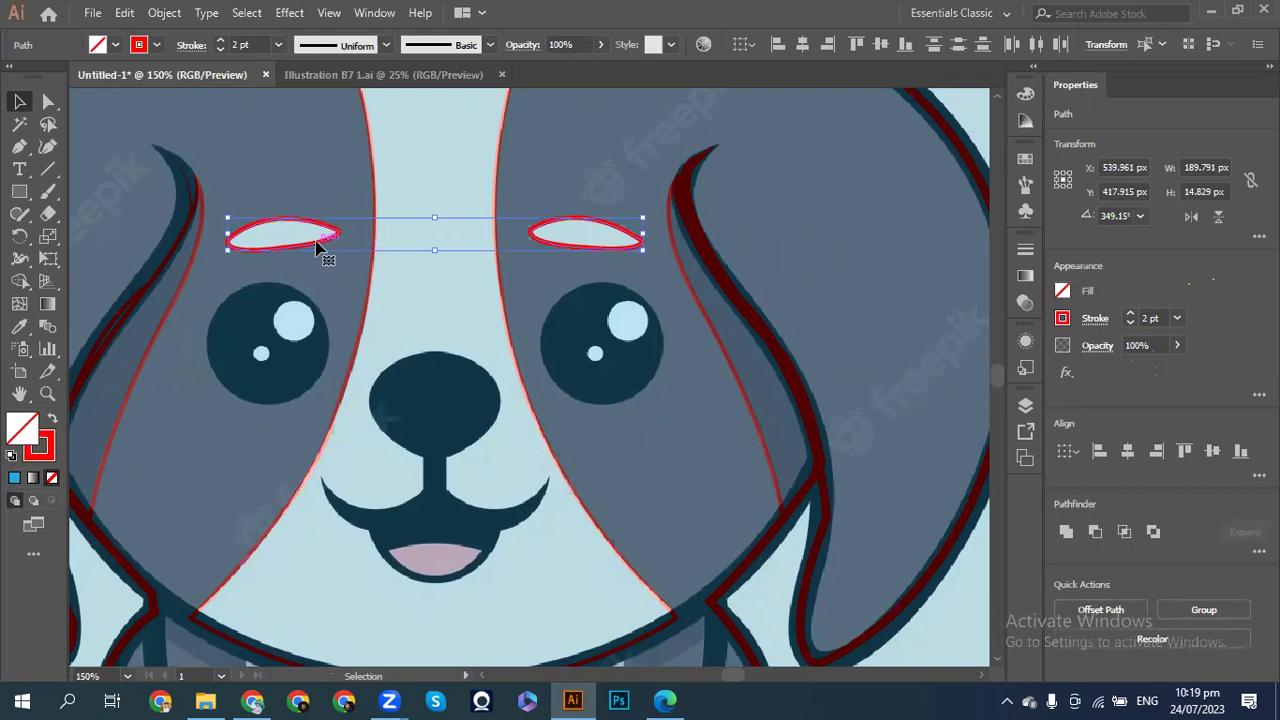
key("a")
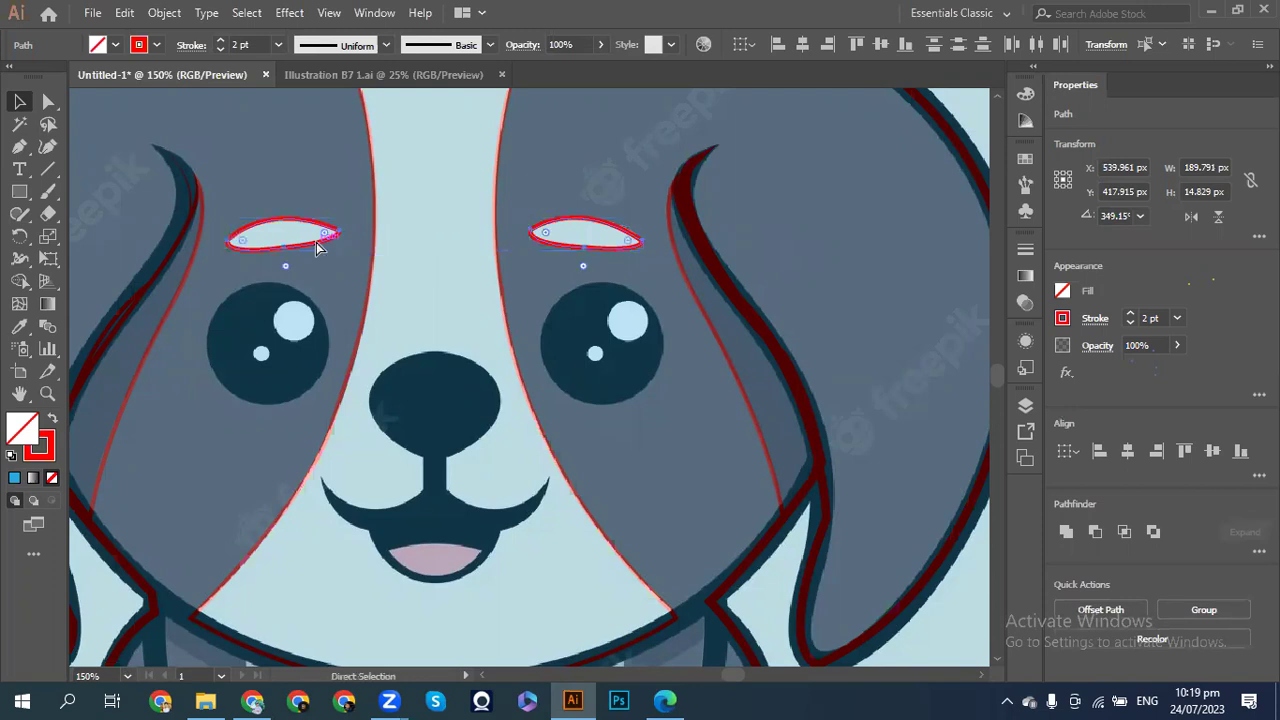
key("v")
key("ctrl+shift+a")
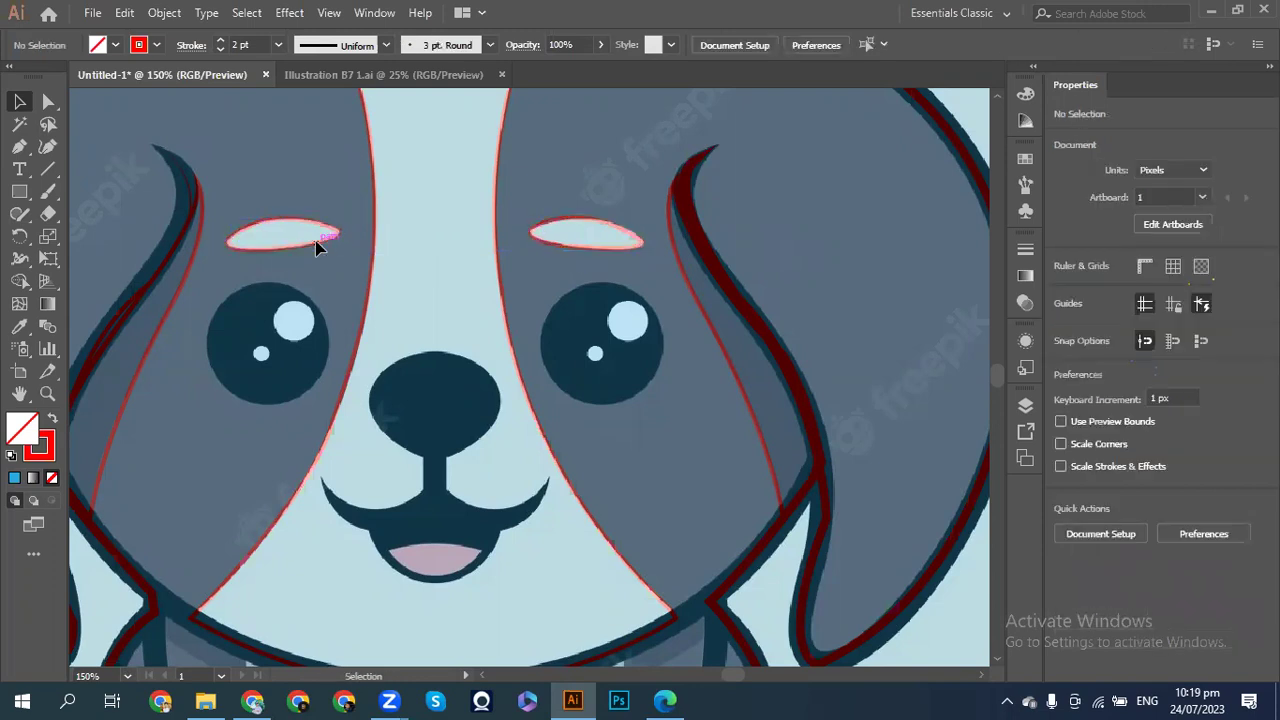
left_click(19, 146)
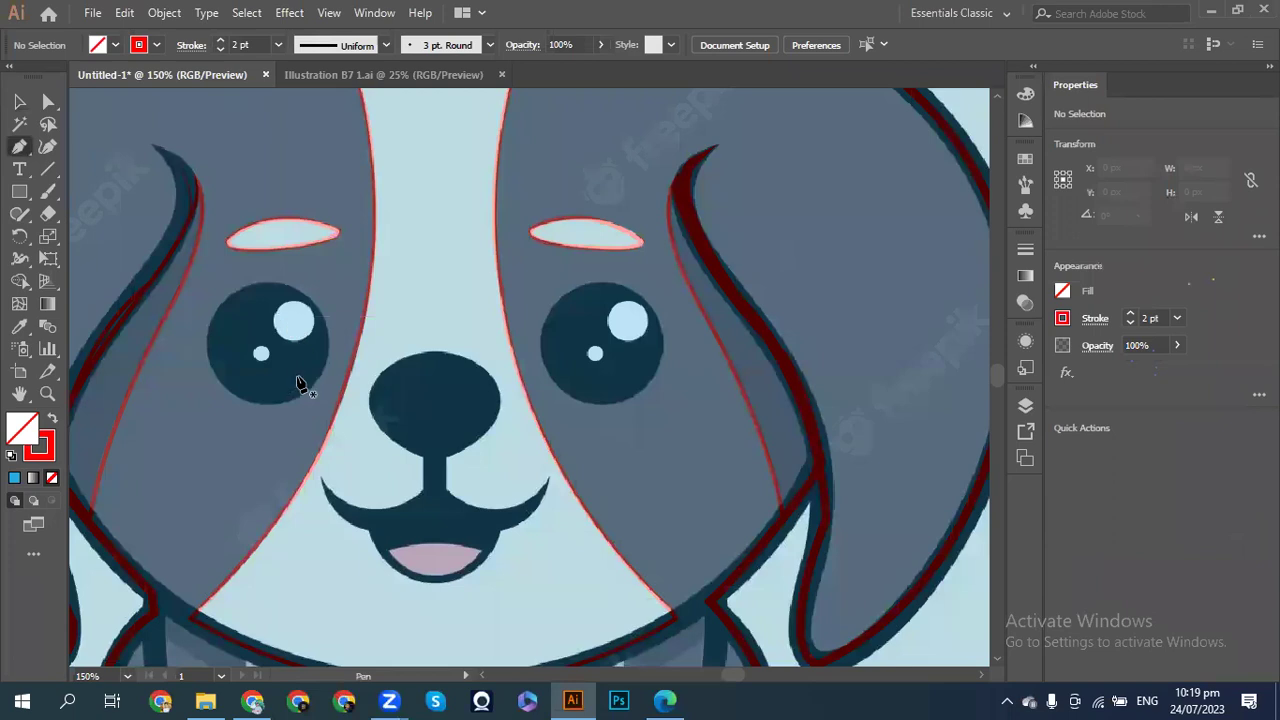
left_click(228, 298)
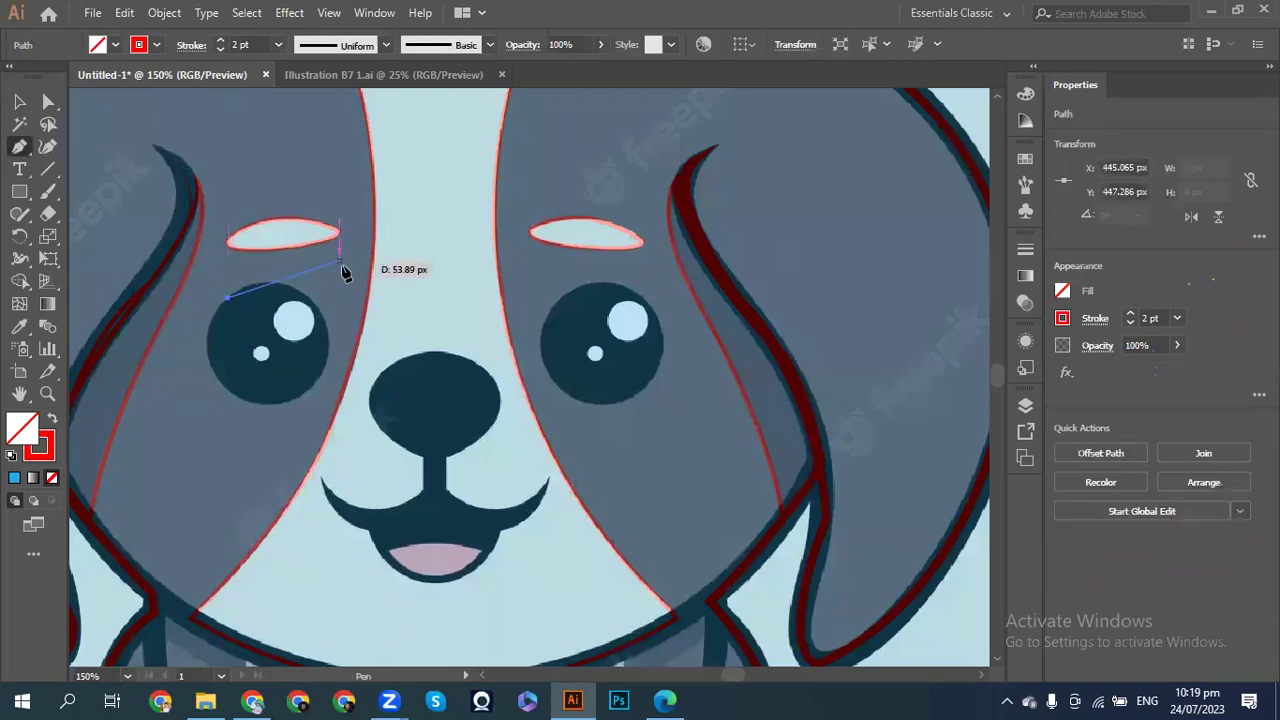
left_click_drag(330, 350, 351, 449)
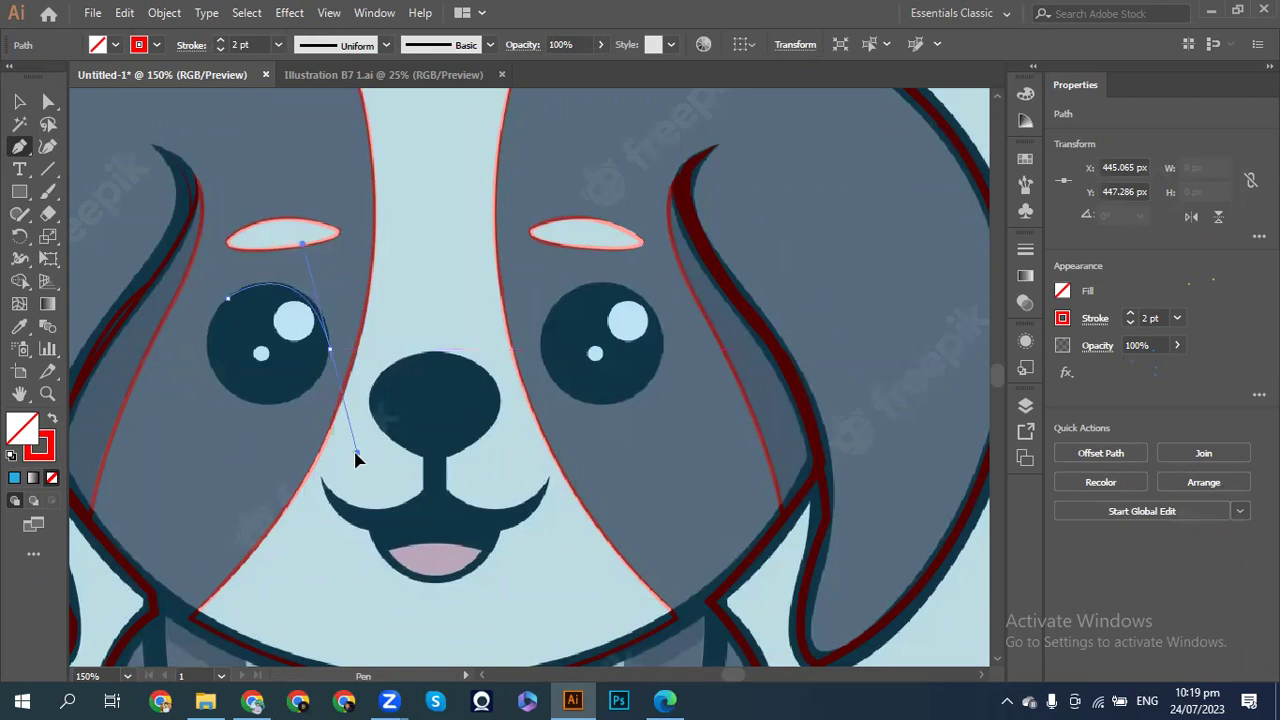
key("ctrl+z")
key("ctrl+z")
- Draw a circle about 51 px wide over the left eye with the Ellipse tool and nudge it to X 460.609, Y 467.401 px
left_click_drag(19, 191, 85, 237)
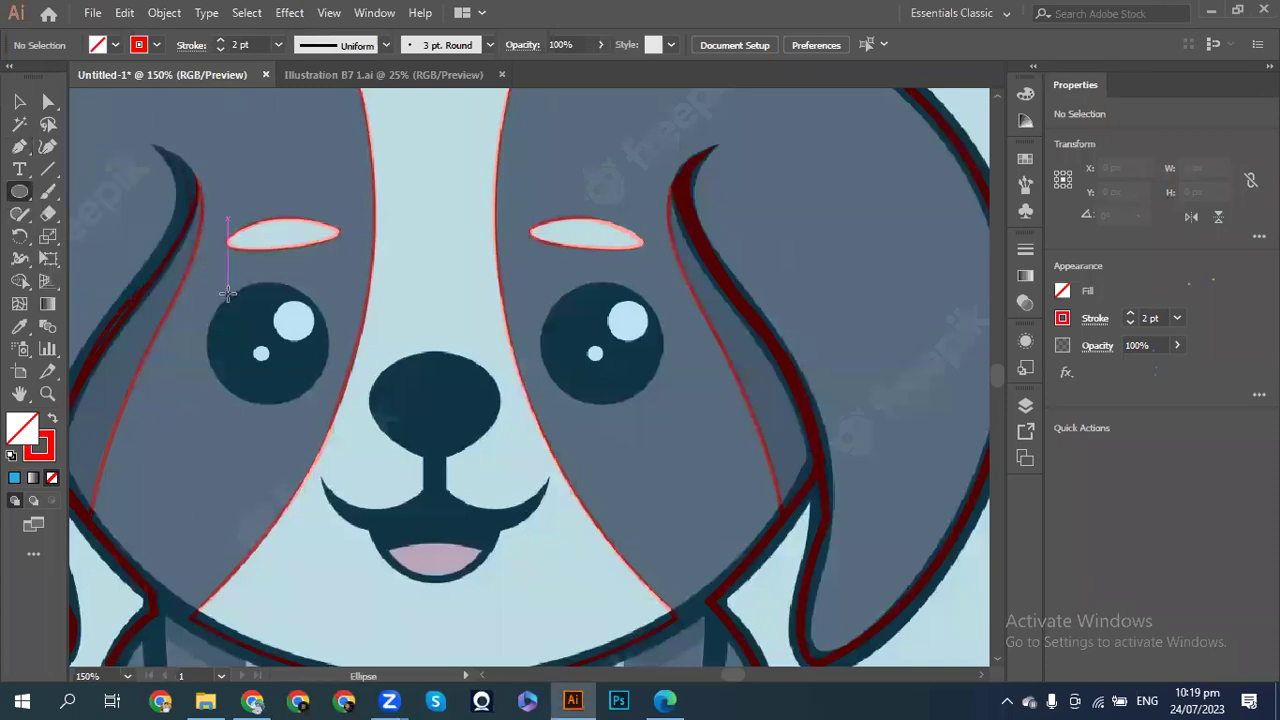
left_click_drag(229, 297, 343, 408)
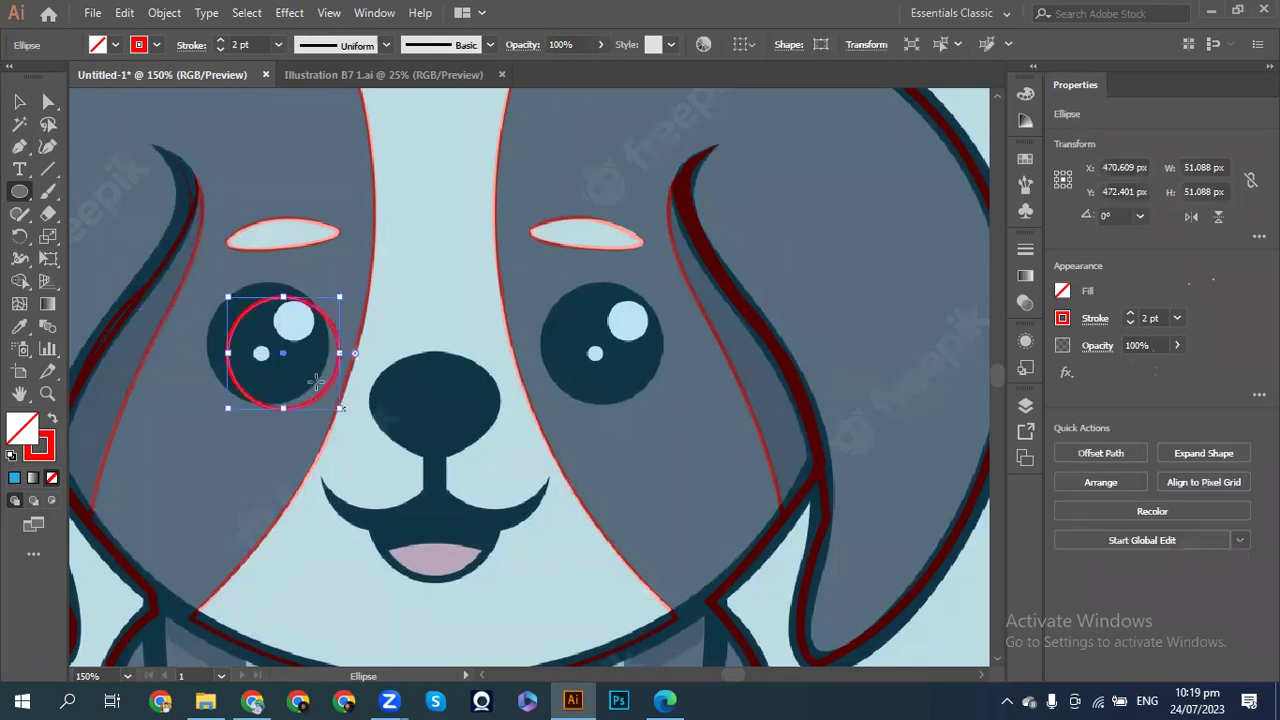
key("shift+Left")
key("Left")
key("Left")
key("Left")
key("Left")
key("Up")
key("Up")
key("Up")
key("Up")
key("Up")
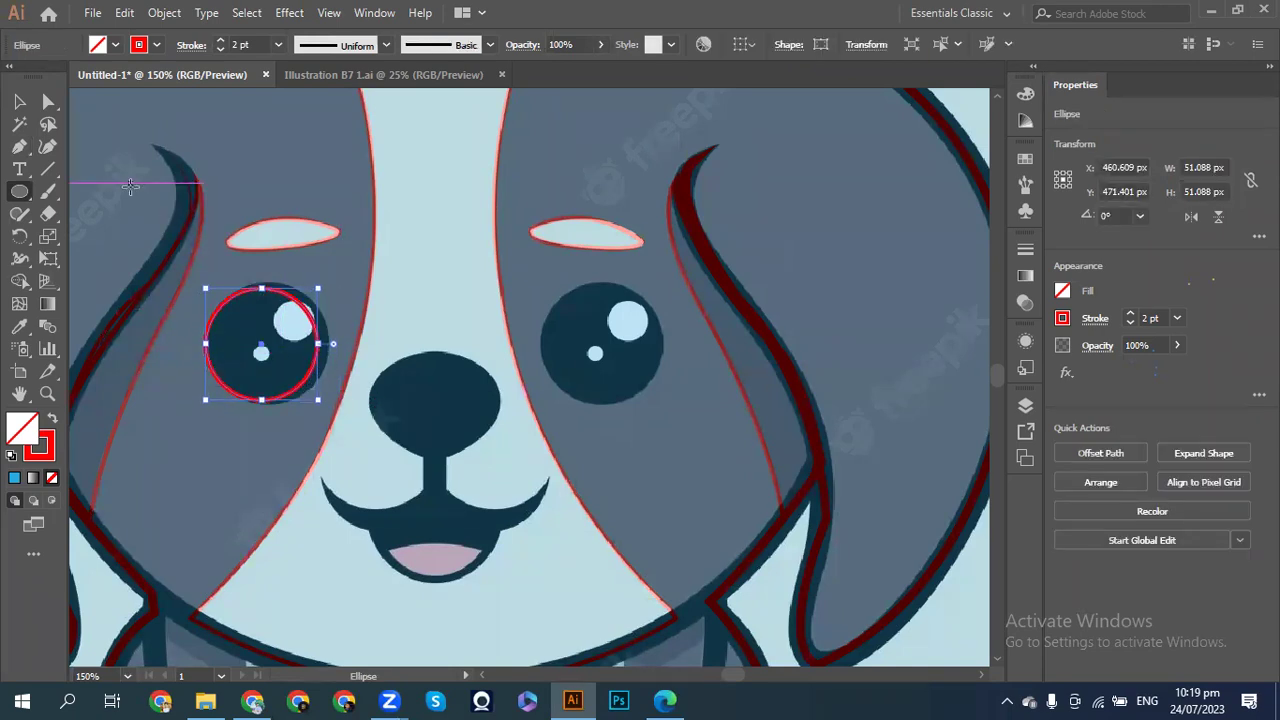
- Enlarge the left eye's circle to 56.363 x 56.363 px so it fits the reference eye
left_click_drag(318, 342, 331, 342)
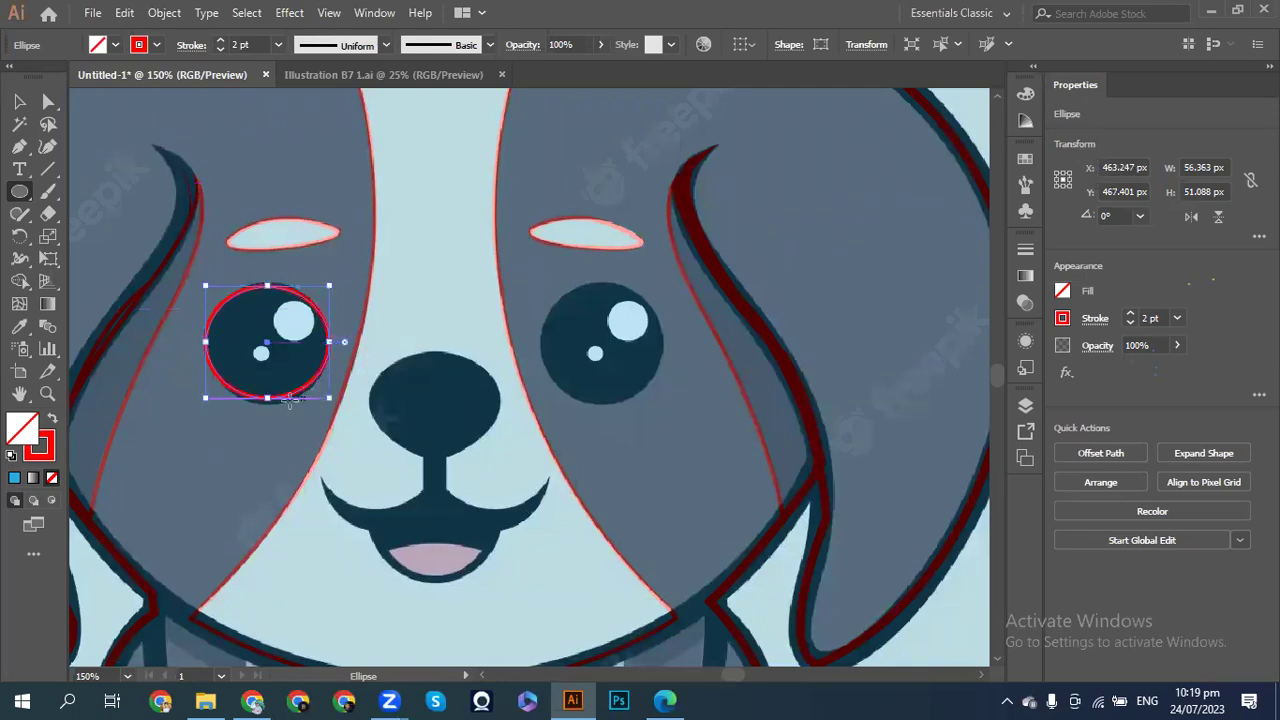
left_click_drag(267, 398, 267, 402)
left_click_drag(268, 288, 268, 279)
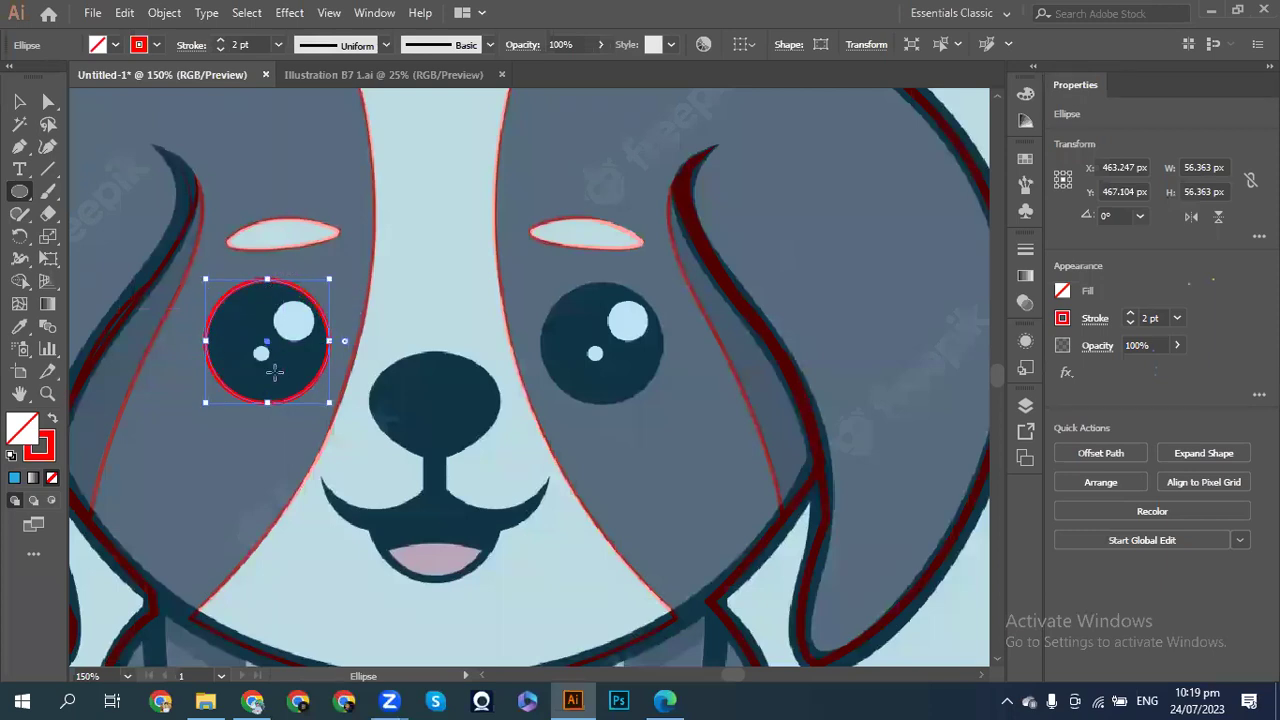
- Make a reduced copy of the eye circle, 19.612 px wide, over the large highlight at X 475.274, Y 457.298 px
left_click(17, 104)
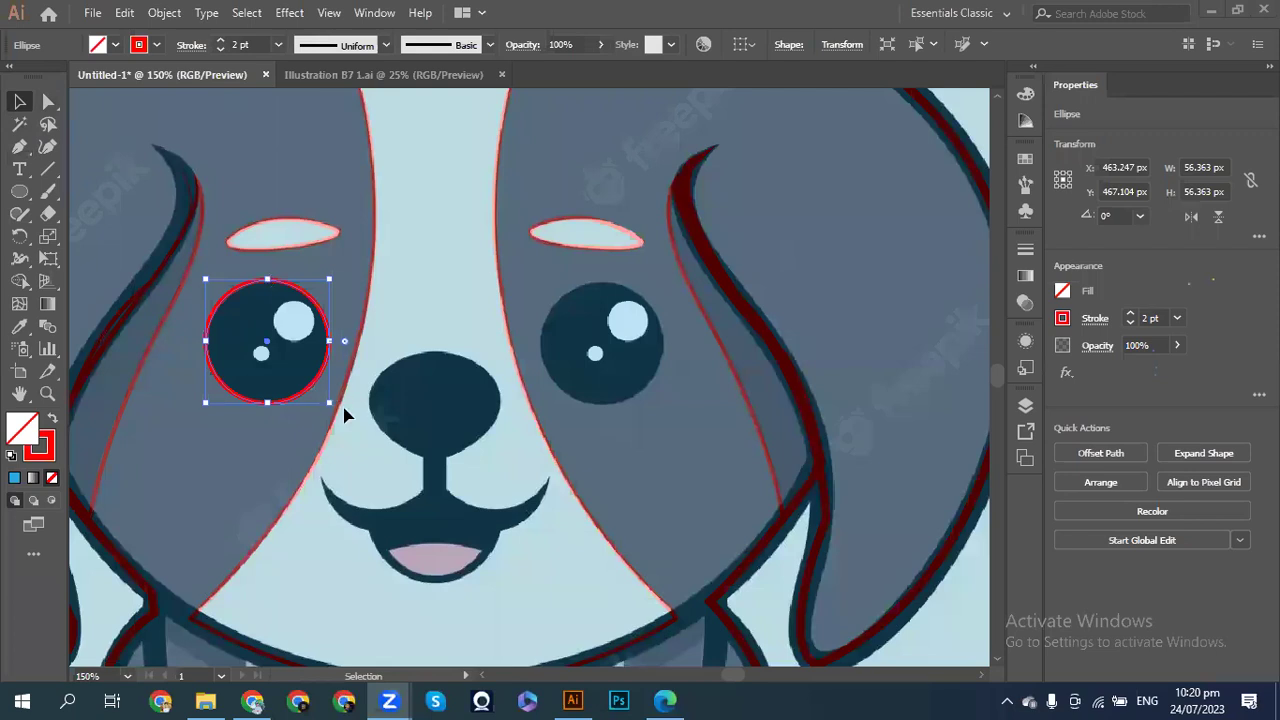
mouse_move(331, 403)
left_mouse_down()
mouse_move(354, 396)
mouse_move(313, 391)
left_mouse_up()
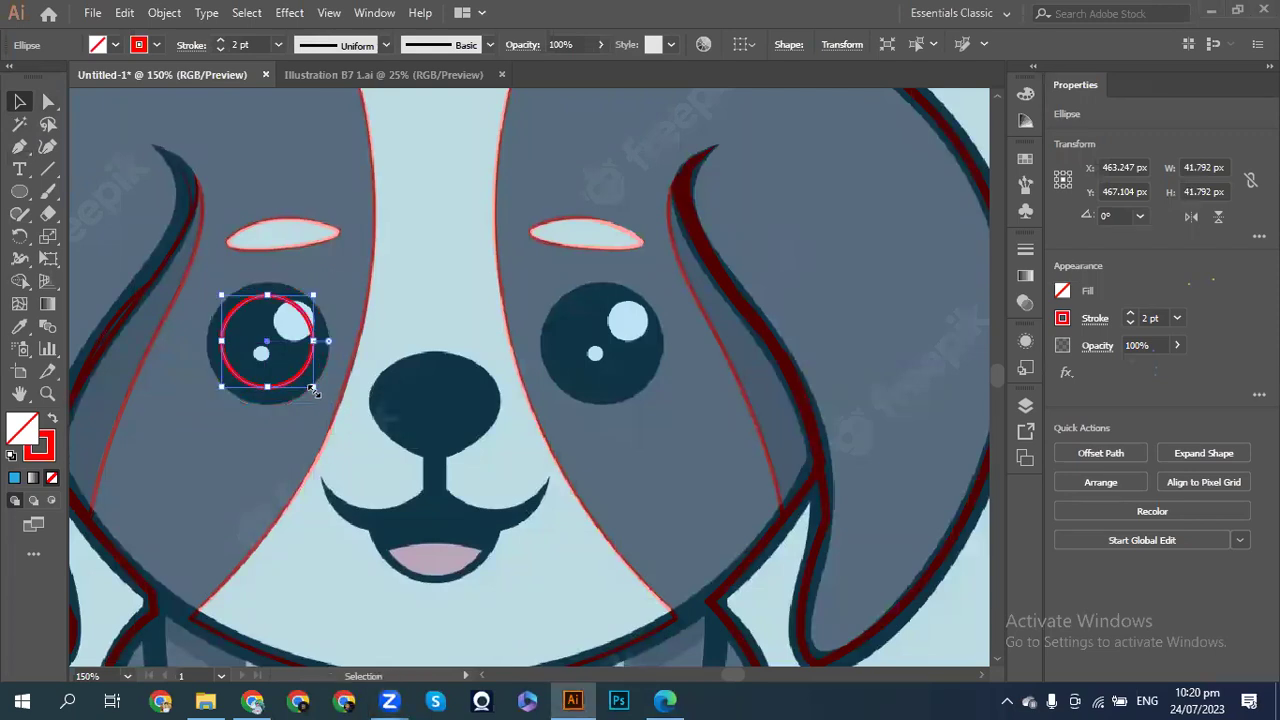
key("ctrl+z")
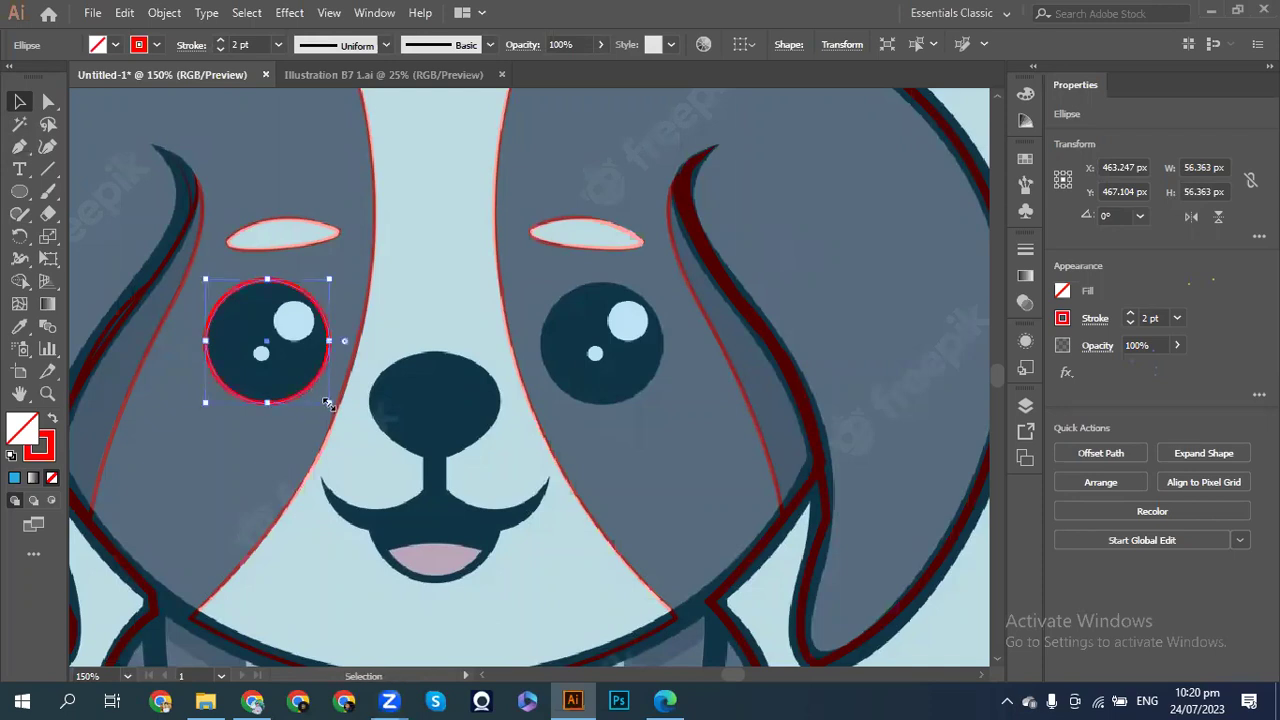
left_click_drag(329, 403, 268, 345)
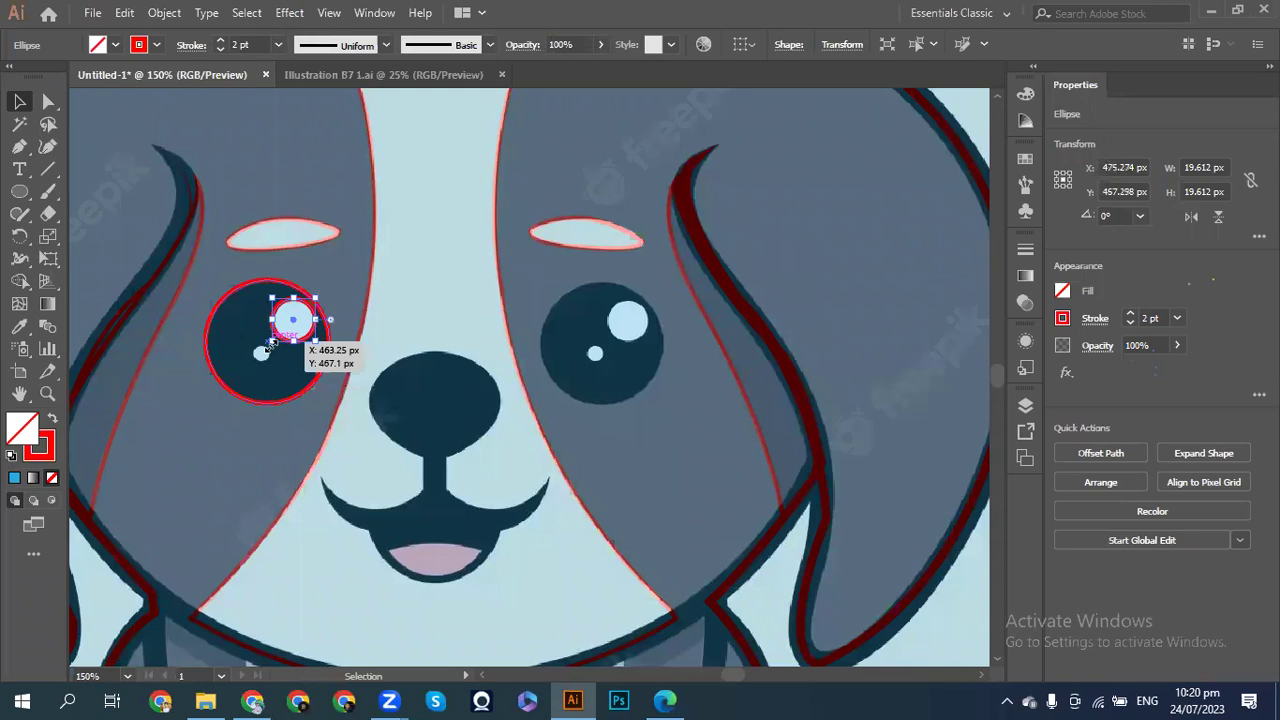
left_click_drag(270, 342, 270, 342)
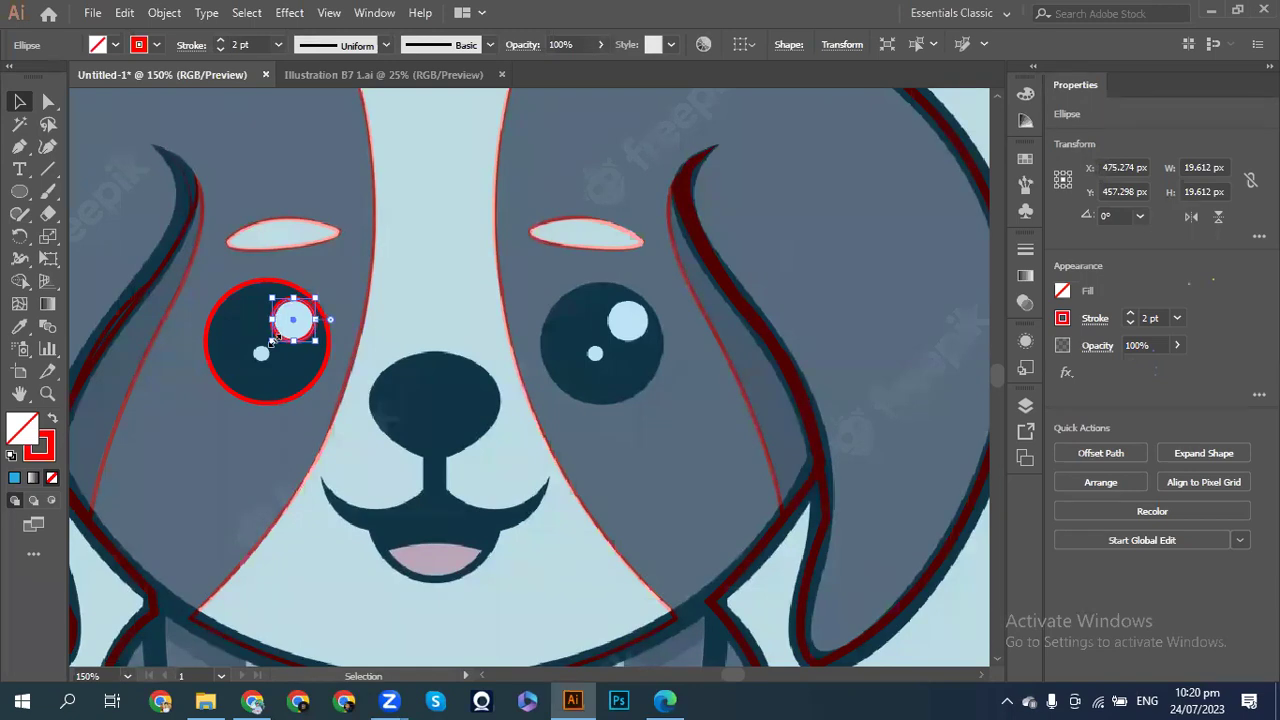
- Make a 9.331 px copy of the highlight circle over the small highlight at X 460.803, Y 472.214 px and deselect it
left_click_drag(270, 342, 276, 376)
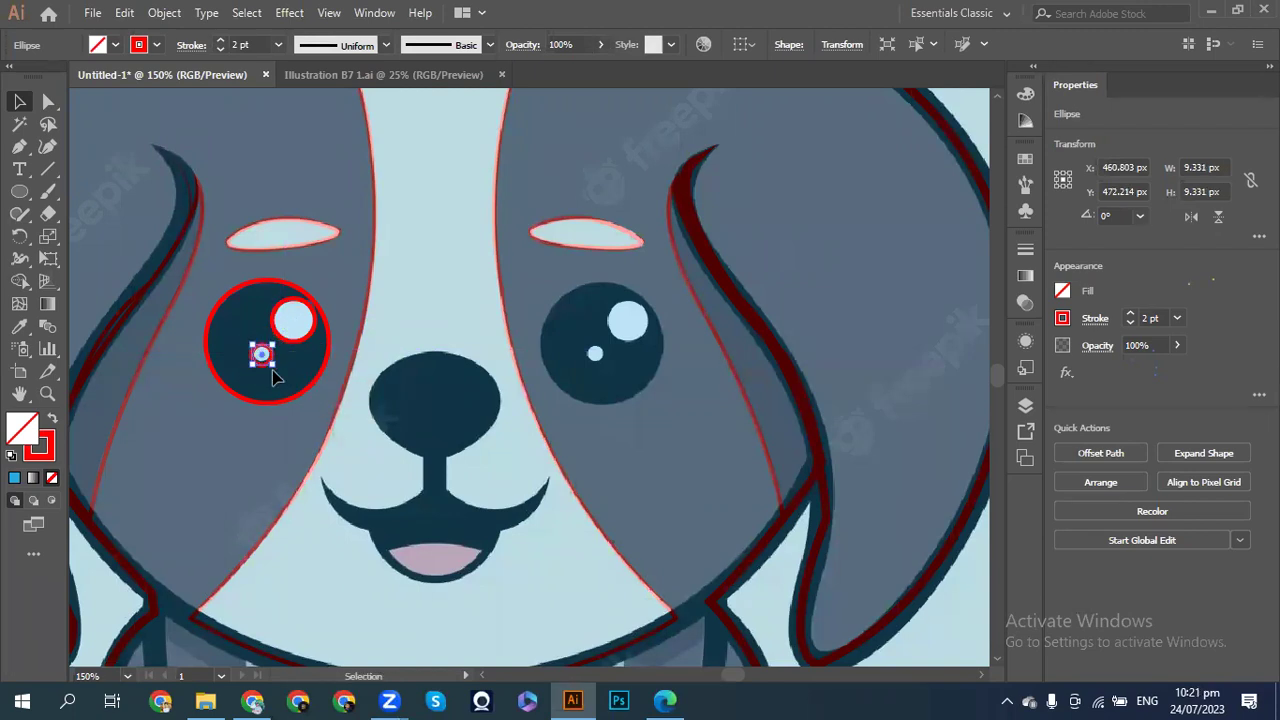
left_click_drag(270, 364, 270, 364)
left_click(446, 304)
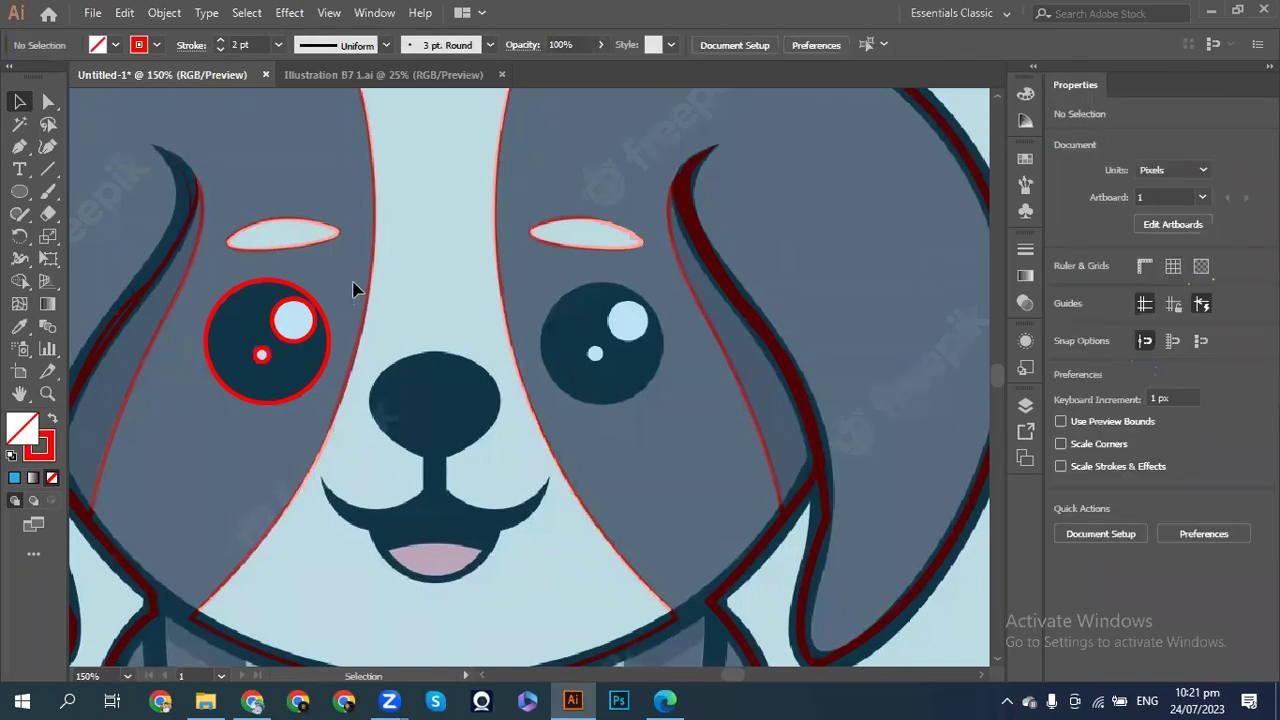
- Copy the left eye's three circles onto the right eye at X 616.063, Y 467.104 px and send the copies behind the reference
left_click(207, 405)
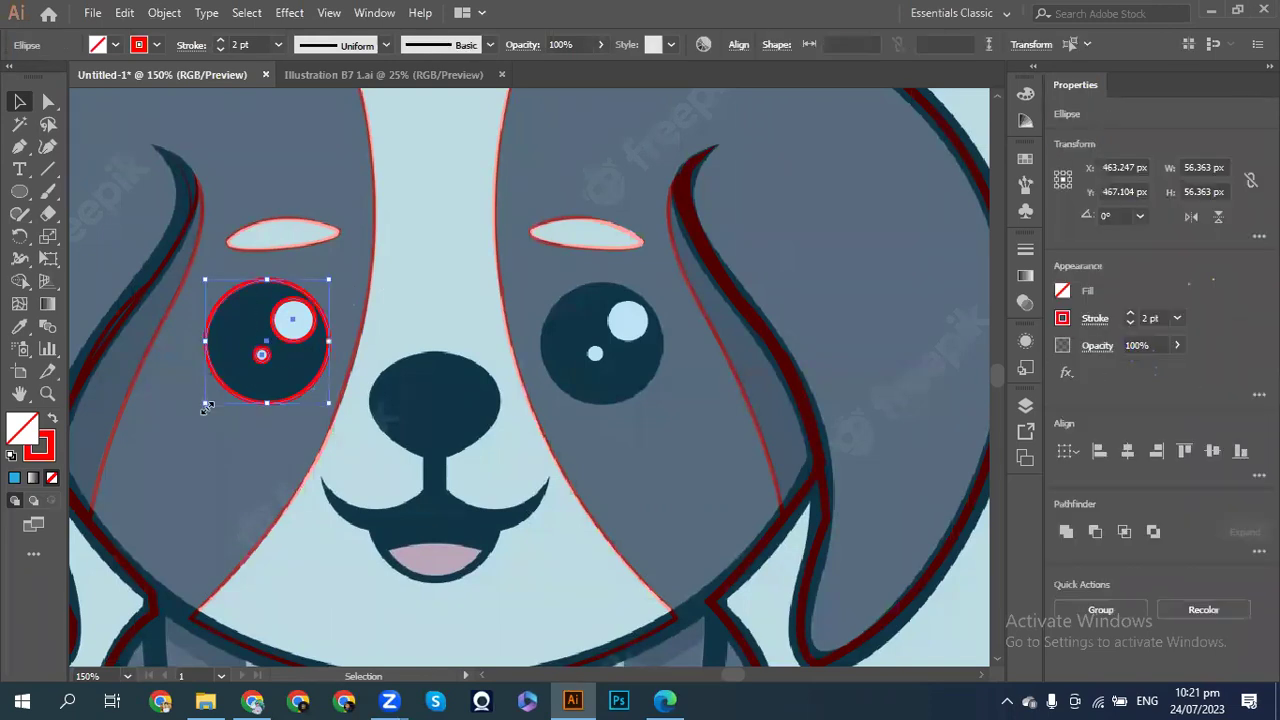
left_click_drag(318, 398, 641, 398)
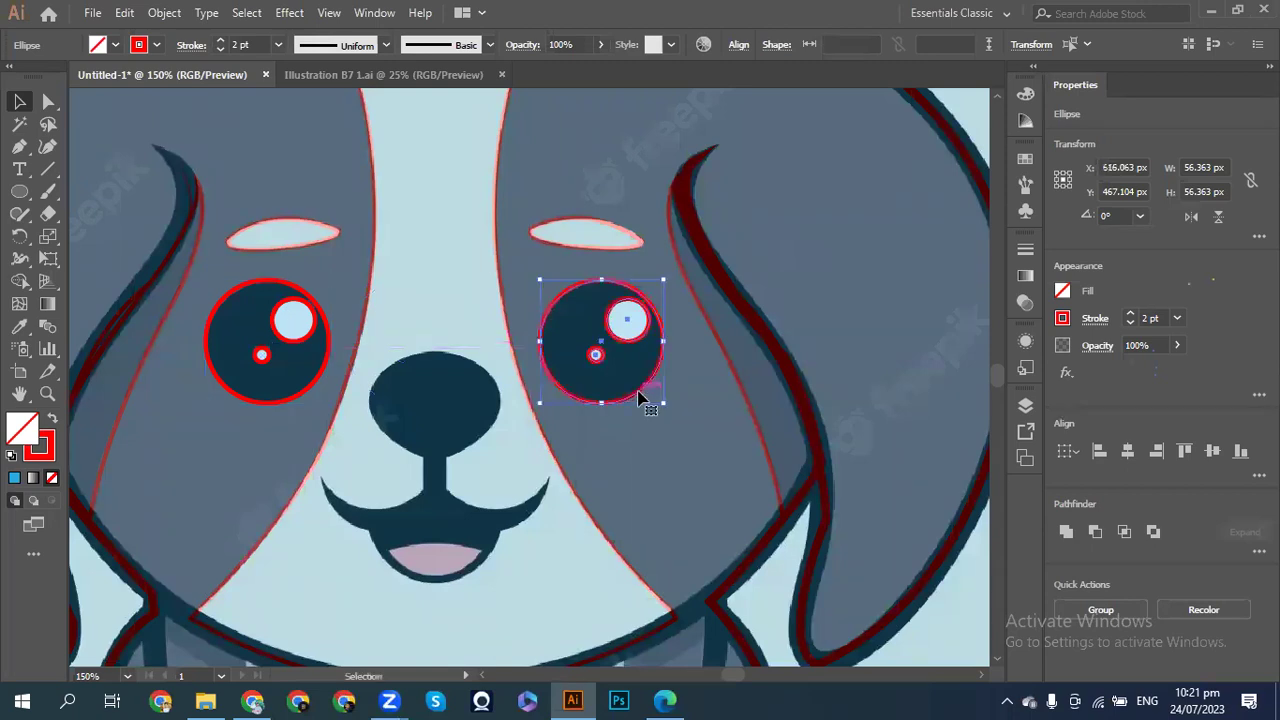
key("a")
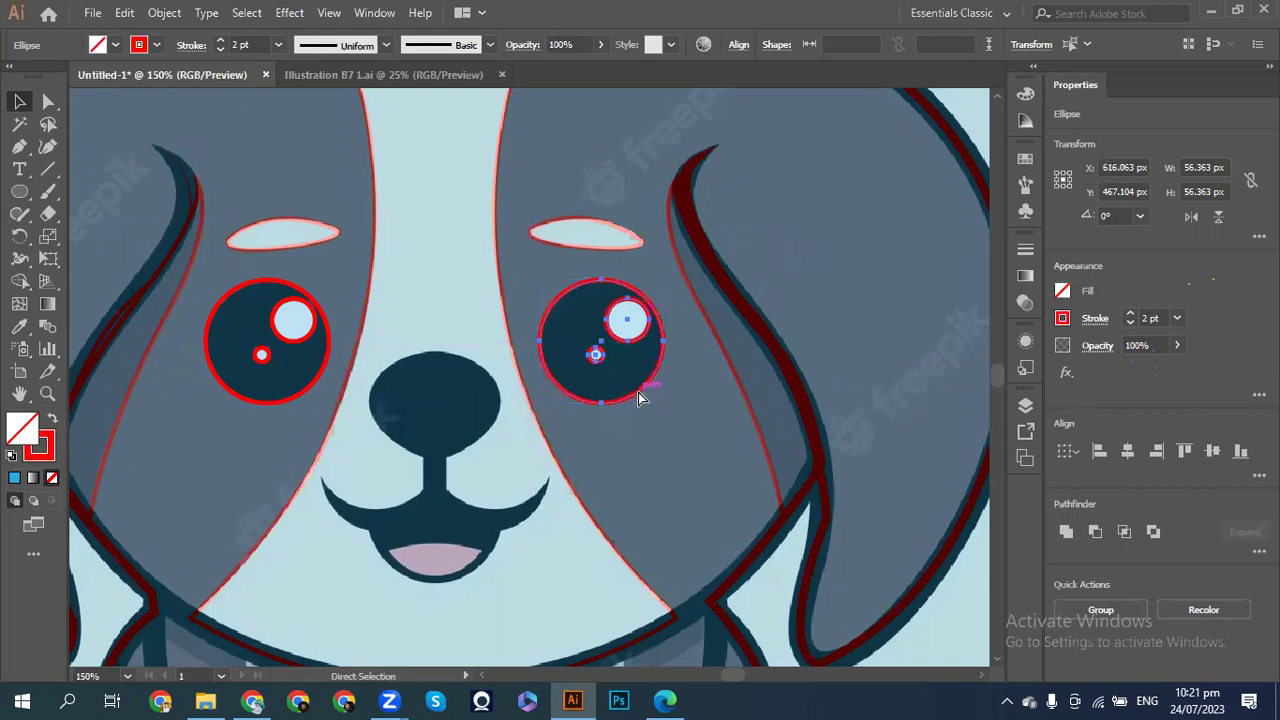
key("ctrl+bracketleft")
key("v")
left_click(455, 316)
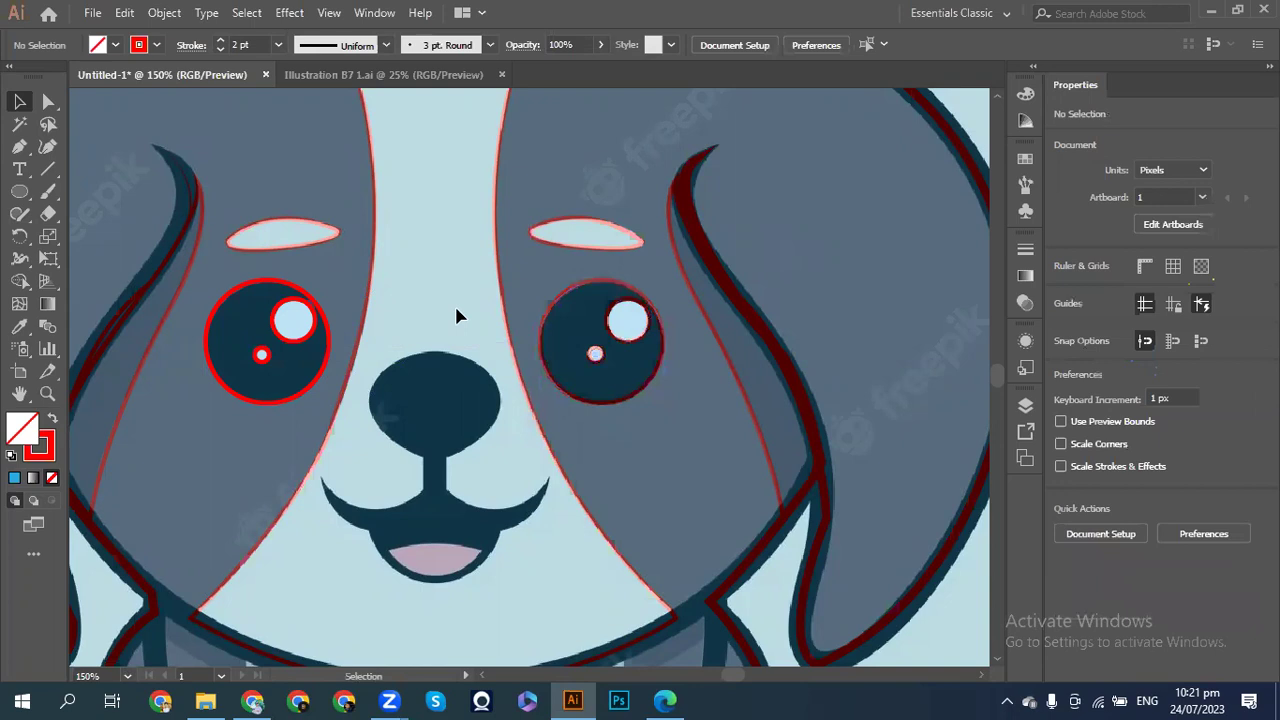
- Send the left eye's three circles behind the reference and deselect them
left_click(223, 389)
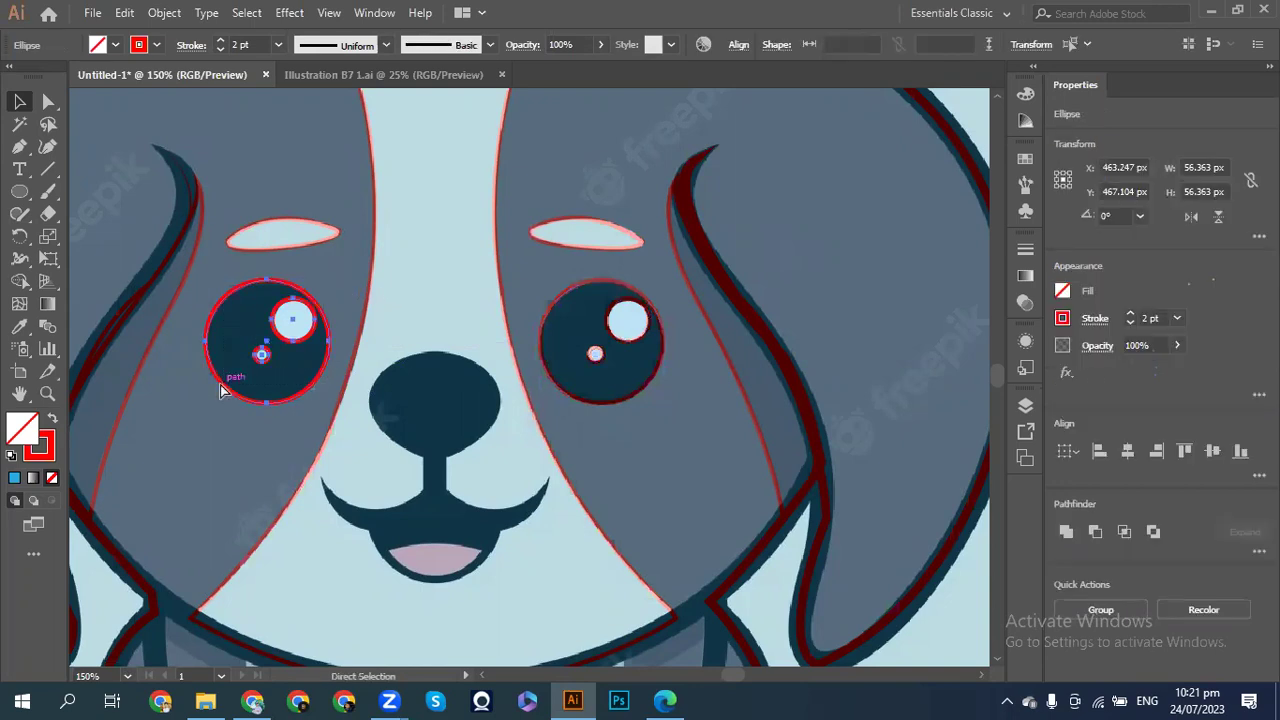
key("ctrl+bracketleft")
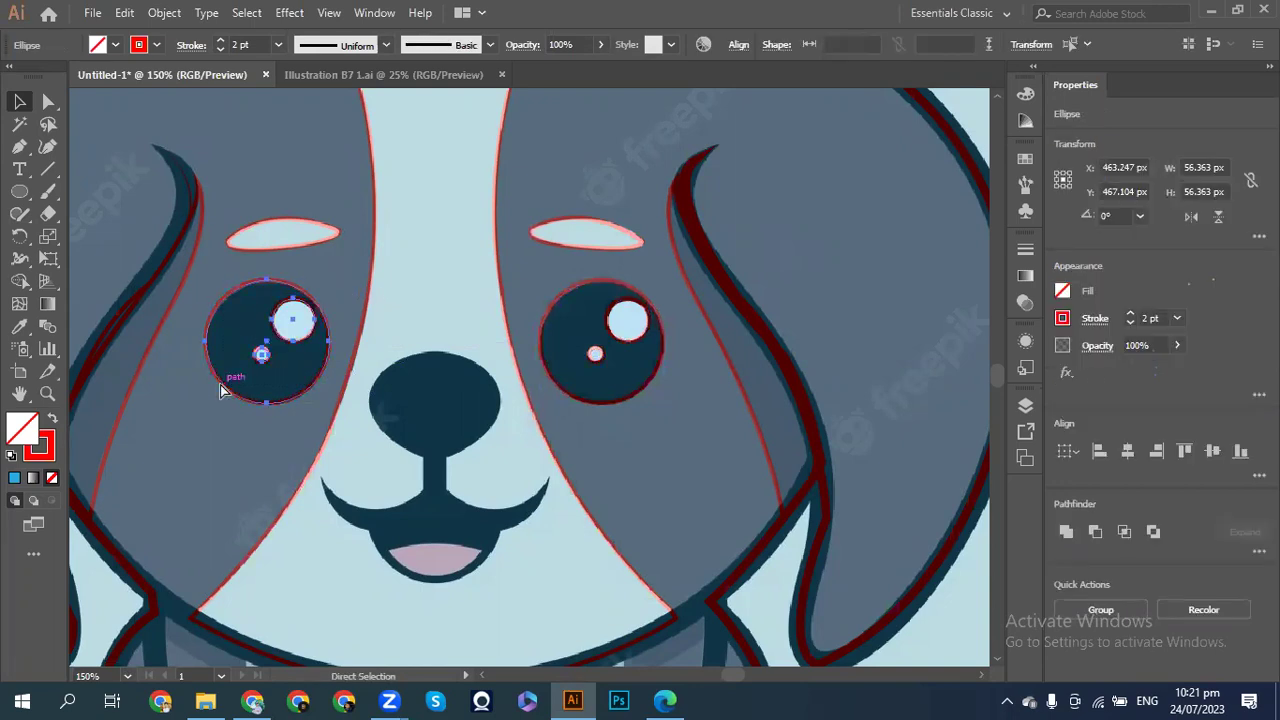
key("ctrl+shift+a")
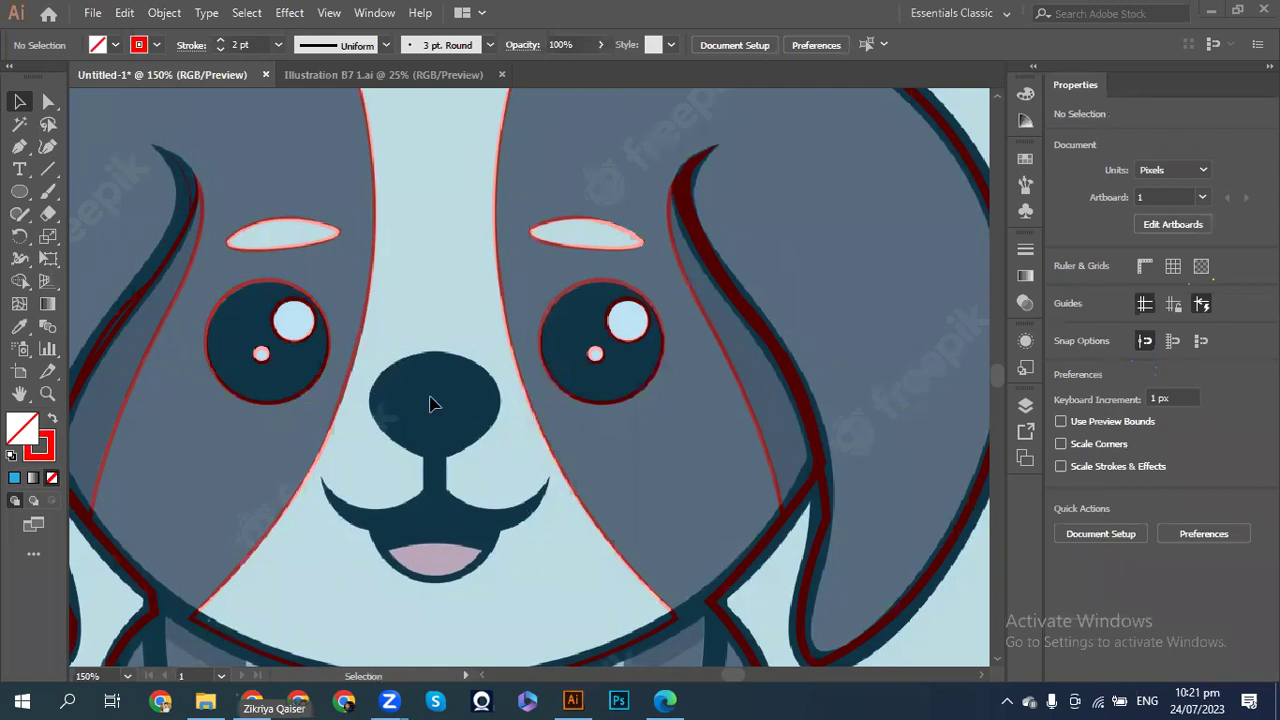
- Trace the right half of the nose with the Pen tool, from its top centre down to the stem below it
scroll(405, 400, "up", 4)
scroll(405, 400, "down", 5)
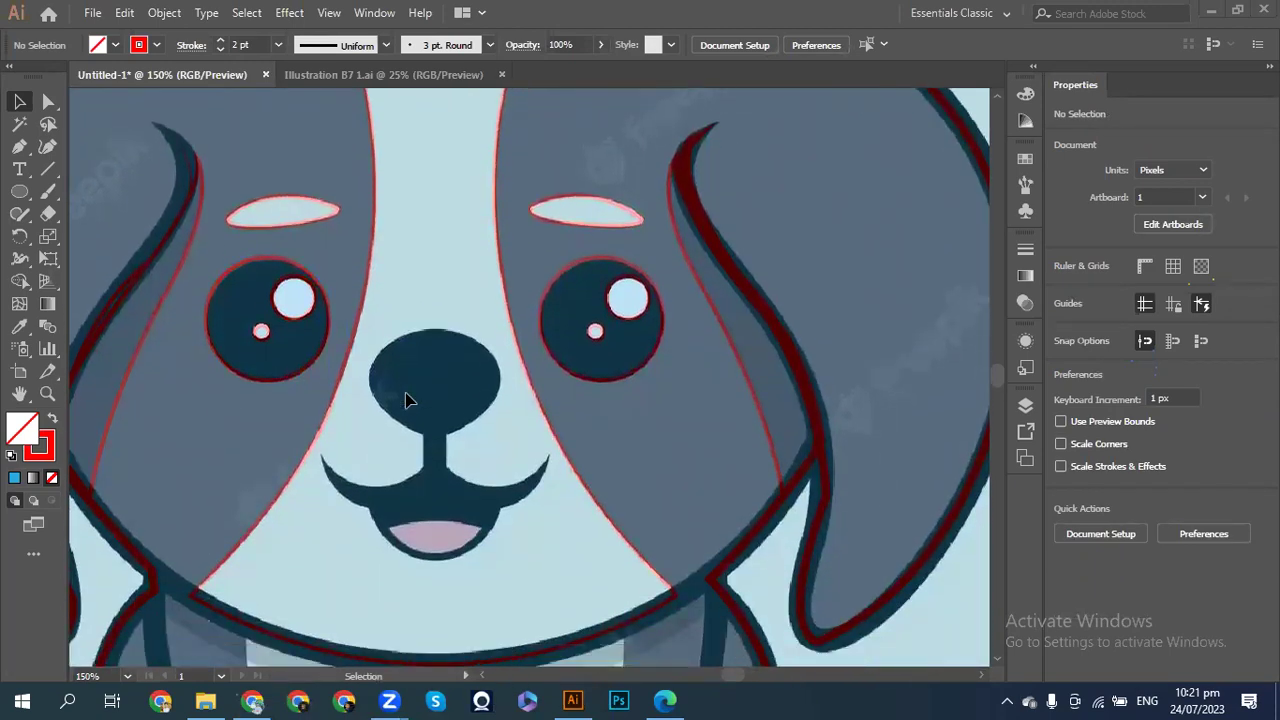
scroll(405, 400, "down", 1)
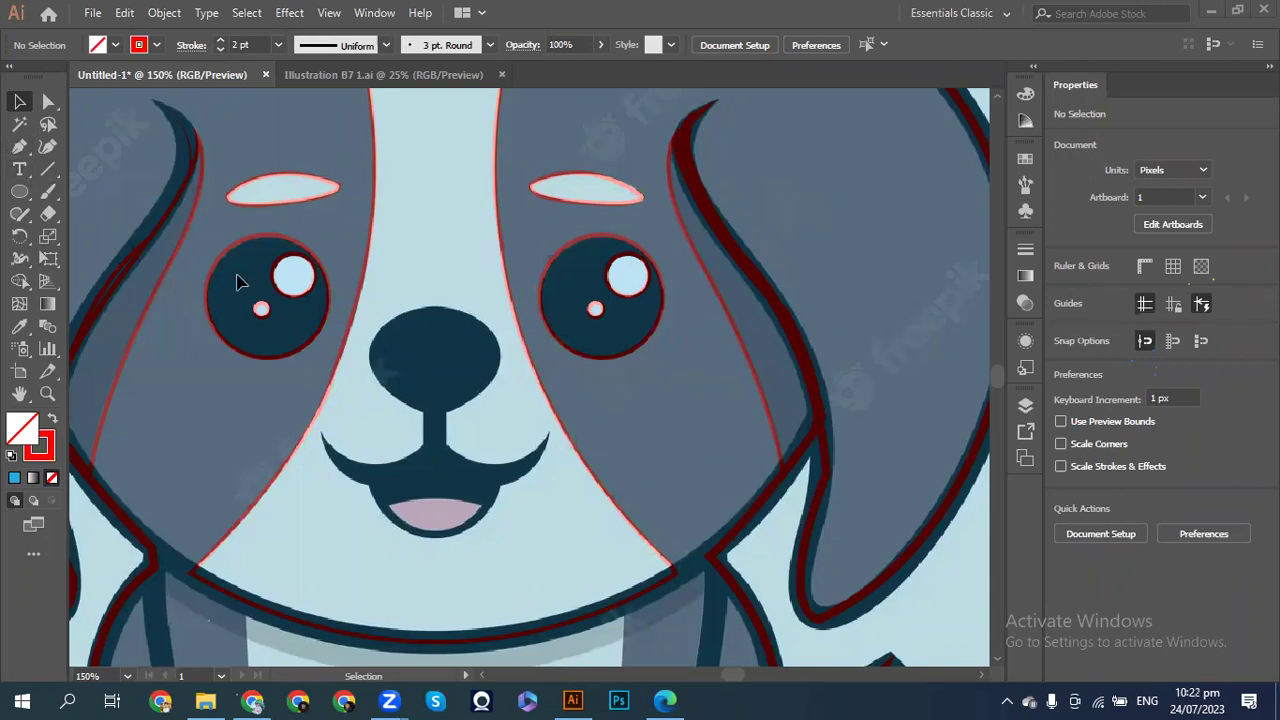
left_click(19, 146)
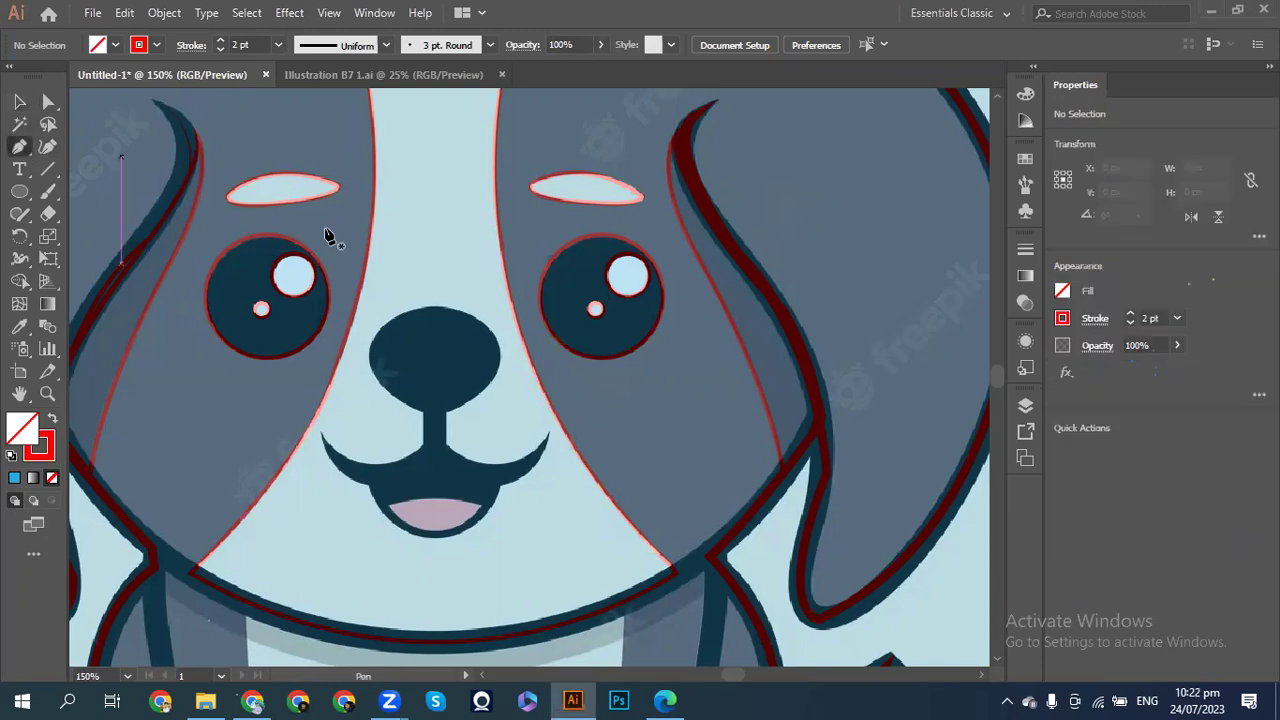
left_click(434, 309)
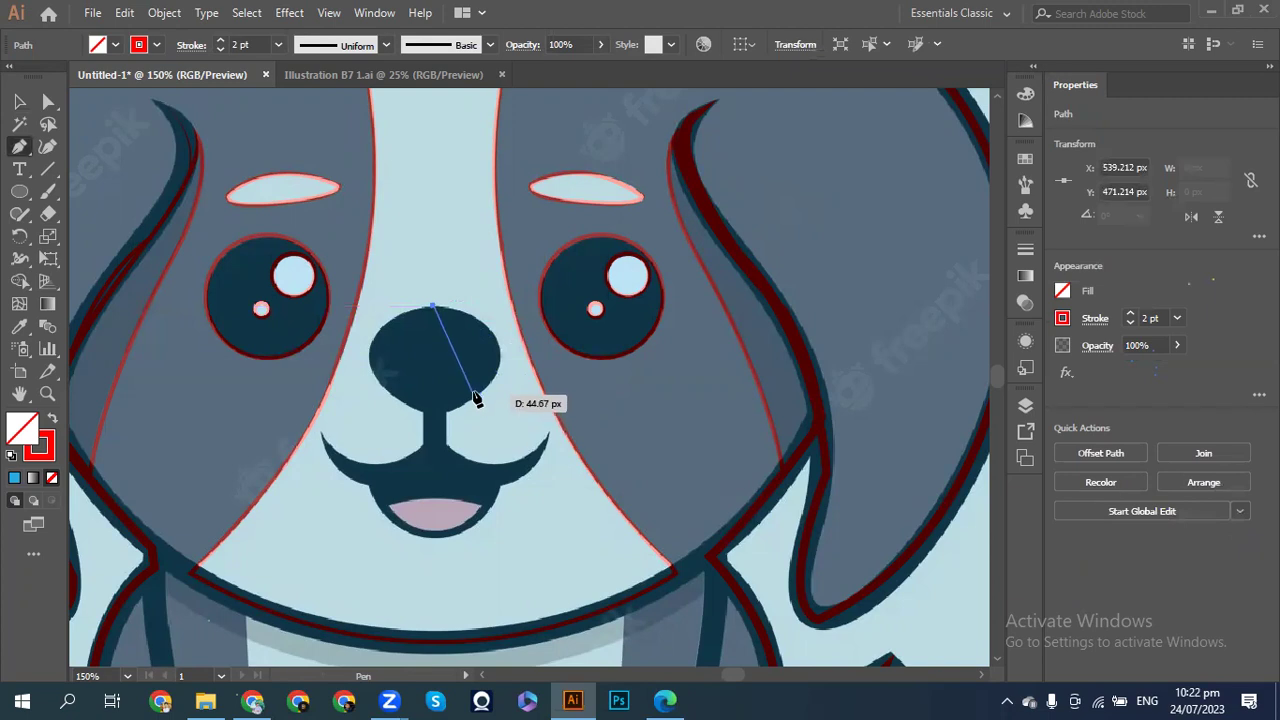
left_click_drag(494, 325, 513, 372)
left_click(503, 346)
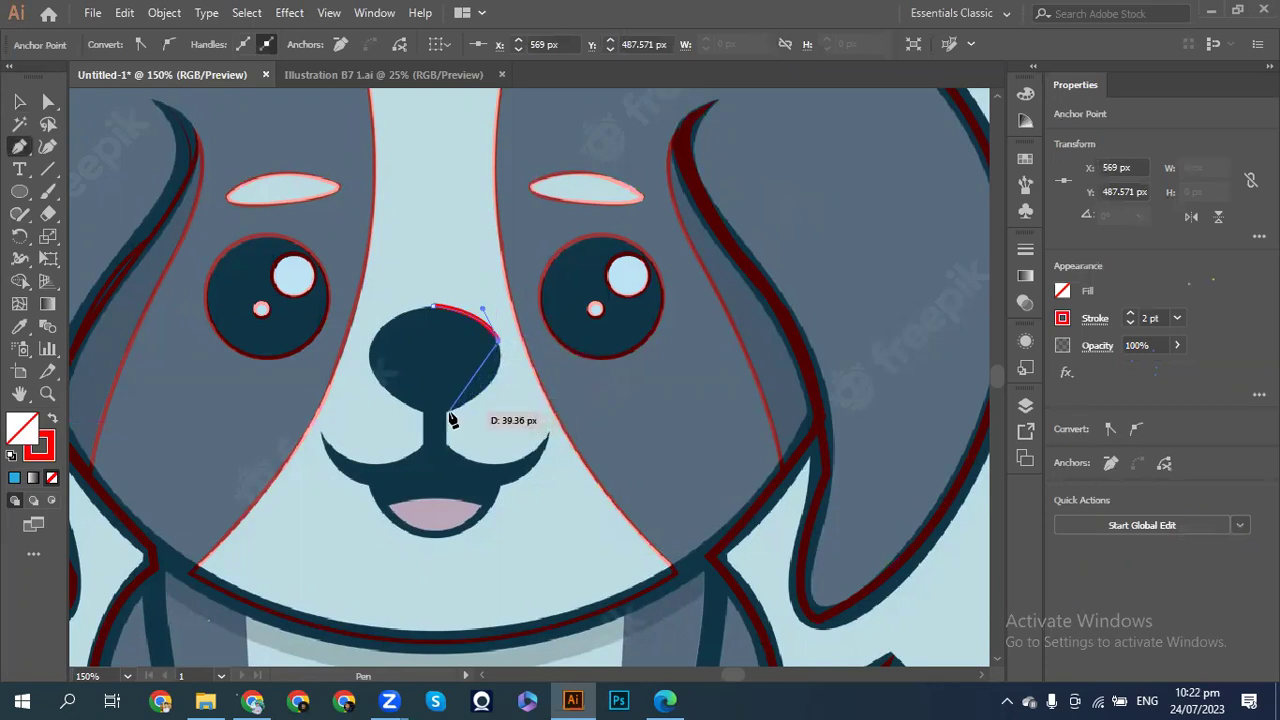
left_click_drag(448, 413, 380, 442)
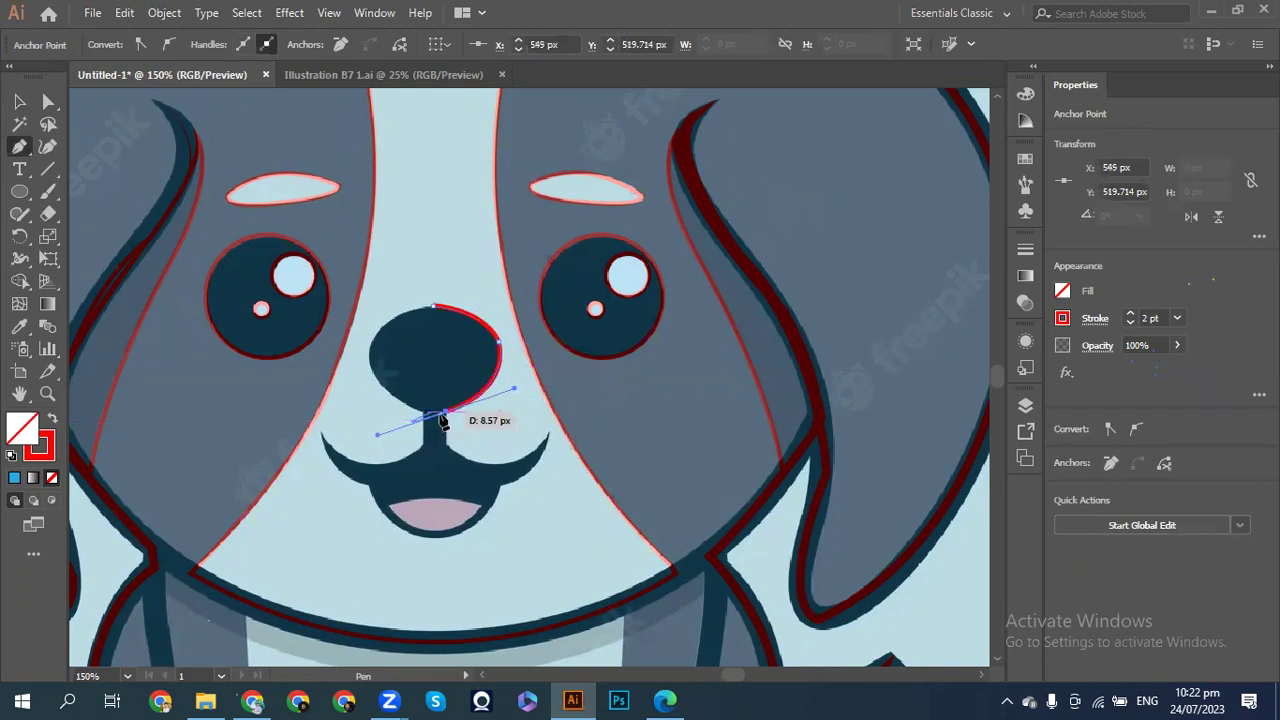
- Extend the path down the nose stem, along the right smile line to its tip and back to the mouth's right edge
left_click_drag(447, 415, 449, 447)
left_click(448, 445)
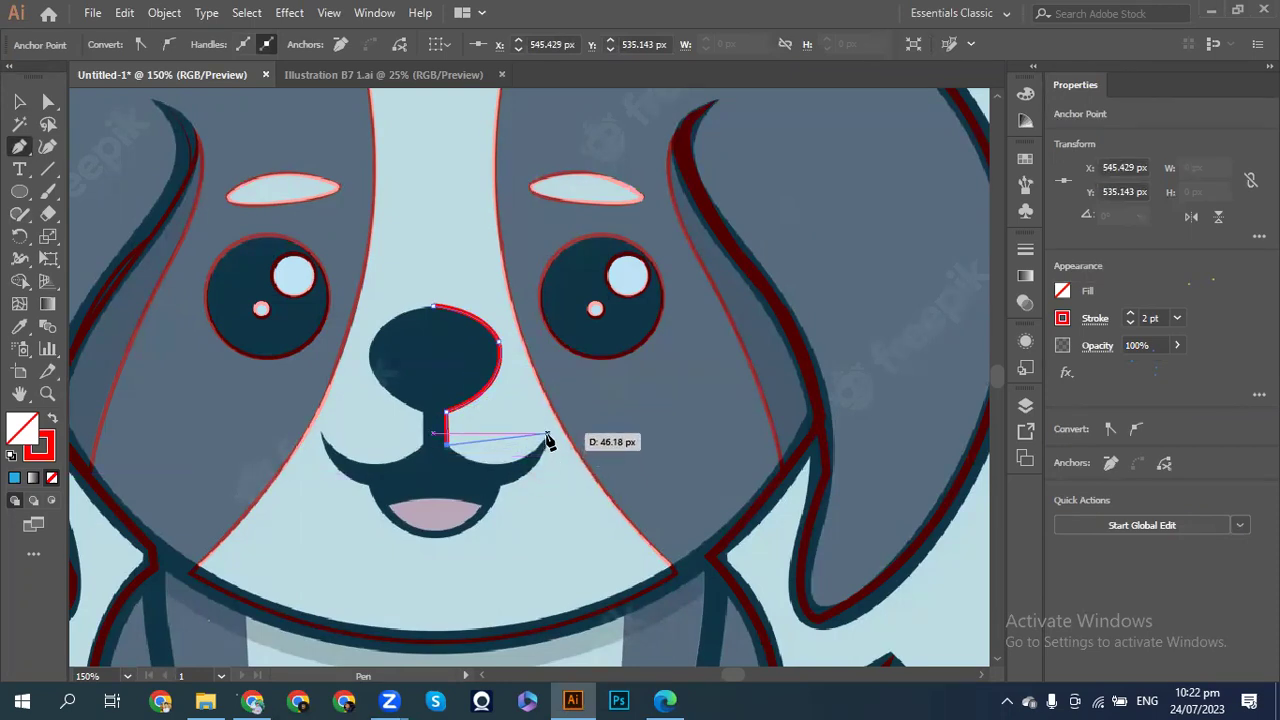
left_click_drag(548, 436, 594, 370)
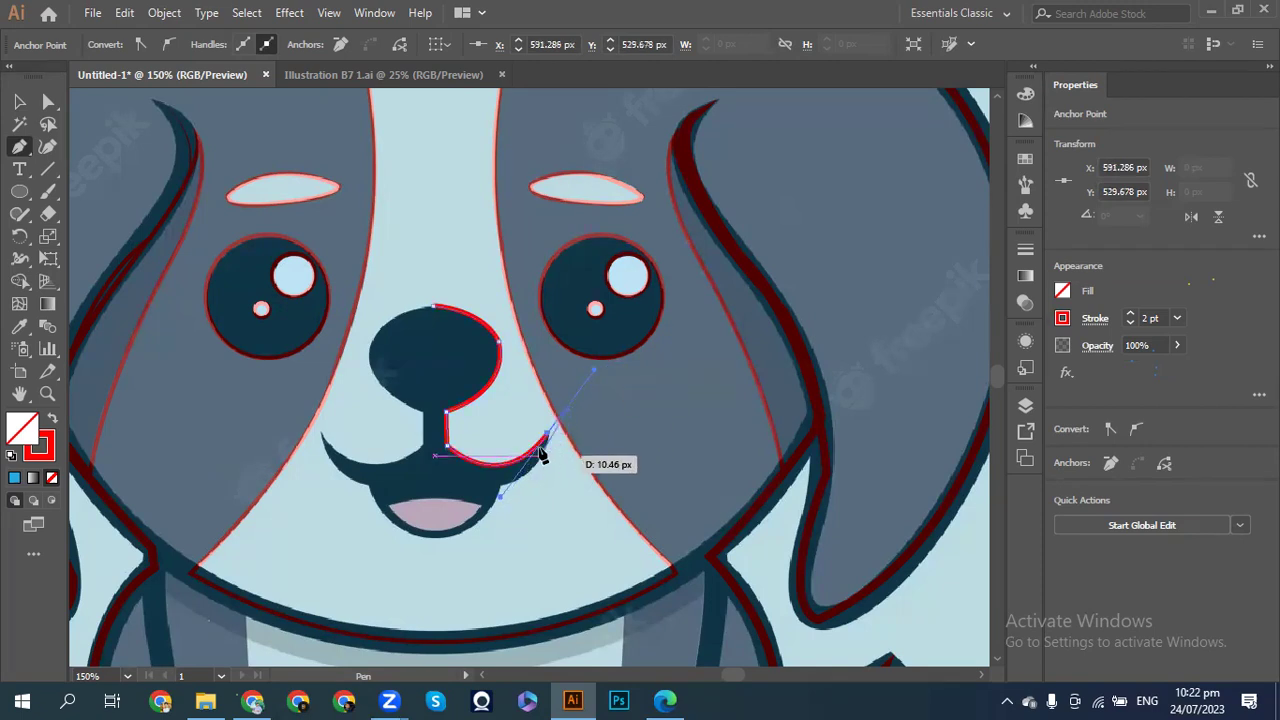
left_click_drag(548, 440, 498, 491)
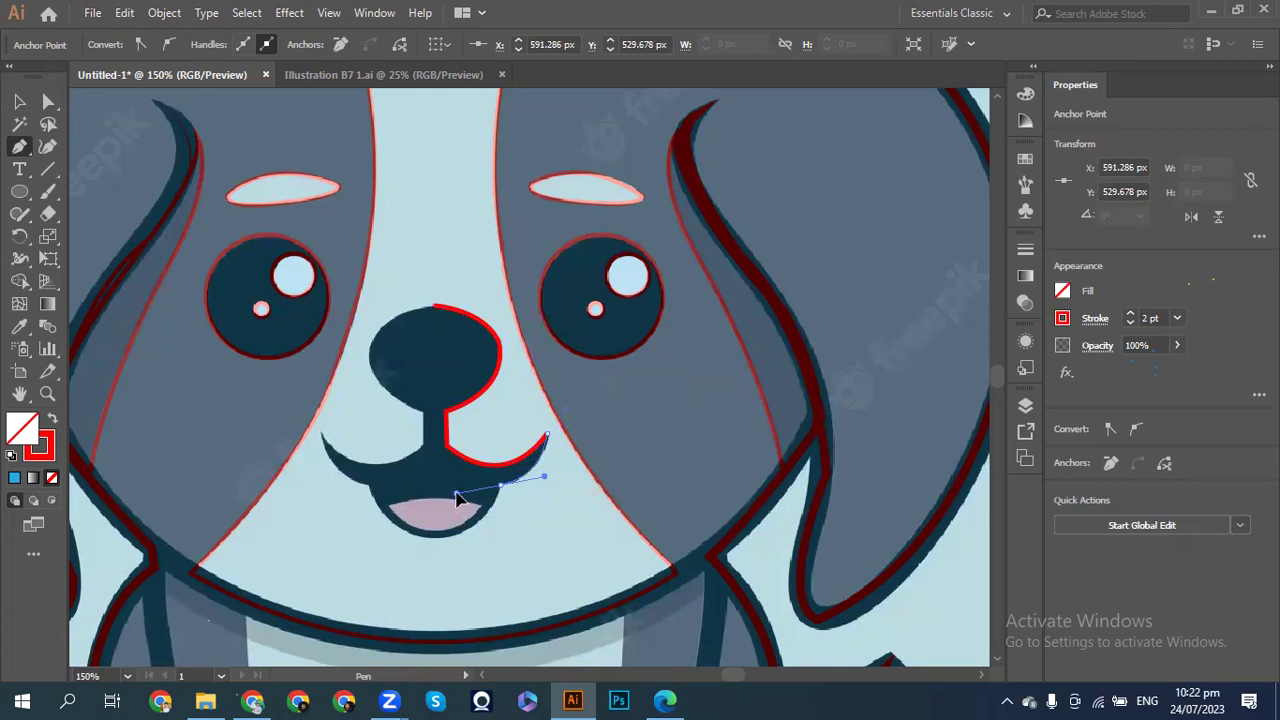
left_click_drag(455, 491, 505, 490)
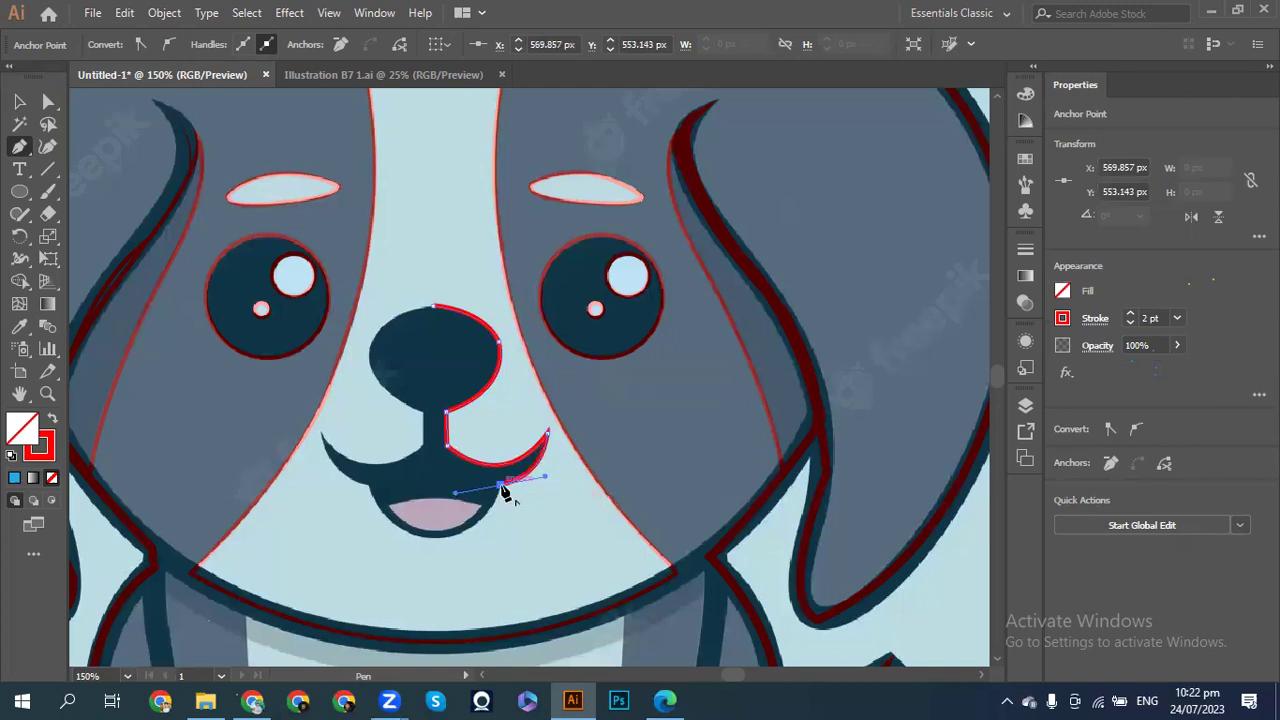
- Continue the path around the mouth's lower curve and up to the tip of the left smile line
mouse_move(436, 537)
left_mouse_down()
mouse_move(408, 556)
mouse_move(366, 551)
mouse_move(420, 545)
left_mouse_up()
left_click(437, 537)
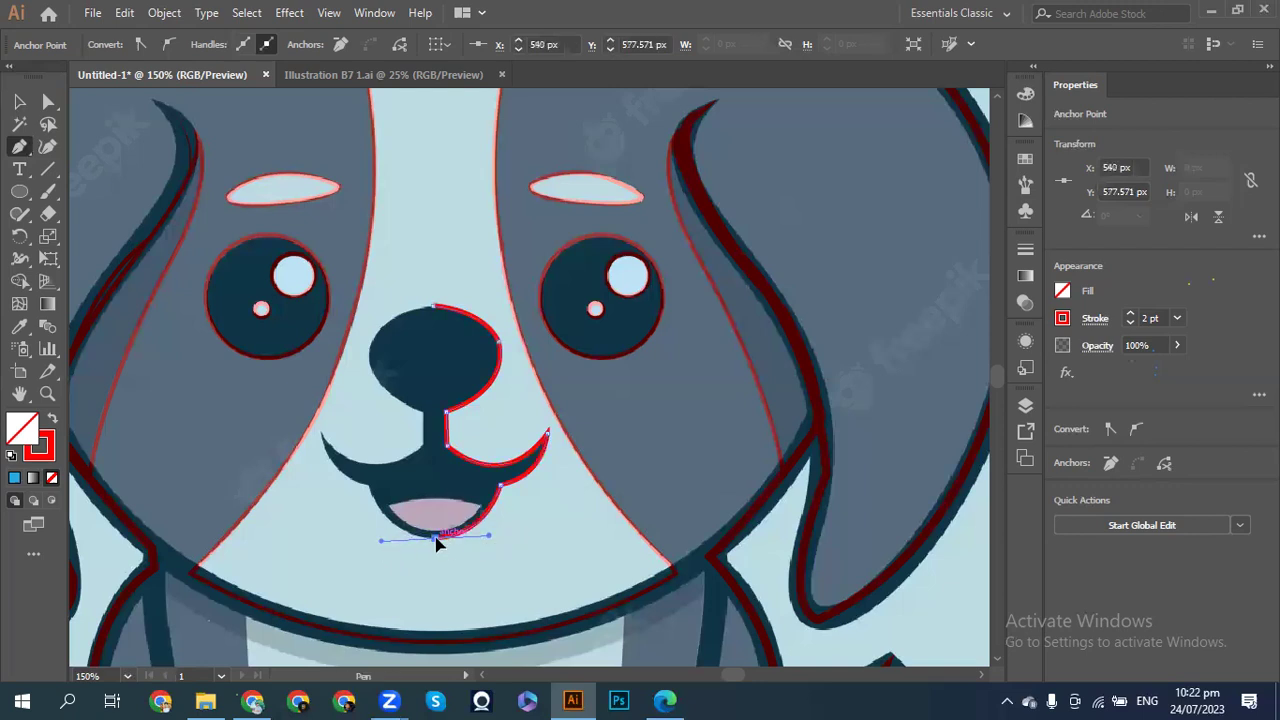
left_click_drag(370, 486, 353, 428)
left_click(370, 486)
left_click_drag(322, 434, 318, 389)
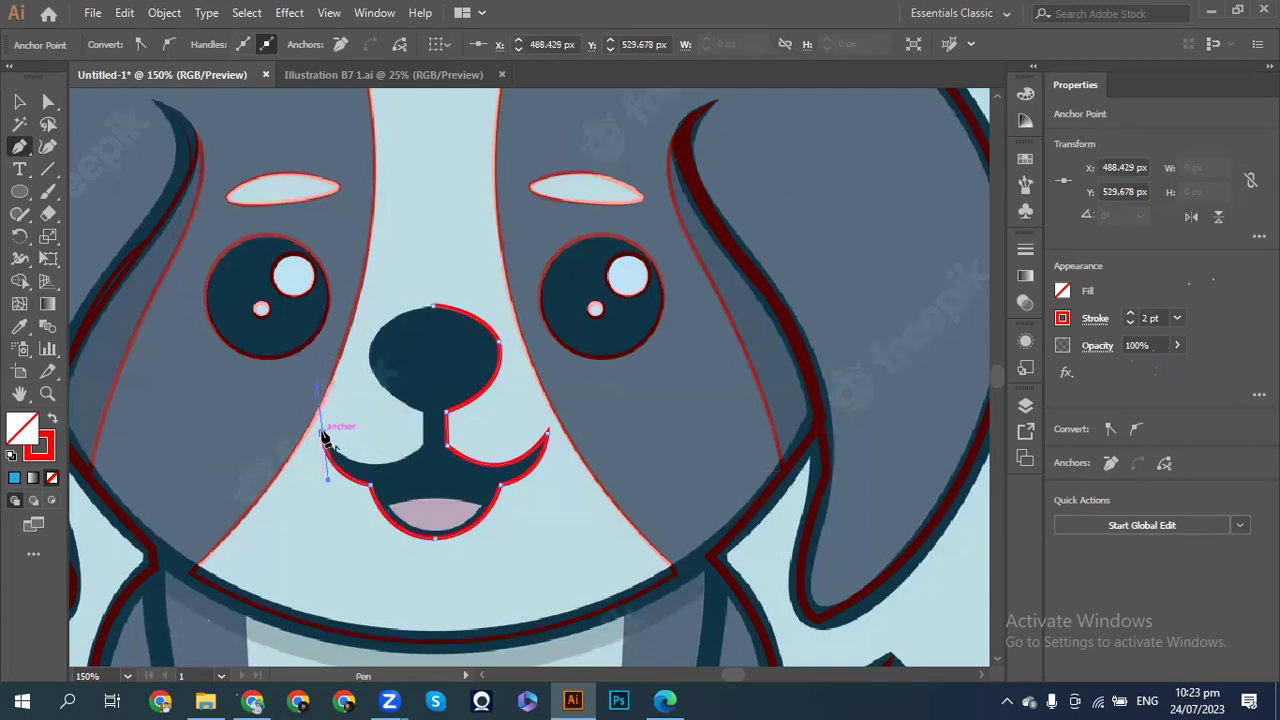
- Close the path along the left smile line, stem and left half of the nose, deny the meeting recording request, and deselect
left_click_drag(324, 436, 425, 450)
left_click(423, 446)
left_click_drag(490, 408, 369, 346)
left_click_drag(369, 345, 490, 303)
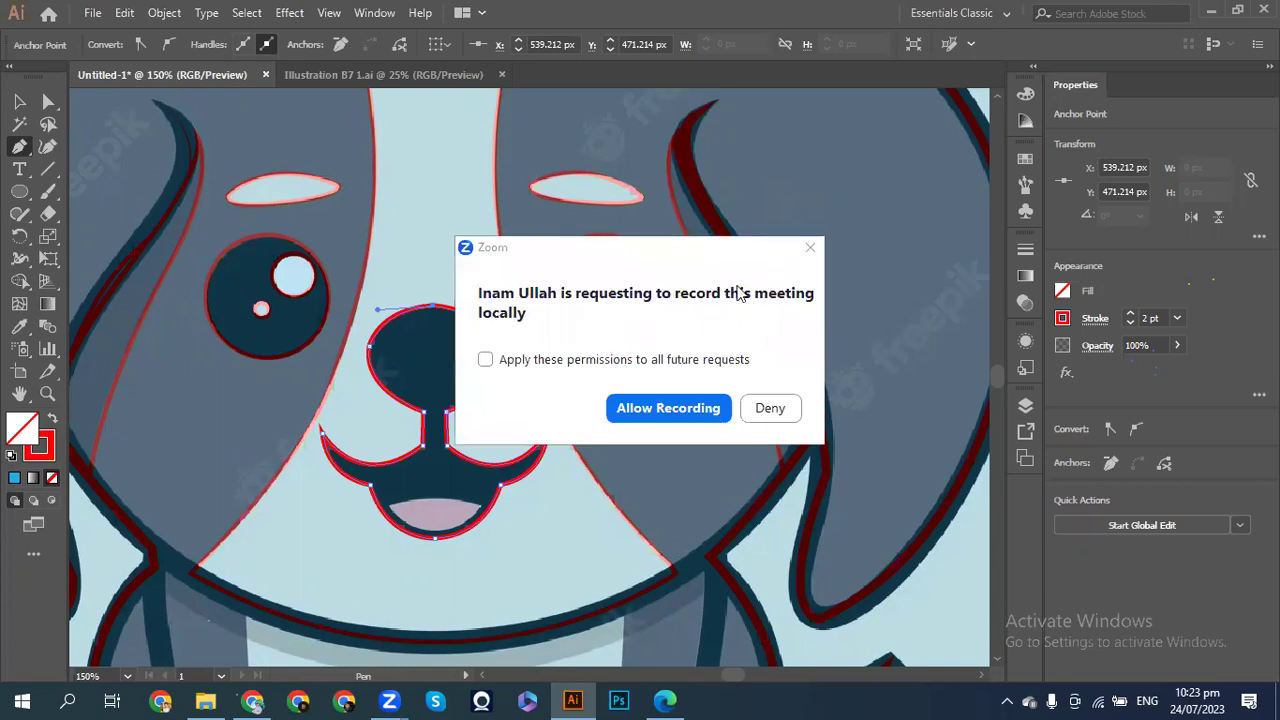
left_click(770, 410)
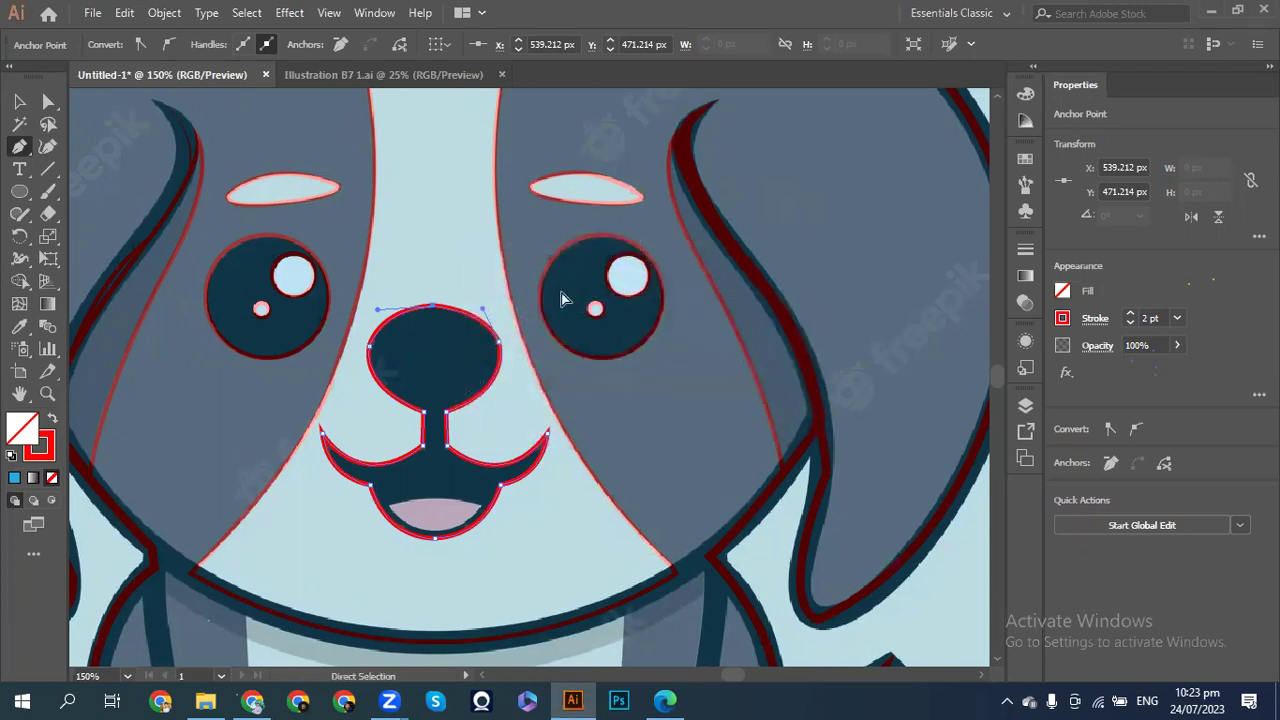
key("ctrl+shift+a")
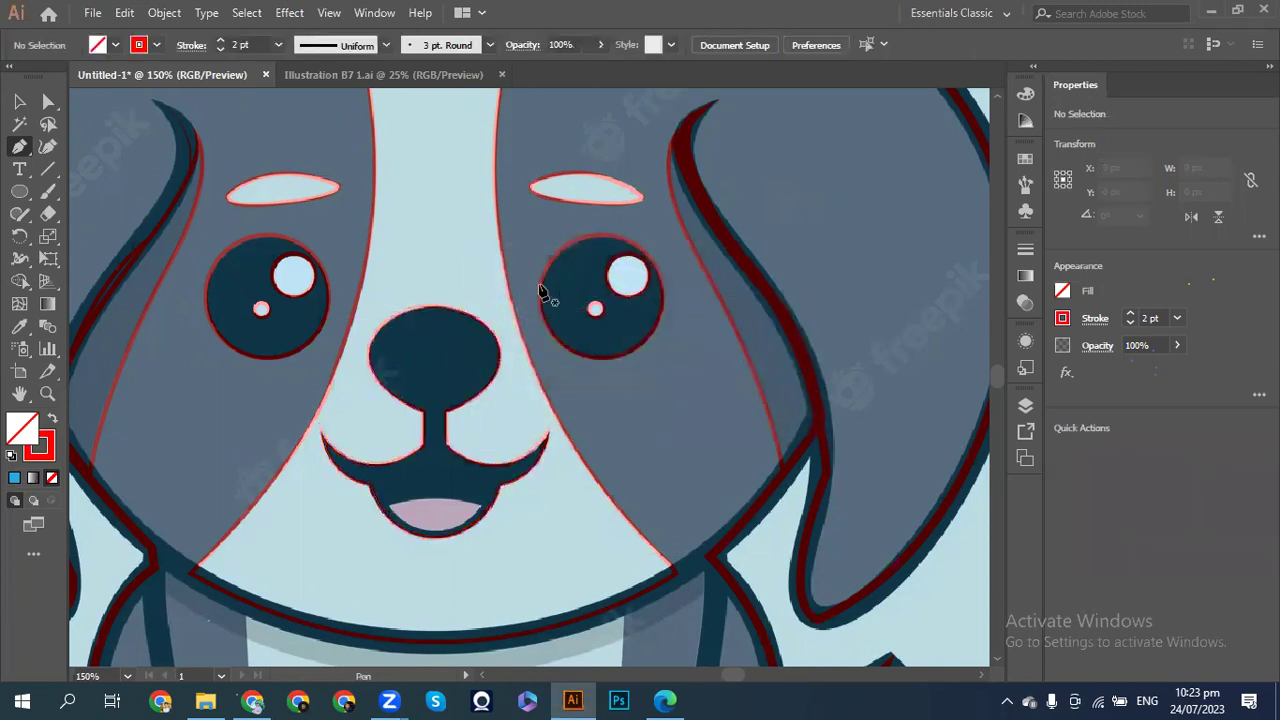
- Trace the pink tongue inside the mouth as a closed curved path with the Pen tool, adjust its left corner, and deselect it
left_click(390, 511)
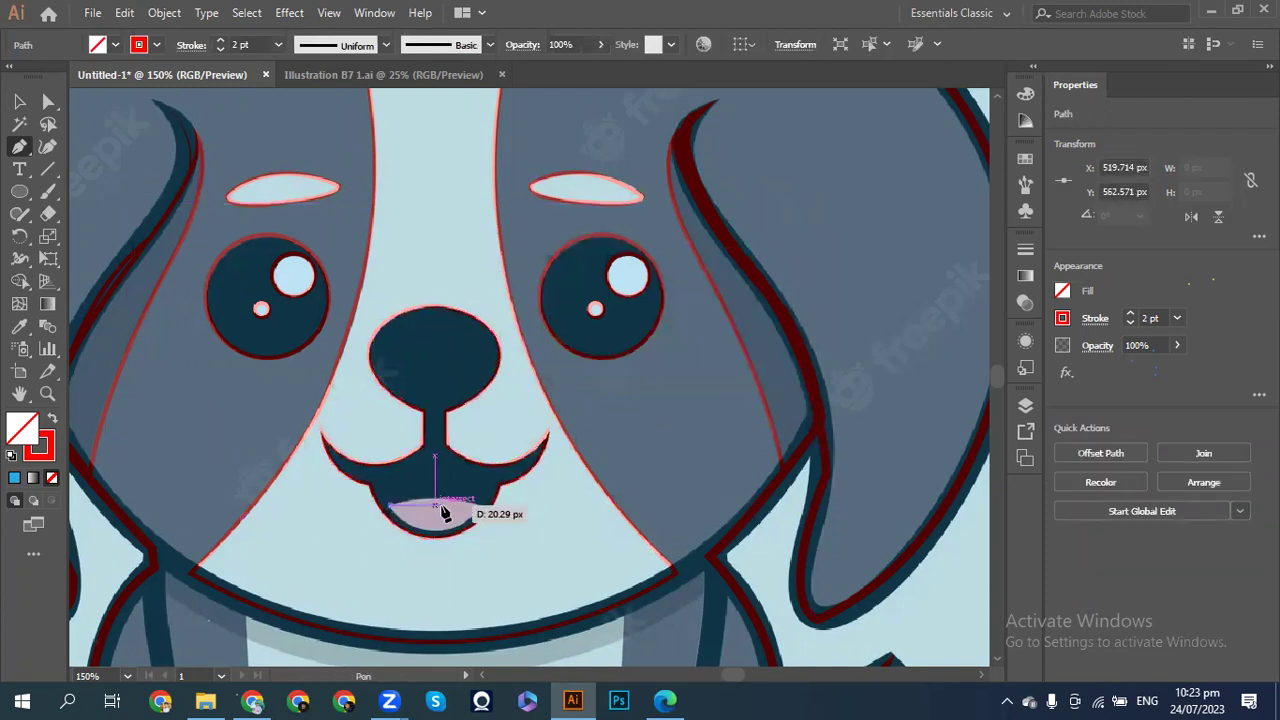
left_click_drag(481, 505, 520, 523)
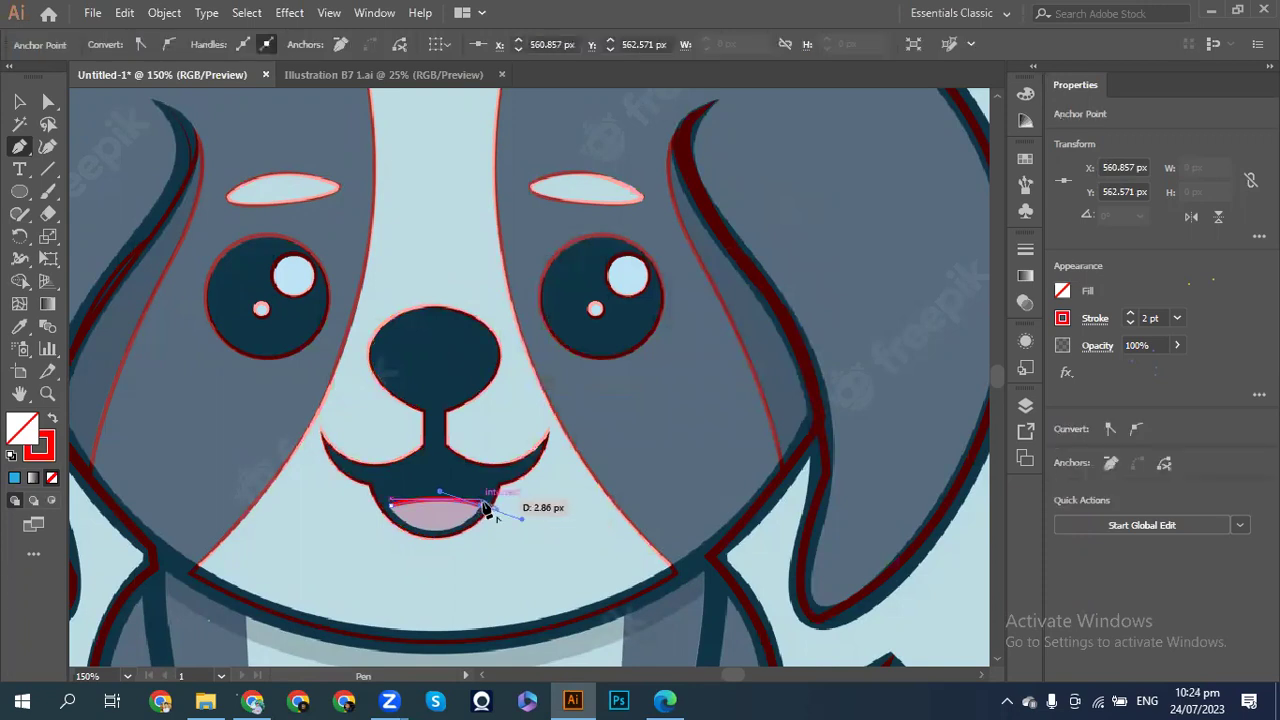
left_click(481, 508)
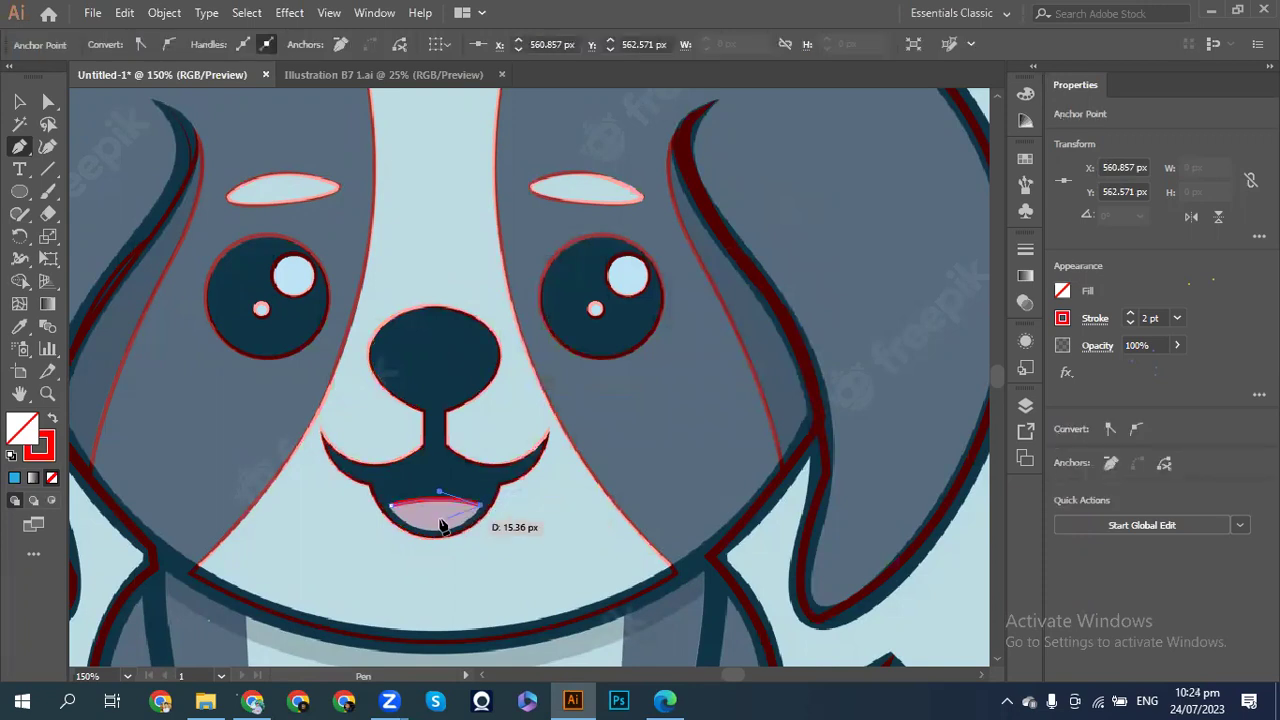
left_click(391, 508)
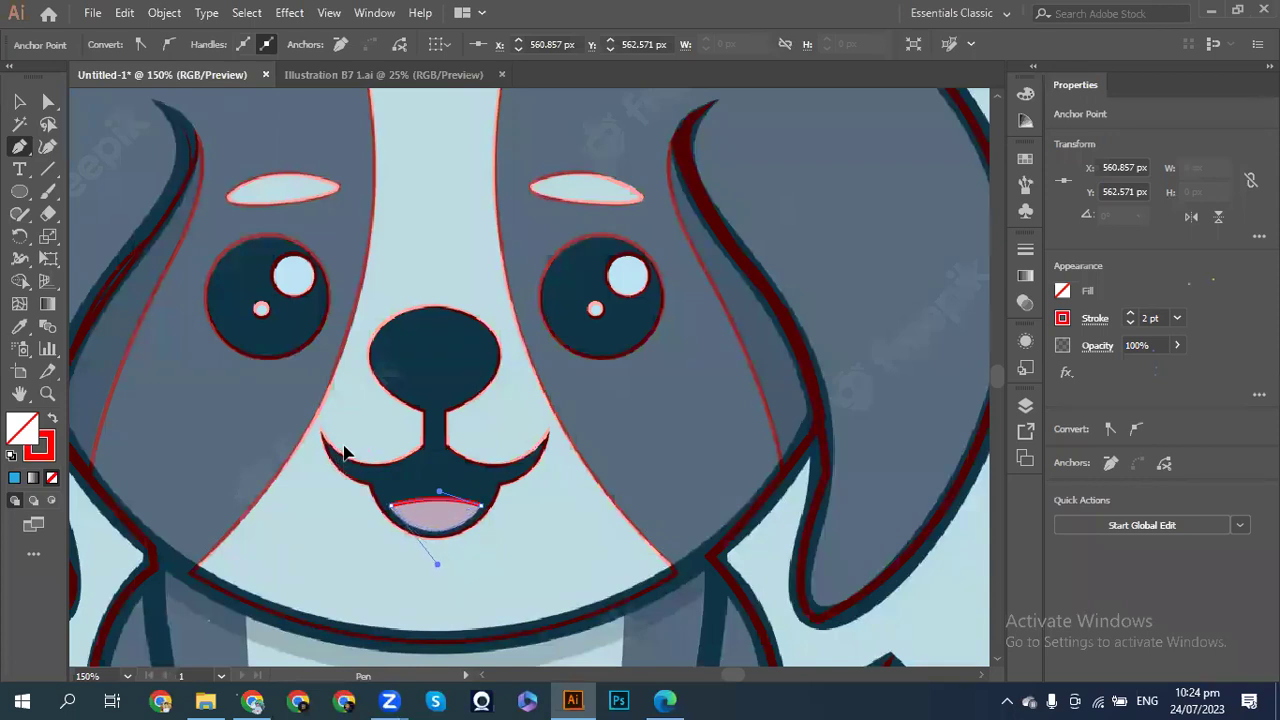
key("ctrl")
left_click_drag(344, 453, 385, 502)
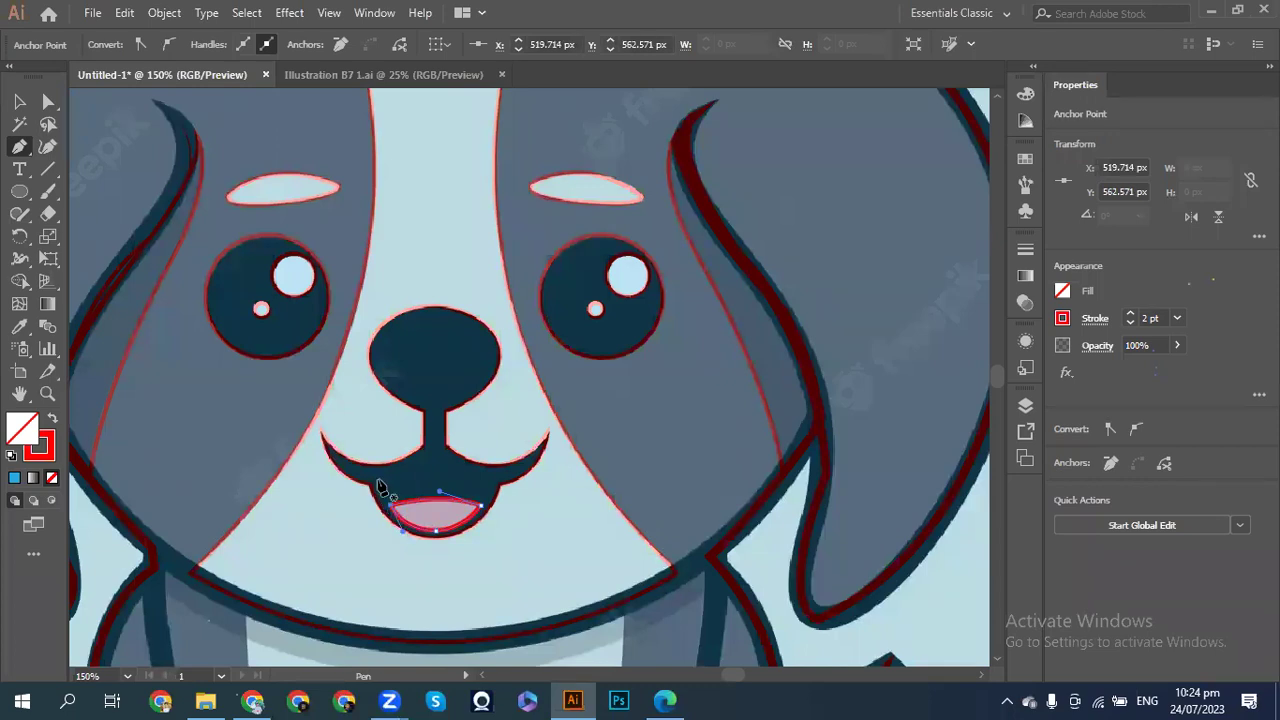
key("ctrl")
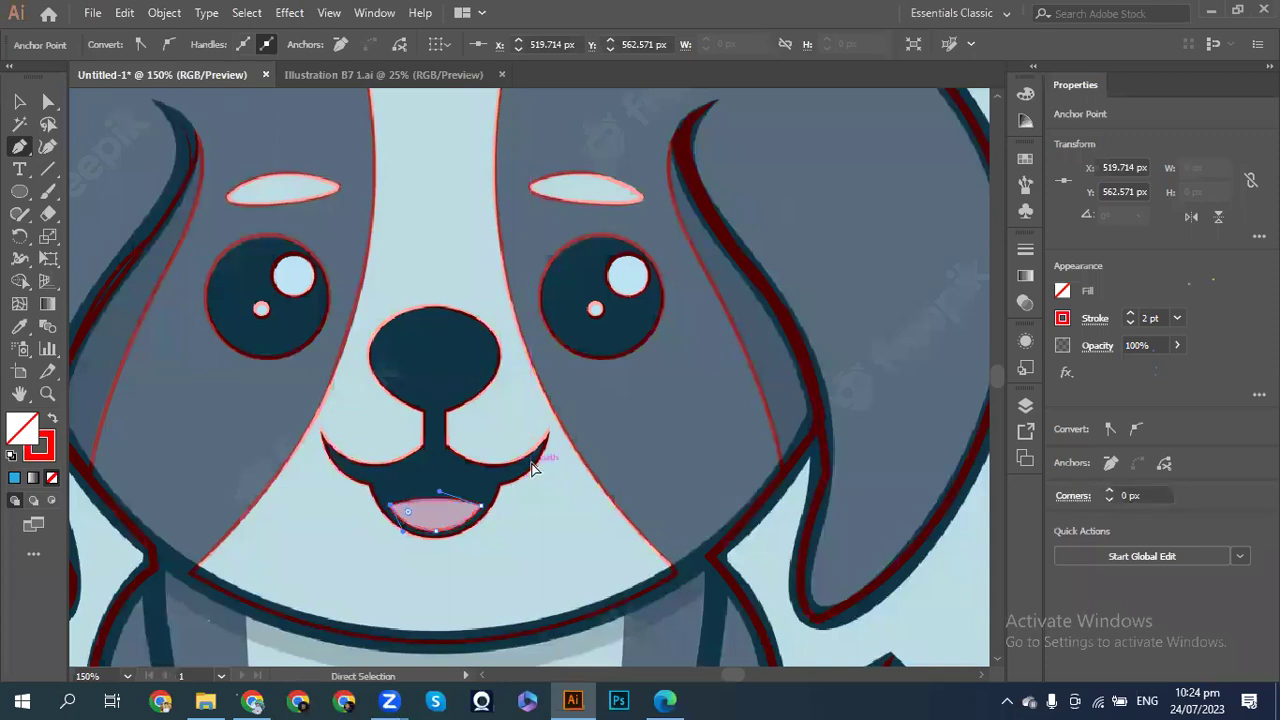
left_click(531, 467, "ctrl")
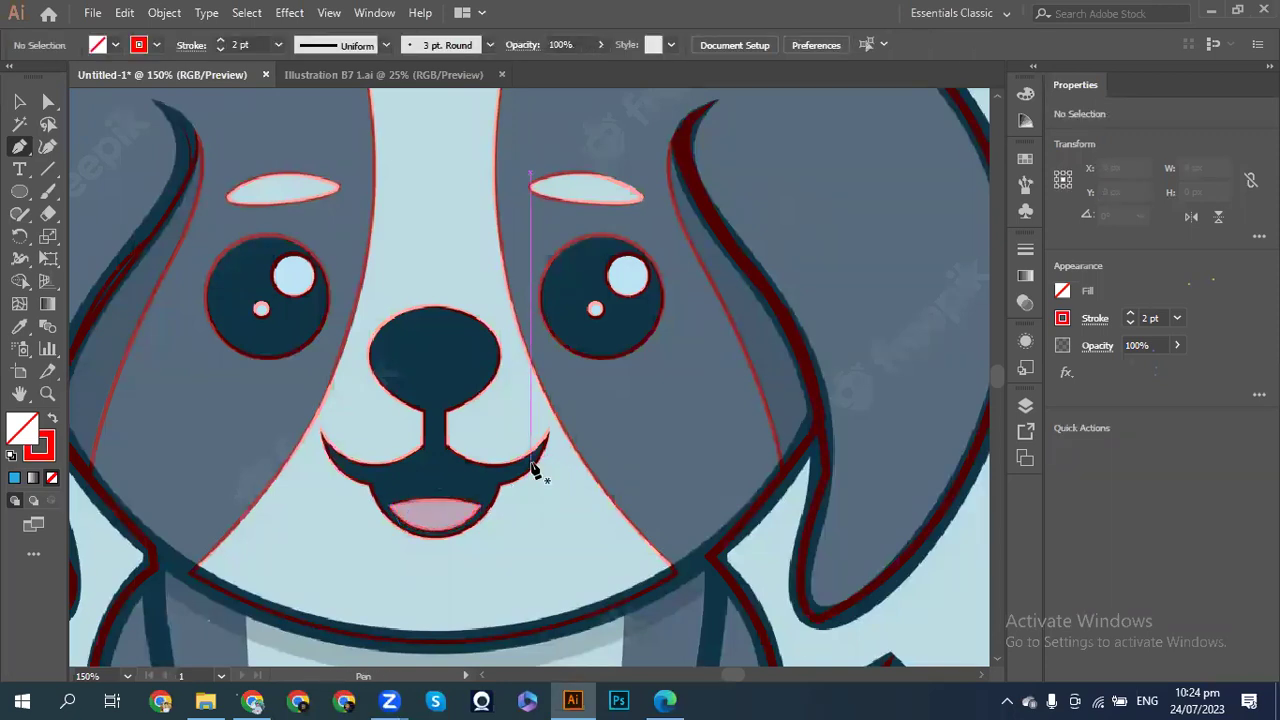
- Trace the left front leg's outer line with the Pen tool, curving from the paw's outer edge up to the head outline
scroll(531, 467, "up", 1)
scroll(531, 467, "up", 3)
scroll(531, 467, "down", 3)
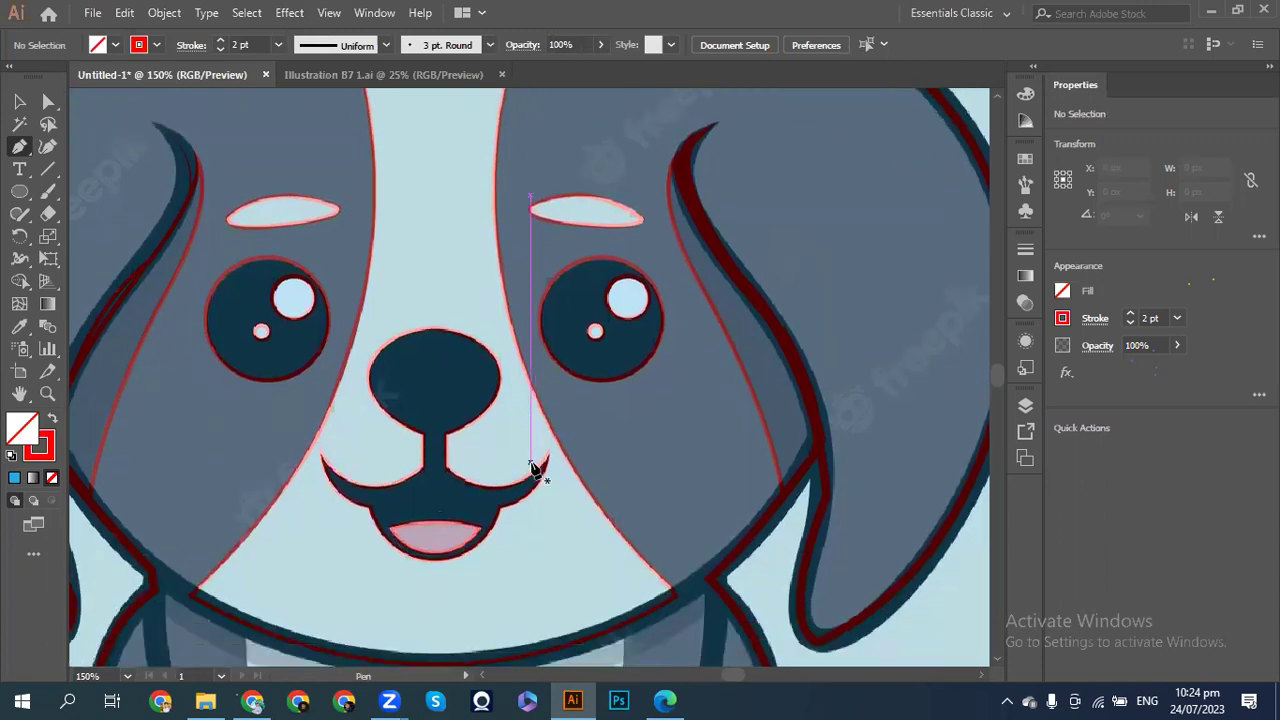
scroll(531, 467, "down", 3)
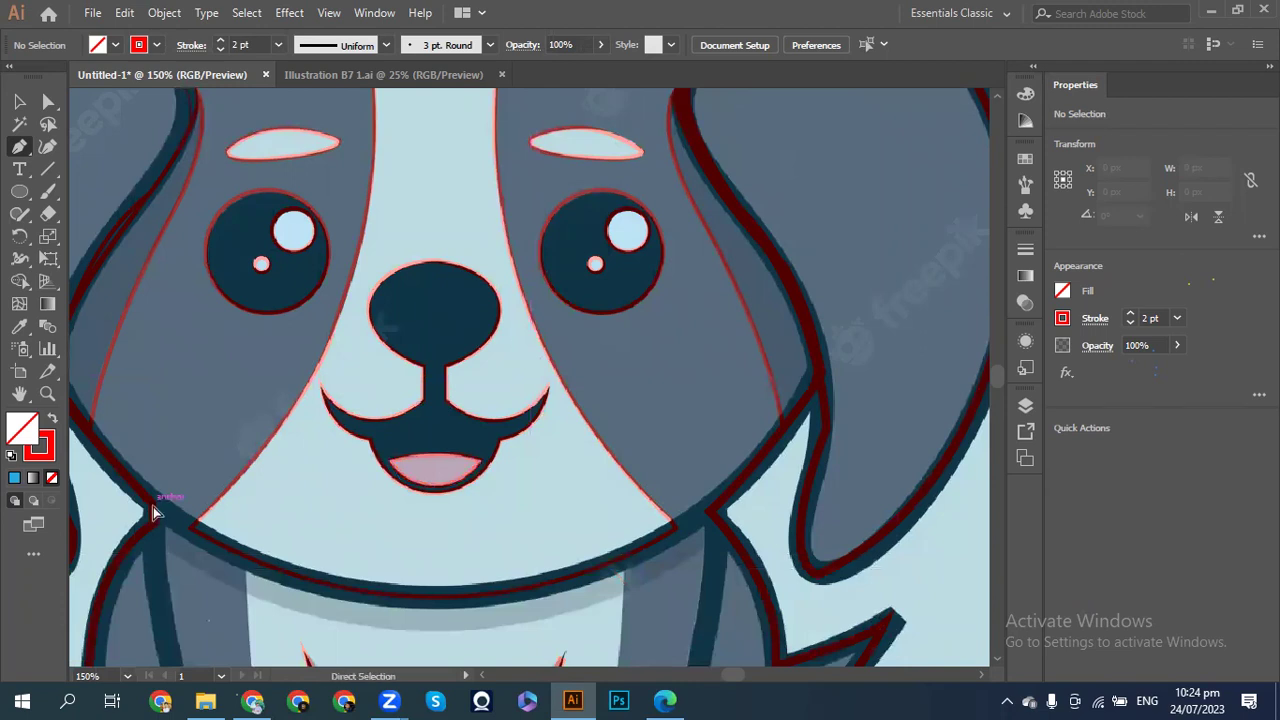
key("ctrl+minus")
scroll(155, 514, "down", 5)
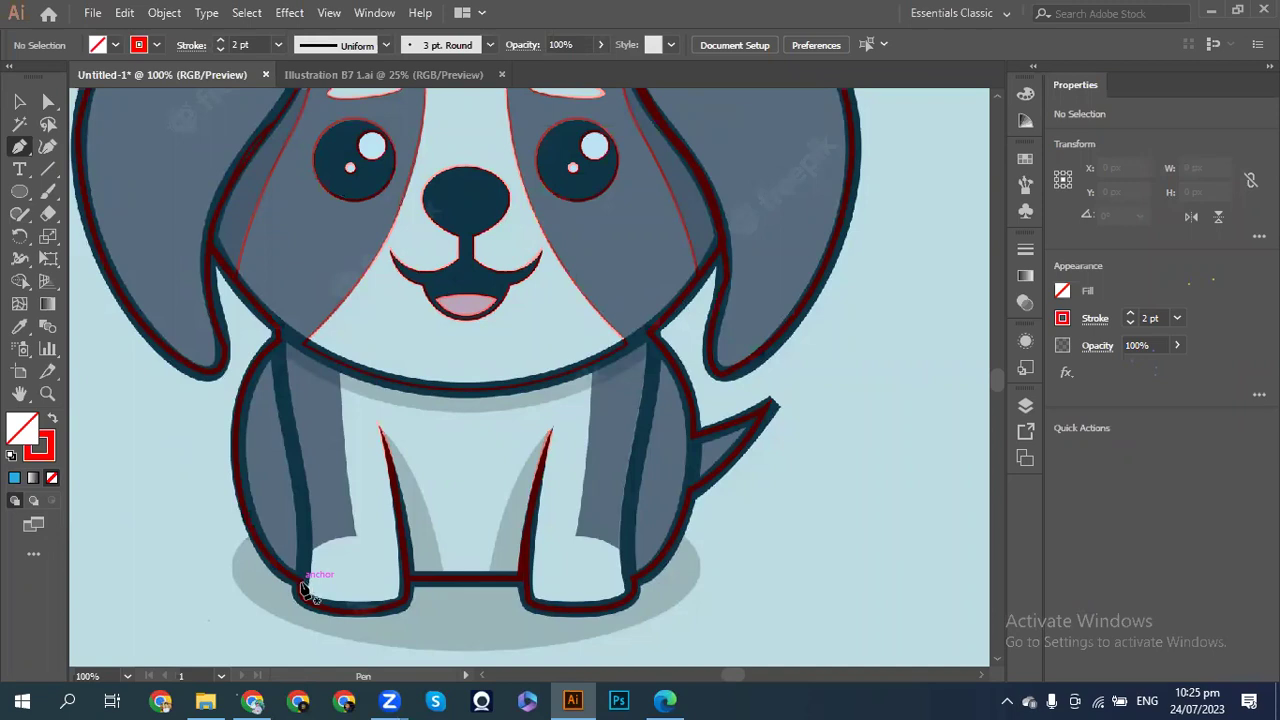
left_click(300, 580)
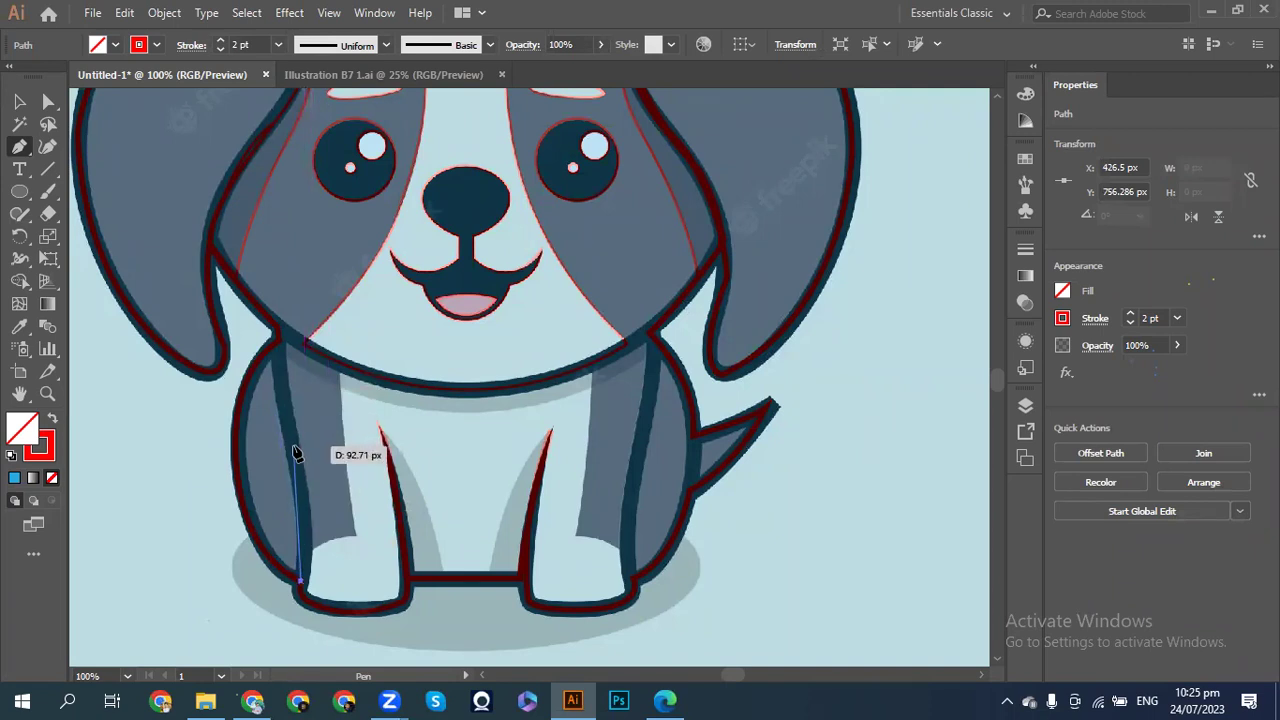
left_click_drag(294, 455, 272, 383)
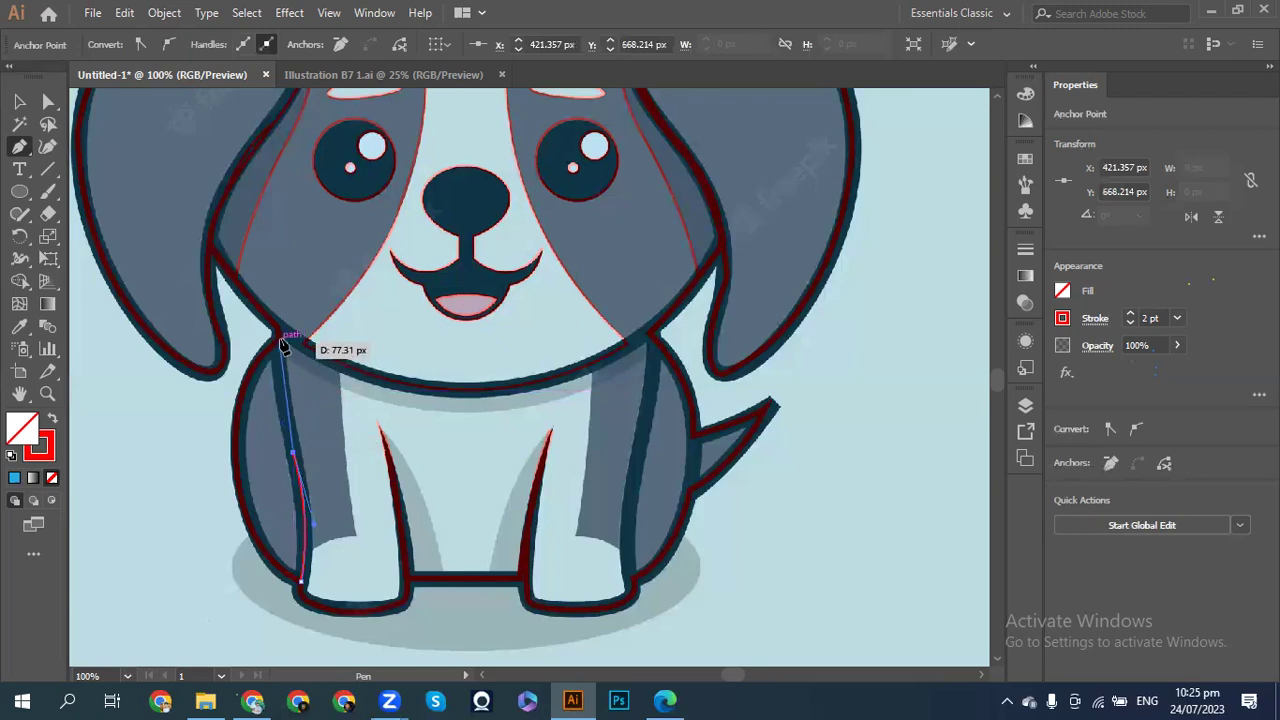
left_click_drag(277, 332, 280, 286)
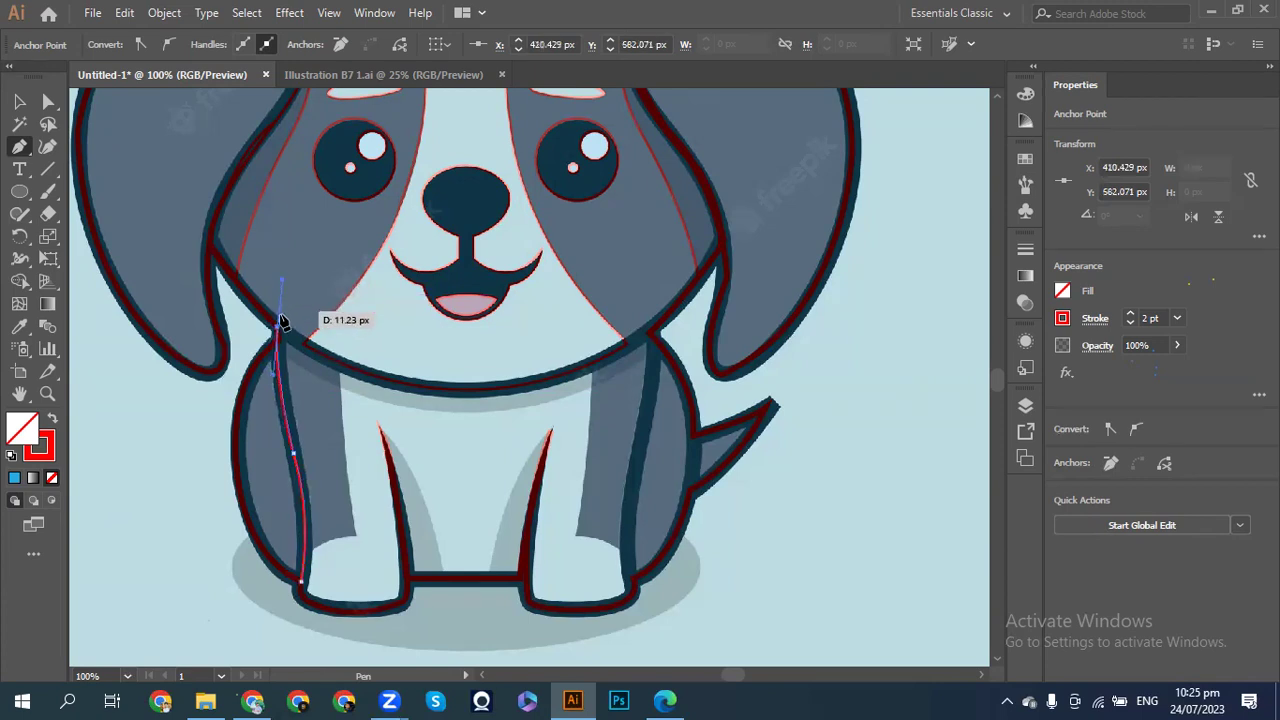
- Extend the path along the chin's underside to the right front leg and curve it down that leg's outer line to the paw
left_click(278, 331)
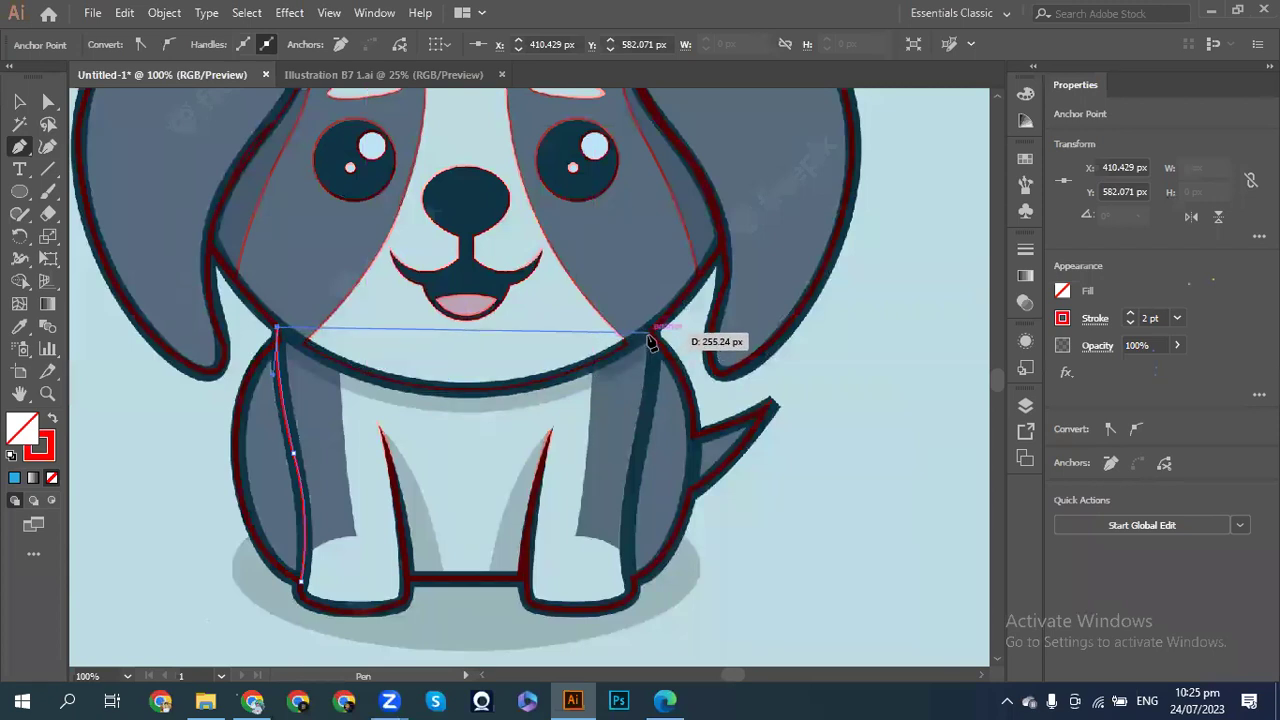
left_click_drag(650, 334, 637, 458)
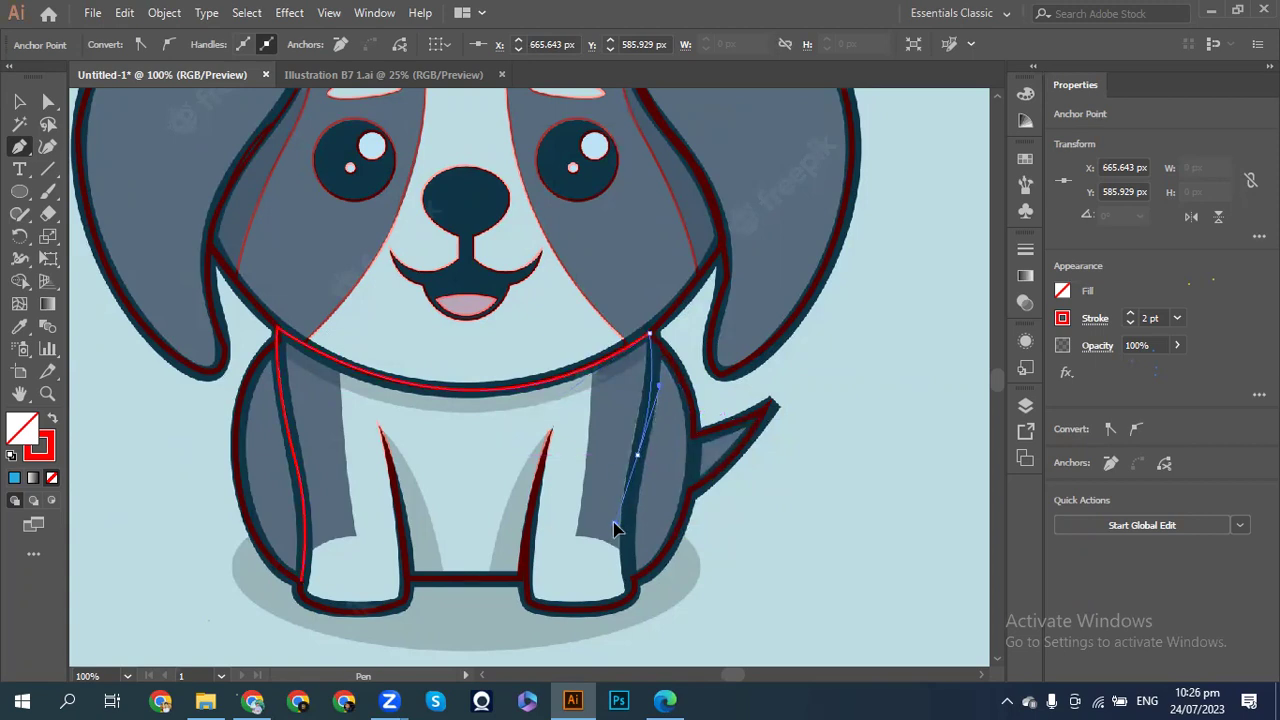
left_click_drag(614, 523, 690, 495)
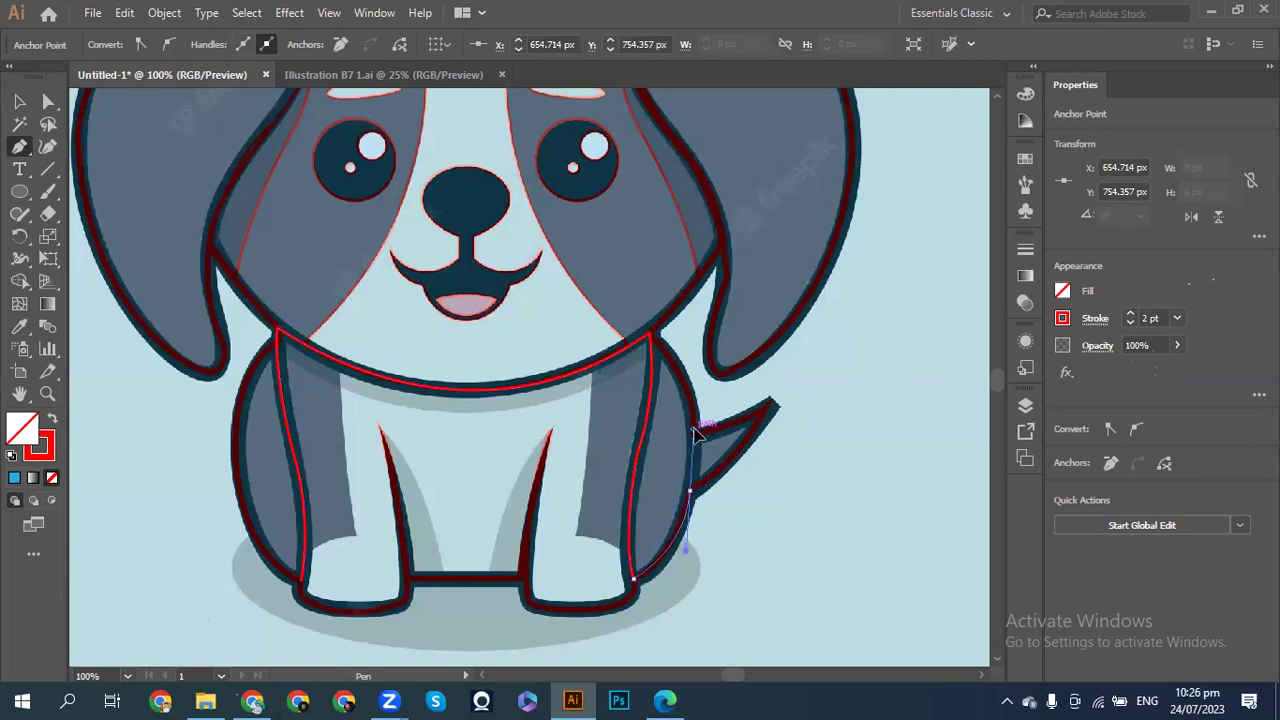
- Trace the right hind leg's outer edge up past the tail to the head outline, and deselect the finished path
left_click(698, 432)
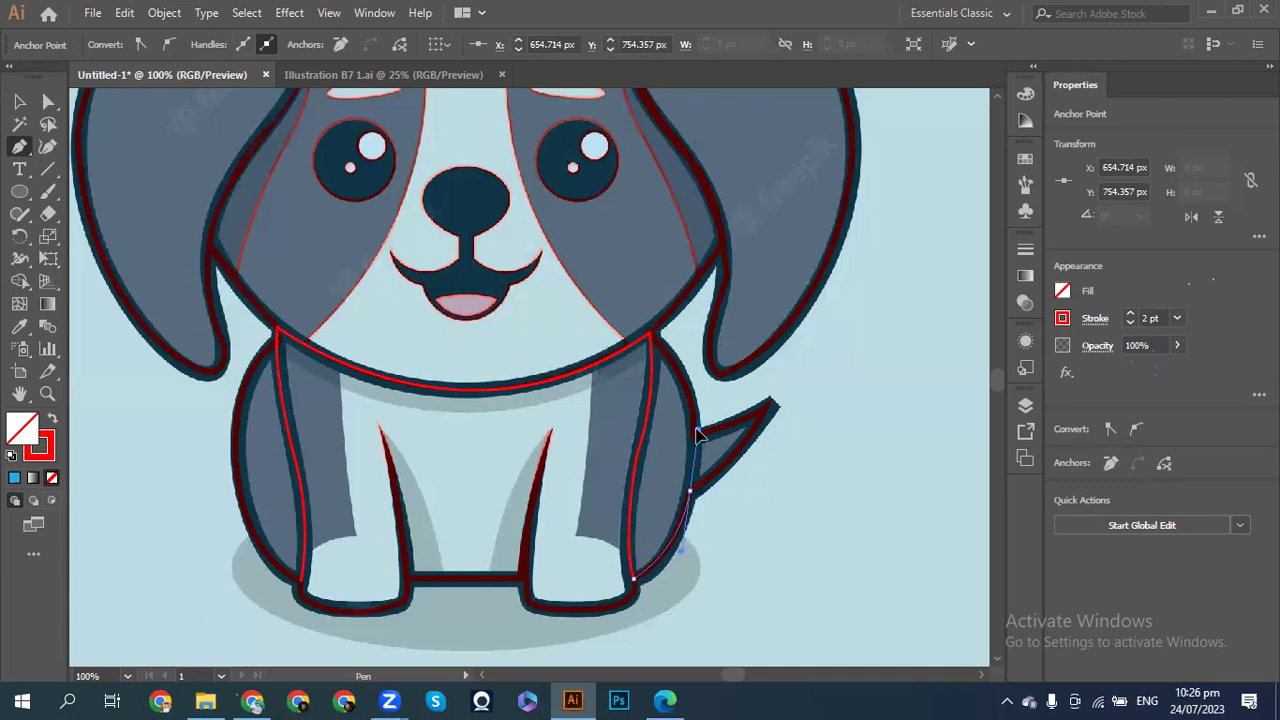
mouse_move(699, 435)
left_mouse_down()
mouse_move(709, 509)
mouse_move(690, 500)
mouse_move(710, 449)
mouse_move(694, 409)
left_mouse_up()
left_click(650, 334)
left_click_drag(648, 342, 650, 341)
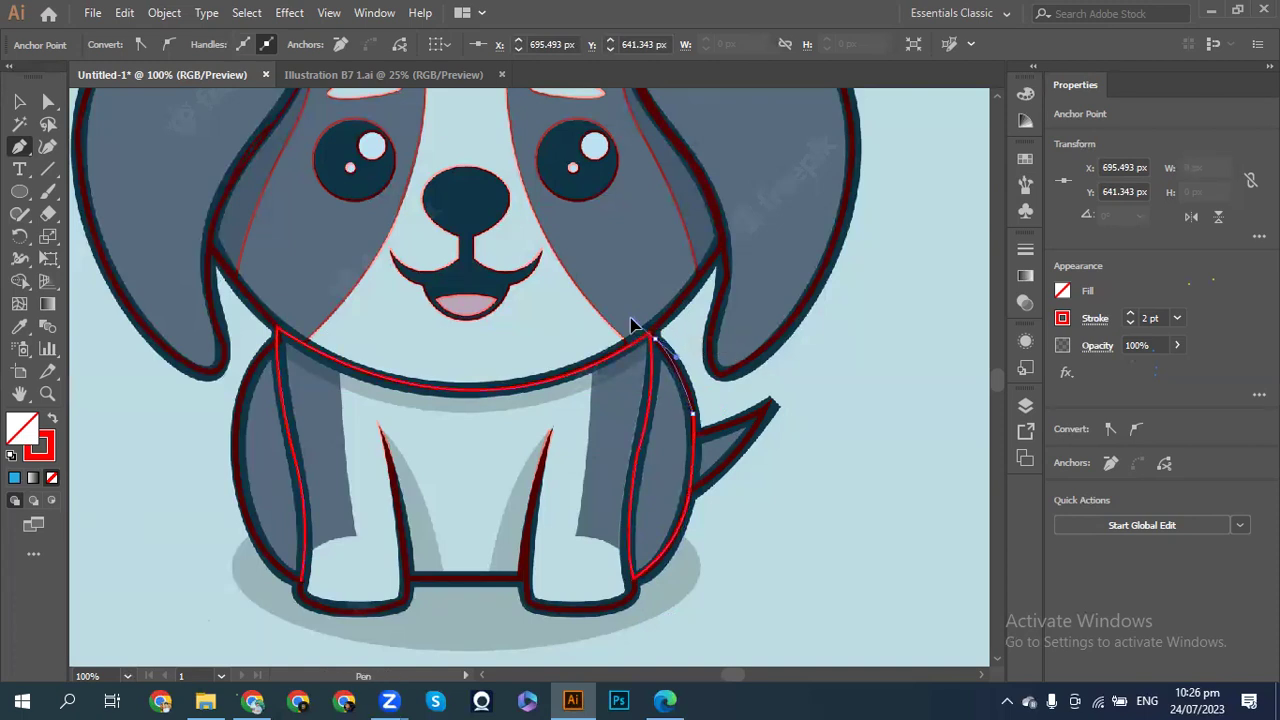
left_click_drag(630, 324, 637, 398)
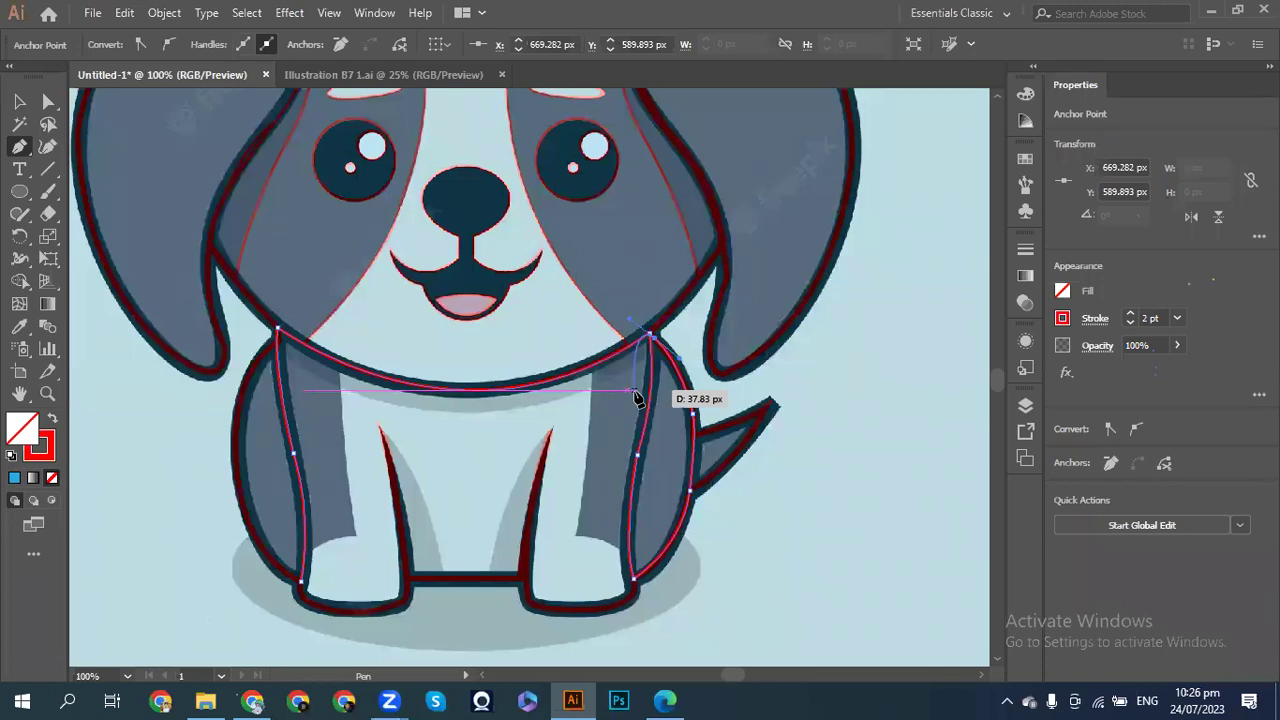
left_click_drag(637, 398, 665, 336)
key("v")
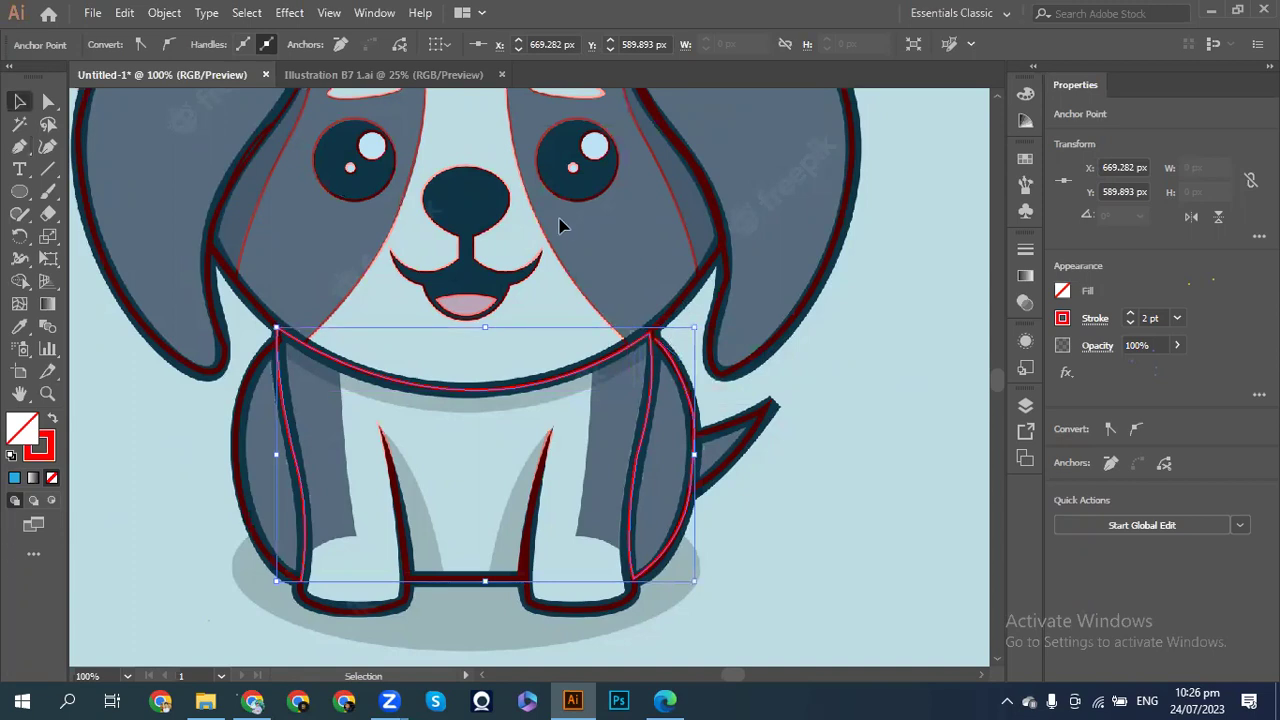
key("a")
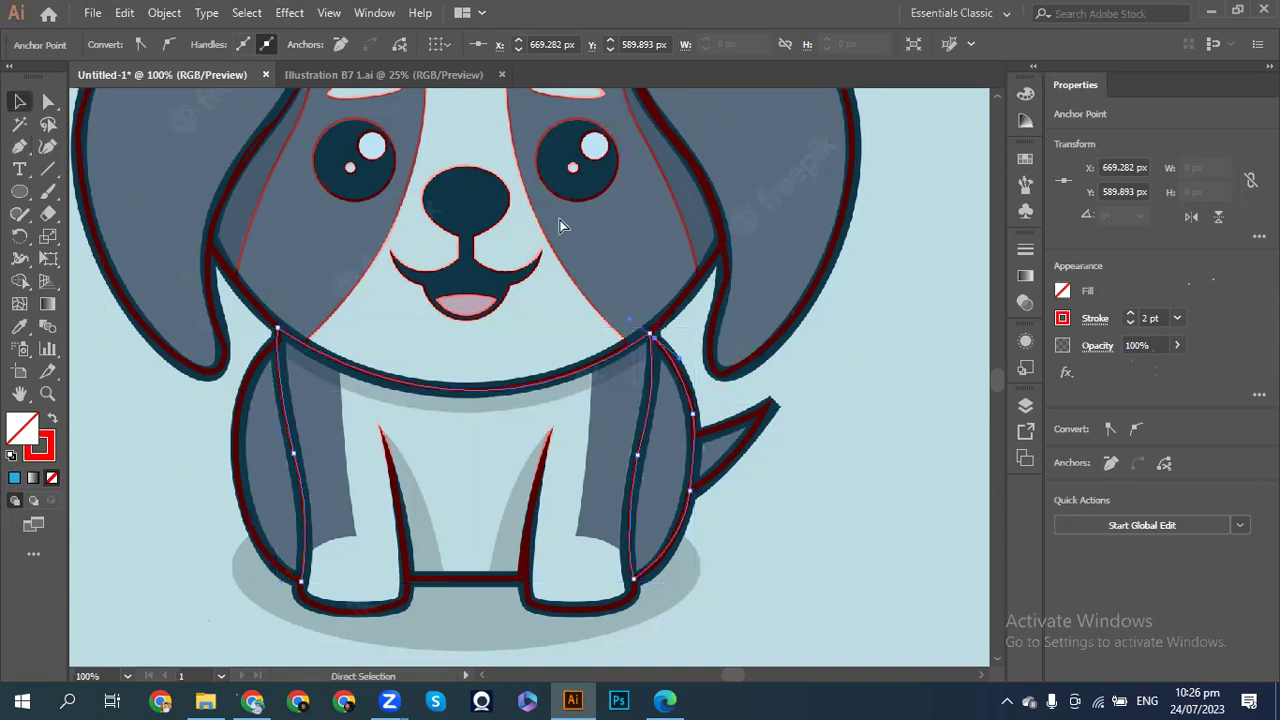
key("ctrl+shift+a")
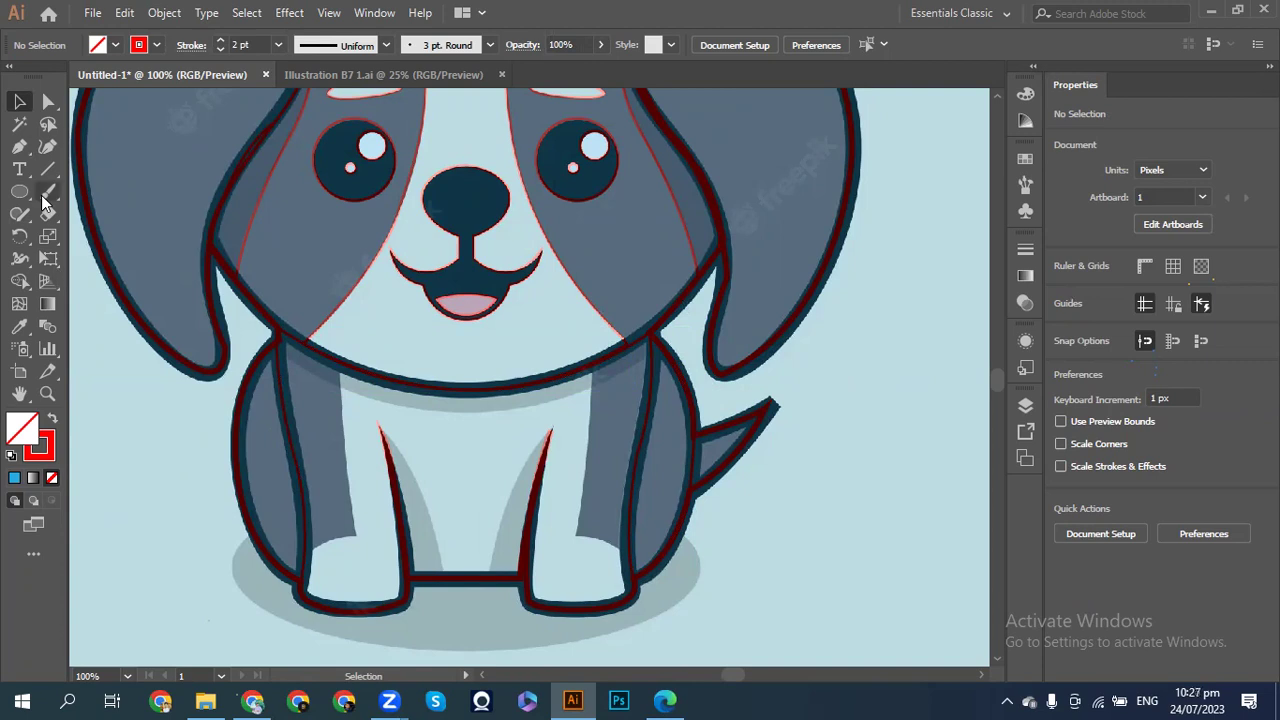
- Start a Pen path along the chest's upper edge under the chin and down the inner edge of the right leg's grey patch
left_click(19, 146)
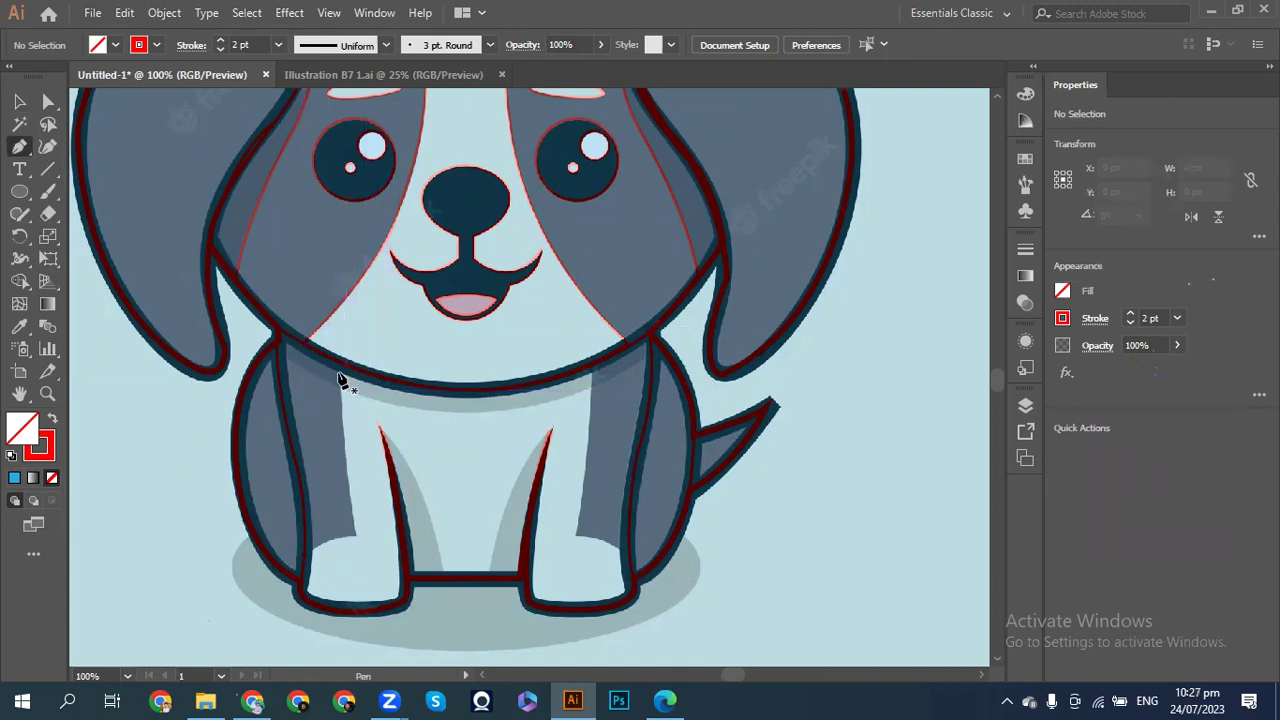
left_click(340, 378)
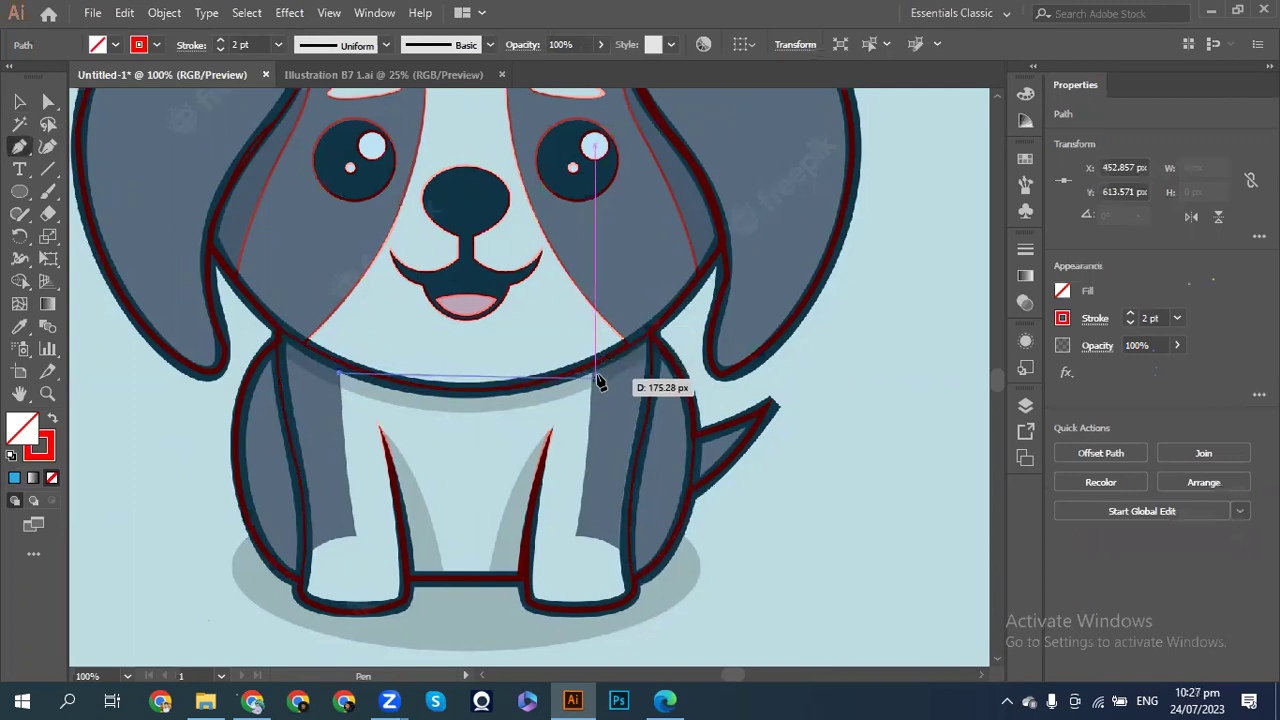
left_click_drag(593, 375, 729, 320)
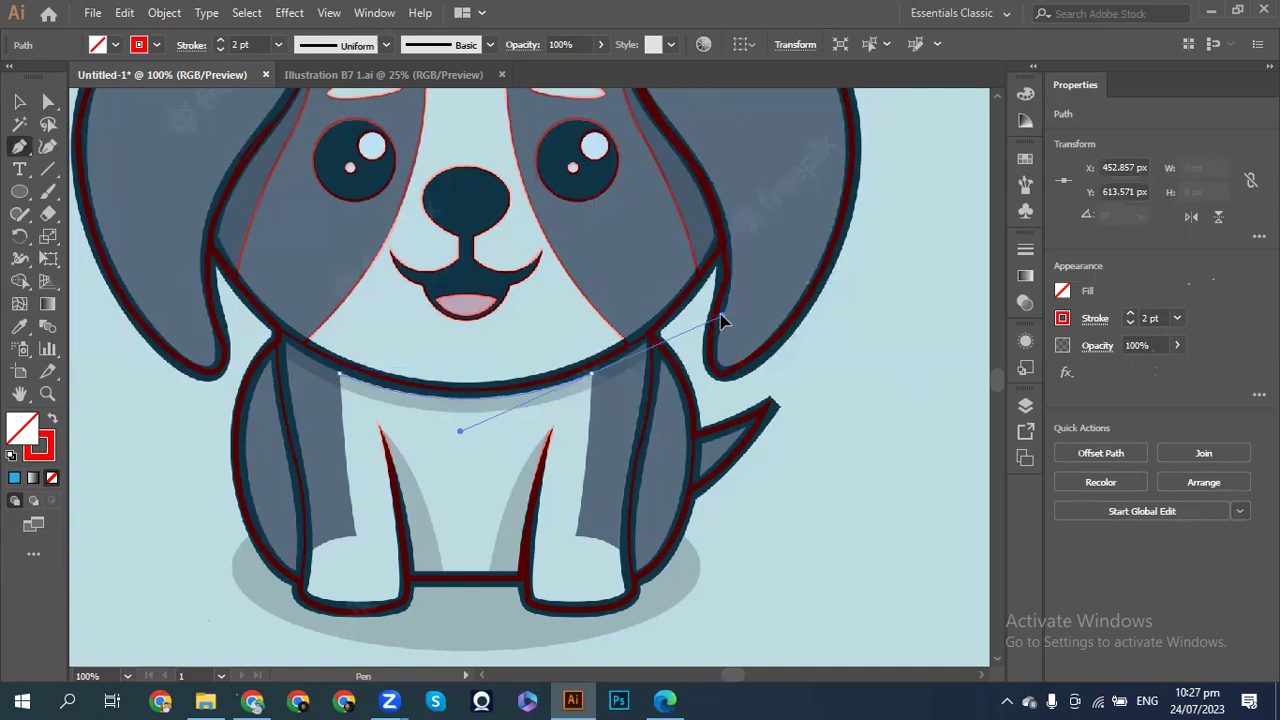
left_click_drag(720, 318, 721, 320)
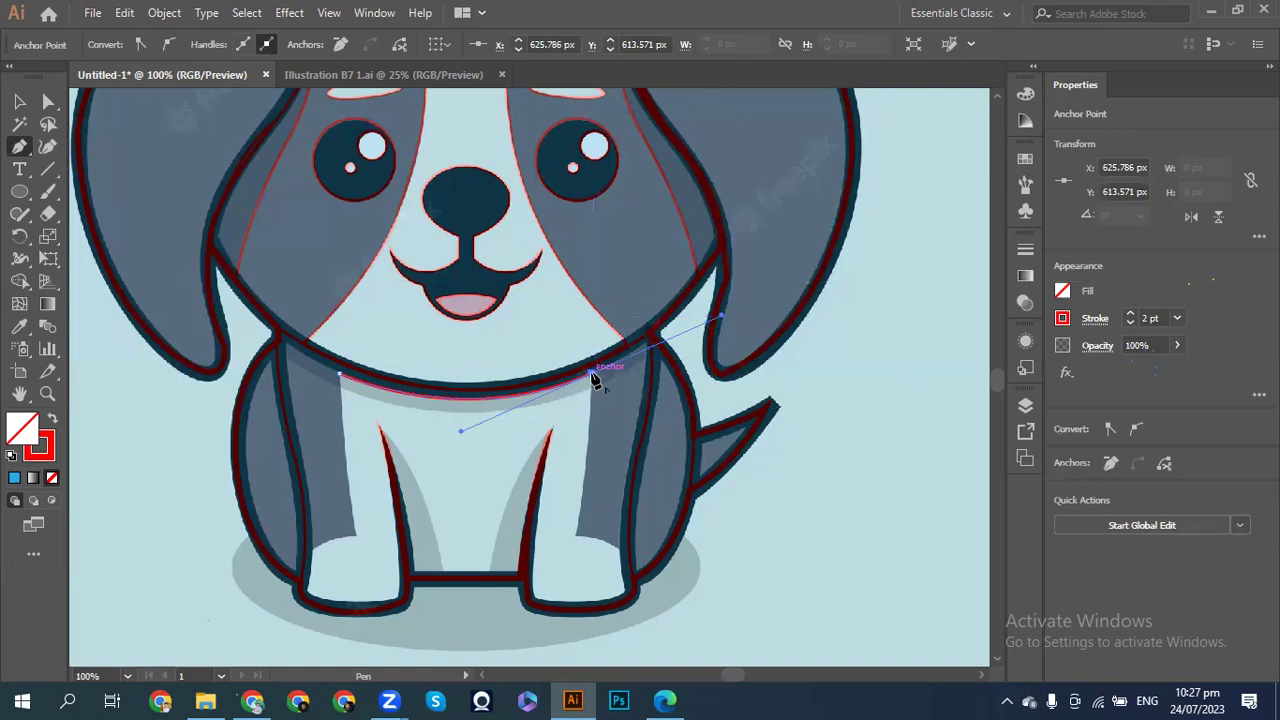
left_click(577, 538)
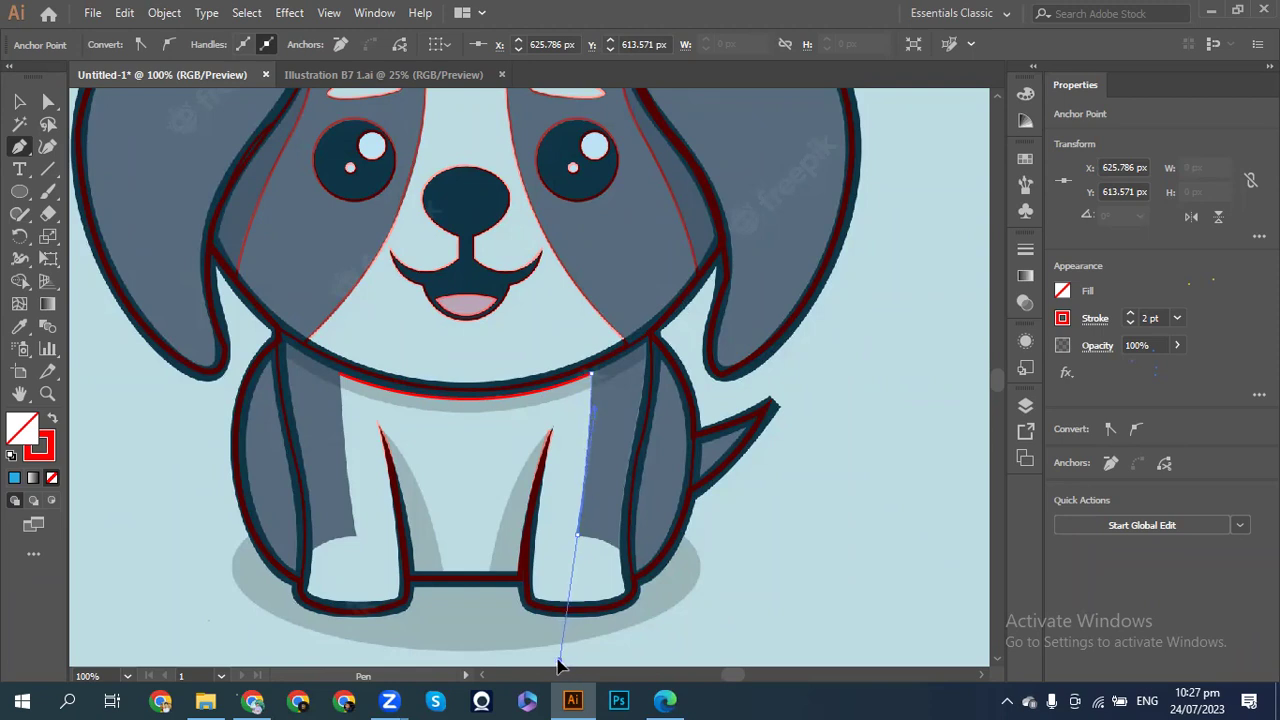
left_click_drag(560, 665, 559, 658)
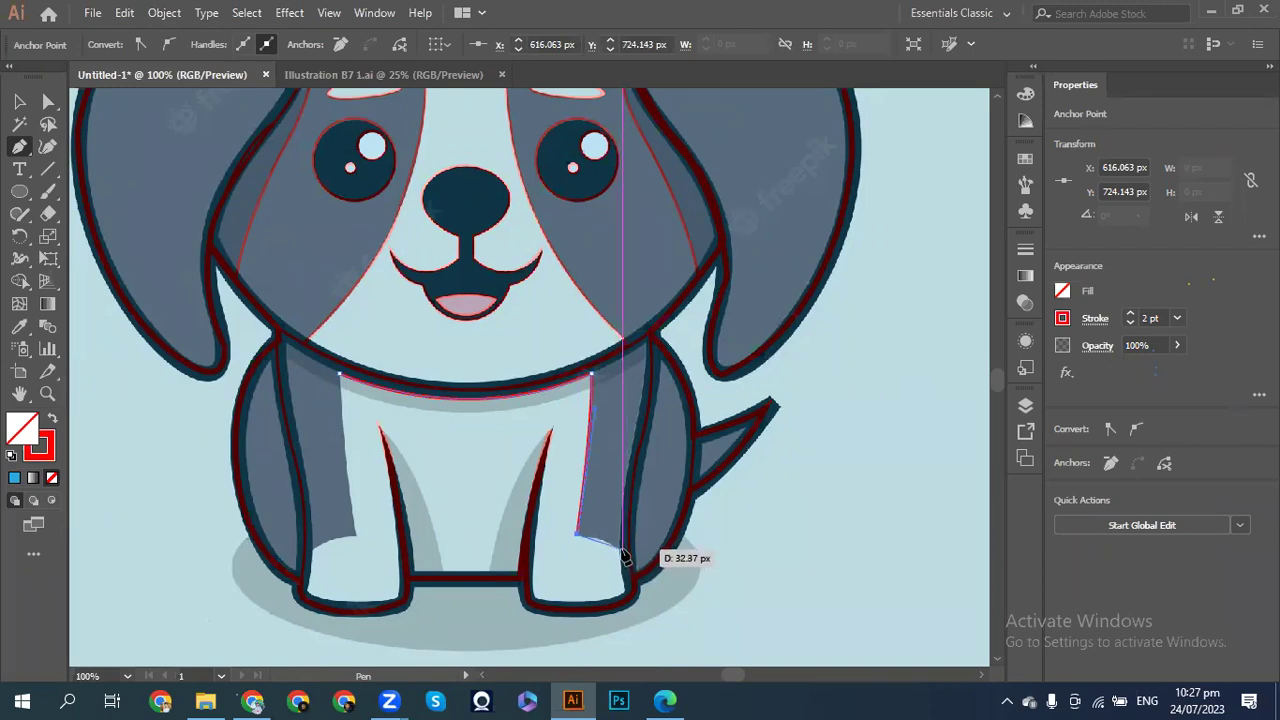
- Continue the chest path around the right front paw, up its inner side, and across the belly's bottom line to the left paw
left_click(626, 553)
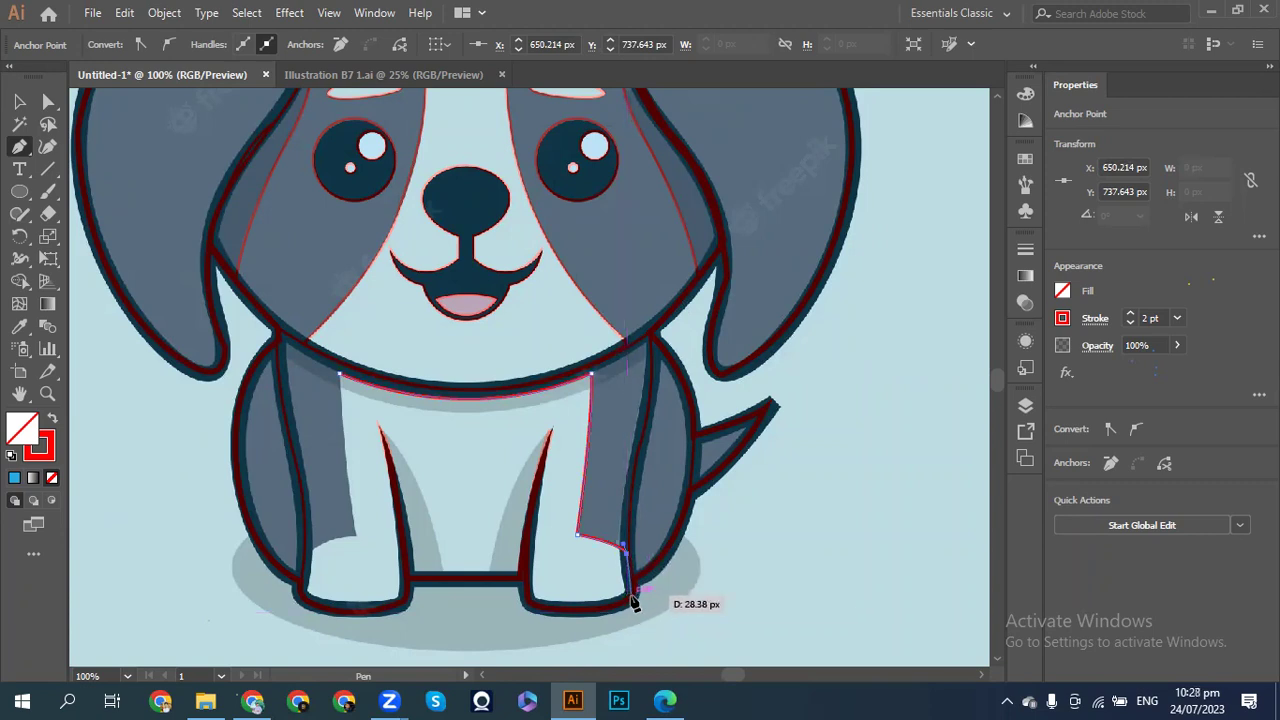
left_click(632, 596)
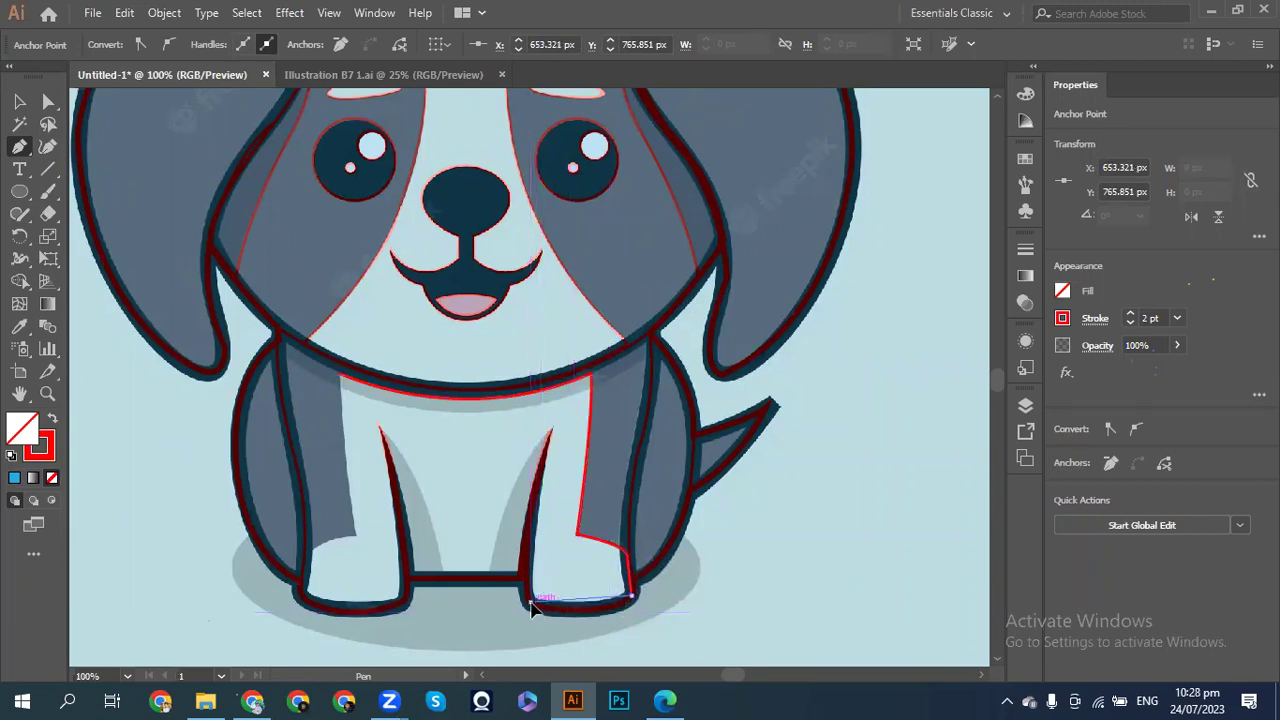
left_click_drag(527, 603, 533, 512)
left_click(533, 512)
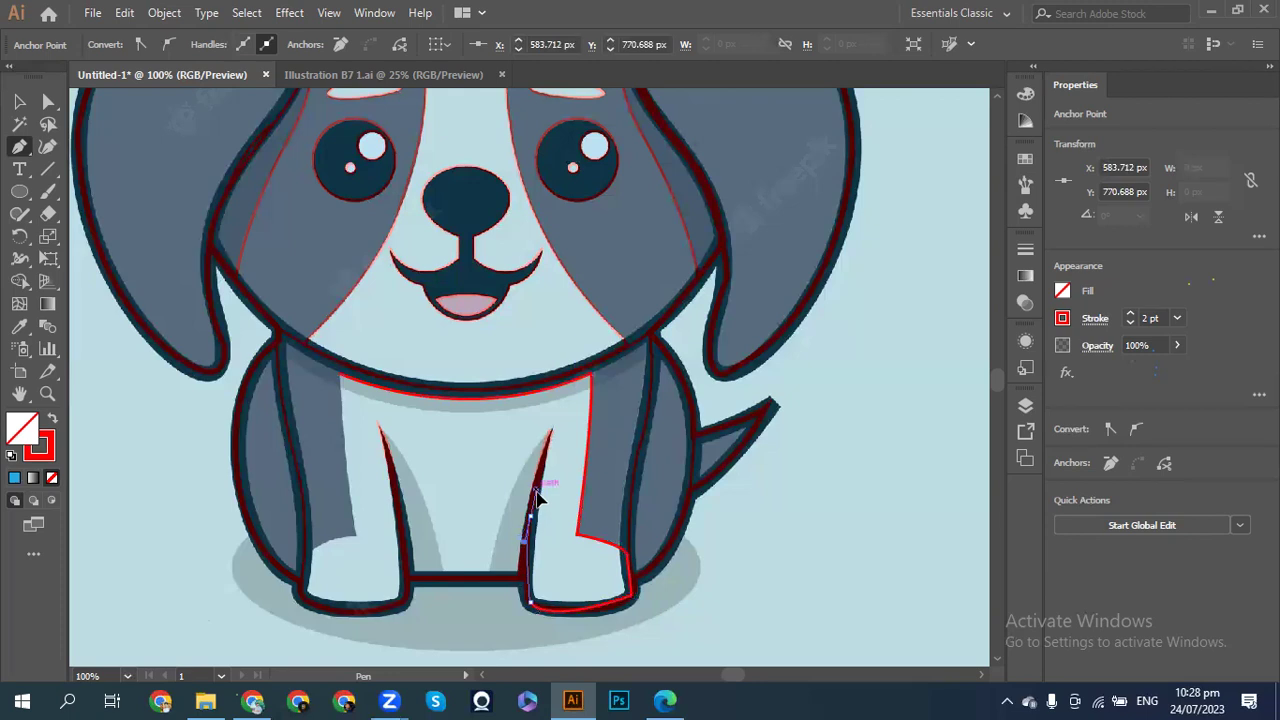
left_click(530, 518)
left_click_drag(530, 518, 405, 551)
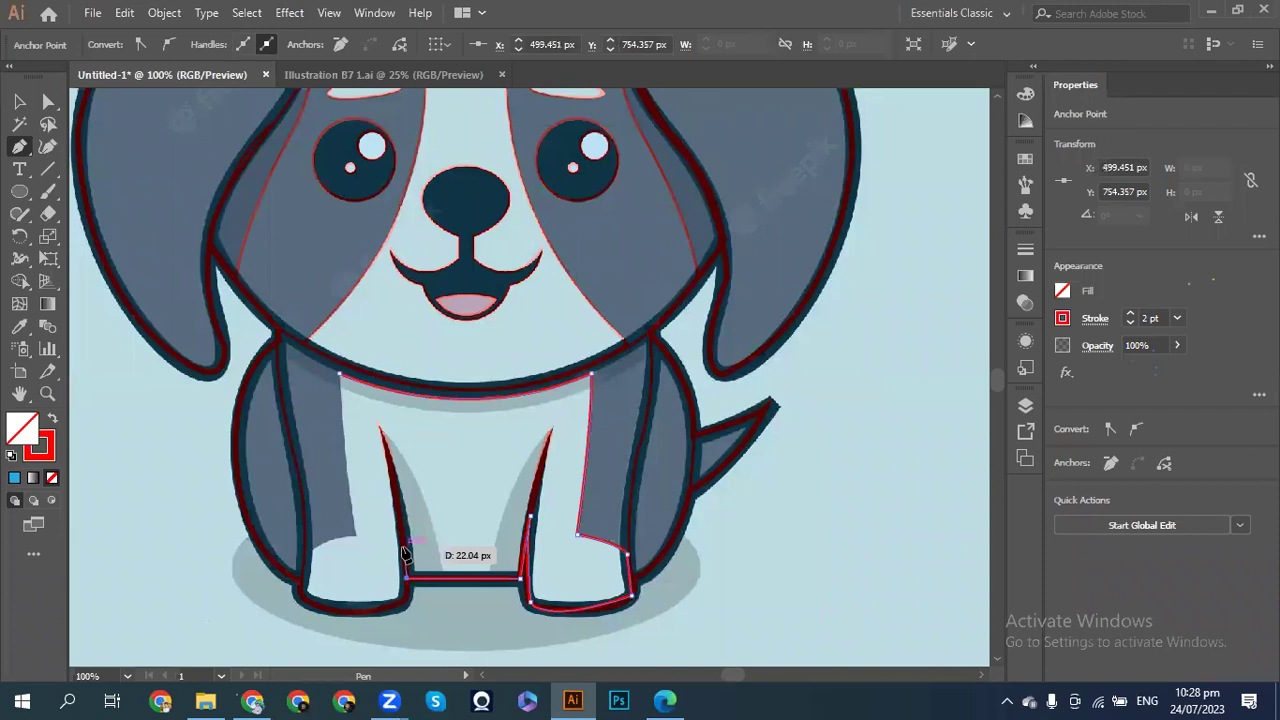
- Trace around the left front paw and up the grey patch's inner edge, closing the chest shape under the chin, and deselect it
left_click_drag(405, 553, 405, 608)
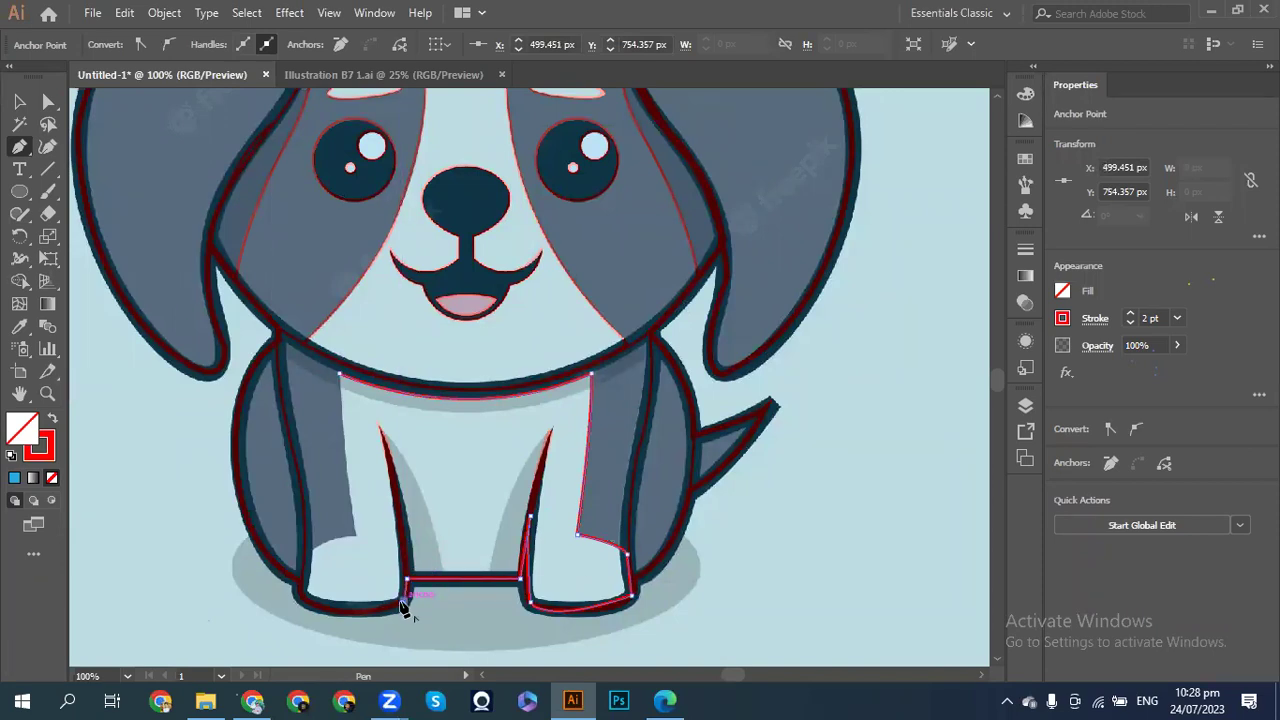
mouse_move(306, 600)
left_mouse_down()
mouse_move(284, 572)
mouse_move(300, 591)
left_mouse_up()
left_click(305, 551)
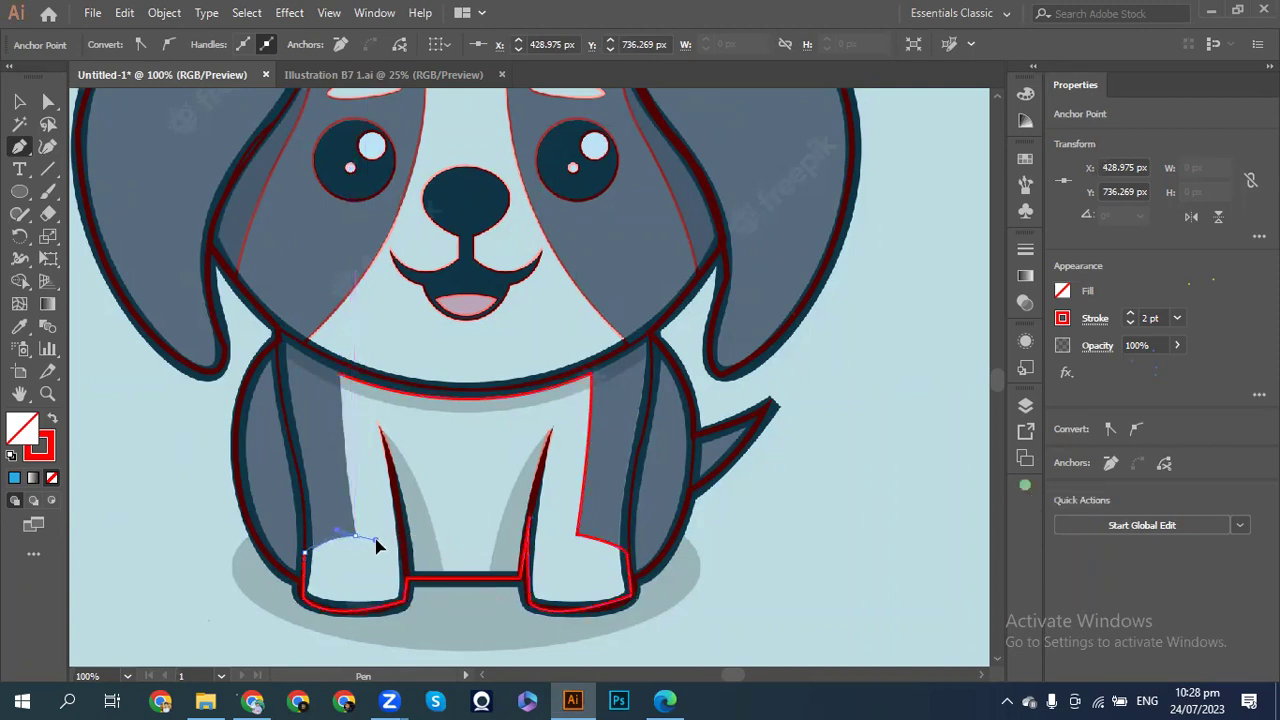
left_click_drag(377, 545, 366, 537)
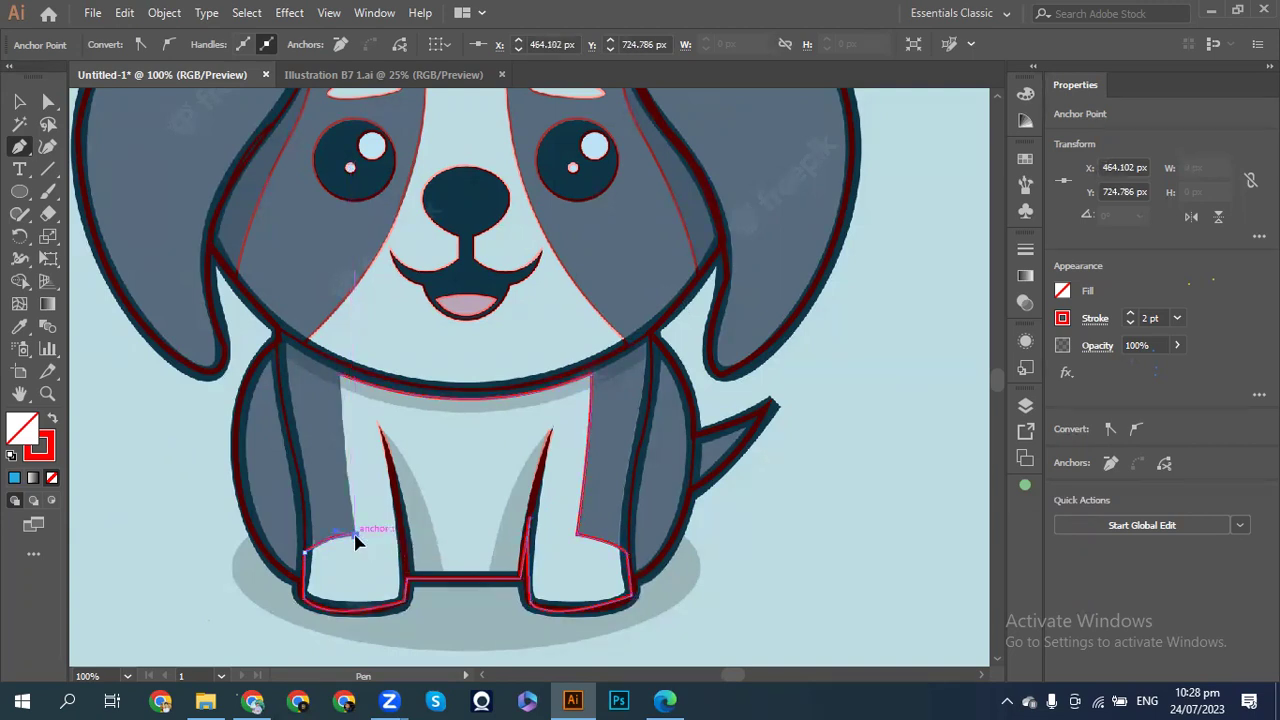
left_click(339, 372)
left_click_drag(339, 372, 341, 309)
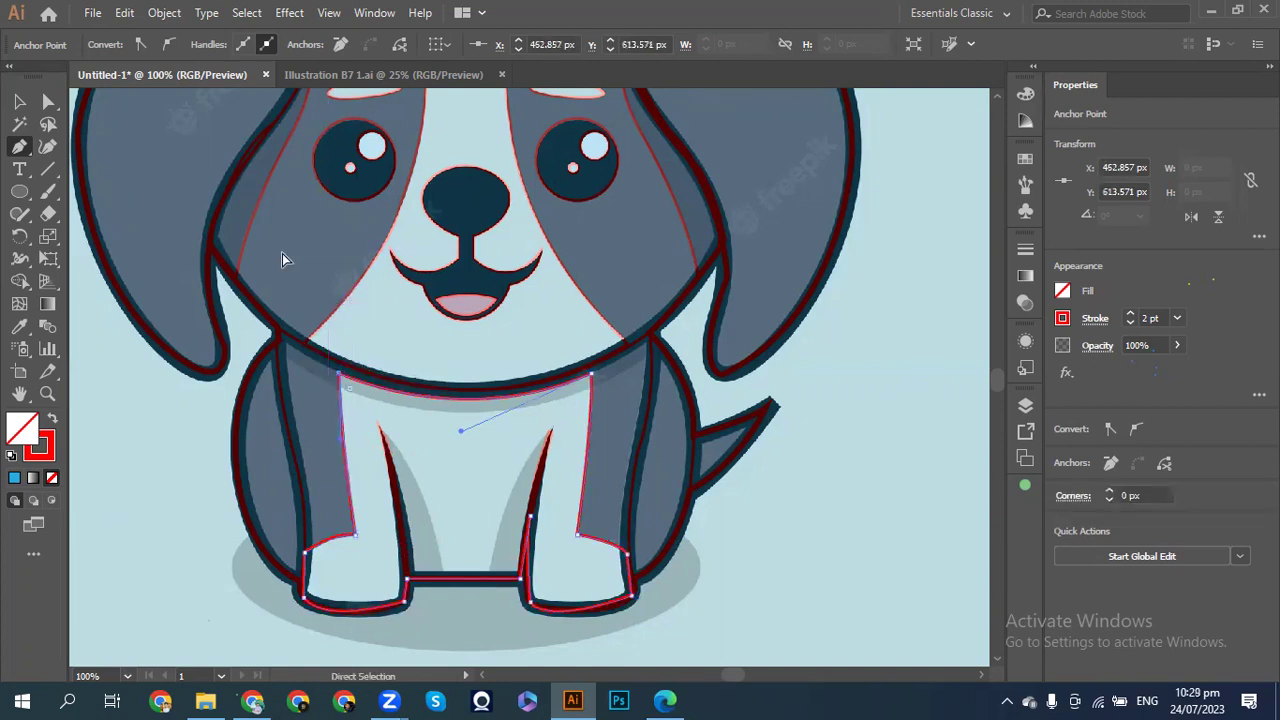
key("ctrl+shift+a")
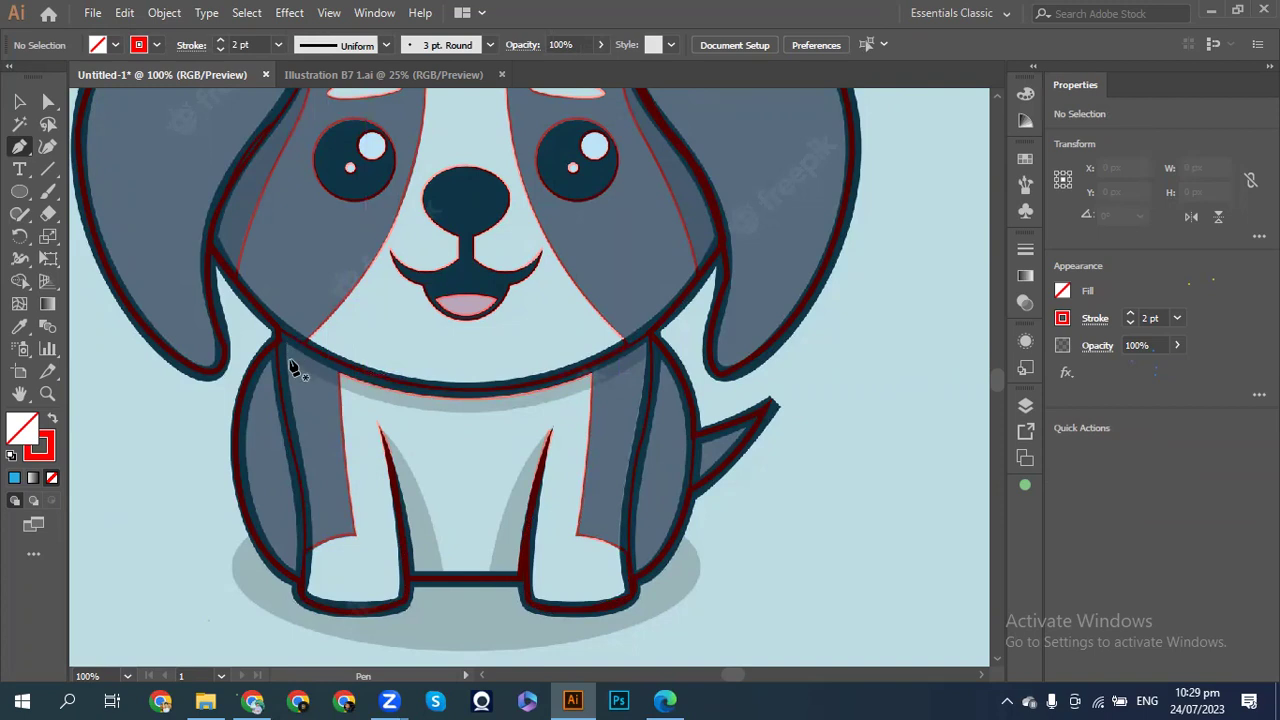
- Trace the curved shadow band beneath the chin as a closed path between the two front legs, and deselect it
left_click(287, 346)
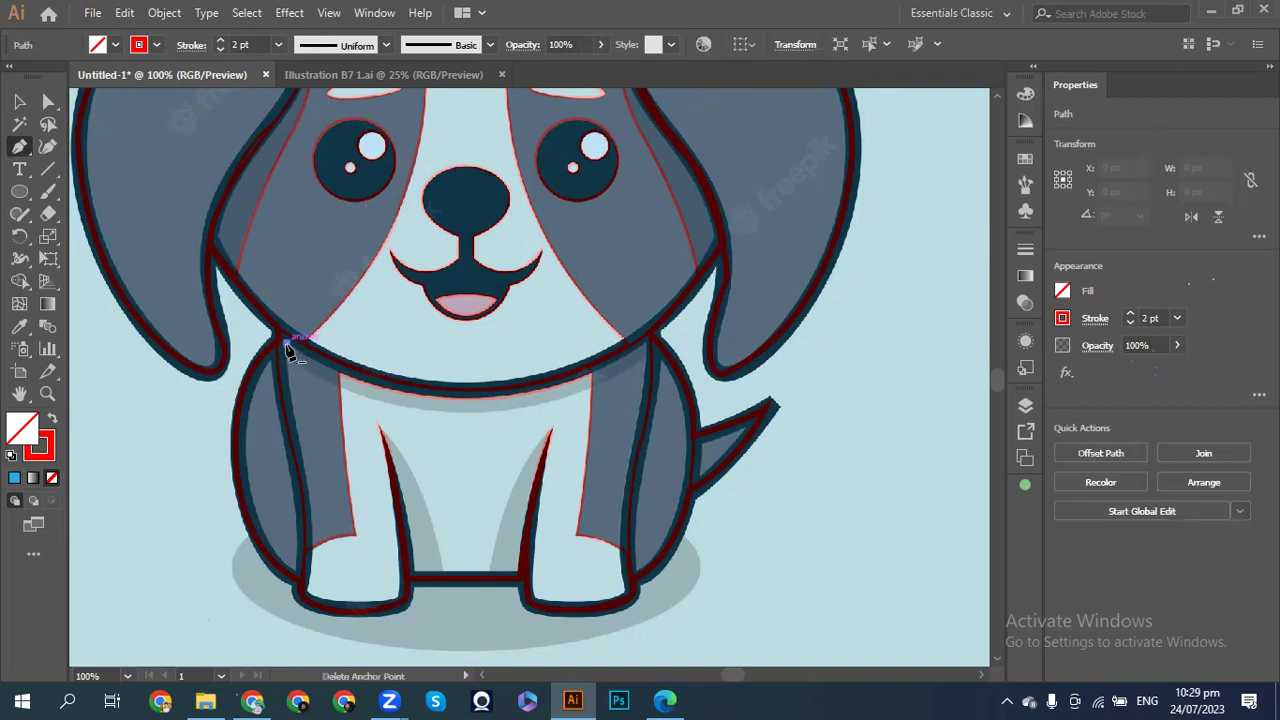
left_click_drag(645, 344, 106, 237)
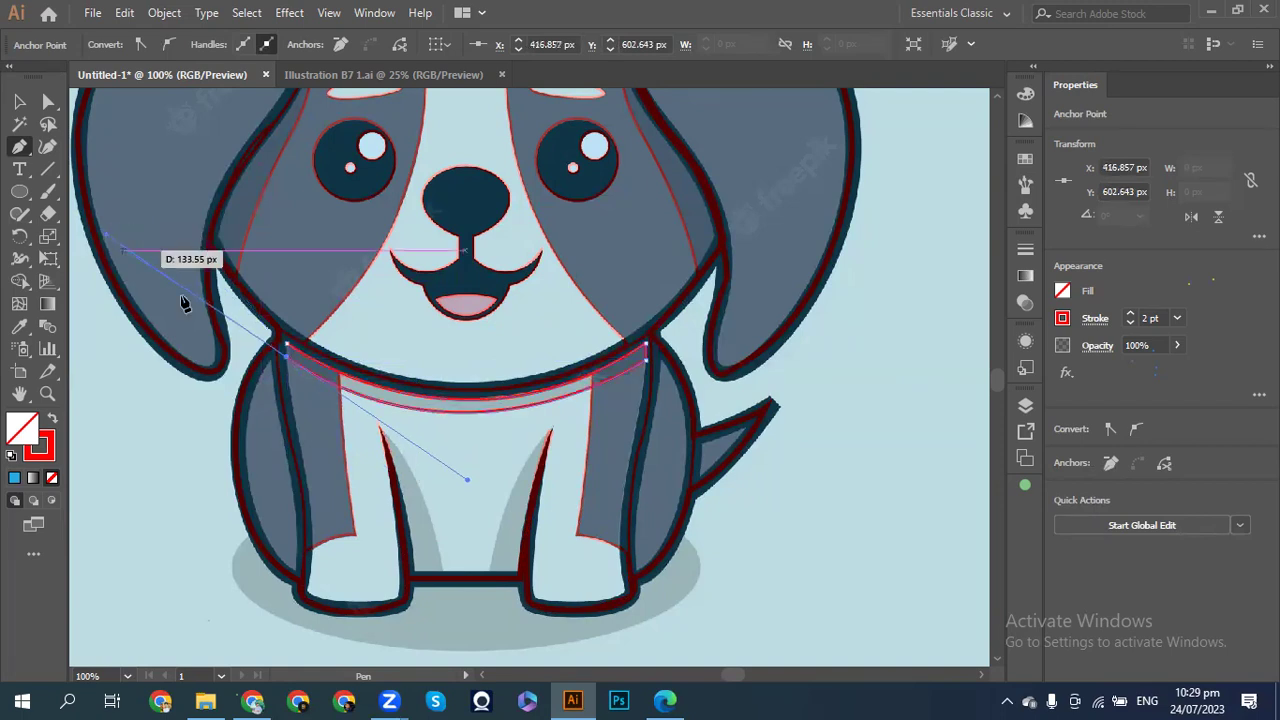
left_click(287, 357)
left_click(287, 344)
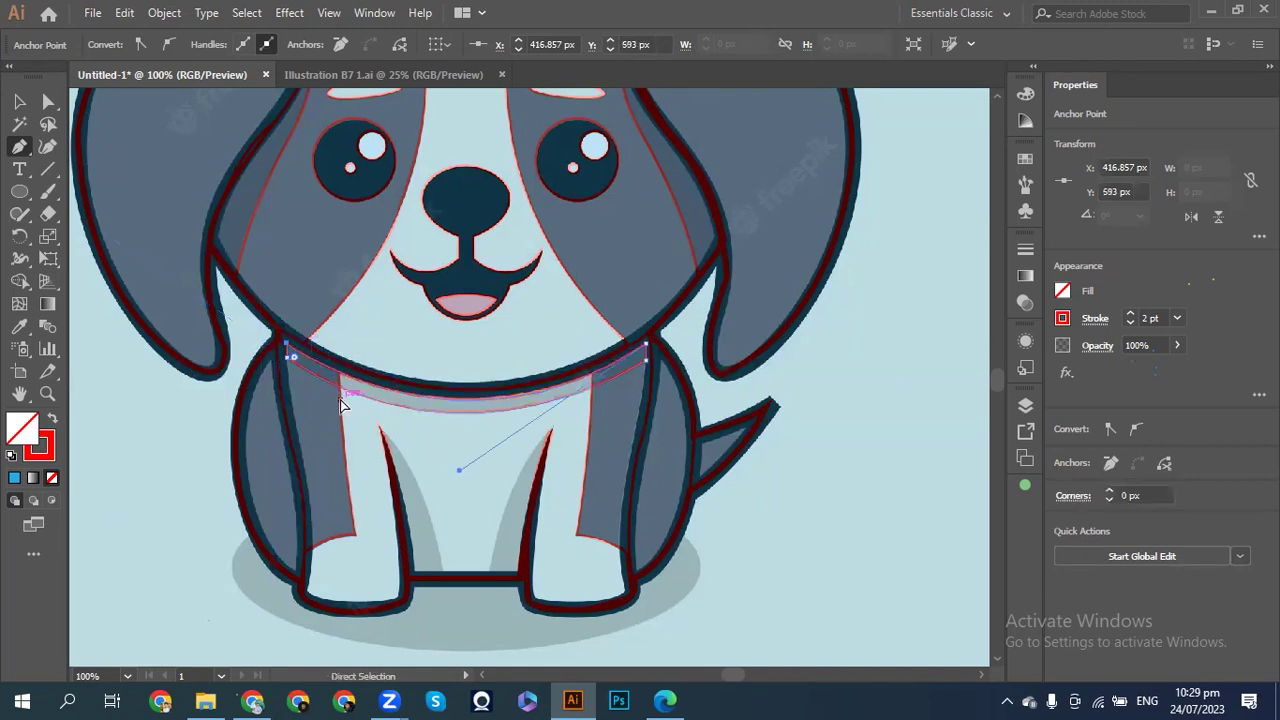
key("ctrl+shift+a")
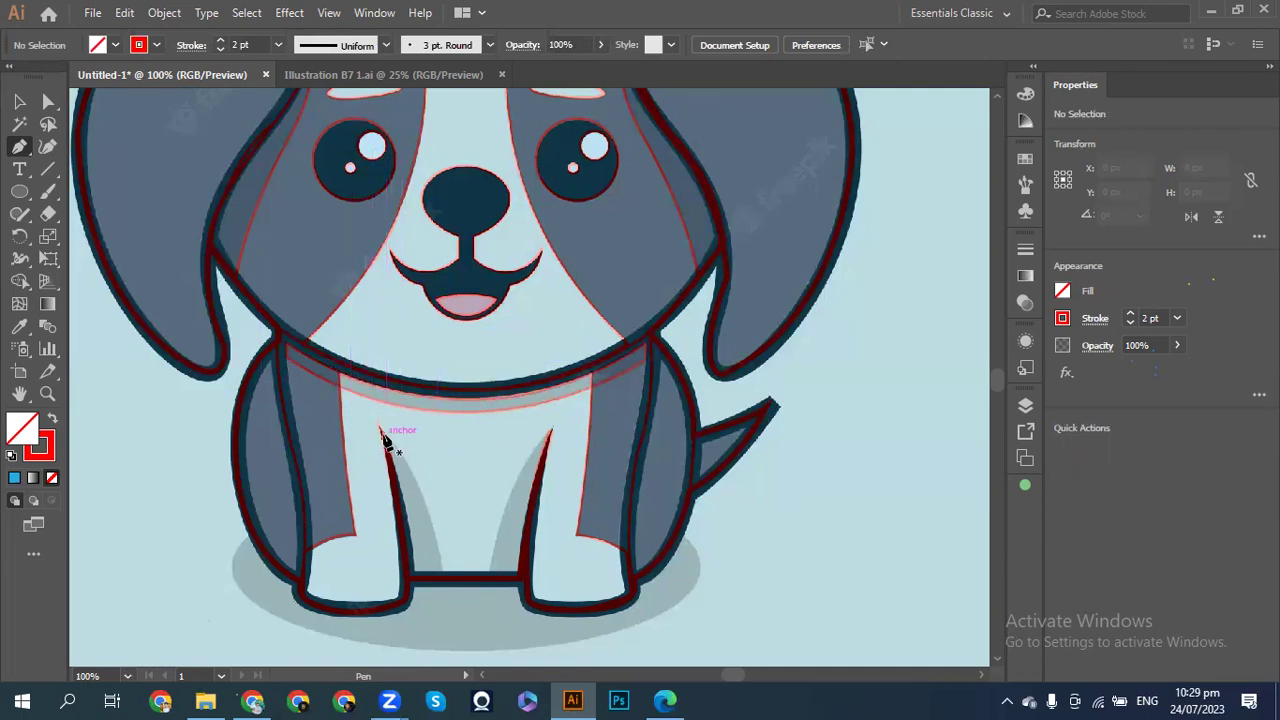
- Trace the grey shadow beside the left front leg's inner line as a closed path with a curved outer edge
key("ctrl+equal")
scroll(385, 440, "down", 3)
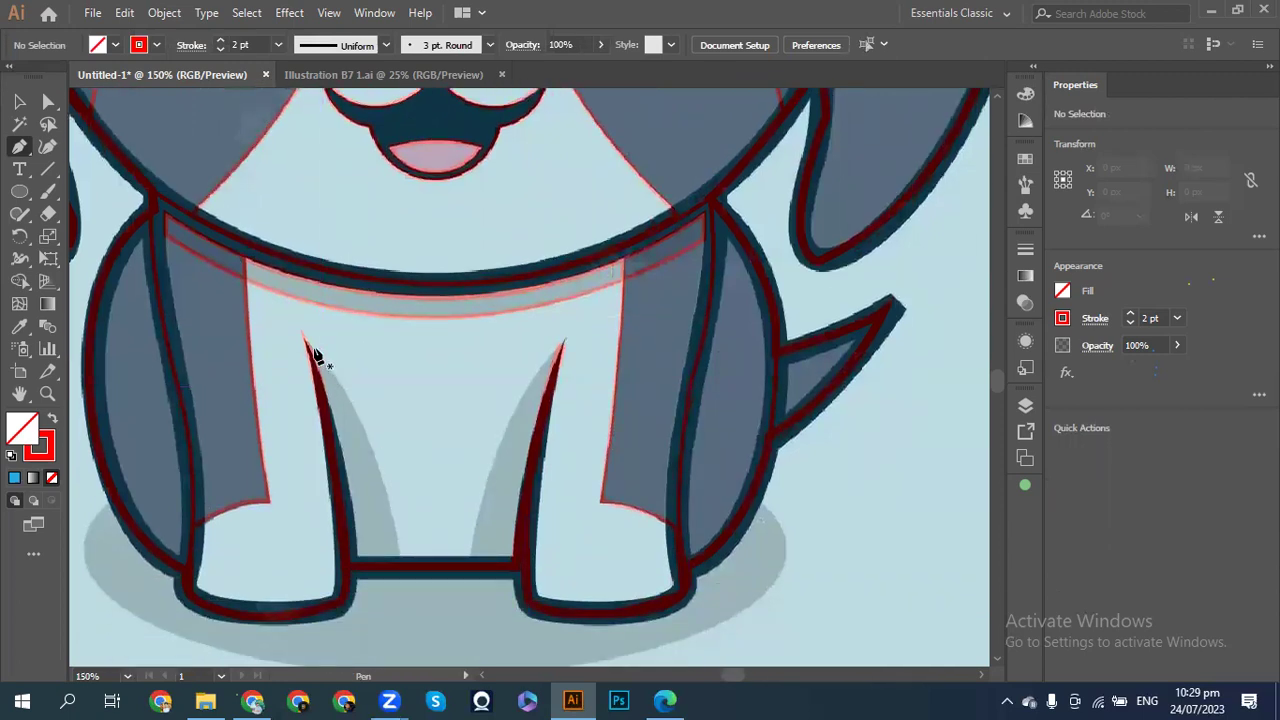
left_click(306, 342)
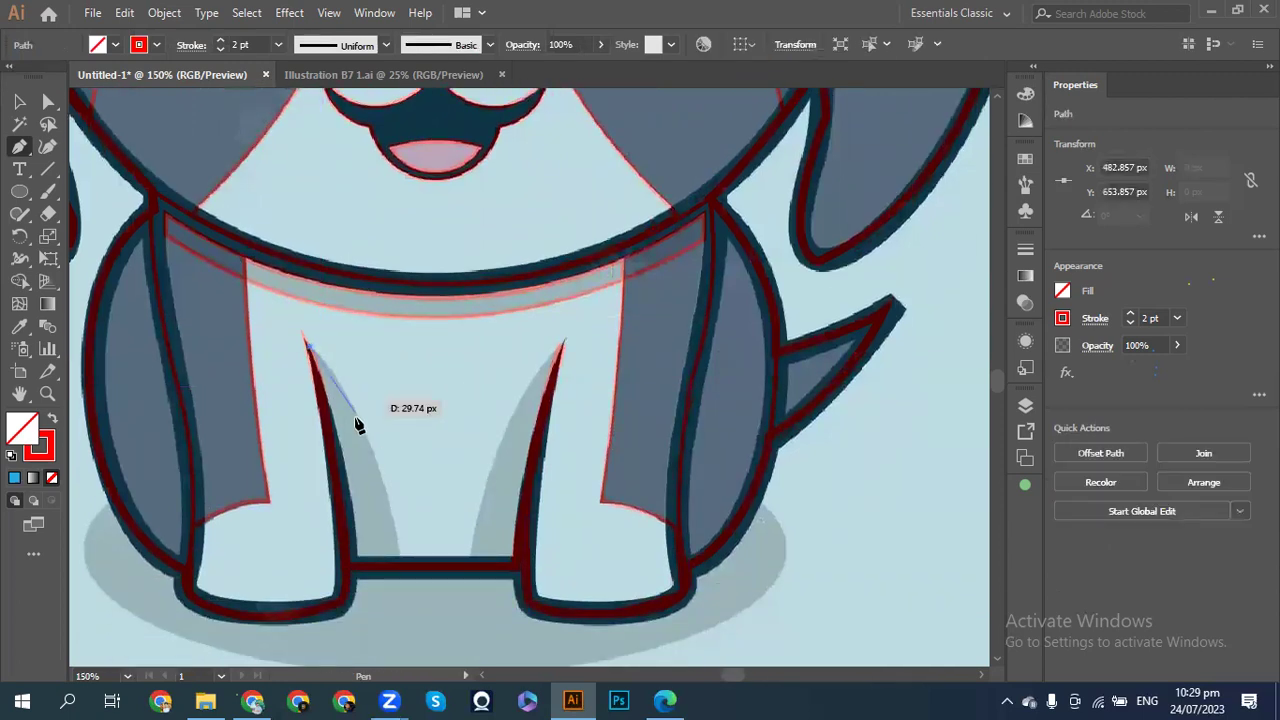
left_click(403, 547)
left_click_drag(397, 570, 423, 568)
left_click_drag(408, 427, 407, 425)
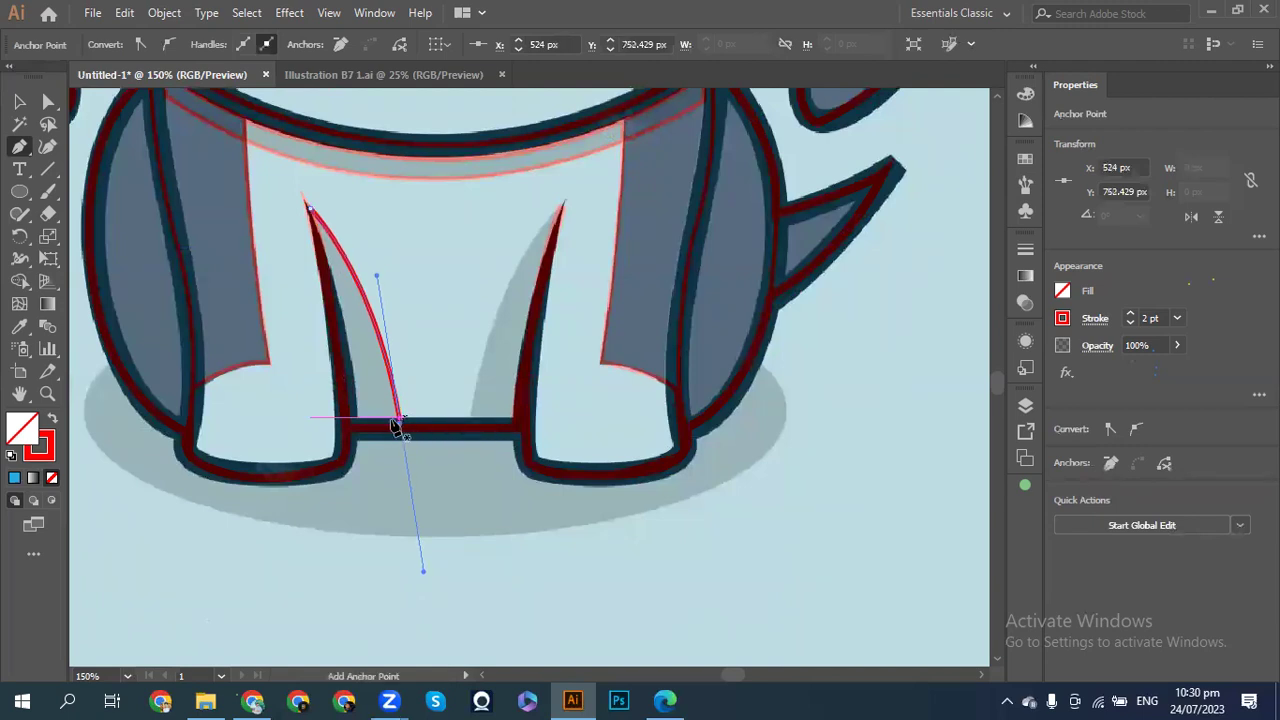
left_click(399, 423)
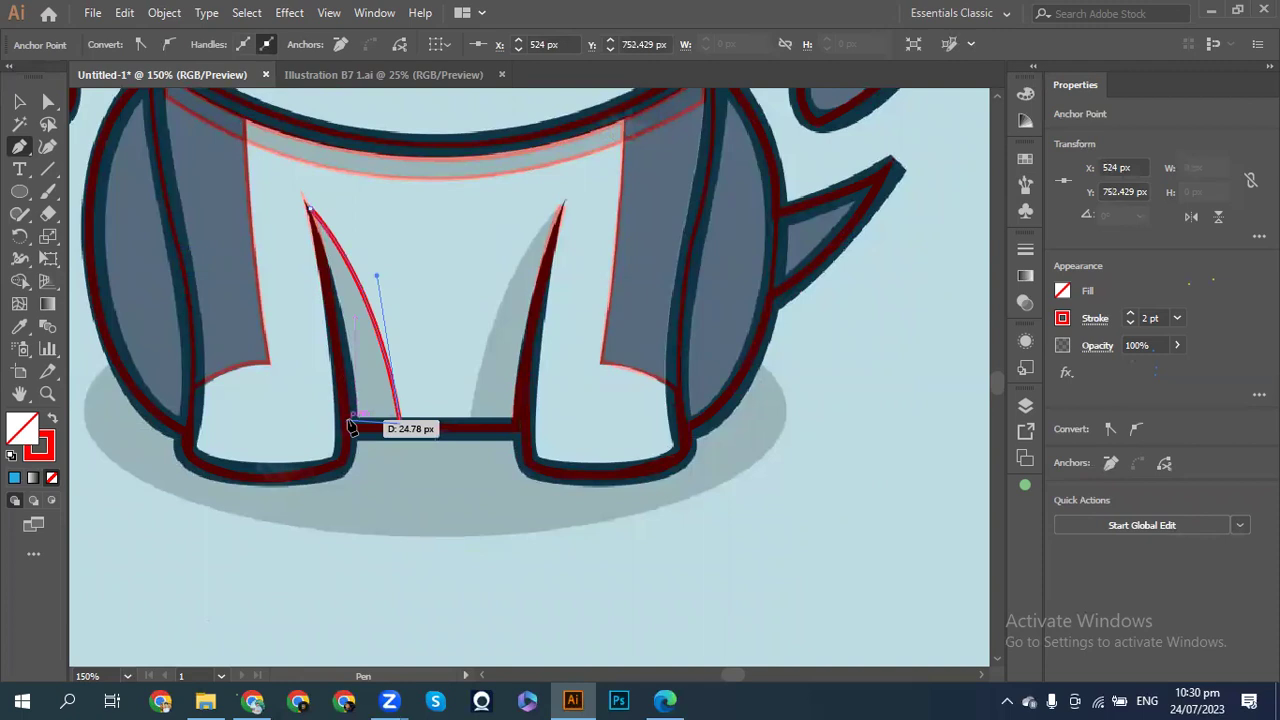
left_click(347, 427)
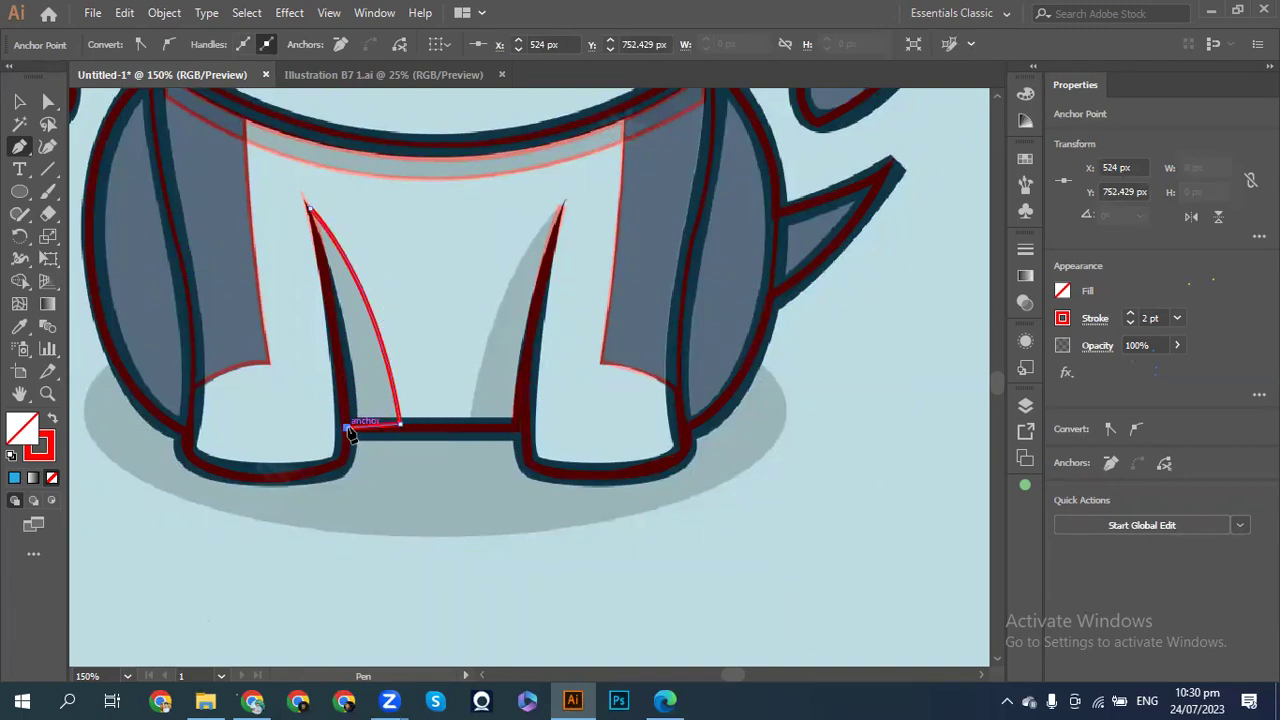
left_click(308, 206)
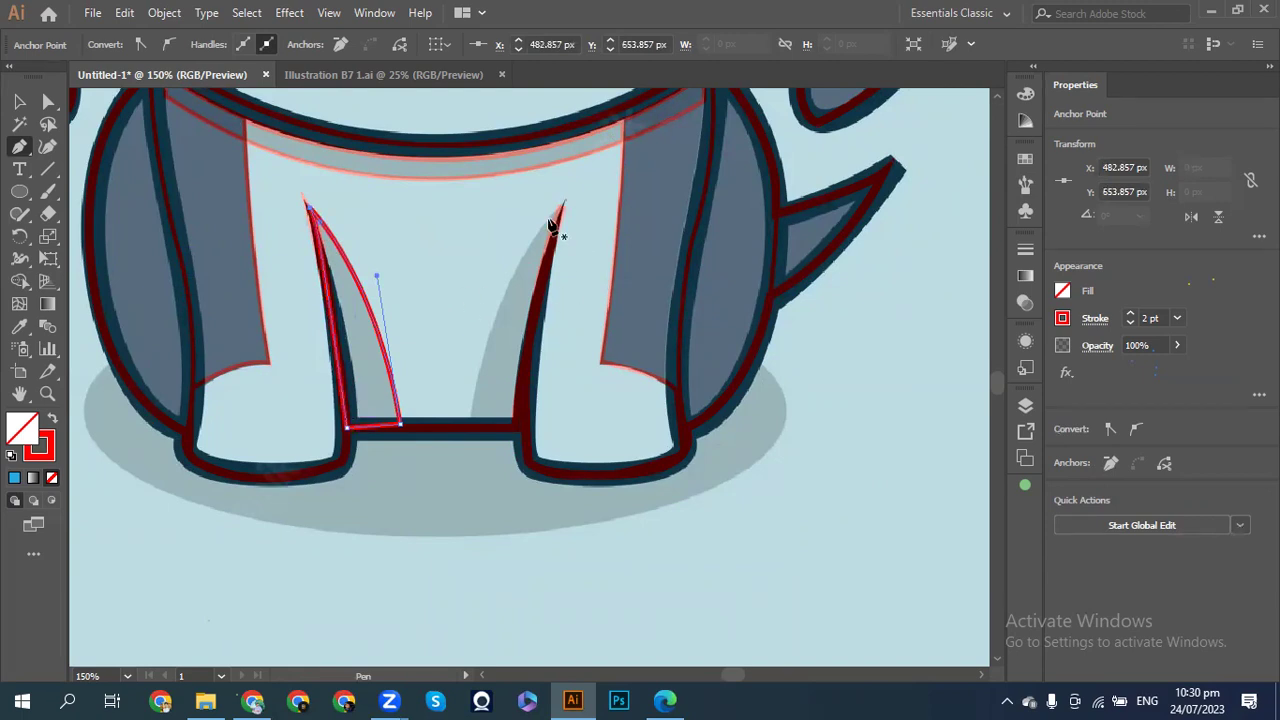
- Duplicate the left leg's shadow shape and shift the copy 70 px right, onto the shadow beside the right front leg
left_click(17, 103)
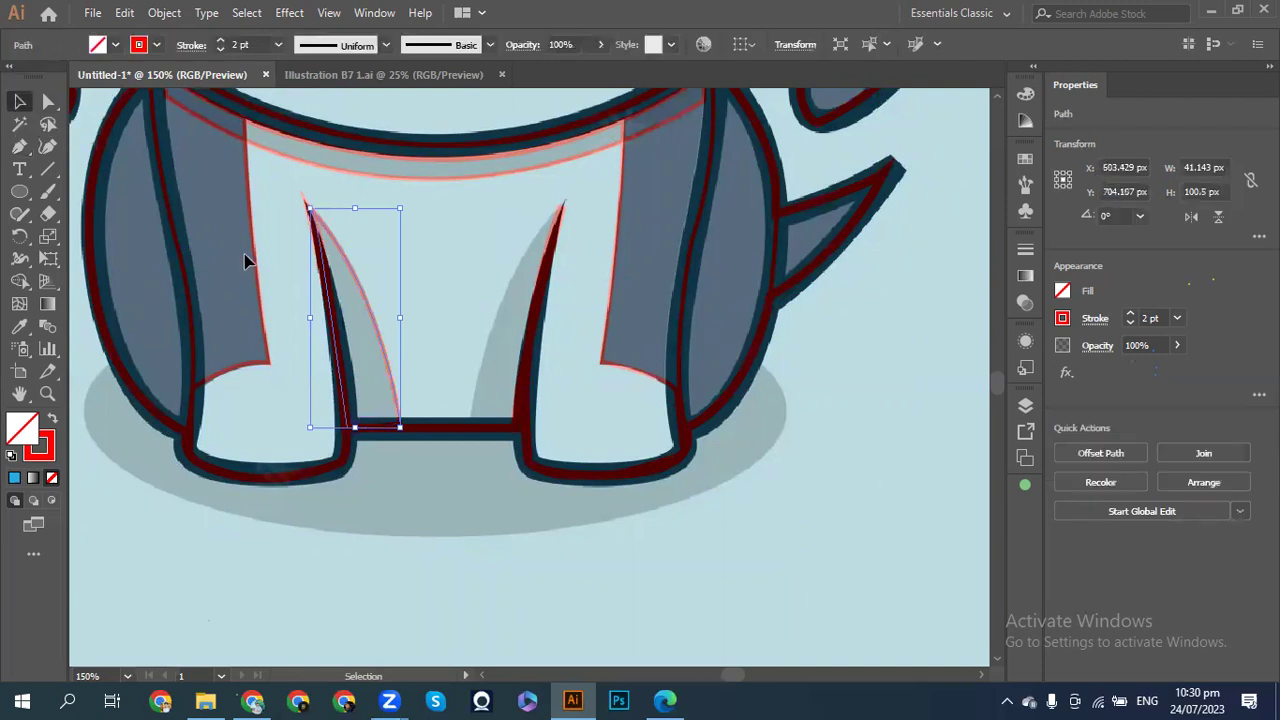
key("shift+Right")
key("shift+Right")
key("shift+Right")
key("shift+Right")
key("shift+Right")
key("shift+Right")
key("shift+Right")
key("shift+Right")
key("shift+Right")
key("shift+Right")
key("shift+Right")
key("shift+Left")
key("shift+Left")
key("shift+Left")
key("shift+Left")
key("shift+Left")
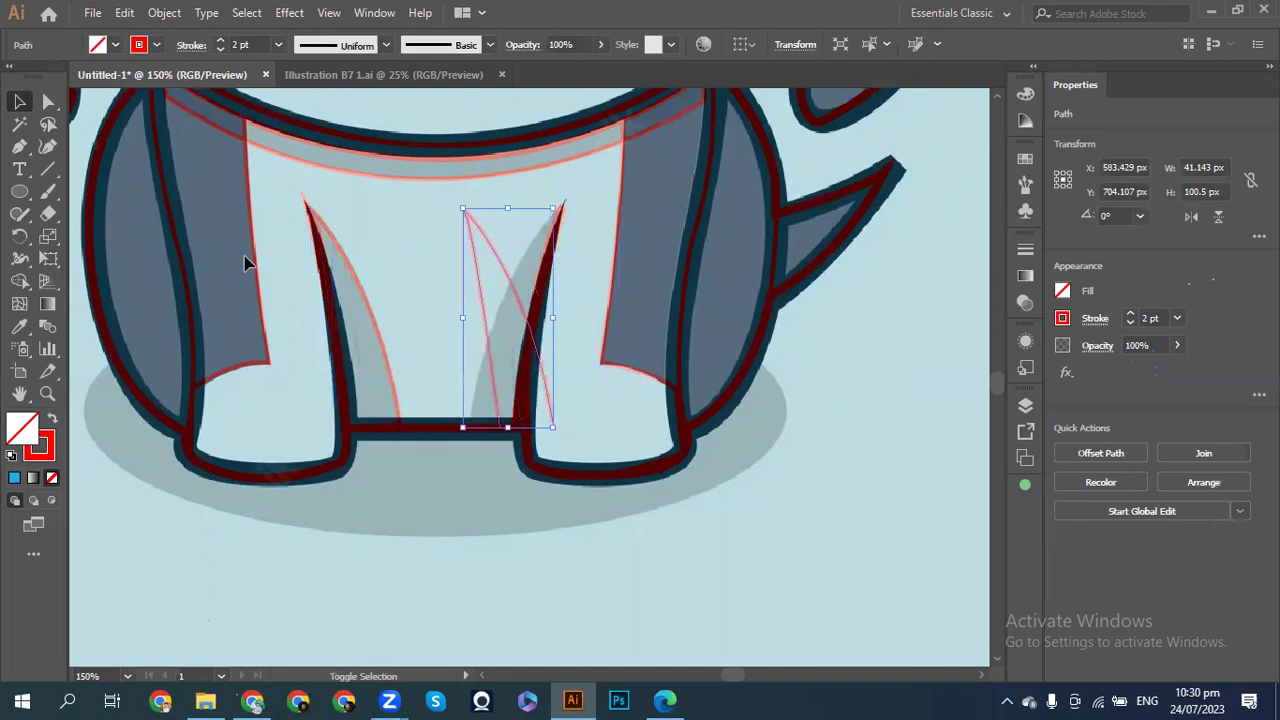
- Open the Reflect options for the copied leg shadow
right_click(517, 296)
mouse_move(610, 568)
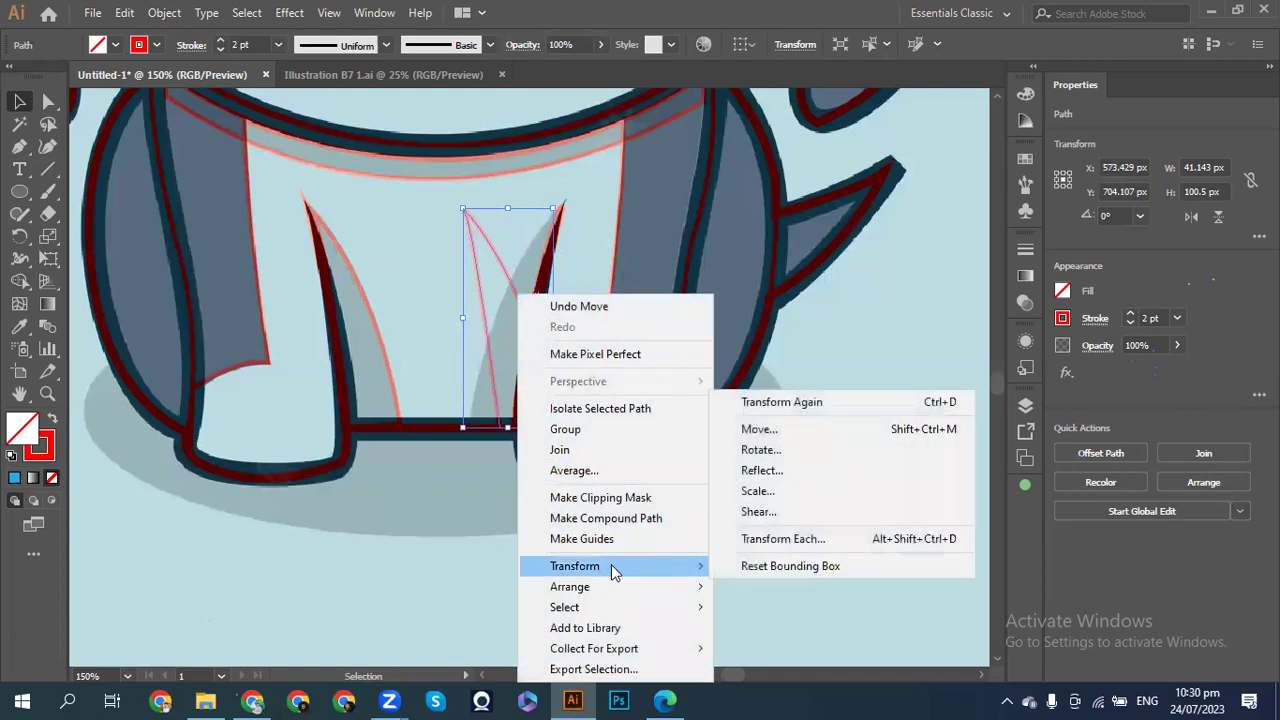
left_click(800, 483)
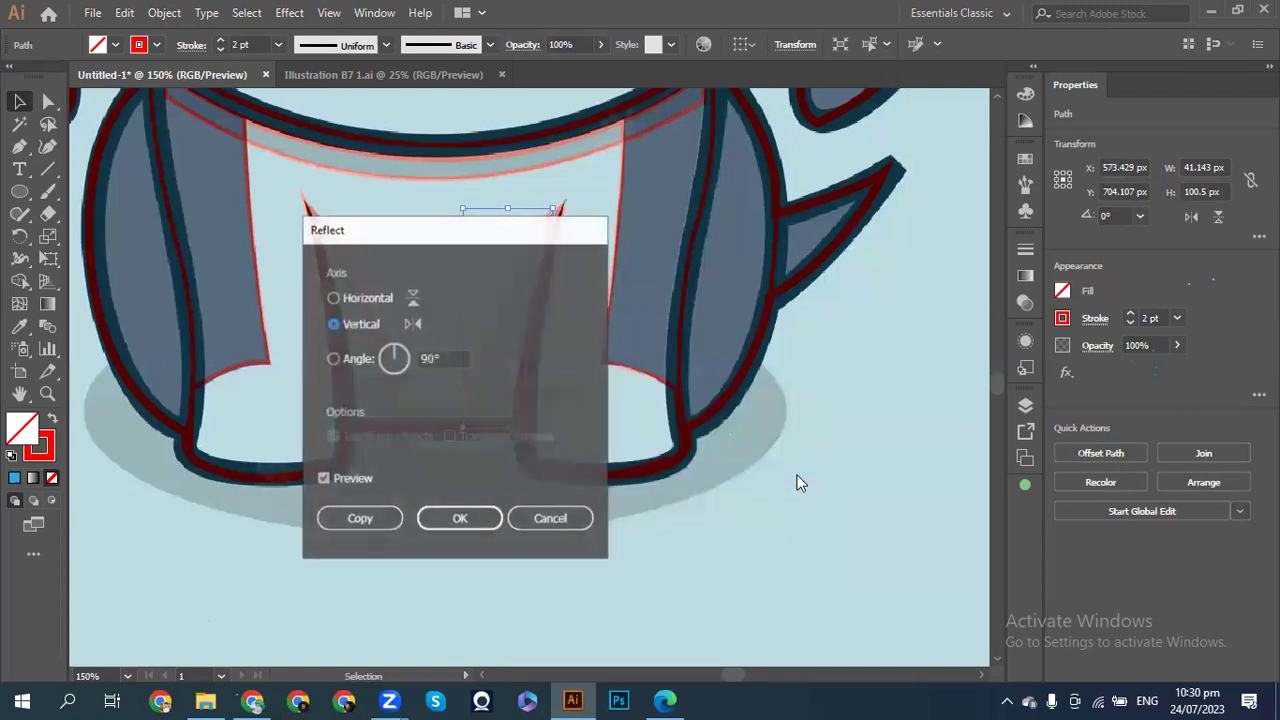
- Reflect the duplicated inner-leg shading path about the vertical axis and nudge it 3 px right and 1 px up against the right-hand leg
left_click(455, 519)
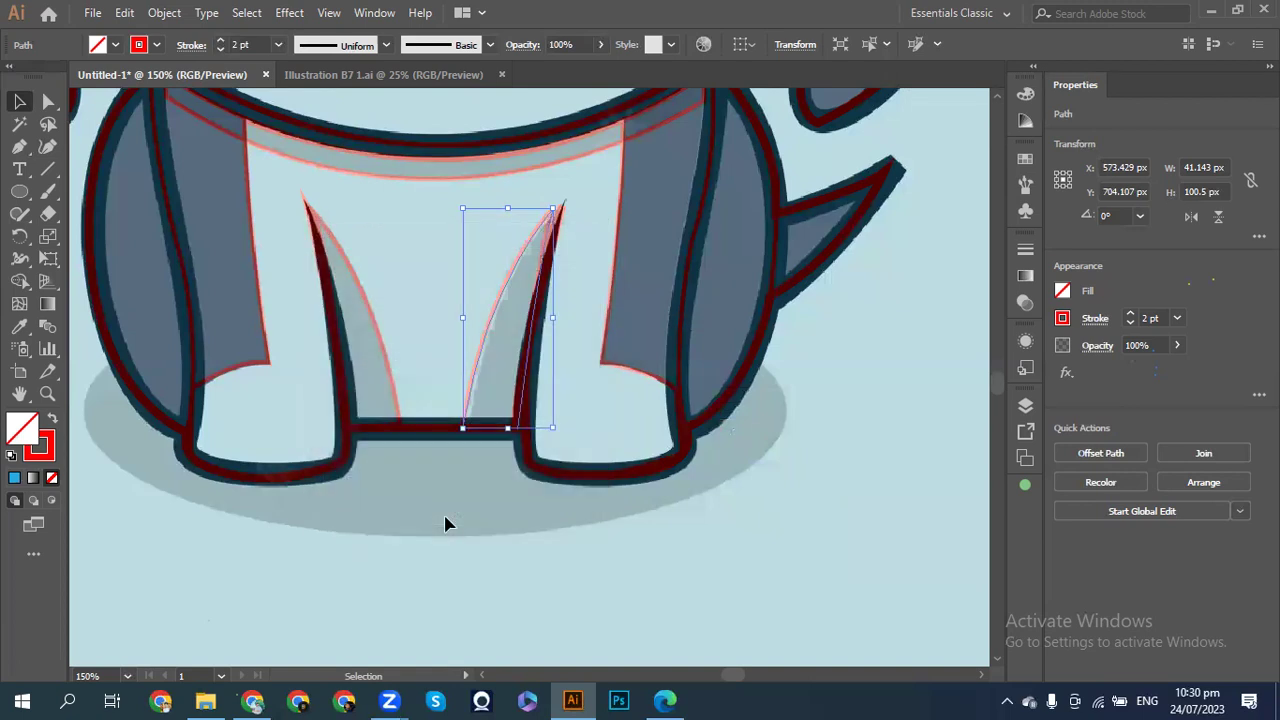
key("Right")
key("Right")
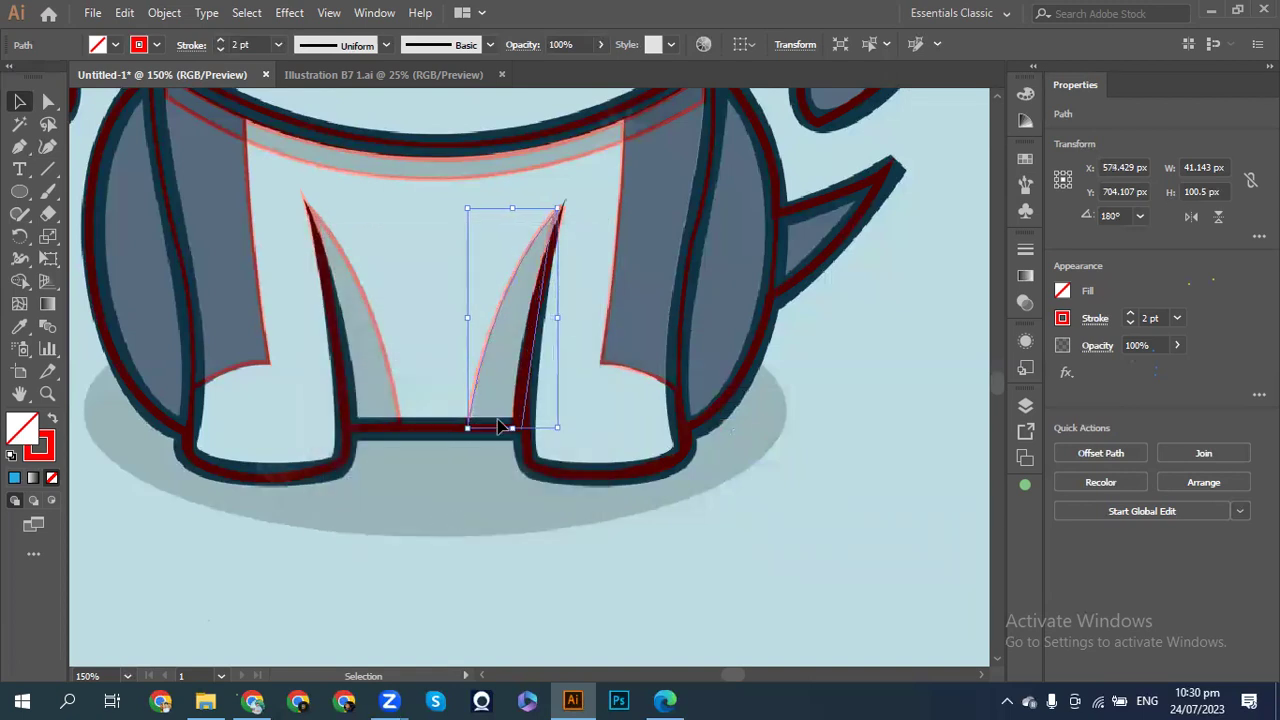
key("Right")
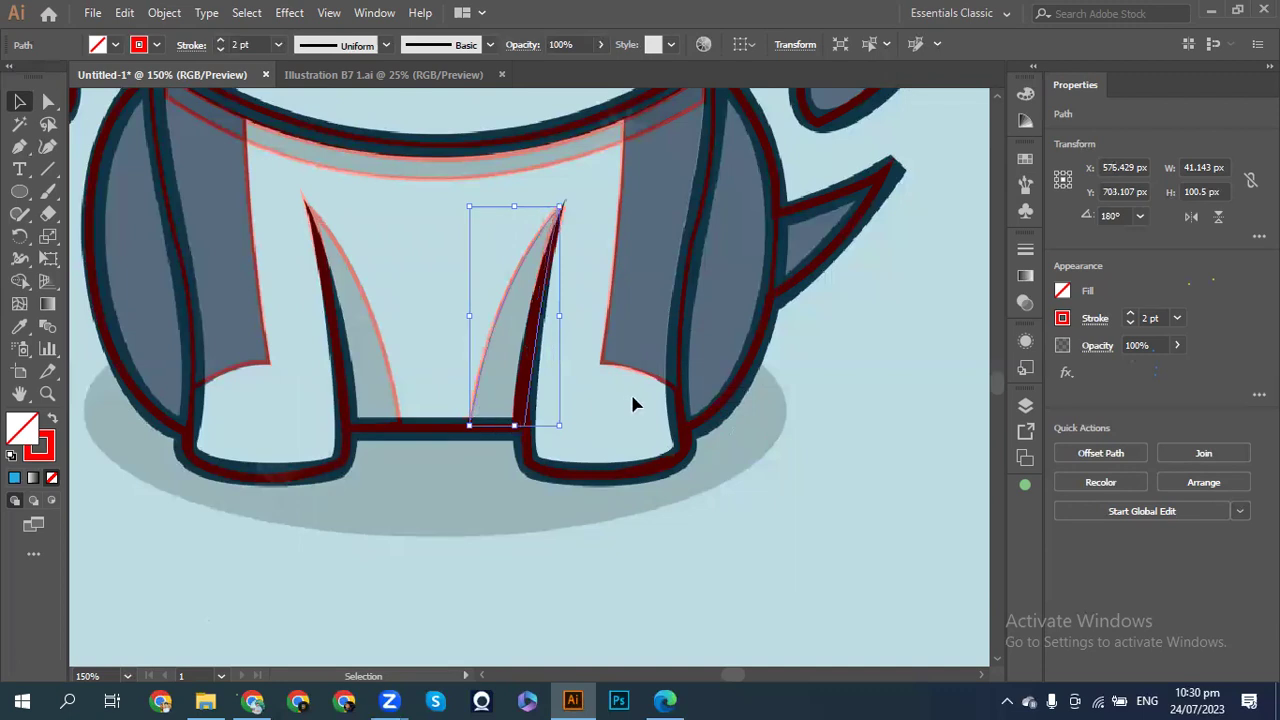
left_click(722, 505)
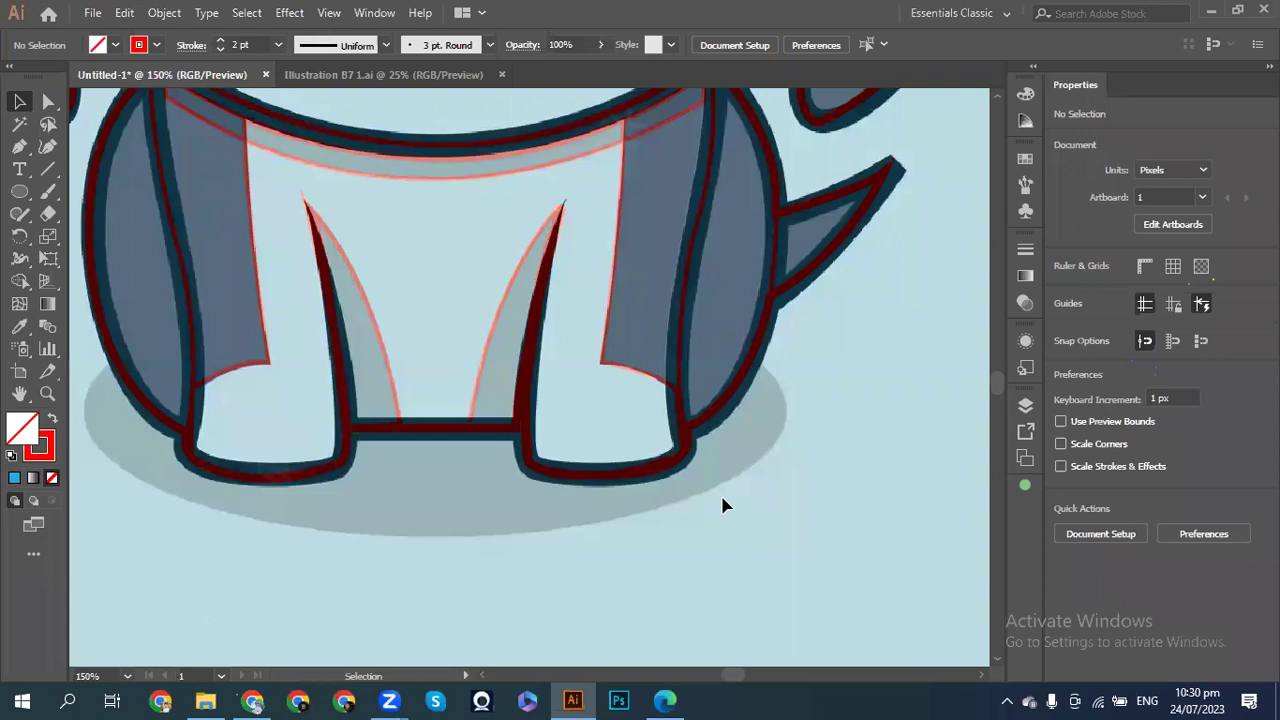
- Examine the traced puppy outlines over the reference image, from the face to the legs and tail, then as a whole
key("ctrl+minus")
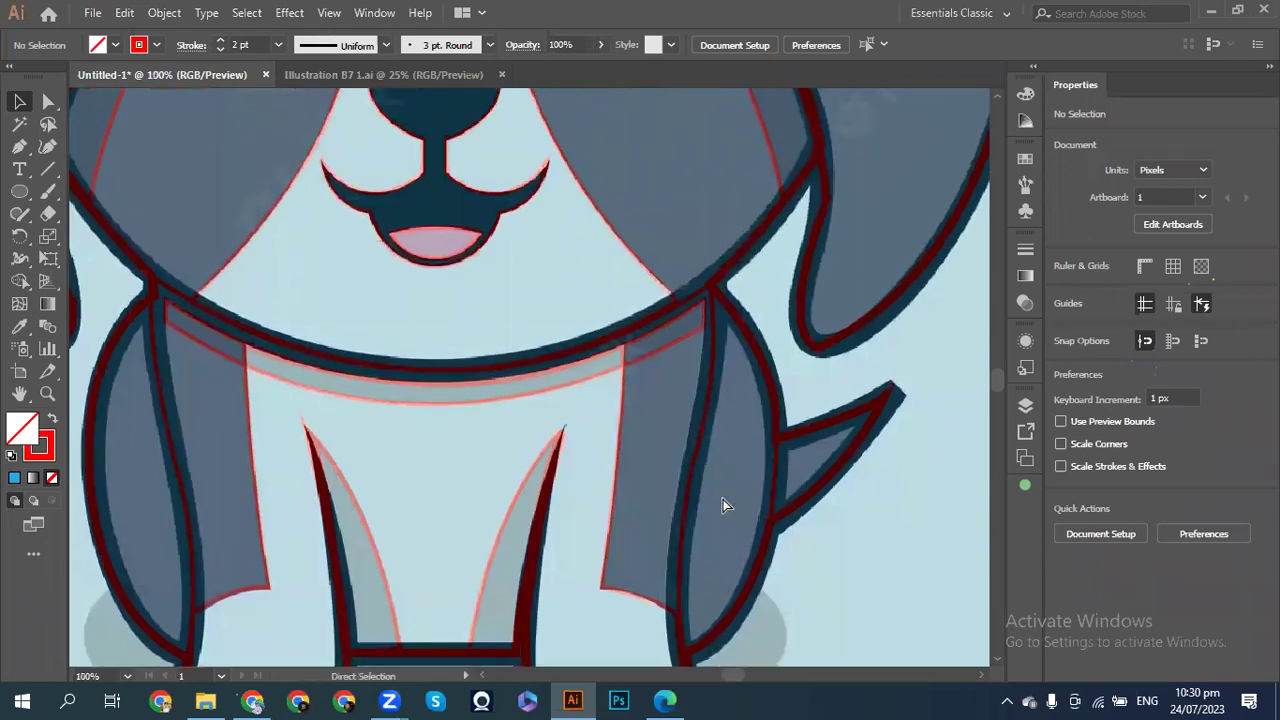
key("ctrl+minus")
key("ctrl+minus")
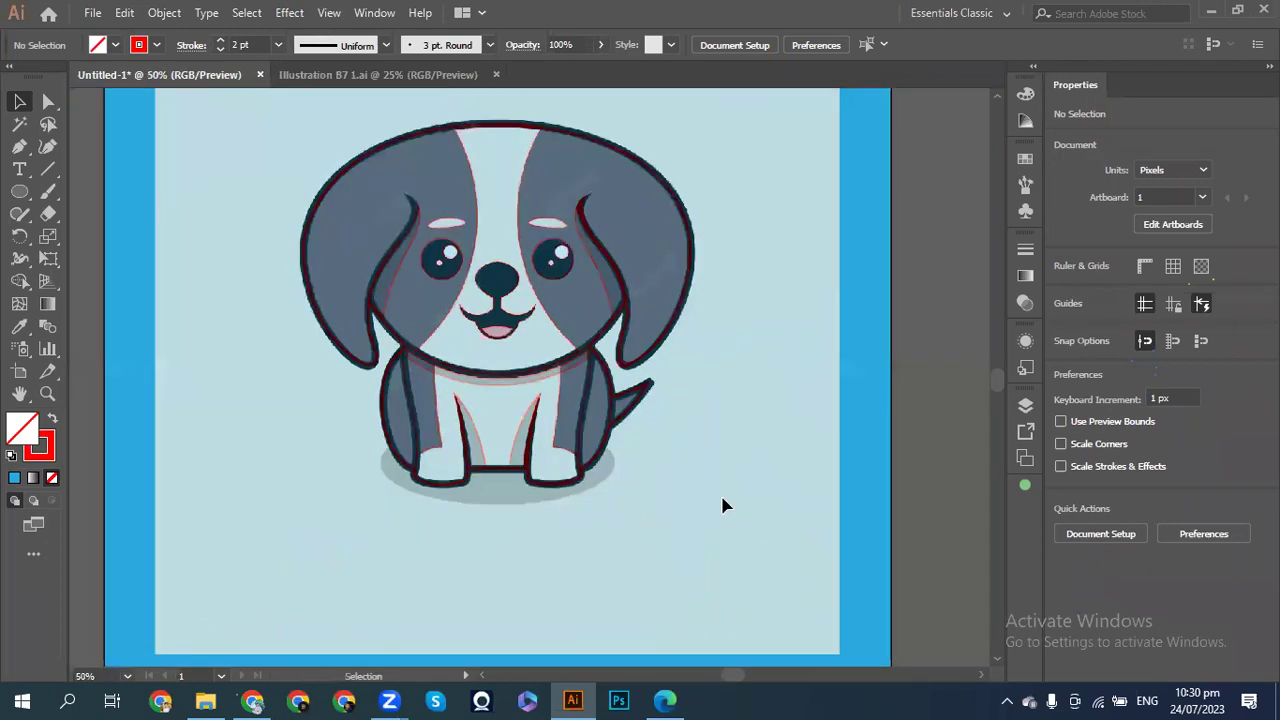
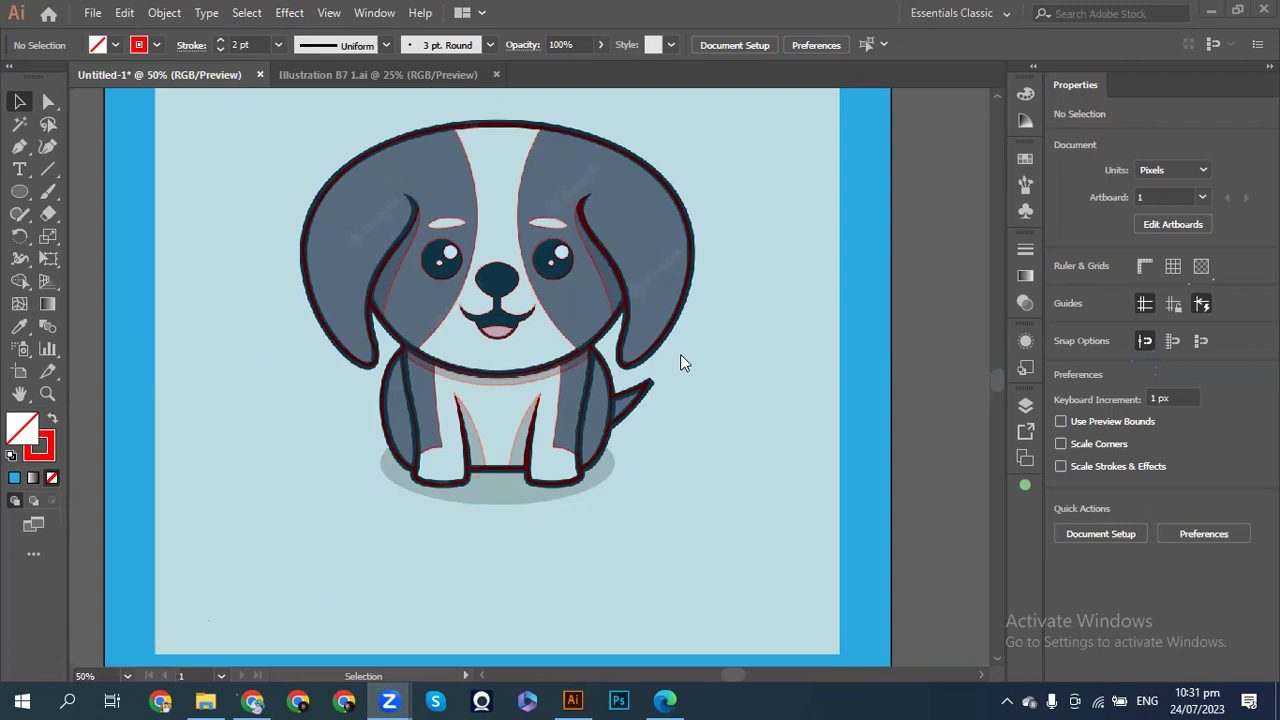
key("ctrl+1")
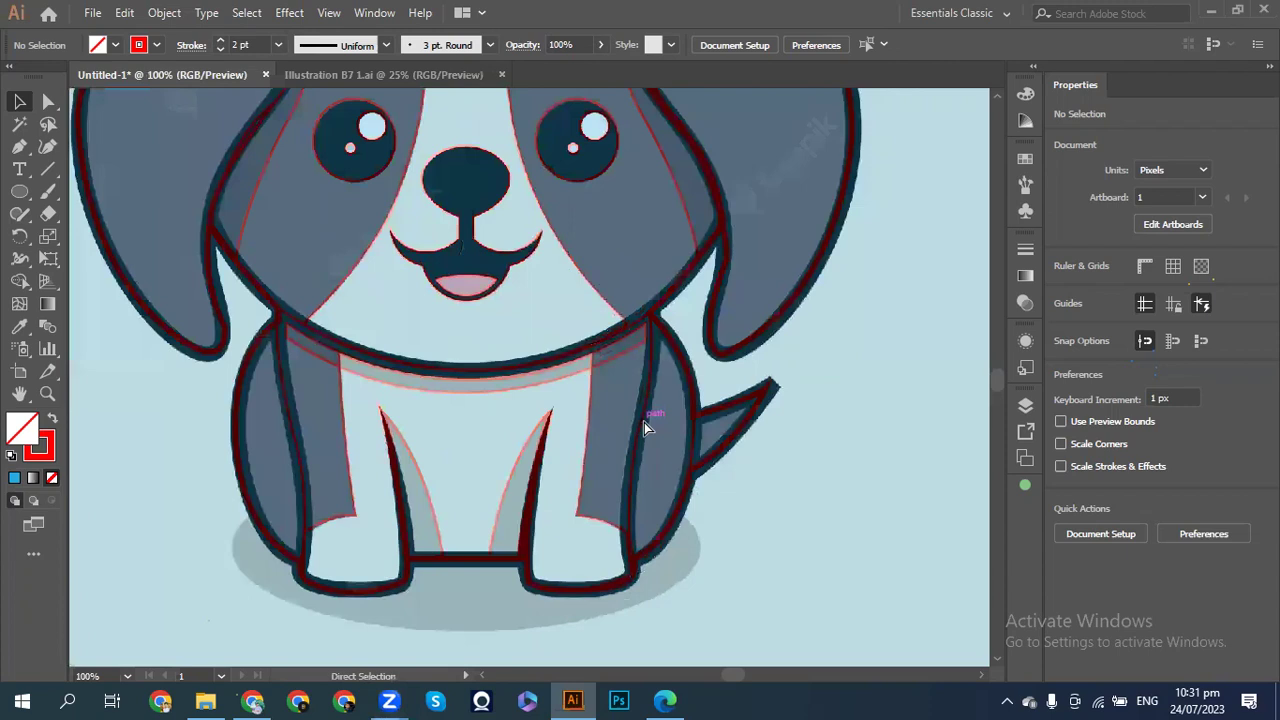
key("ctrl+equal")
scroll(644, 425, "right", 1)
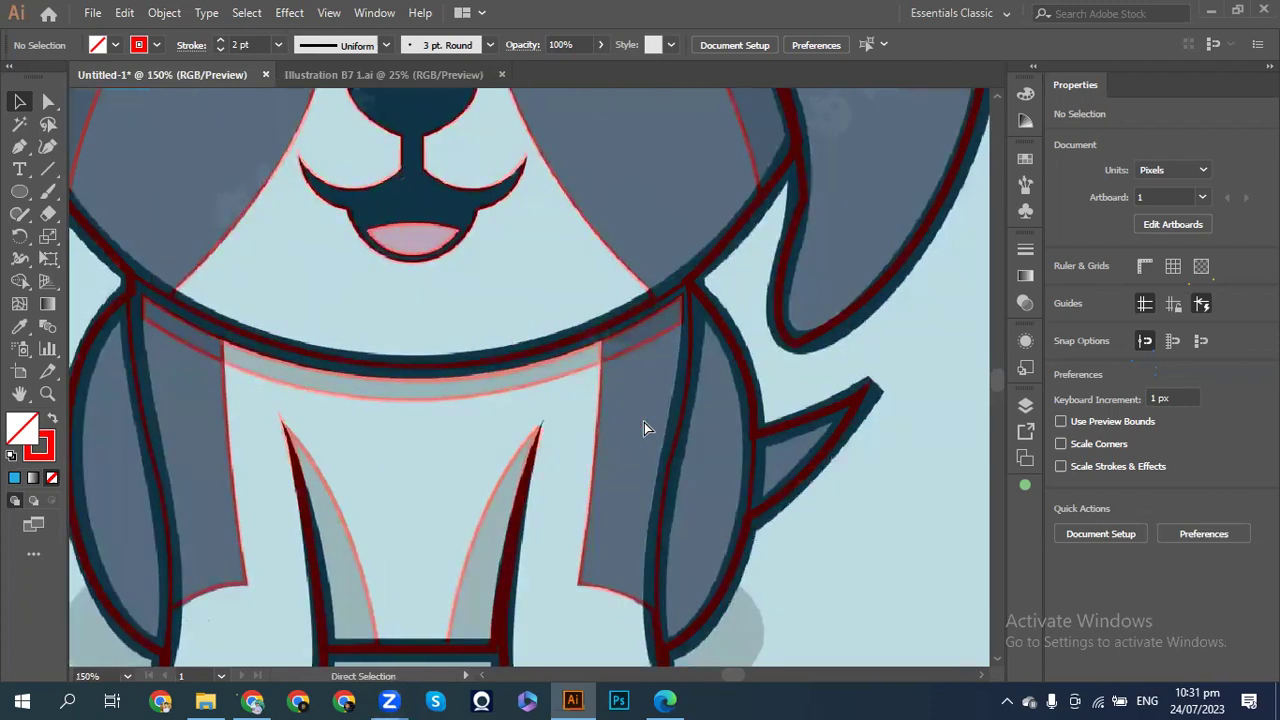
scroll(644, 427, "right", 1)
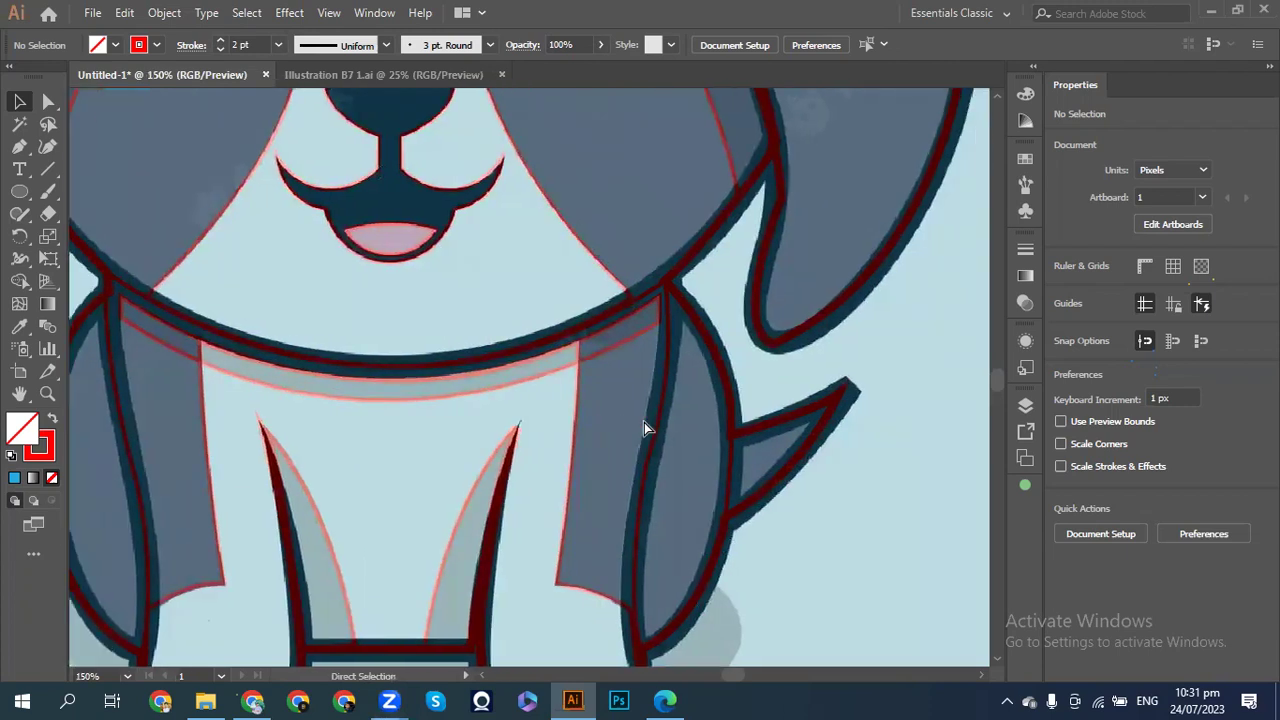
scroll(644, 427, "right", 2)
scroll(644, 427, "up", 1)
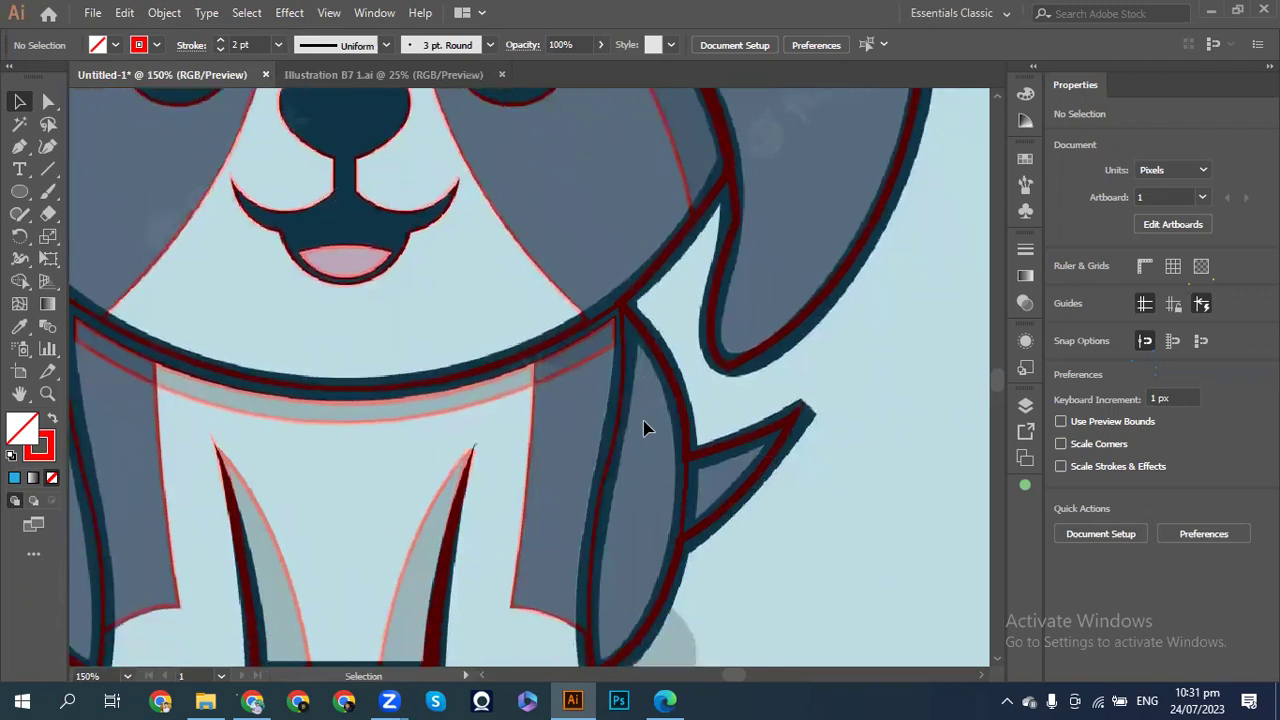
scroll(644, 427, "down", 5)
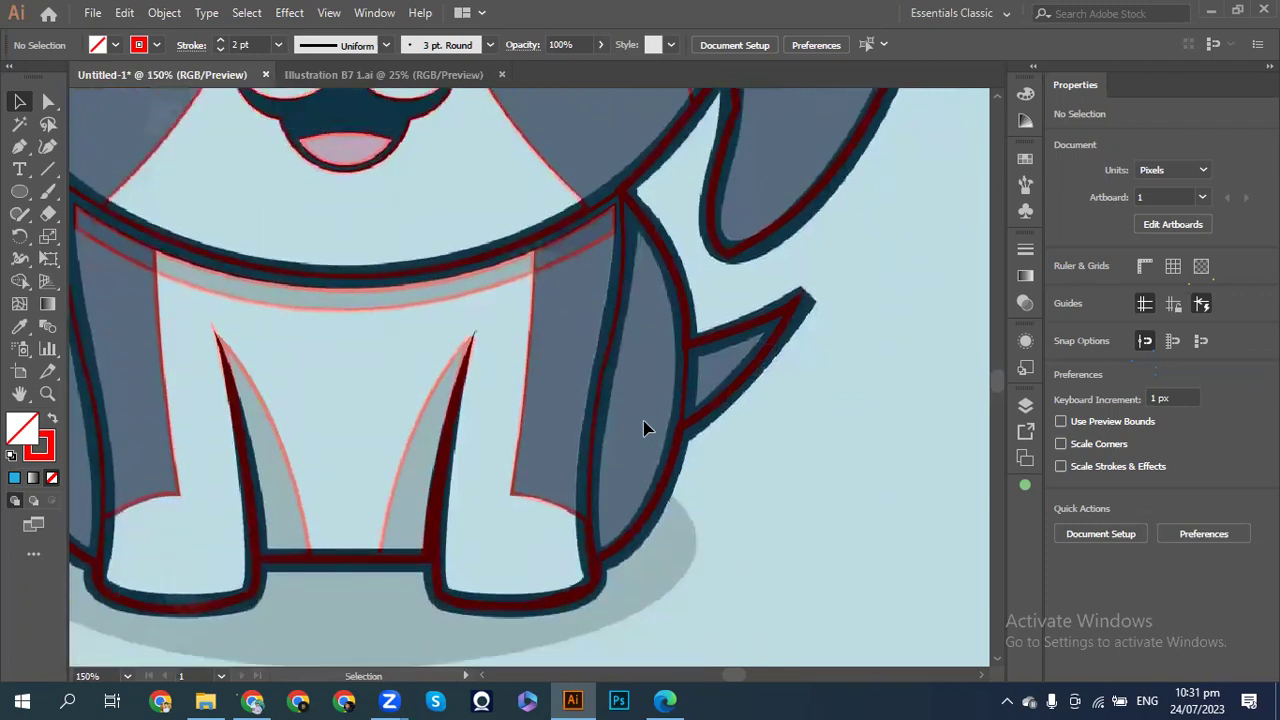
scroll(644, 427, "up", 5)
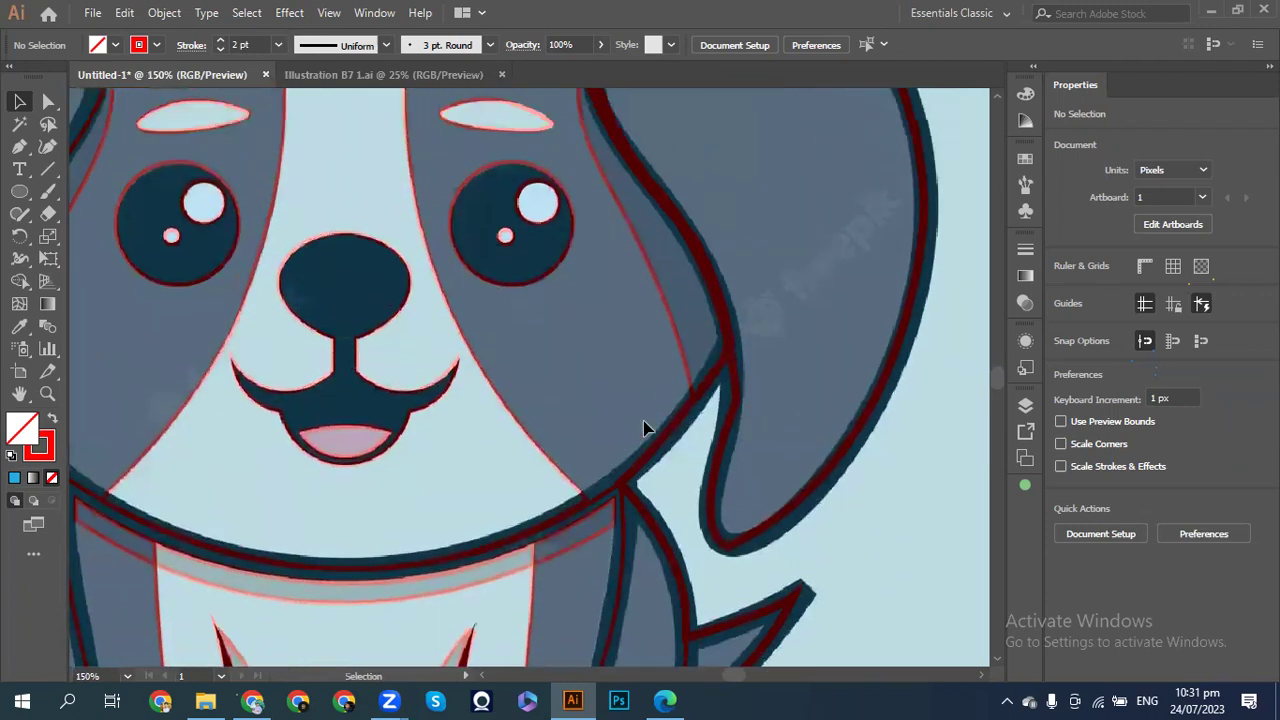
scroll(644, 427, "down", 3)
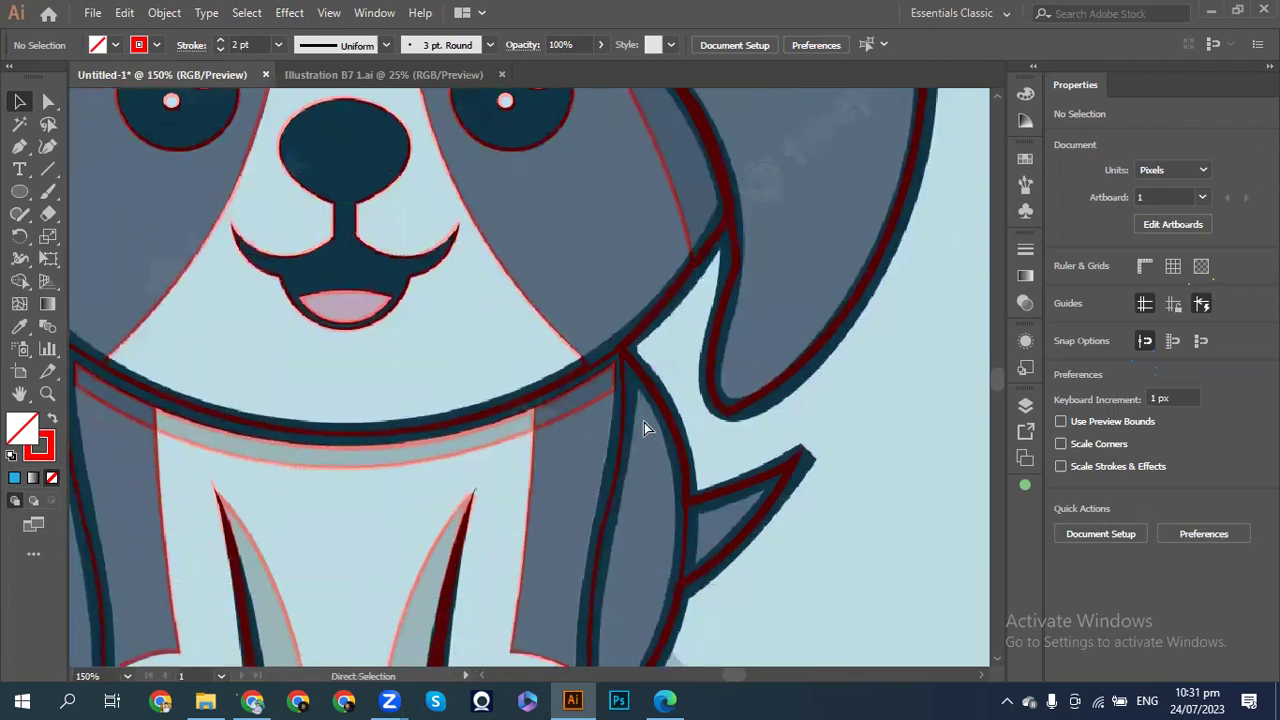
key("ctrl+minus")
key("ctrl+minus")
key("ctrl+minus")
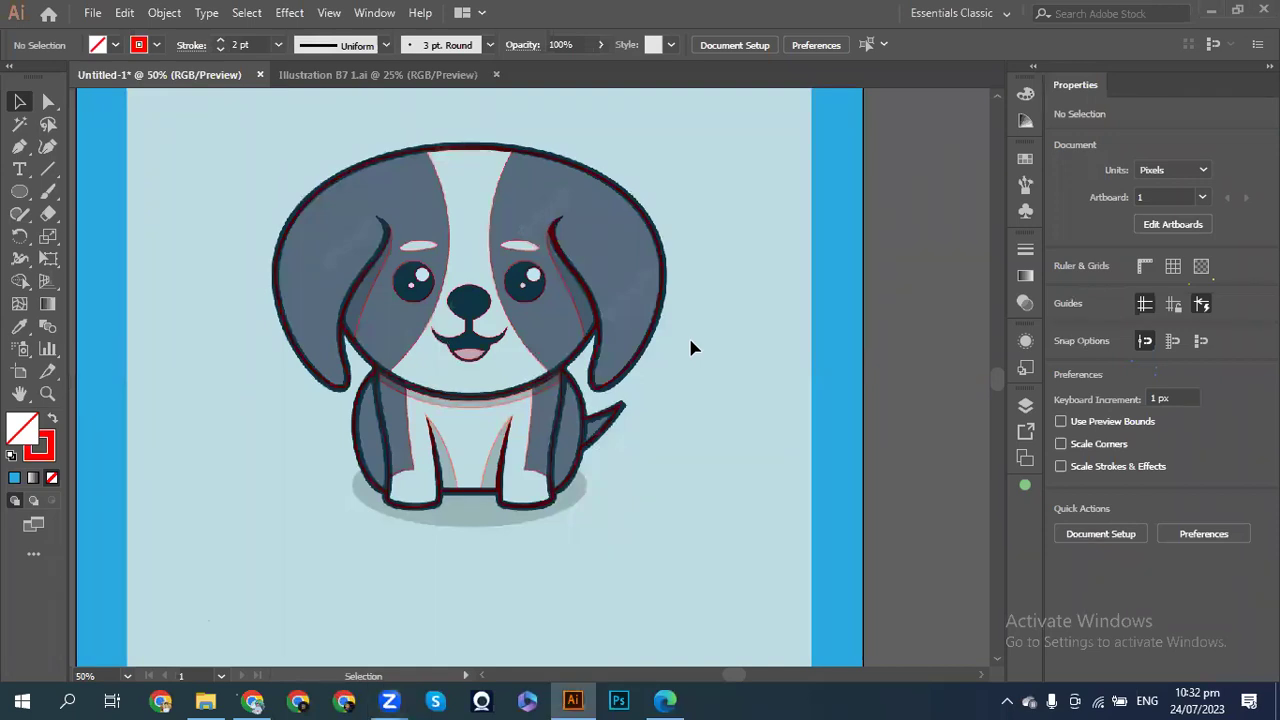
key("ctrl+minus")
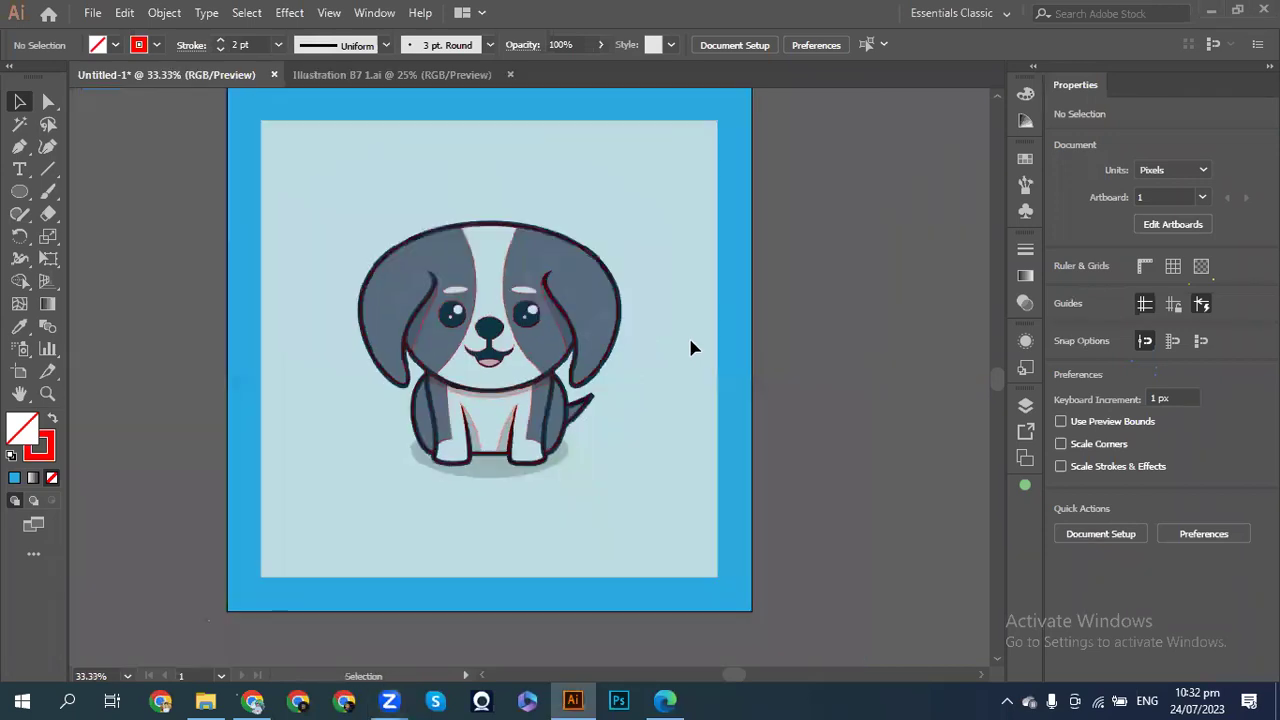
scroll(691, 346, "up", 2)
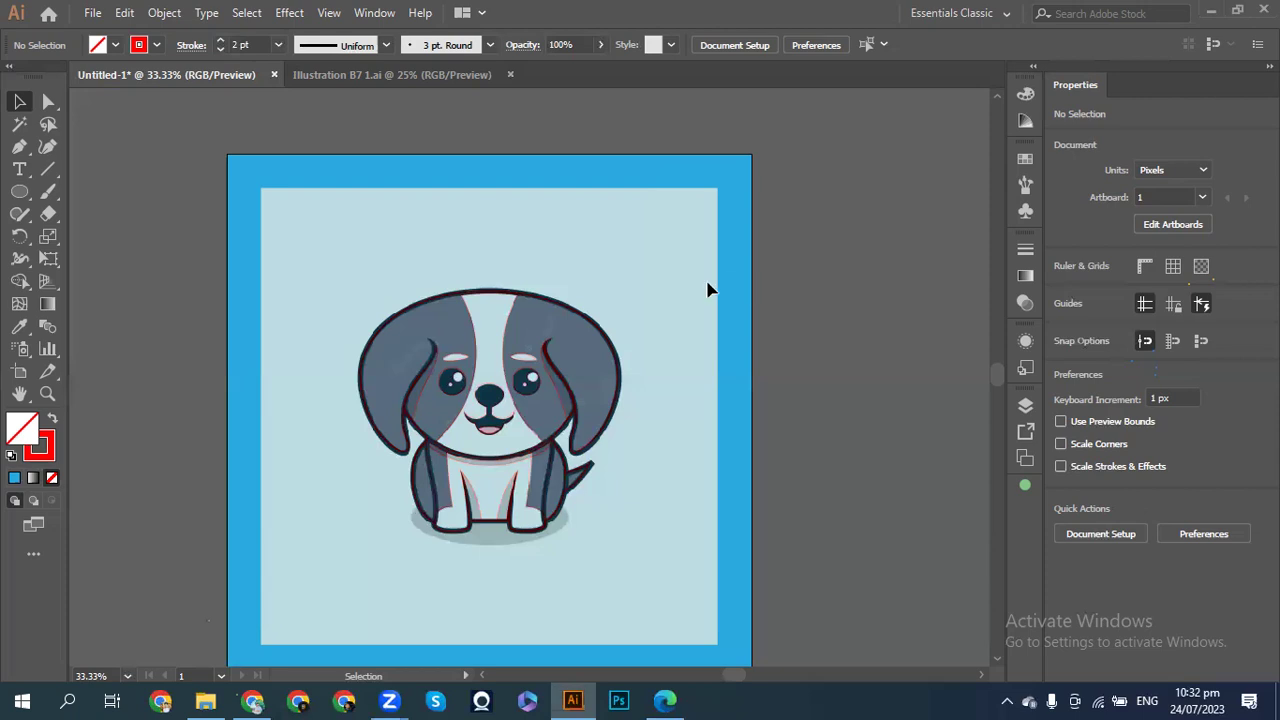
- Unlock all the artwork and review the object list of Layer 1
key("ctrl+alt")
left_click(764, 291)
left_click(764, 291)
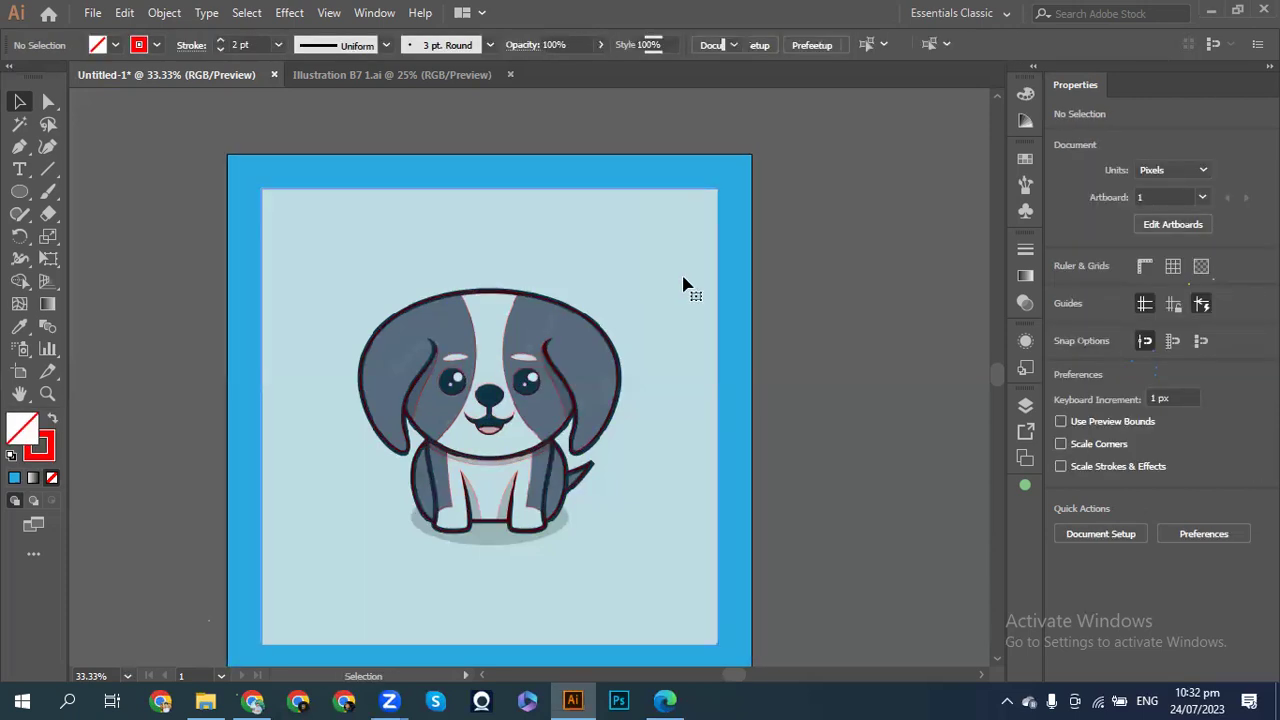
left_click(684, 285)
left_click(849, 313)
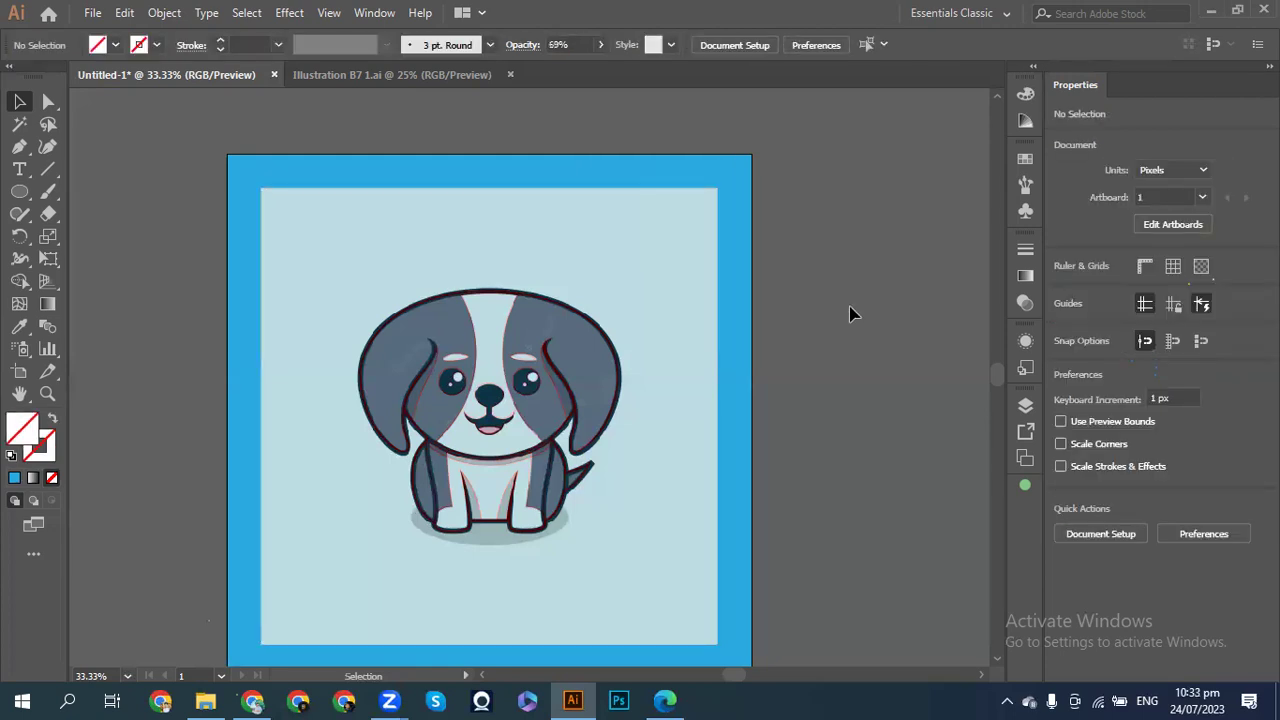
left_click(1025, 405)
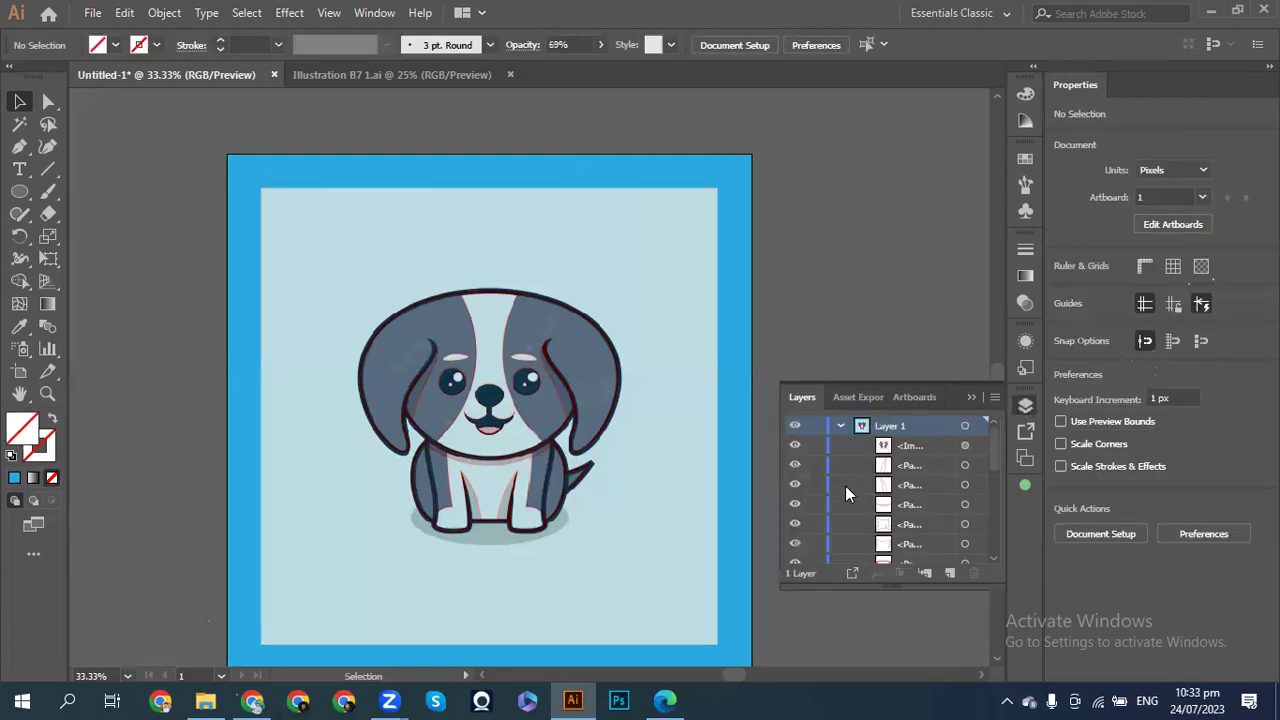
scroll(845, 485, "down", 1)
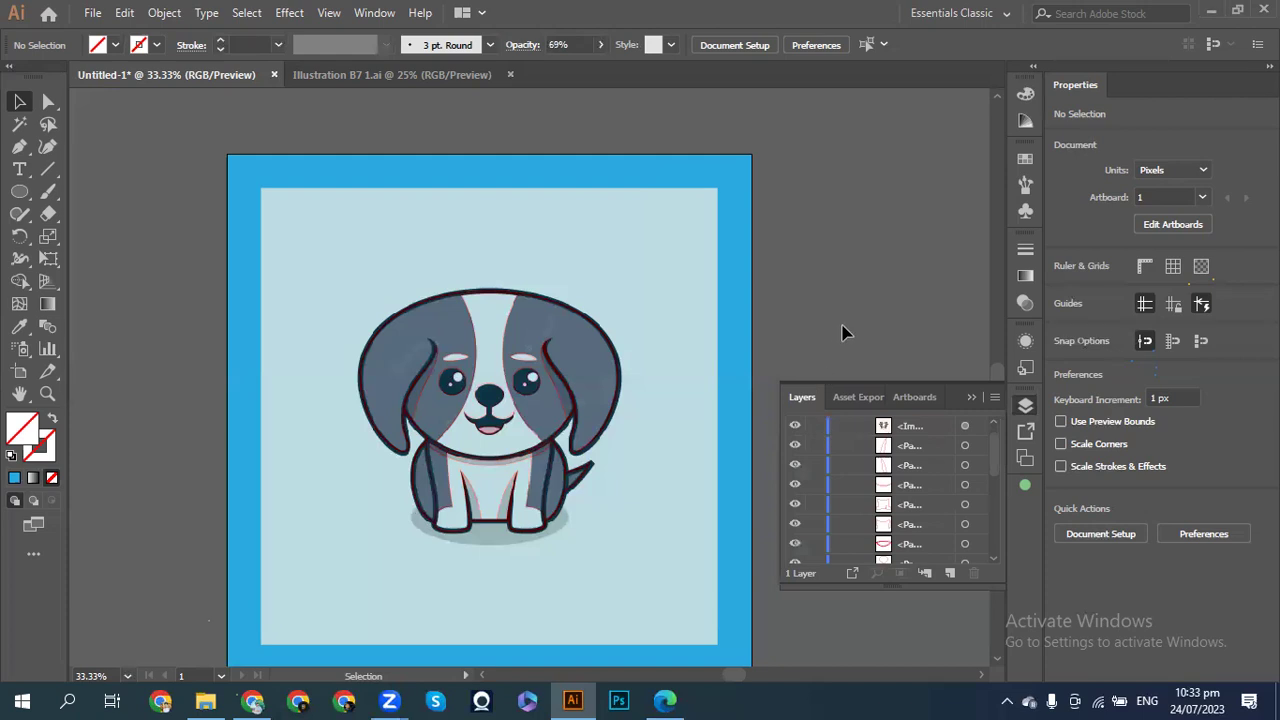
- Undo the unlocking and the latest edits, lock the selected artwork, and review the locks in Layer 1
key("ctrl+z")
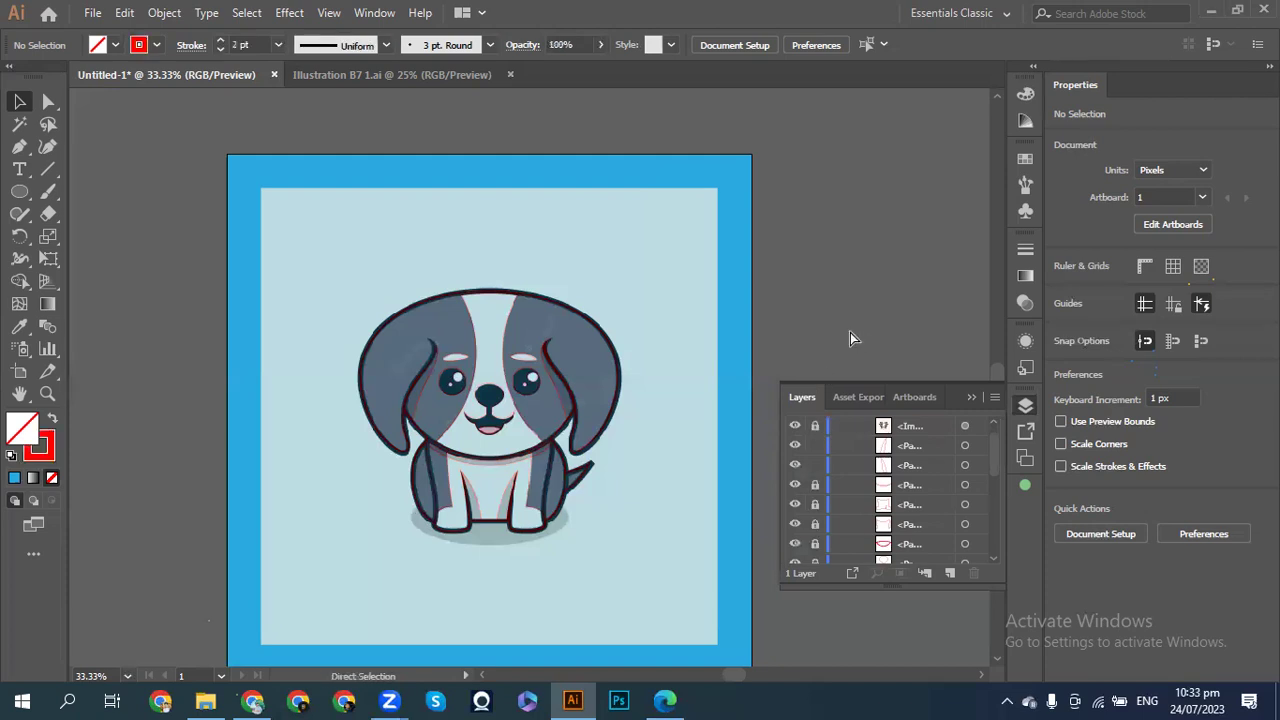
key("ctrl+z")
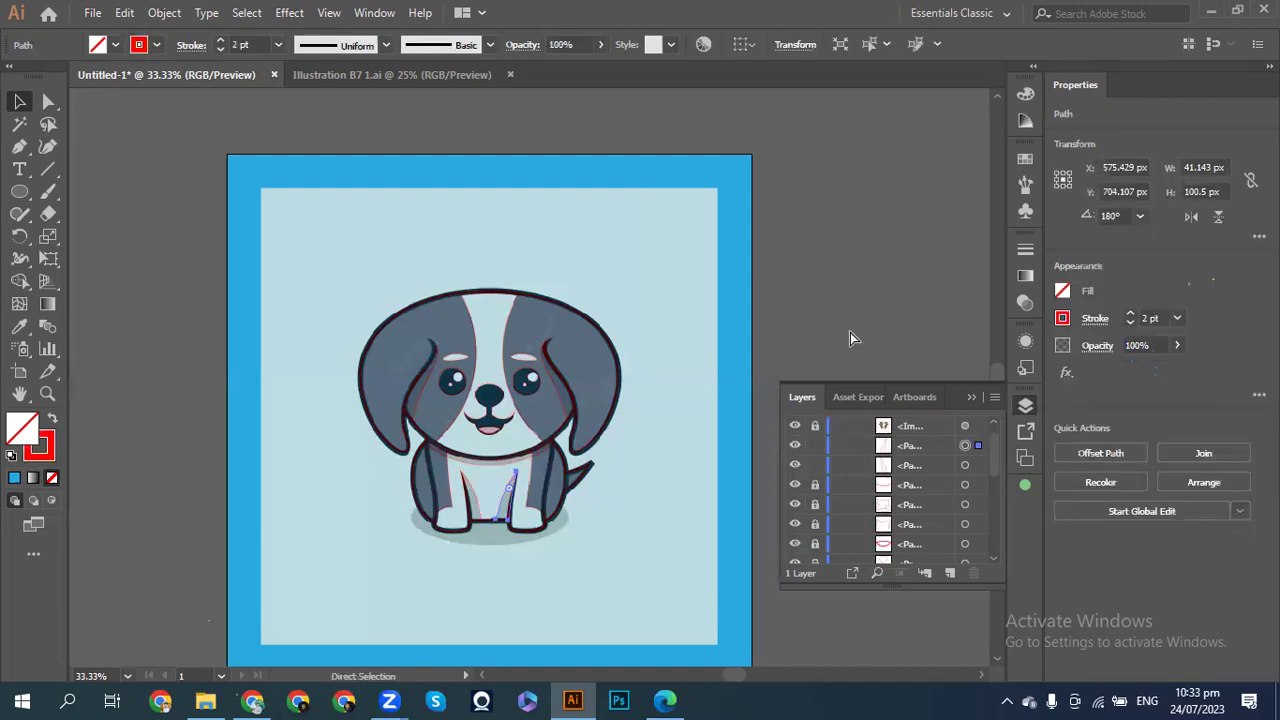
key("ctrl+z")
key("ctrl+z")
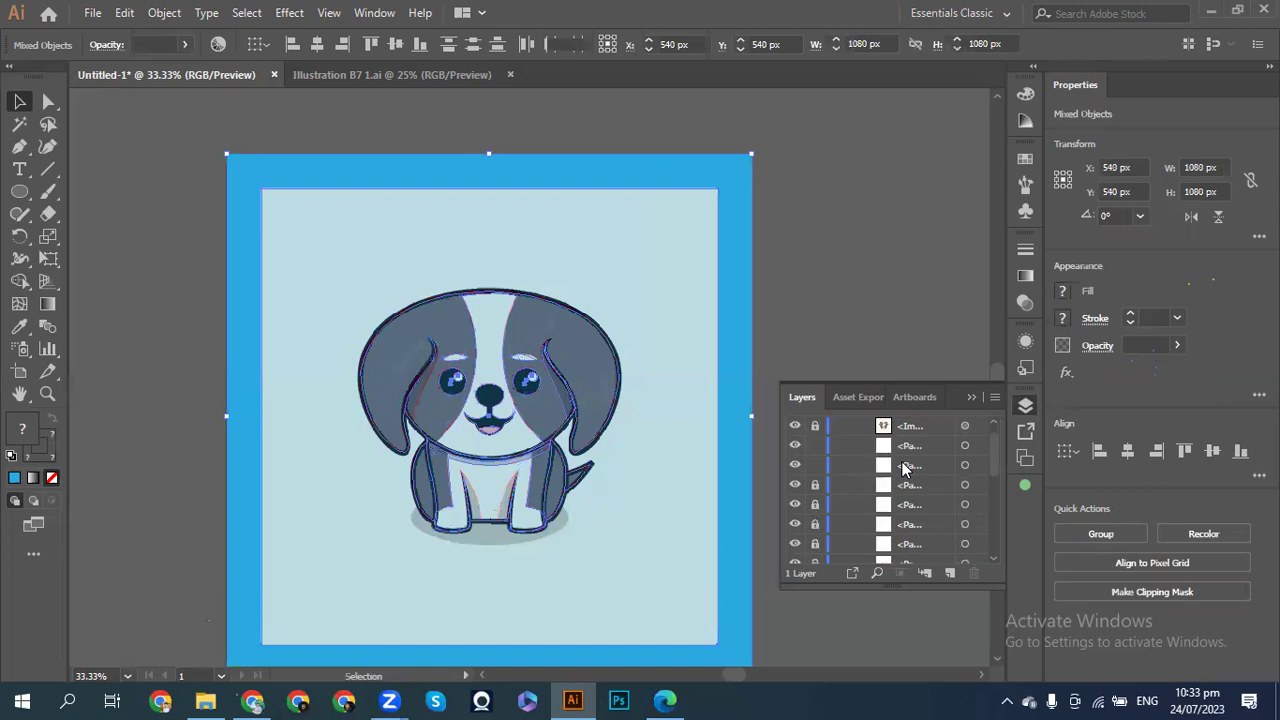
key("ctrl+2")
scroll(838, 475, "down", 2)
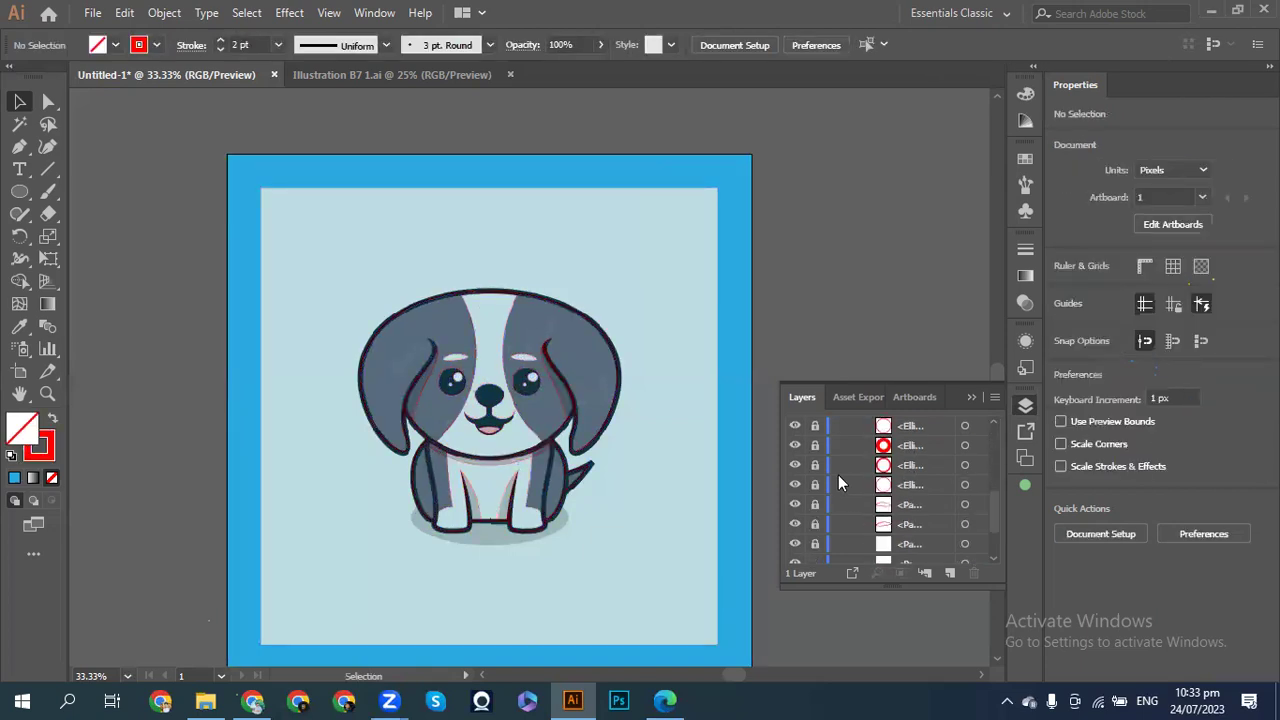
scroll(838, 475, "down", 2)
scroll(838, 475, "up", 1)
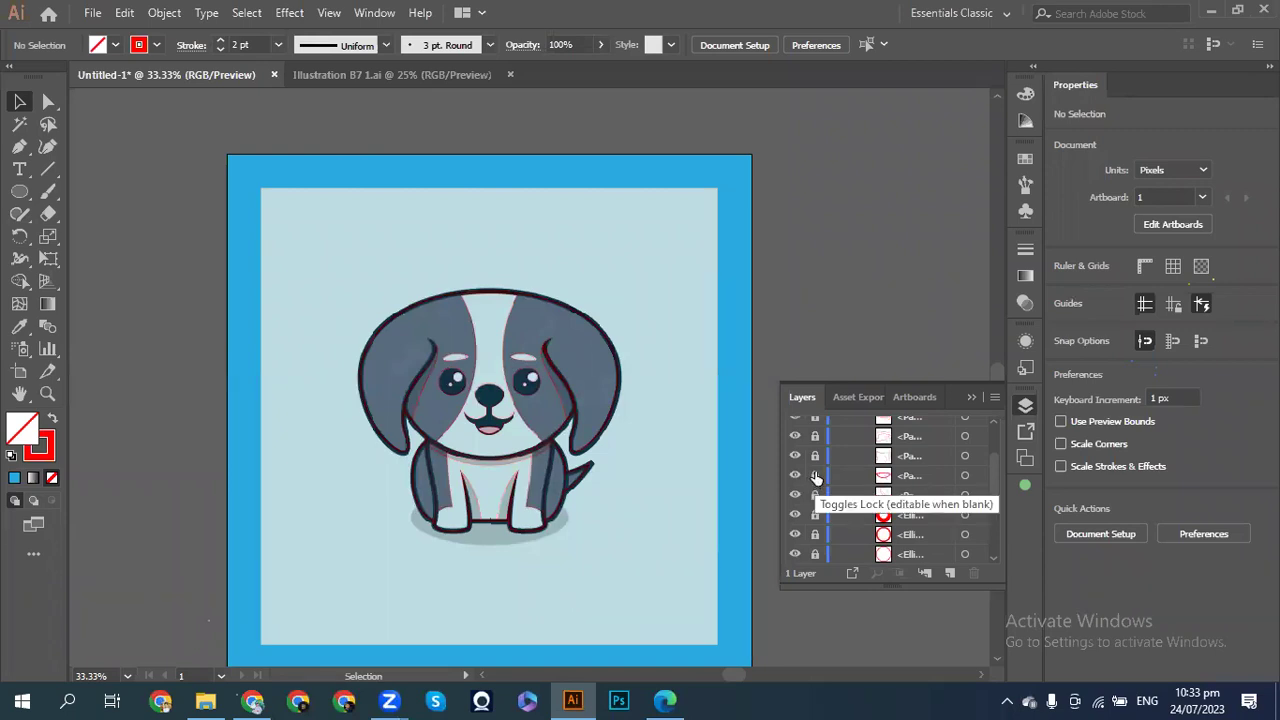
left_click(968, 393)
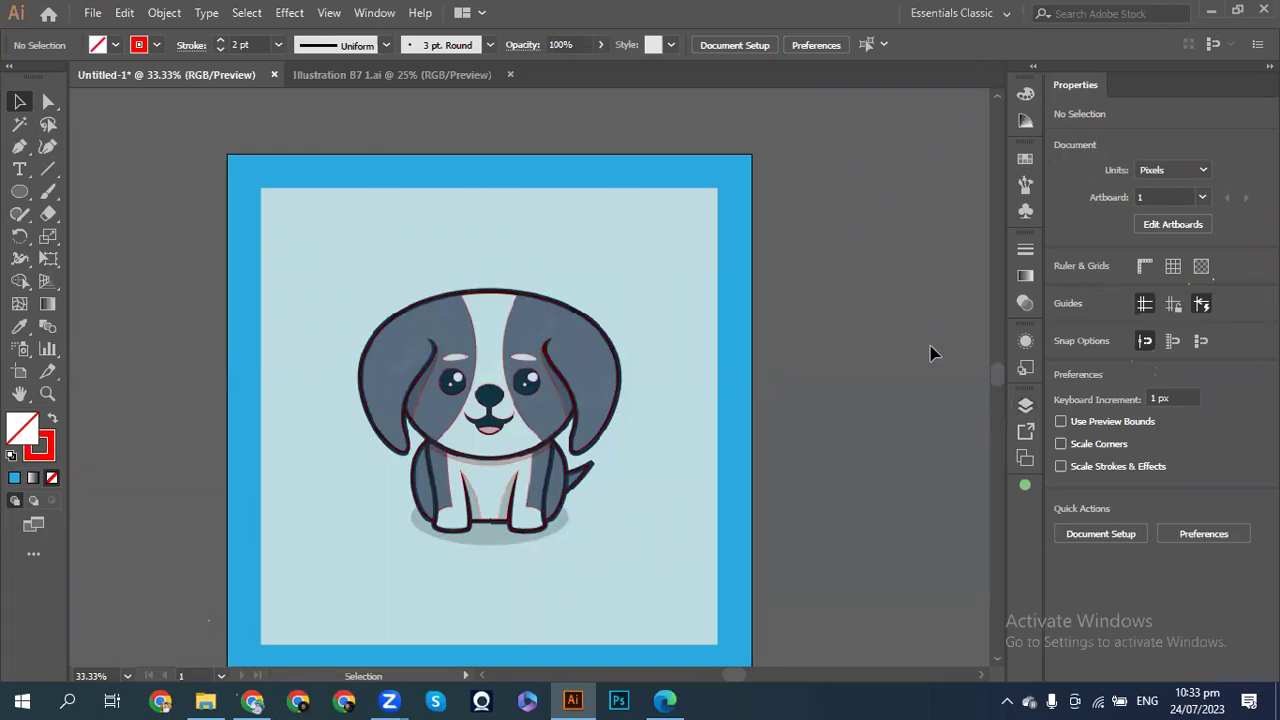
- Unlock all the artwork objects and clear the resulting selection
key("a")
key("v")
key("ctrl+a")
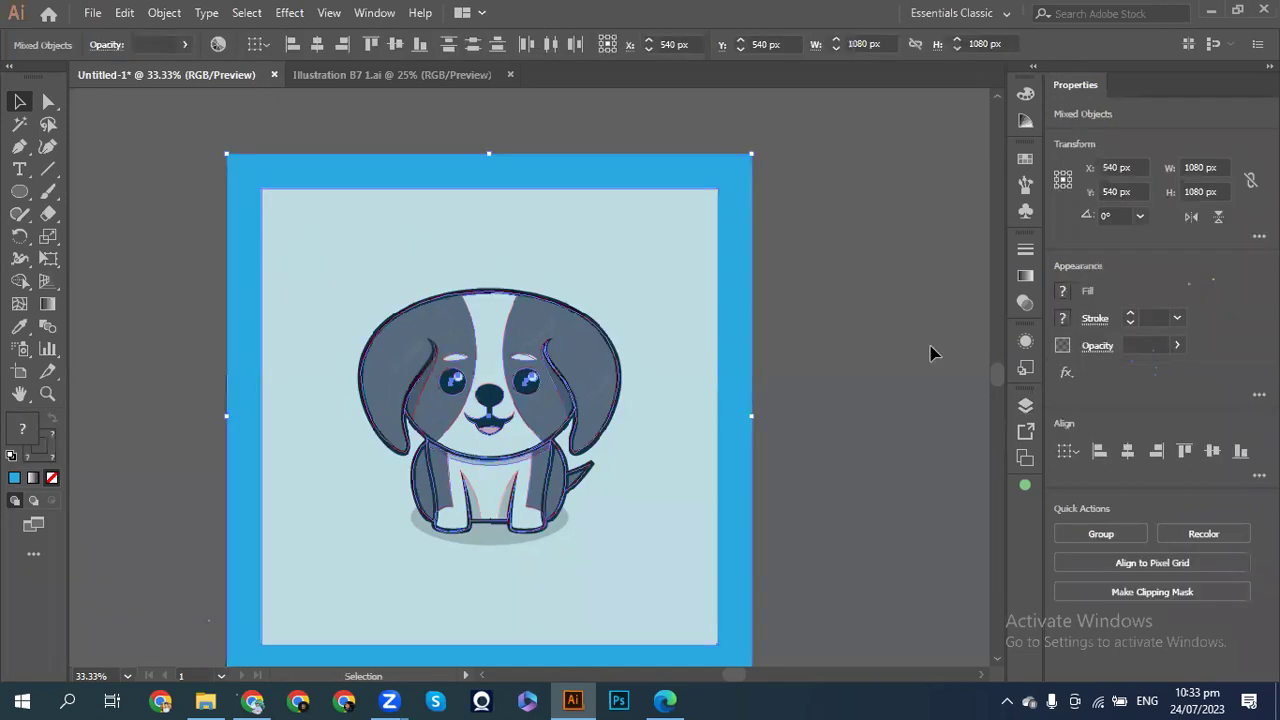
left_click(865, 342)
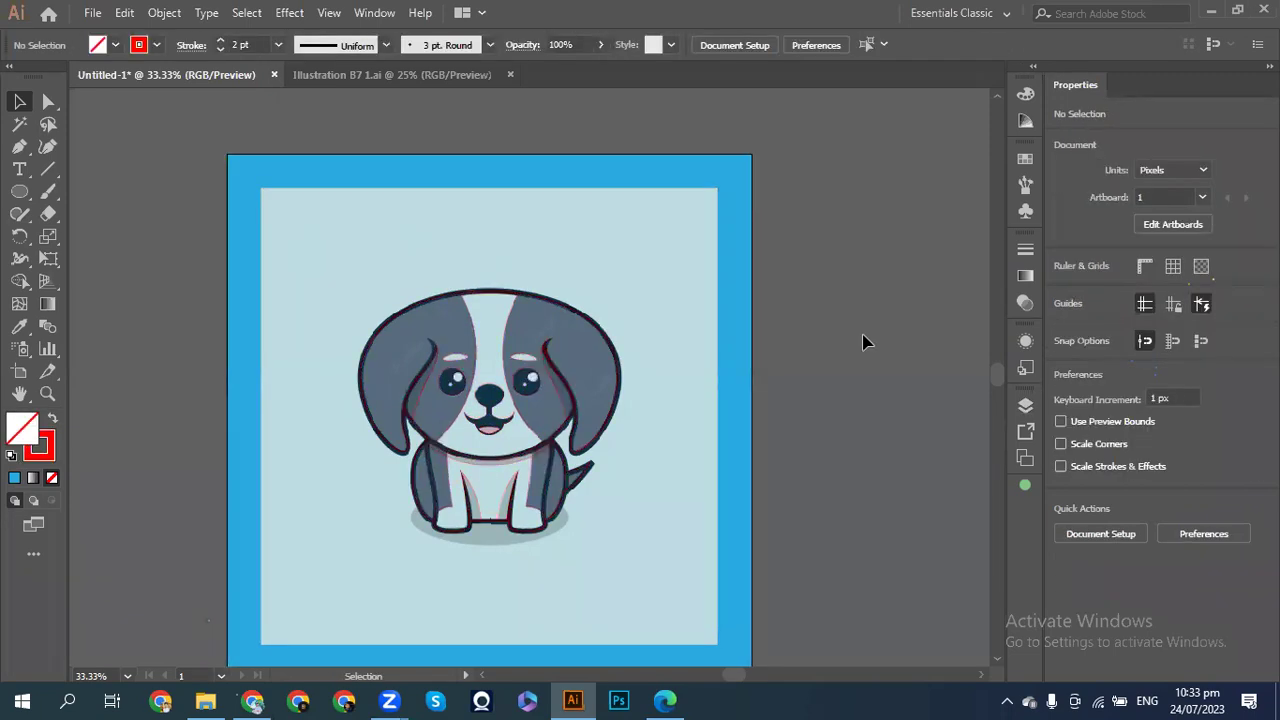
- Move the puppy reference image toward the artboard's right edge and scale it down proportionally to about 476 px square
left_click(660, 226)
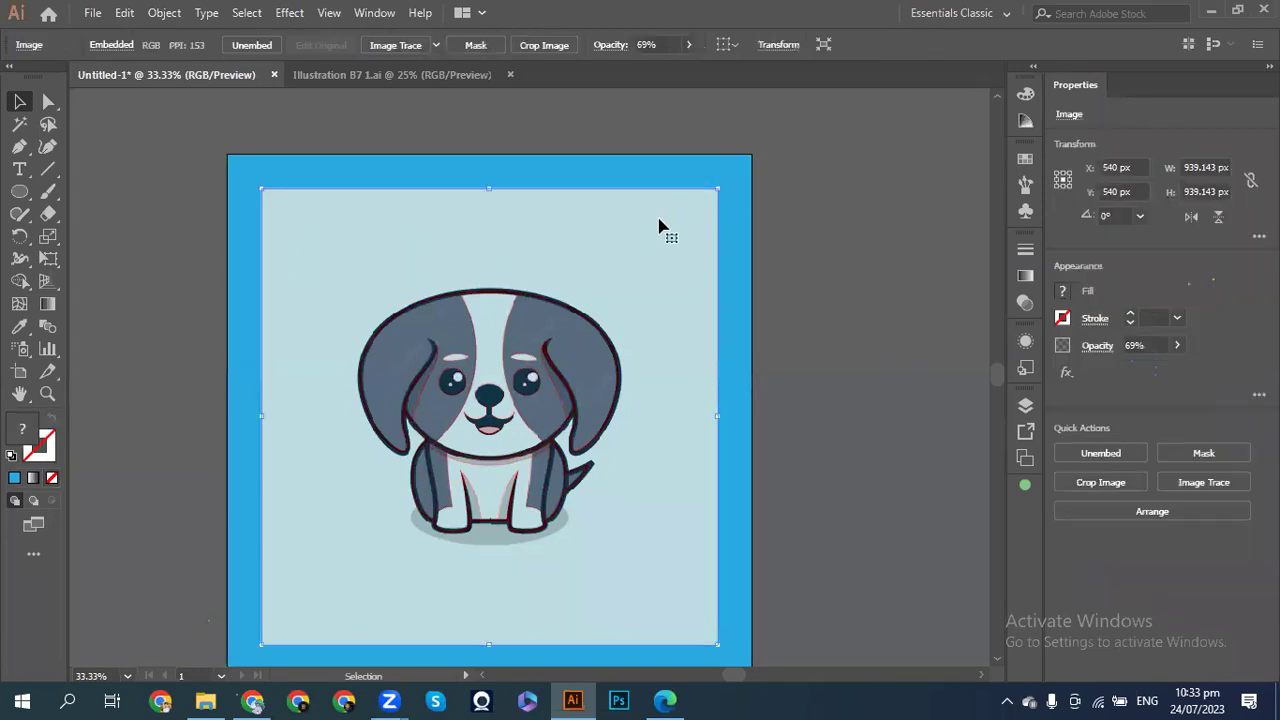
left_click_drag(660, 226, 868, 229)
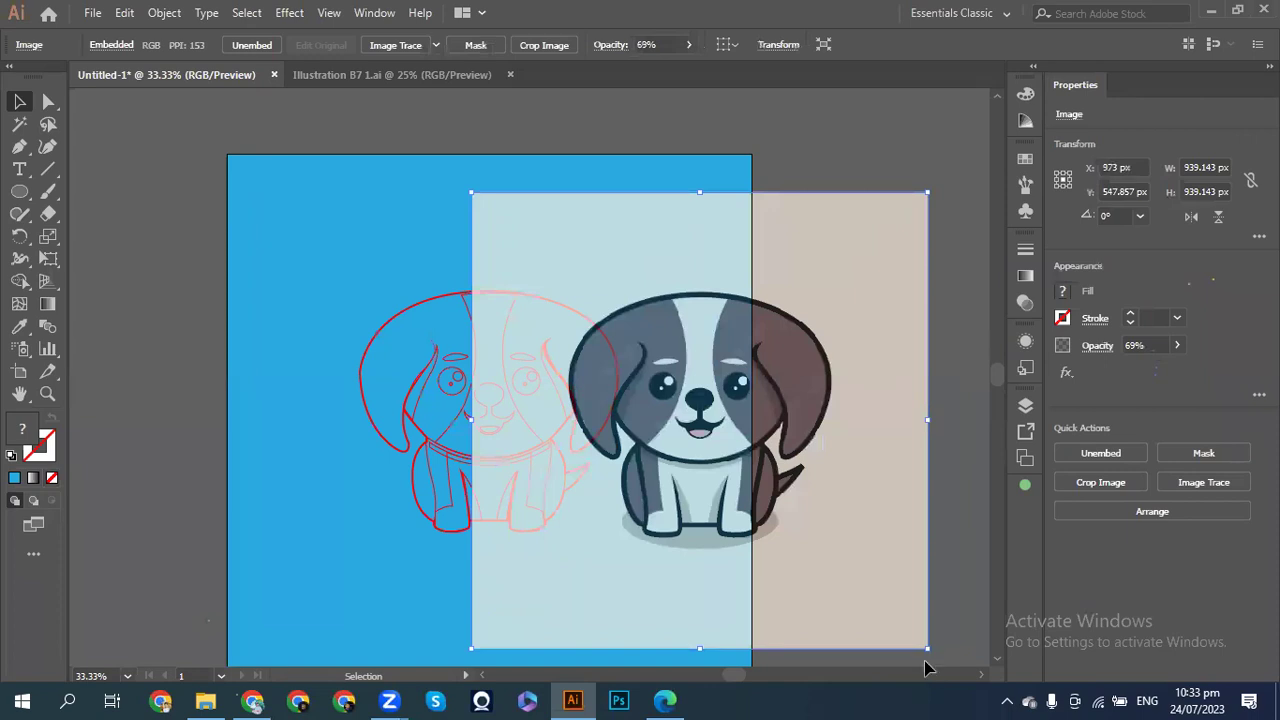
left_click_drag(927, 650, 815, 545)
left_click_drag(733, 487, 852, 490)
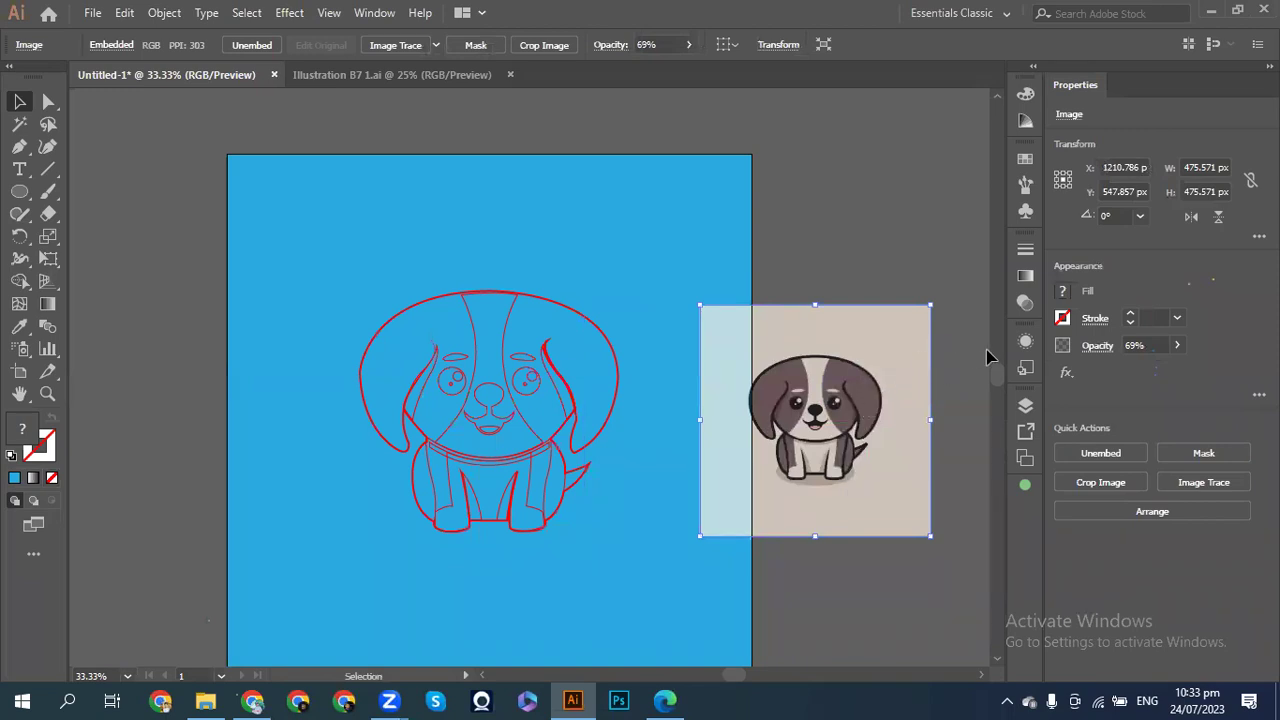
- Set the puppy reference image's opacity to 100% and move it just outside the artboard's right edge, top-aligned with the traced puppy
left_click(1175, 346)
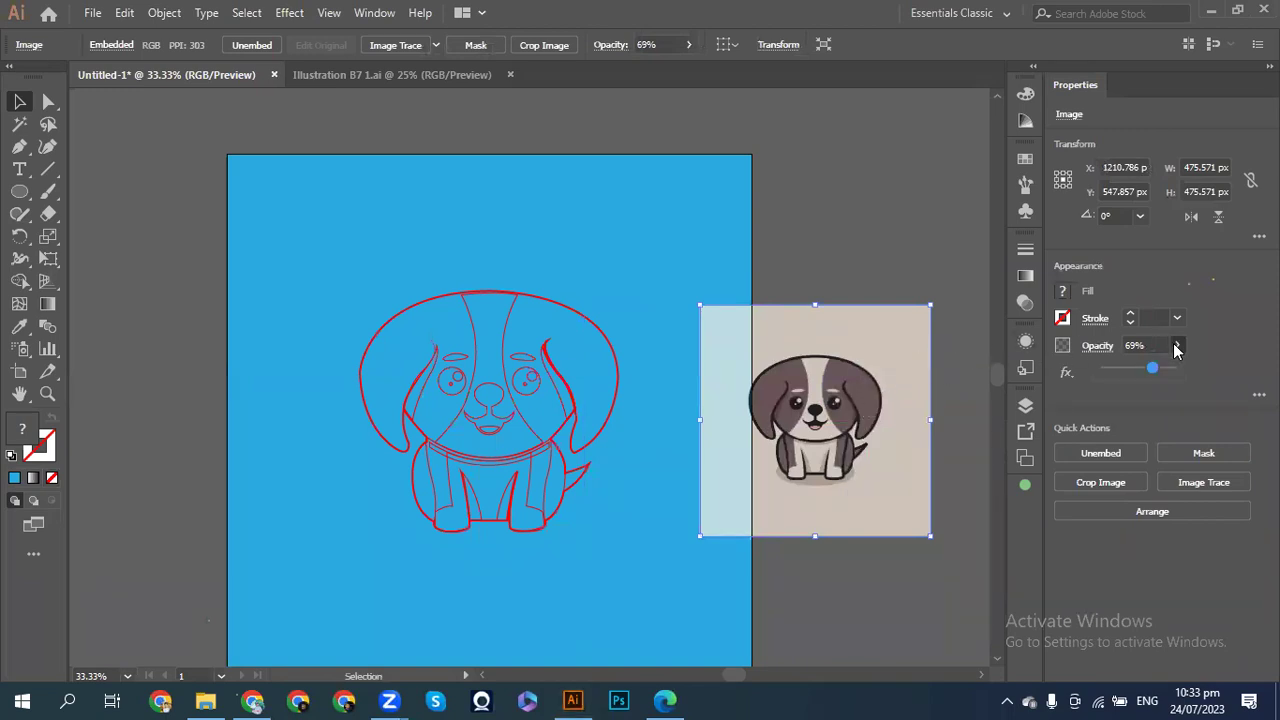
left_click_drag(1152, 370, 1172, 367)
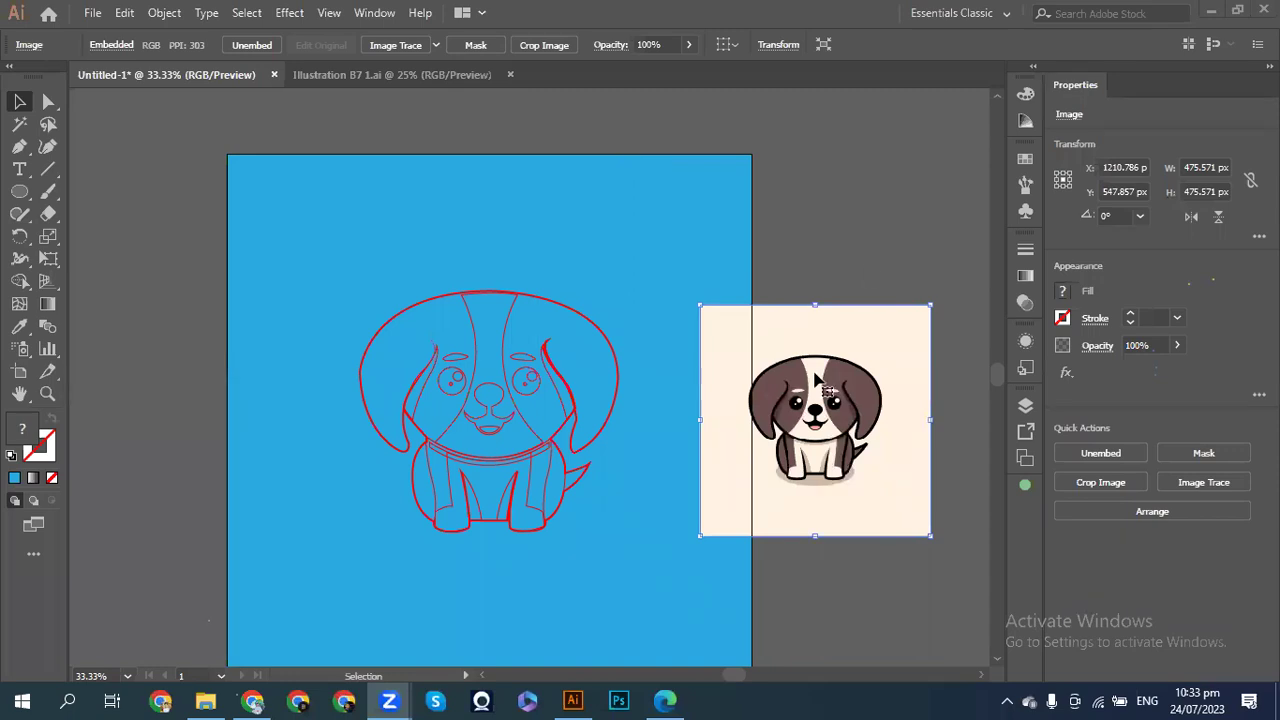
left_click_drag(799, 397, 851, 383)
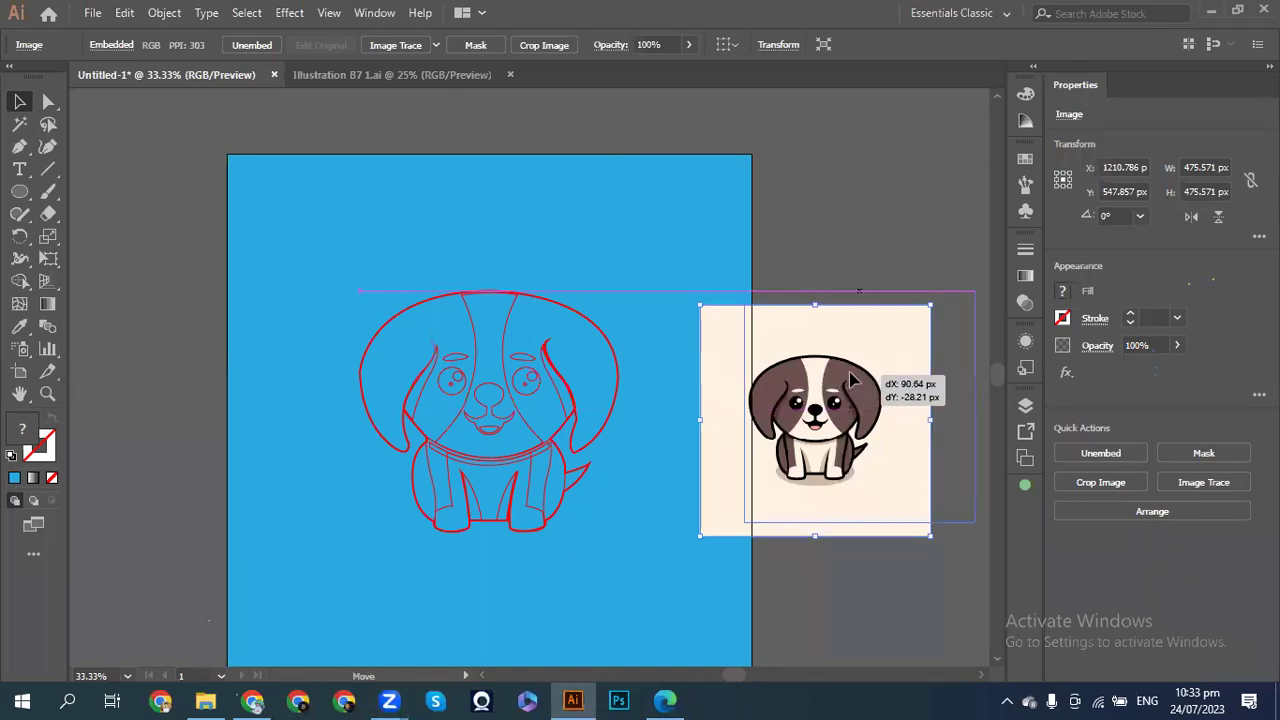
- Select the blue 1080 px background rectangle behind the puppy outlines and open its fill swatches
left_click(481, 251)
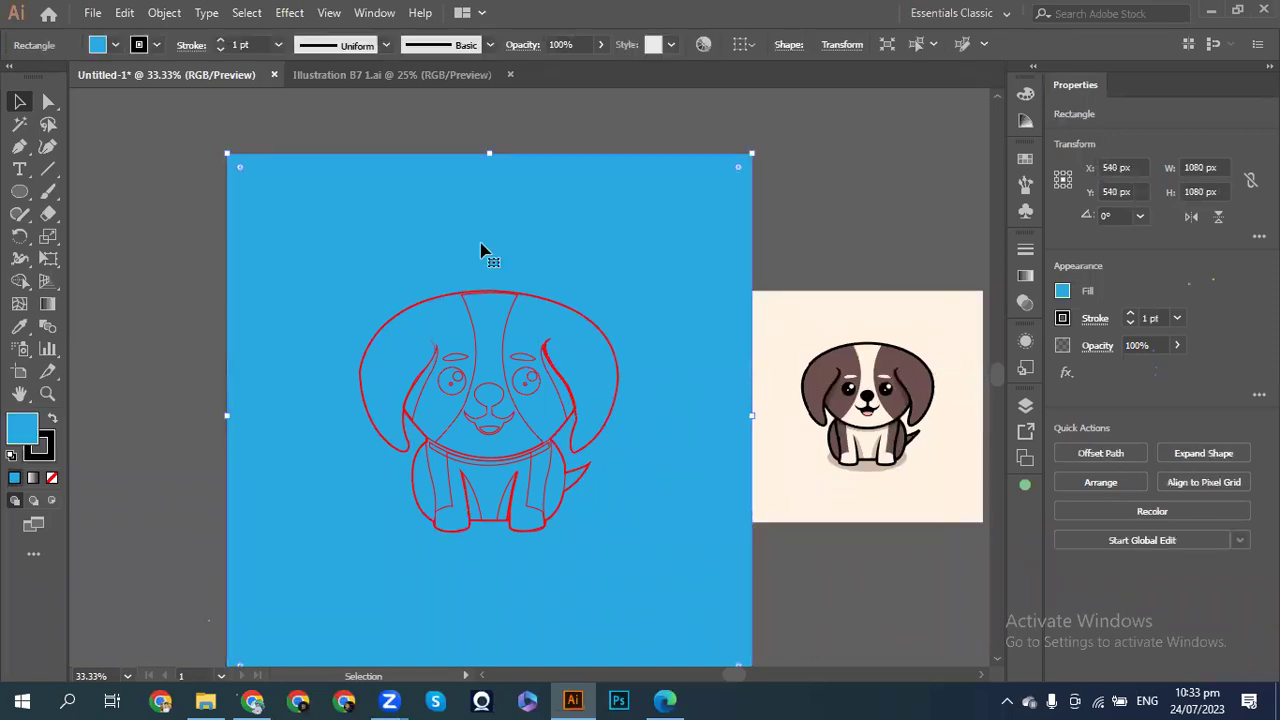
left_click(1062, 291)
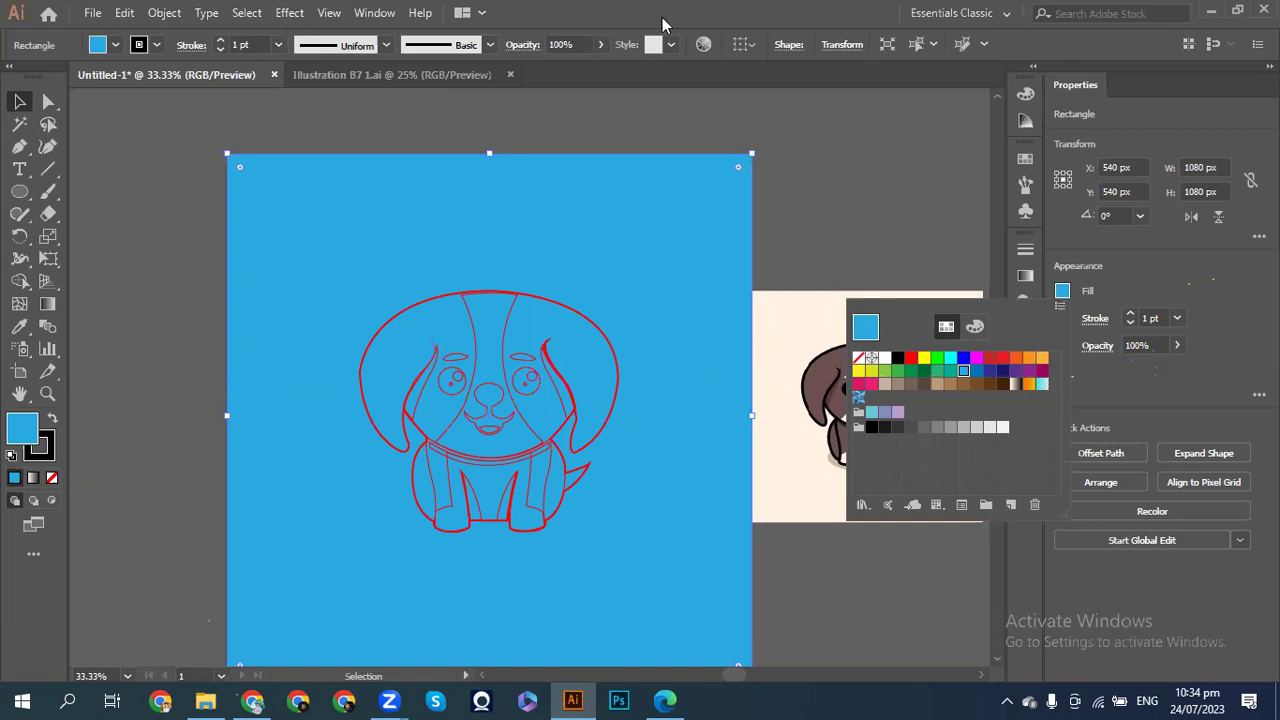
left_click(603, 38)
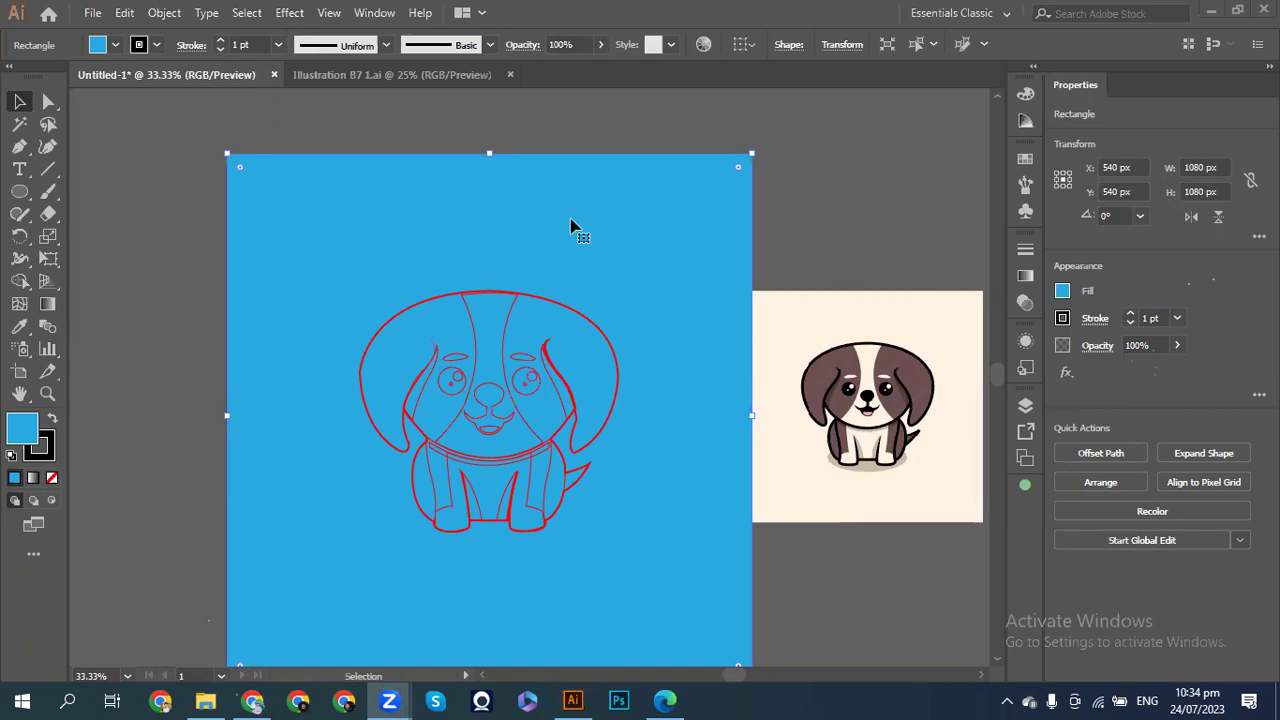
left_click(1062, 291)
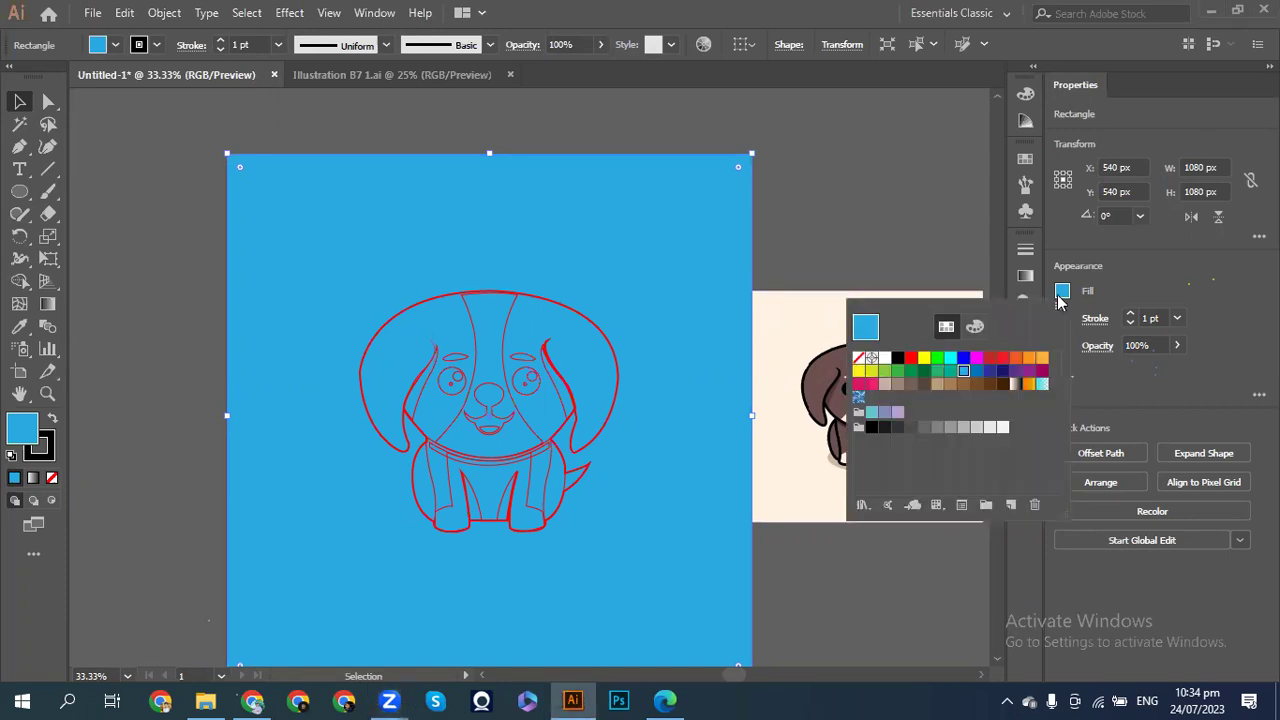
- Try a range of fill swatches on the background rectangle, including white, black, bright colours, blues, purple, pink, browns and grey
left_click(897, 358)
left_click(884, 358)
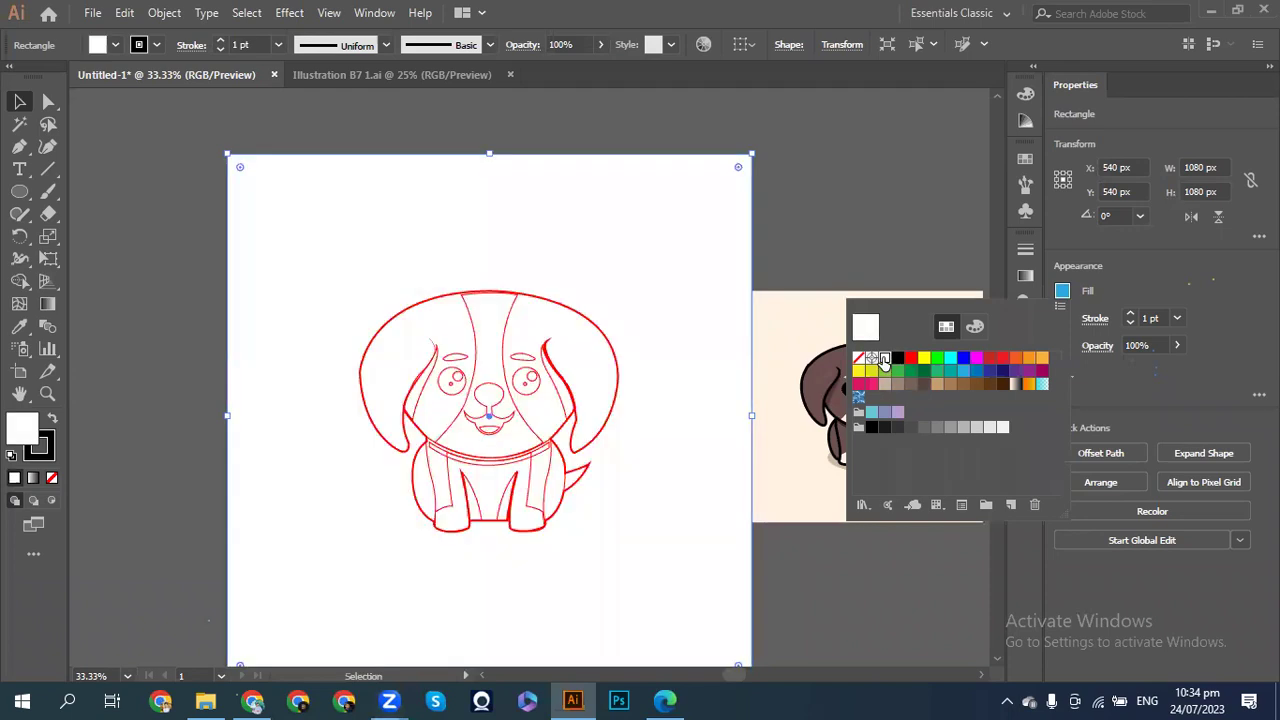
left_click(897, 358)
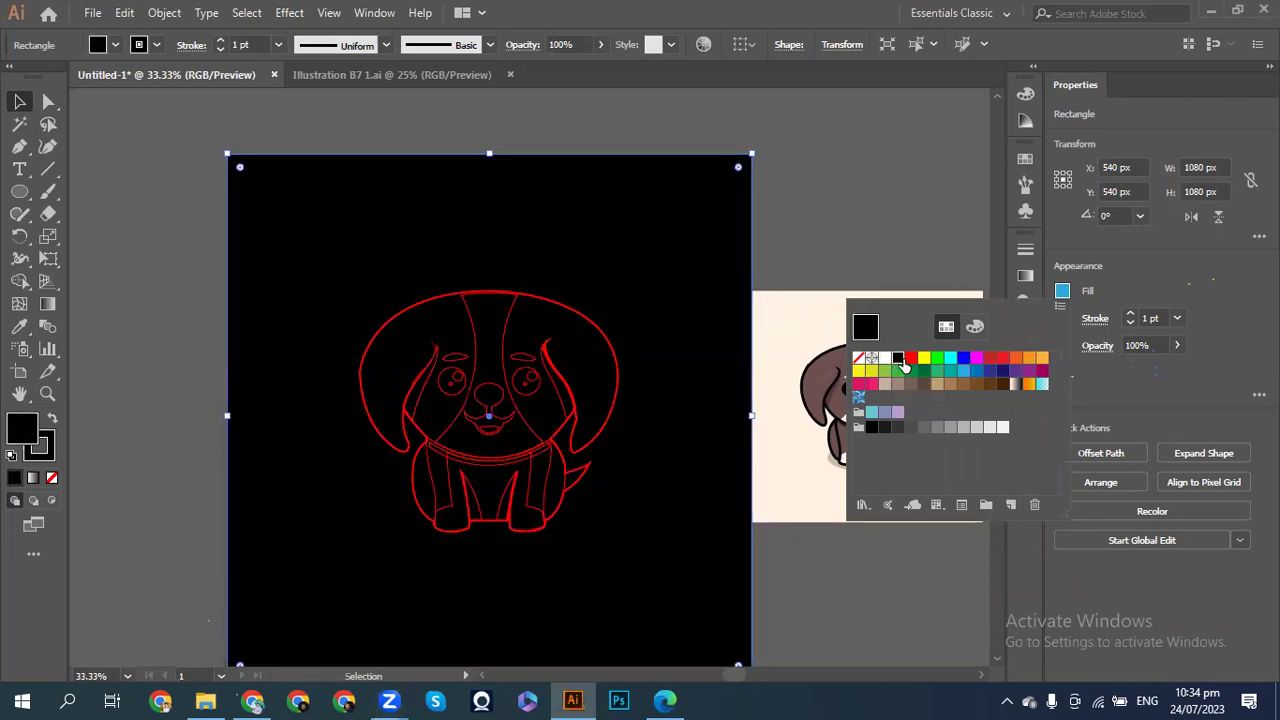
left_click(910, 359)
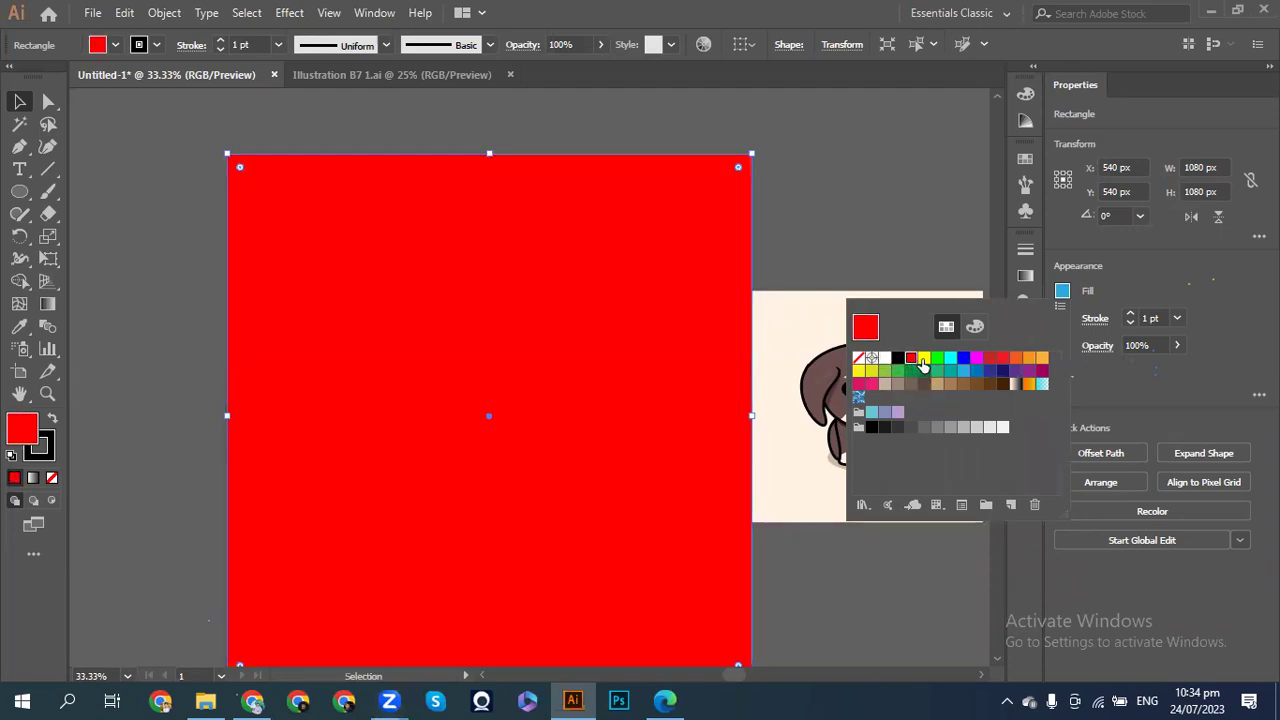
left_click(923, 359)
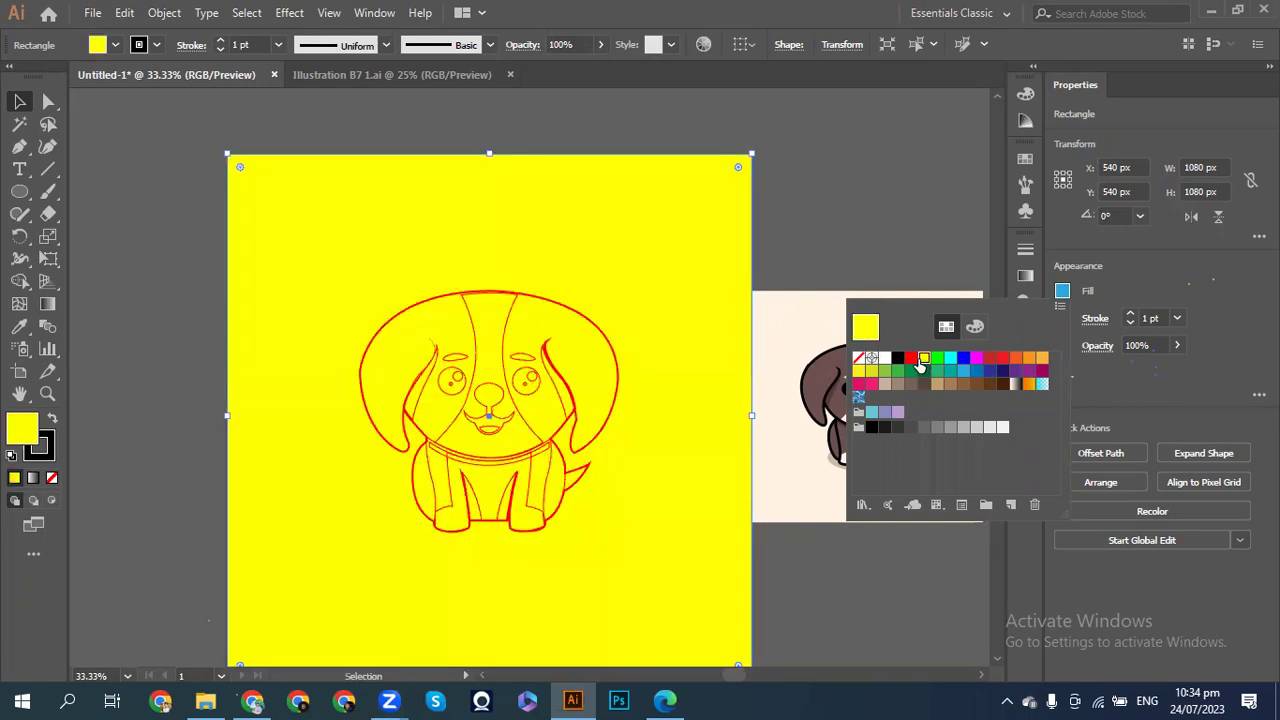
left_click(937, 358)
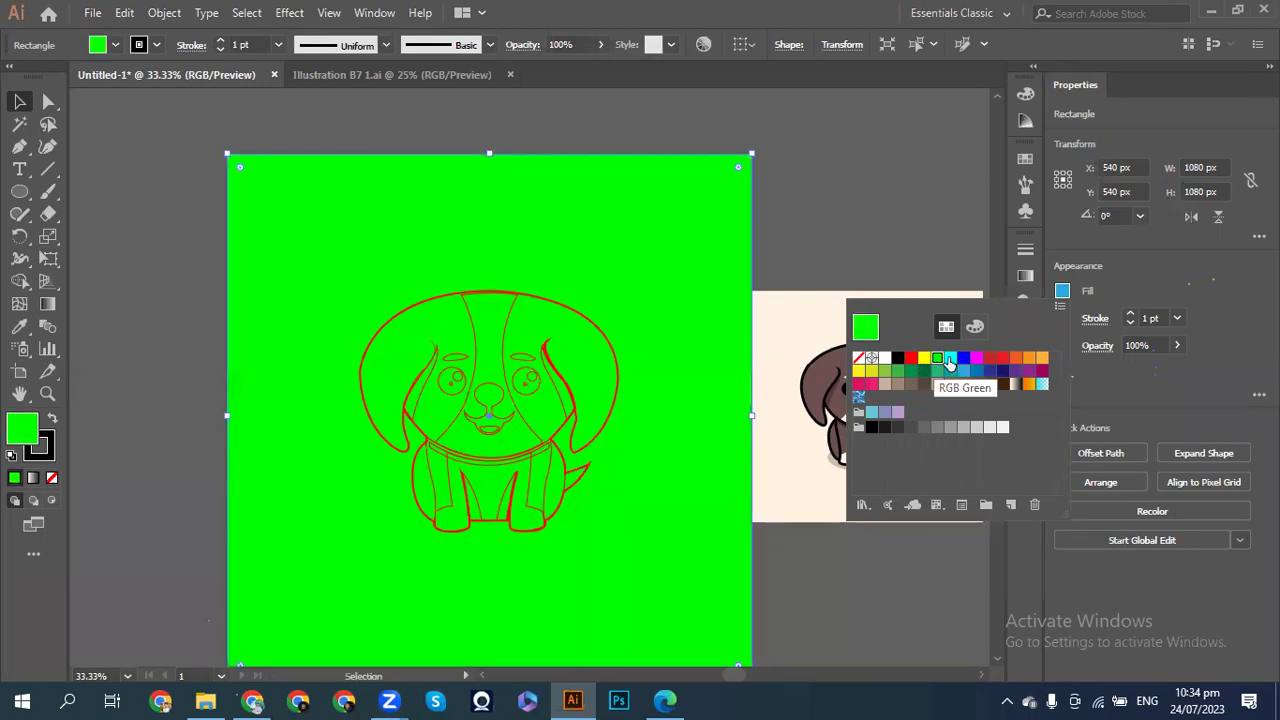
left_click(950, 360)
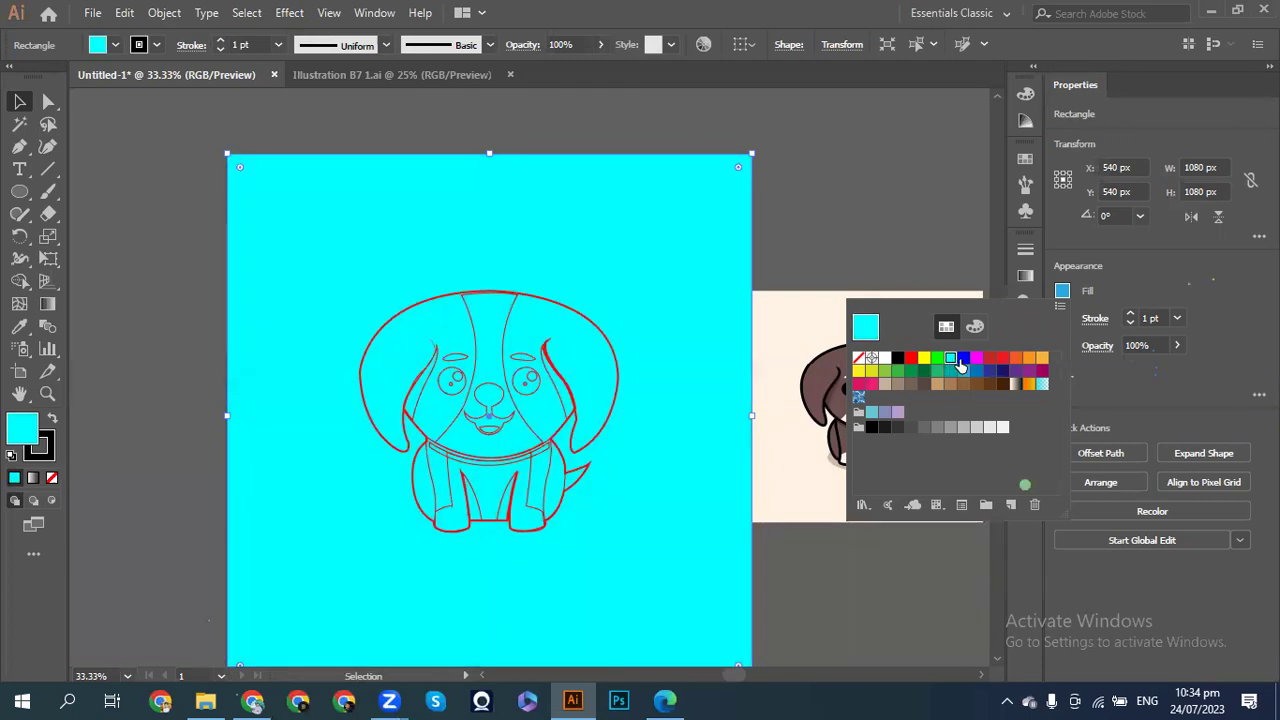
left_click(962, 359)
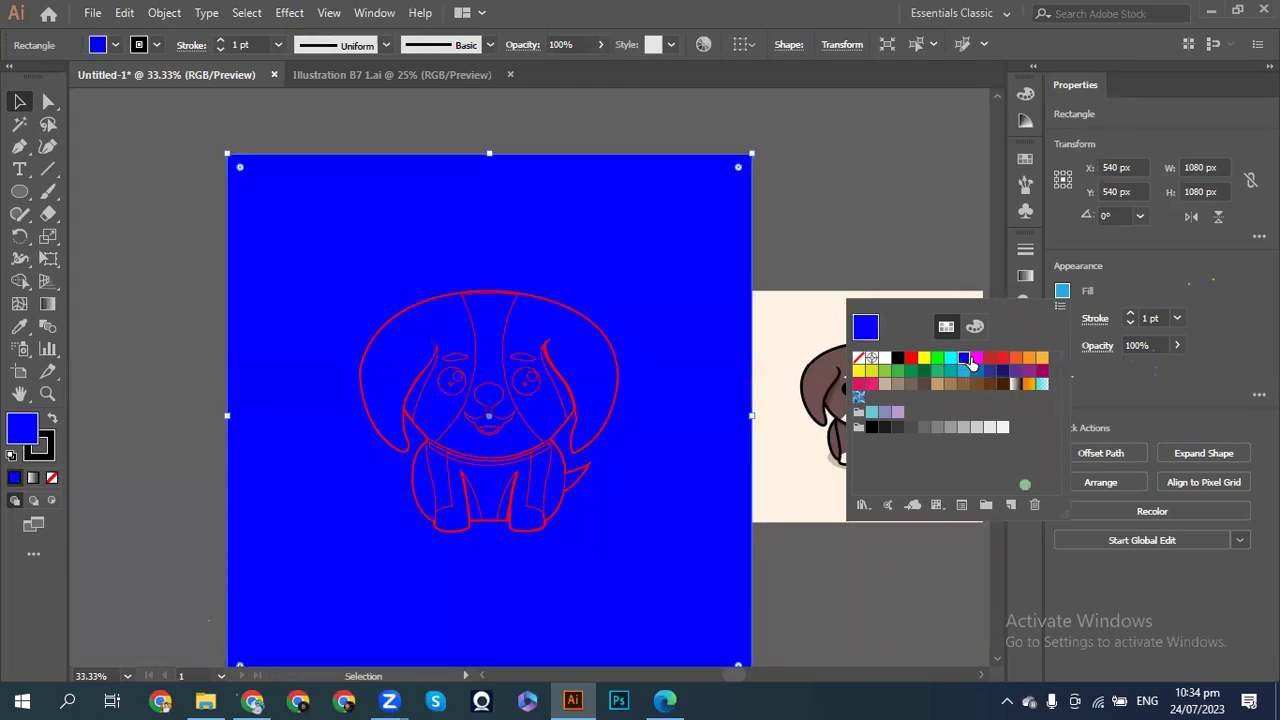
left_click(973, 360)
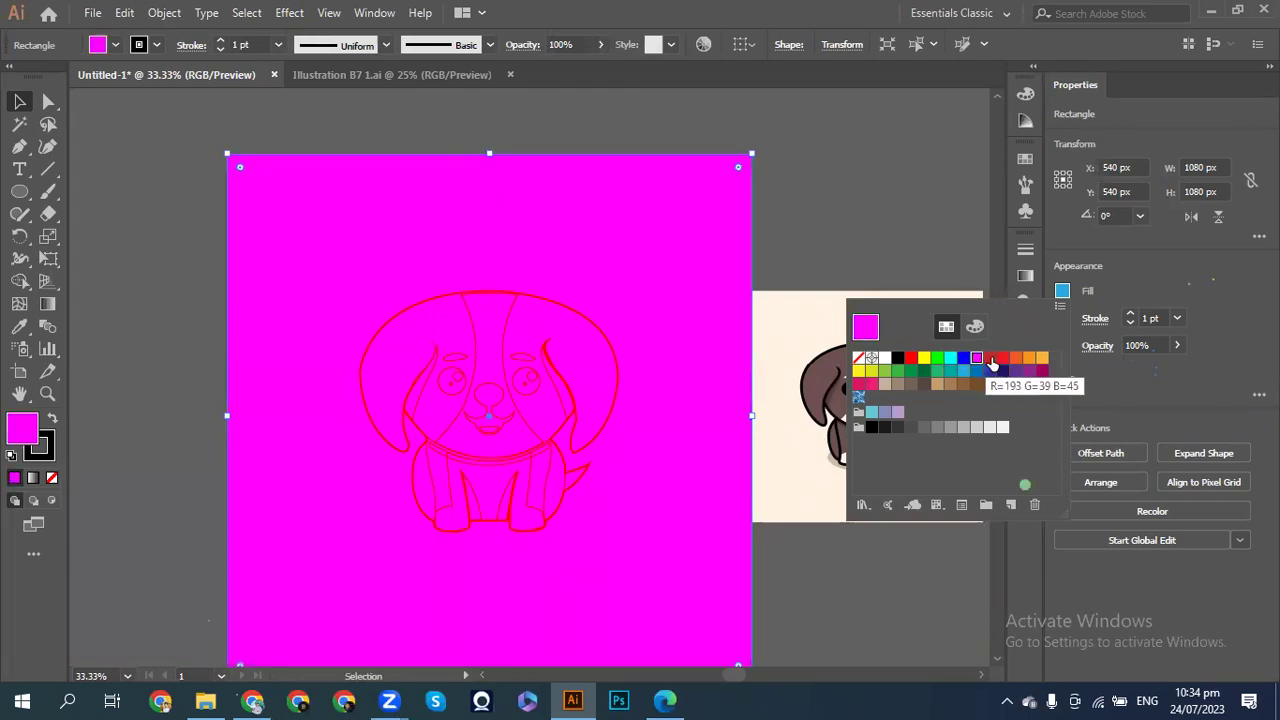
left_click(990, 360)
left_click(1002, 360)
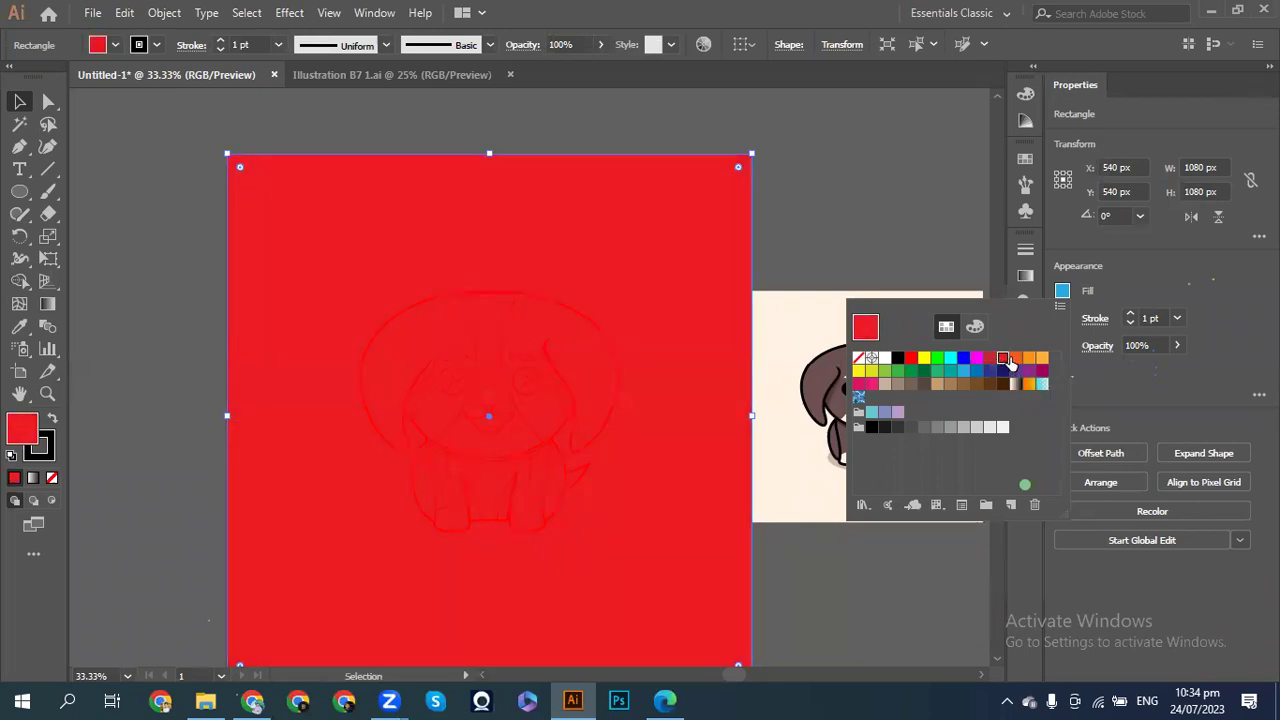
left_click(1015, 360)
left_click(1029, 358)
left_click(1042, 358)
left_click(858, 371)
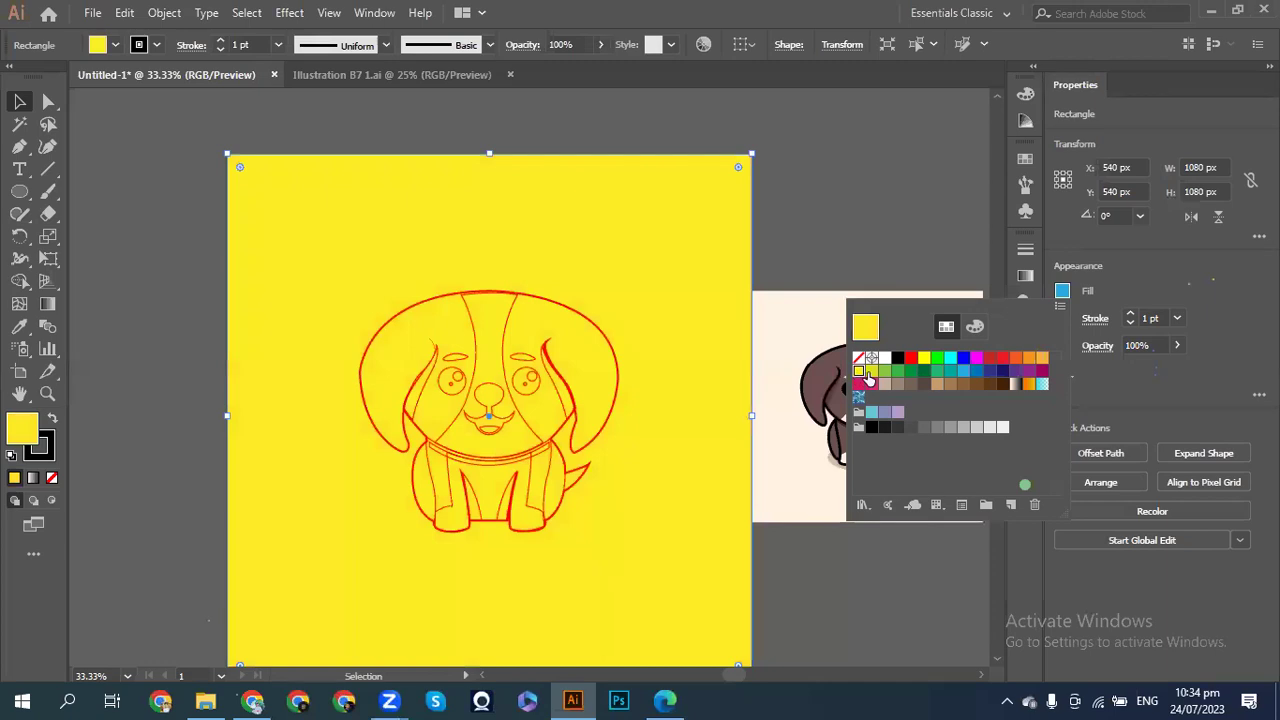
left_click(870, 372)
left_click(884, 372)
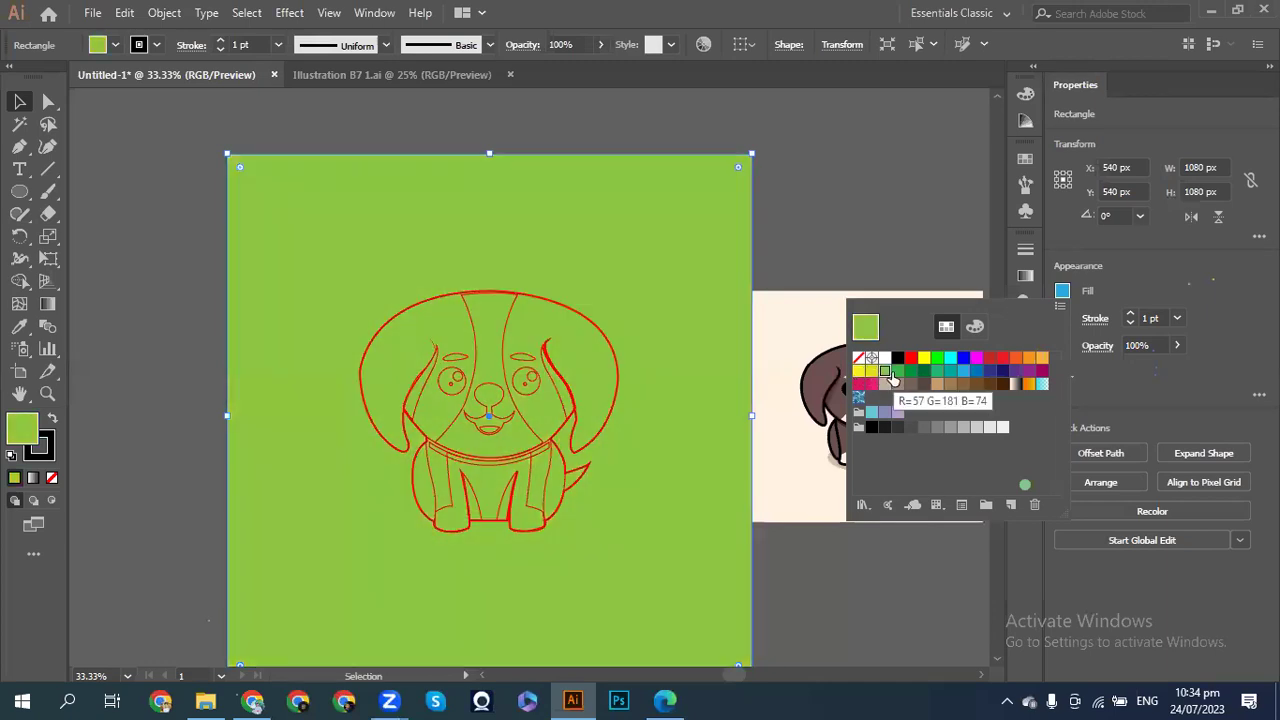
left_click(897, 372)
left_click(910, 372)
left_click(923, 372)
left_click(936, 372)
left_click(962, 372)
left_click(970, 373)
left_click(977, 373)
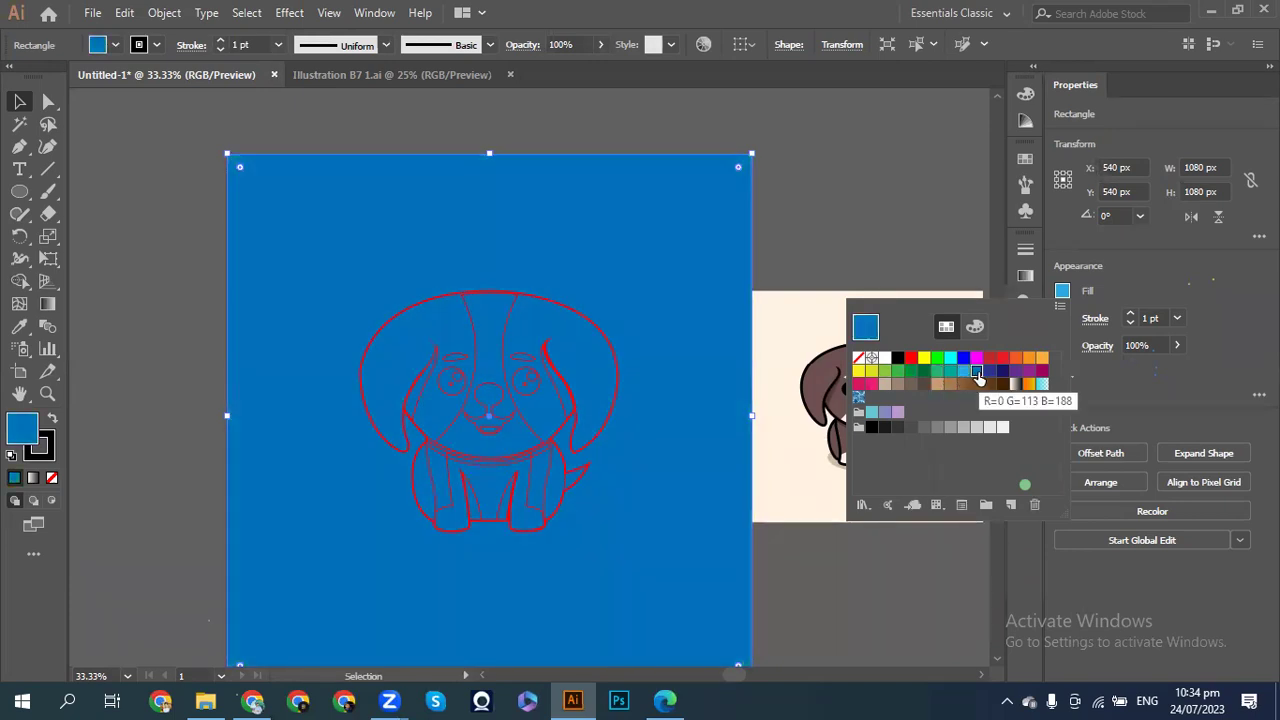
left_click(989, 372)
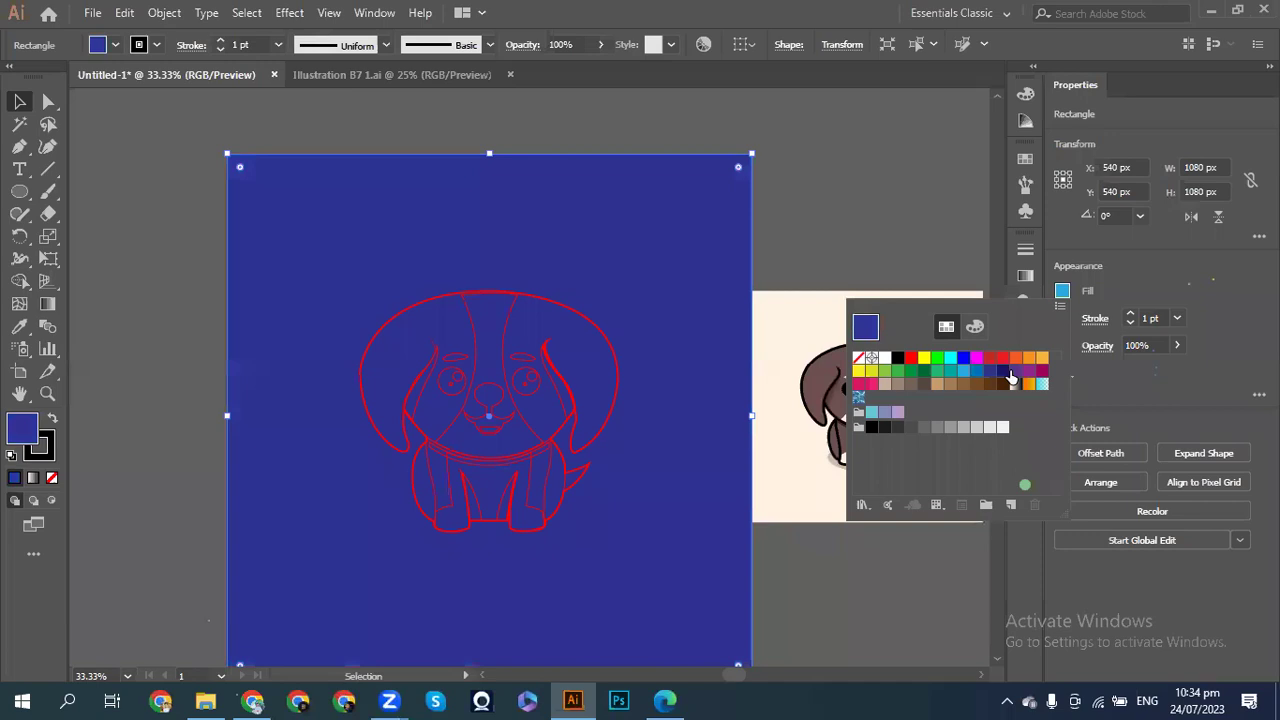
left_click(1015, 372)
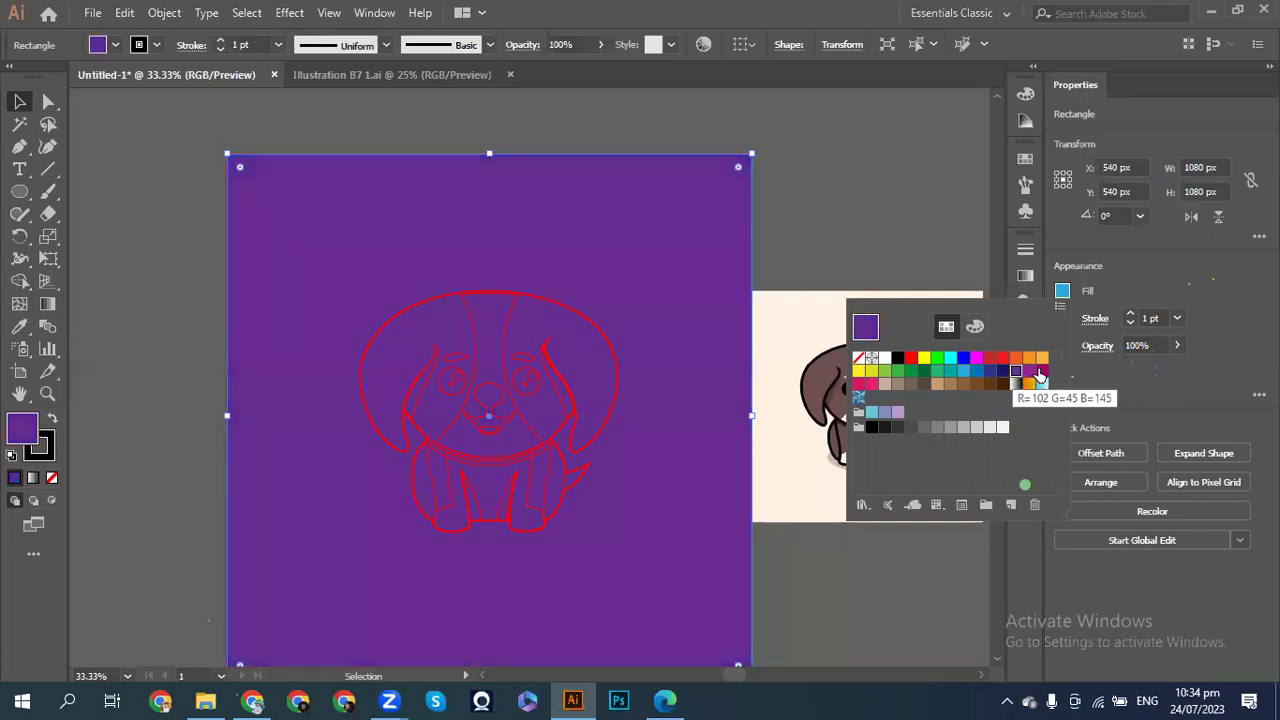
double_click(1030, 374)
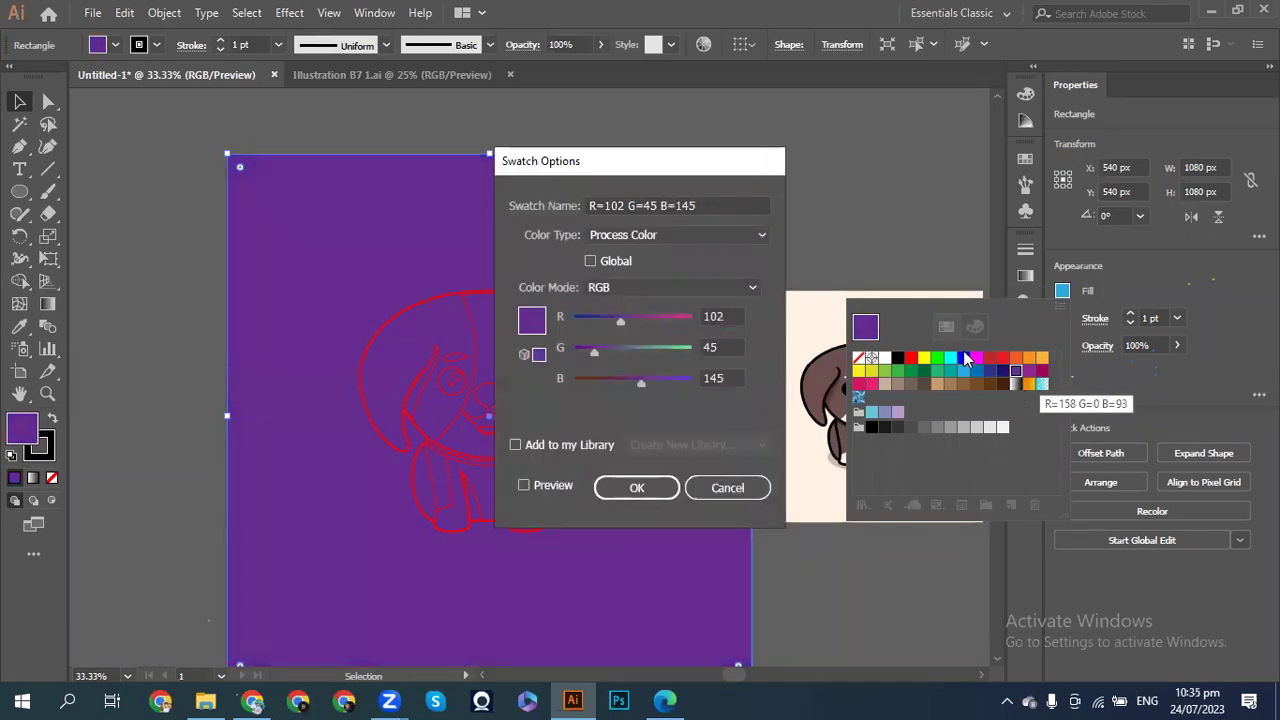
left_click(718, 489)
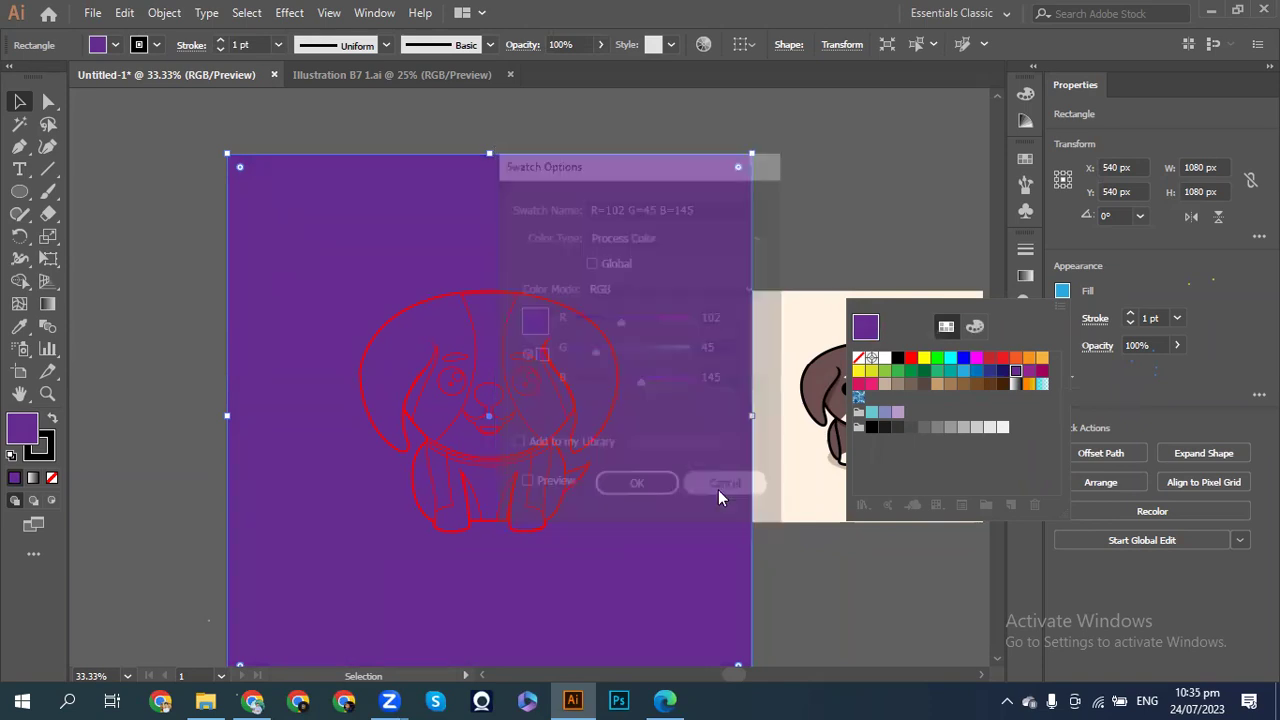
left_click(864, 386)
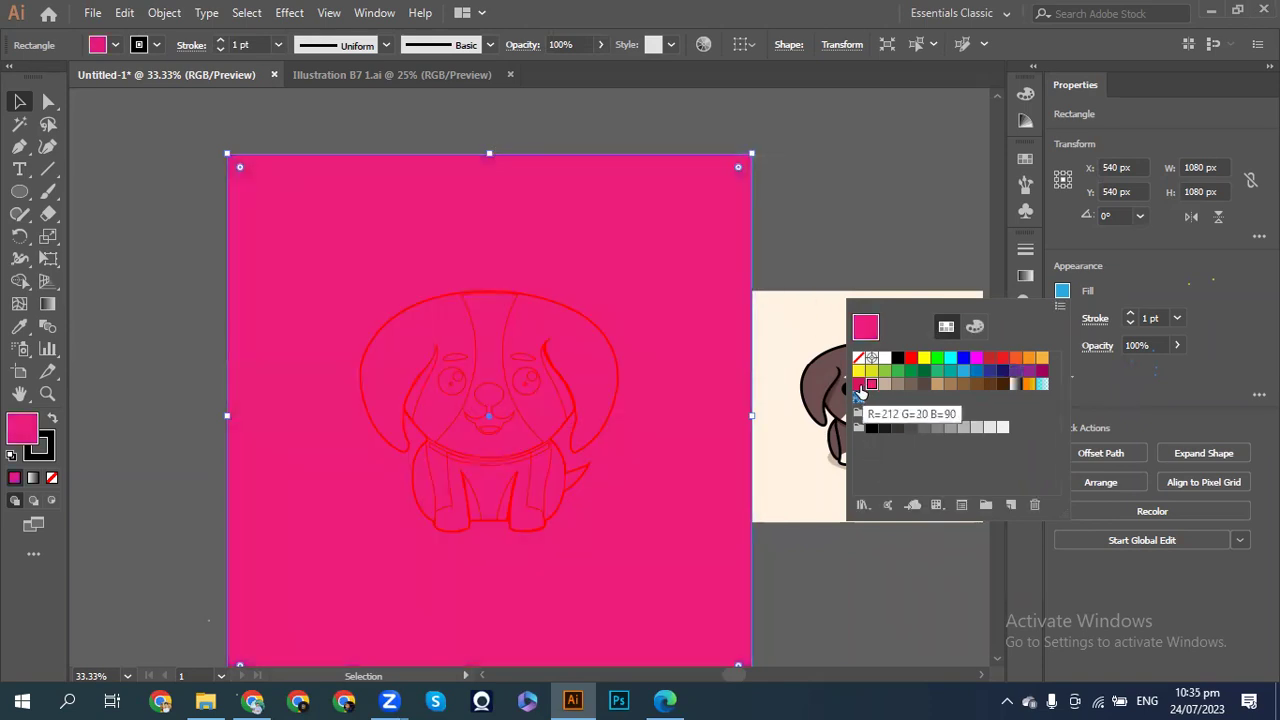
left_click(872, 384)
left_click(884, 384)
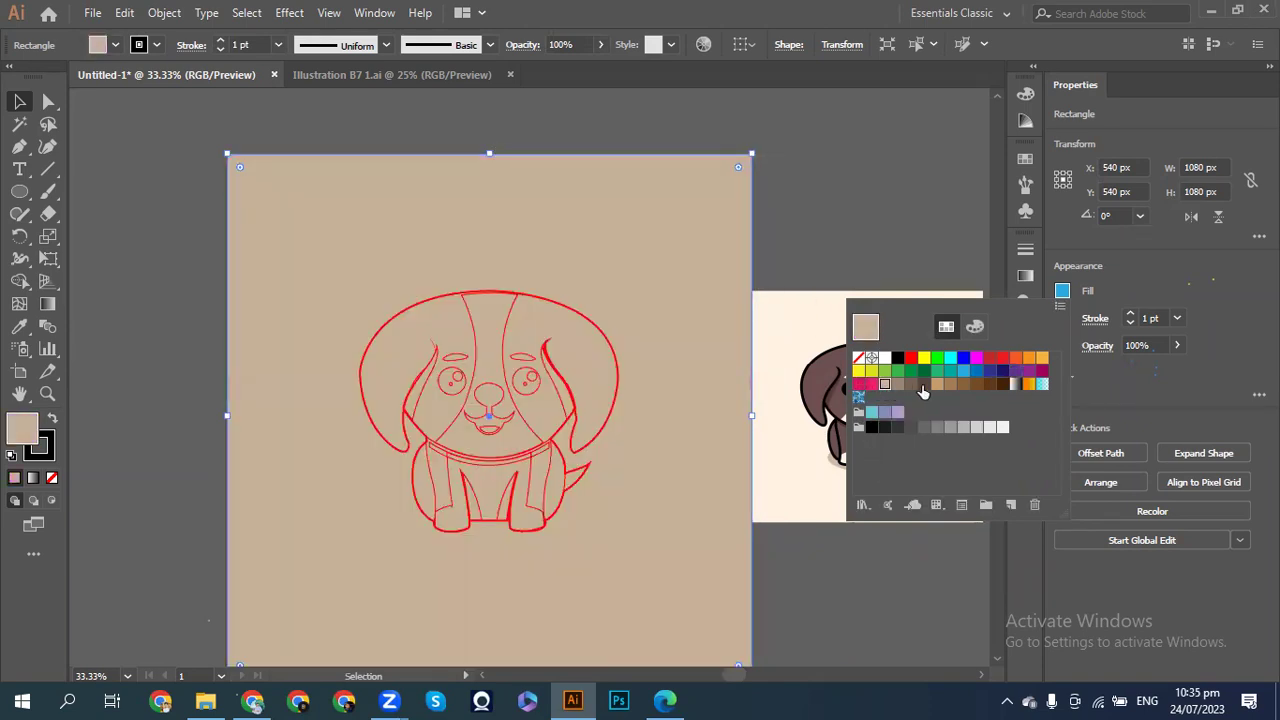
left_click(922, 384)
left_click(951, 384)
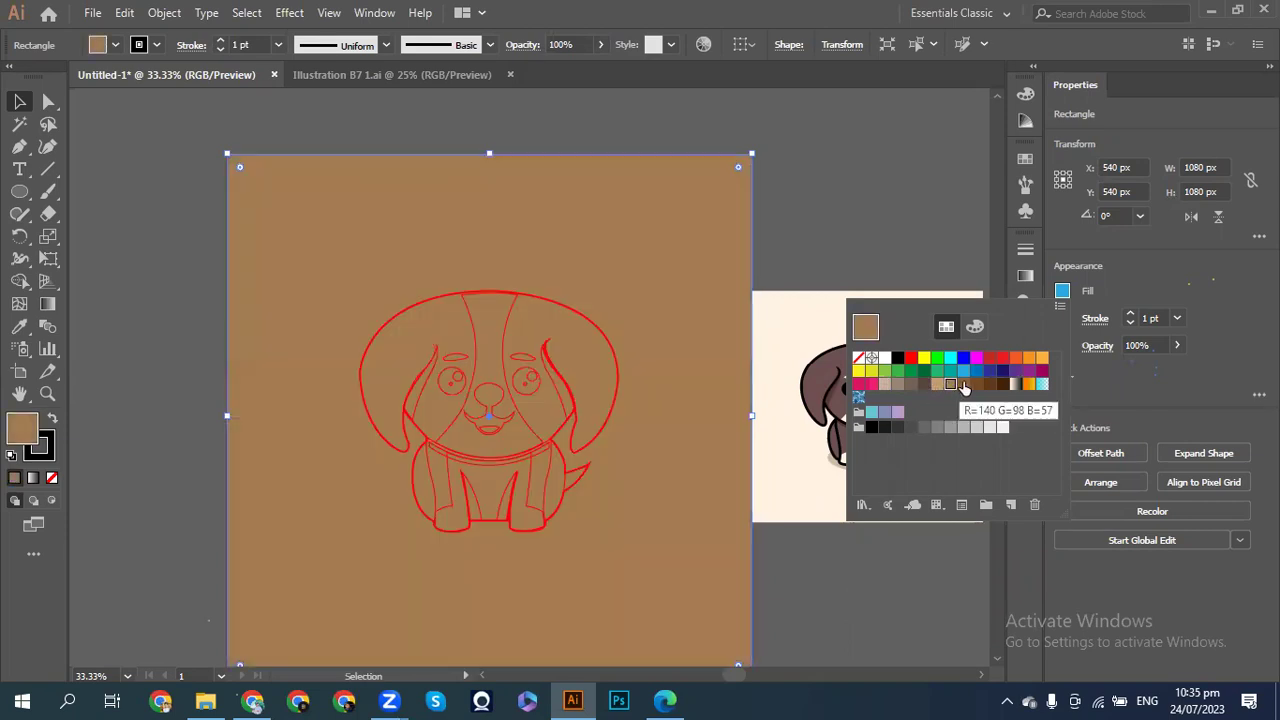
left_click(964, 385)
left_click(976, 428)
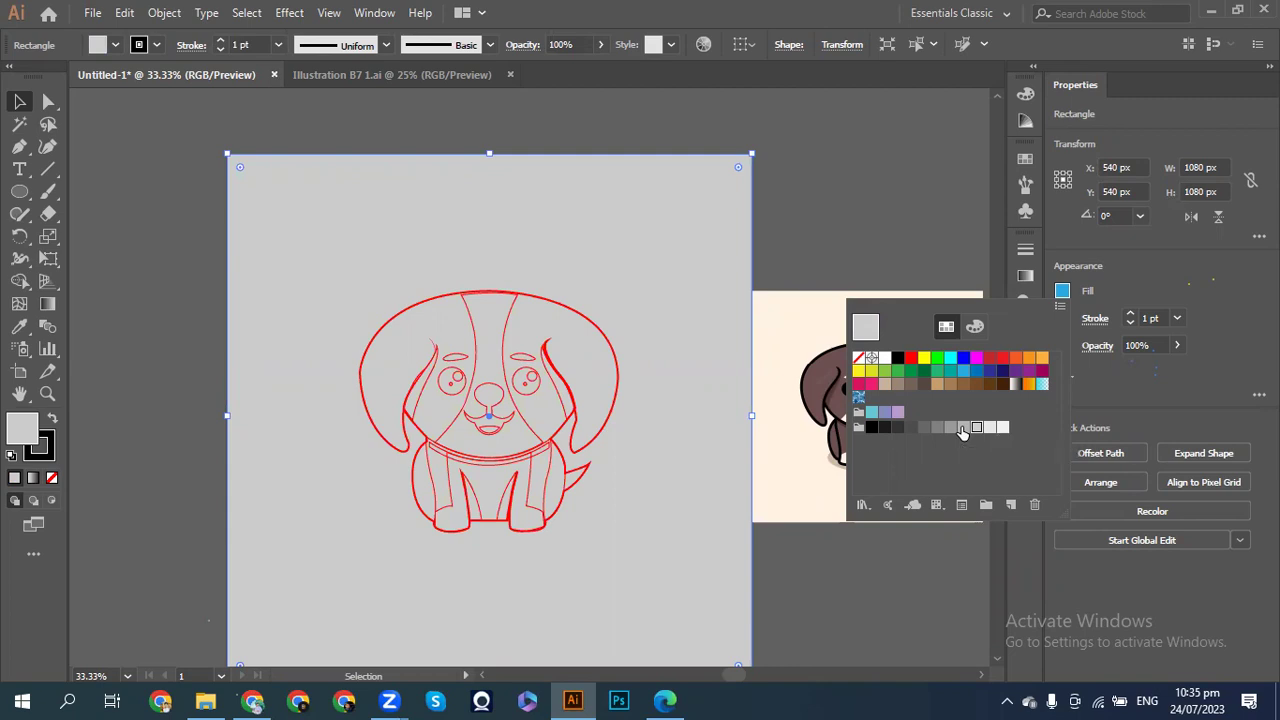
left_click(962, 376)
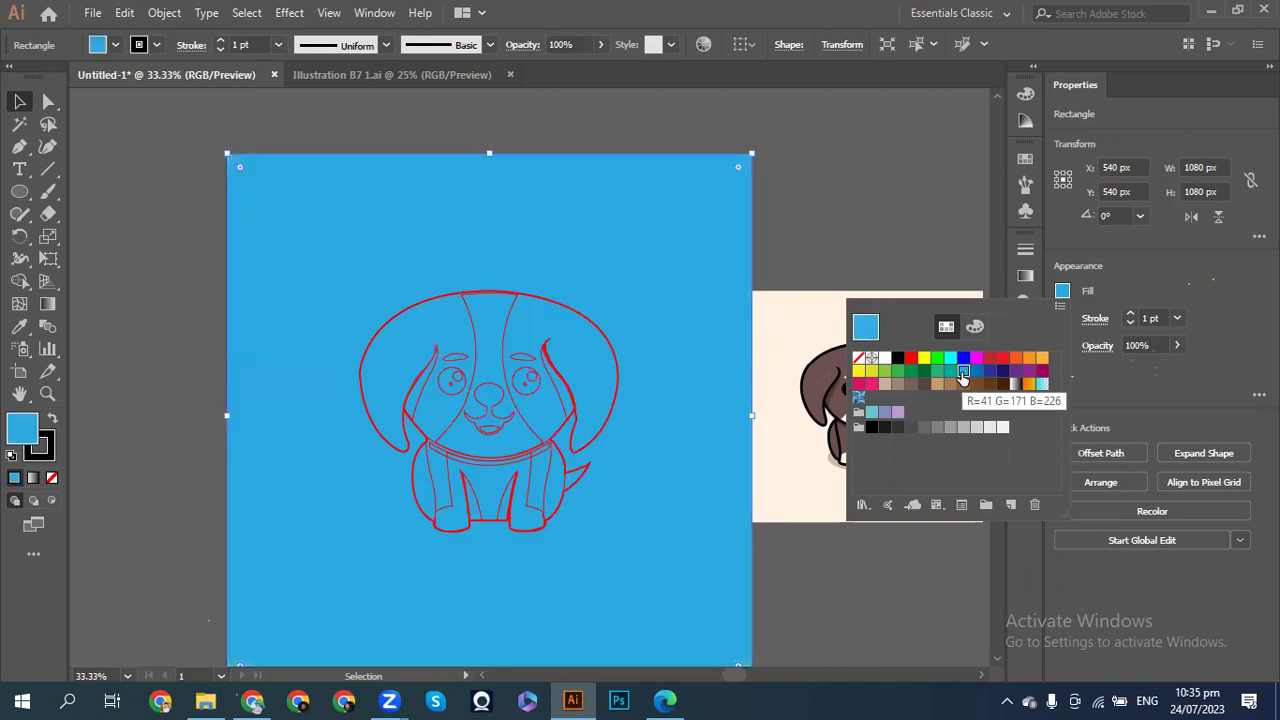
left_click(950, 358)
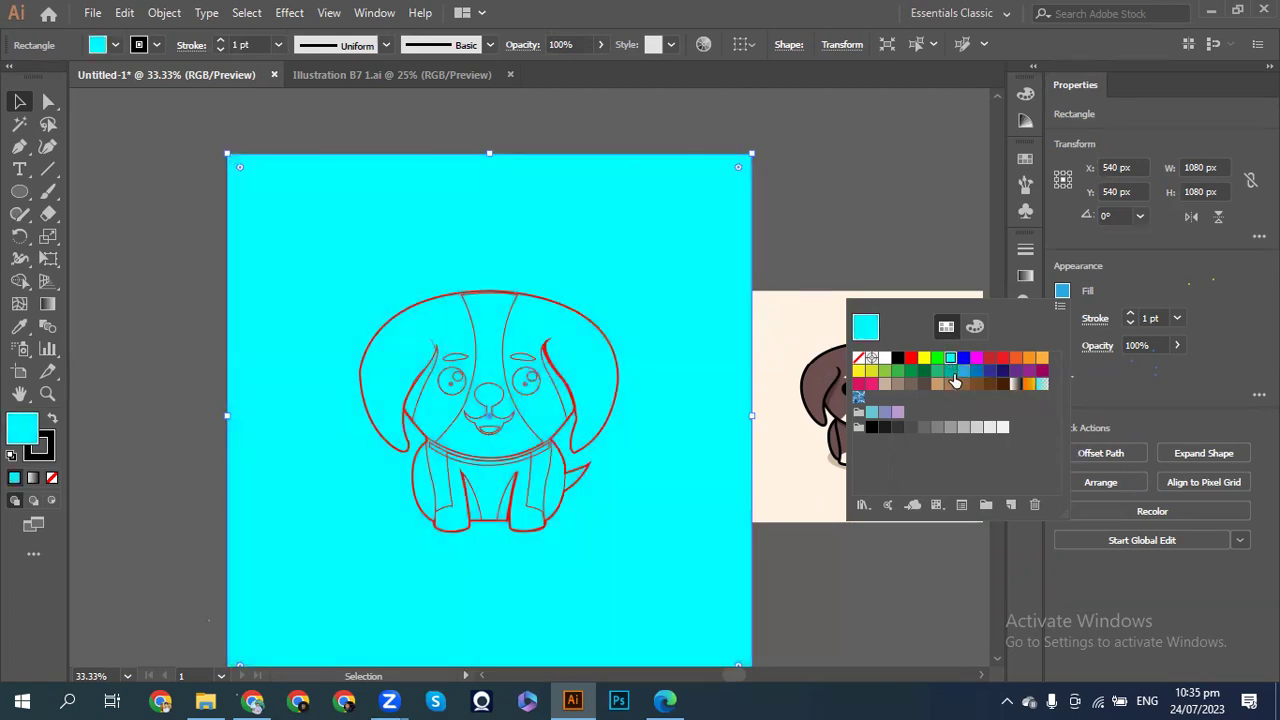
left_click(972, 372)
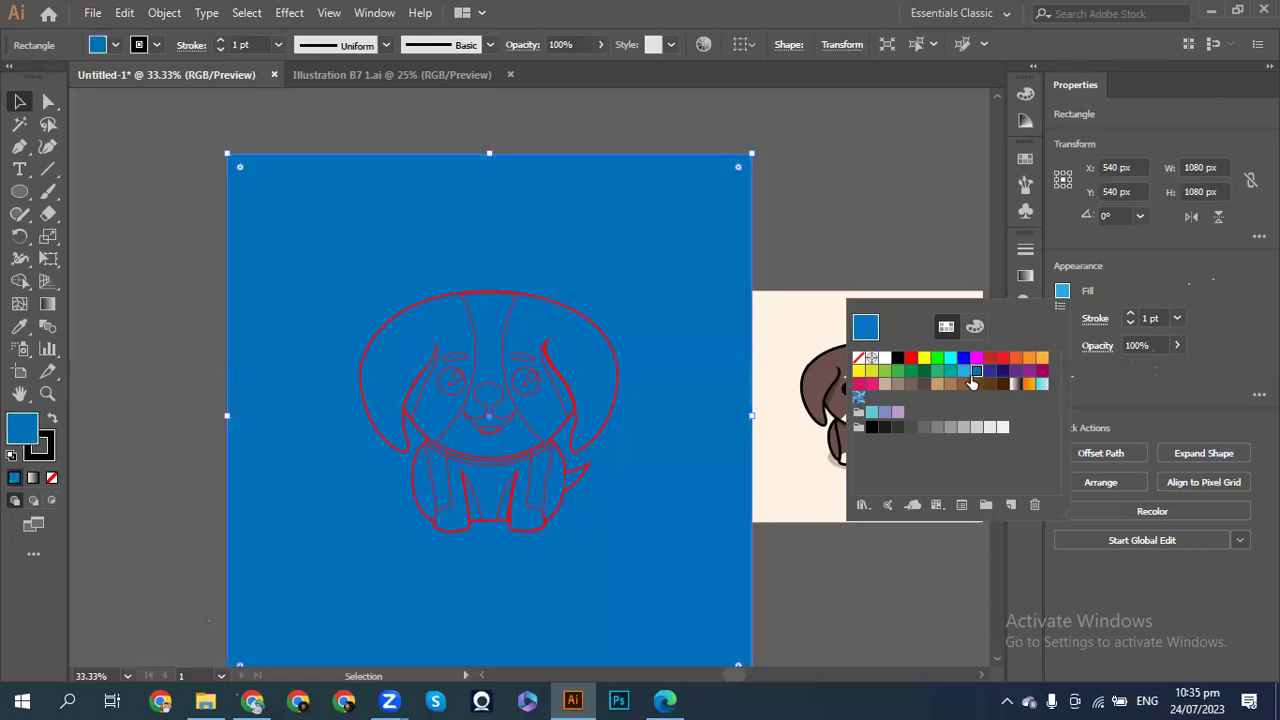
- Fill the background rectangle with the very light grey swatch and clear the selection
left_click(984, 428)
left_click(989, 428)
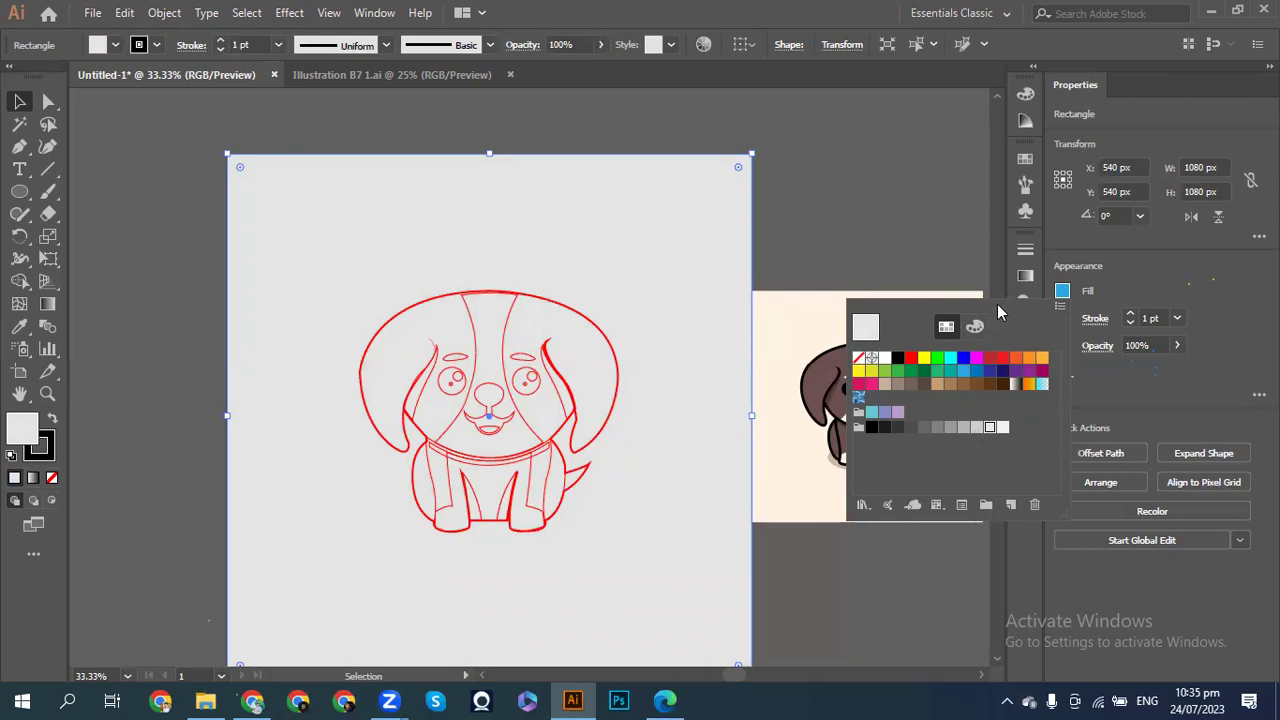
left_click(888, 263)
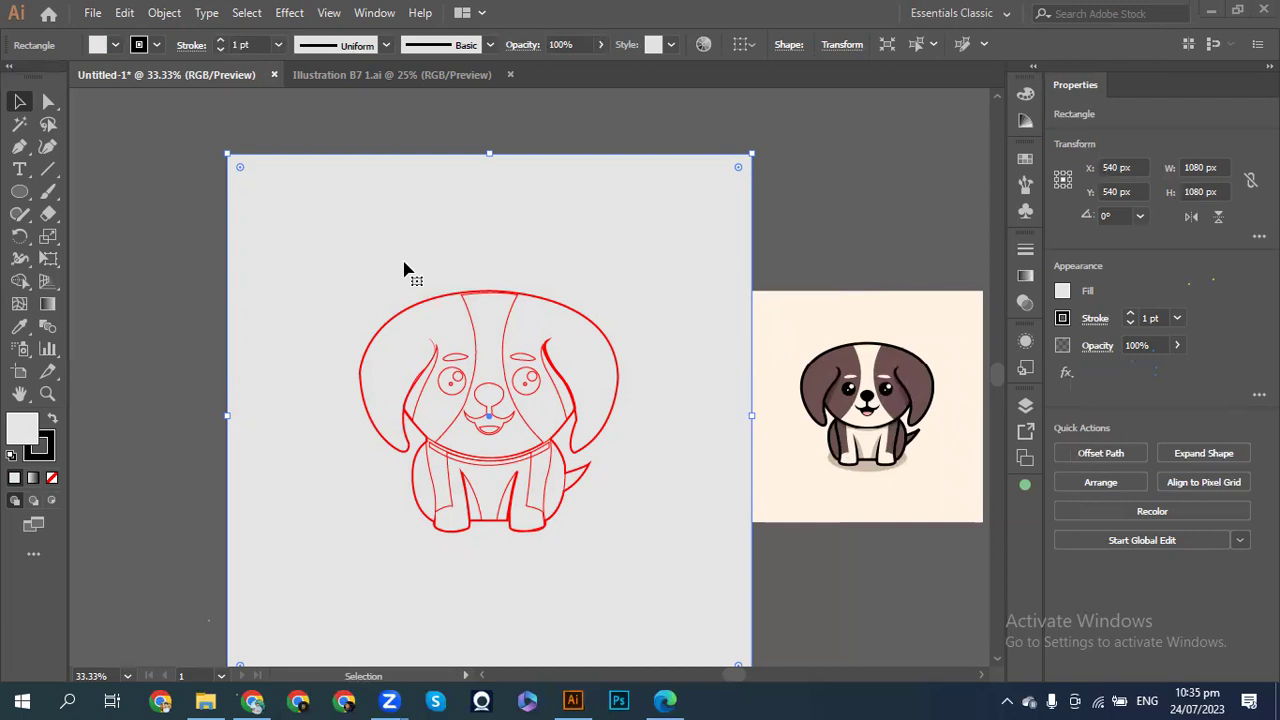
key("a")
key("v")
key("ctrl+shift+a")
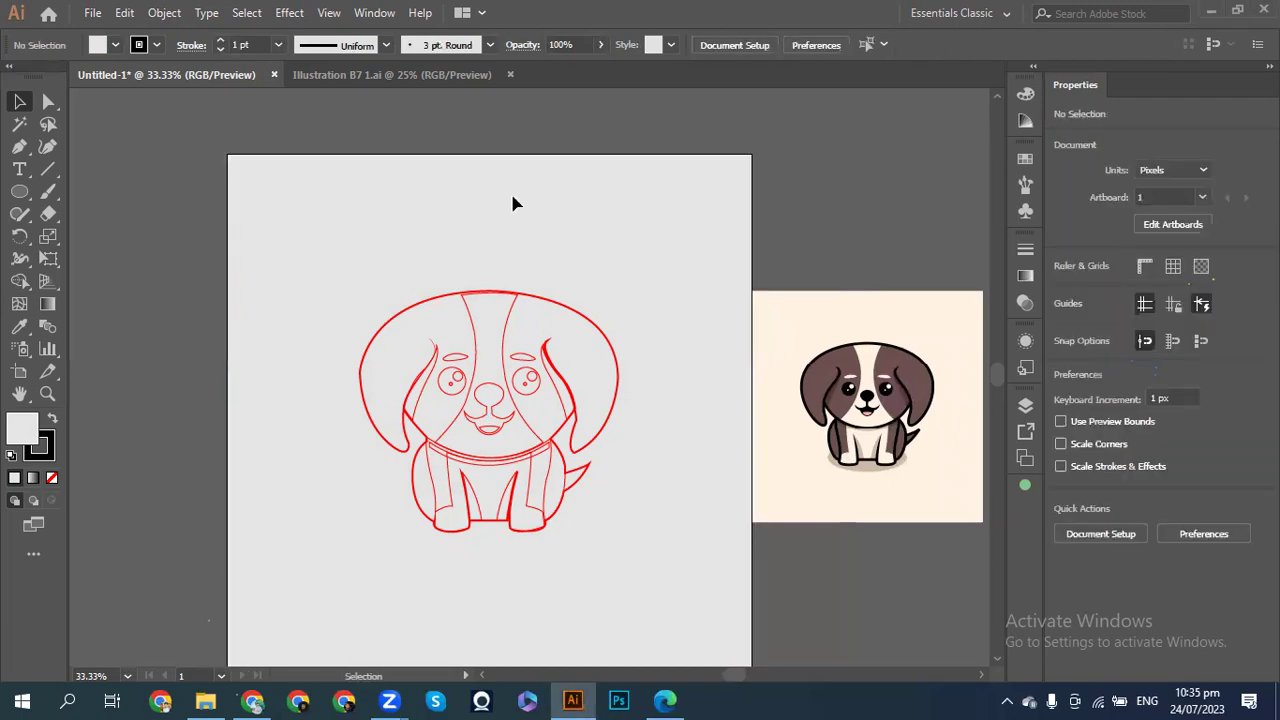
- Select all the red puppy outlines and move them together over the artboard's upper-right corner, to about X 946 px, Y 111 px
mouse_move(376, 274)
left_mouse_down()
mouse_move(619, 494)
mouse_move(638, 575)
left_mouse_up()
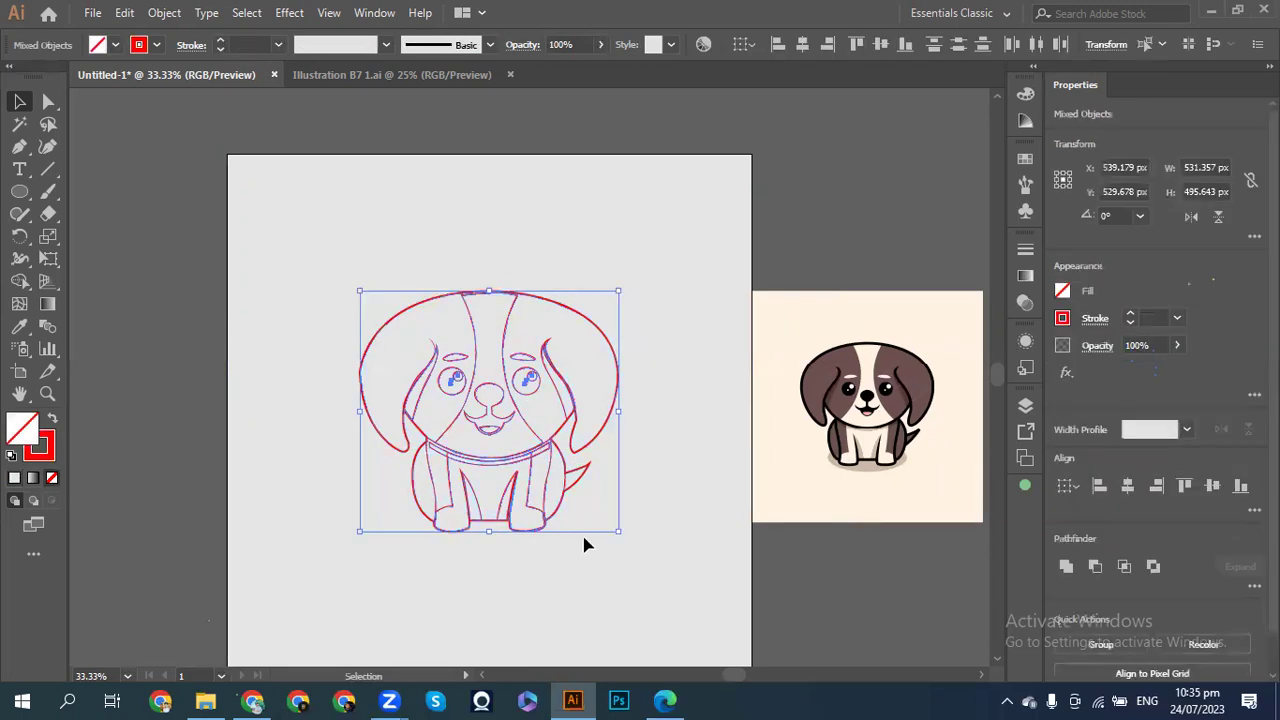
mouse_move(518, 461)
left_mouse_down()
mouse_move(616, 366)
mouse_move(766, 266)
mouse_move(716, 260)
left_mouse_up()
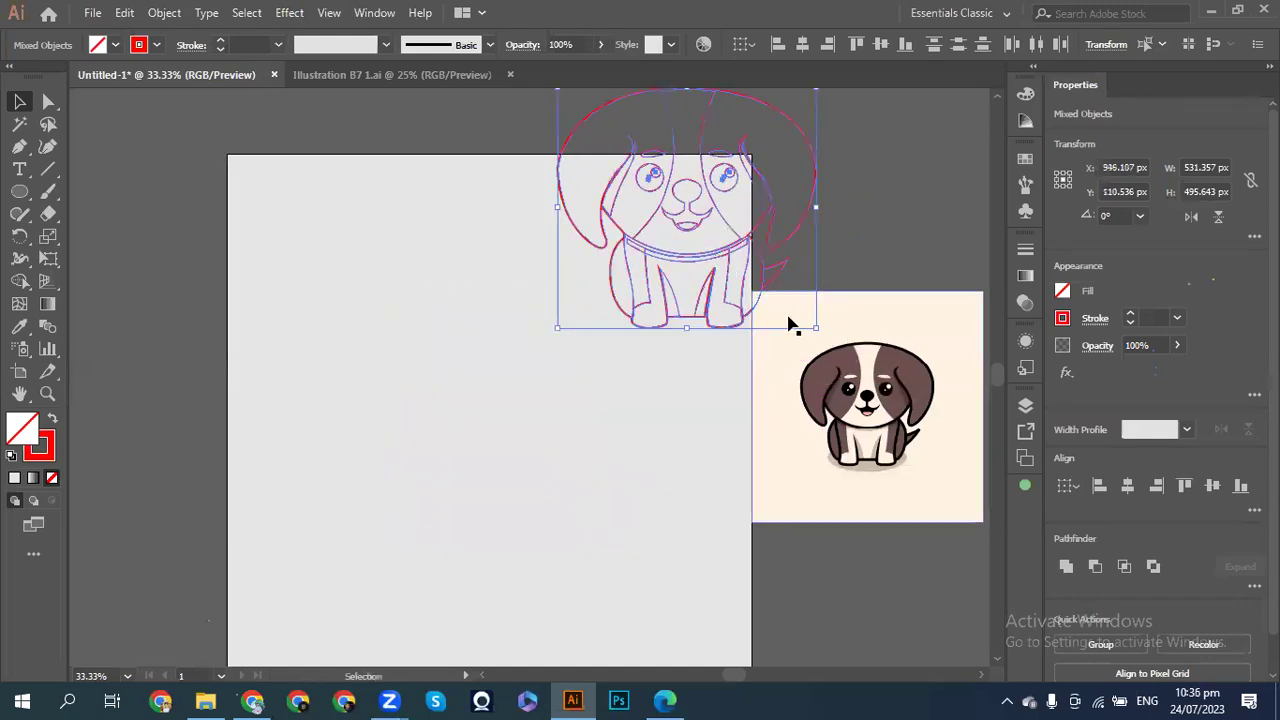
- Undo the last move and place a scaled-down copy of the puppy outlines, about 205 × 191 px, at the artboard's upper-right corner
key("ctrl+z")
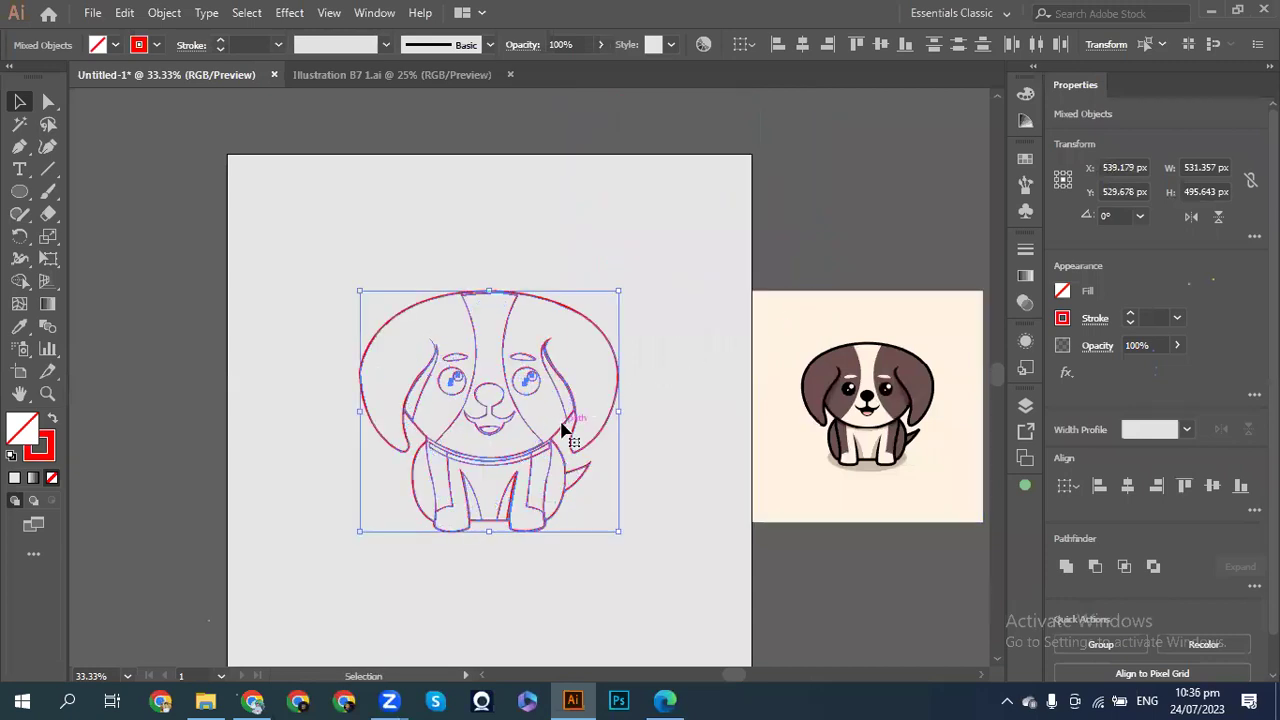
mouse_move(565, 428)
left_mouse_down()
mouse_move(614, 322)
mouse_move(771, 207)
left_mouse_up()
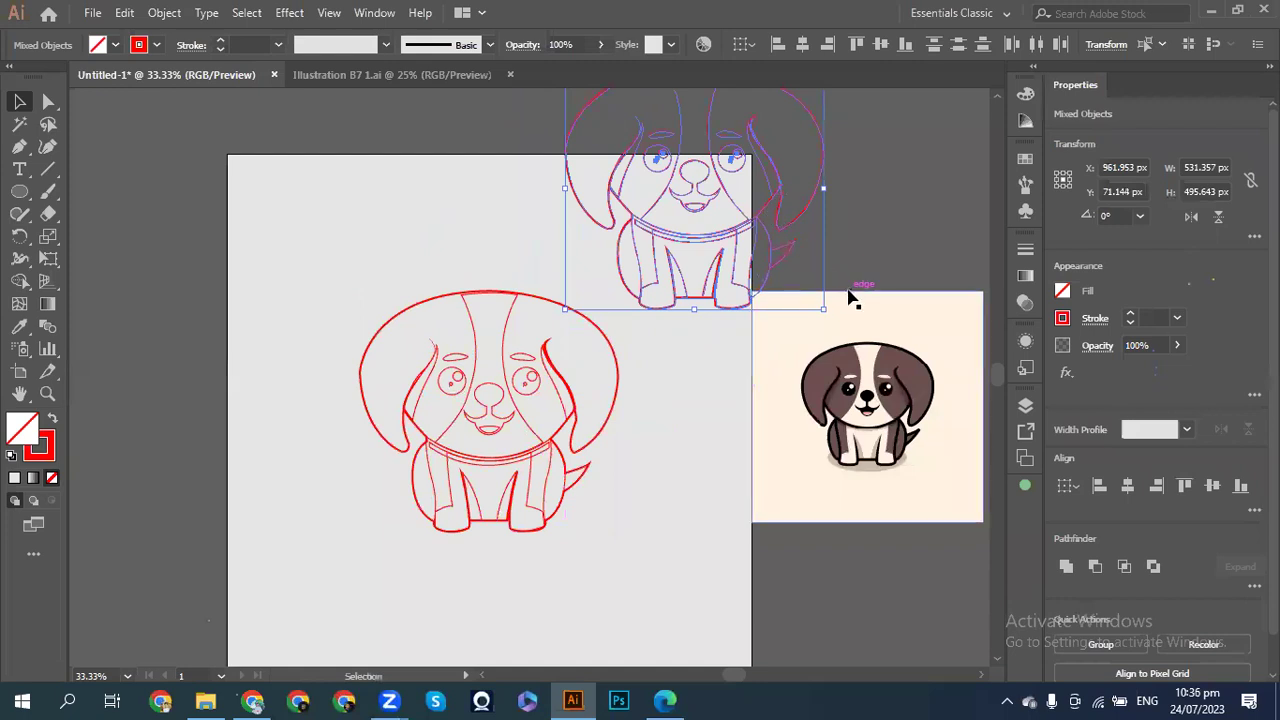
left_click_drag(823, 308, 750, 234)
- Nudge the small puppy copy down 60 px inside the artboard's corner, group it and clear the selection
key("shift+Down")
key("shift+Down")
key("shift+Down")
key("shift+Down")
key("shift+Down")
key("shift+Down")
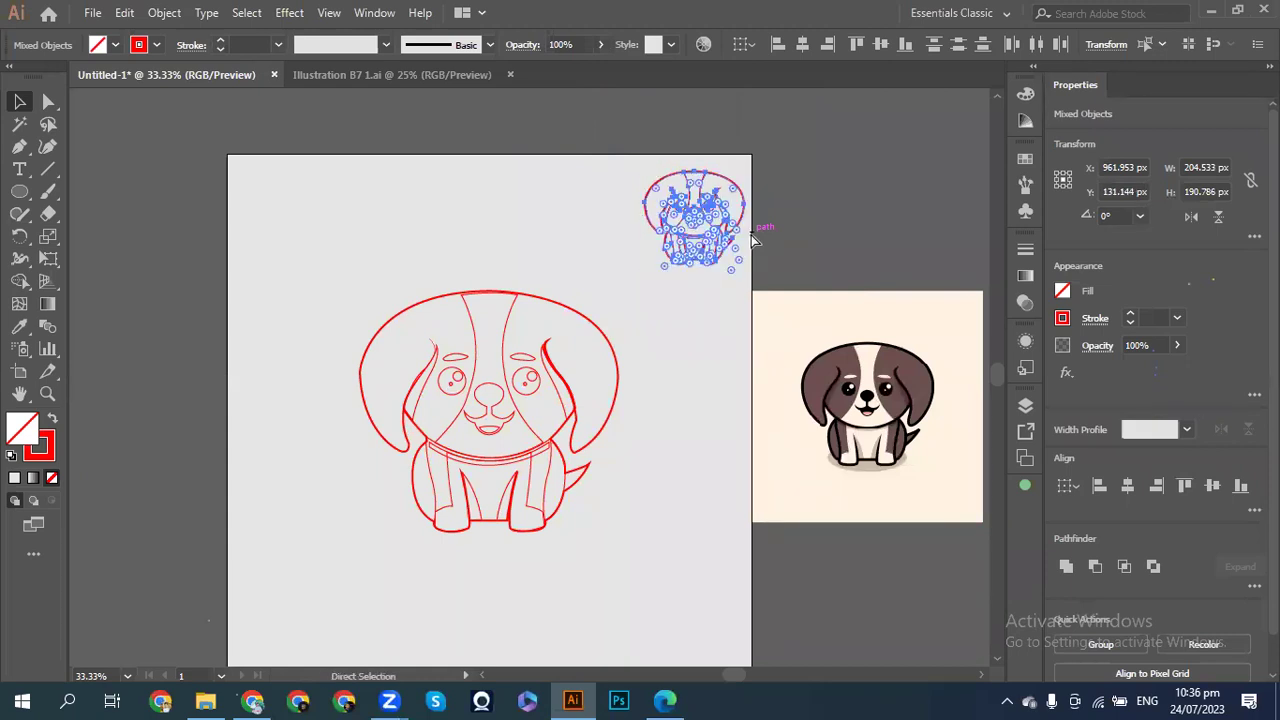
left_click(756, 240)
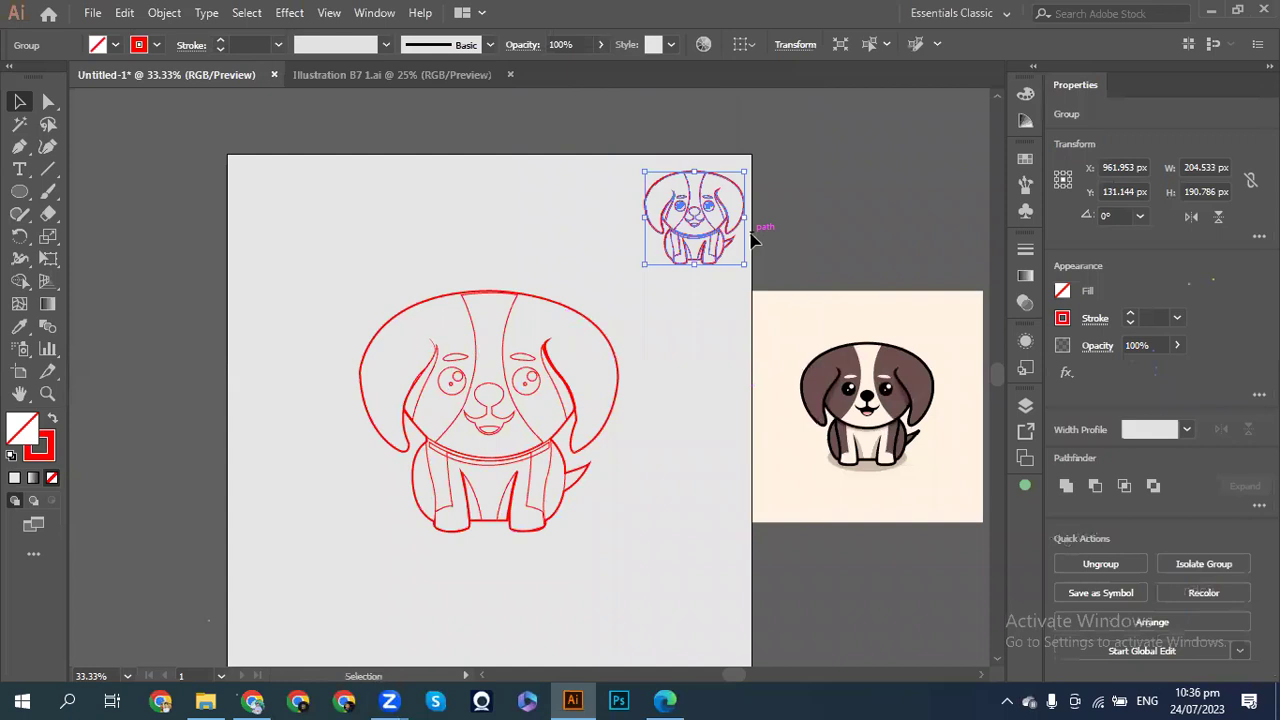
left_click(557, 238)
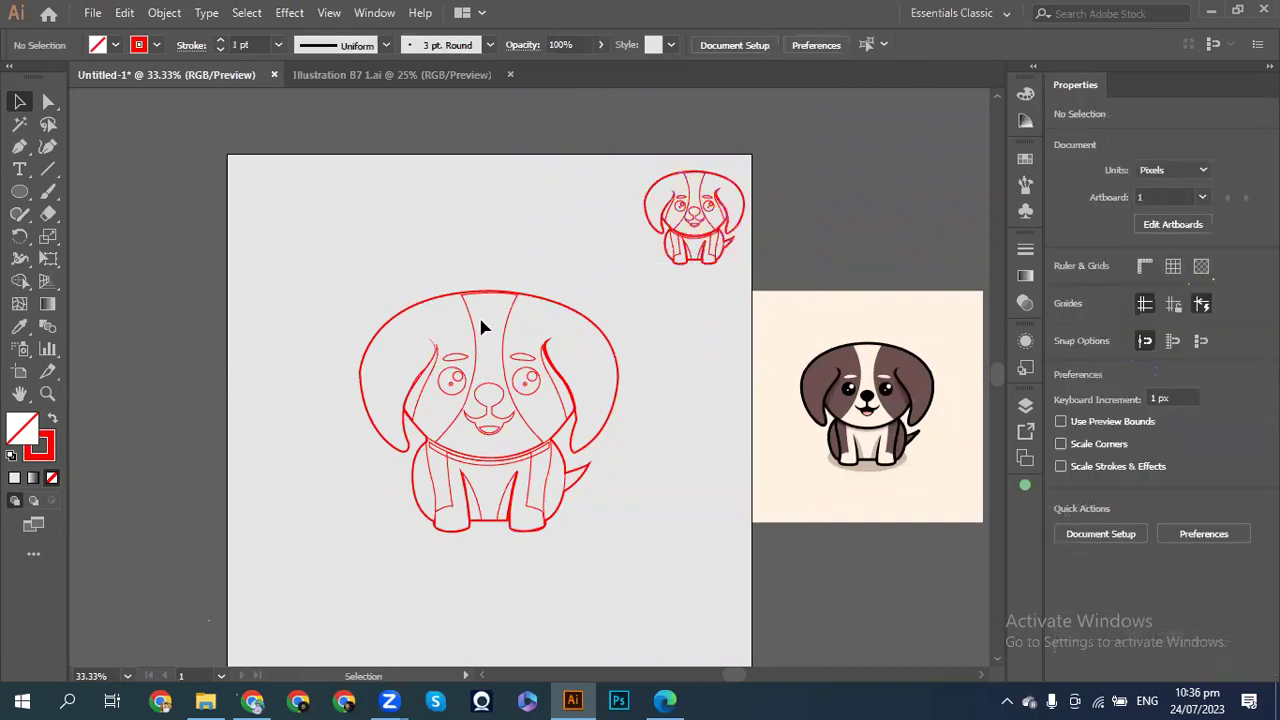
- Fill the large puppy's outer silhouette group with the dark brown sampled from the reference's ear, without a stroke
key("a")
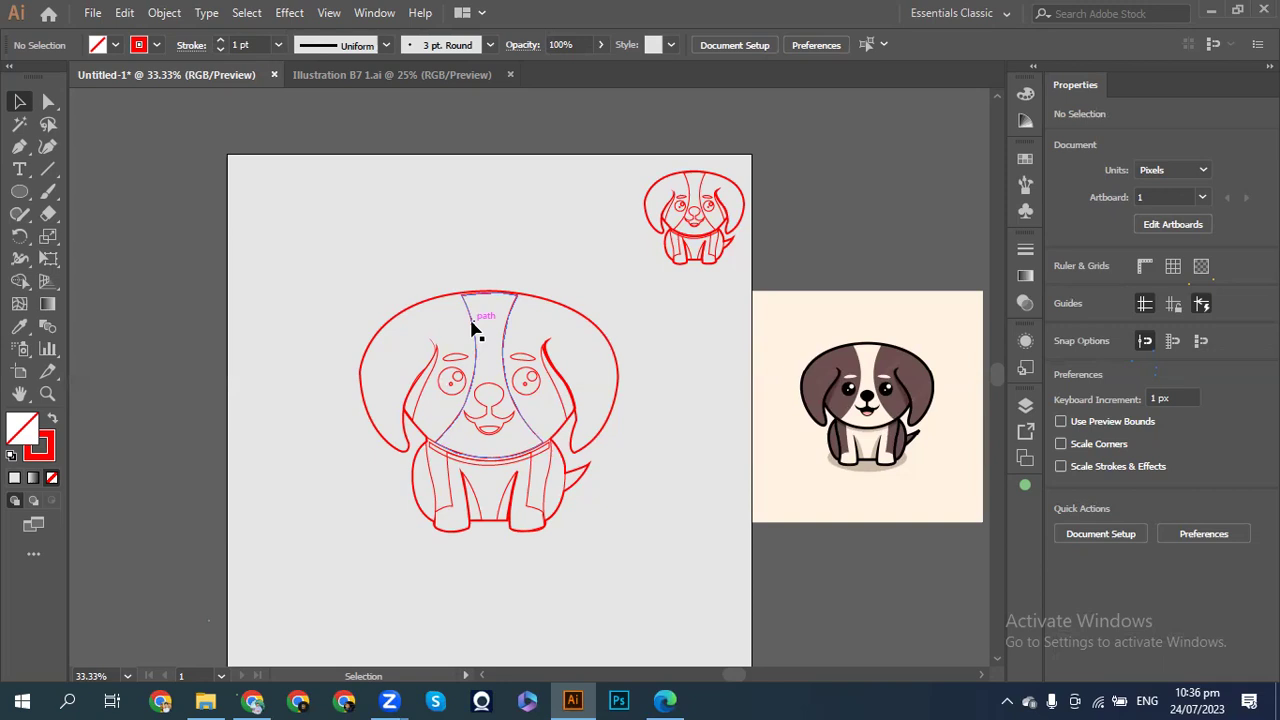
left_click(597, 335)
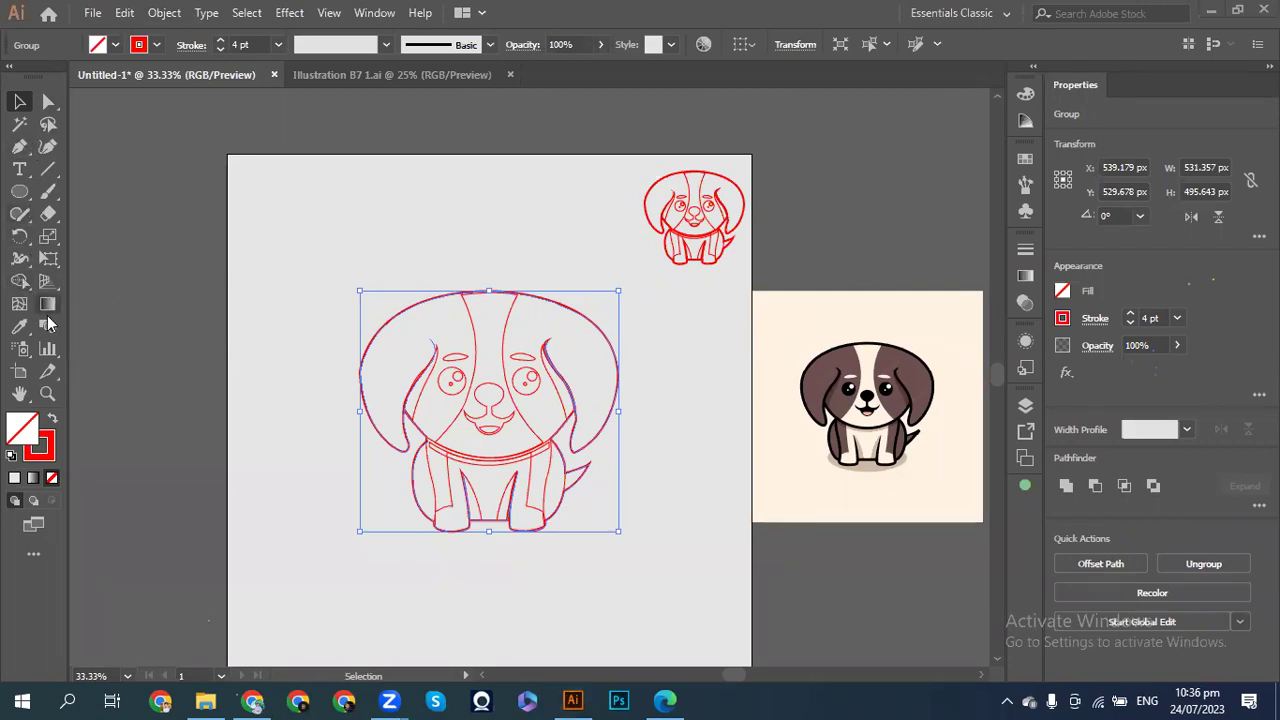
left_click(19, 326)
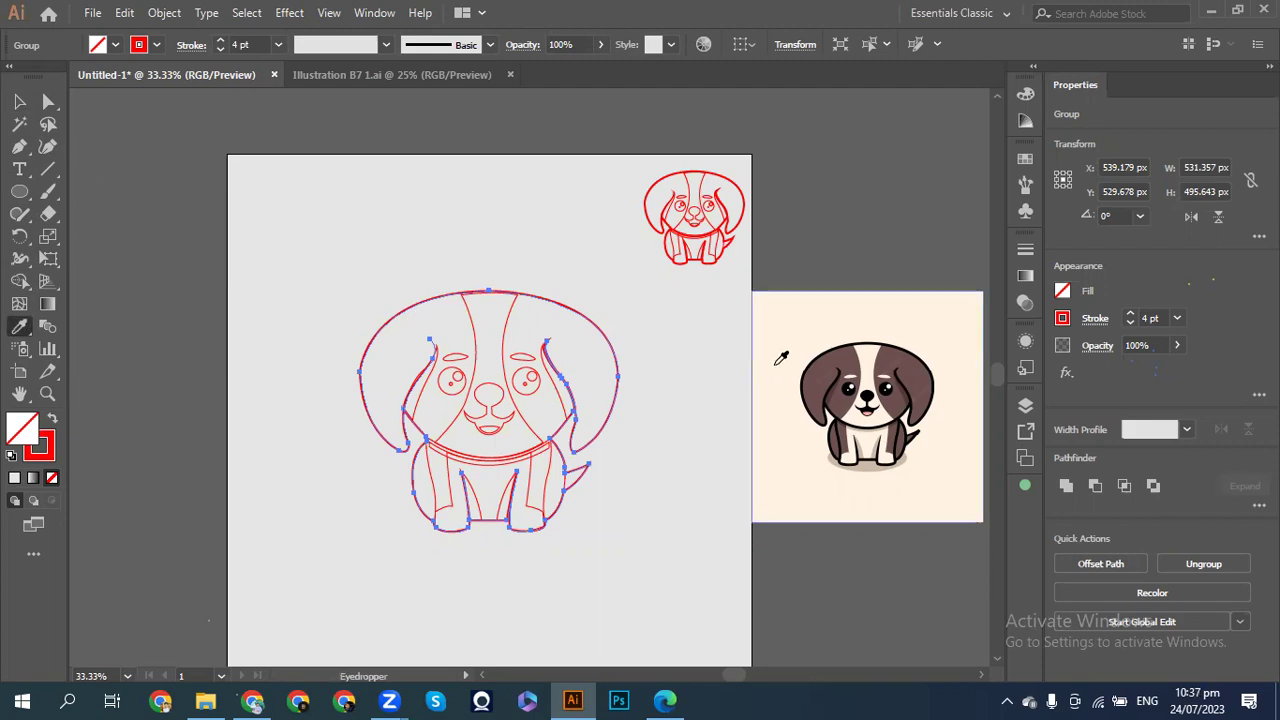
left_click(826, 367)
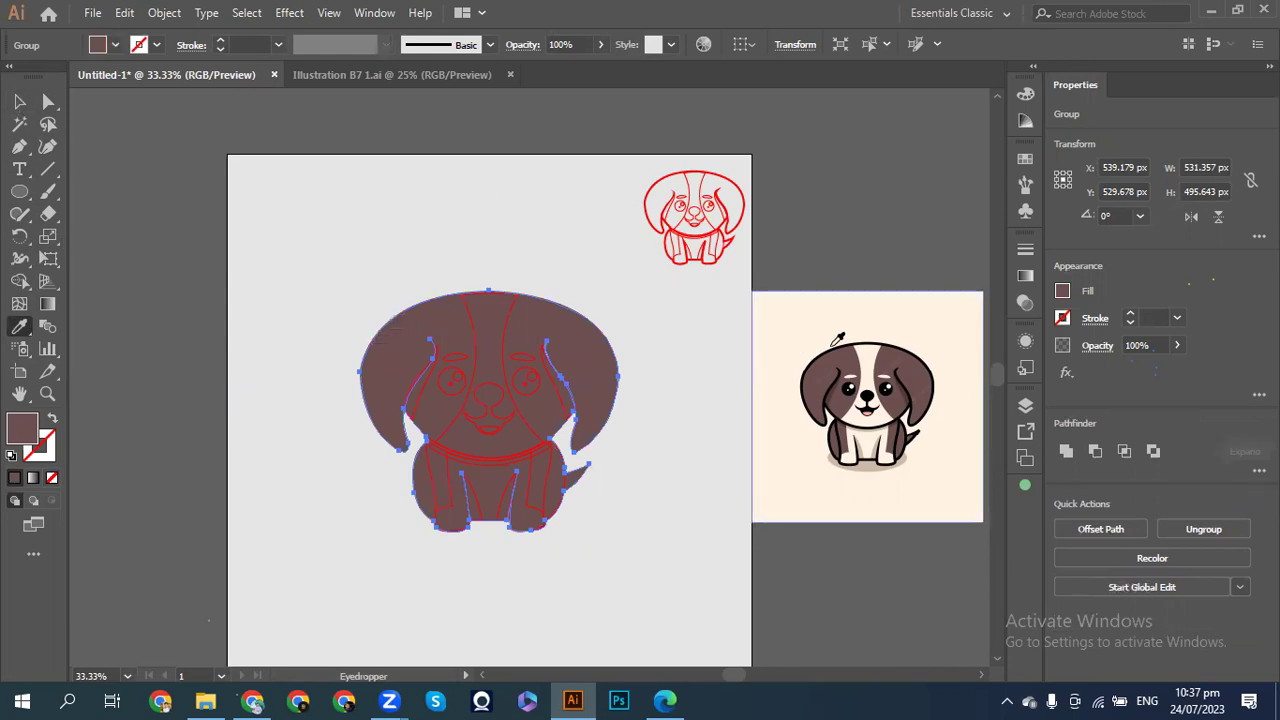
left_click(18, 102)
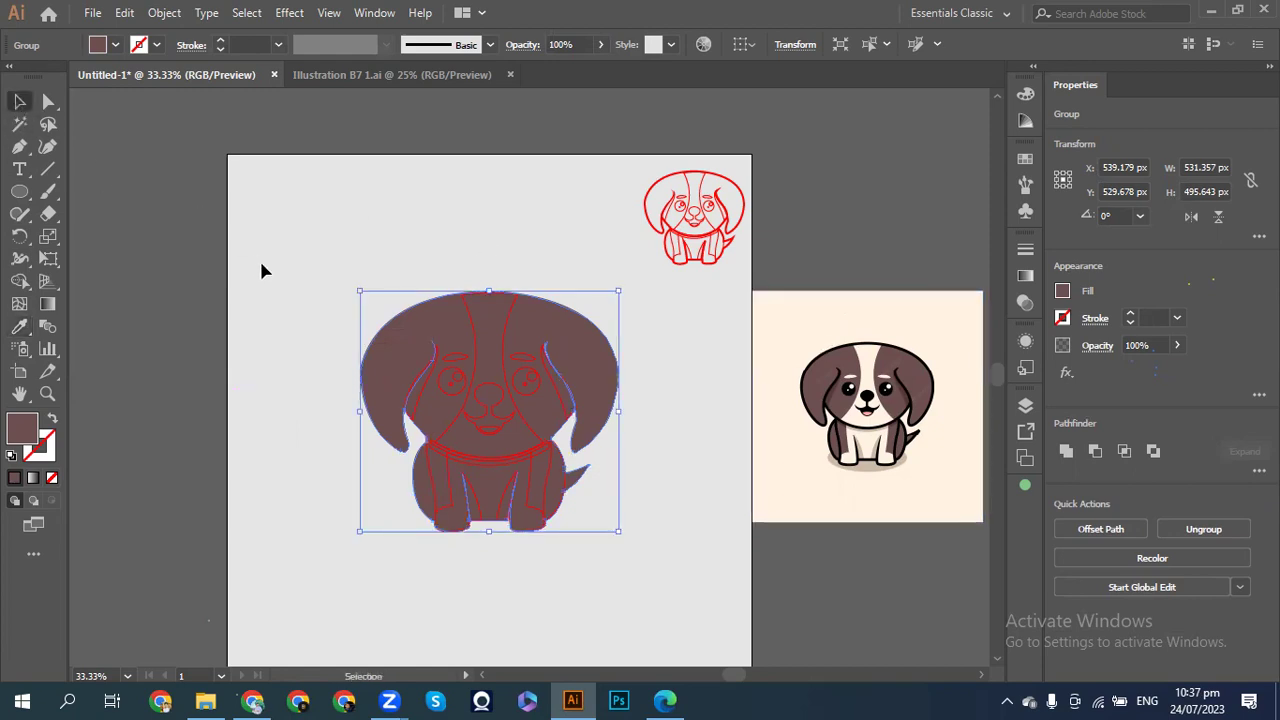
key("ctrl+z")
key("ctrl+shift+z")
left_click(118, 137)
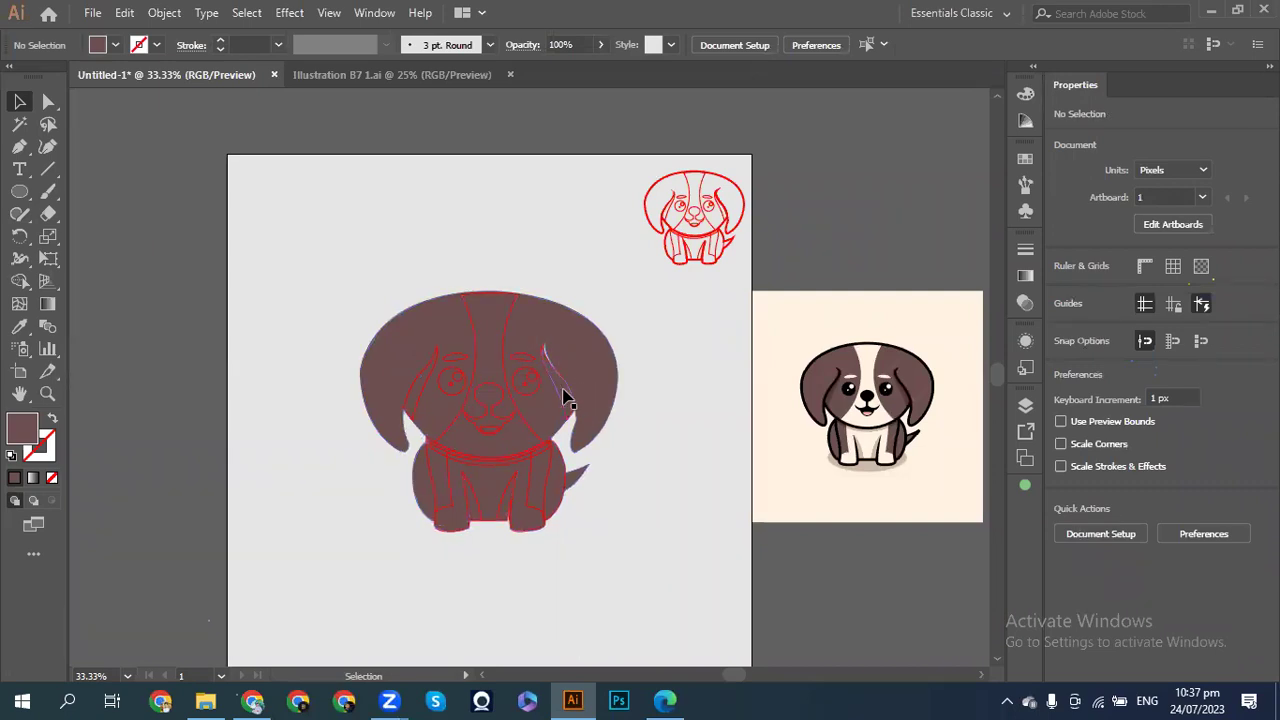
- Fill the central face blaze and muzzle shape with the cream sampled from the reference's forehead stripe
left_click(507, 330)
left_click(21, 328)
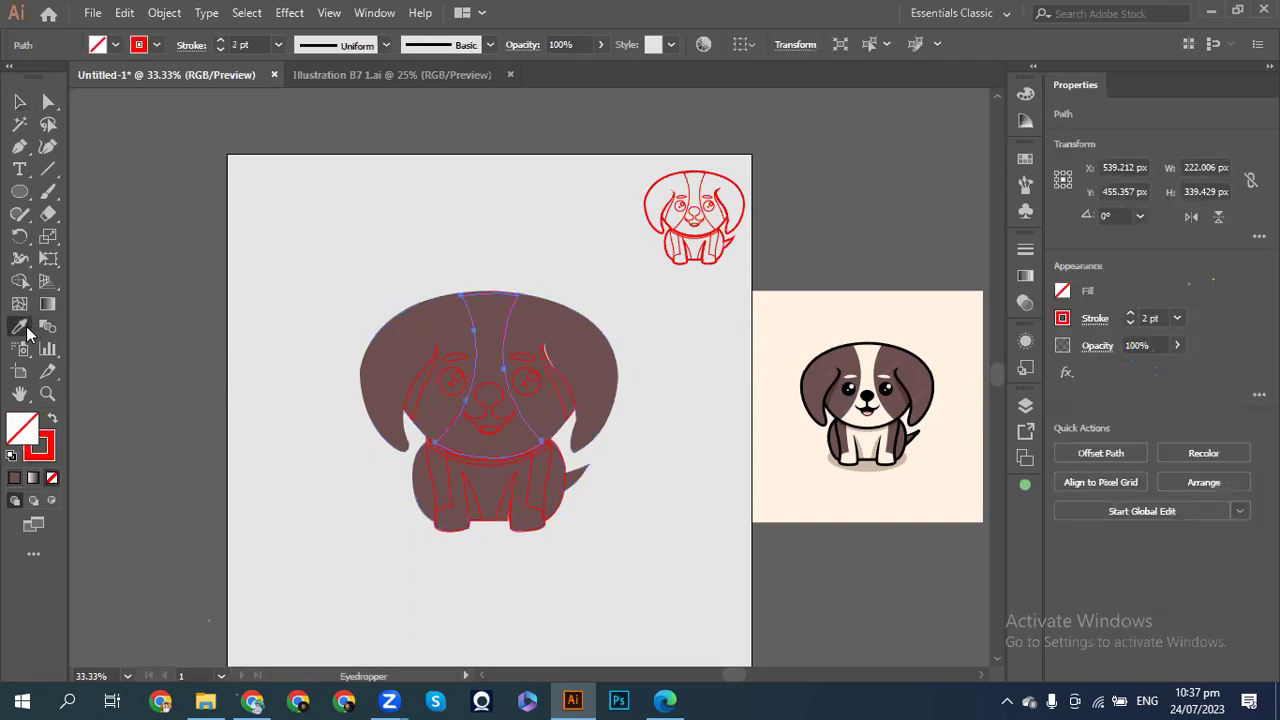
left_click(866, 361)
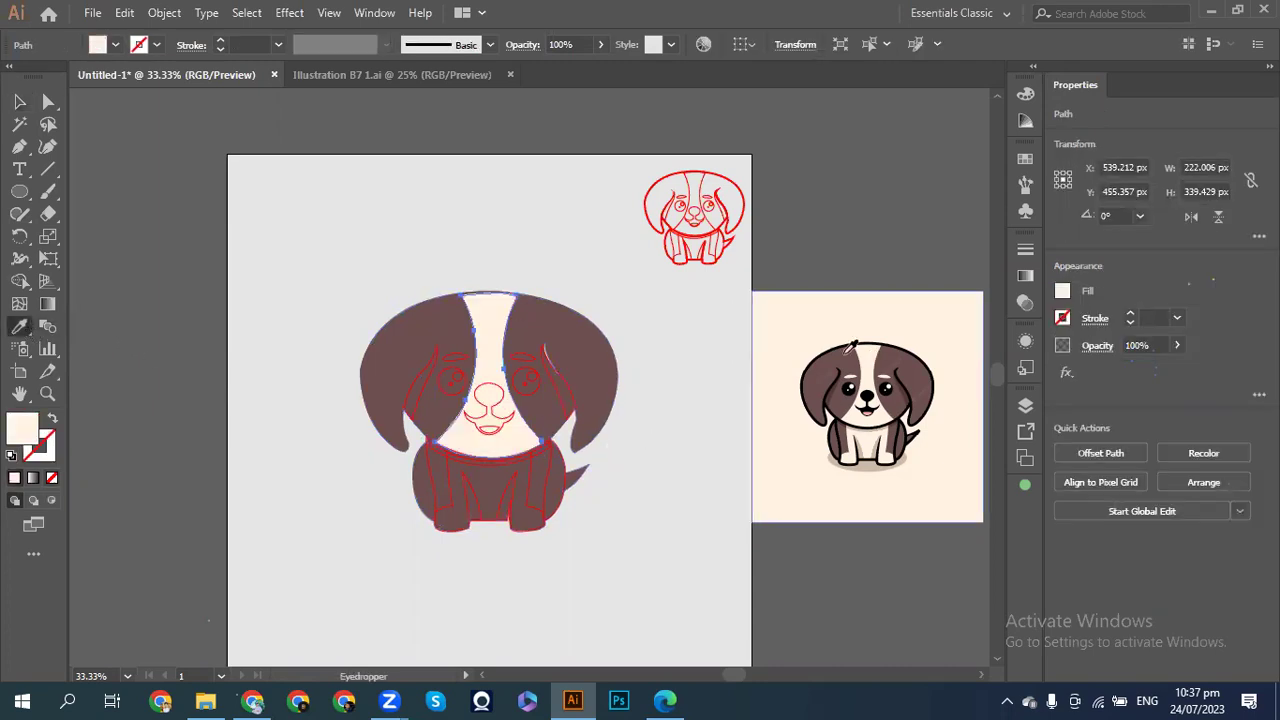
left_click(18, 104)
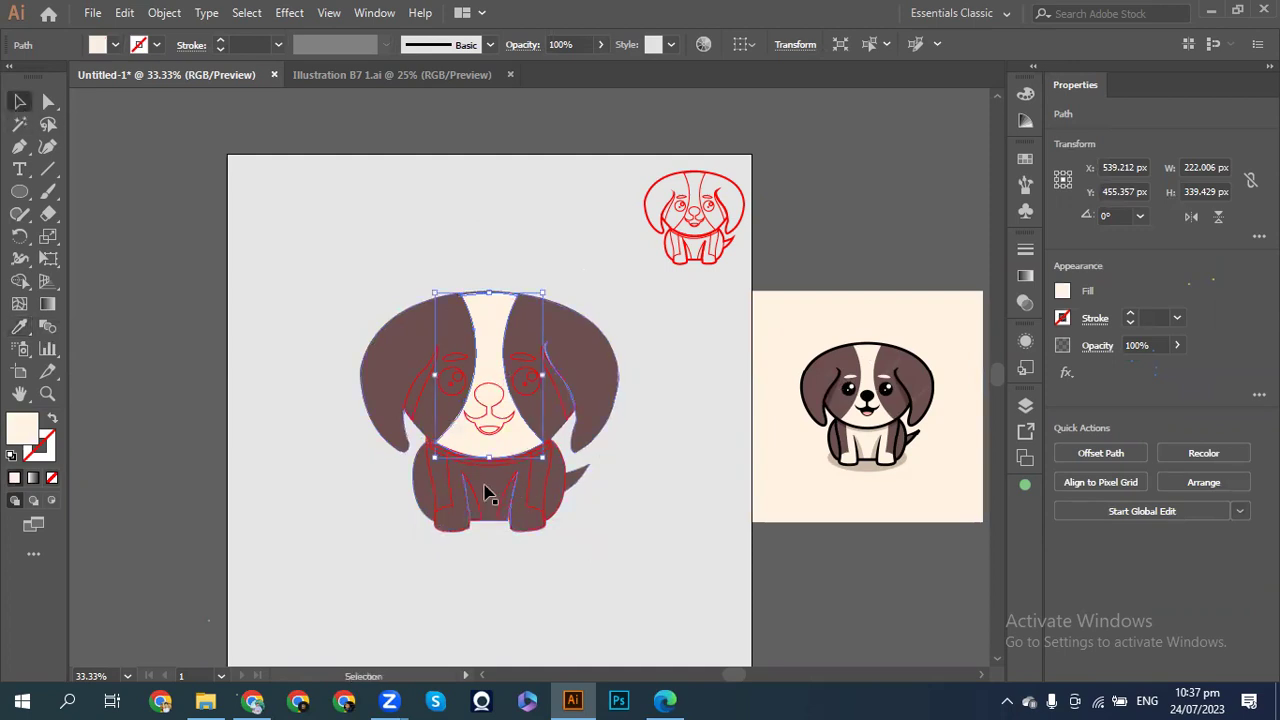
- Fill the chest, front legs and paws shape with the cream sampled from the reference's chest
left_click(450, 490)
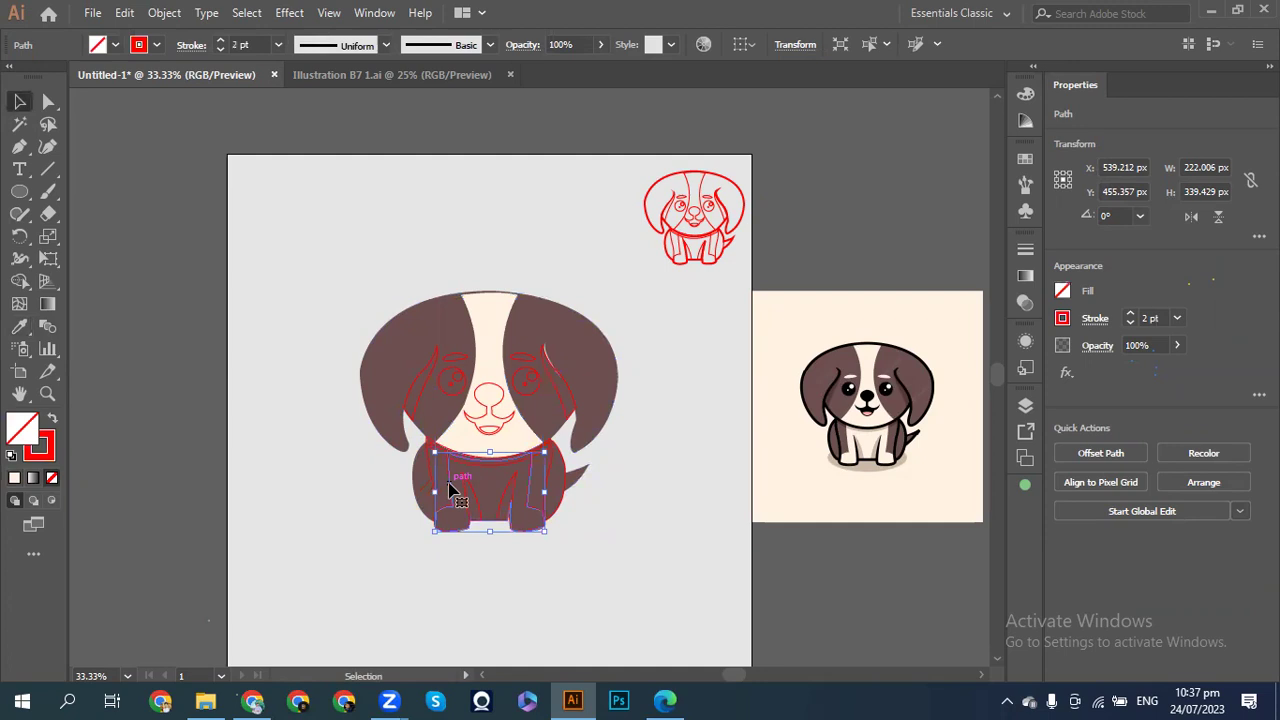
left_click(20, 328)
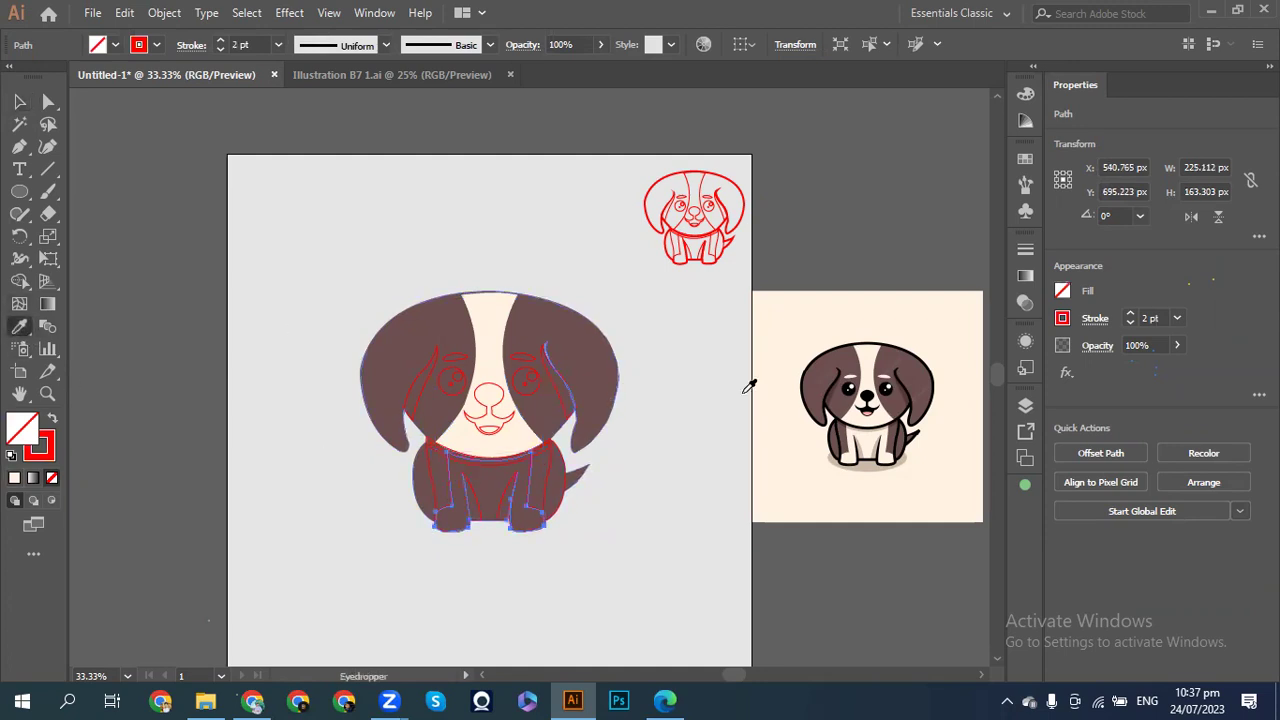
left_click(875, 431)
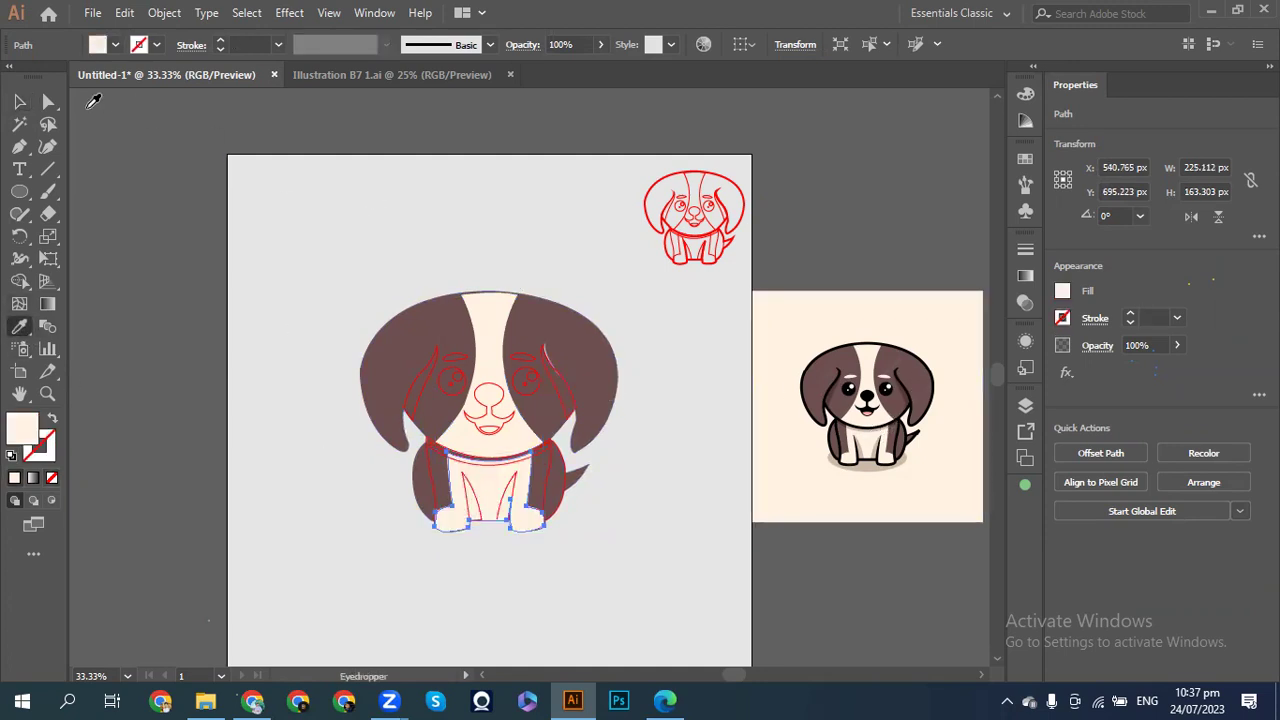
left_click(20, 101)
left_click(164, 172)
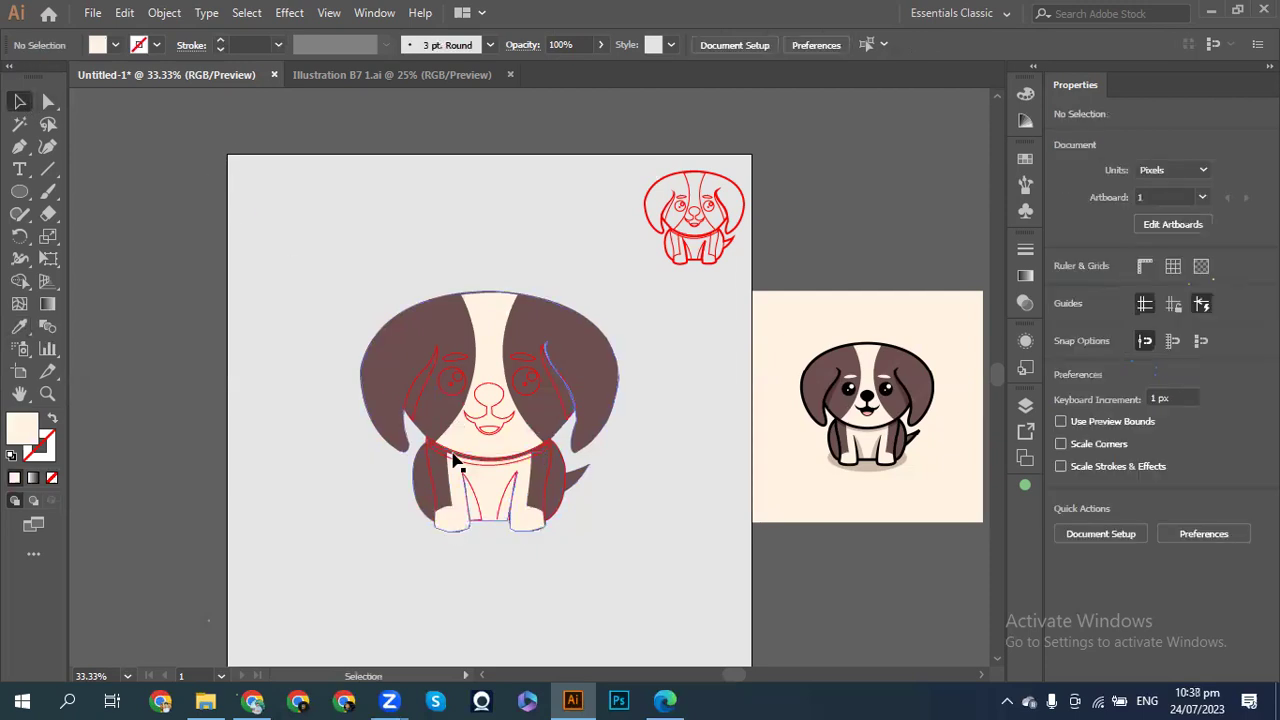
- Fill the two shading shapes between the front legs with the beige shadow colour sampled from the reference
left_click(472, 505)
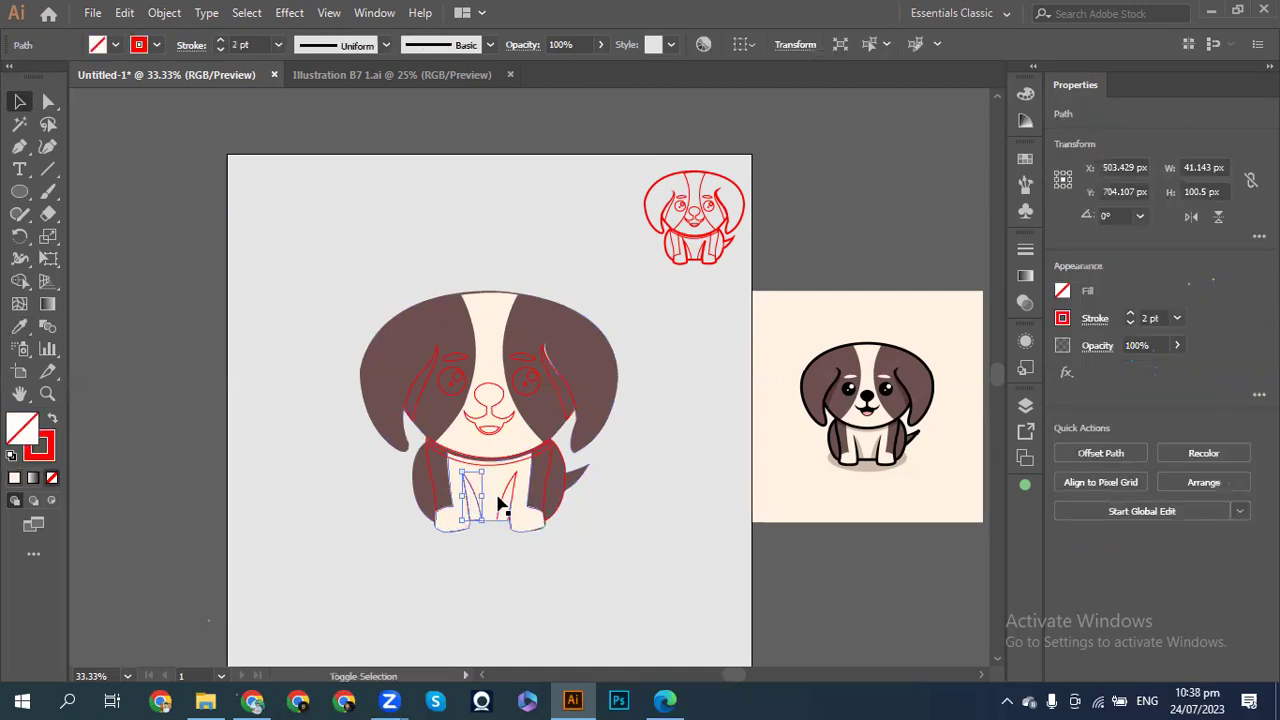
left_click(503, 505, "shift")
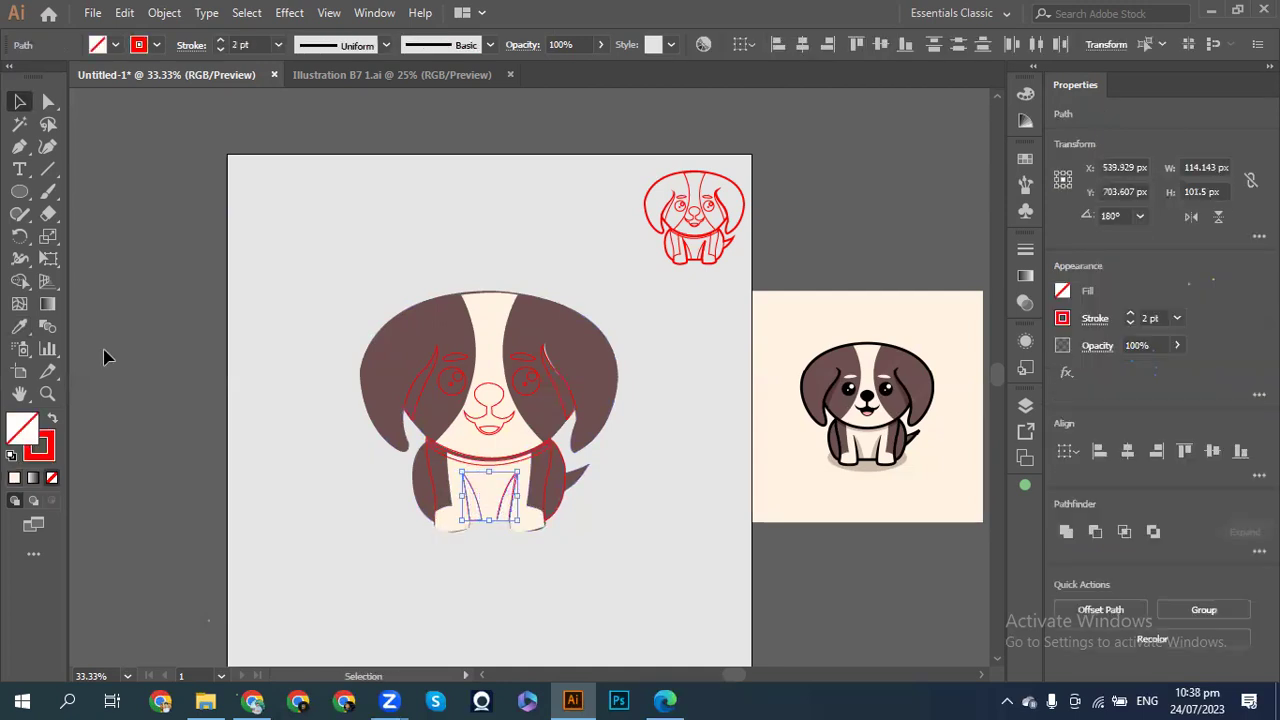
left_click(20, 327)
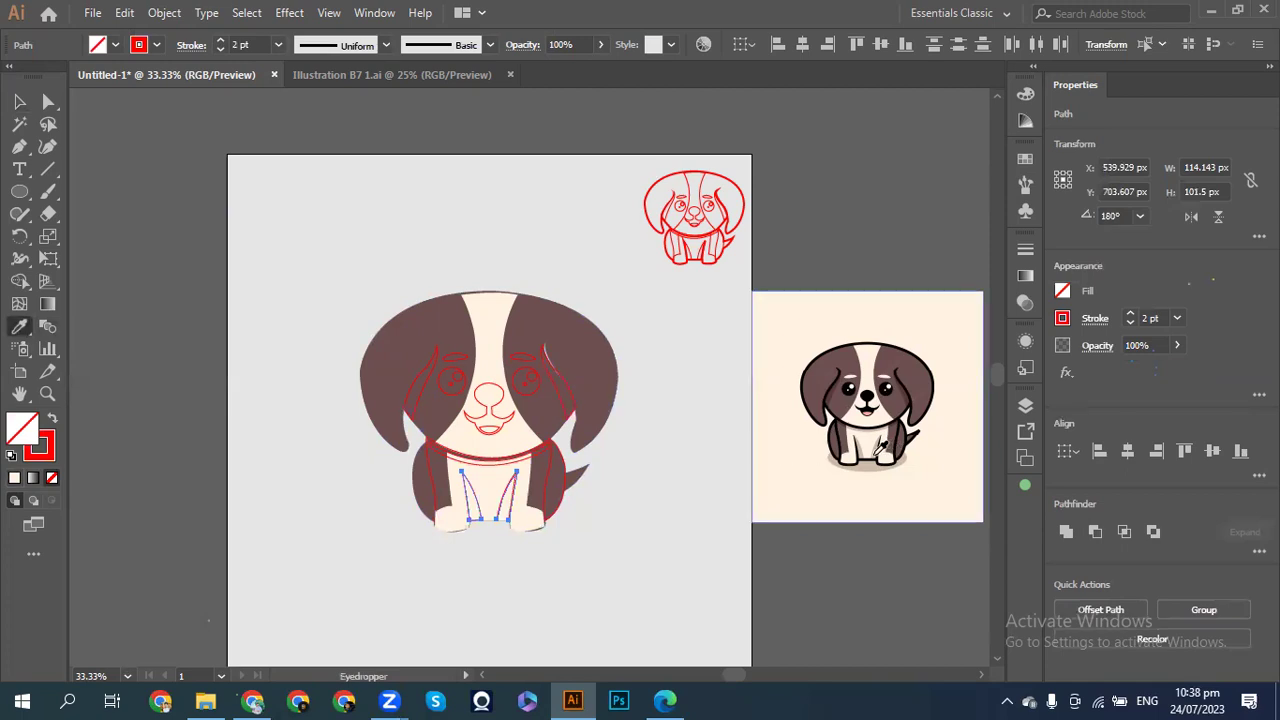
left_click(876, 452)
left_click(22, 102)
left_click(177, 188)
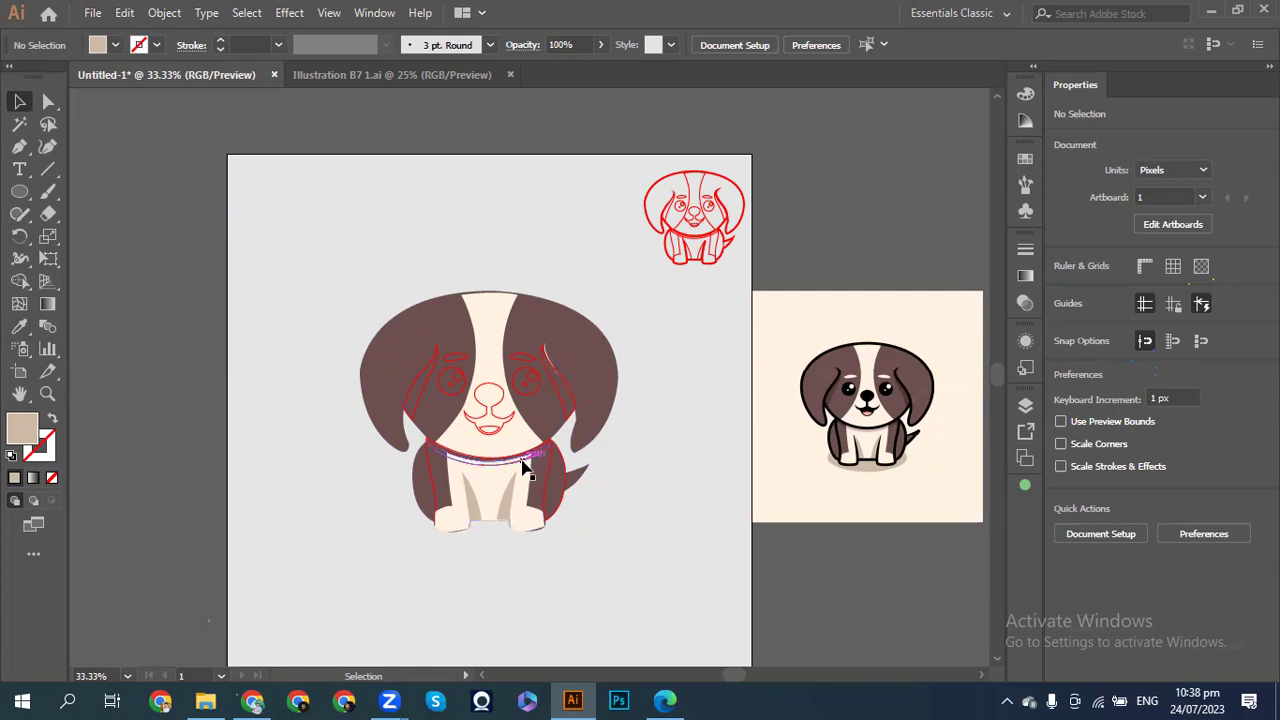
- Fill the combined nose and mouth shape with the black sampled from the reference's nose
left_click(489, 431)
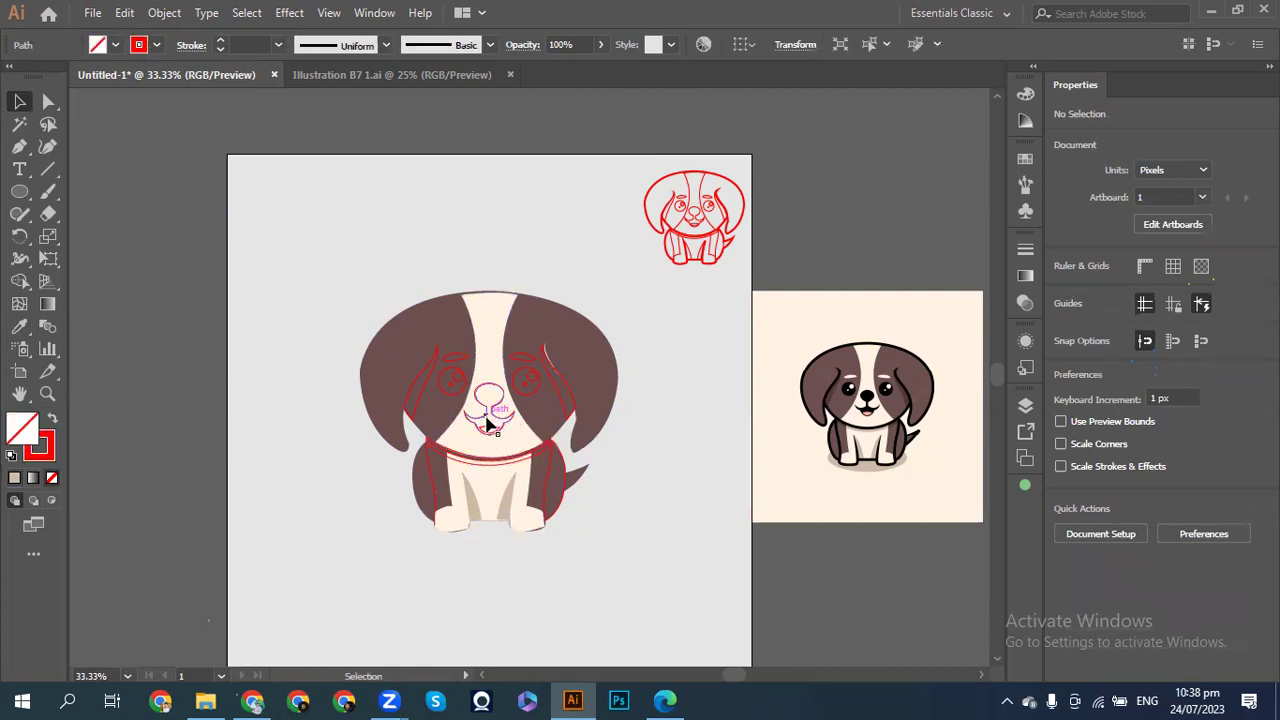
left_click(19, 326)
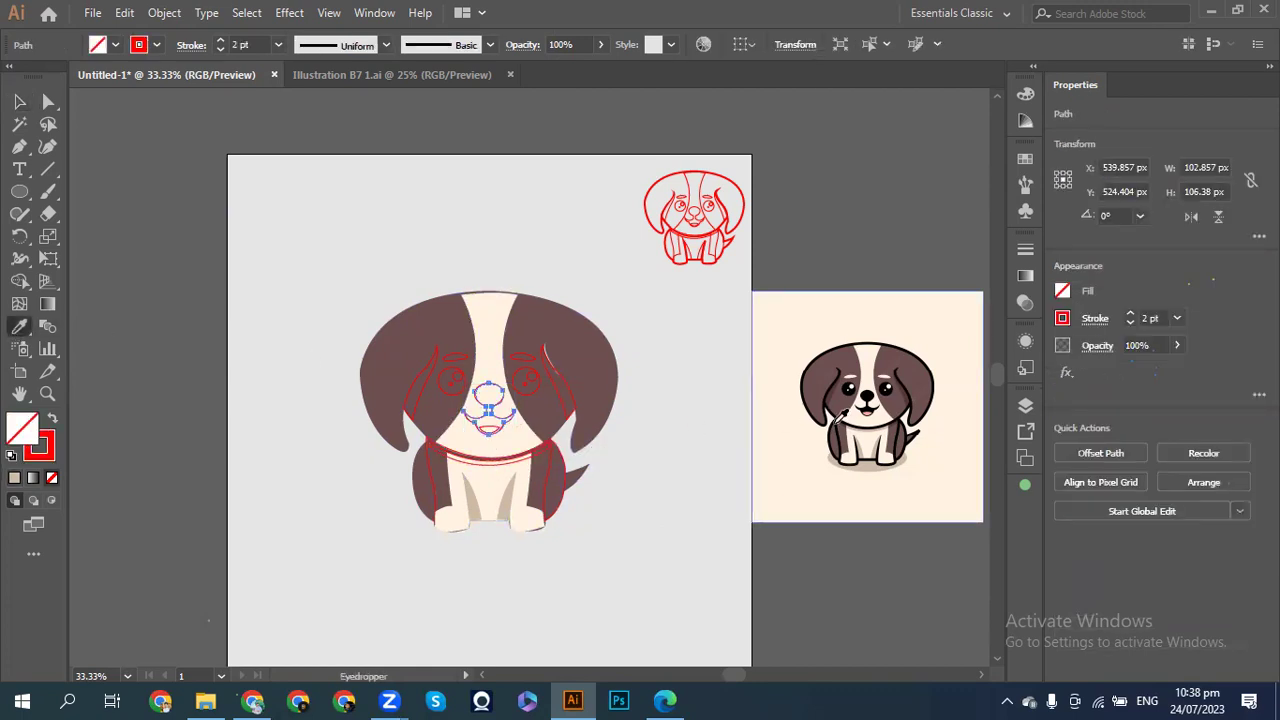
left_click(870, 392)
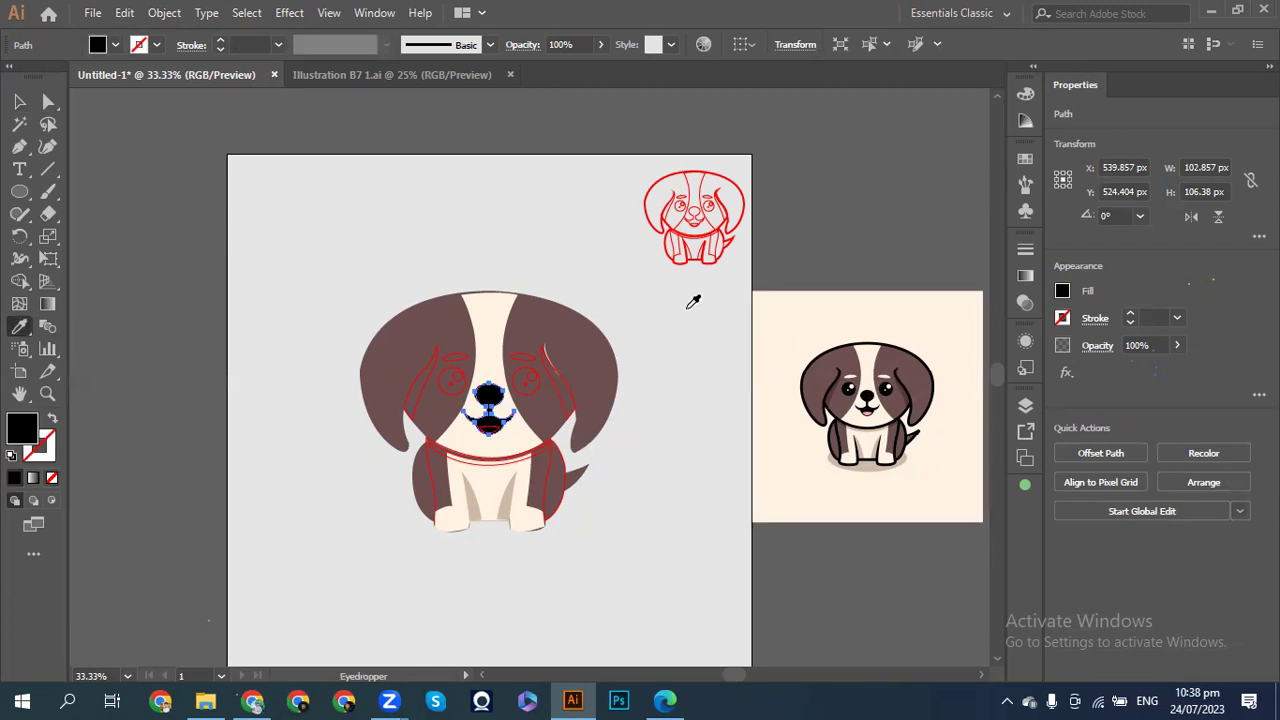
left_click(19, 102)
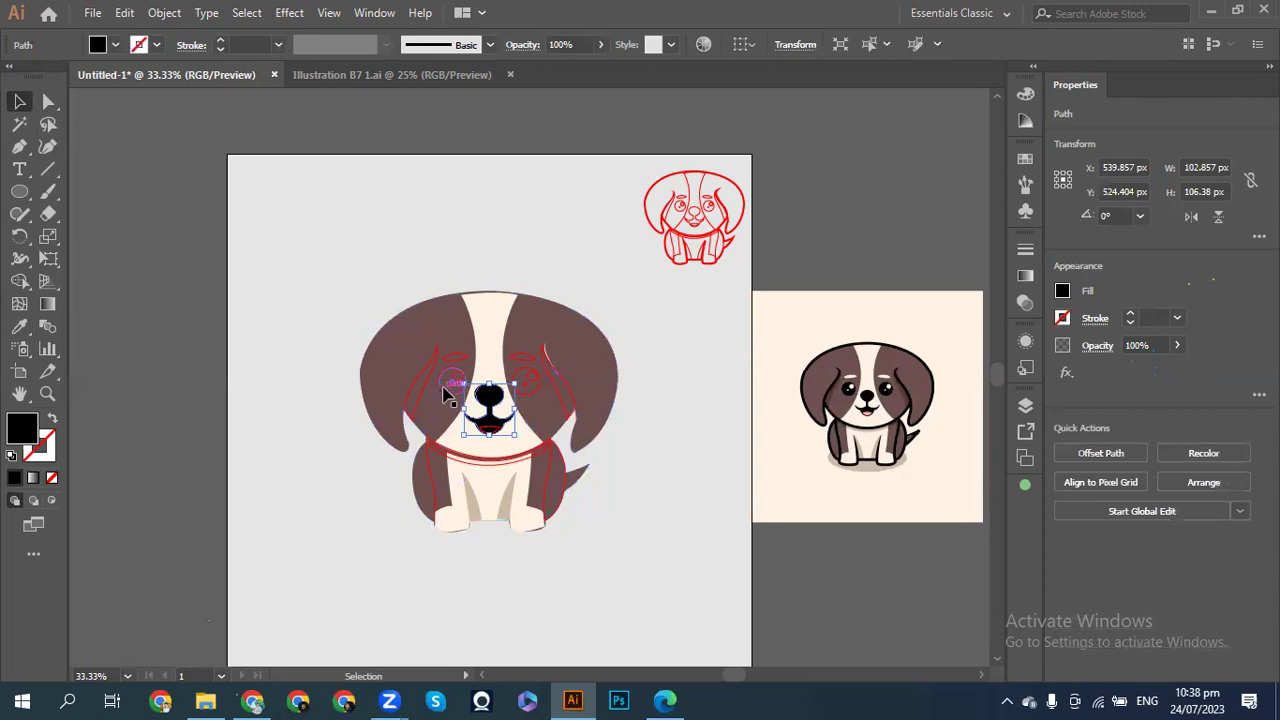
- Fill both large eye circles with the black sampled from the reference's eye and clear the selection
left_click(445, 385)
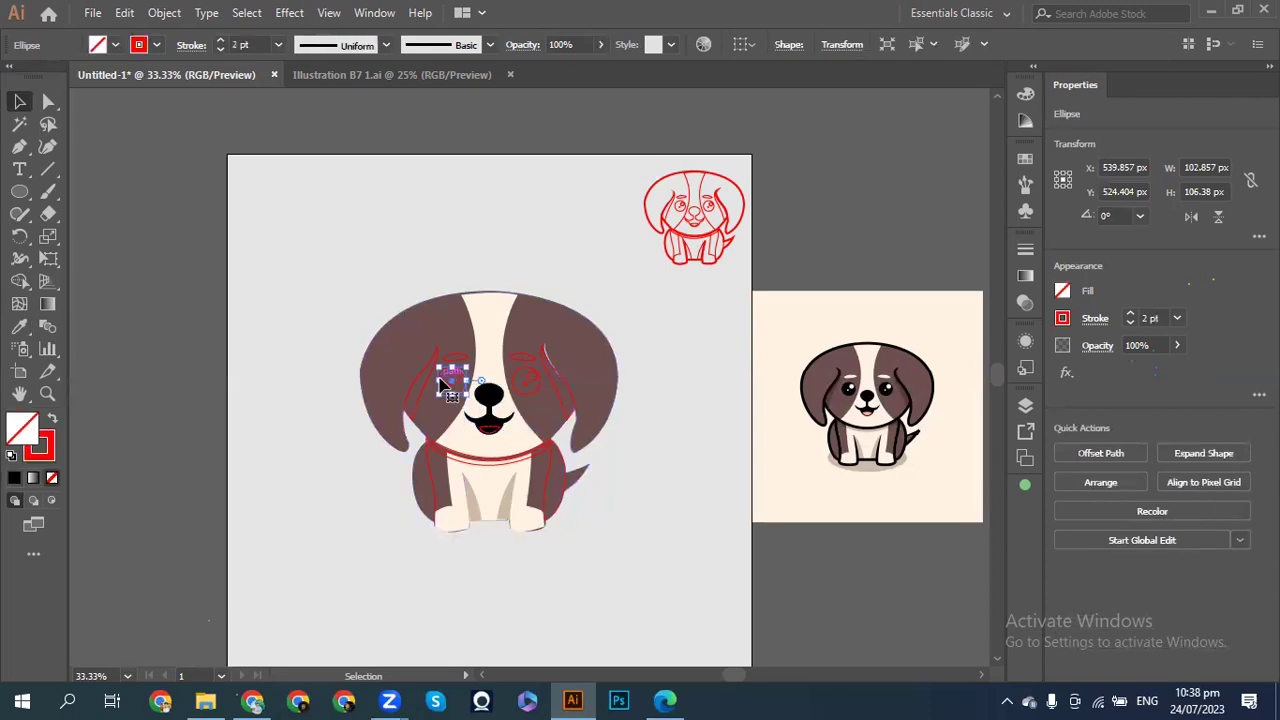
left_click(538, 388, "shift")
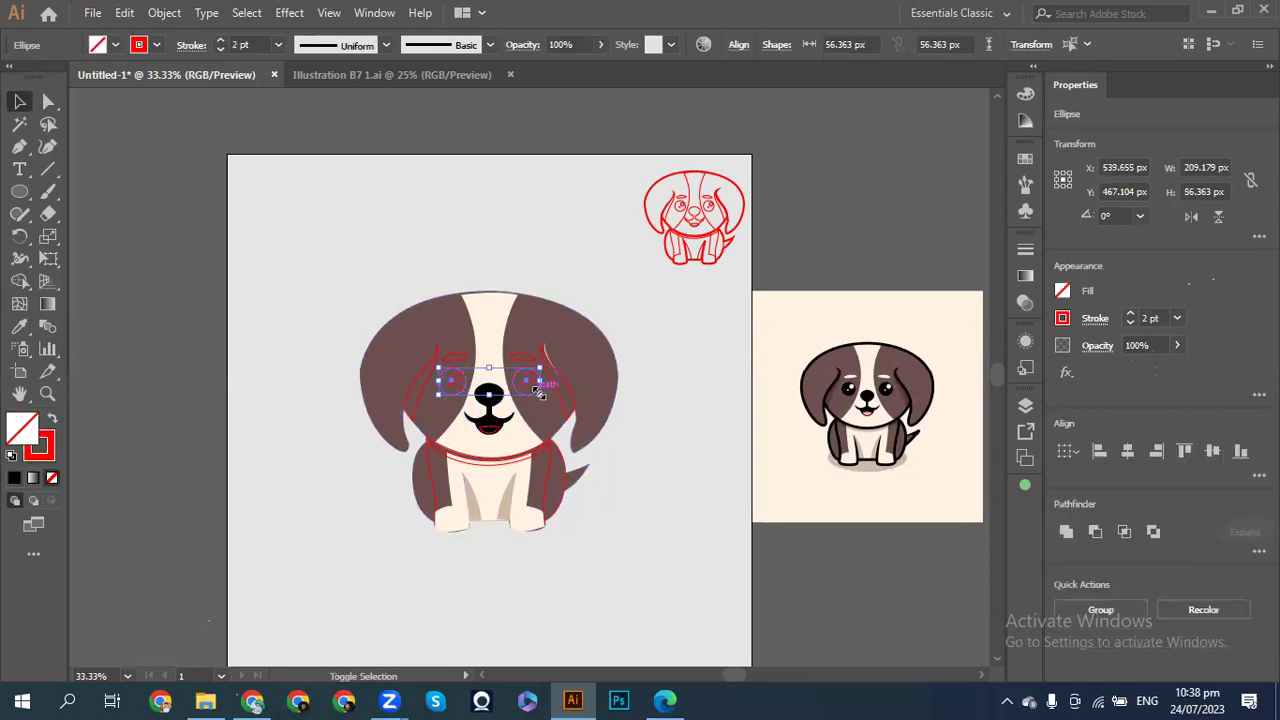
left_click(19, 326)
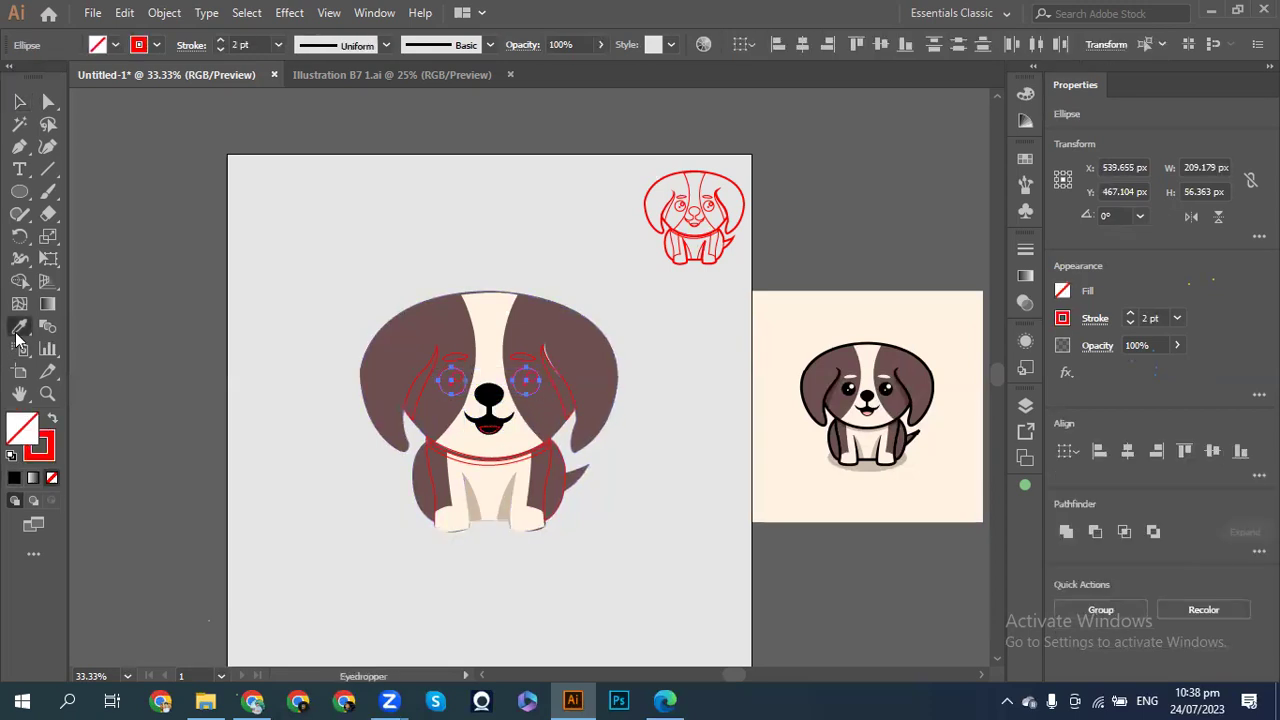
left_click(890, 390)
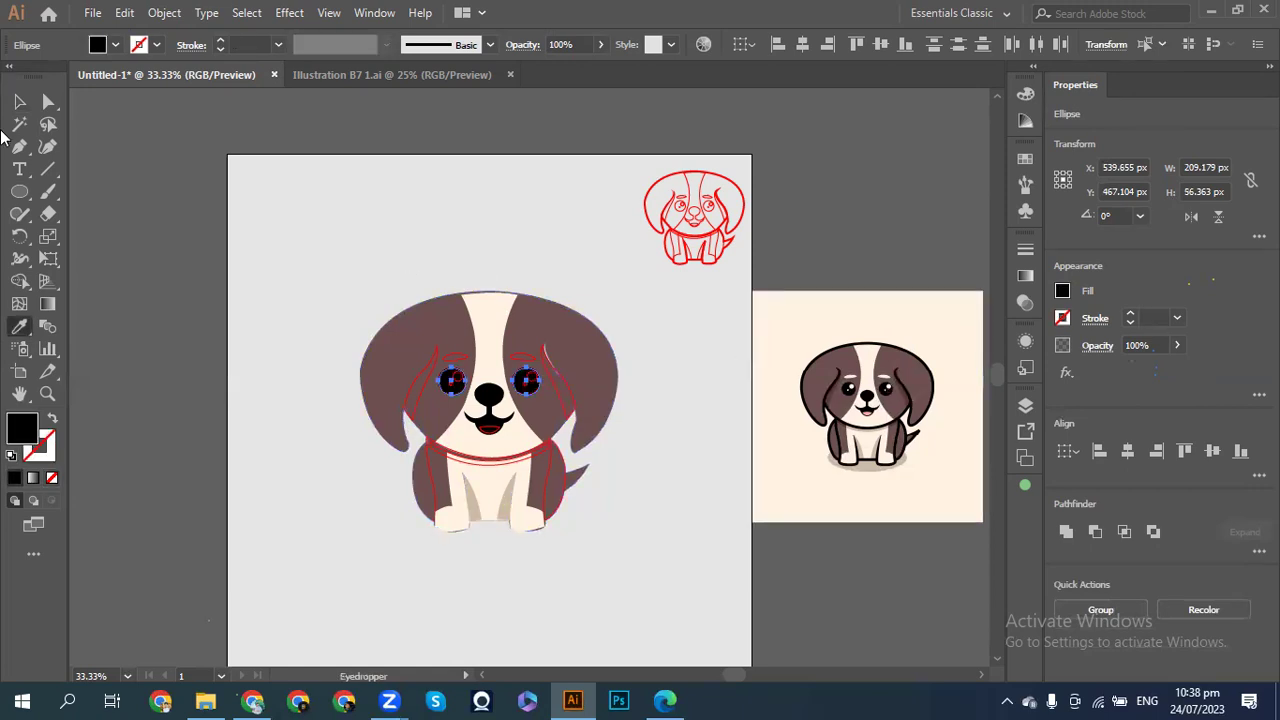
left_click(19, 103)
left_click(184, 211)
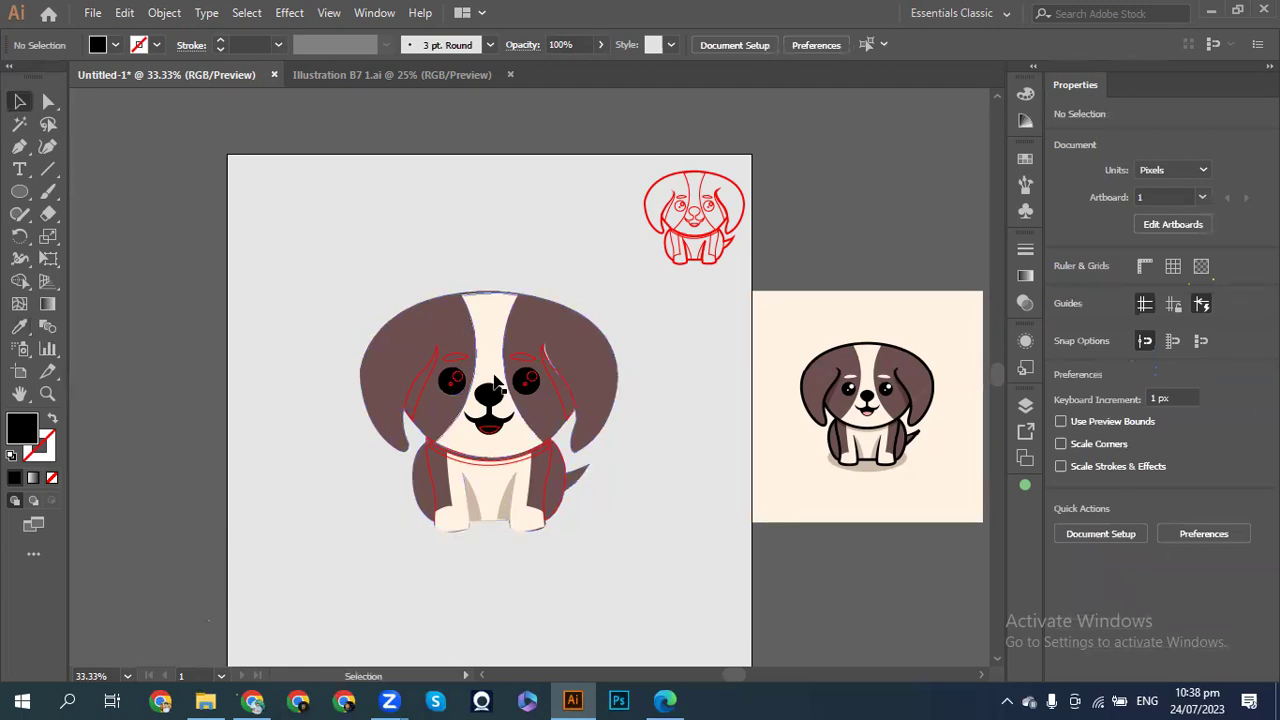
- Fill the large and small highlight circles in both eyes with the white sampled from the reference's eye highlight
left_click(460, 380)
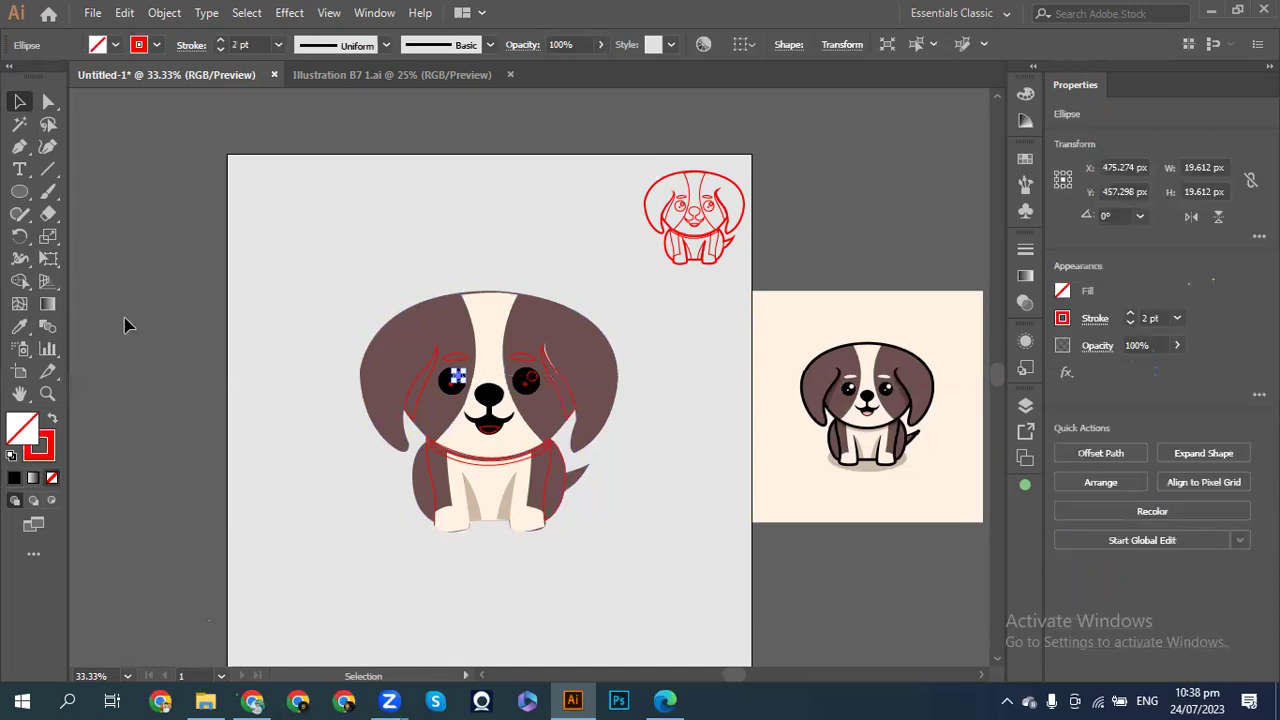
key("a")
scroll(280, 402, "up", 1)
scroll(280, 402, "right", 5)
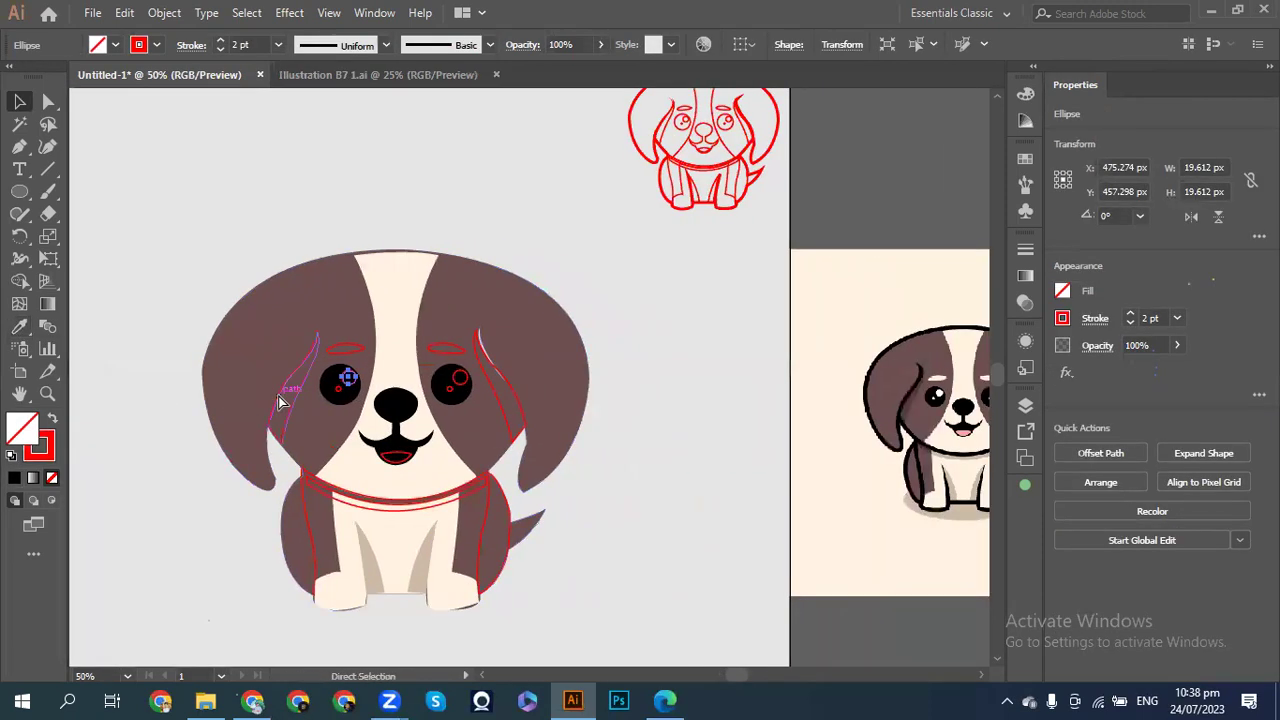
left_click_drag(298, 386, 296, 396)
left_click(295, 391, "shift")
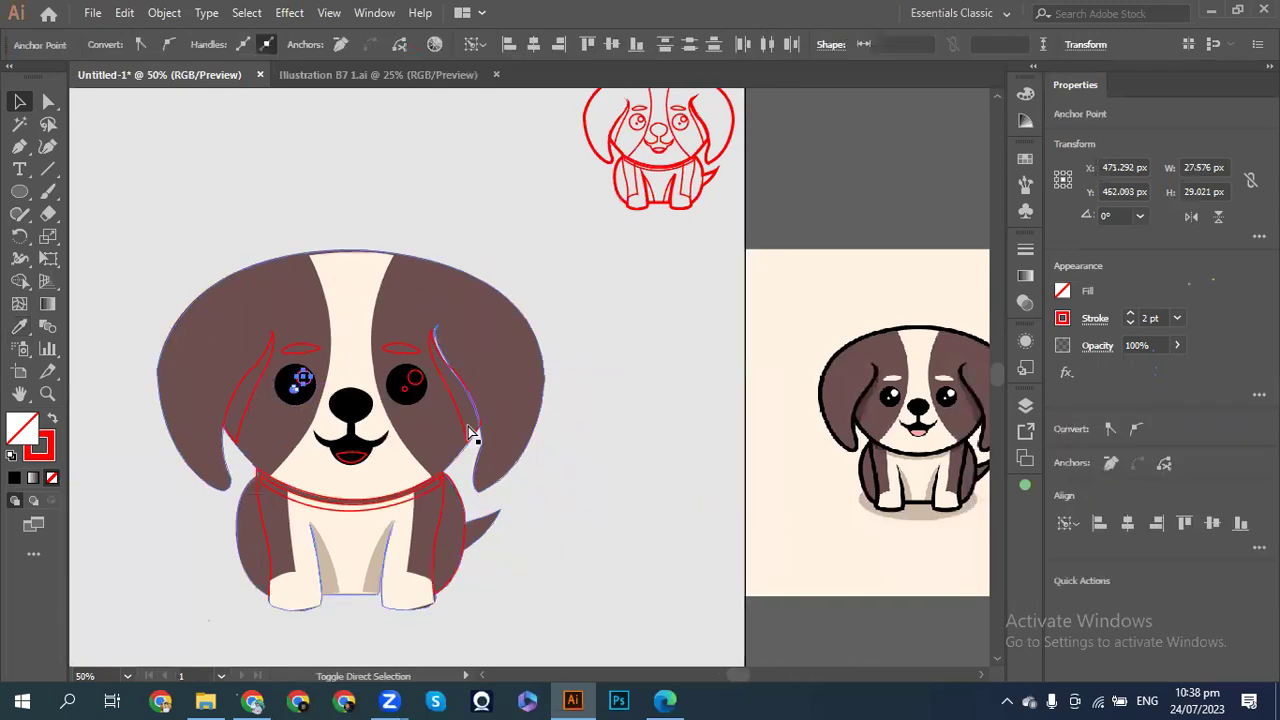
left_click(414, 390, "shift")
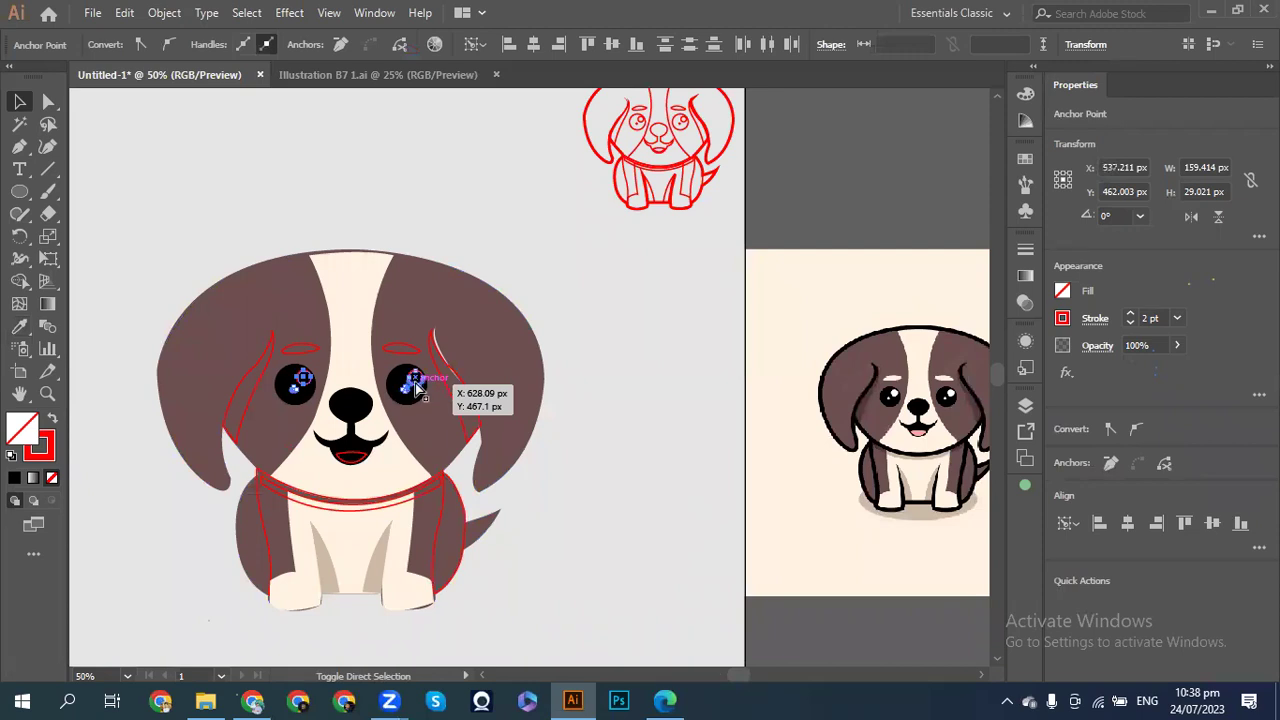
left_click(19, 326)
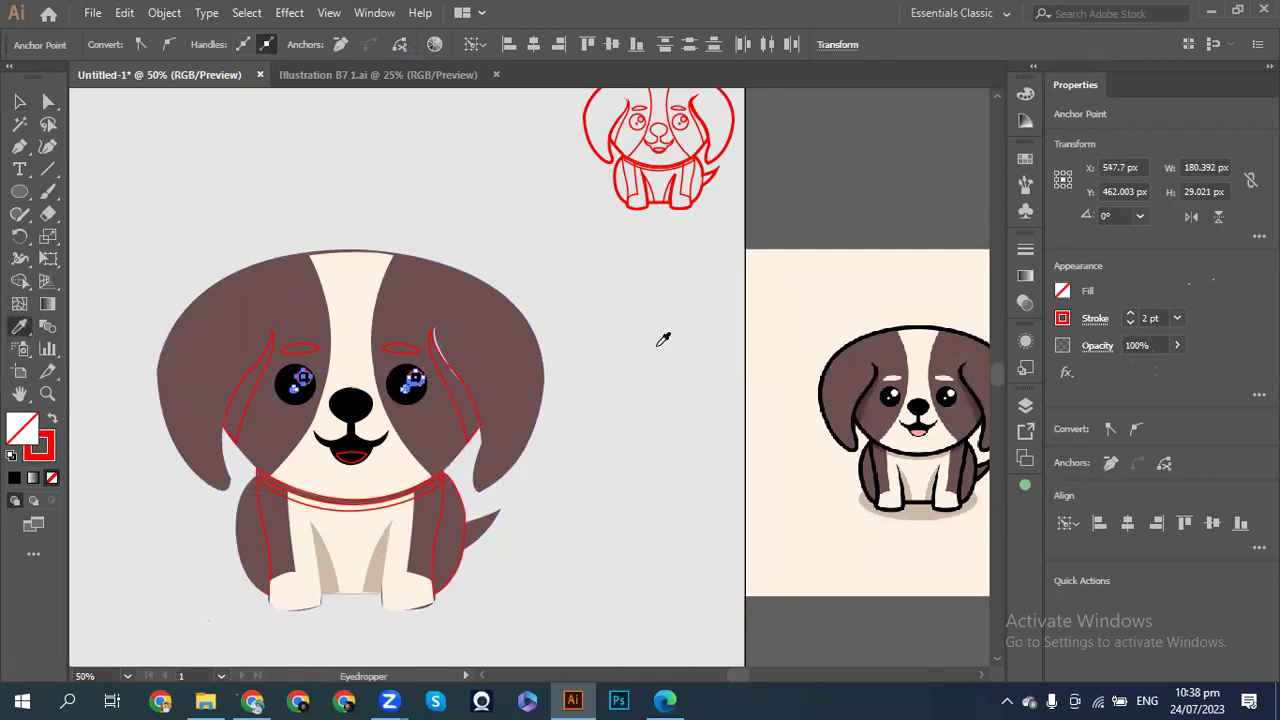
left_click(898, 392)
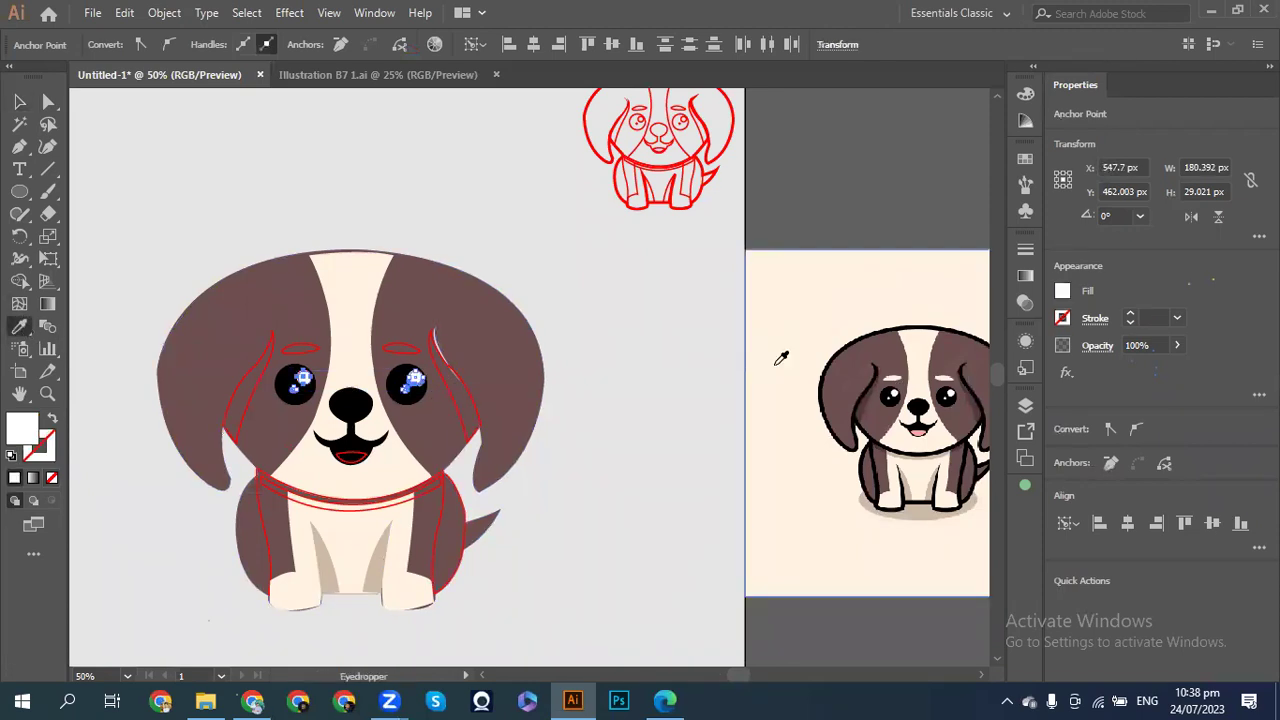
left_click(21, 102)
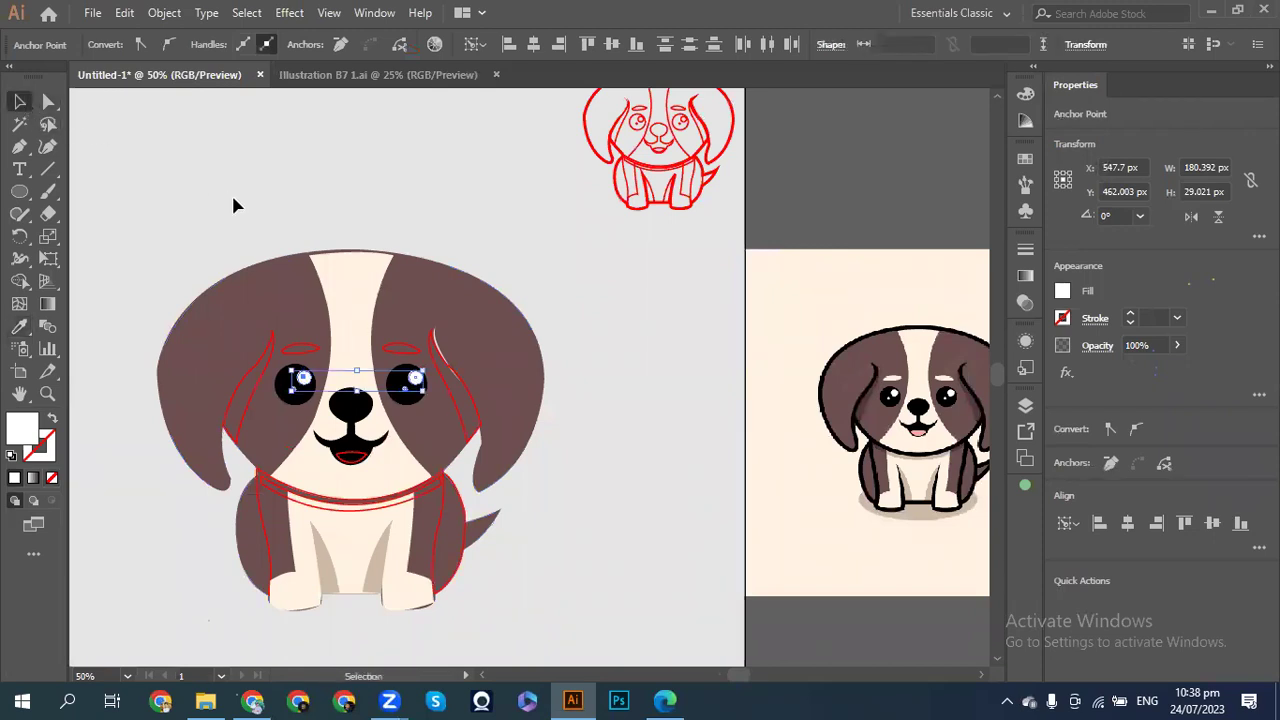
left_click(231, 192)
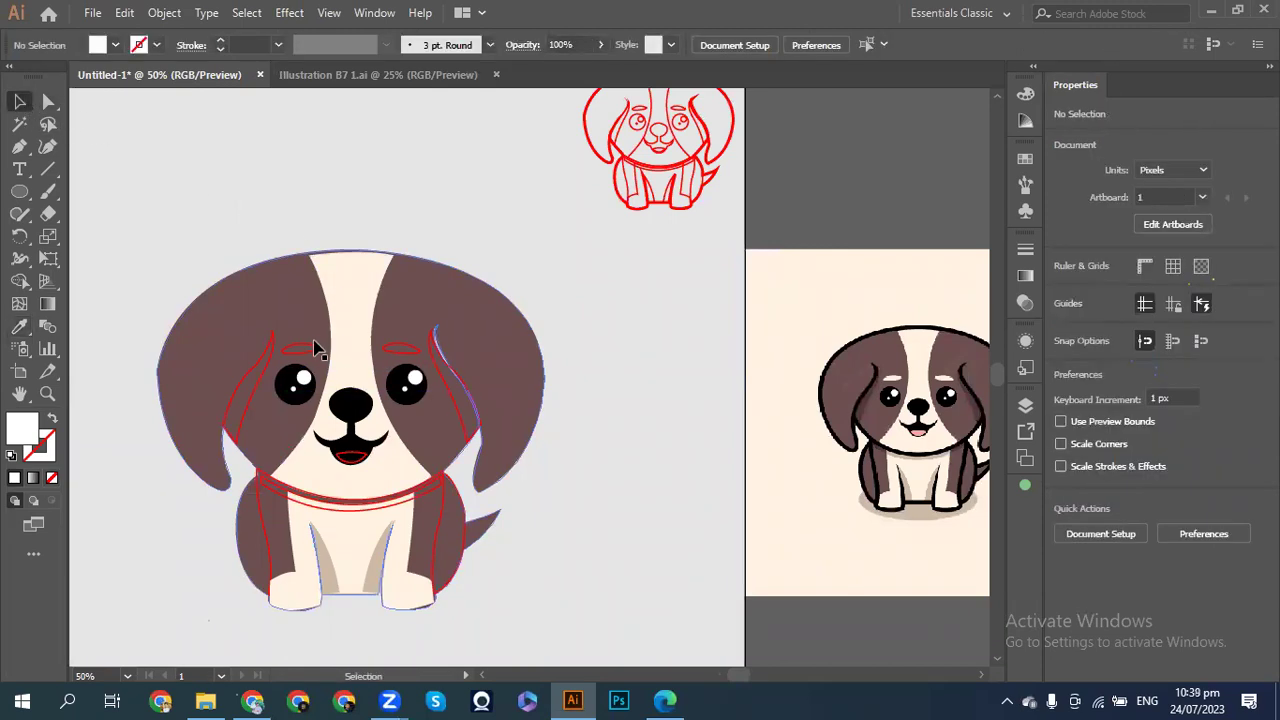
- Fill both eyebrow shapes with the cream sampled from the reference's eyebrow and clear the selection
left_click(314, 348, "shift")
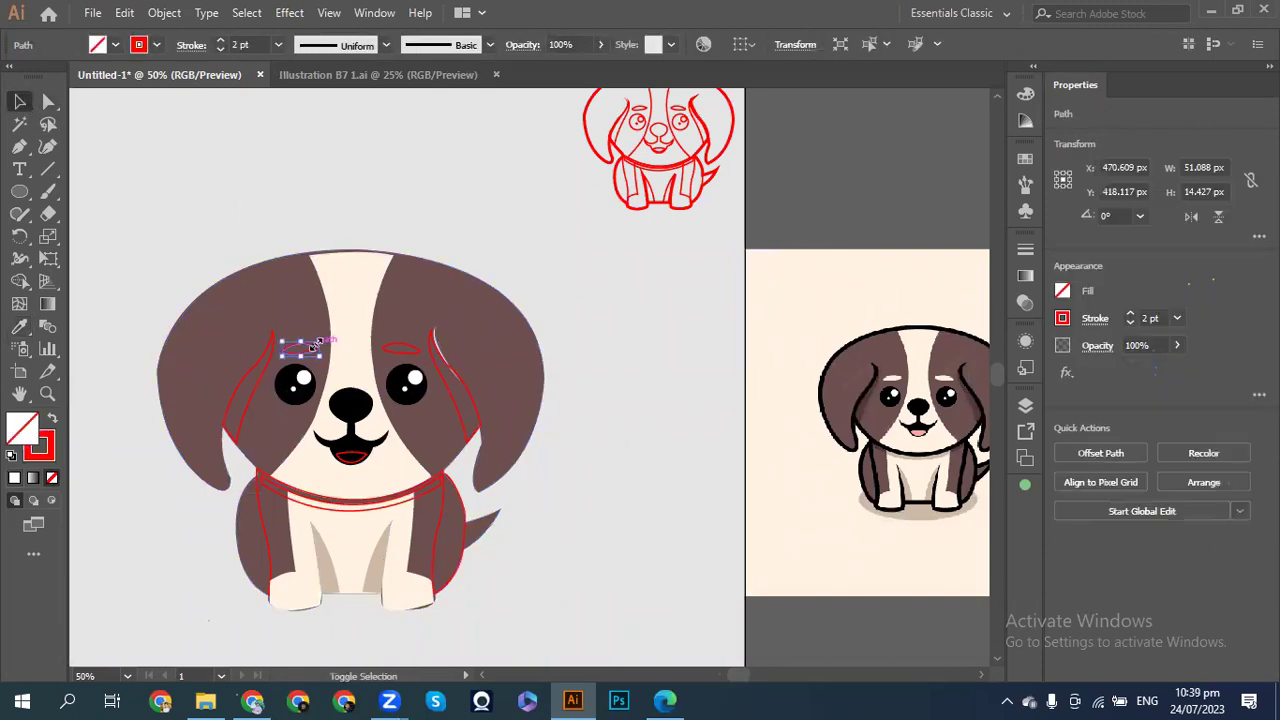
left_click(395, 348, "shift")
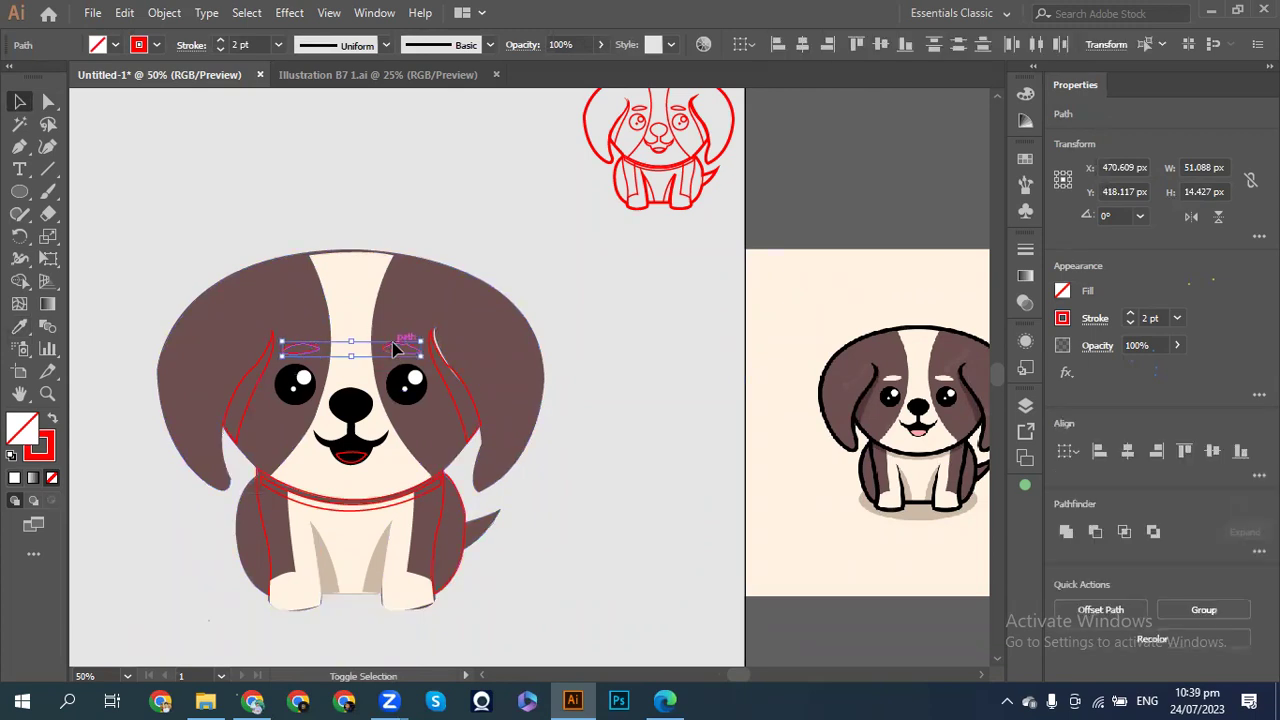
left_click(18, 326)
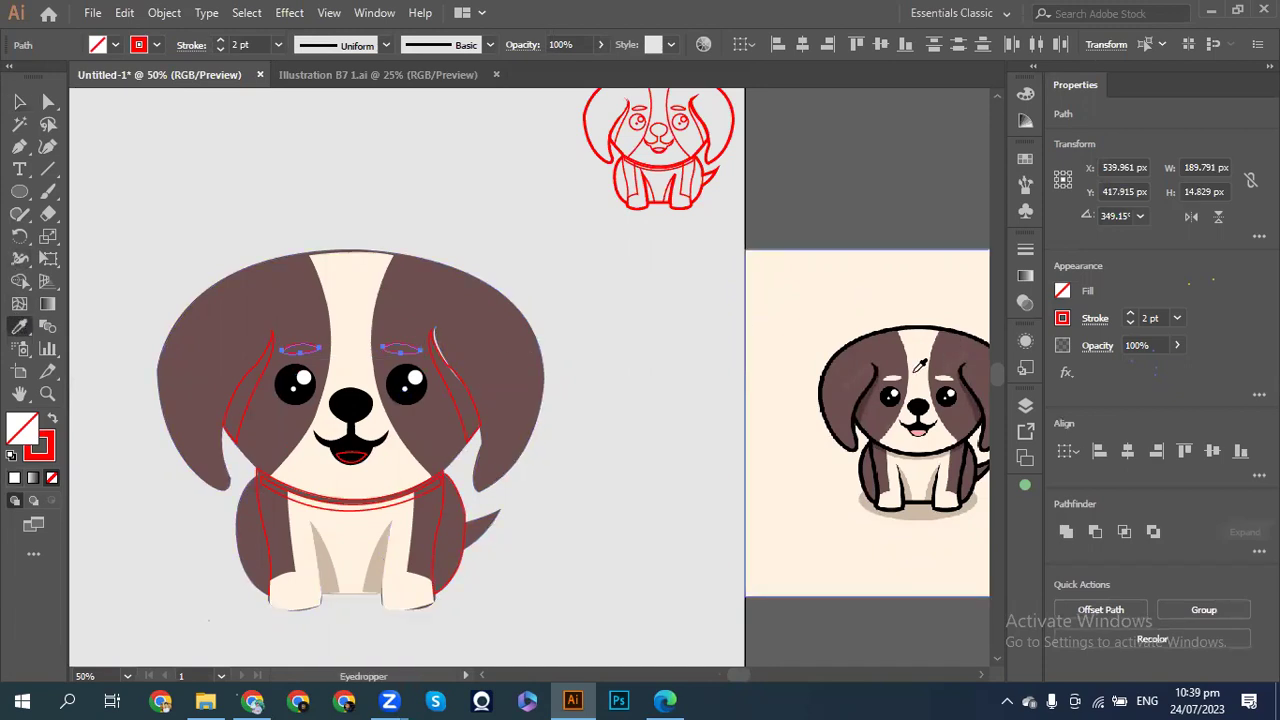
left_click(892, 377)
left_click(19, 101)
left_click(263, 202)
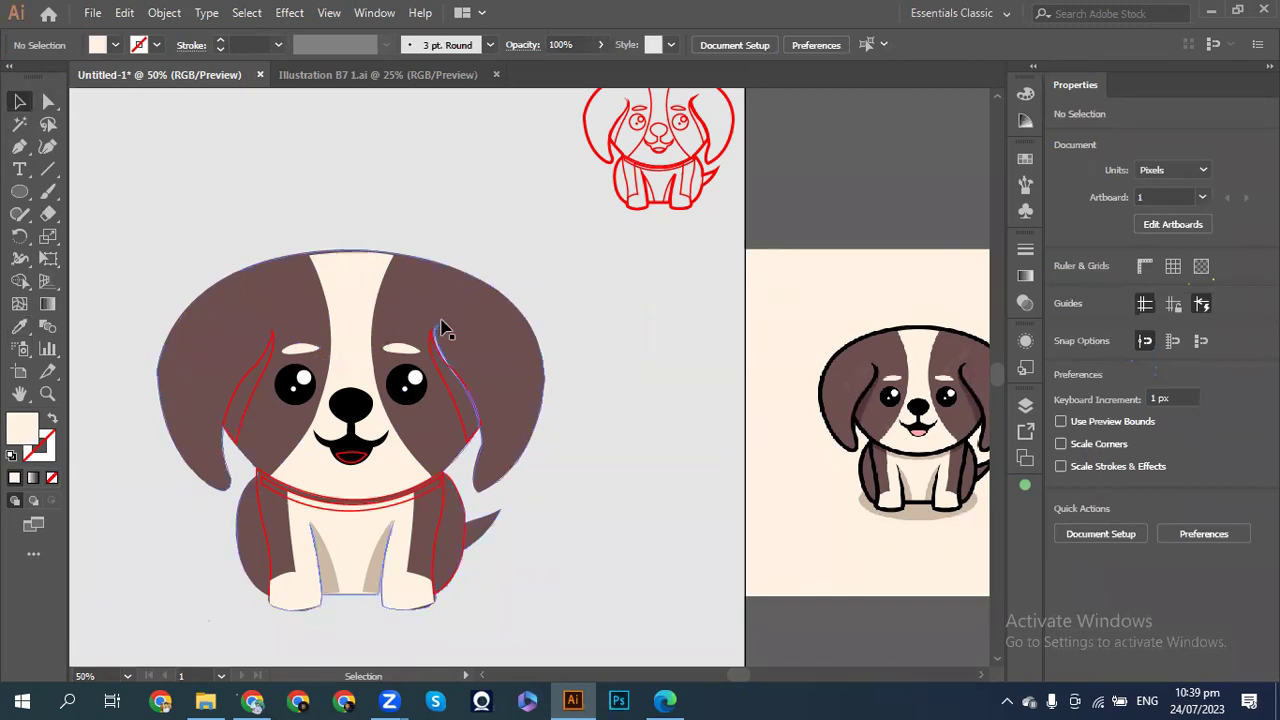
- Fill the tongue shape inside the mouth with the pink sampled from the reference's tongue
left_click(350, 456)
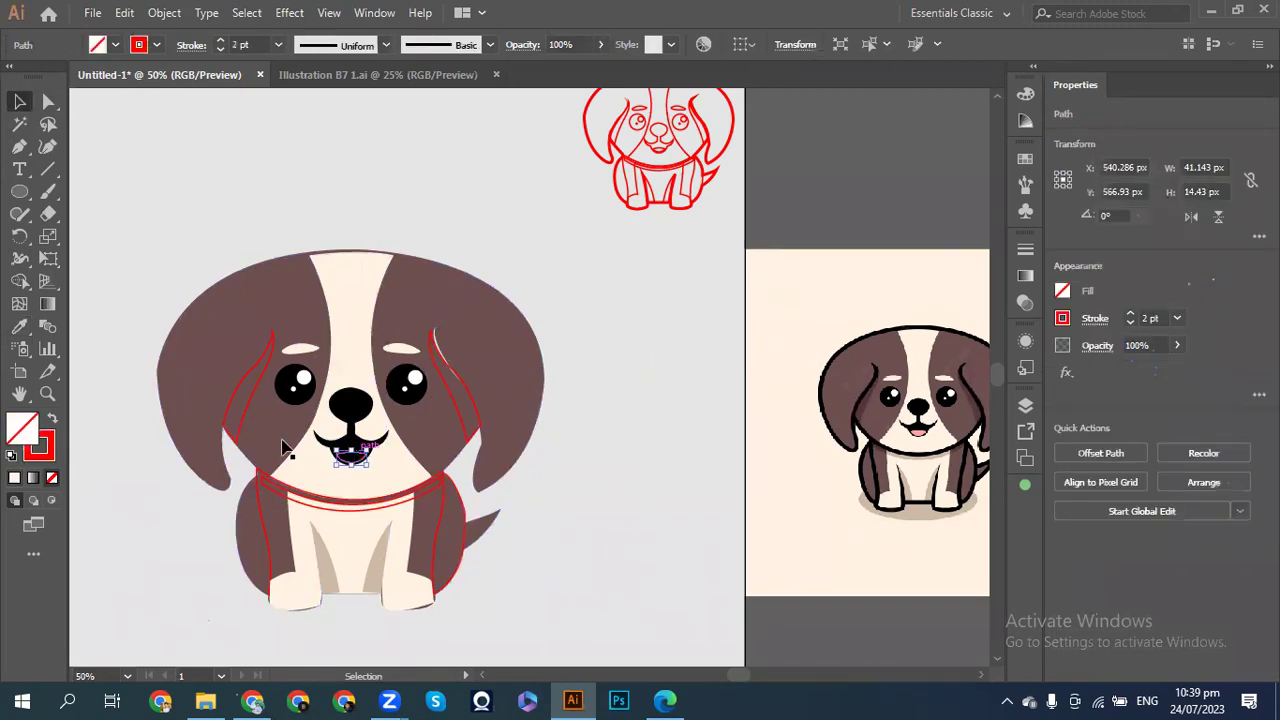
left_click(19, 326)
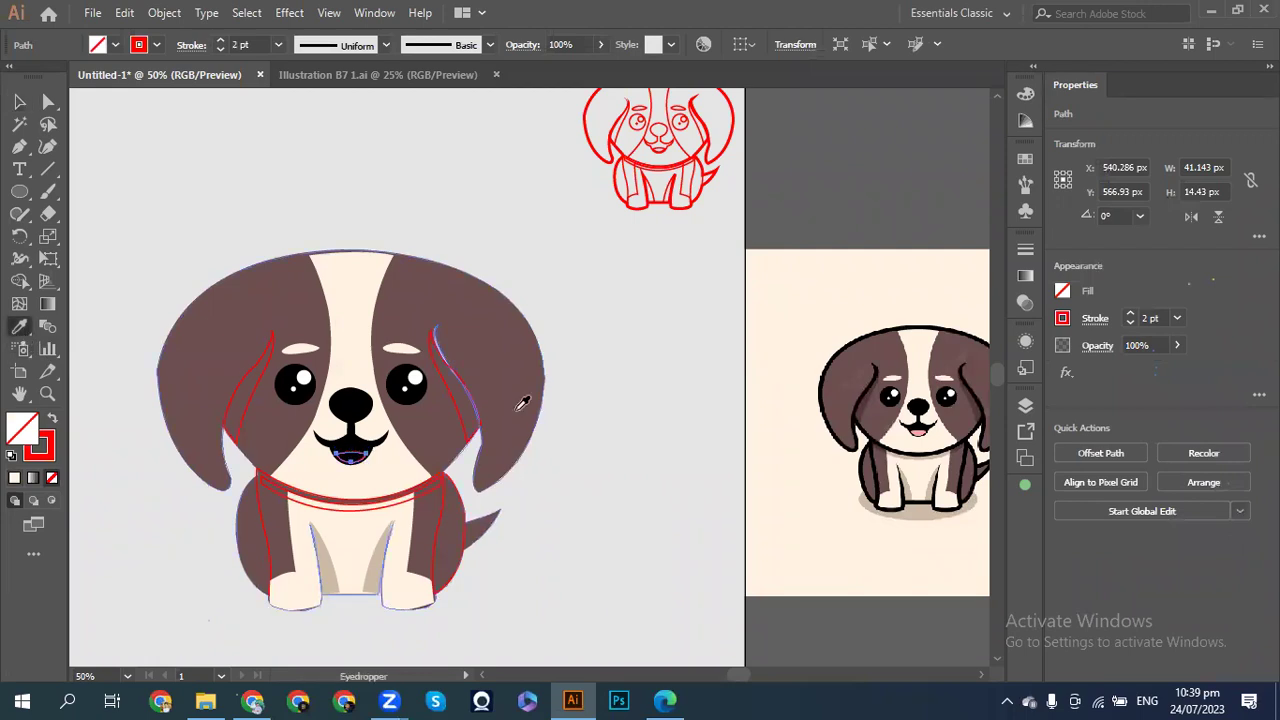
left_click(921, 432)
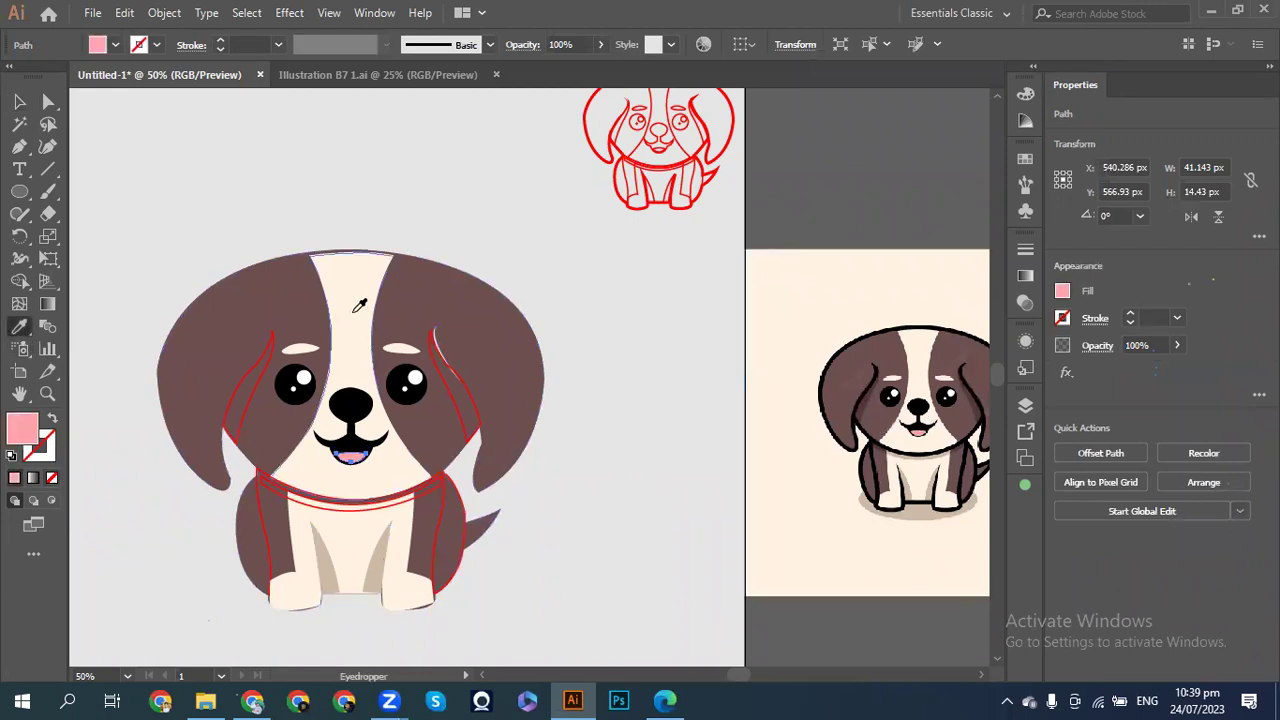
left_click(18, 102)
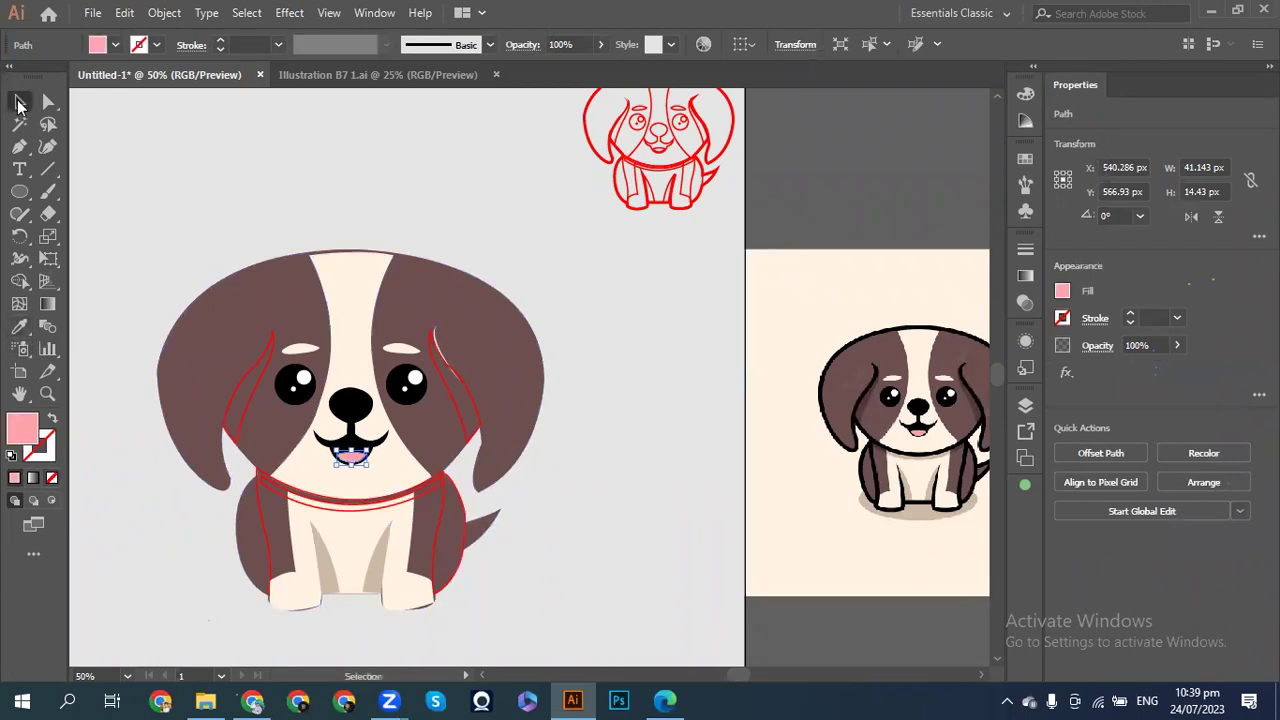
left_click(200, 174)
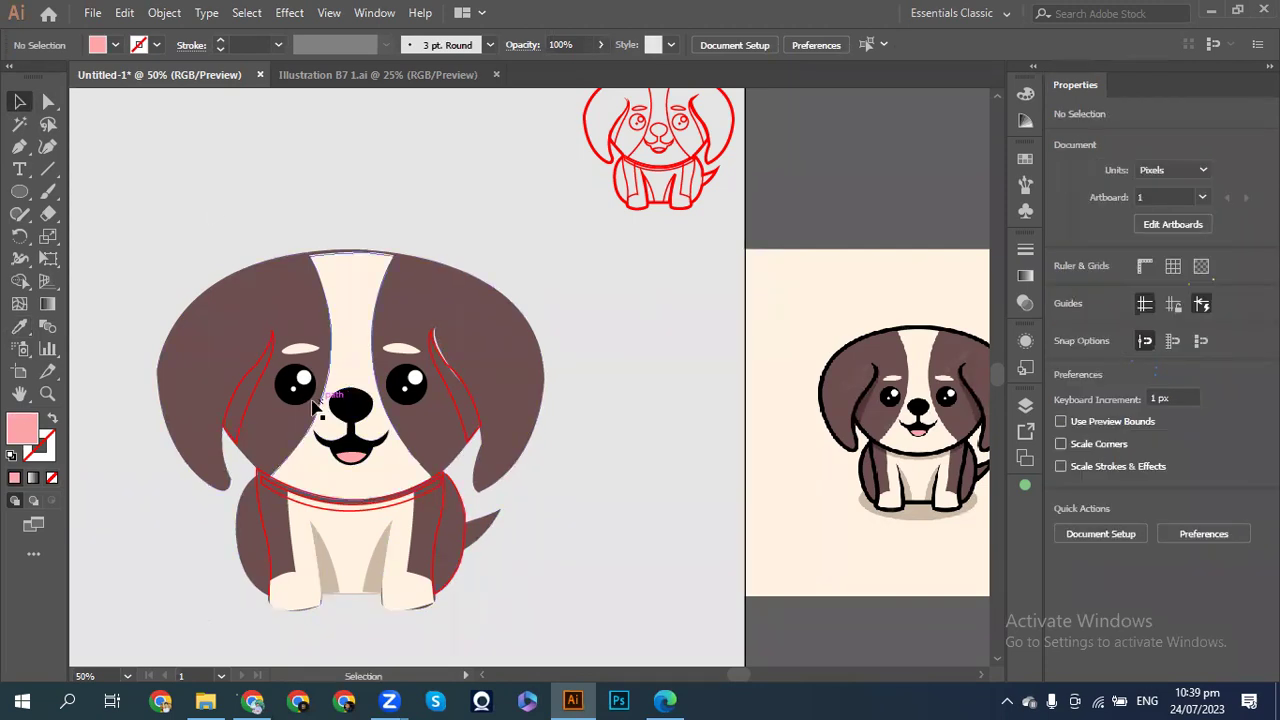
- Fill the shadow shapes beside both ears' inner edges with the dark brown sampled from the reference's ear shadows
left_click(252, 396)
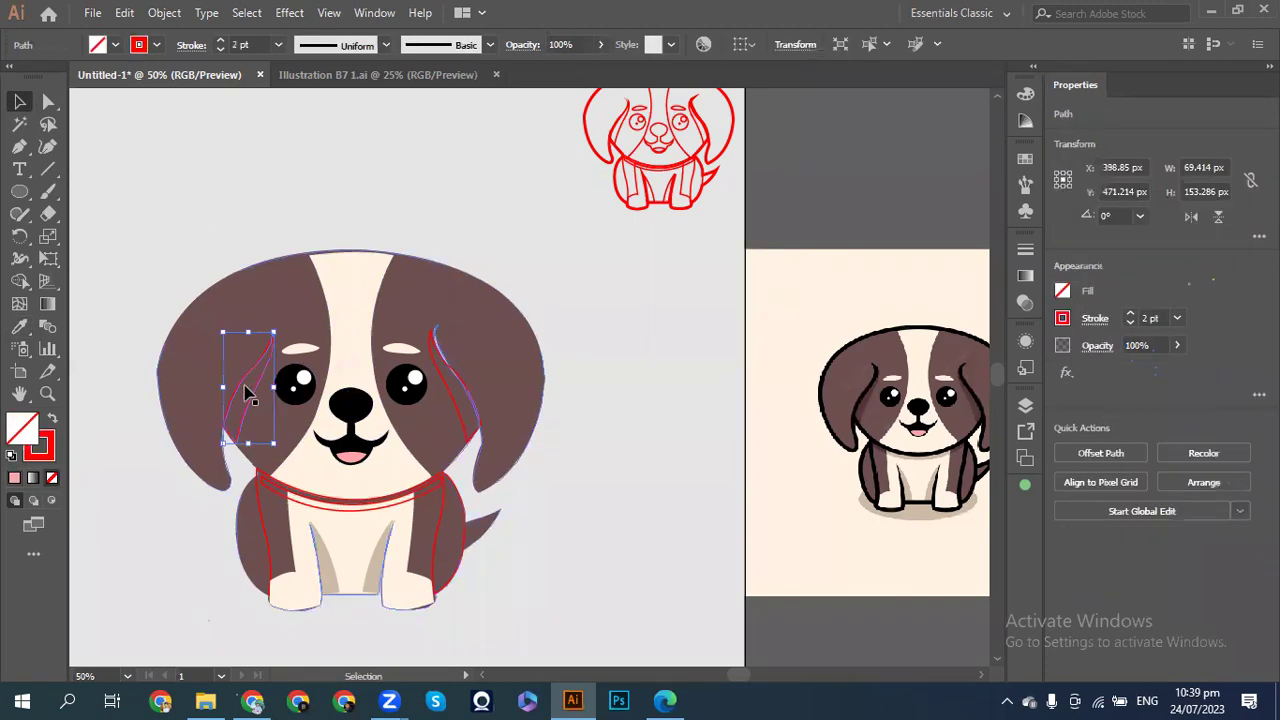
left_click(19, 327)
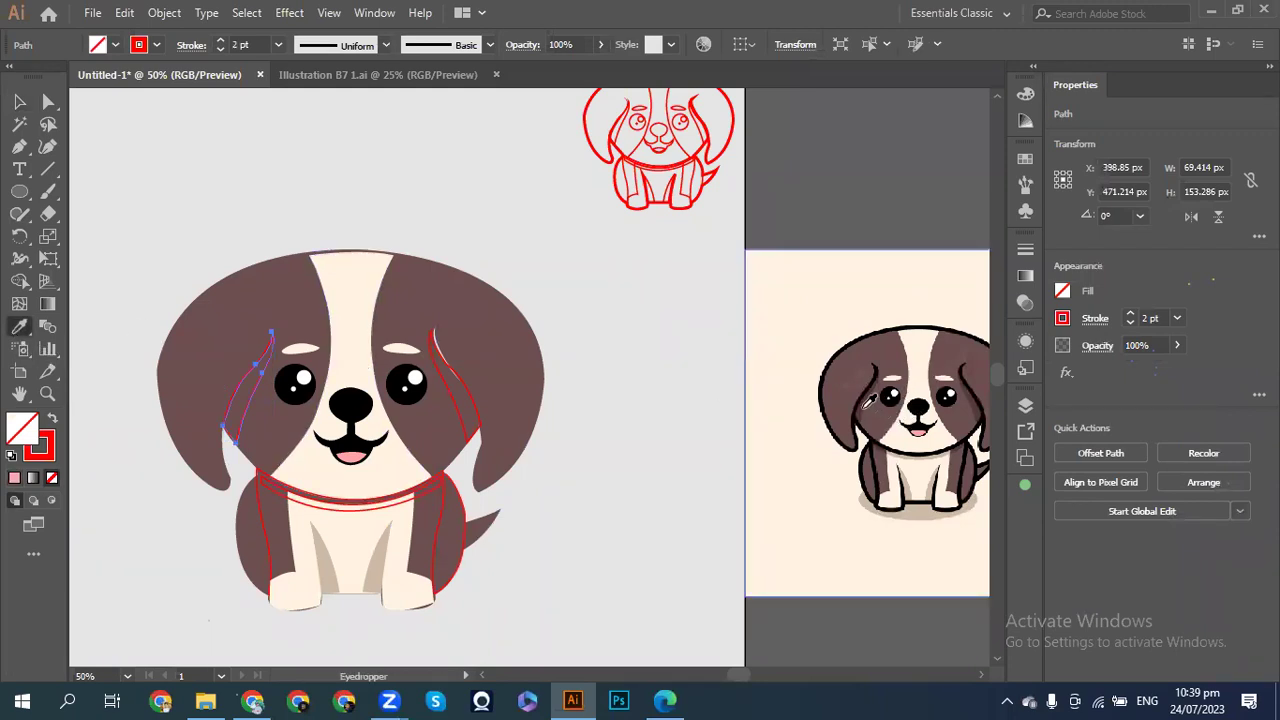
left_click(866, 404)
left_click(15, 106)
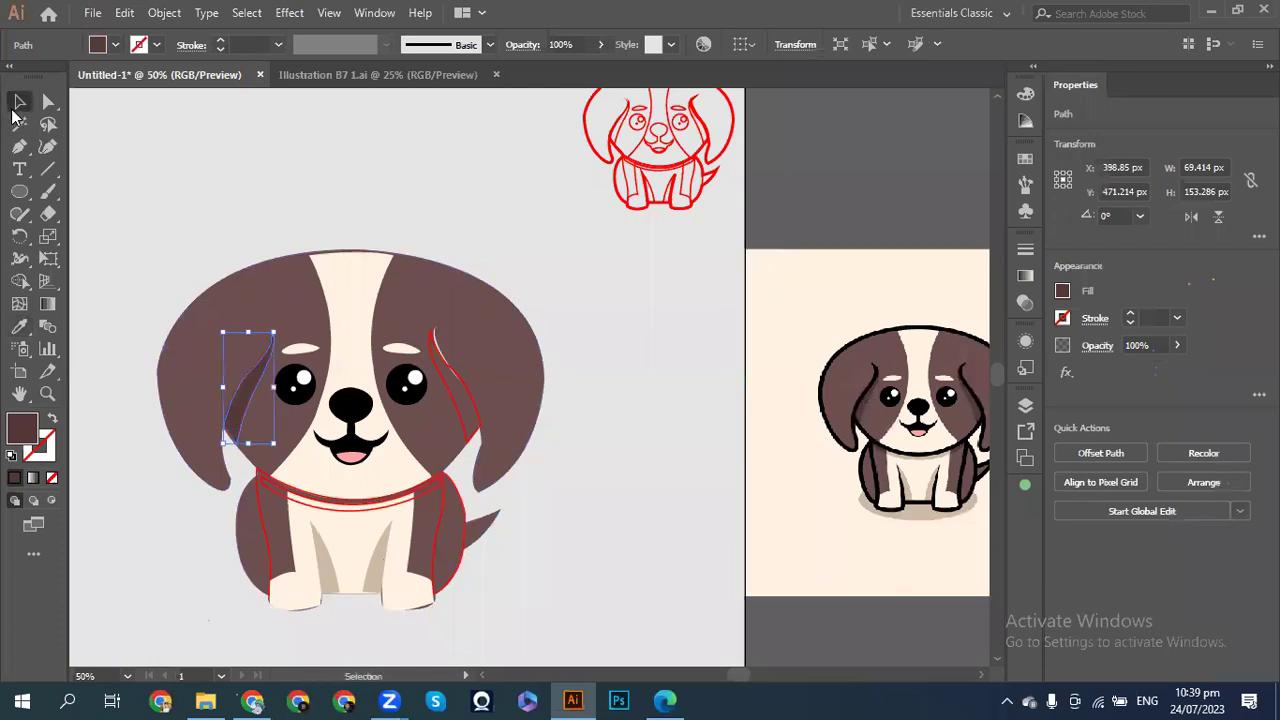
left_click(478, 440)
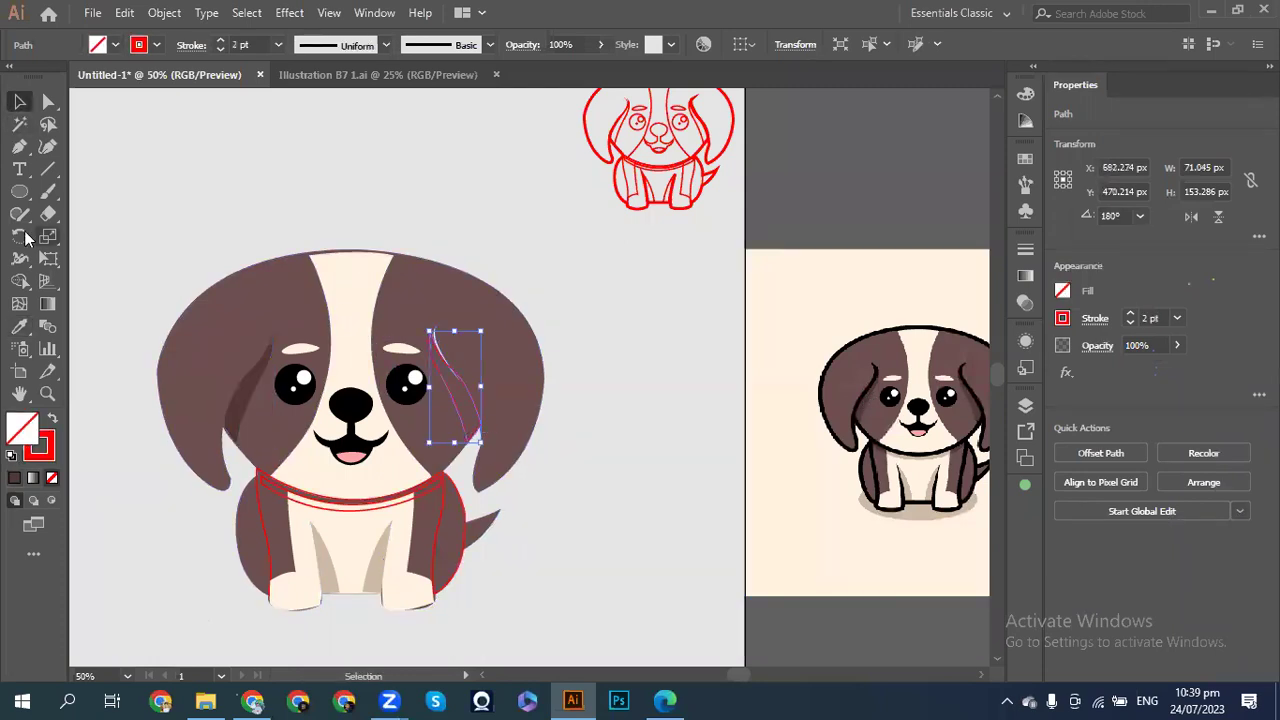
left_click(21, 326)
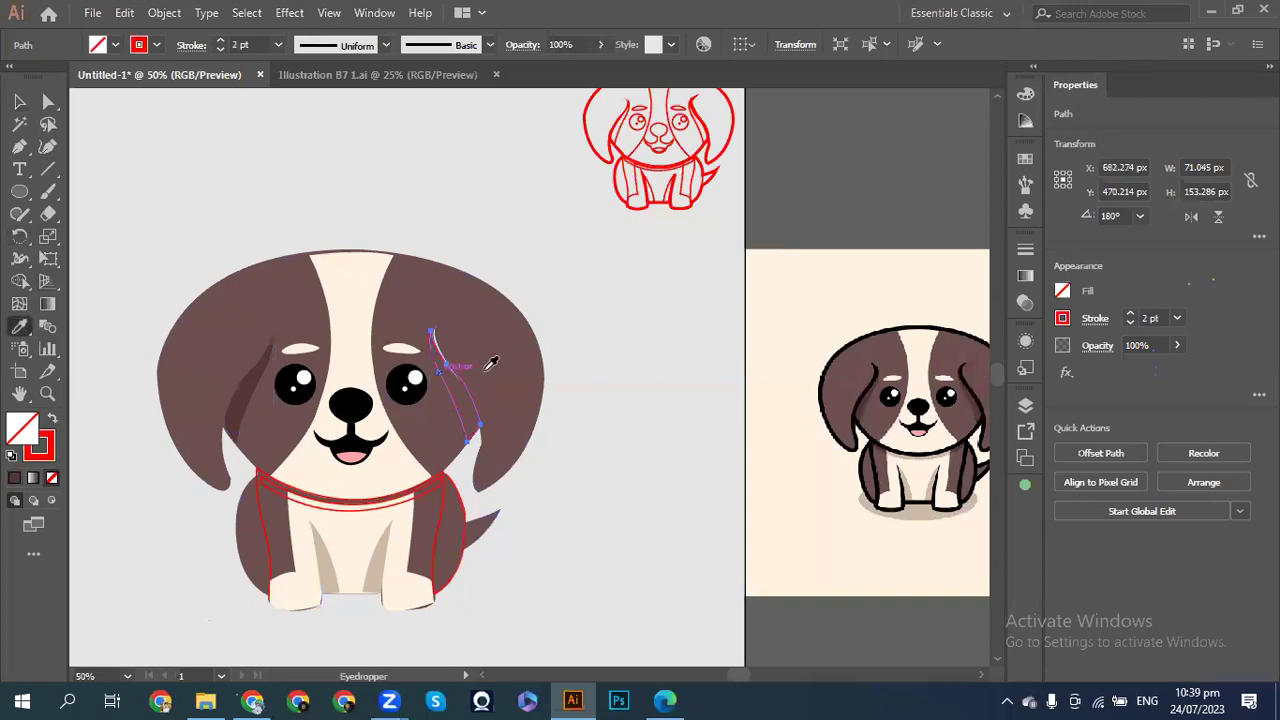
left_click(979, 390)
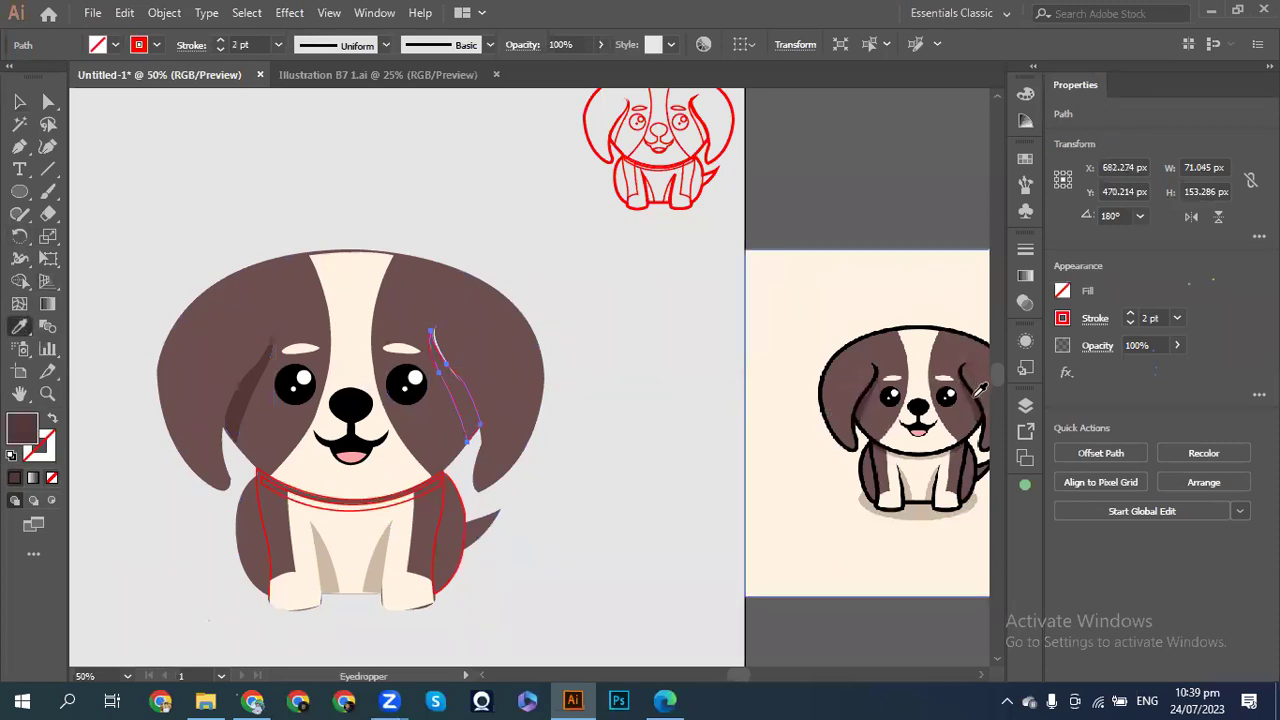
left_click(19, 101)
left_click(325, 165)
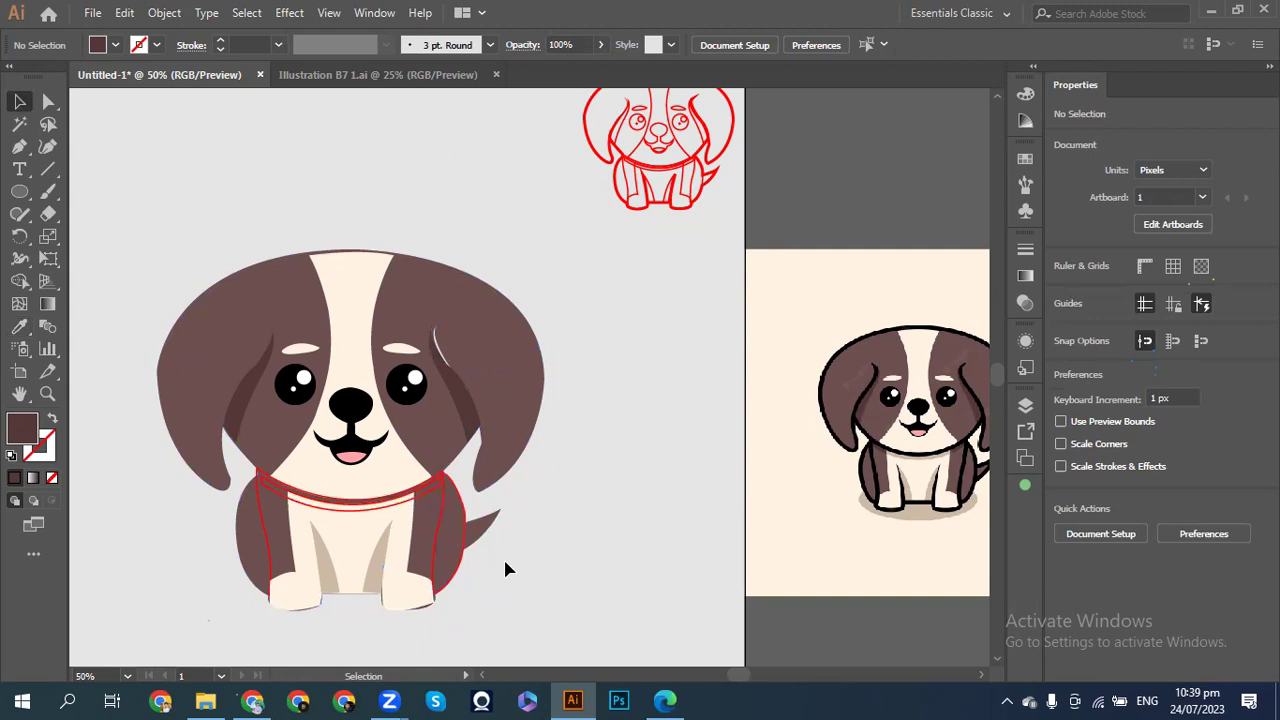
- Fill the curved neck shadow under the chin with the beige sampled from the reference and set its opacity to 40%
left_click(401, 508)
left_click(19, 328)
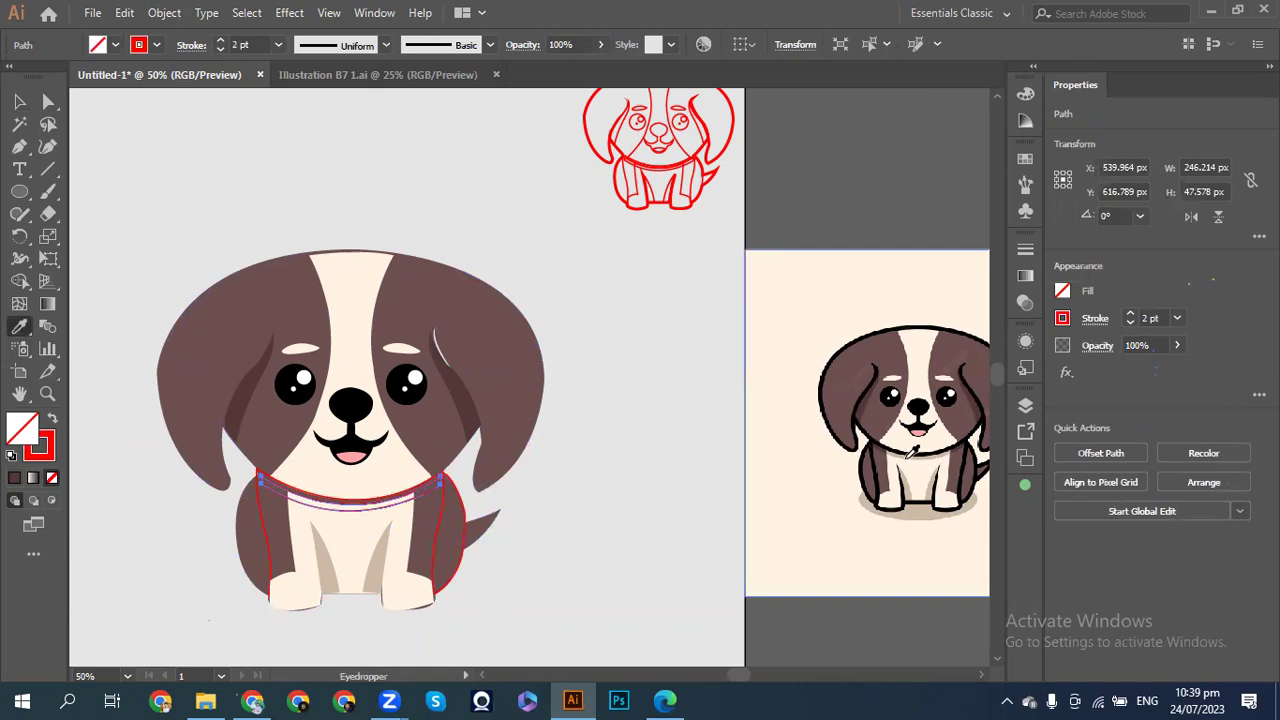
left_click(909, 455)
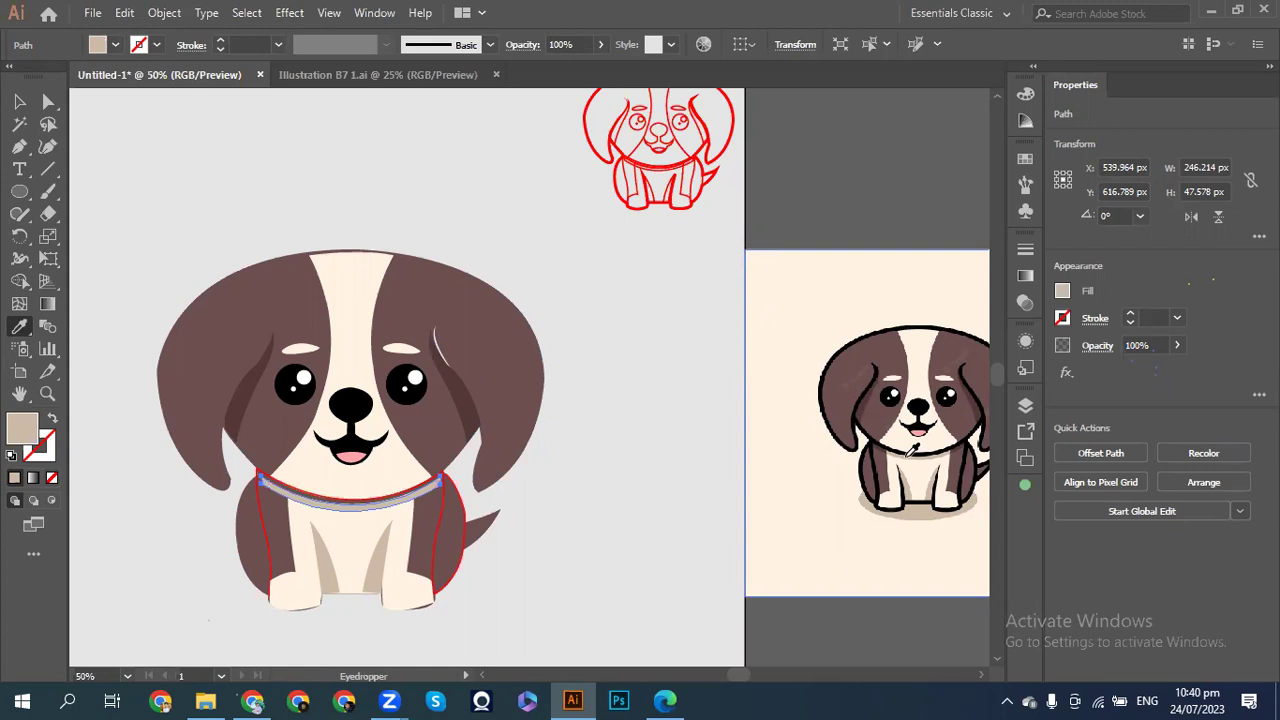
left_click(1176, 345)
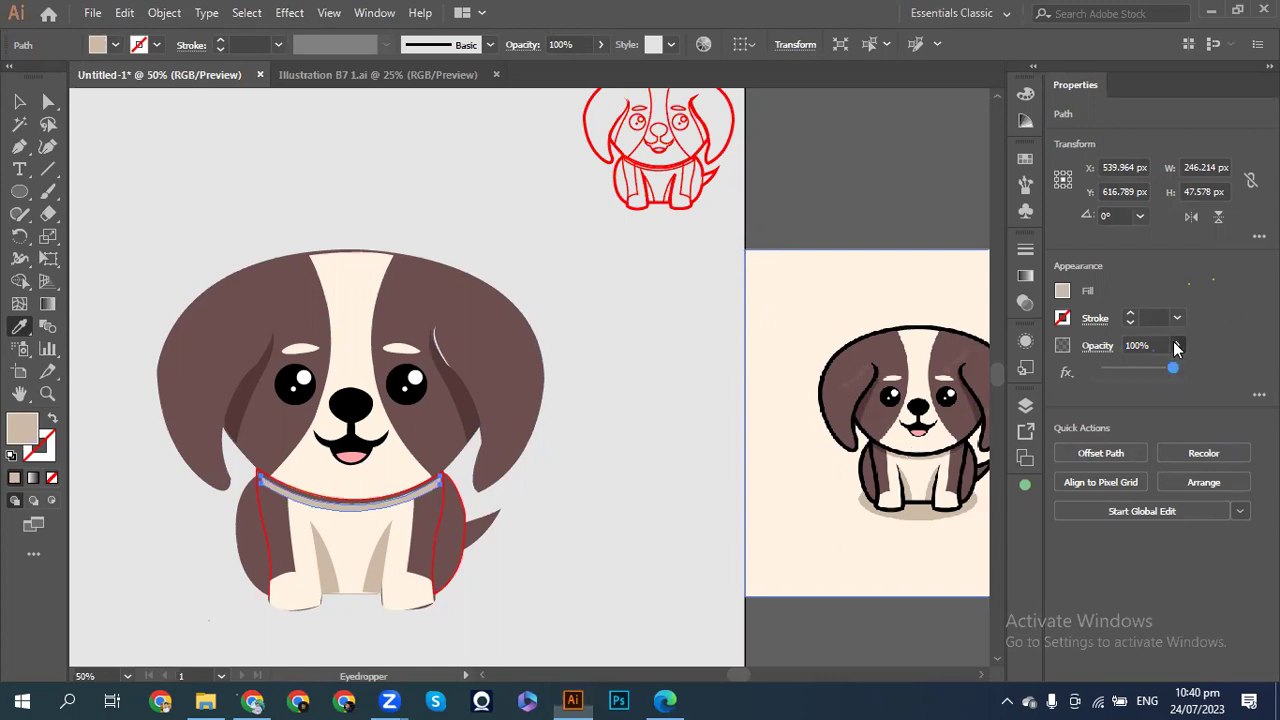
left_click_drag(1173, 368, 1134, 373)
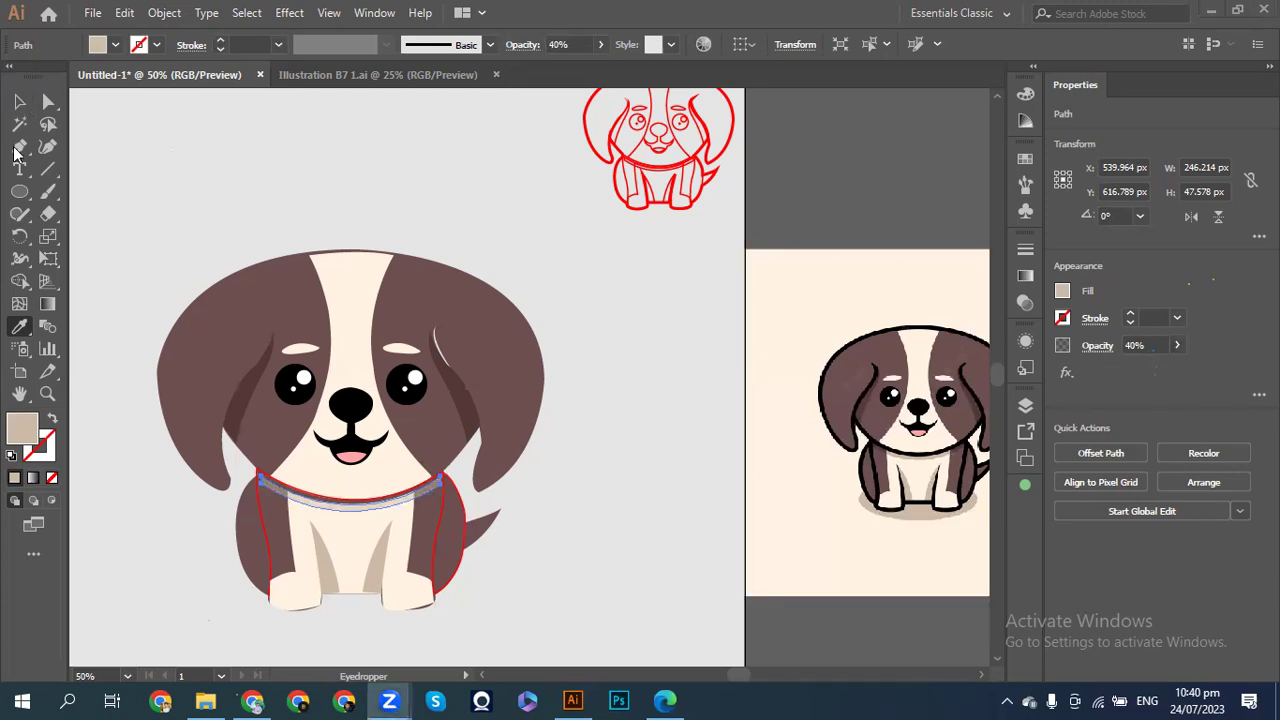
left_click(16, 104)
left_click(127, 152)
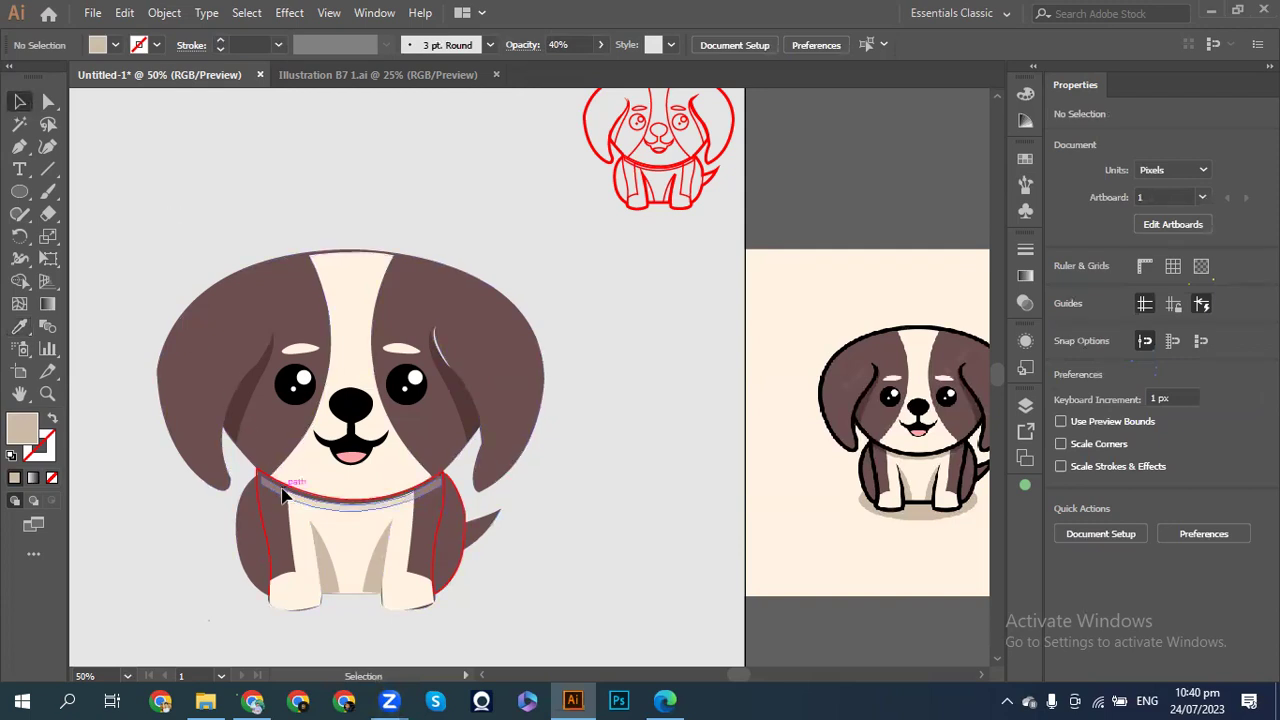
- Recolour the curved neck shadow with the nose's black and set its opacity to 35%
left_click(286, 485)
left_click(19, 327)
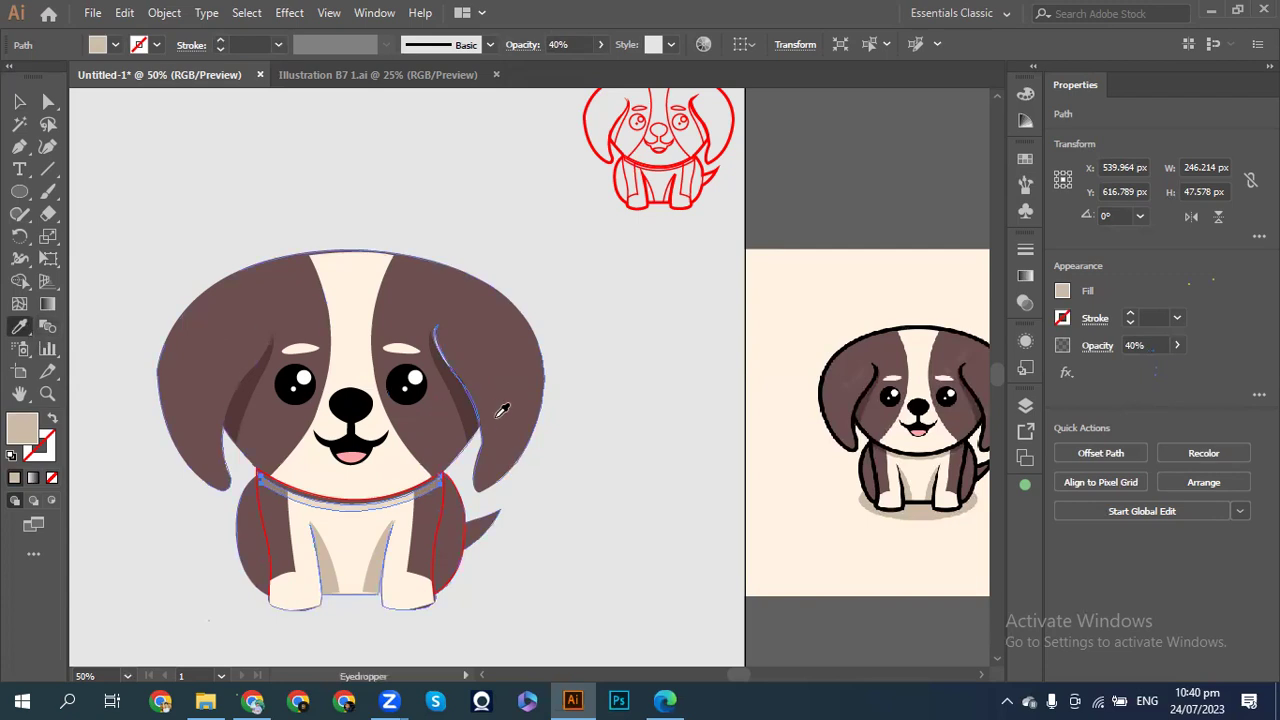
left_click(351, 404)
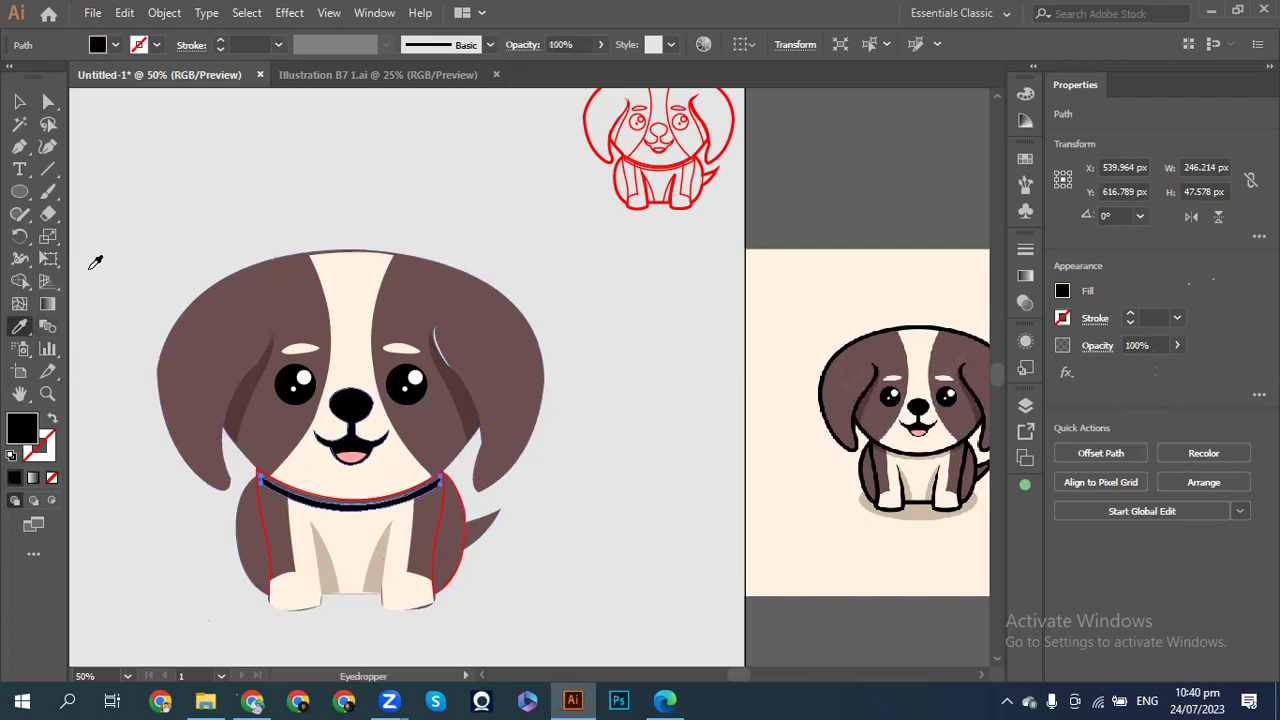
key("v")
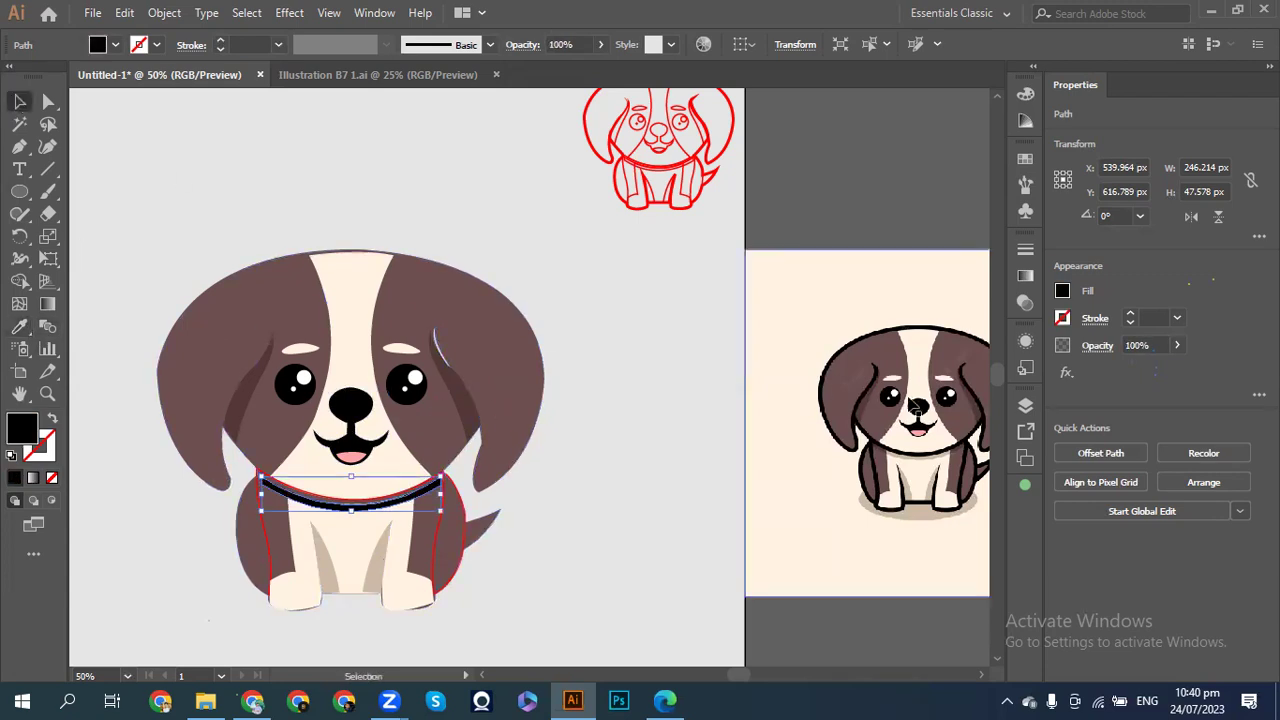
left_click(1177, 345)
left_click_drag(1180, 371, 1128, 373)
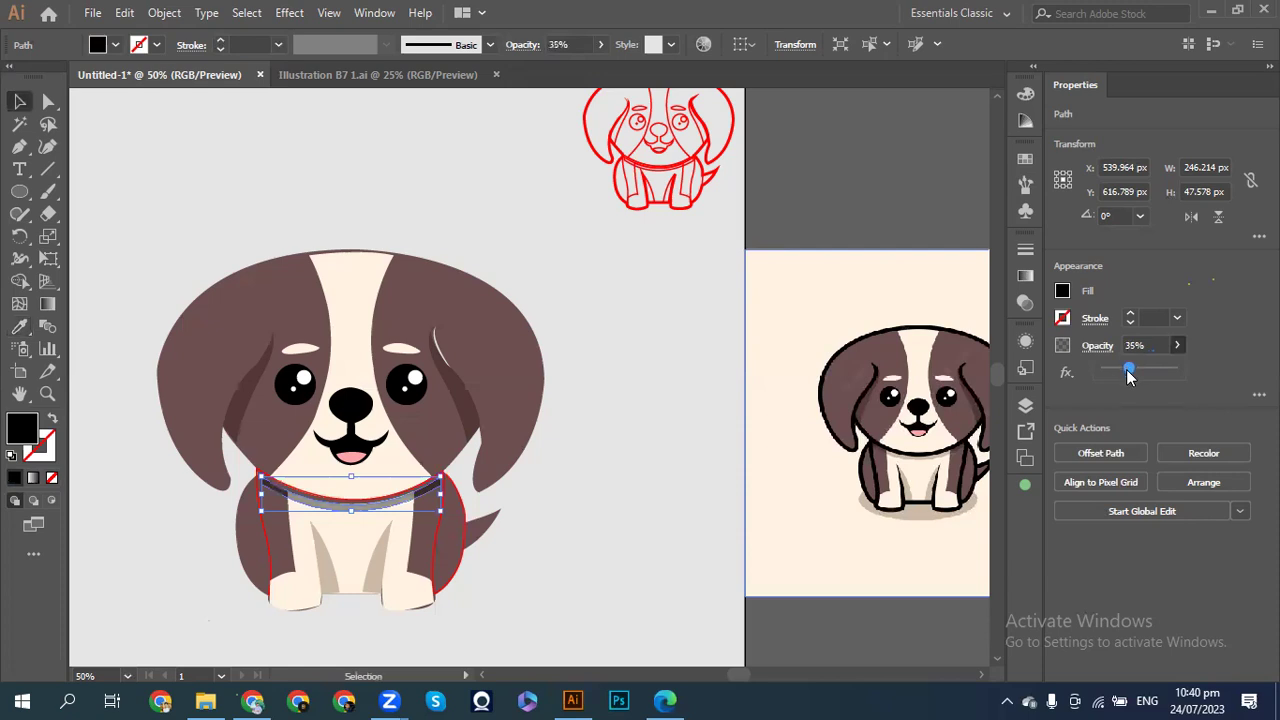
left_click(920, 220)
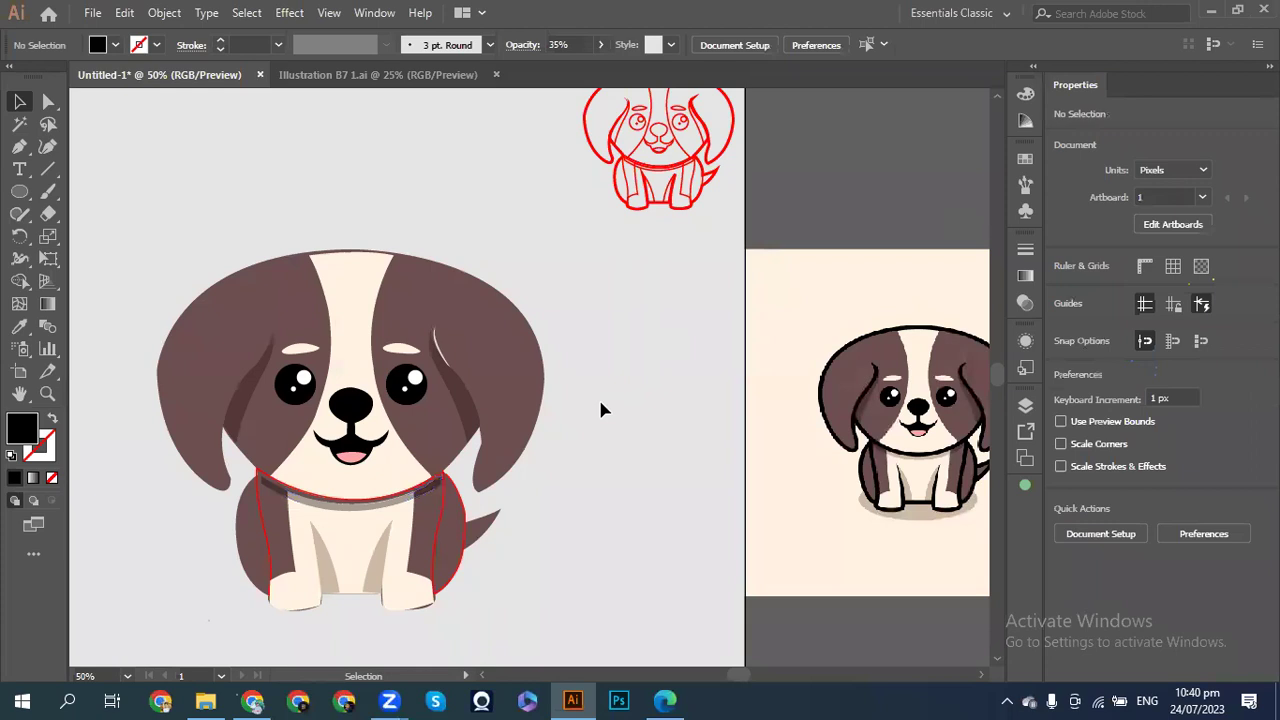
- Give the red outline path around the neck and body sides a black stroke sampled from the reference's outline, with no fill
left_click(469, 546)
left_click(20, 327)
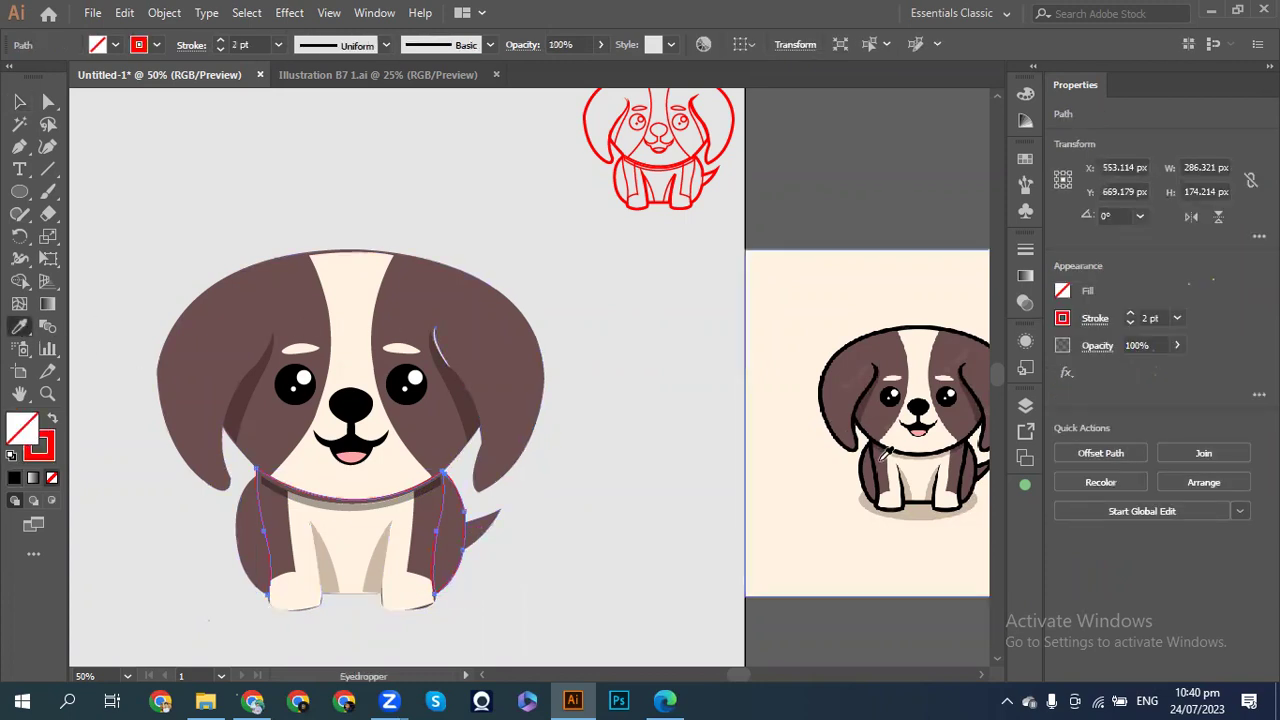
left_click(882, 462)
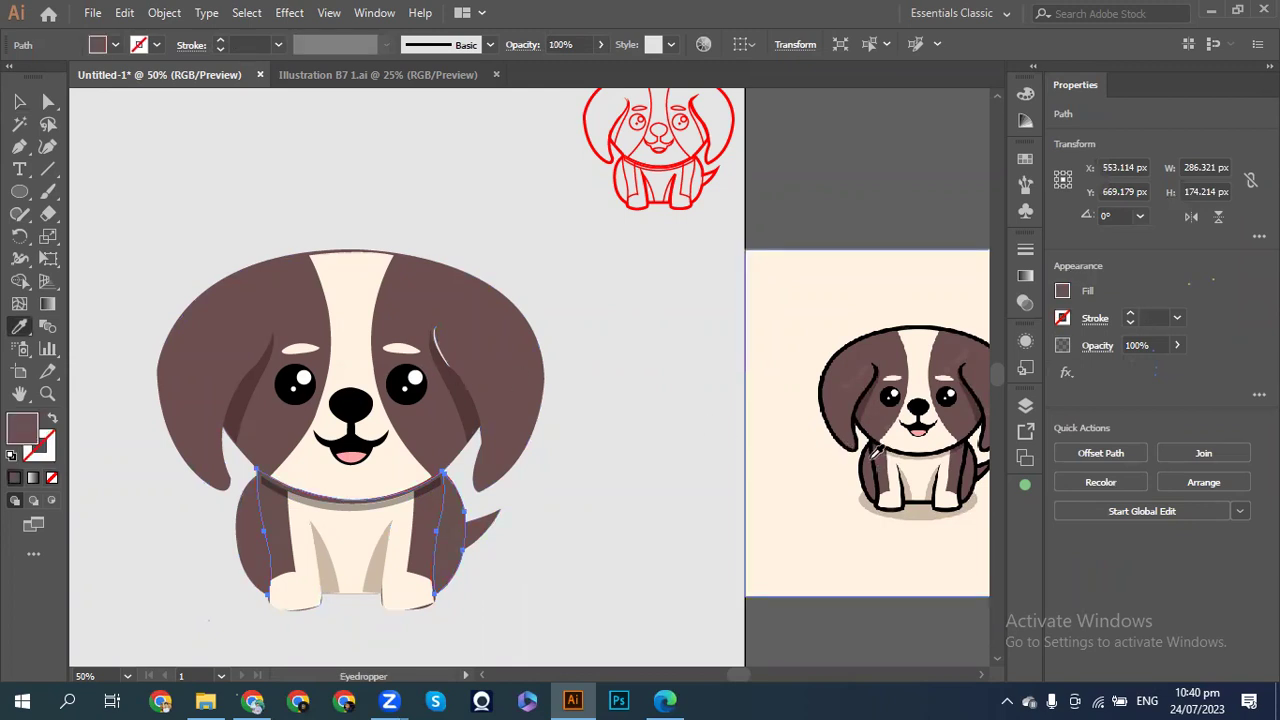
left_click(872, 458)
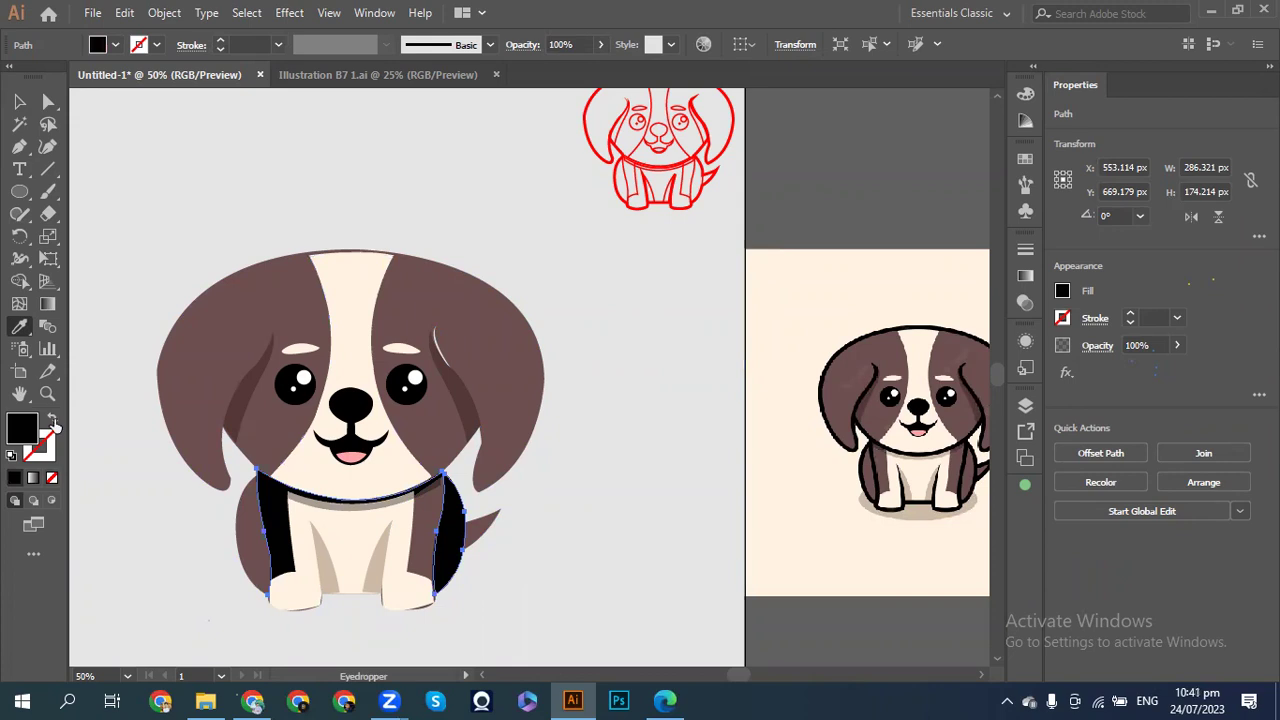
left_click(54, 424)
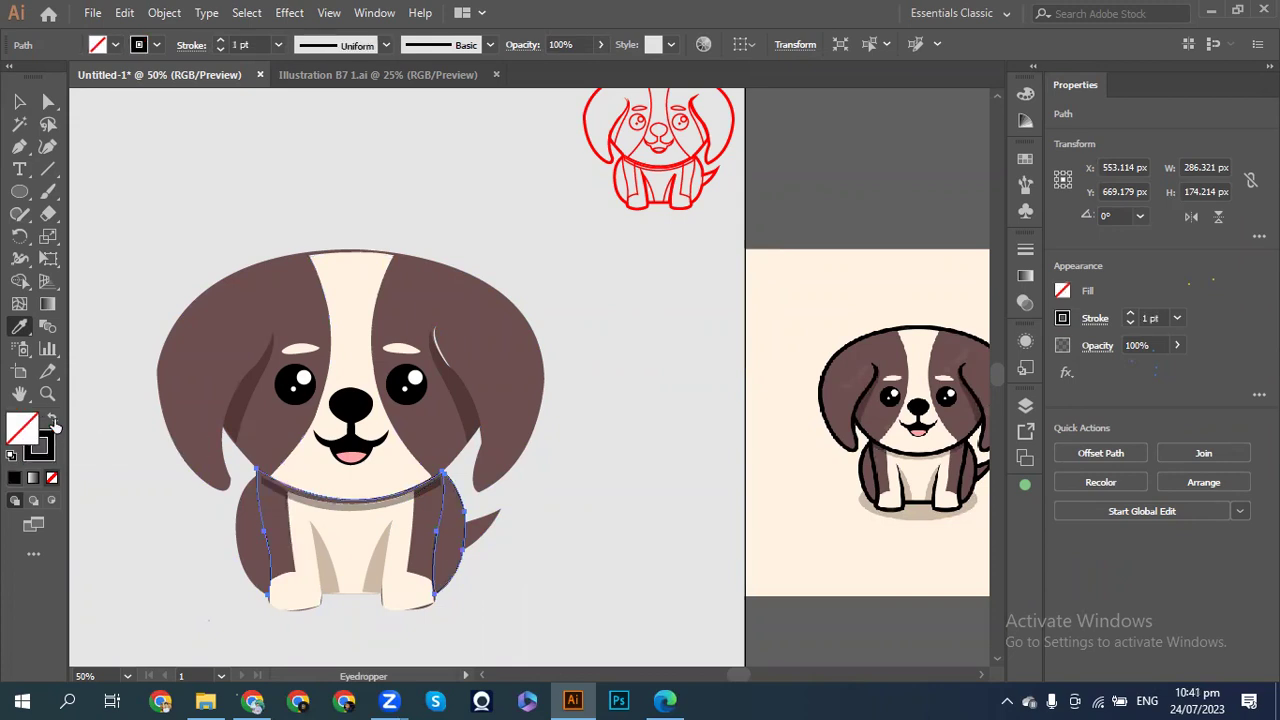
- Set the stroke weight of the black neck-and-body line to 8 pt
left_click(1131, 317)
left_click(1131, 317)
left_click(1131, 317)
left_click(1131, 317)
left_click(1131, 317)
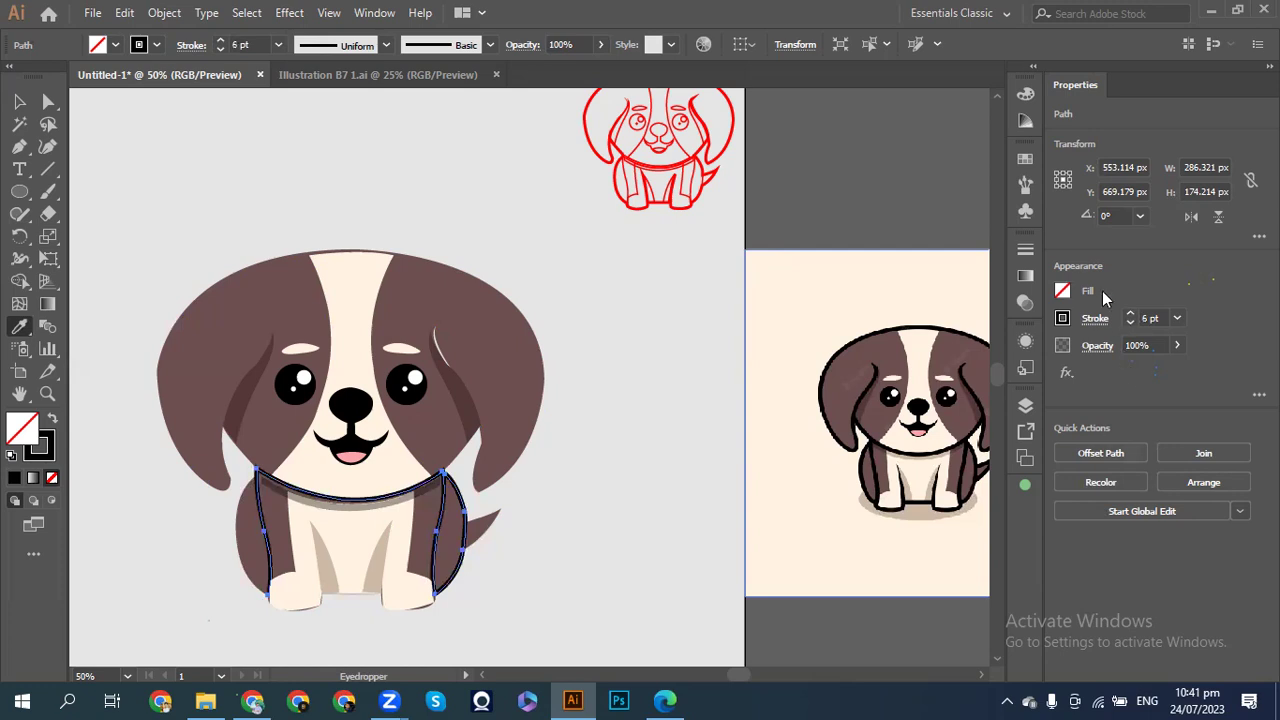
left_click(1131, 316)
left_click(1131, 316)
left_click(1131, 321)
left_click(1131, 321)
left_click(20, 104)
left_click(187, 149)
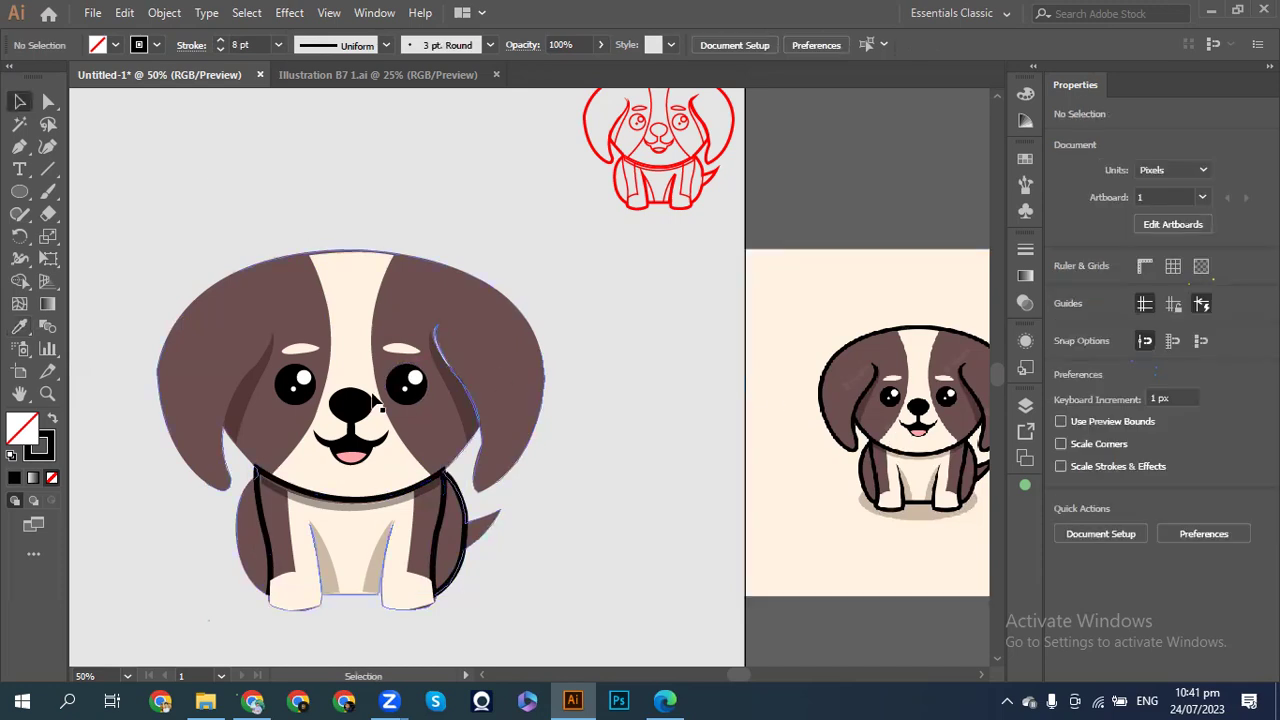
- Nudge the curved neck shadow slightly upward towards the chin line
left_click(425, 494)
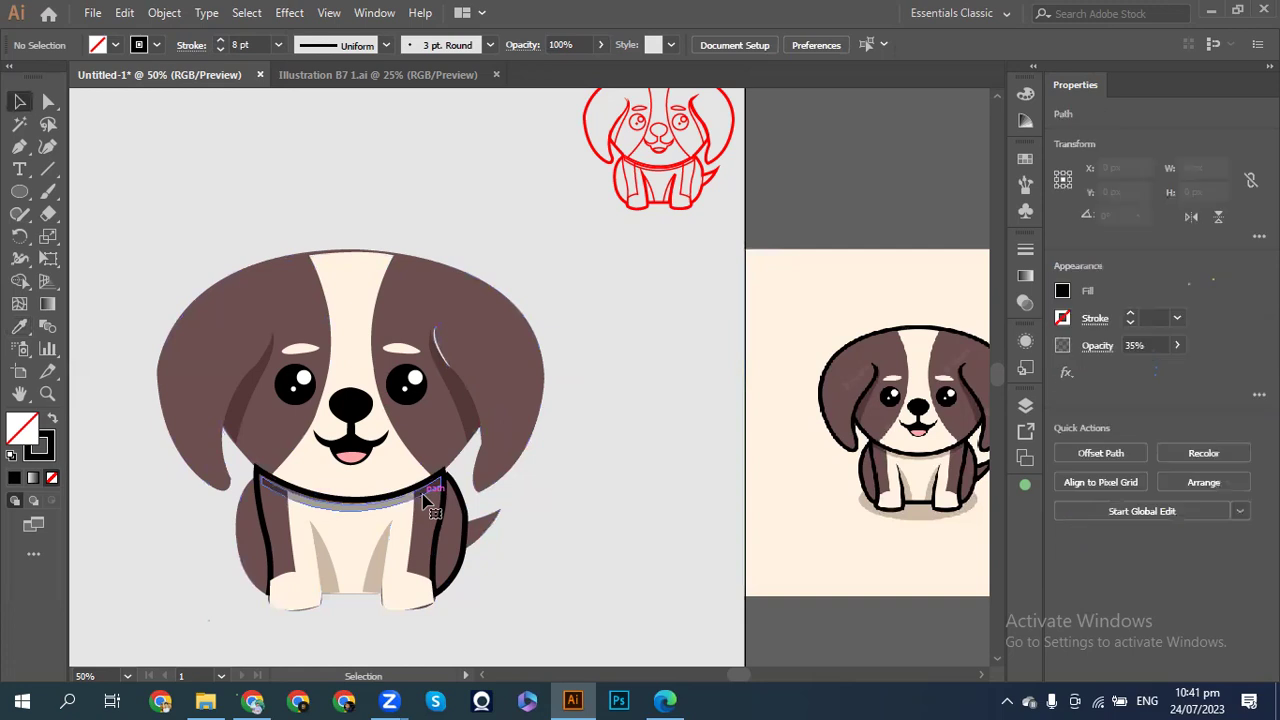
key("Up")
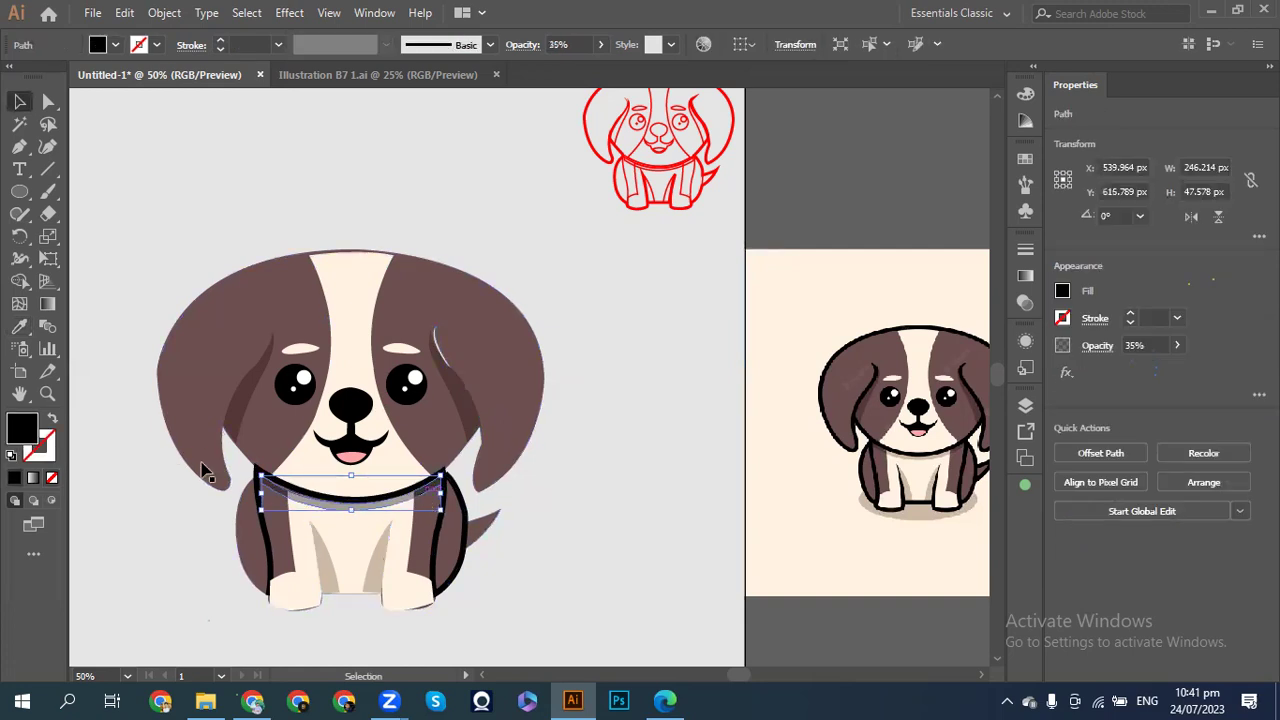
left_click(134, 521)
- Thicken the black neck-and-body line's stroke to 10 pt
left_click(259, 512)
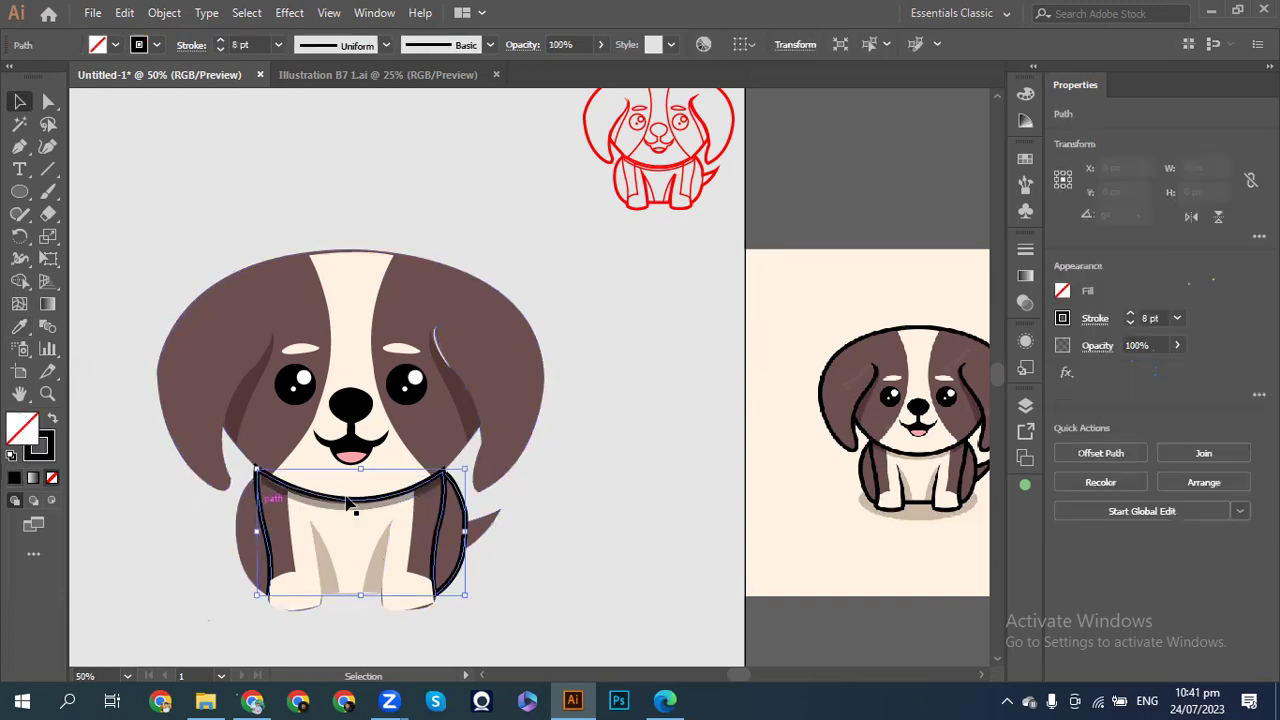
left_click(1130, 315)
left_click(1130, 315)
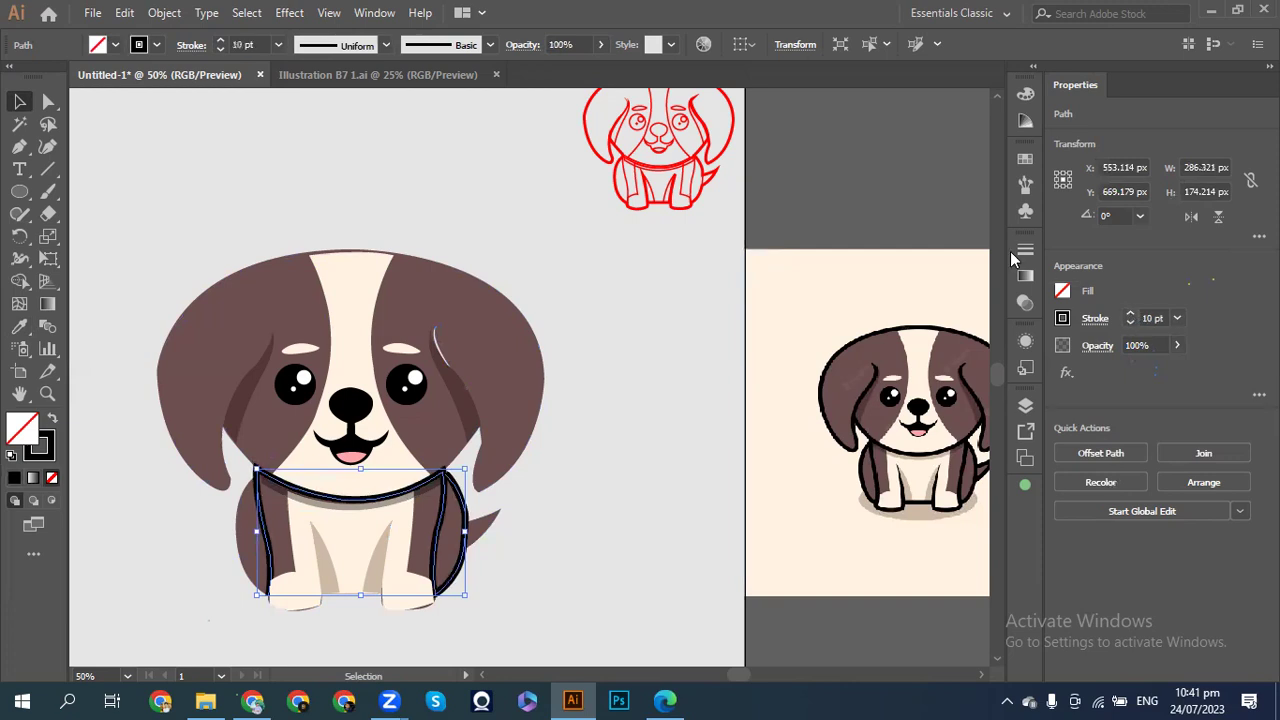
left_click(874, 198)
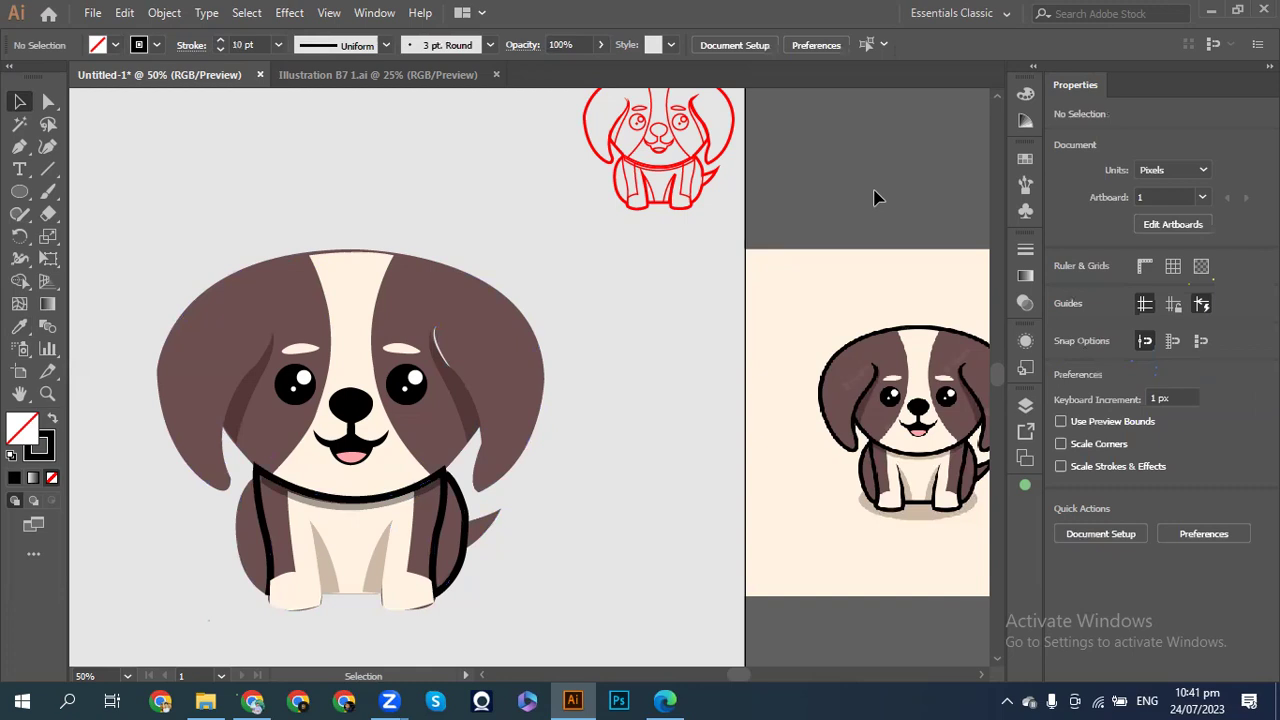
left_click(509, 329)
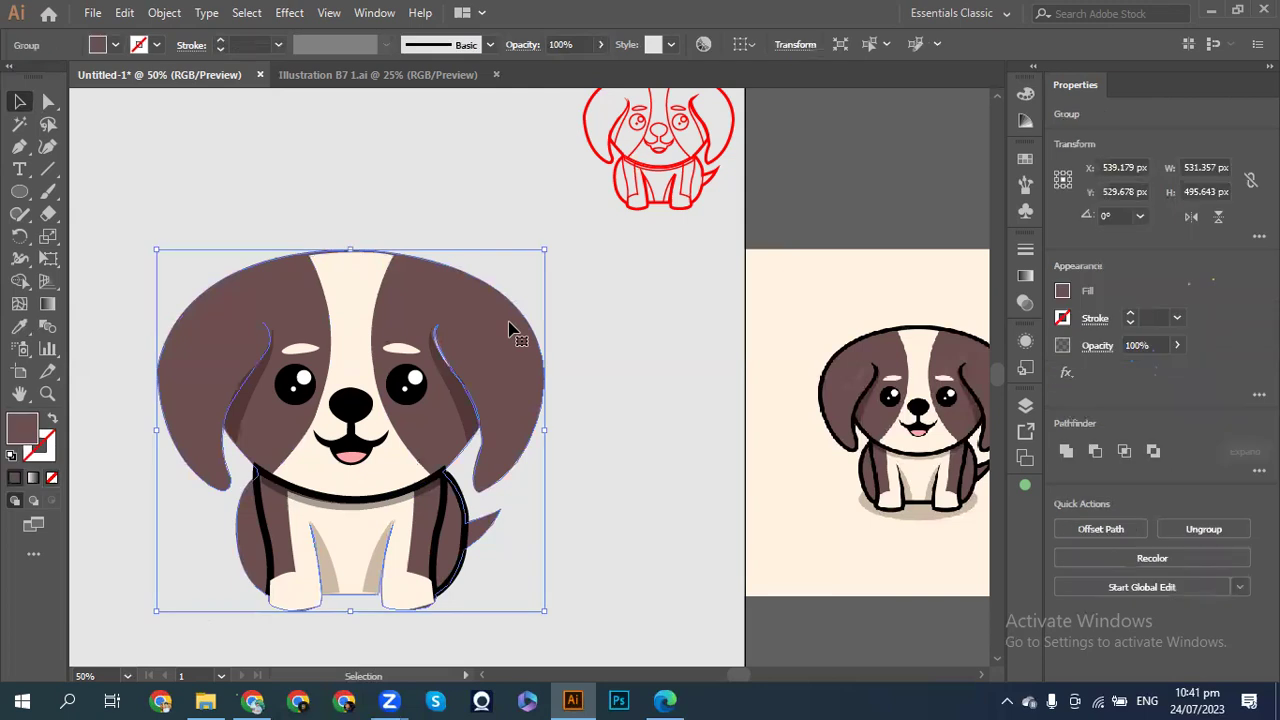
key("a")
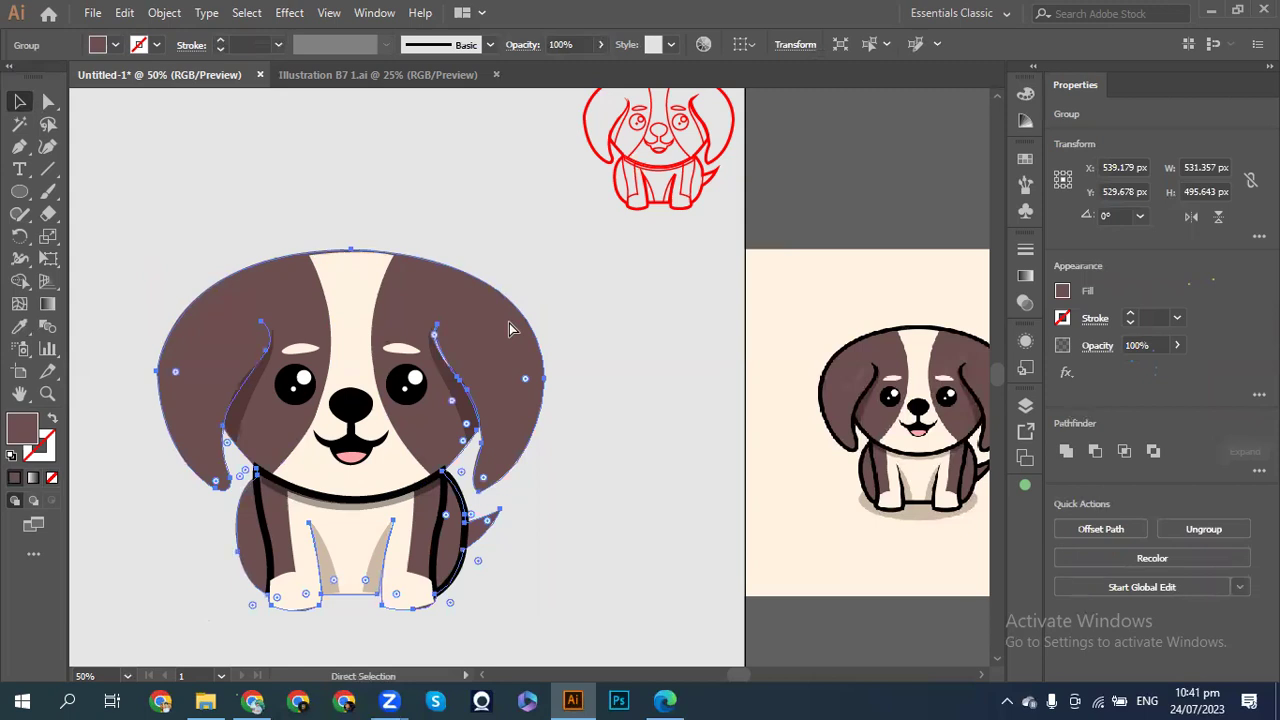
key("v")
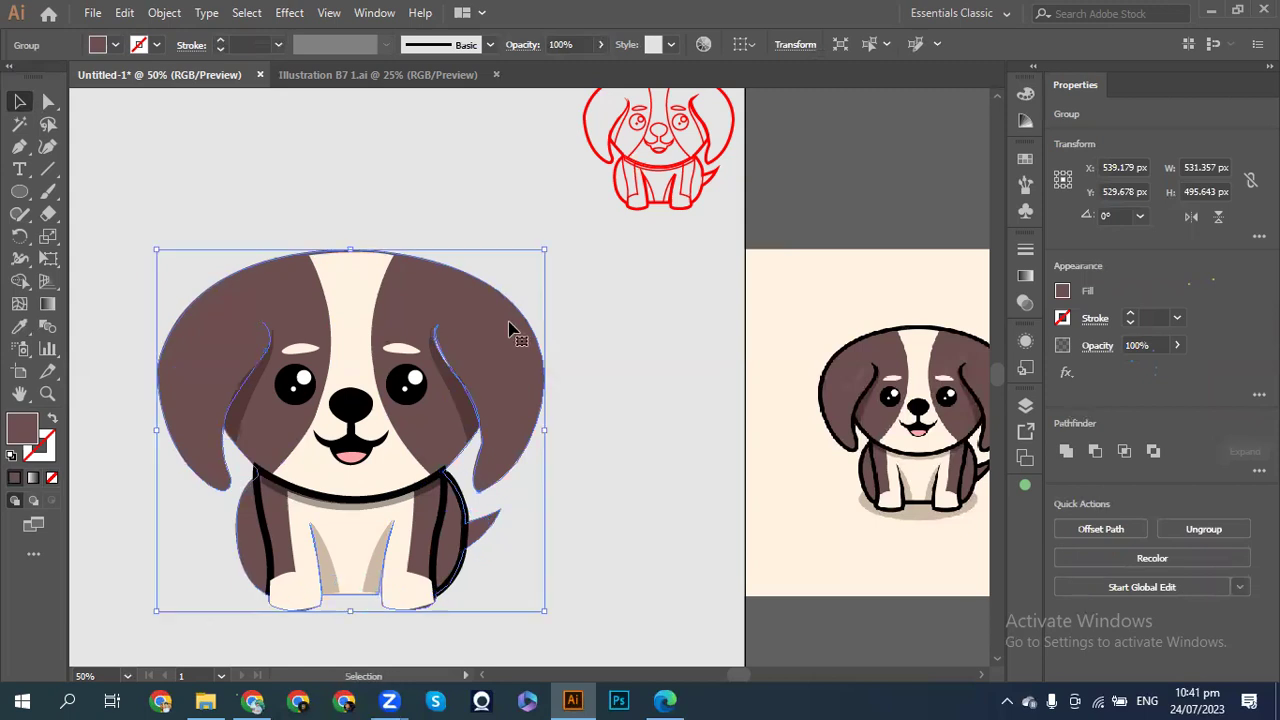
right_click(508, 323)
left_click(671, 300)
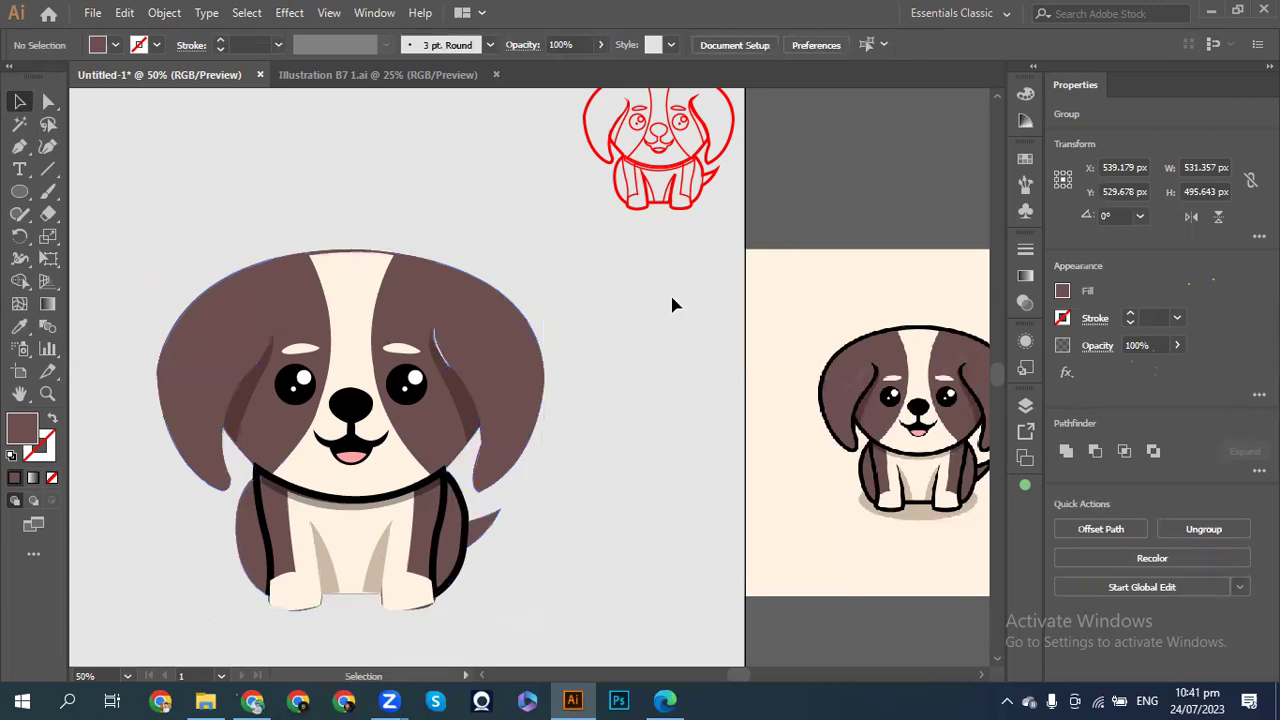
- Bring the brown group forming the puppy's overall silhouette to the front of the stacking order
left_click(508, 323)
right_click(506, 321)
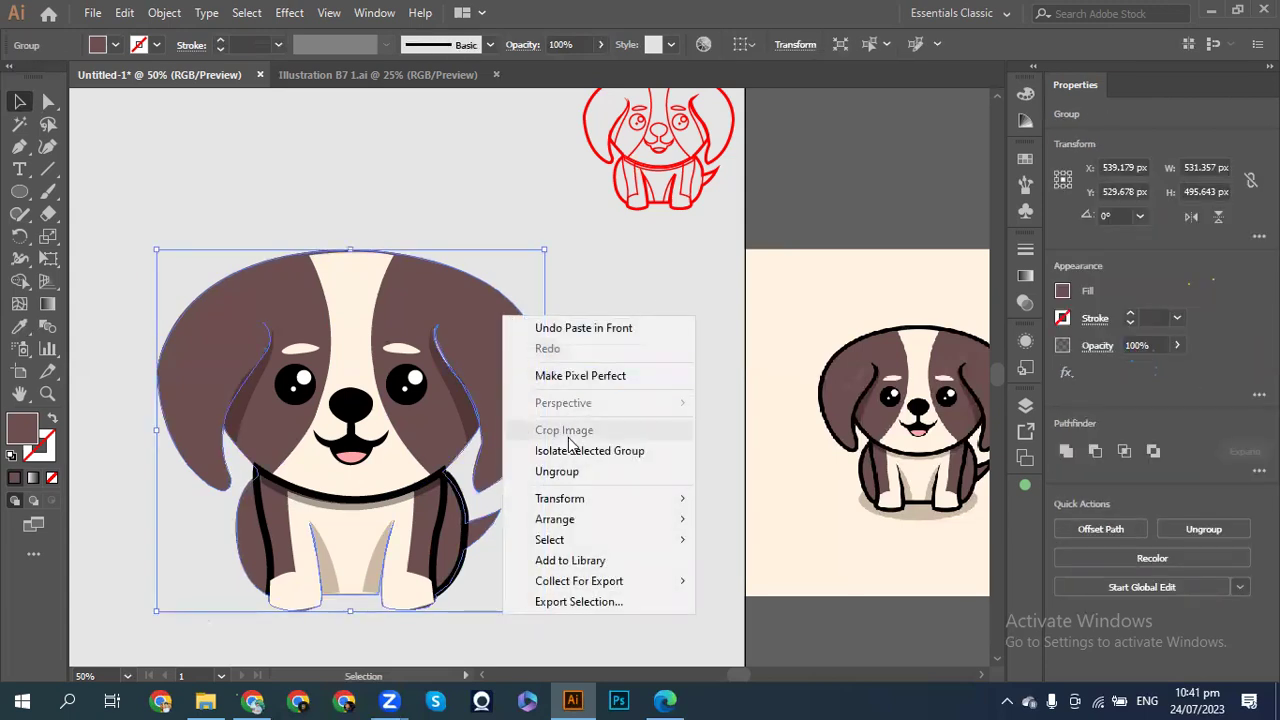
mouse_move(600, 518)
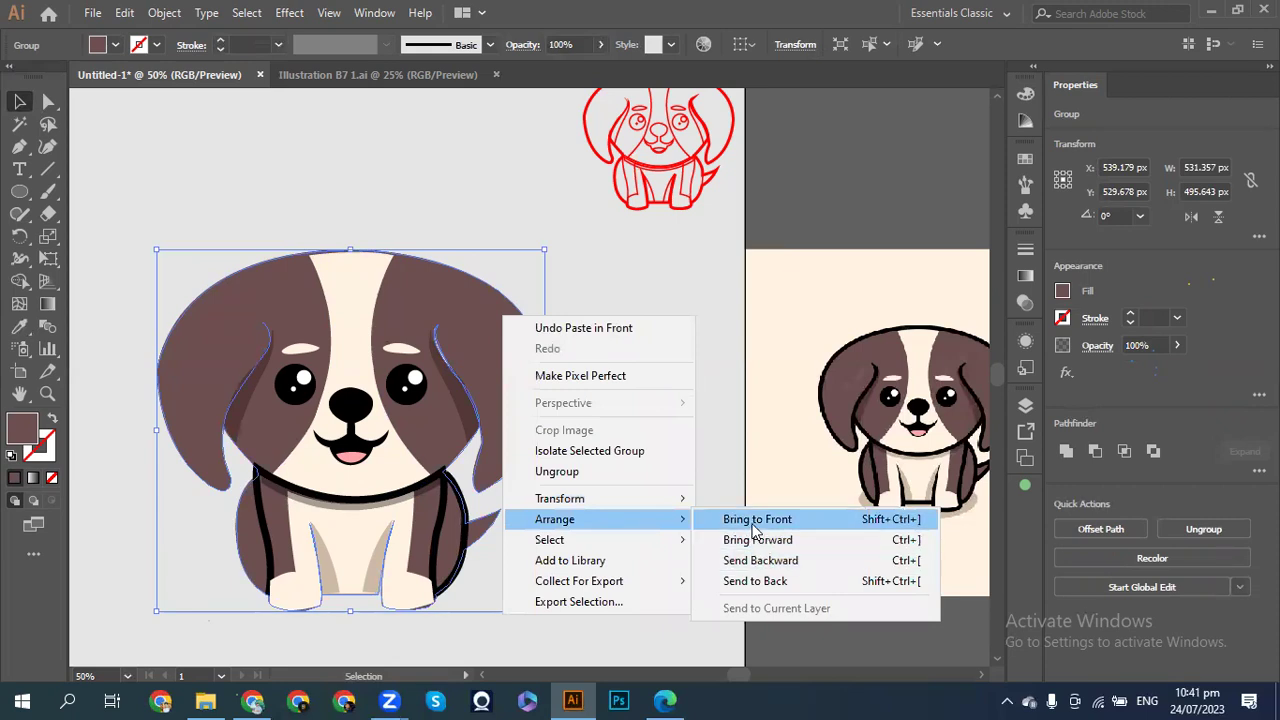
left_click(757, 519)
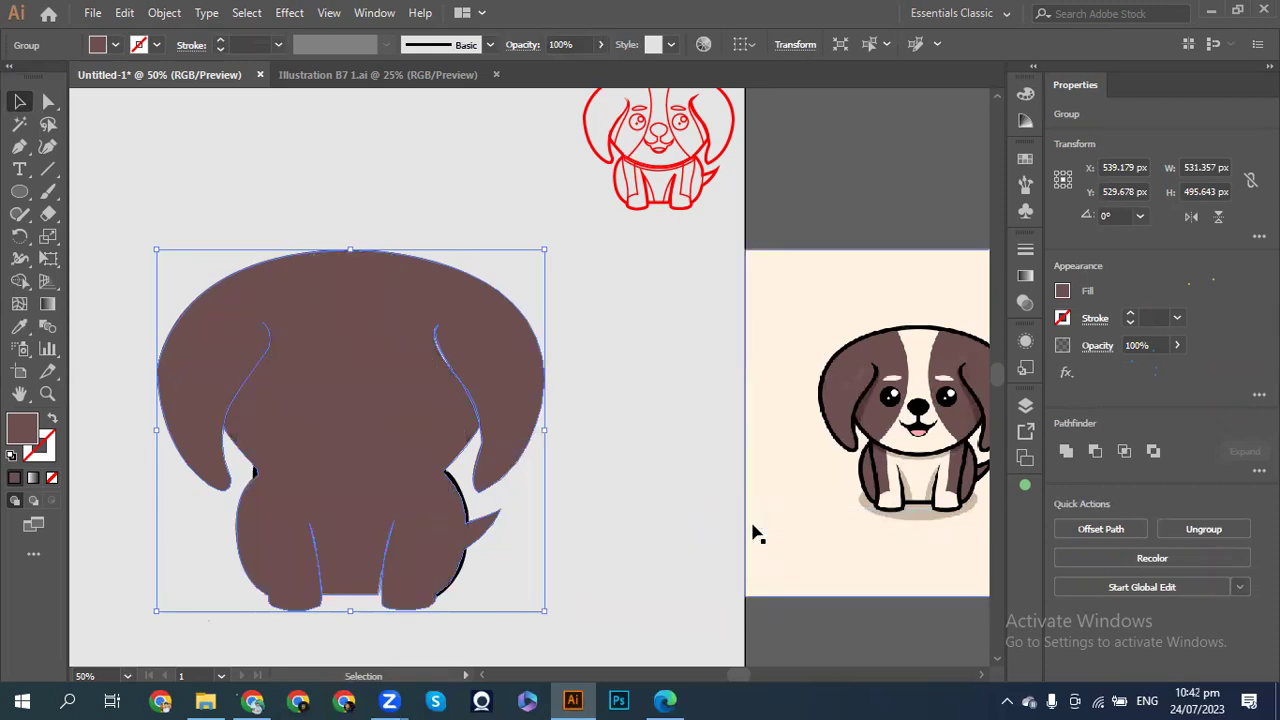
- Replace the silhouette group's brown fill with a black stroke sampled from the reference's outline, leaving no fill
left_click(54, 421)
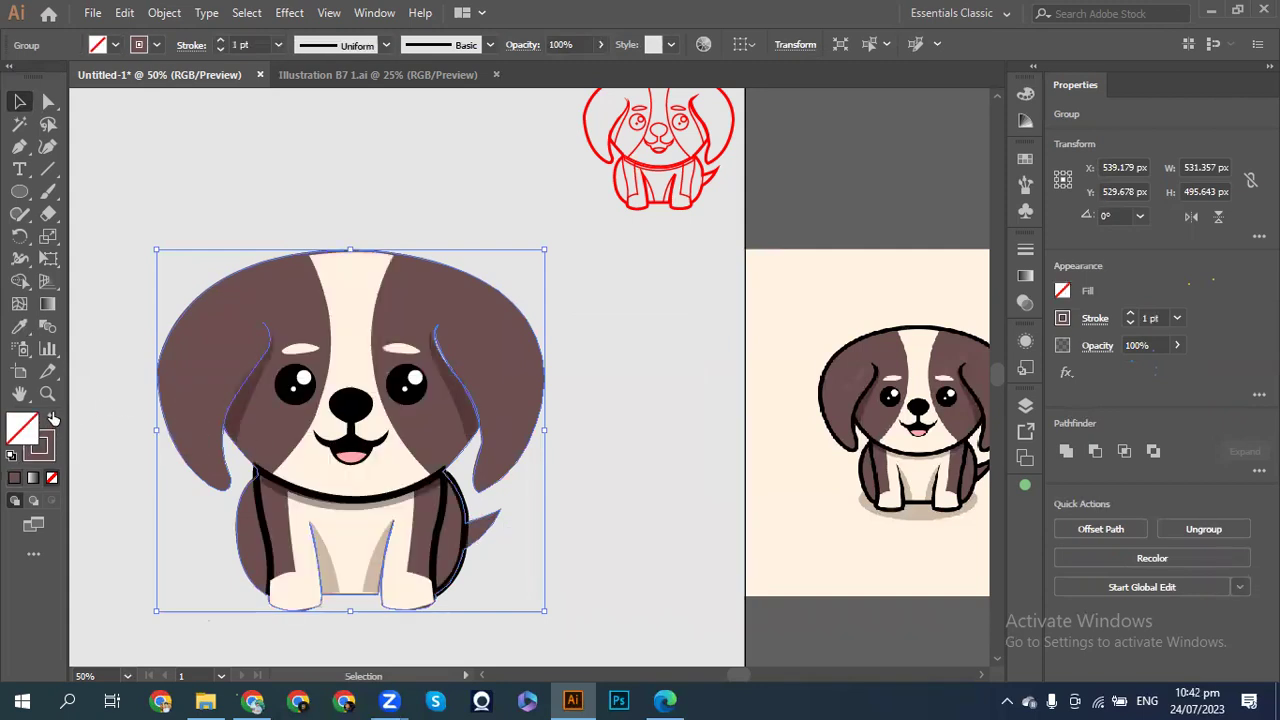
left_click(19, 326)
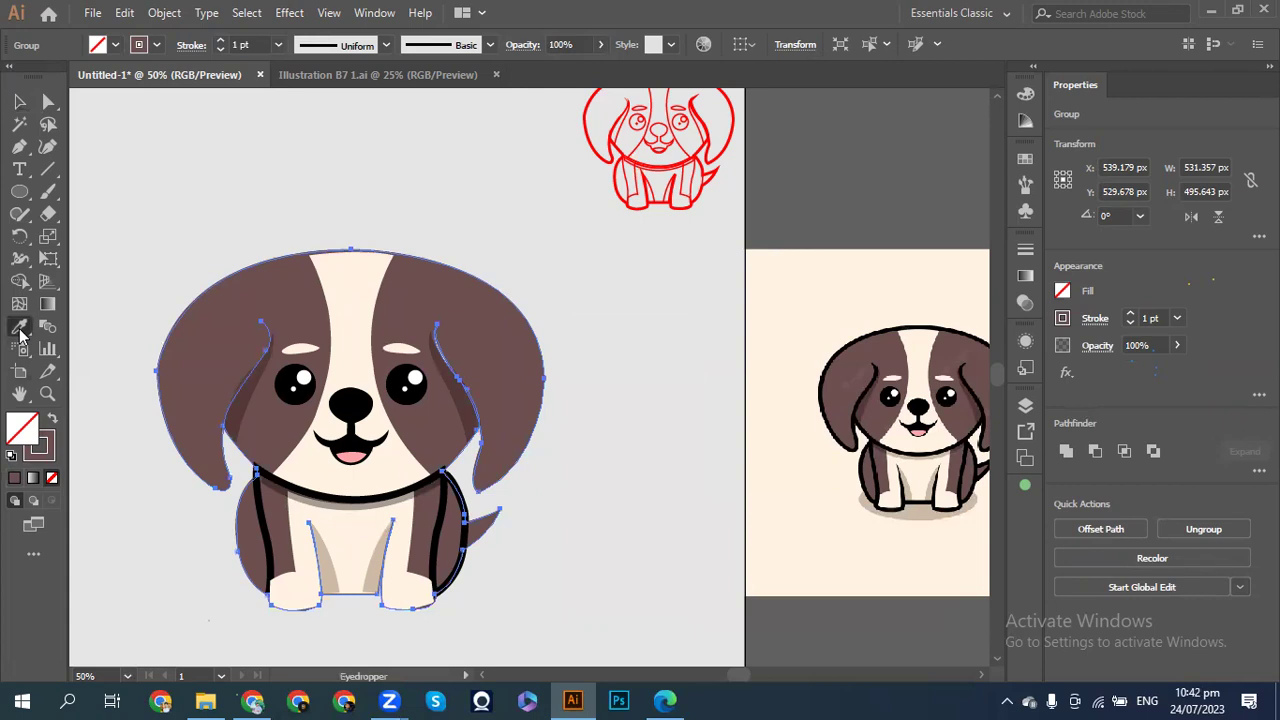
left_click(862, 396)
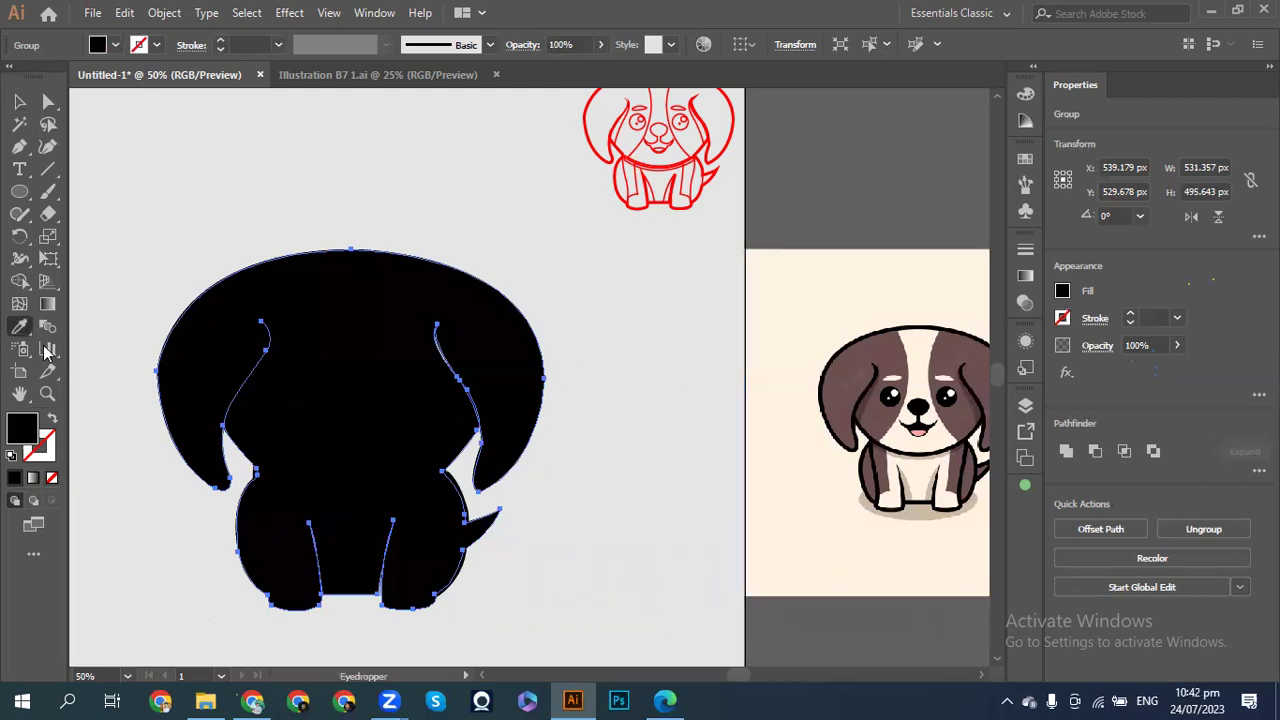
key("ctrl+z")
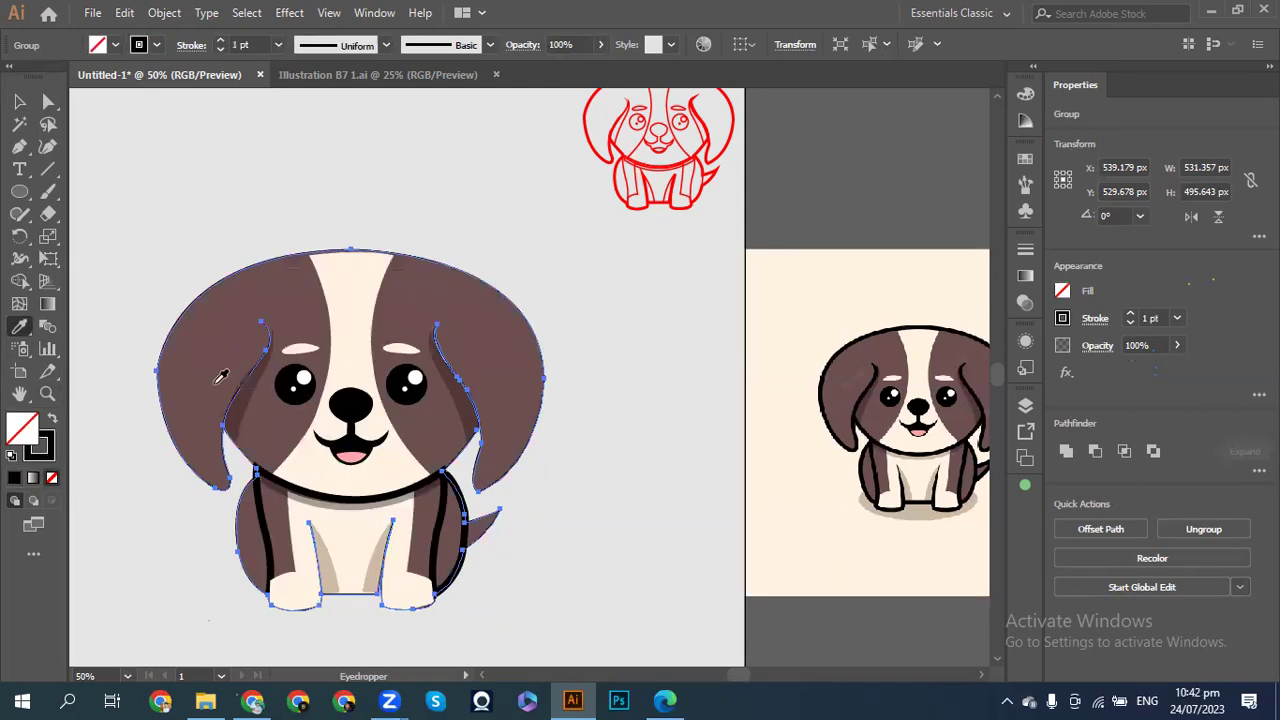
- Set the stroke weight of the puppy's black silhouette outline to 9 pt
left_click(1131, 314)
left_click(1131, 314)
left_click(1131, 314)
left_click(1131, 314)
left_click(1131, 314)
left_click(1131, 314)
left_click(1131, 314)
left_click(1131, 314)
left_click(1131, 314)
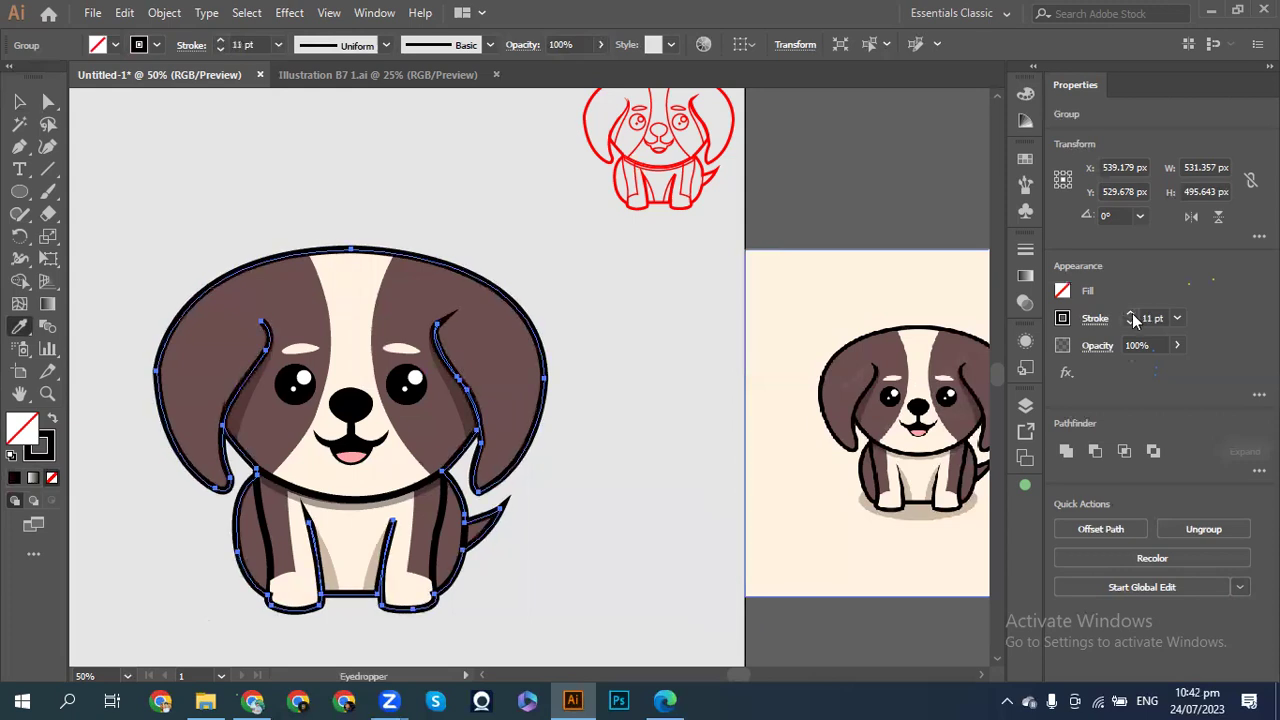
left_click(1131, 322)
left_click(1131, 322)
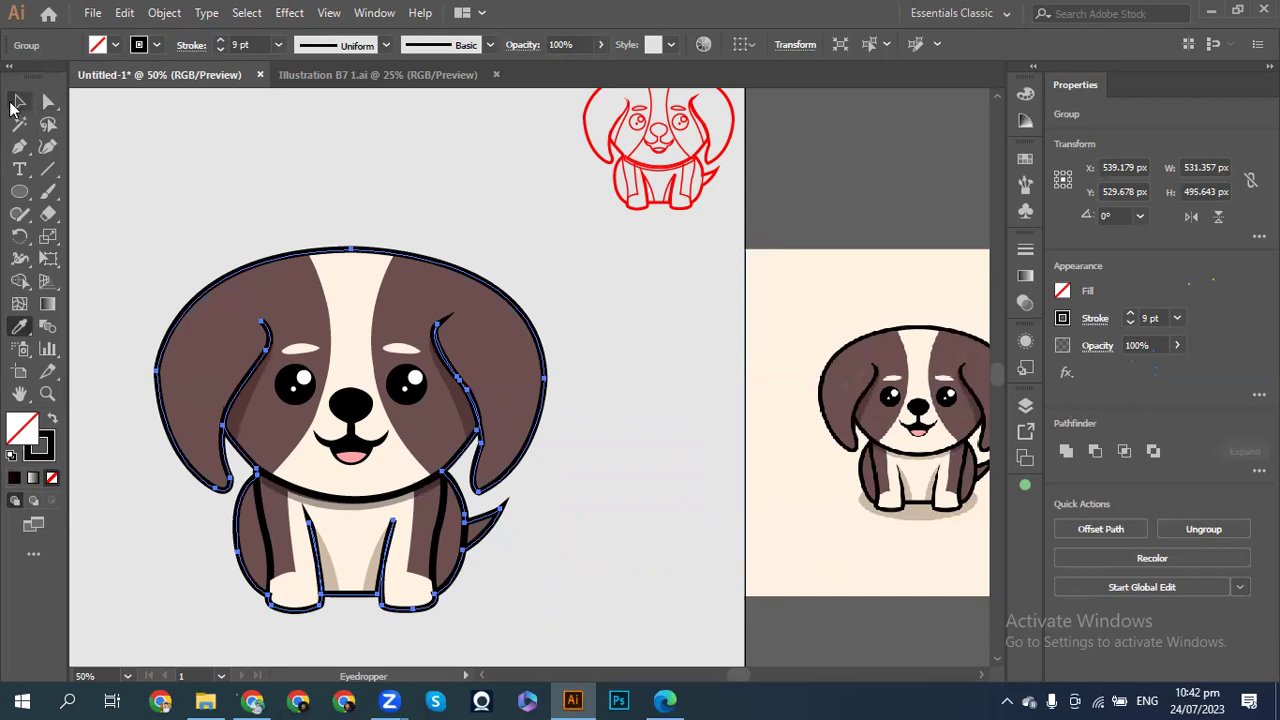
left_click(19, 101)
left_click(140, 175)
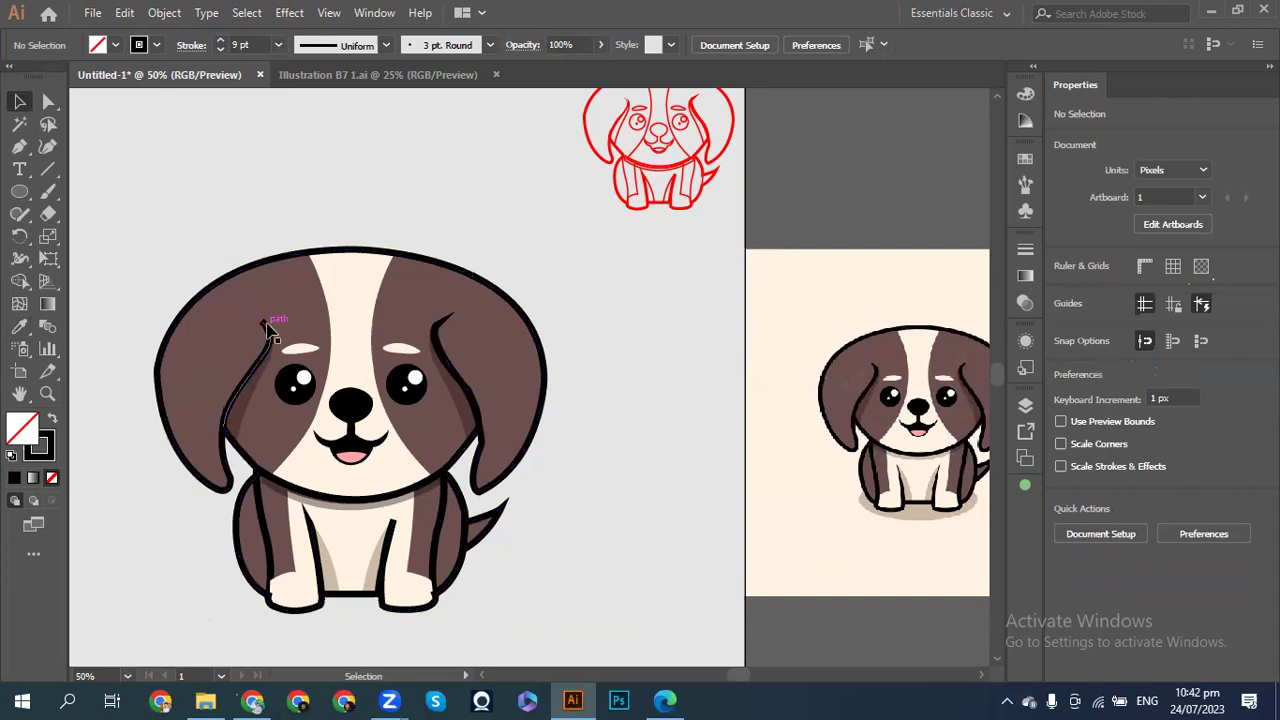
left_click_drag(266, 324, 783, 200)
left_click(783, 200)
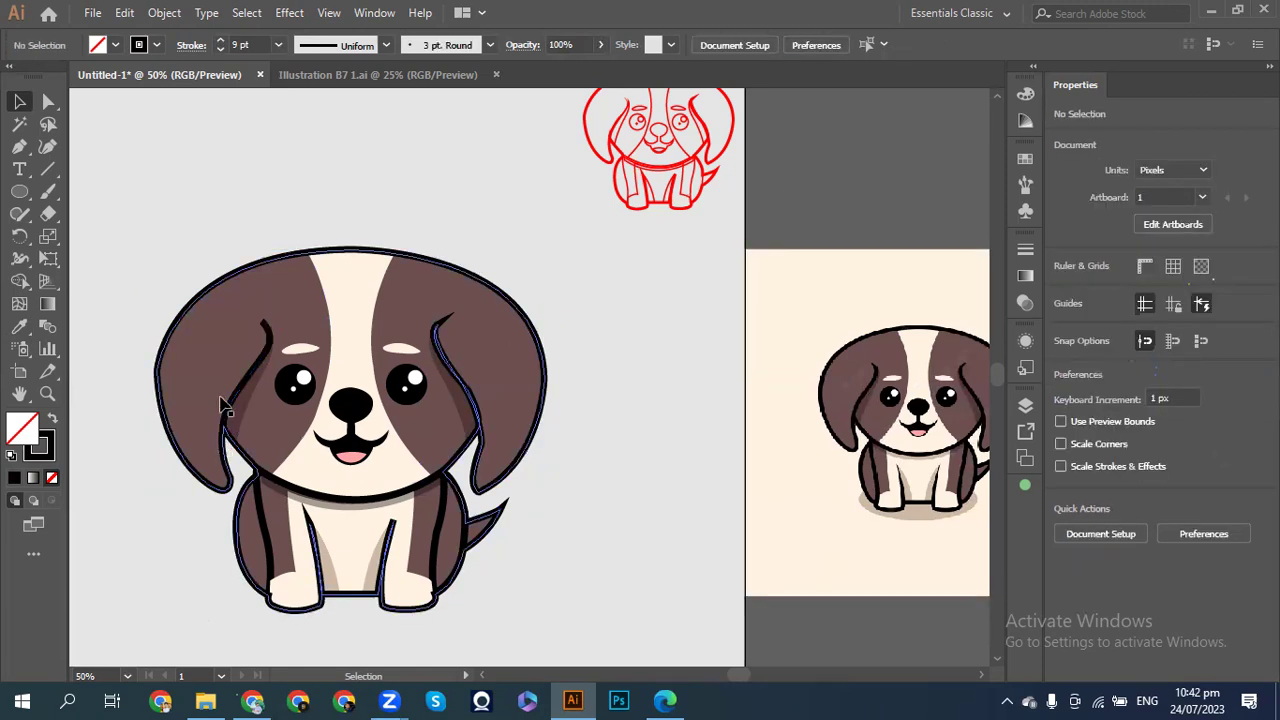
left_click(268, 356)
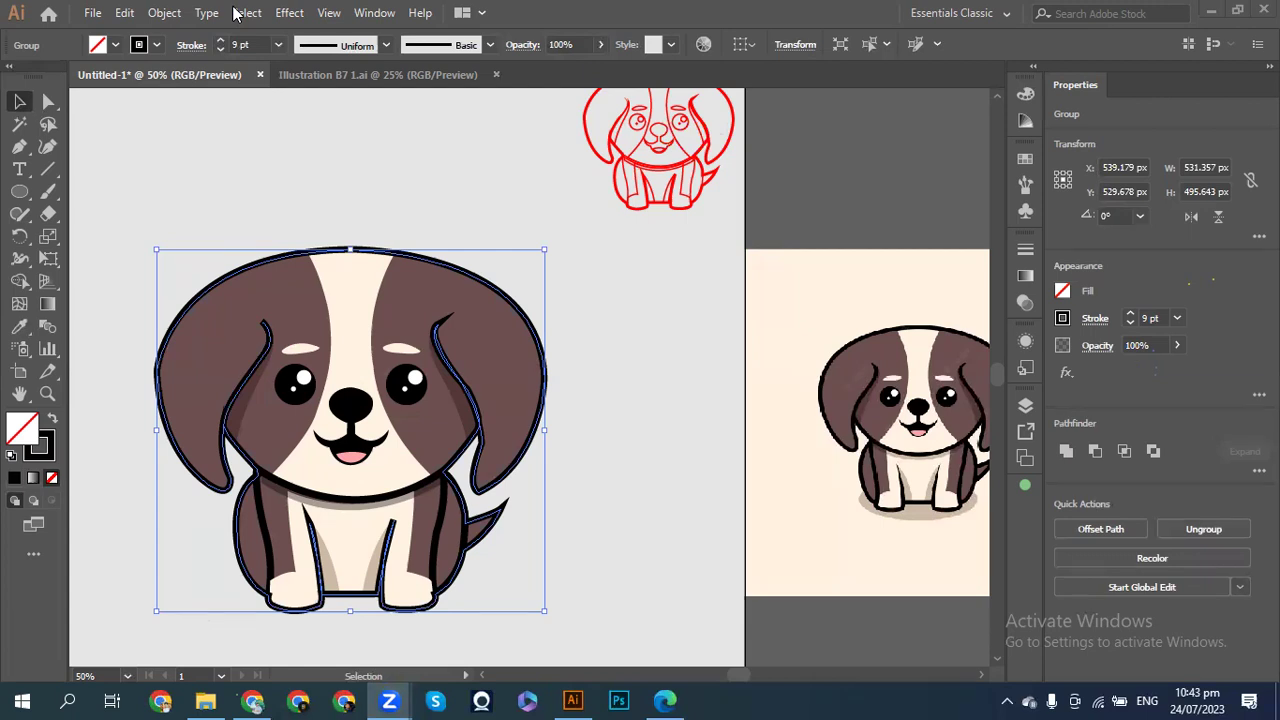
left_click(212, 166)
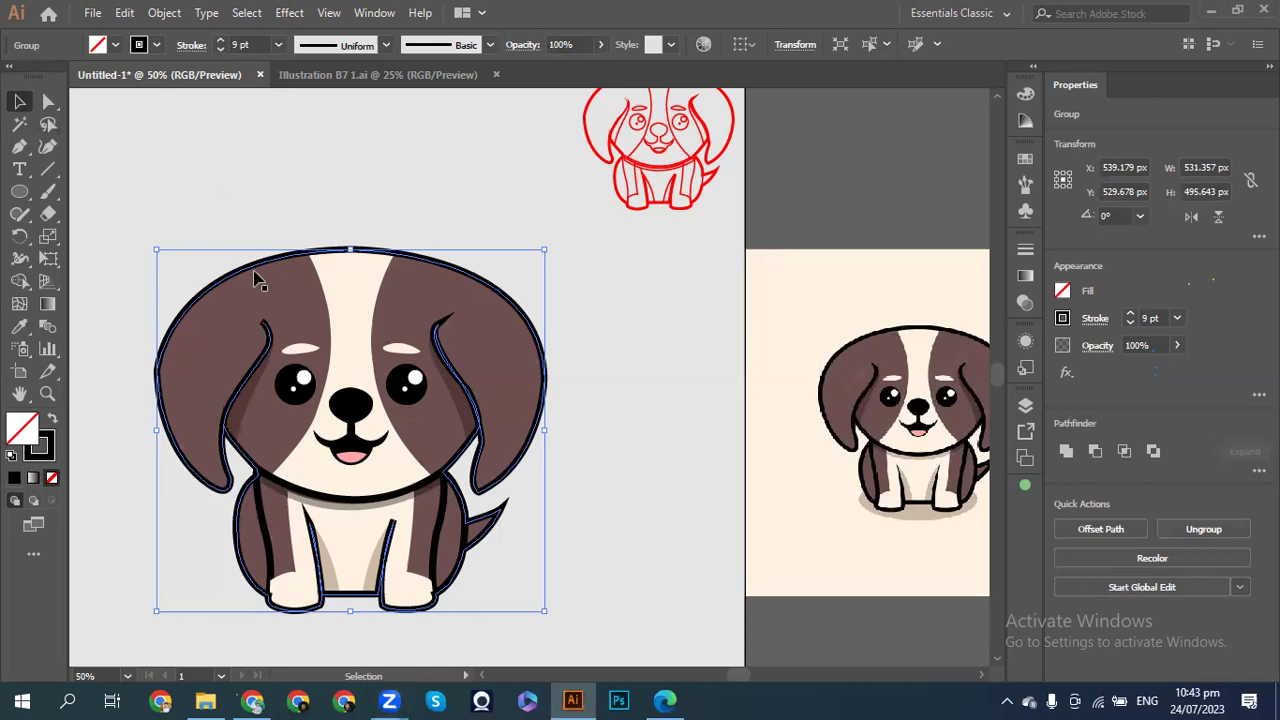
left_click(278, 208)
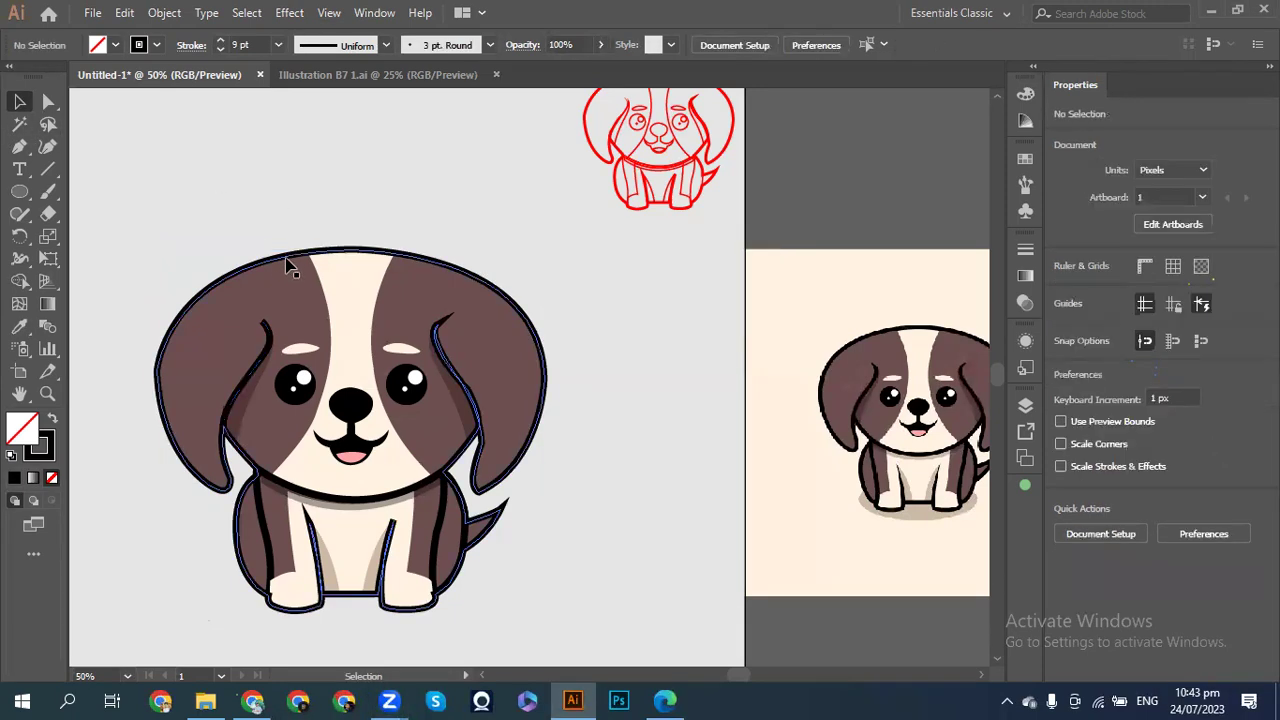
left_click(287, 264)
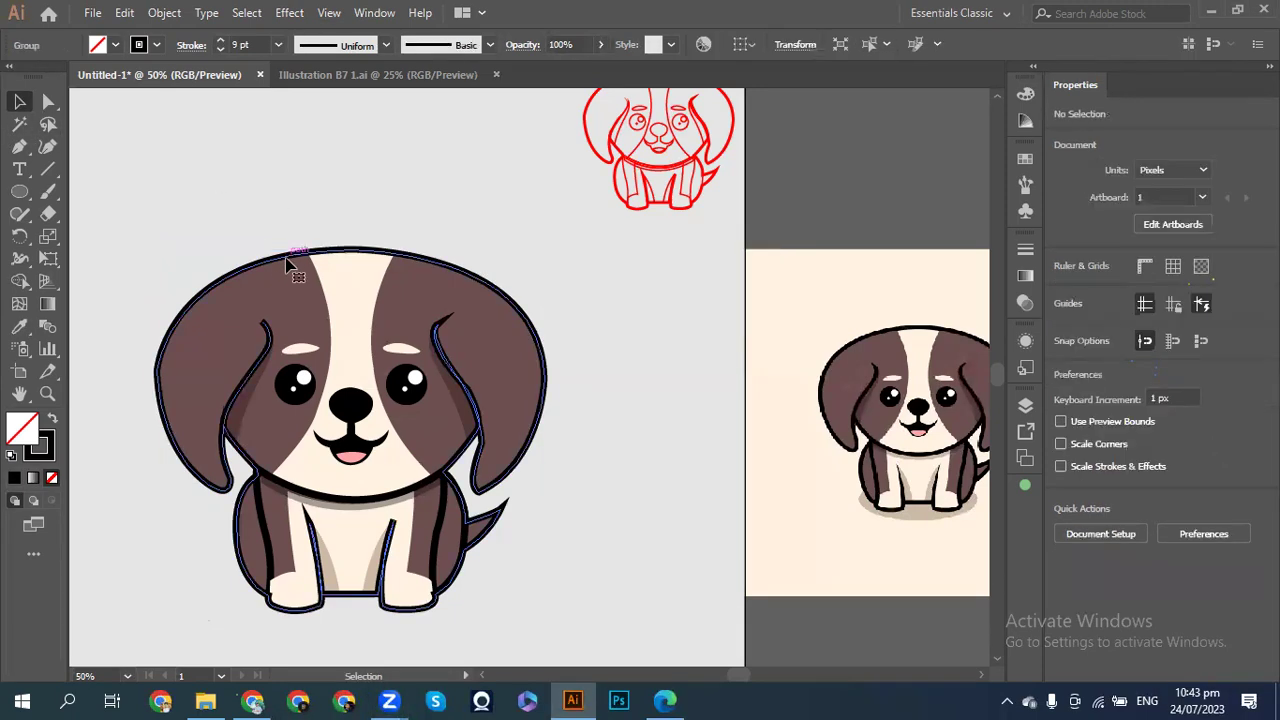
key("ctrl")
left_click(260, 335, "ctrl")
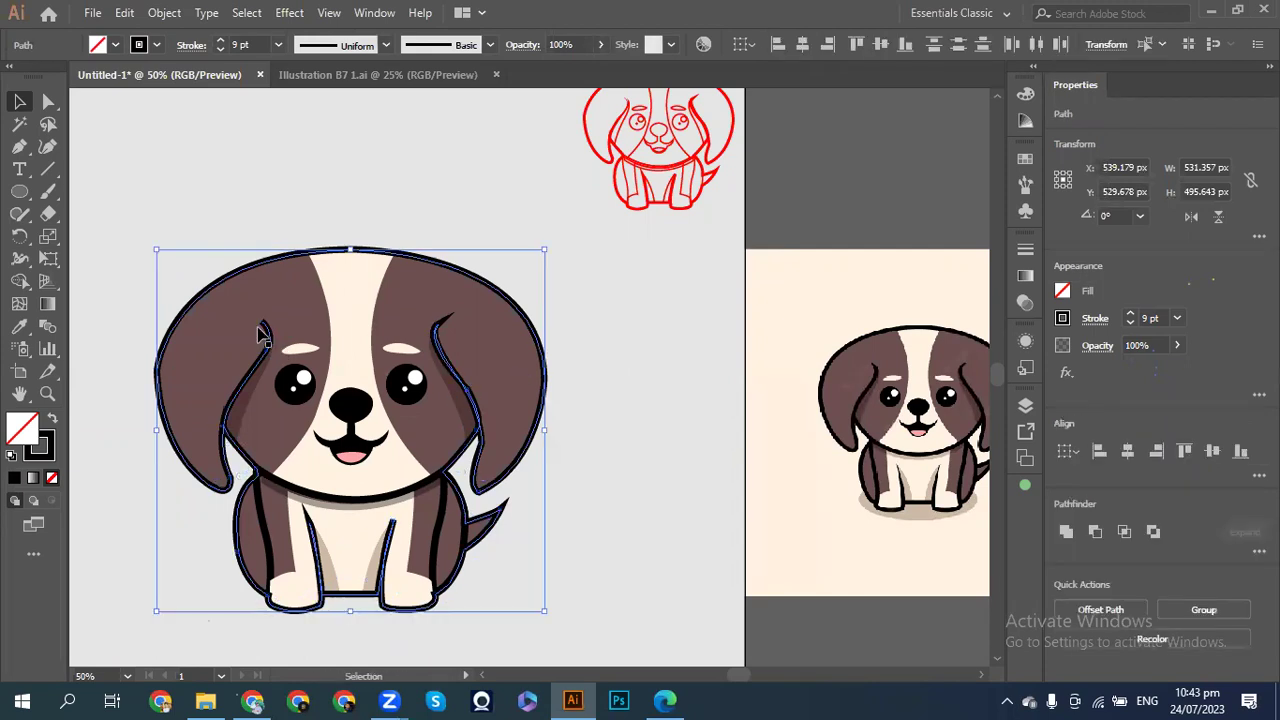
left_click(265, 212)
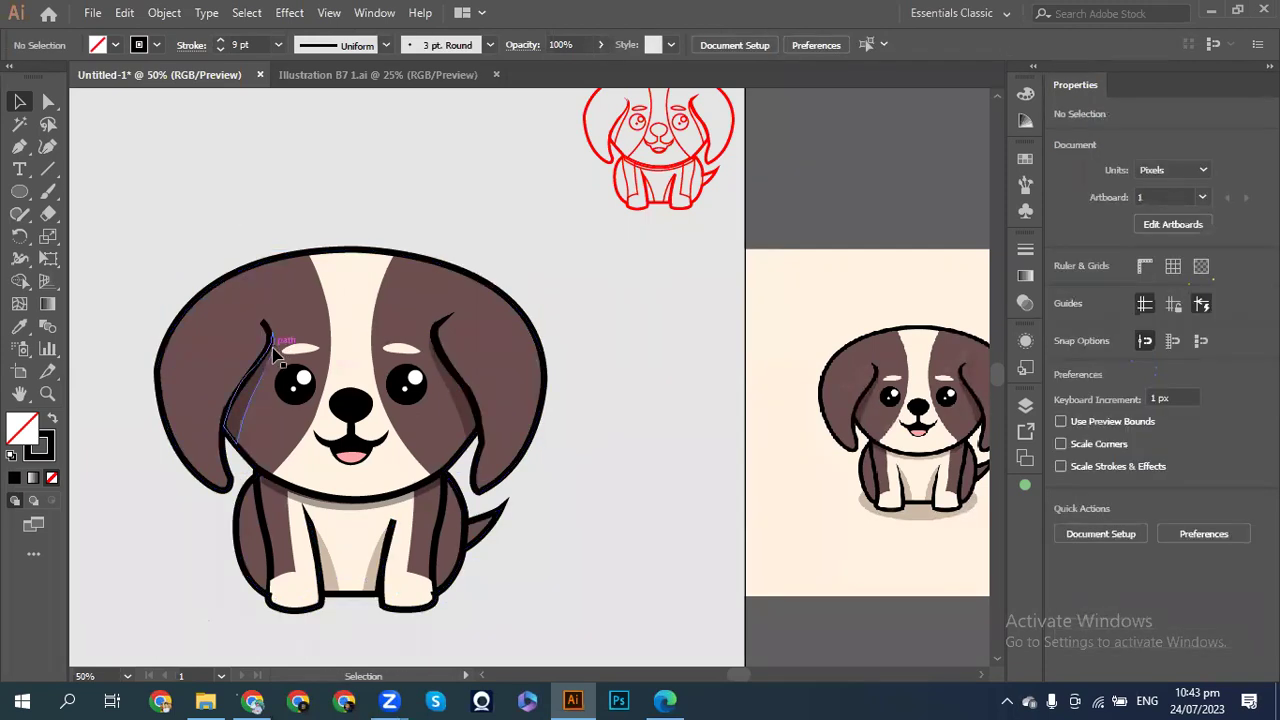
left_click(272, 322)
left_click(271, 223)
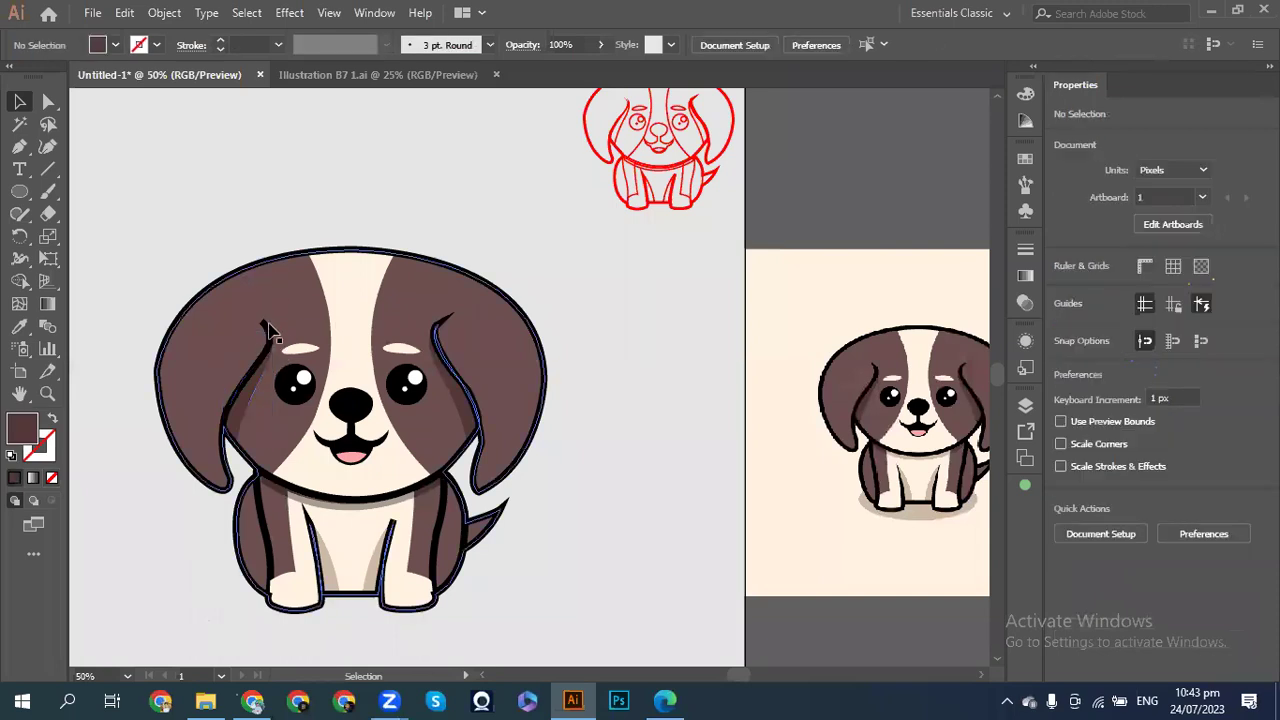
- Try the tapered Width Profile 4 on the left ear's inner black line and flip it along the path
left_click(268, 325)
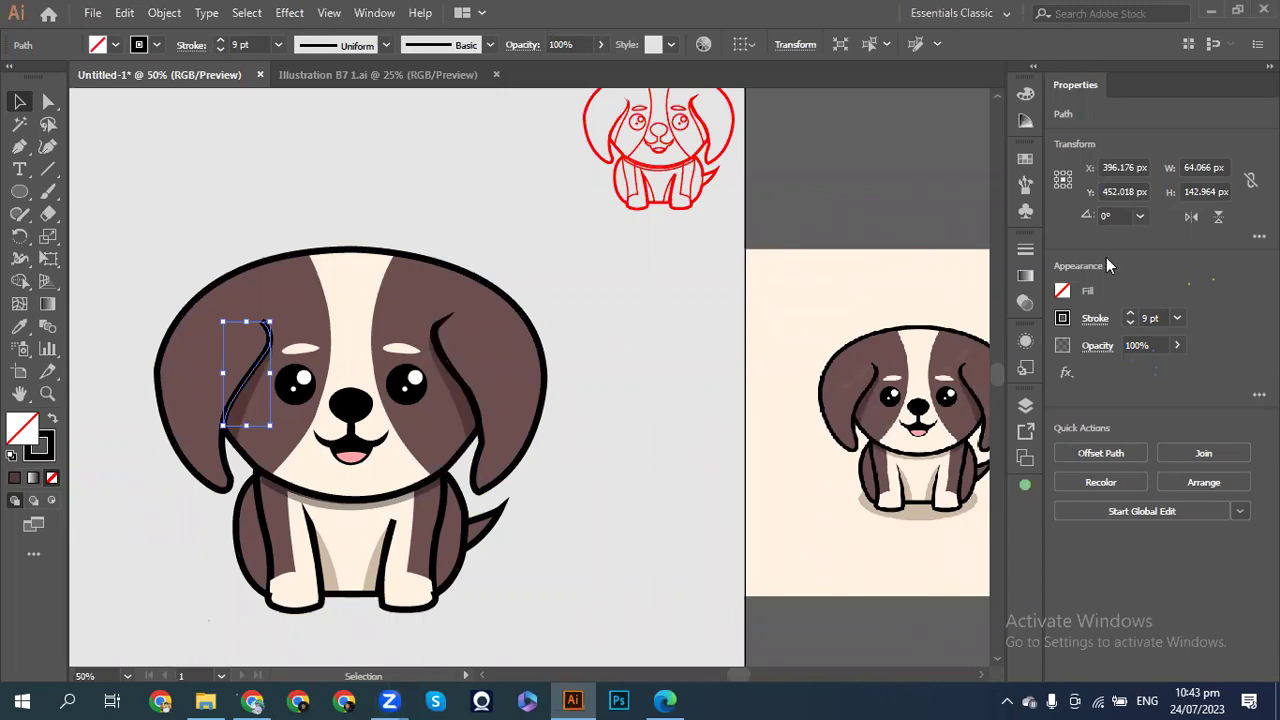
left_click(1095, 320)
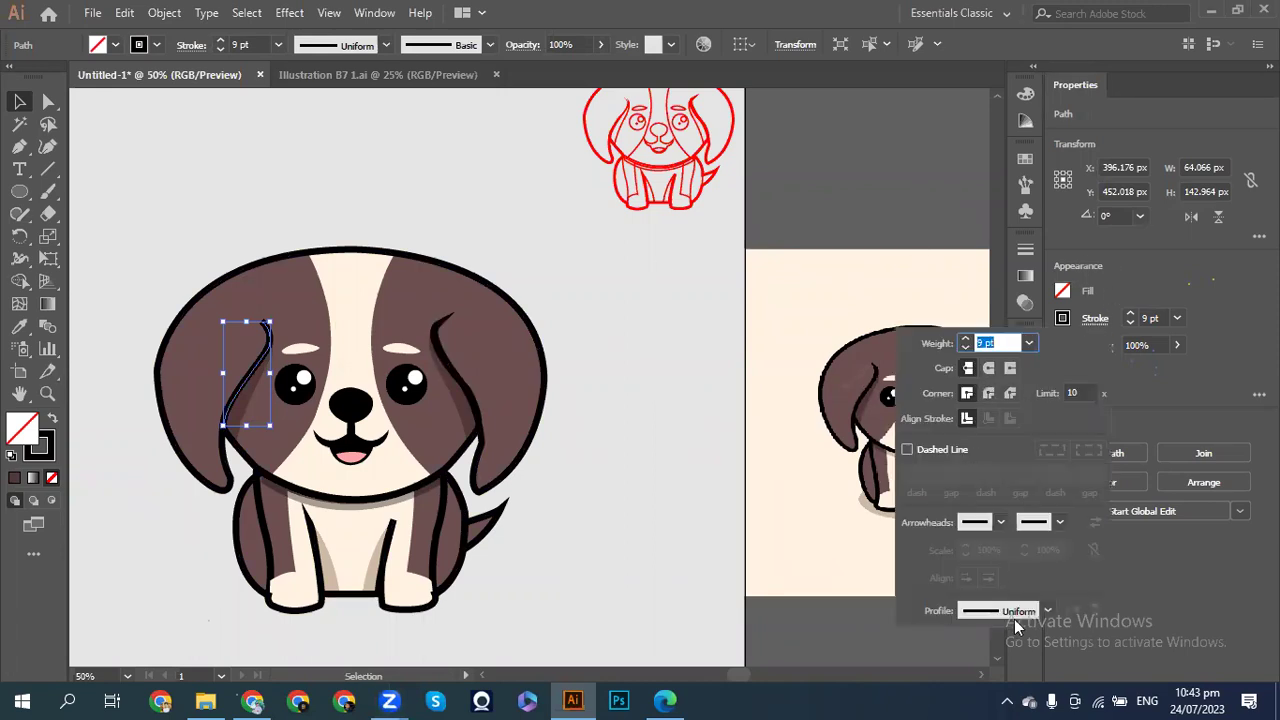
left_click(1047, 610)
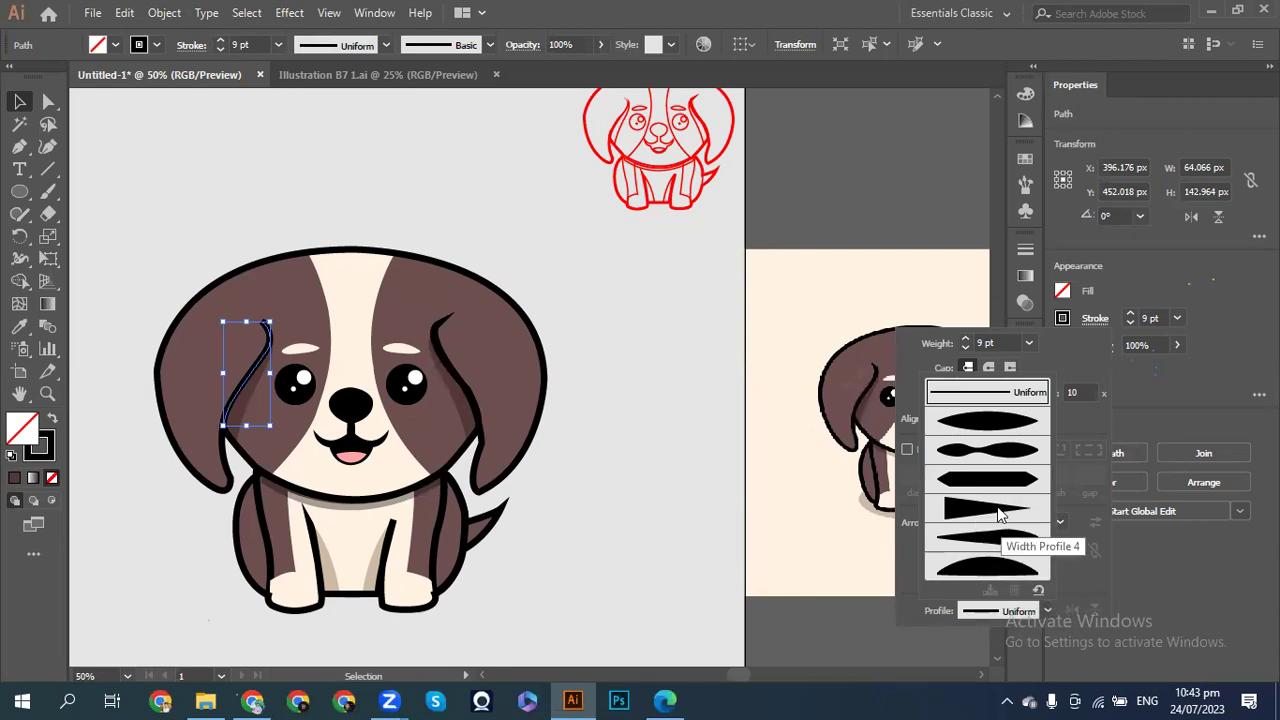
left_click(997, 512)
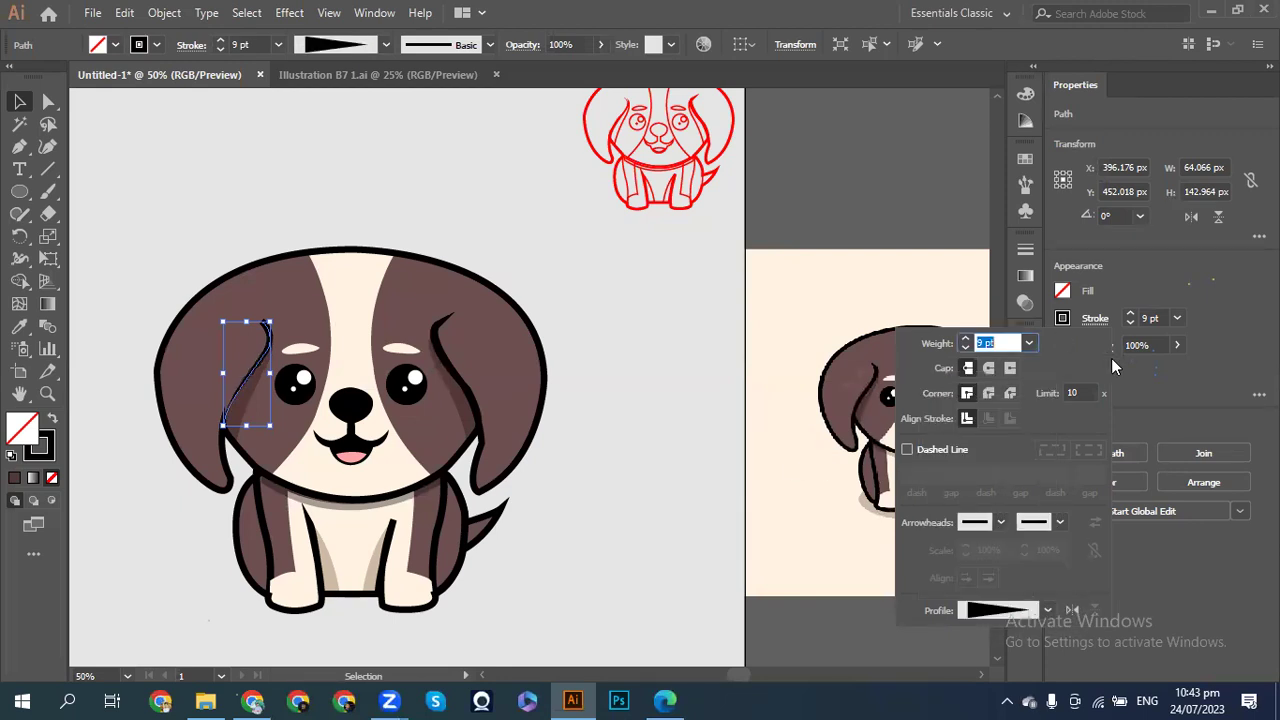
left_click(1072, 611)
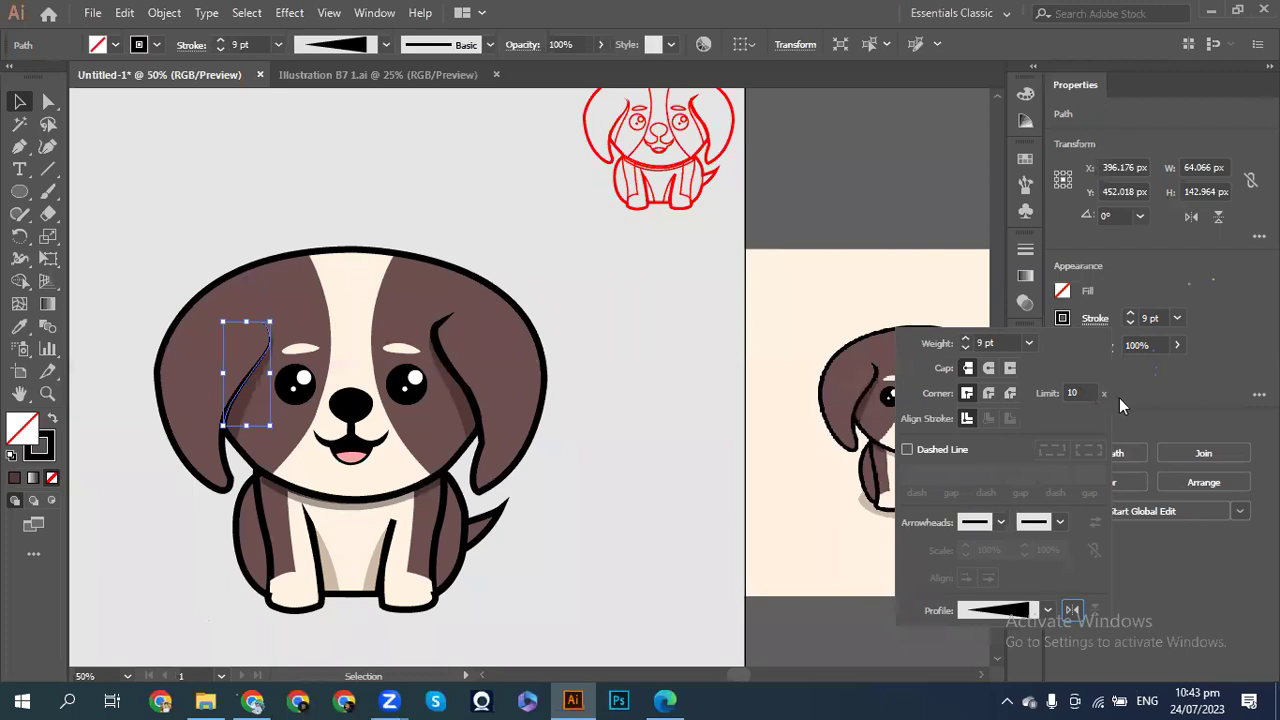
- Try a 13 pt stroke on the left ear's inner line and nudge it 1 px right and 1 px down
left_click(1131, 314)
left_click(1131, 314)
left_click(1131, 314)
key("Right")
key("Down")
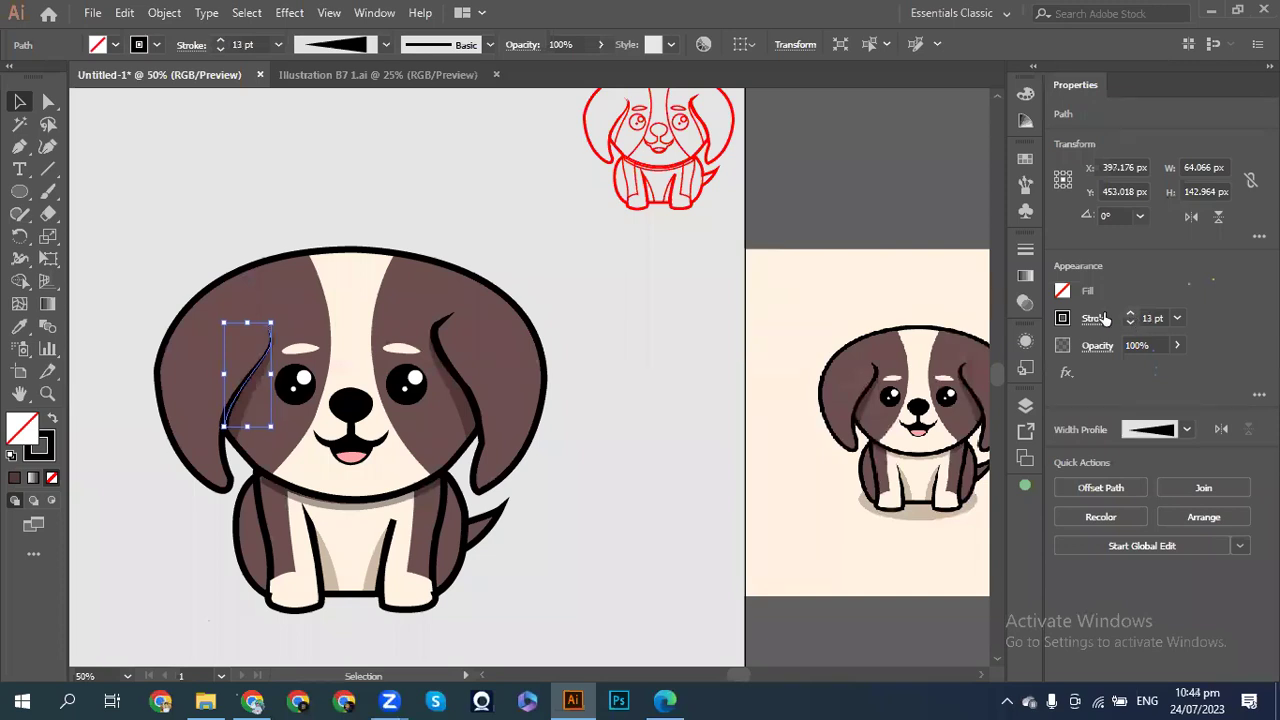
left_click(137, 155)
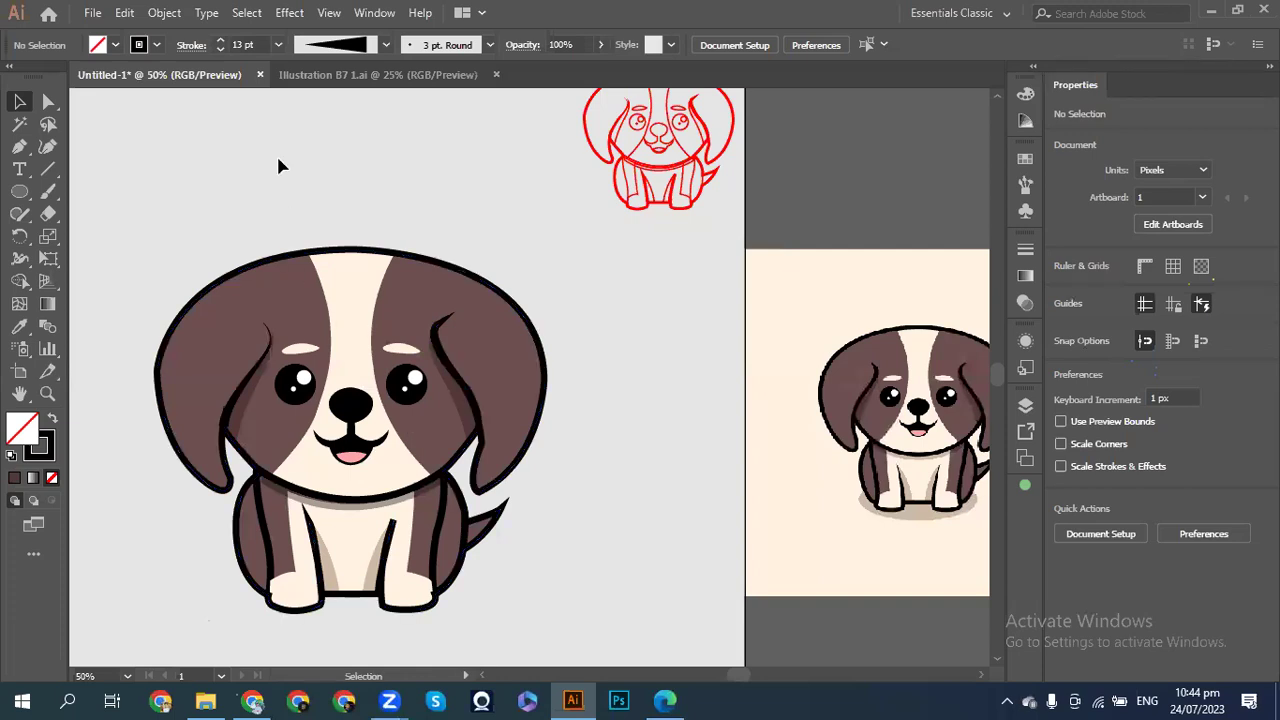
- Undo the nudges, stroke weight change and width profile on the left ear's inner line, and deselect it
key("ctrl+z")
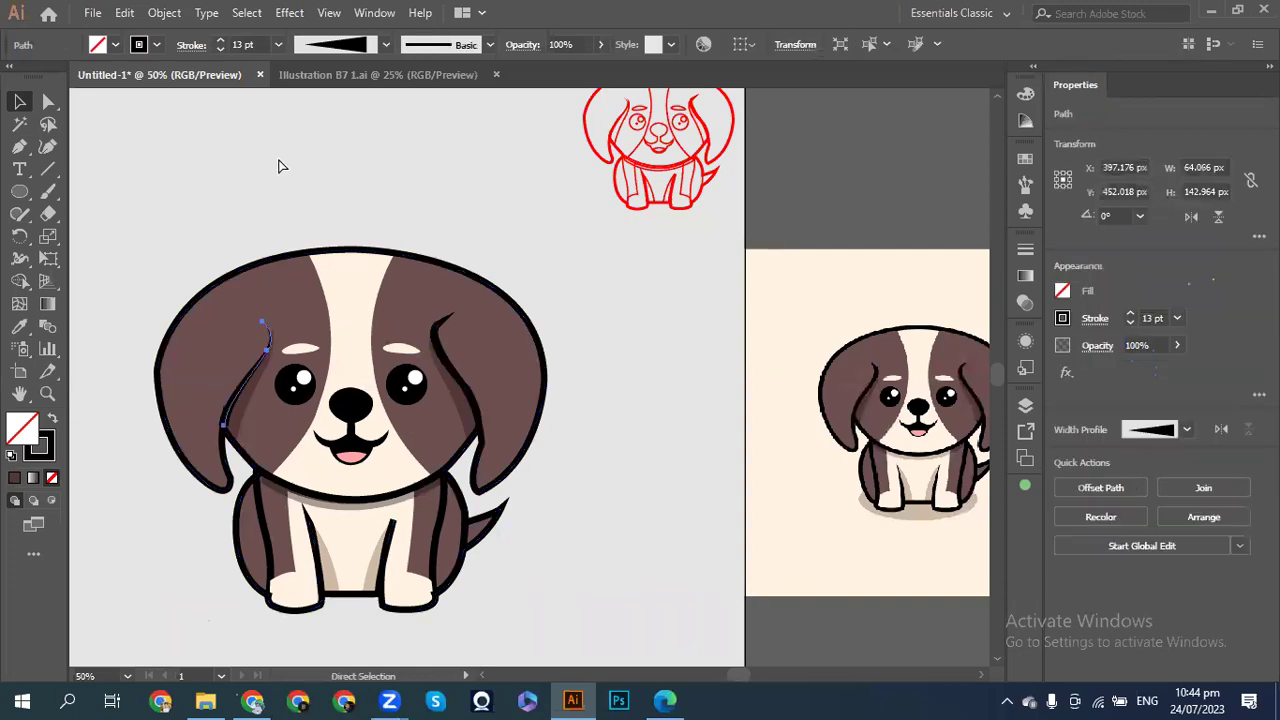
key("ctrl+z")
key("ctrl+z")
key("ctrl+z")
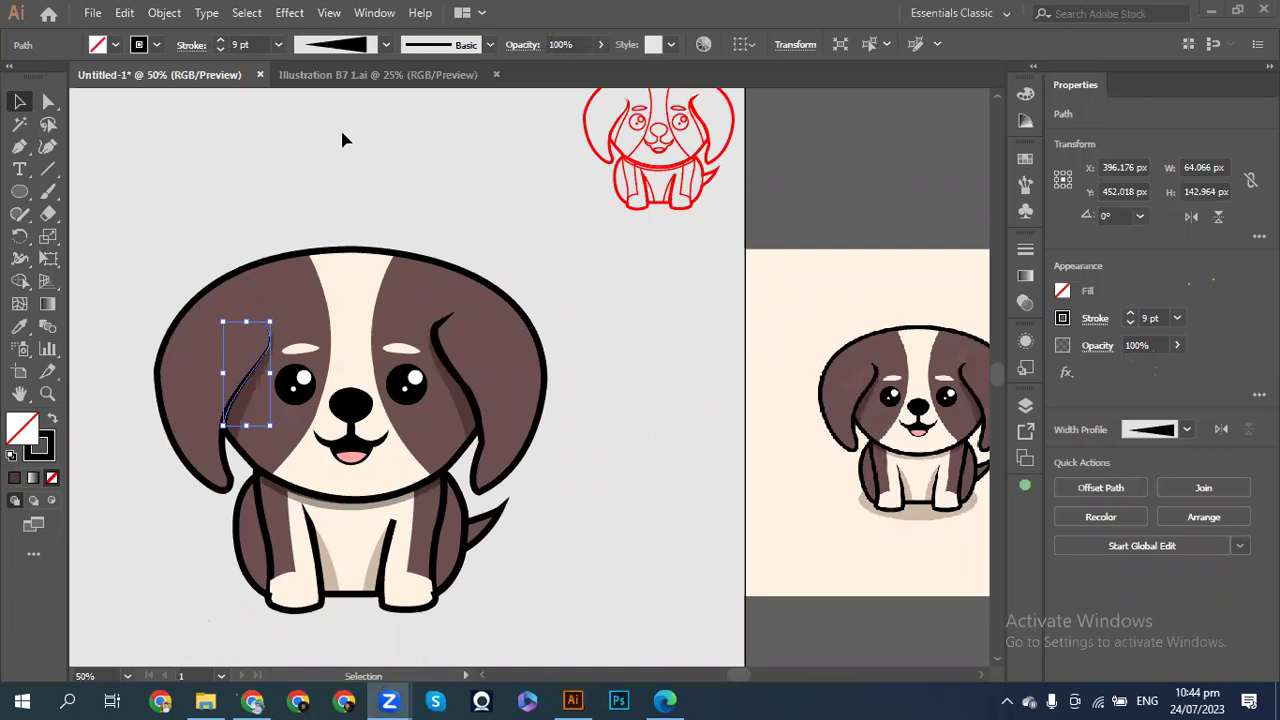
key("ctrl+z")
key("ctrl+z")
key("ctrl+z")
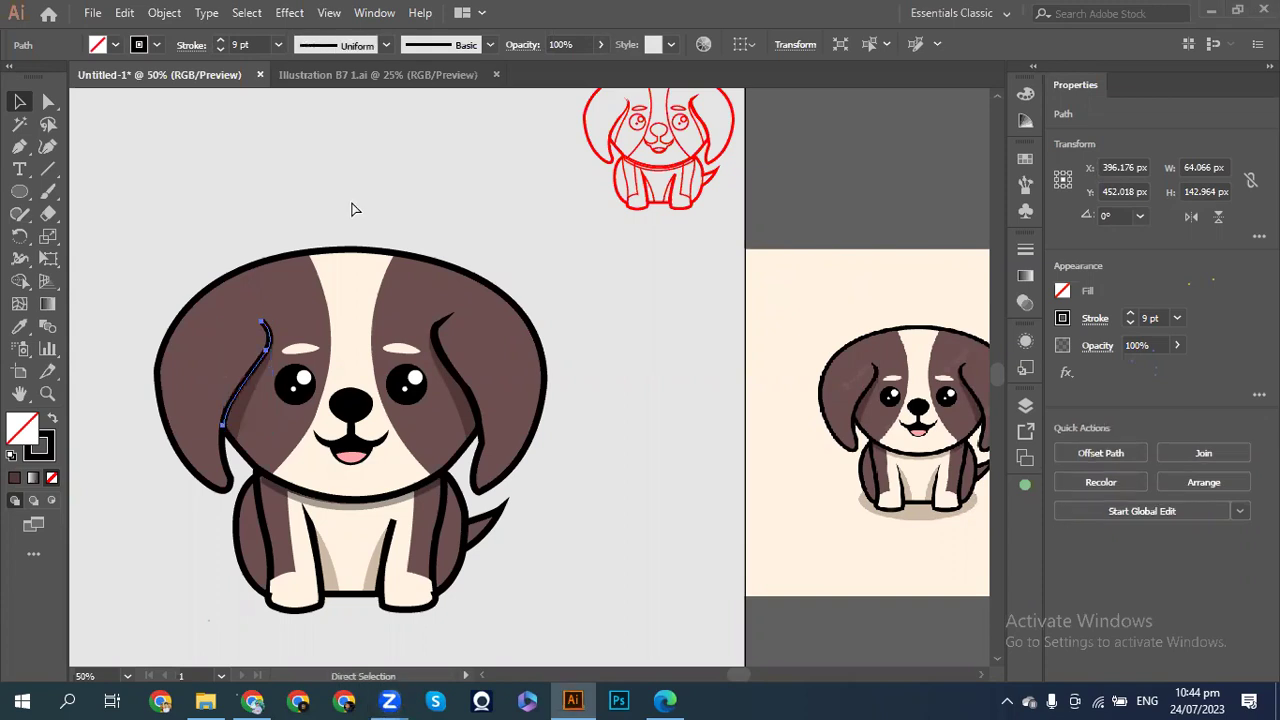
left_click(336, 201)
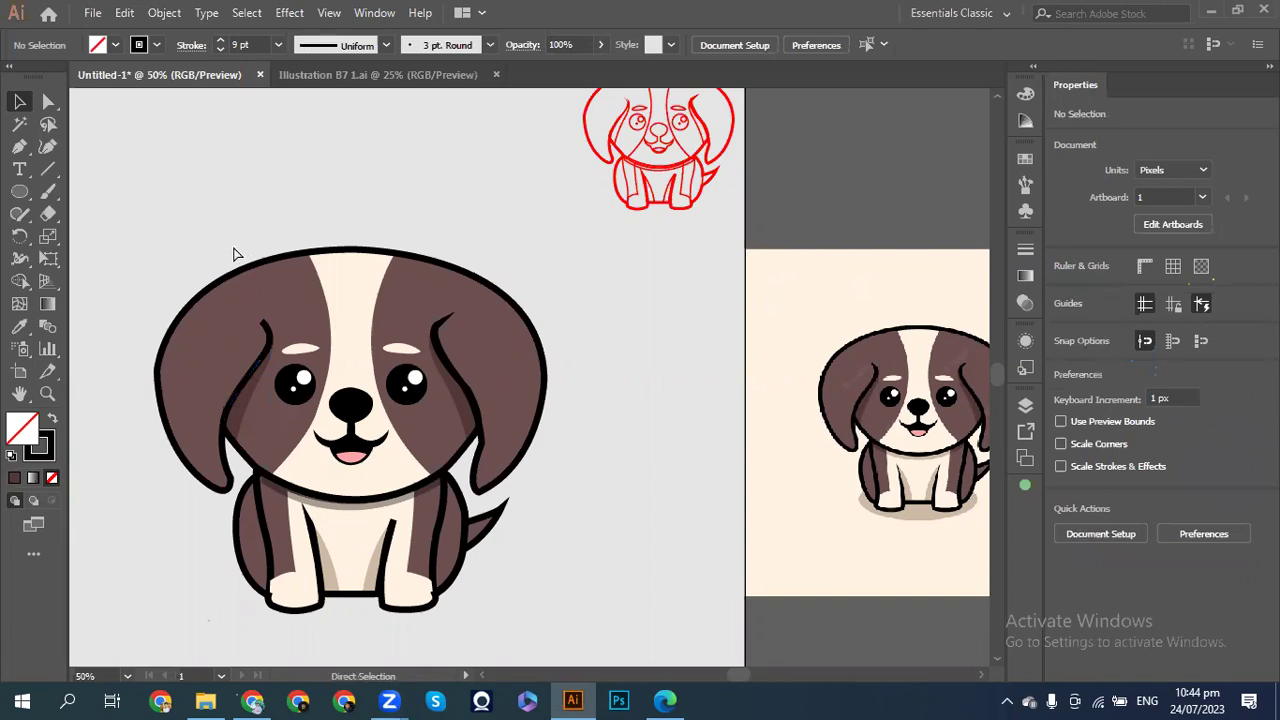
- Examine the puppy's ear, head, leg and tail outlines up close at 100% zoom
key("ctrl+equal")
key("ctrl+equal")
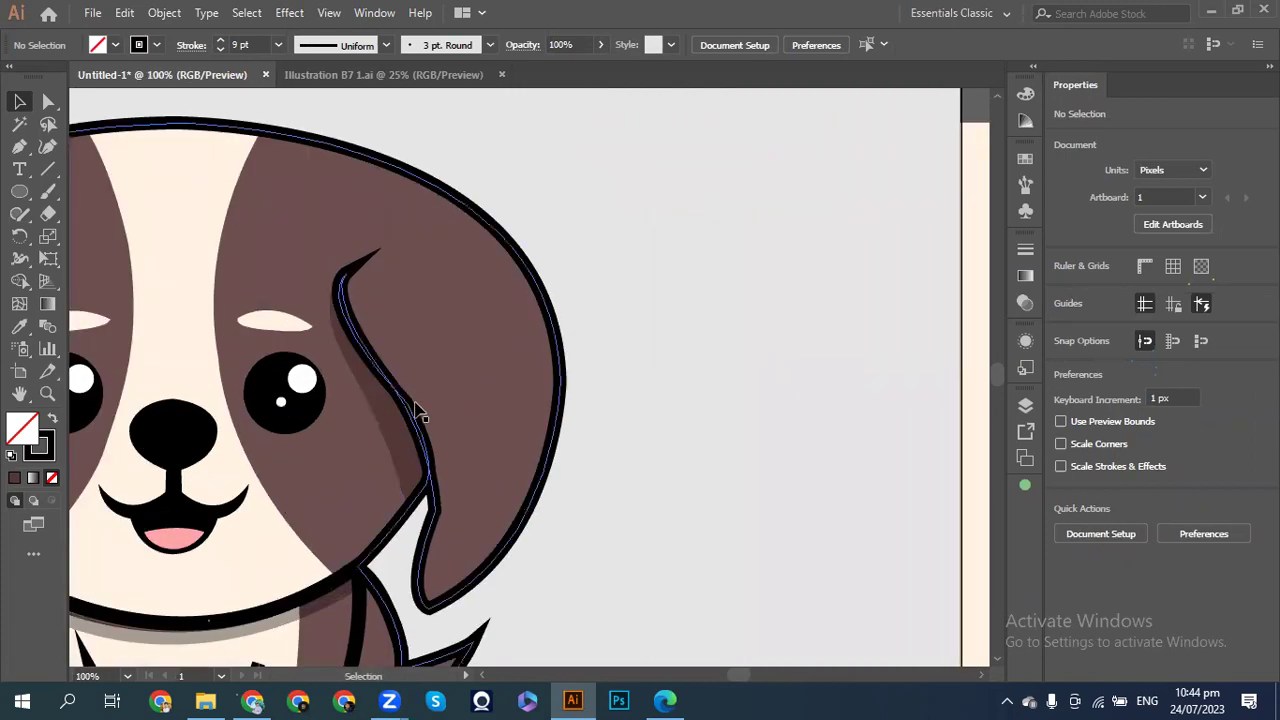
scroll(418, 413, "left", 1)
scroll(415, 405, "left", 5)
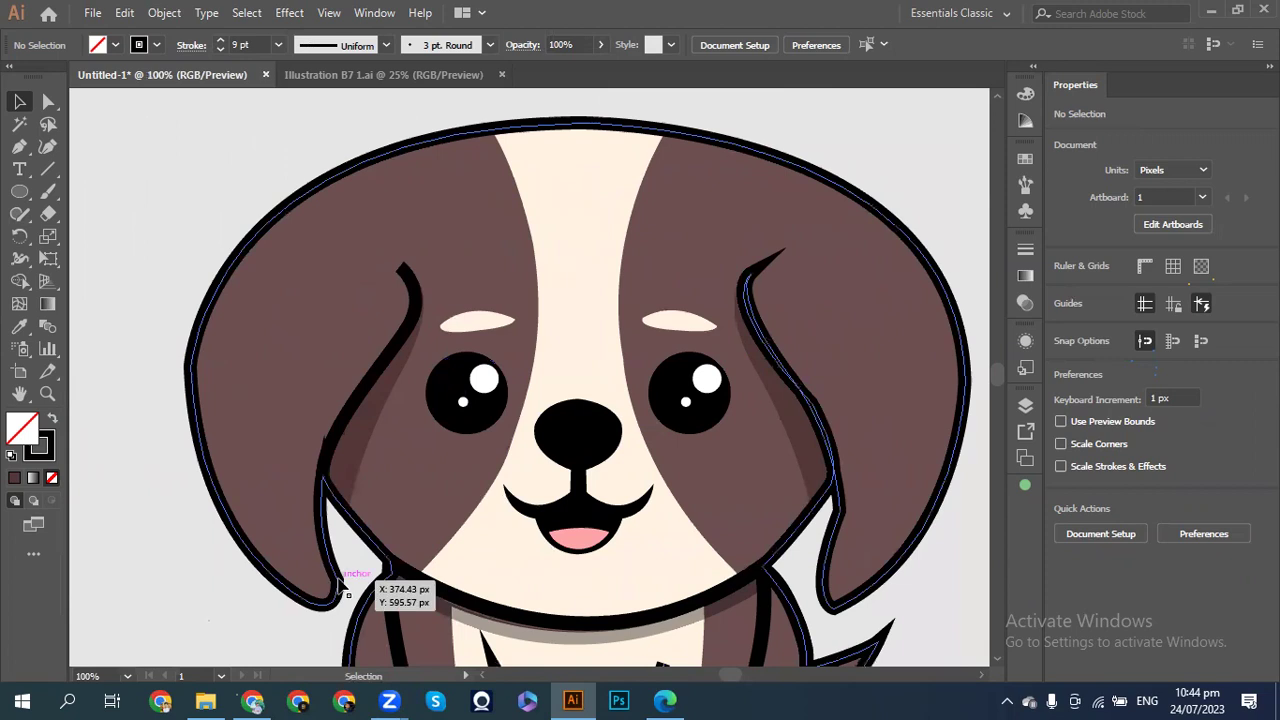
scroll(388, 503, "down", 5)
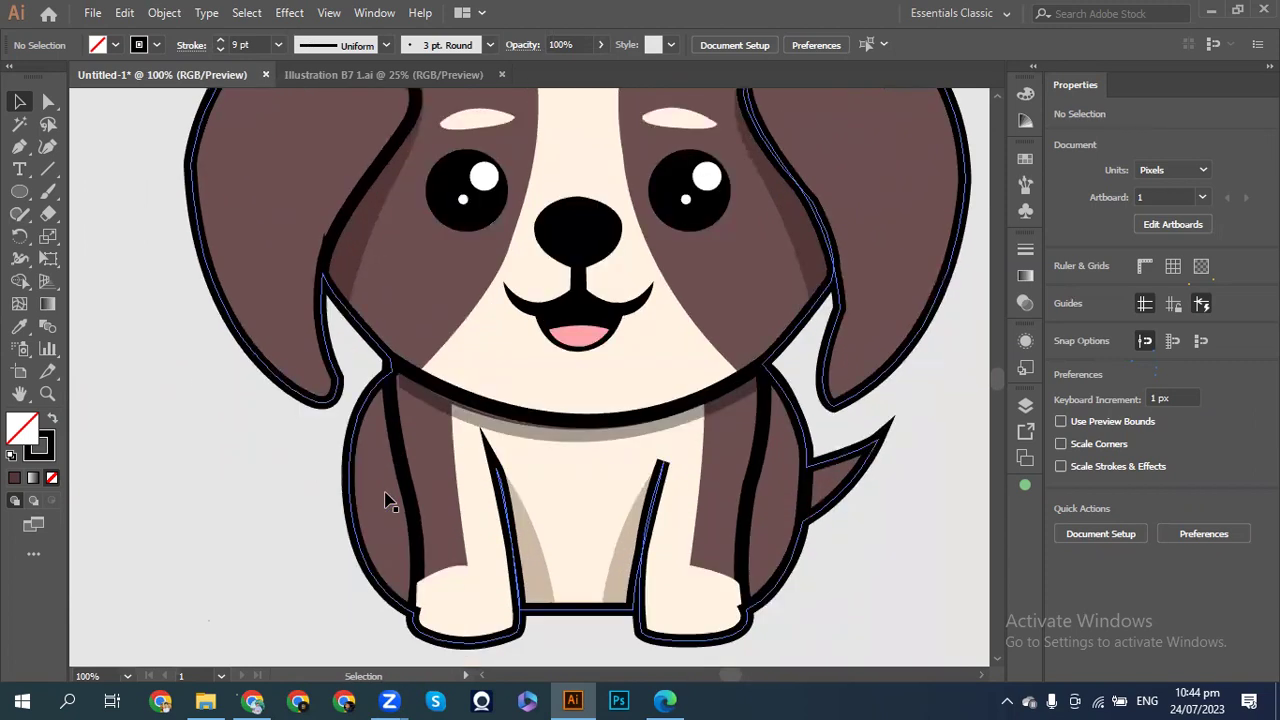
scroll(388, 503, "right", 2)
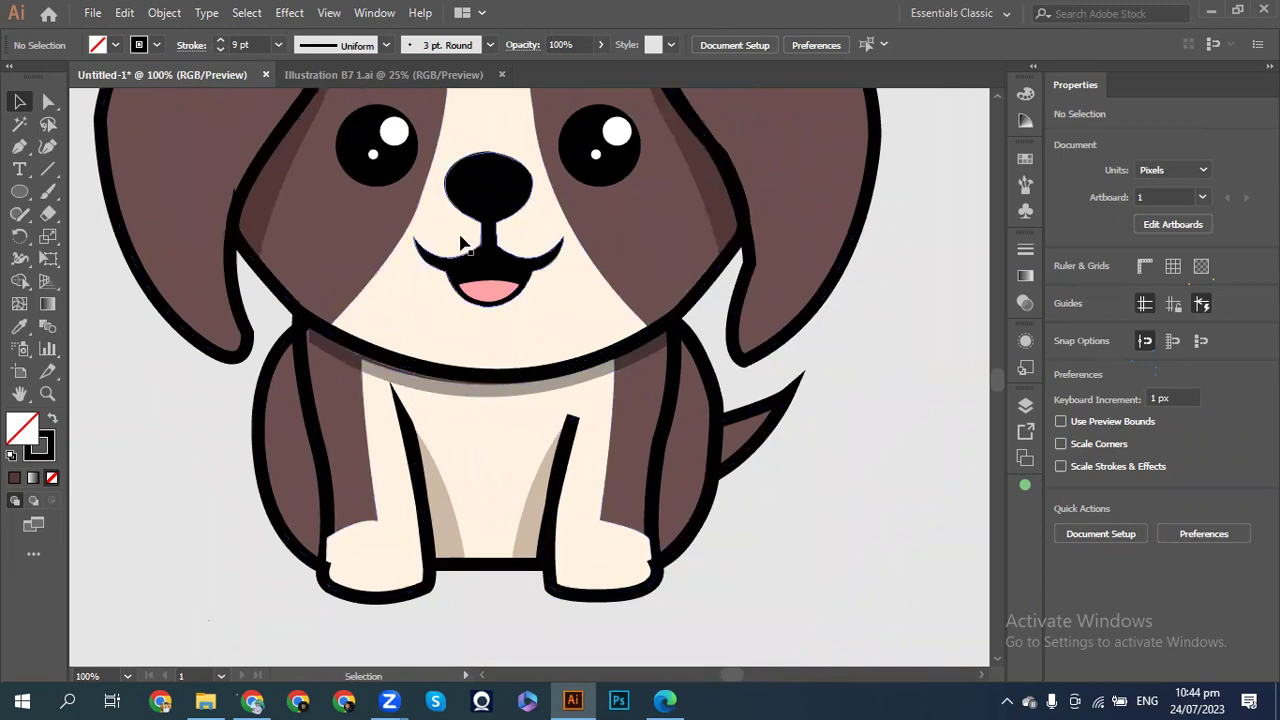
scroll(377, 225, "up", 3)
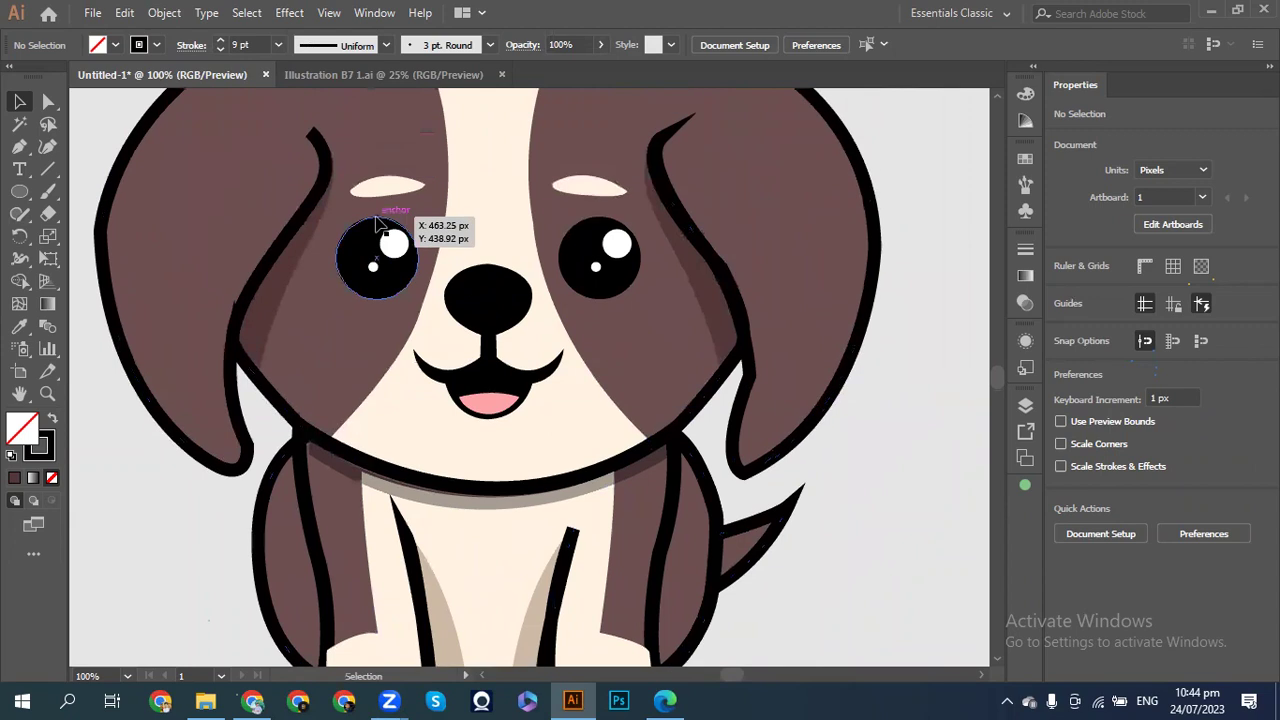
scroll(377, 225, "up", 2)
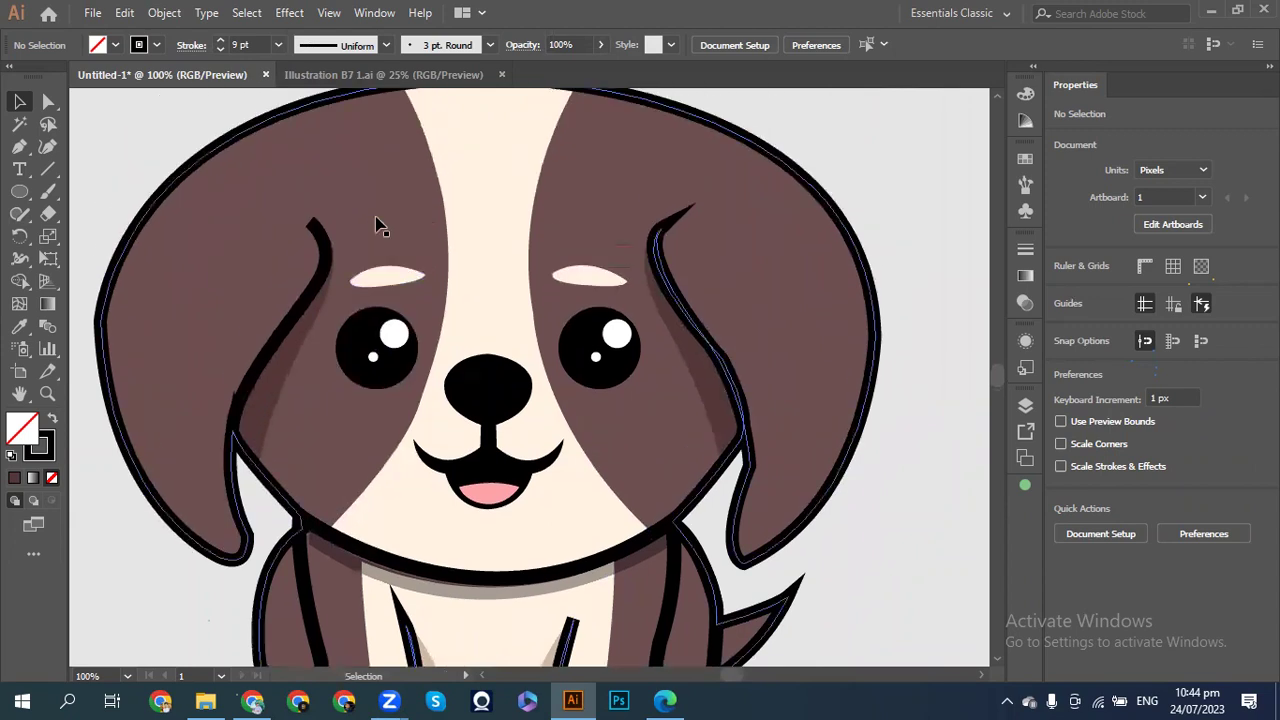
- Select the puppy's silhouette group and even out the left ear's outer edge with the Smooth tool
left_click(224, 157)
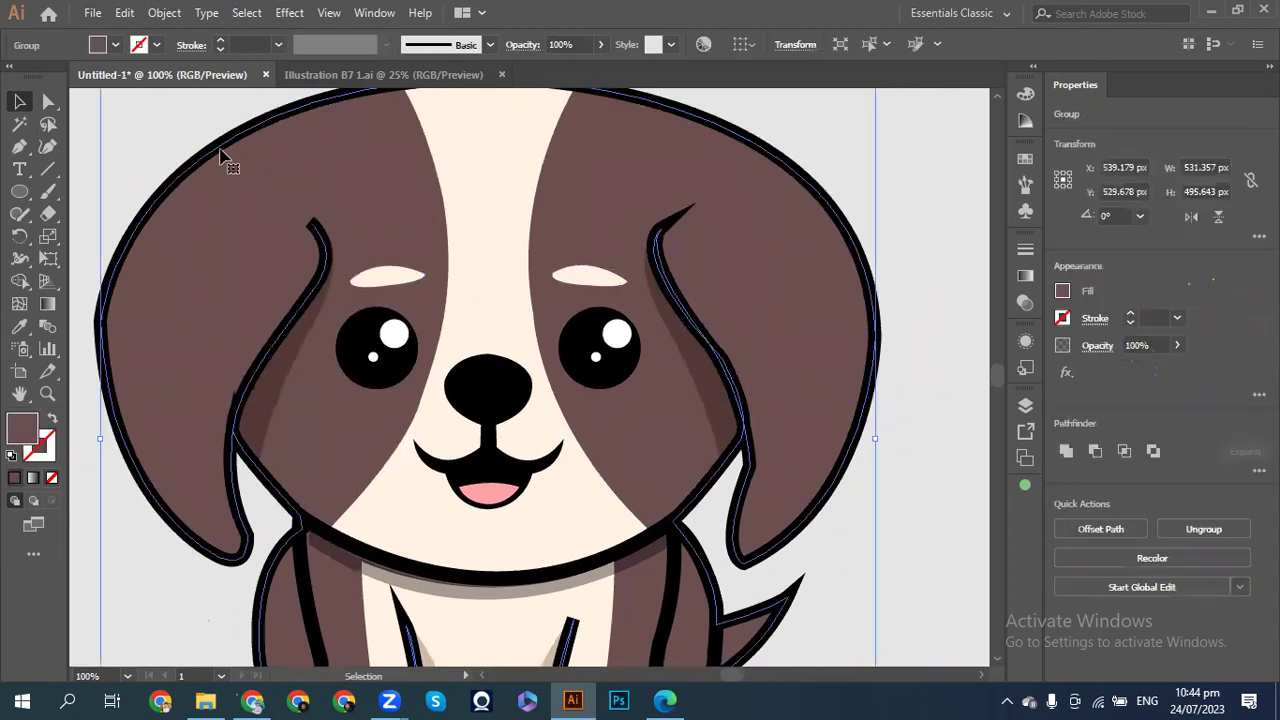
left_click(24, 236)
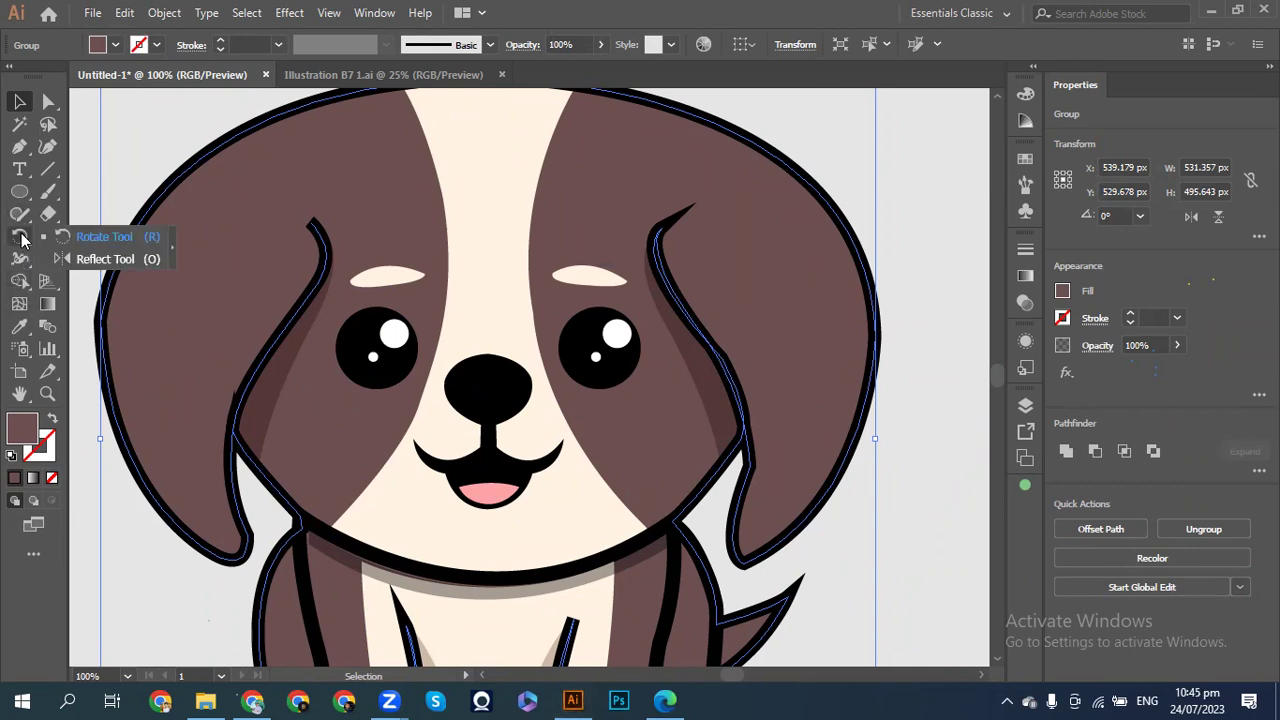
left_click(20, 217)
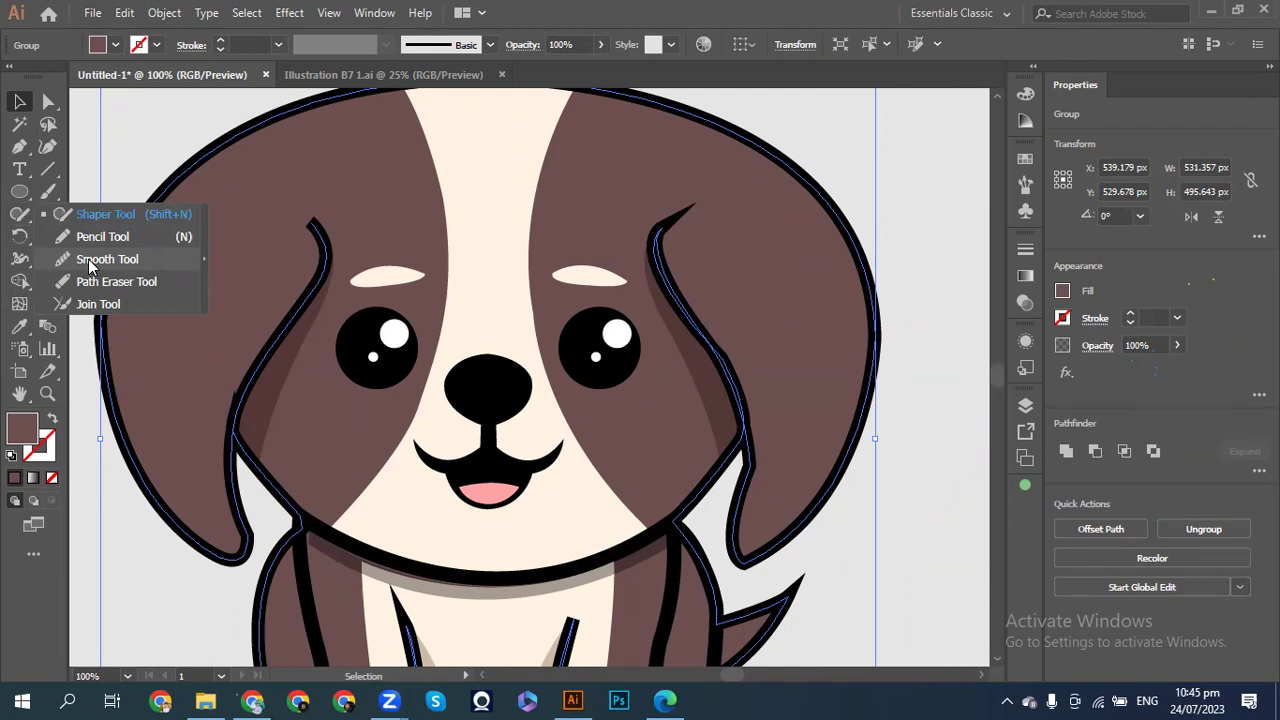
left_click(90, 262)
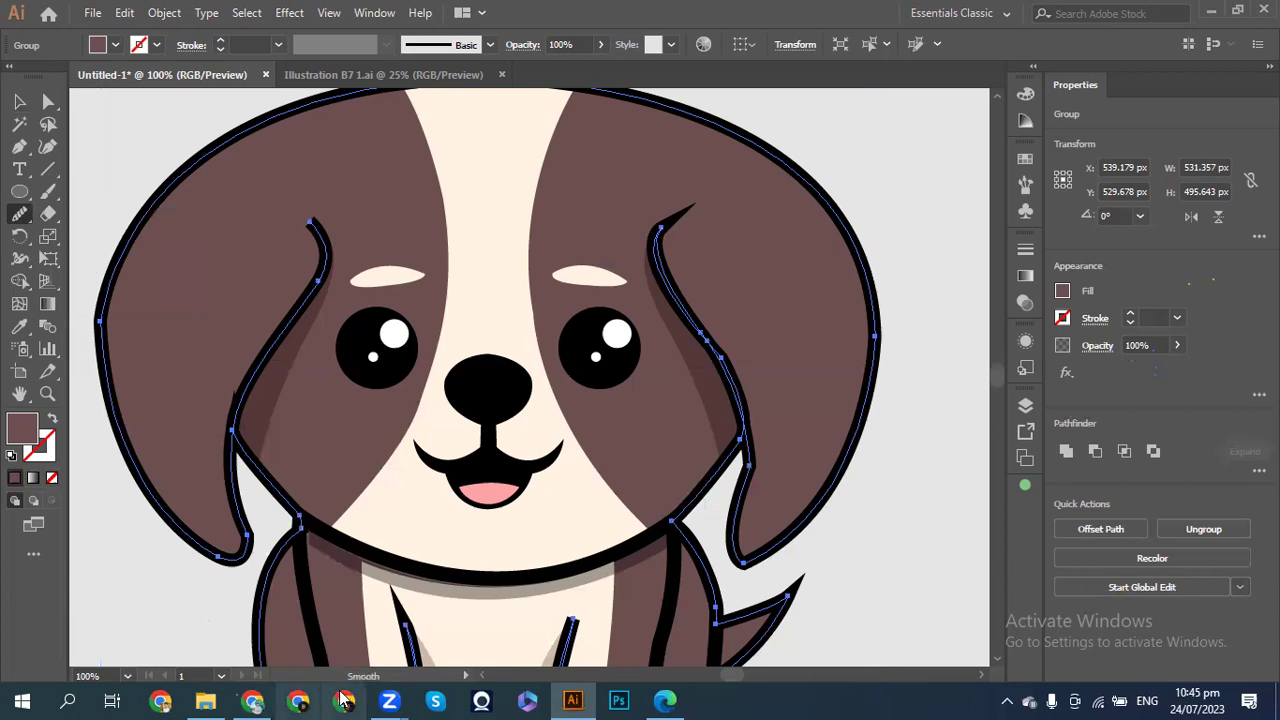
scroll(145, 322, "left", 2)
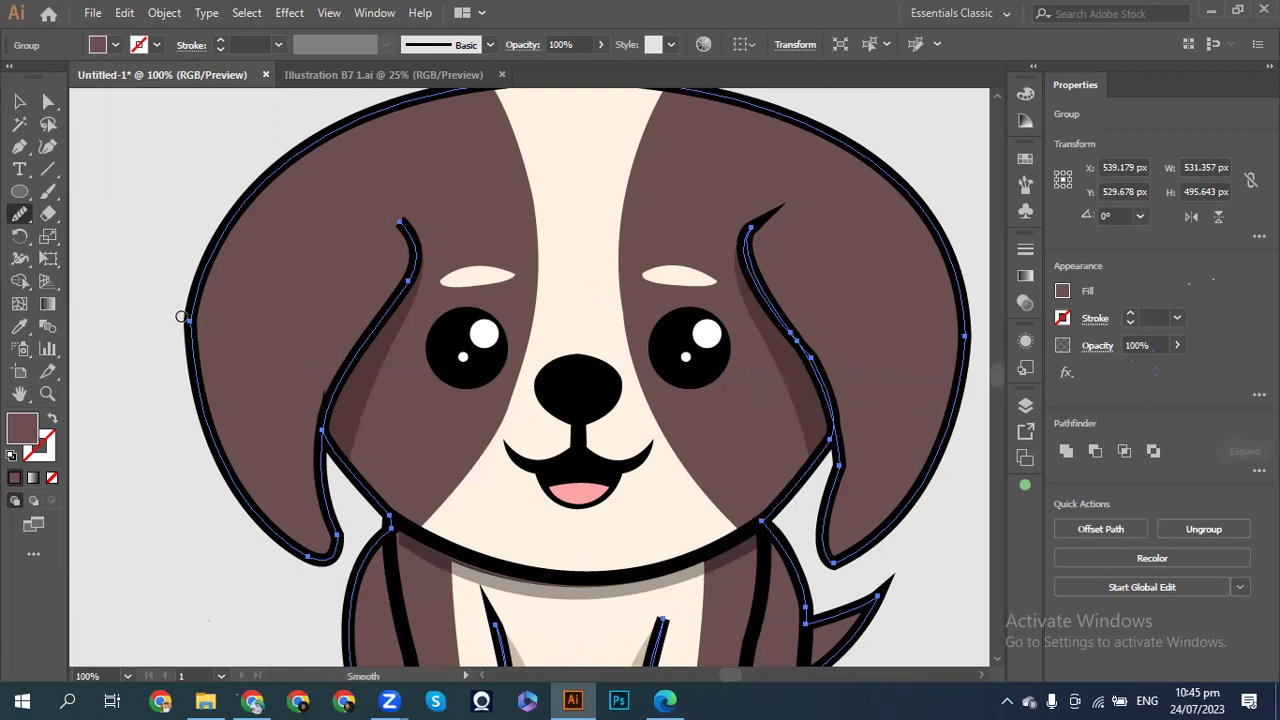
left_click_drag(190, 312, 190, 338)
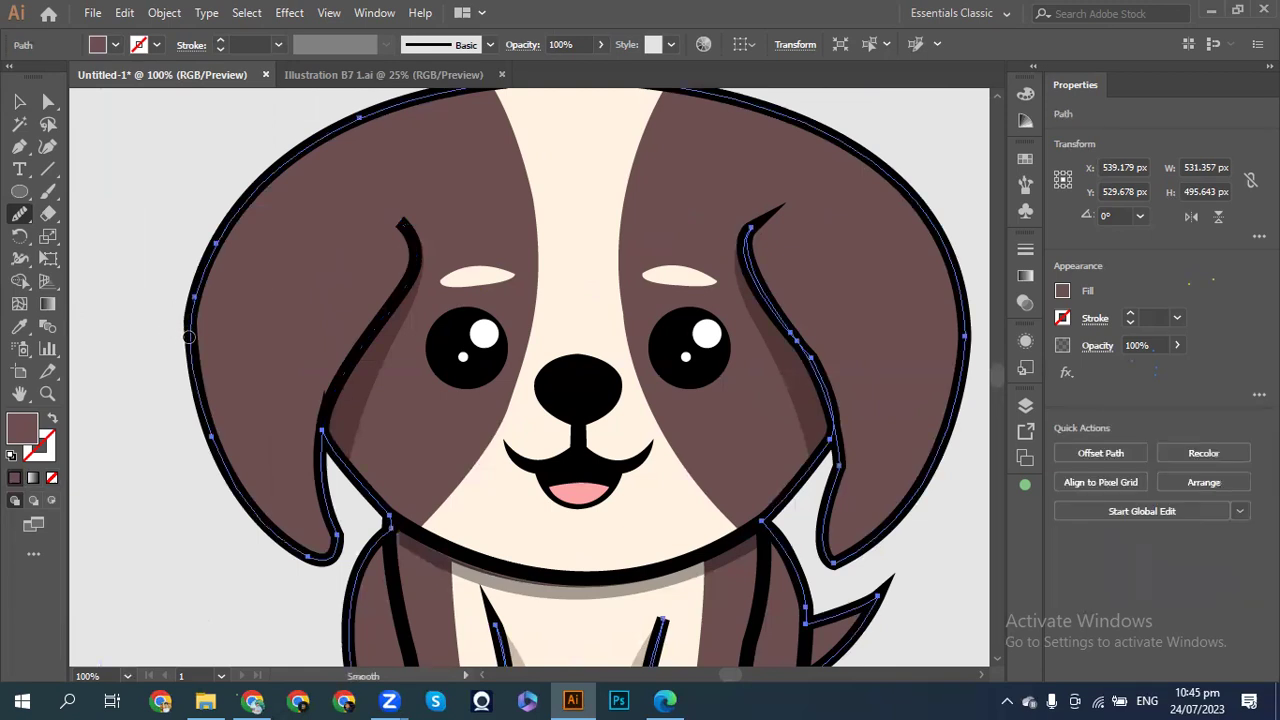
left_click_drag(192, 288, 195, 372)
key("ctrl")
- Smooth the silhouette along the right ear's lower inner edge and its outer edge
scroll(418, 305, "right", 5)
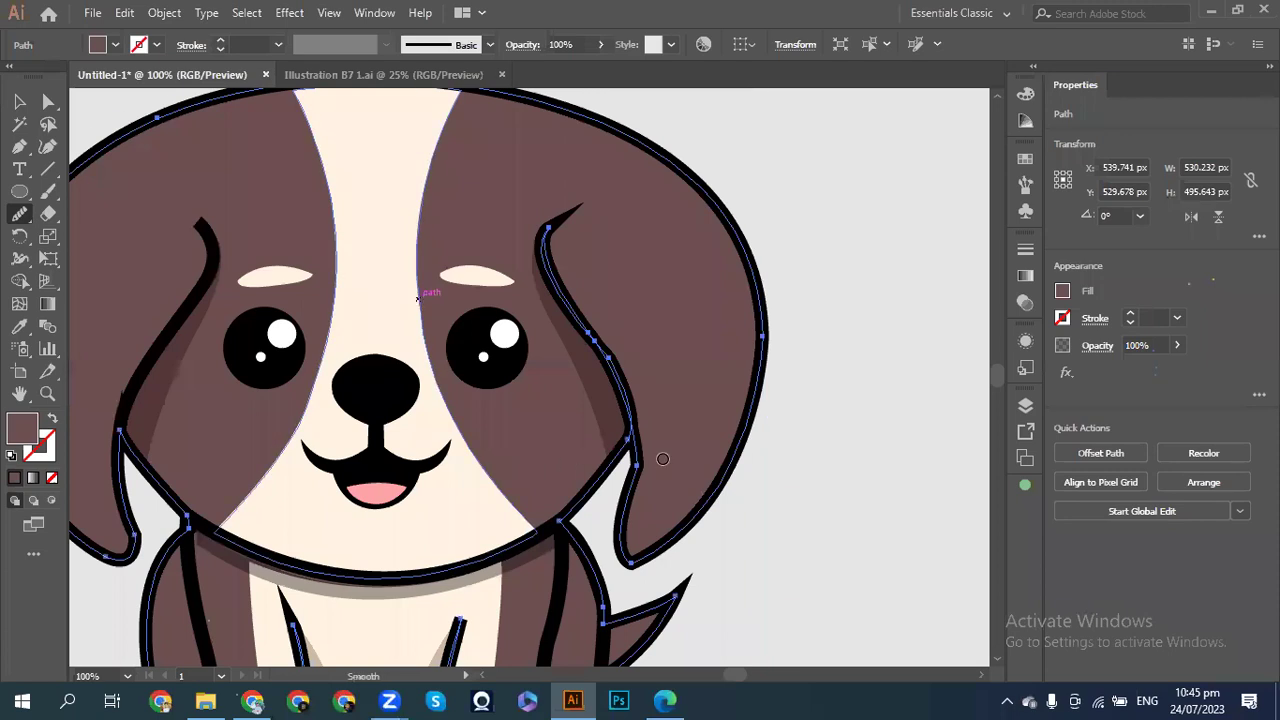
left_click_drag(629, 477, 631, 490)
left_click_drag(634, 460, 626, 508)
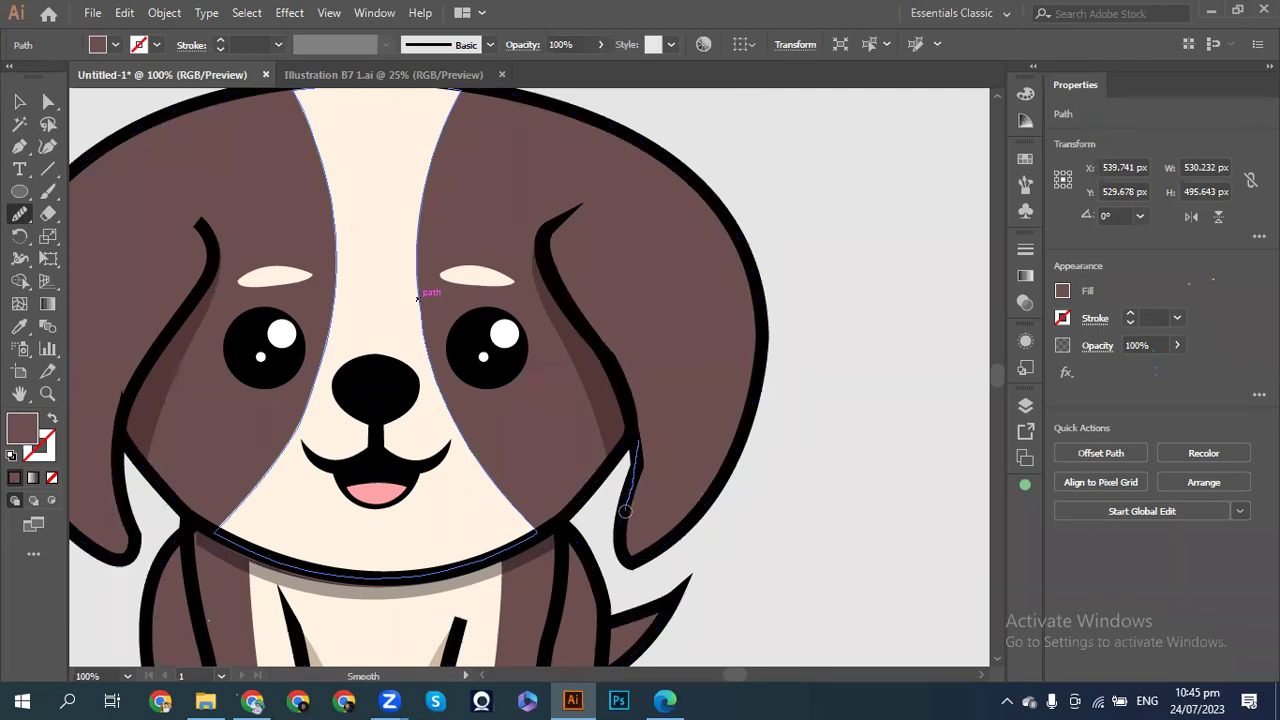
left_click_drag(764, 314, 762, 354)
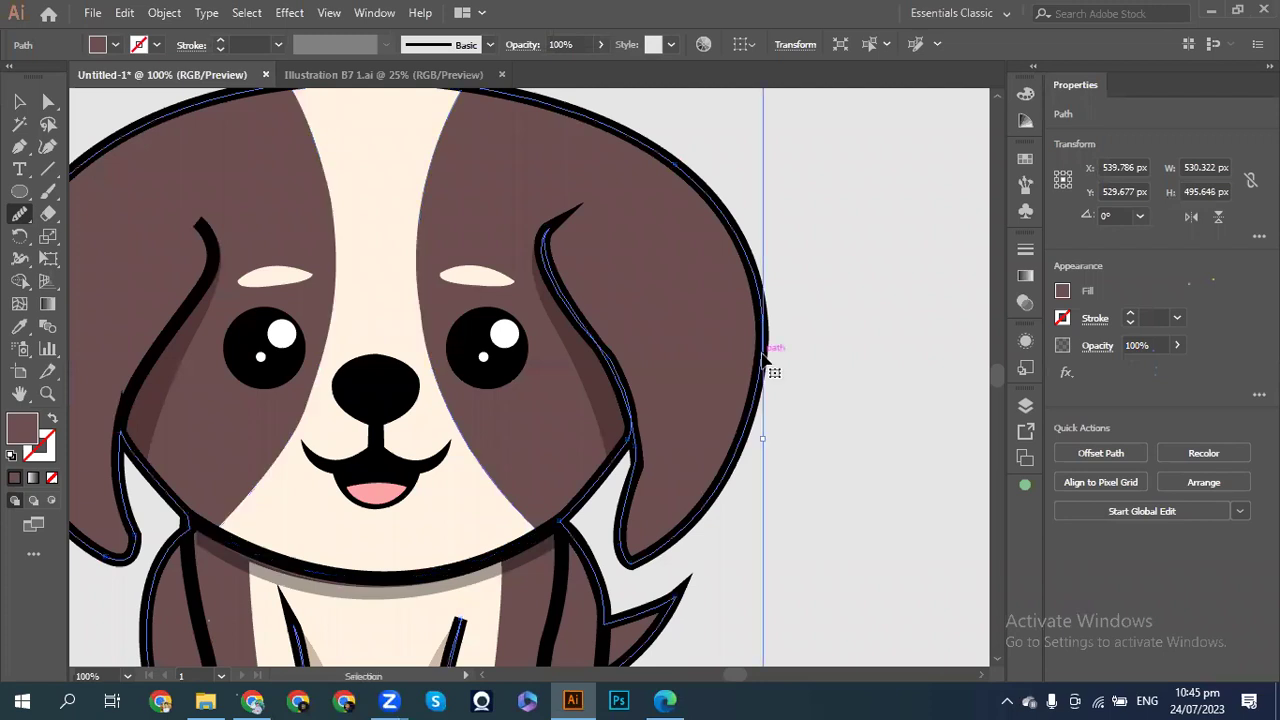
- Smooth the silhouette around the left ear's lower tip and inner edge
scroll(766, 360, "left", 5)
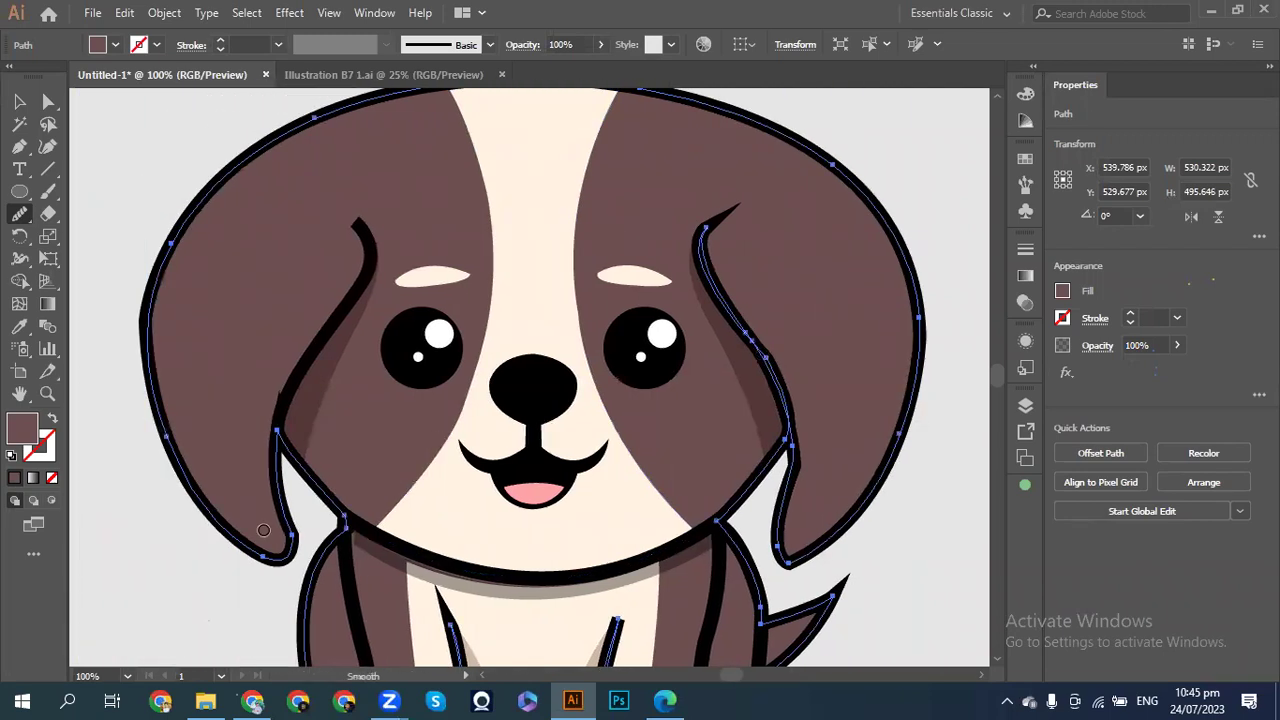
mouse_move(286, 512)
left_mouse_down()
mouse_move(301, 577)
mouse_move(288, 516)
mouse_move(291, 551)
left_mouse_up()
left_click(400, 545, "ctrl")
- Smooth the silhouette along the left flank, the inner leg lines and the corner at the right foot
scroll(400, 548, "right", 4)
scroll(400, 549, "down", 5)
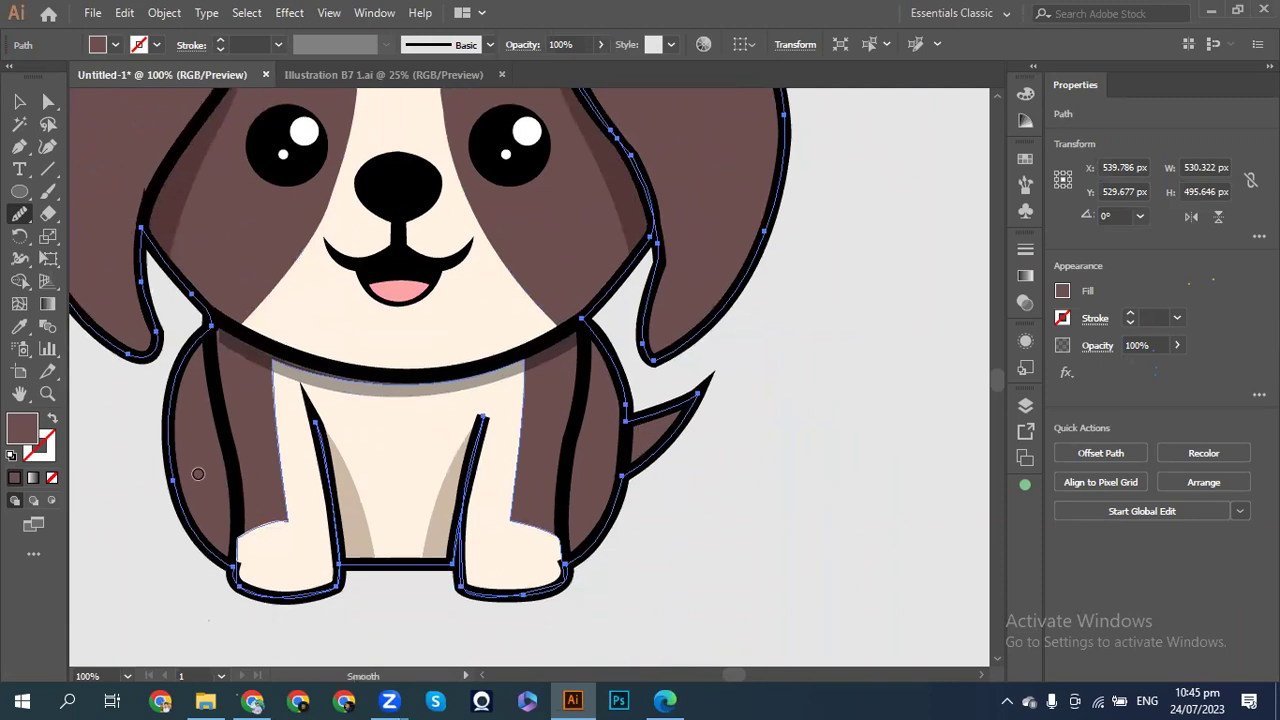
left_click_drag(167, 420, 186, 502)
left_click_drag(483, 418, 477, 430)
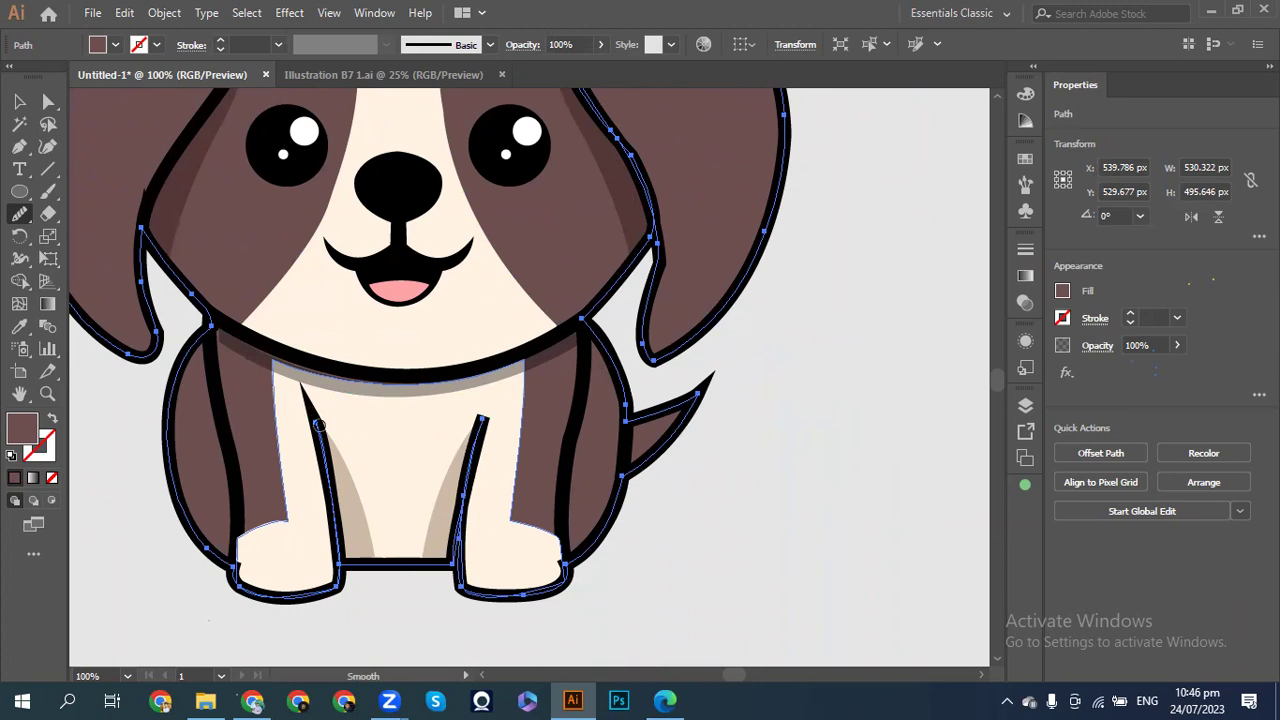
left_click_drag(314, 423, 316, 427)
mouse_move(570, 575)
left_mouse_down()
mouse_move(580, 550)
mouse_move(565, 572)
left_mouse_up()
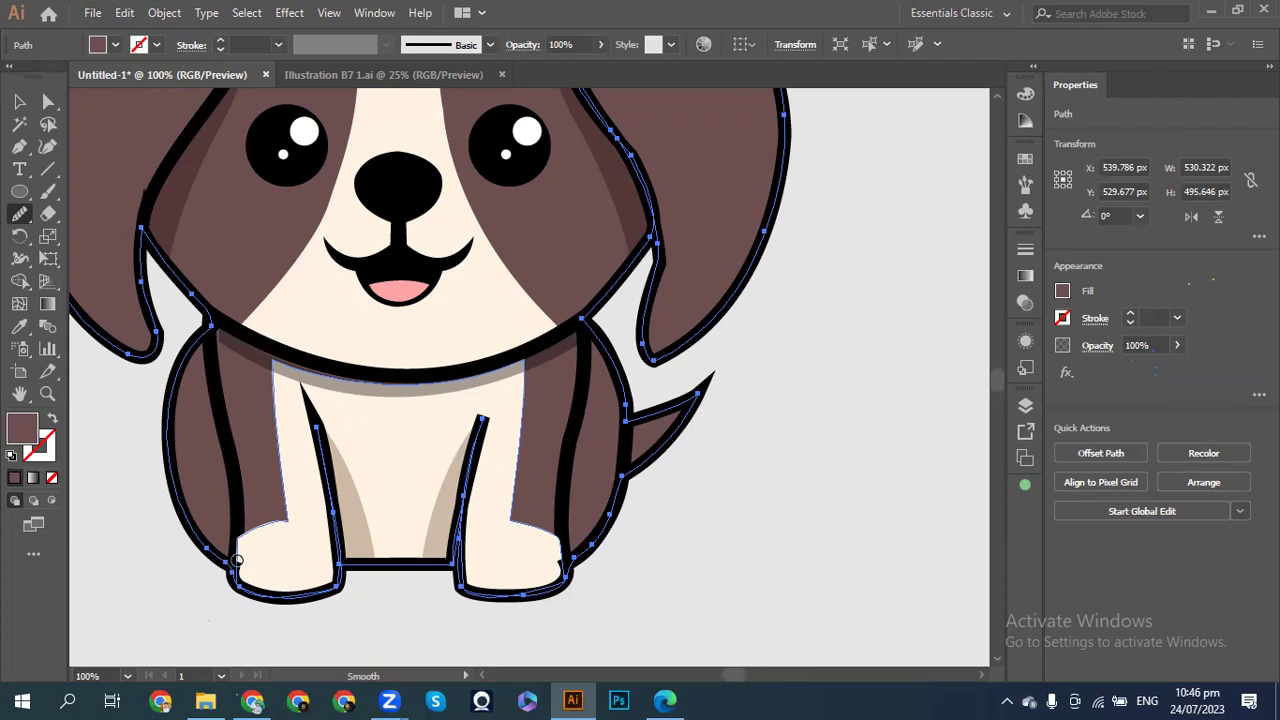
- Review the smoothed head outline up close and the whole puppy on the artboard
scroll(237, 561, "up", 8)
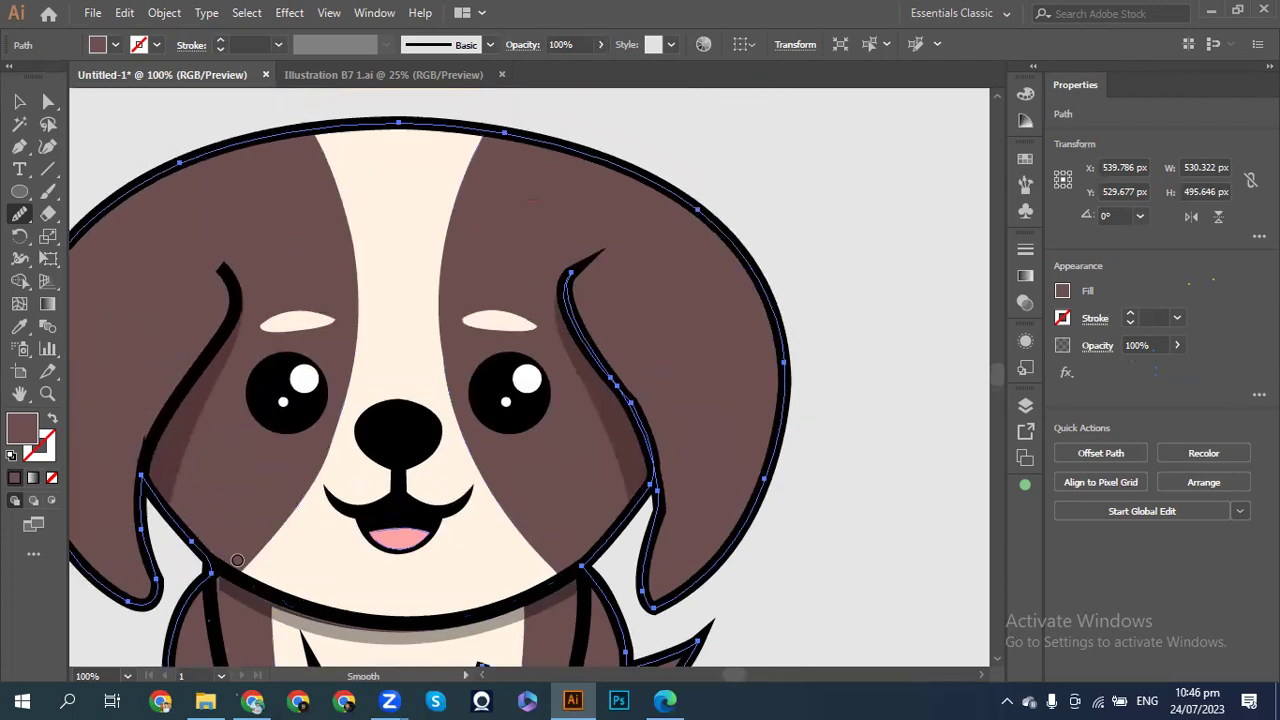
scroll(237, 560, "up", 2)
scroll(237, 560, "down", 4)
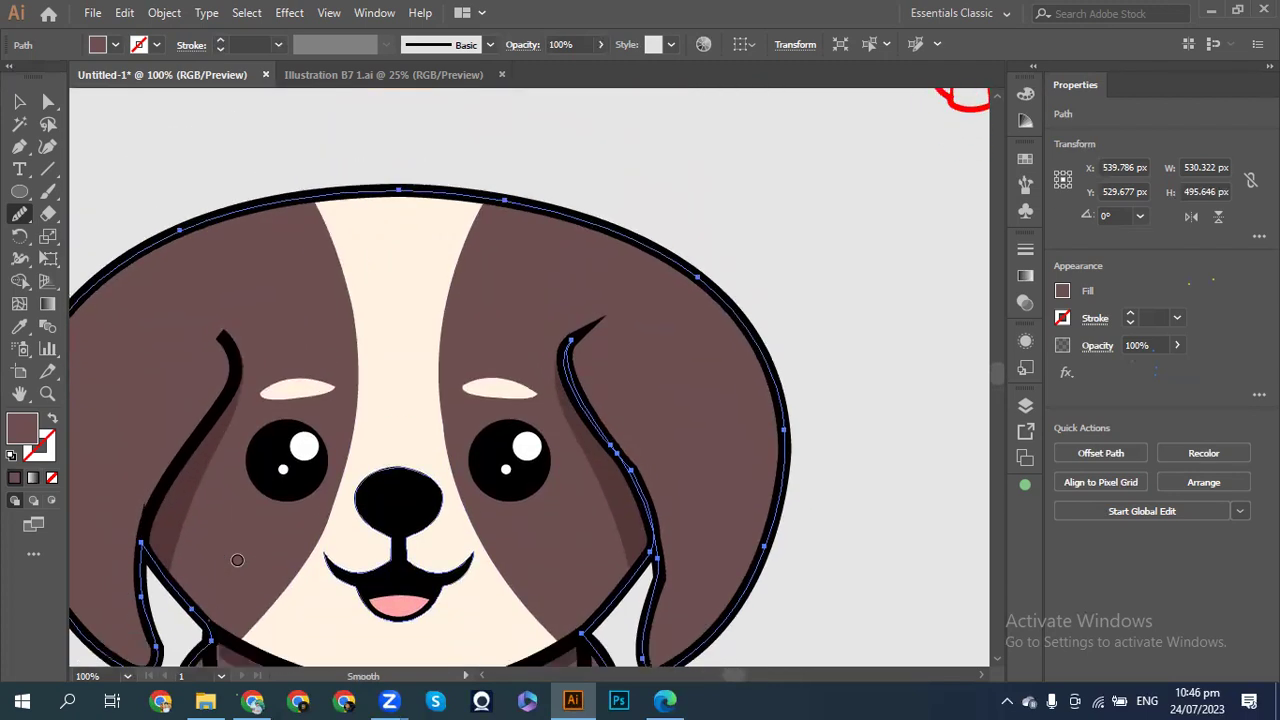
scroll(237, 560, "down", 2)
key("ctrl")
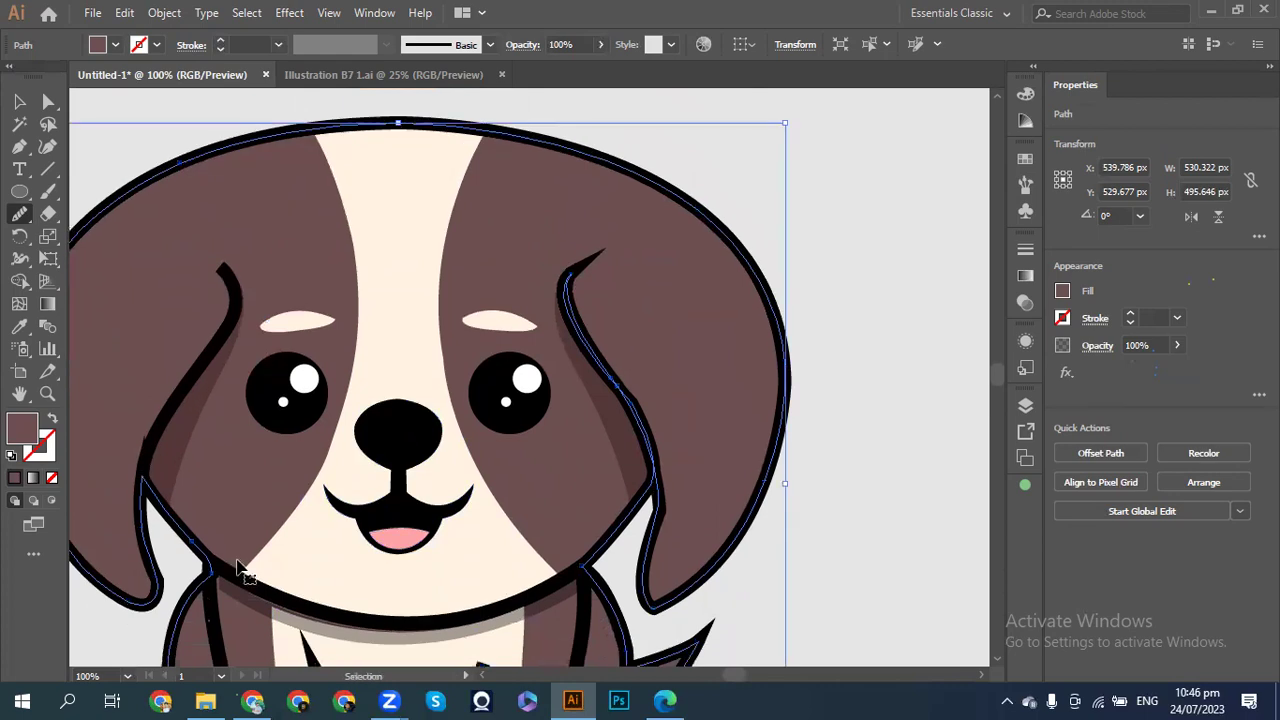
key("ctrl+0")
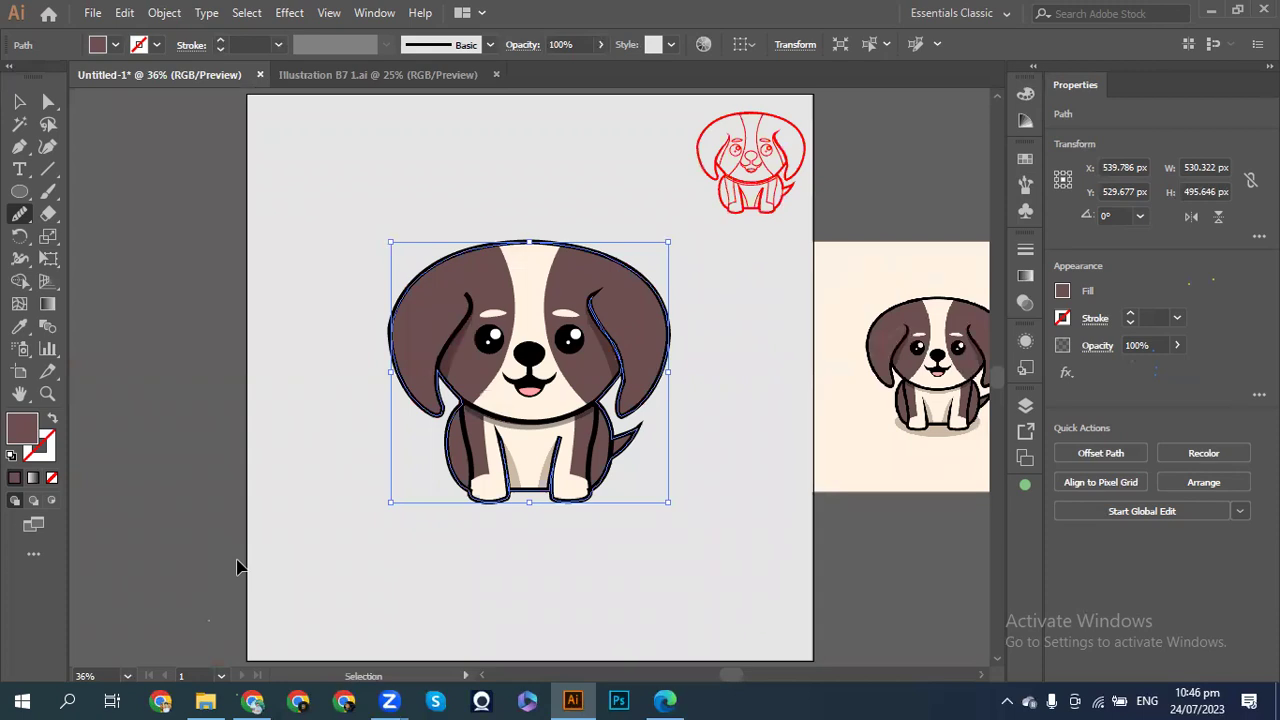
key("alt")
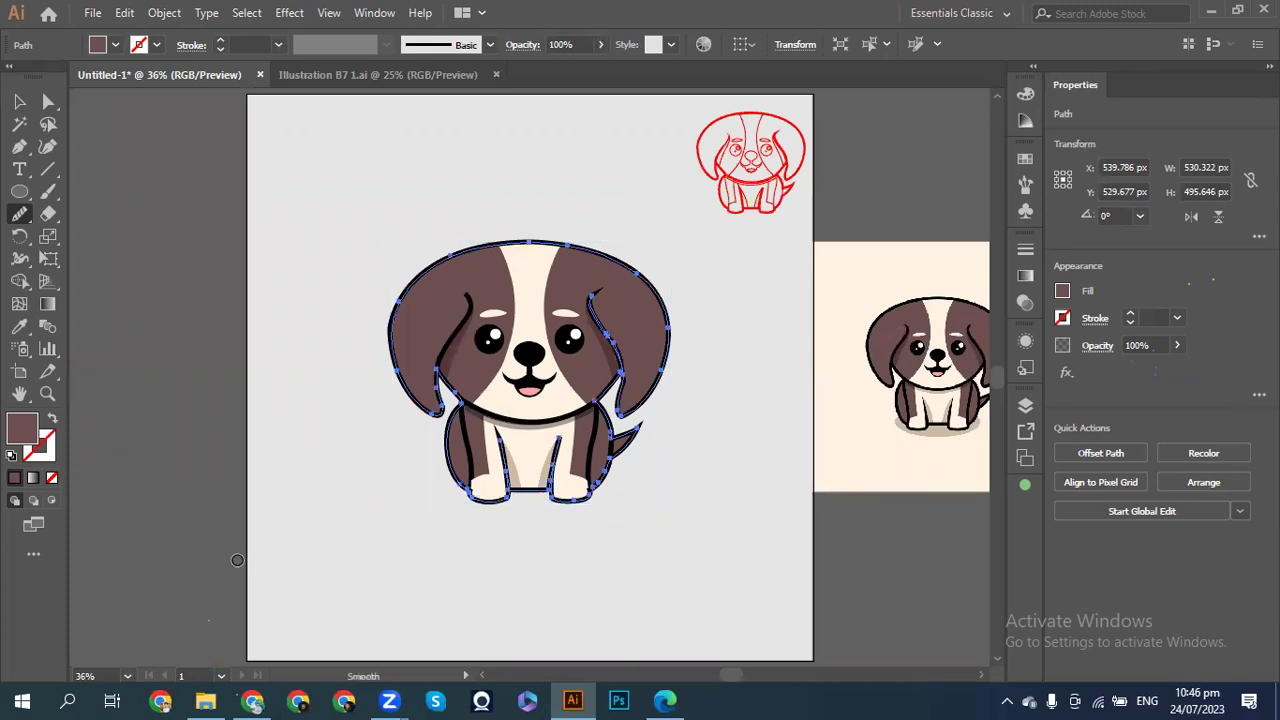
- Inspect the large puppy's body outline and inner leg lines up close, and compare the whole figure with the reference
left_click(19, 101)
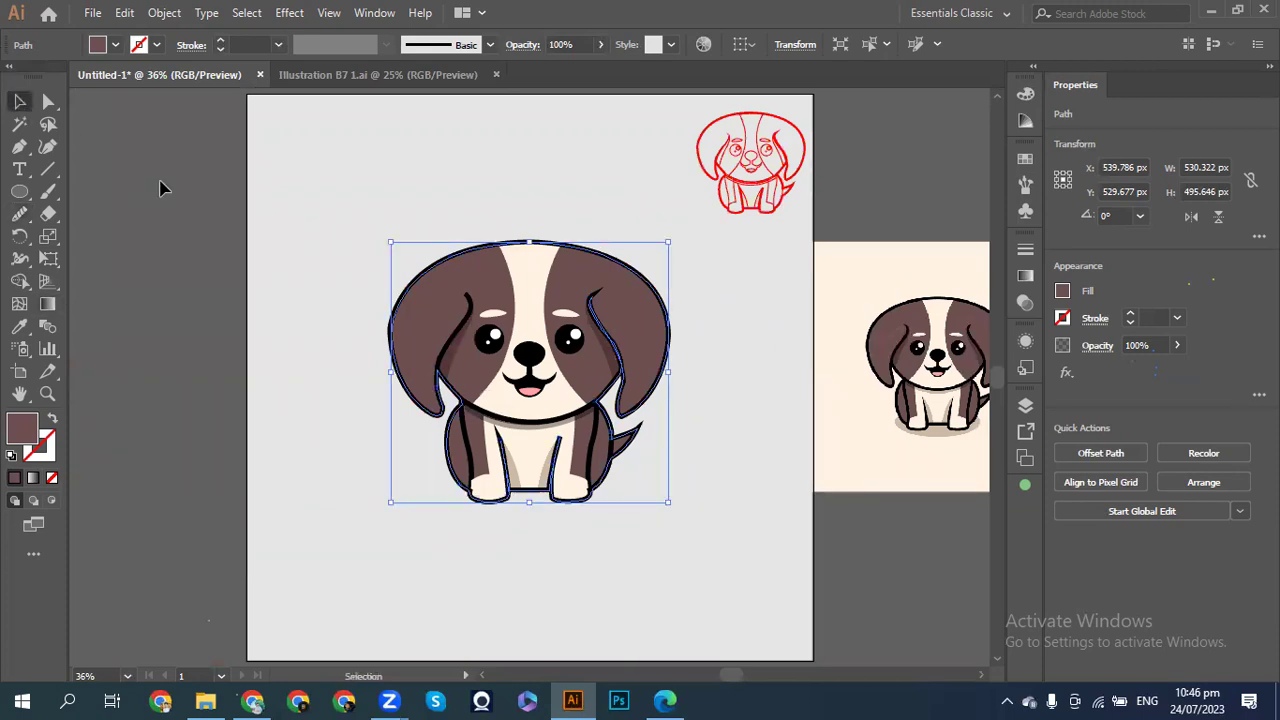
left_click(229, 233)
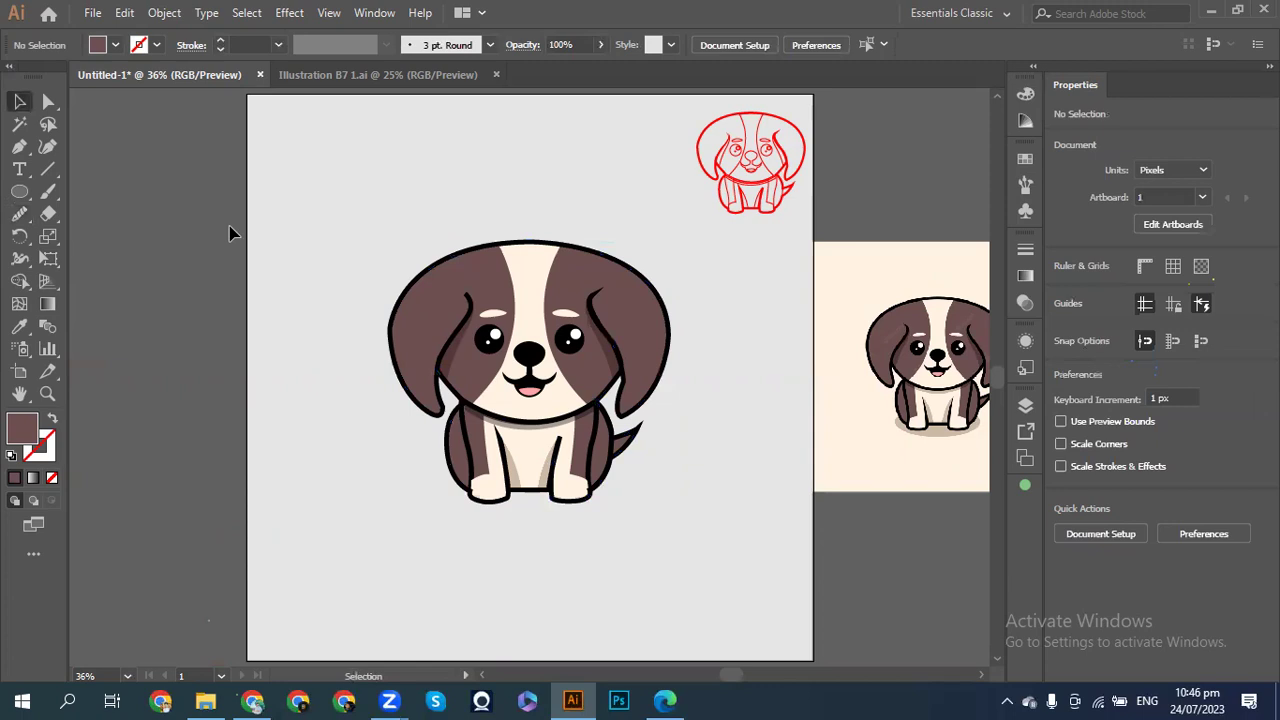
key("ctrl+plus")
key("ctrl+plus")
key("ctrl+plus")
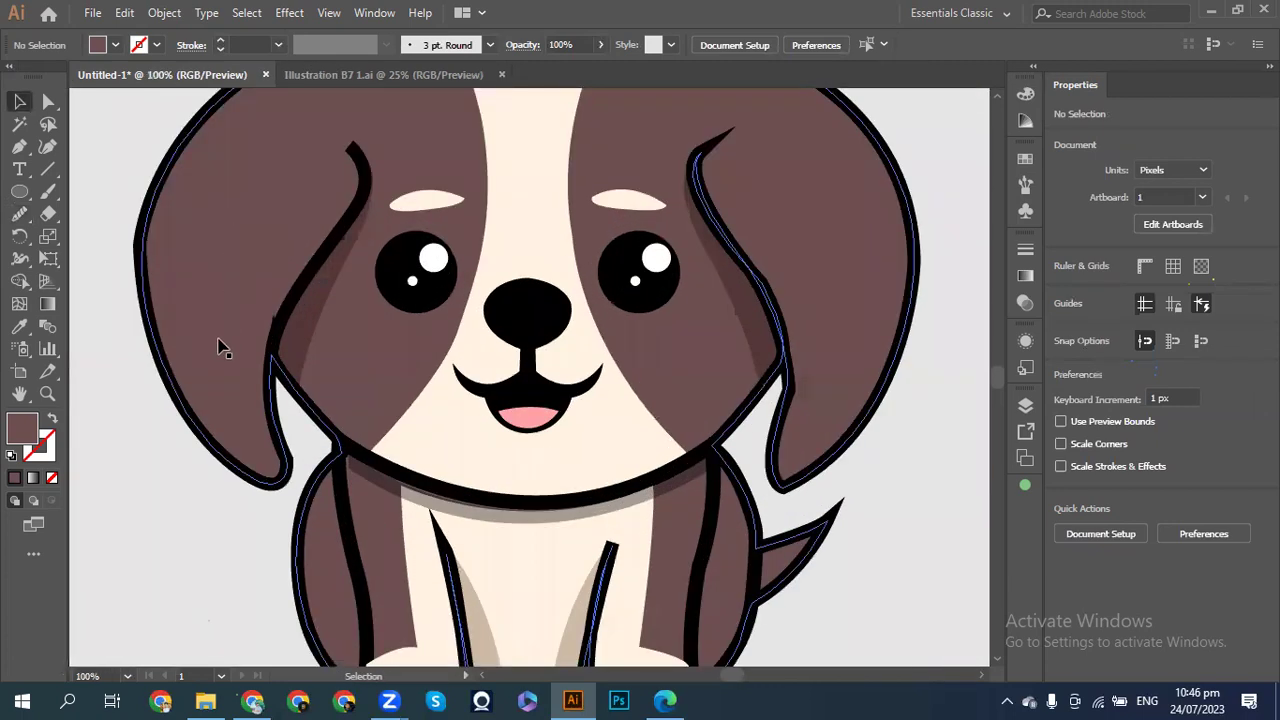
scroll(220, 346, "down", 4)
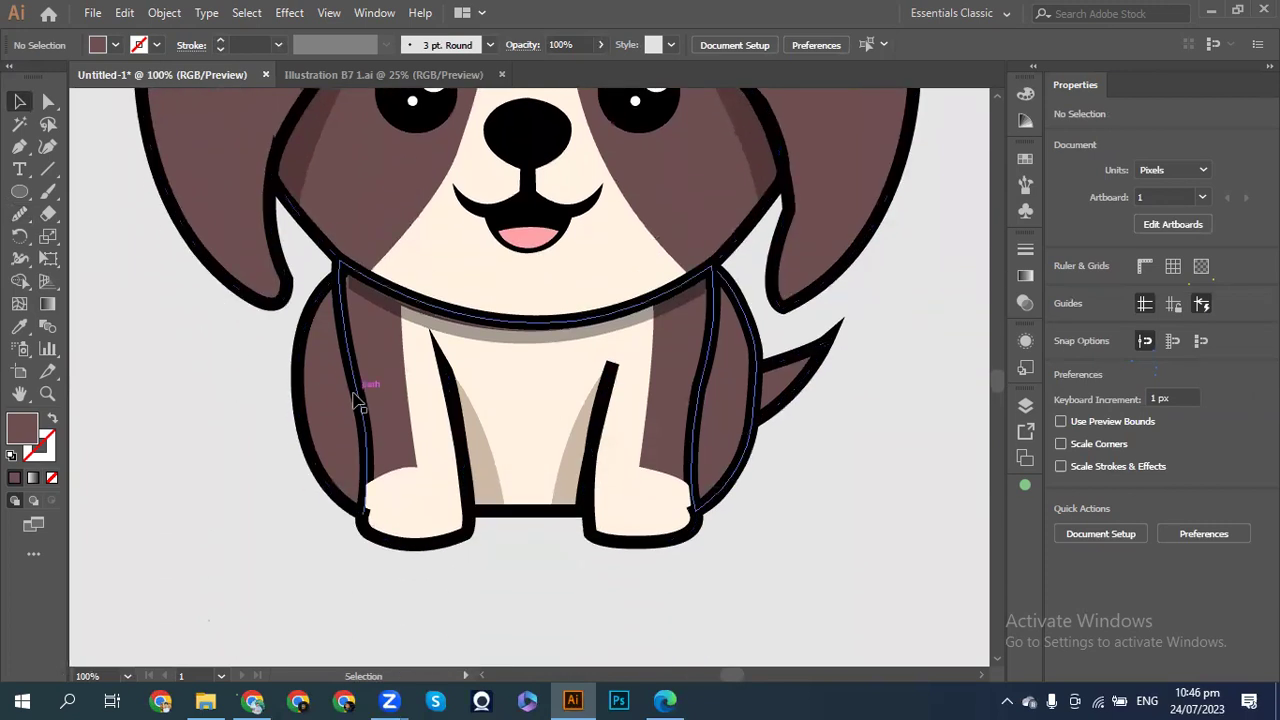
left_click(358, 400)
key("a")
left_click(364, 403)
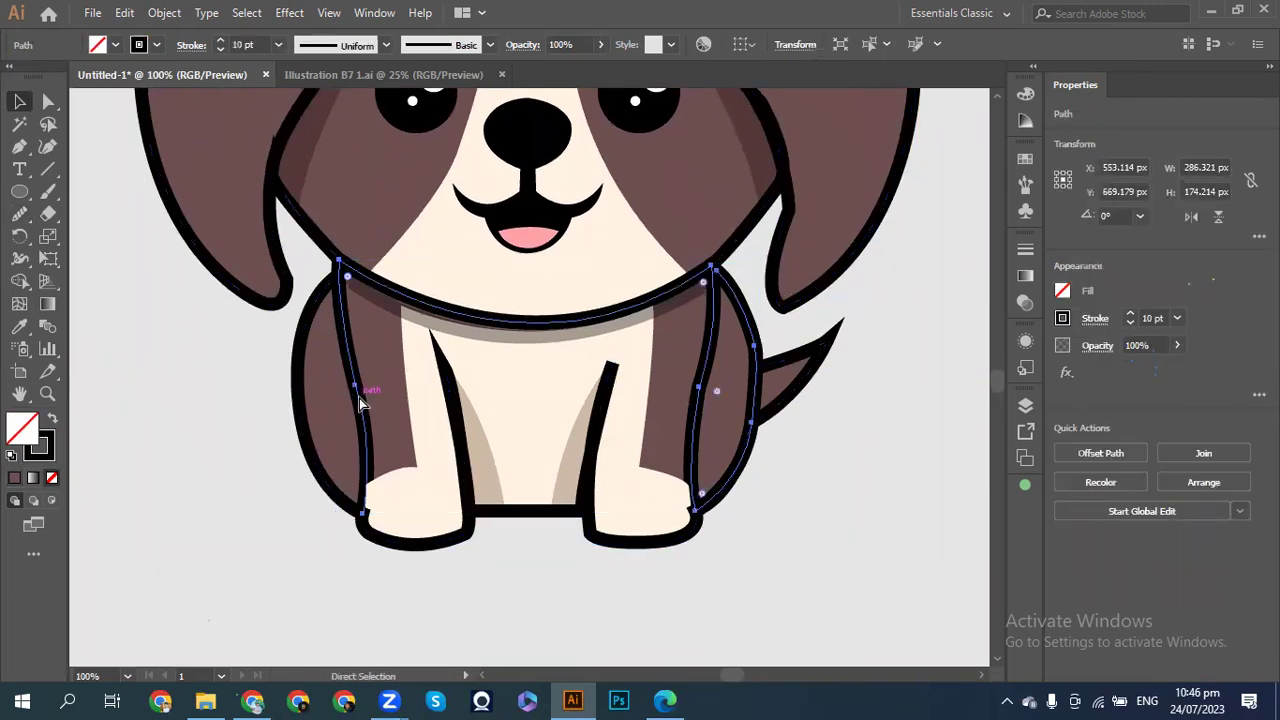
key("v")
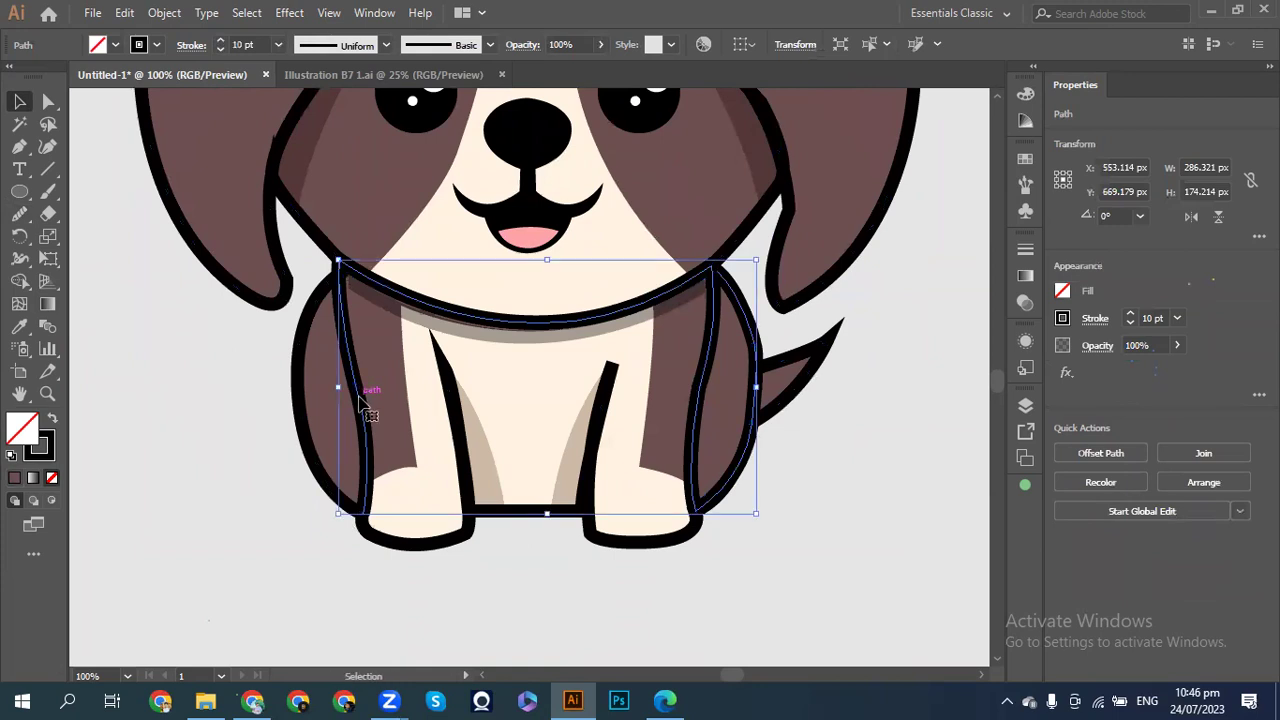
left_click(235, 431)
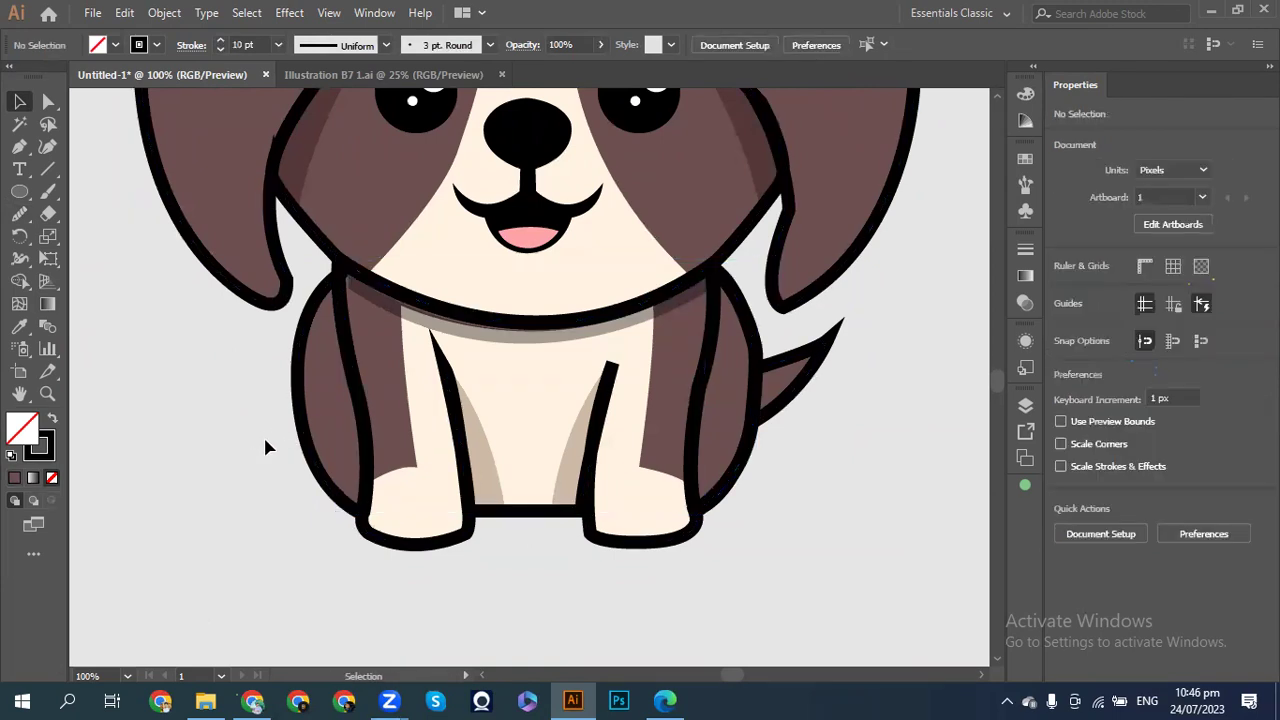
key("a")
key("ctrl+minus")
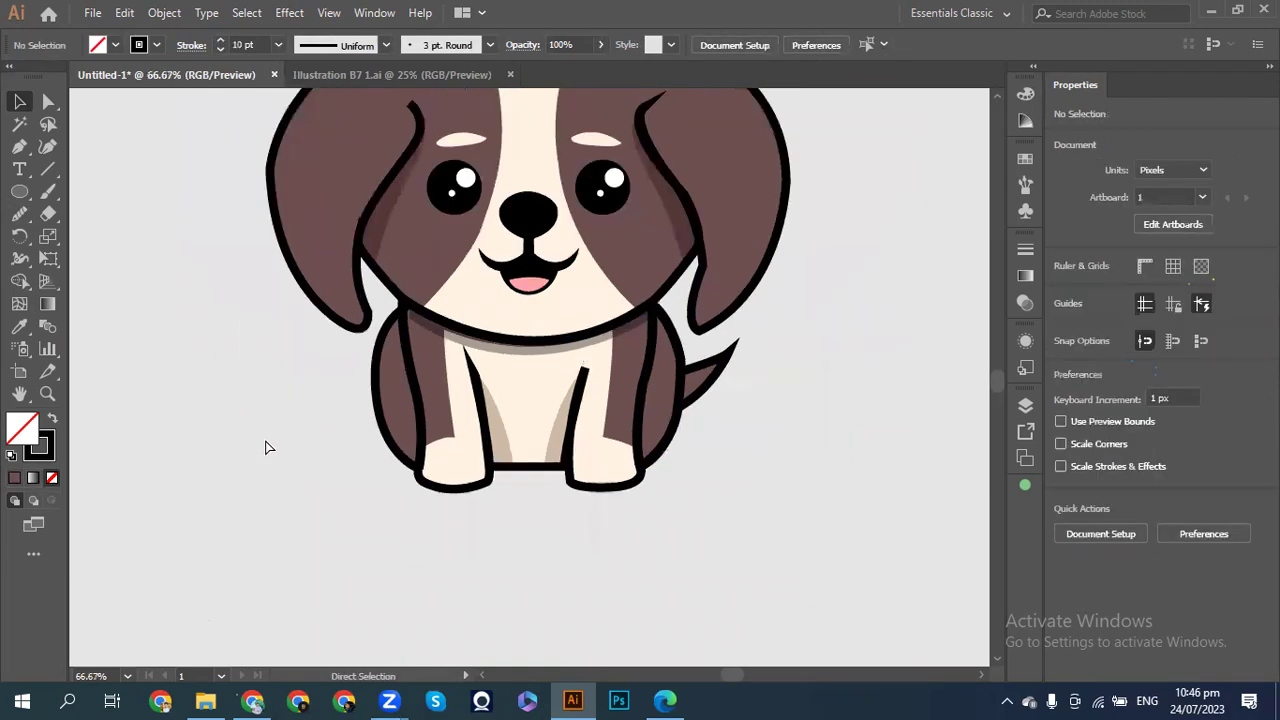
key("ctrl+minus")
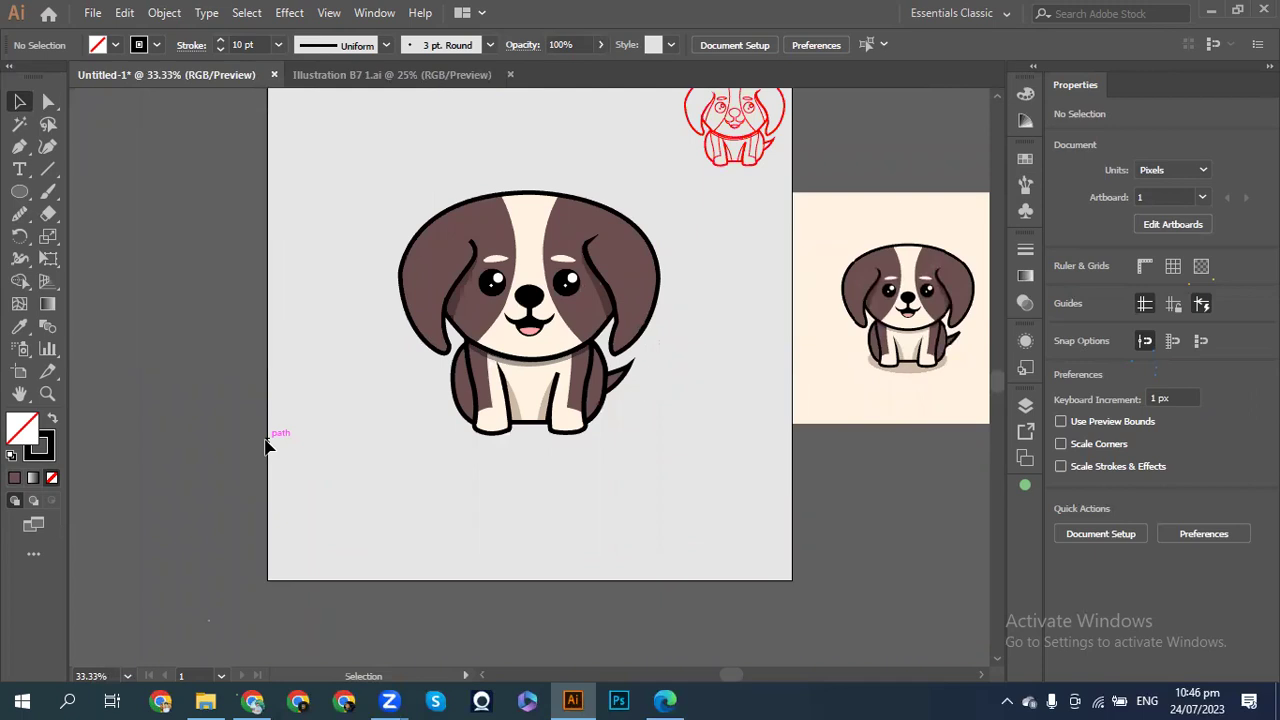
- Move the small red outline copy to the artboard's upper left corner
scroll(265, 445, "right", 3)
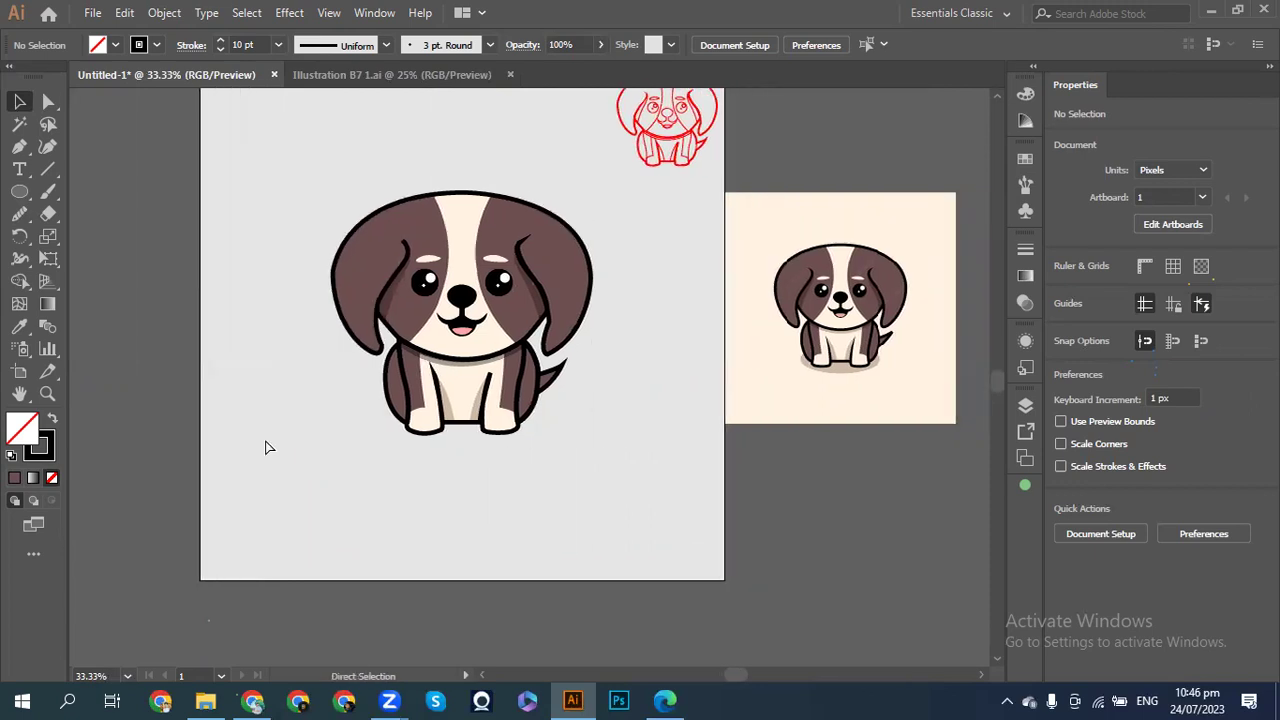
scroll(265, 447, "up", 3)
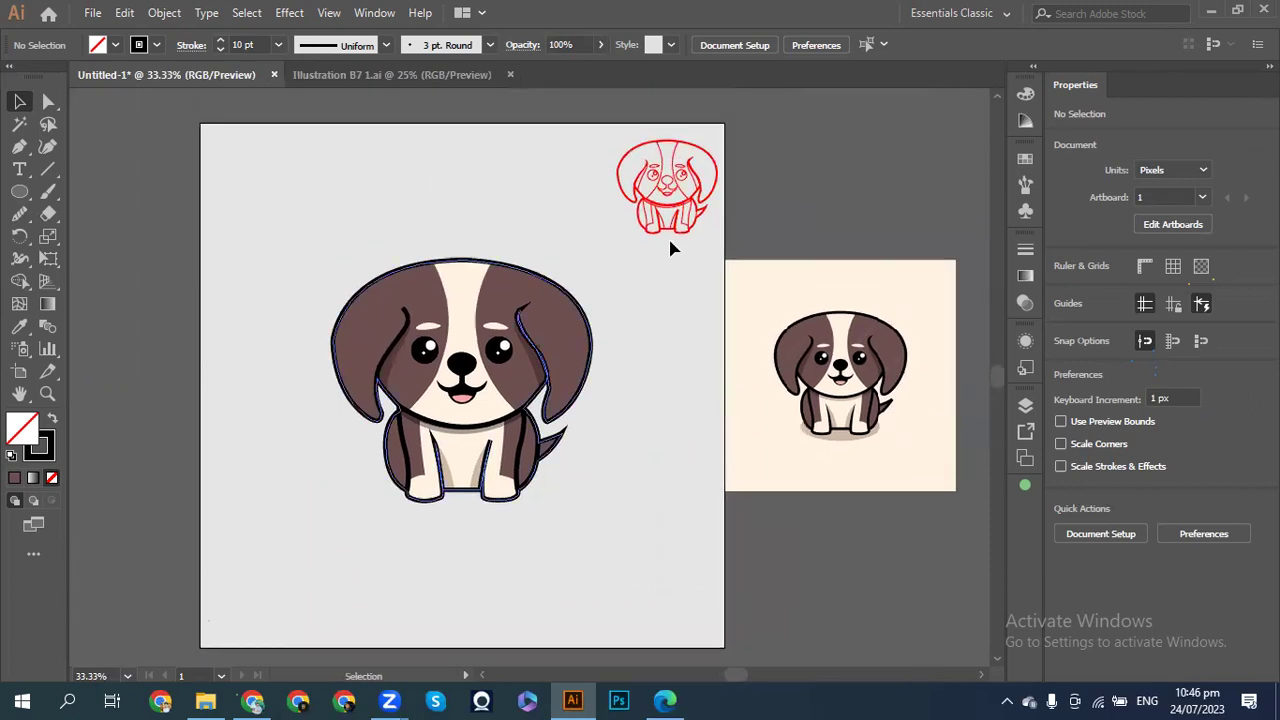
left_click_drag(606, 142, 714, 254)
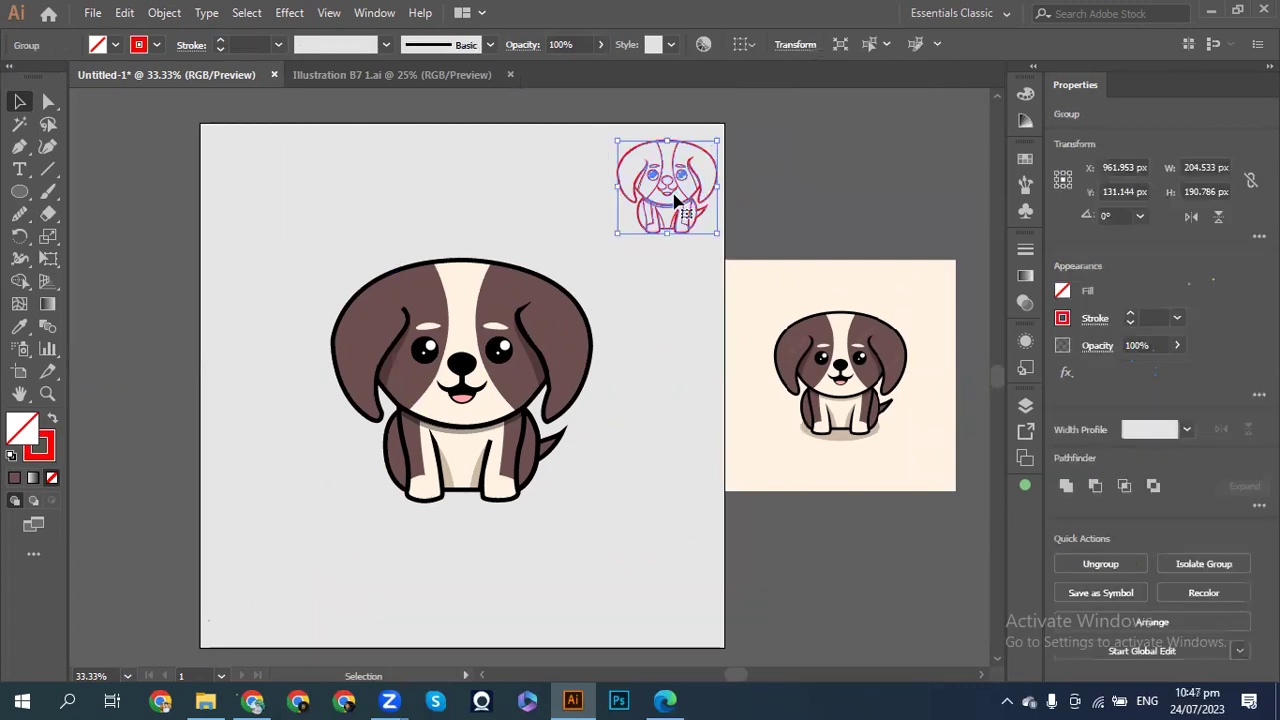
mouse_move(676, 208)
left_mouse_down()
mouse_move(352, 232)
mouse_move(258, 198)
left_mouse_up()
- Group all parts of the large coloured puppy into one object
left_click_drag(360, 215, 634, 572)
key("a")
key("ctrl+g")
key("v")
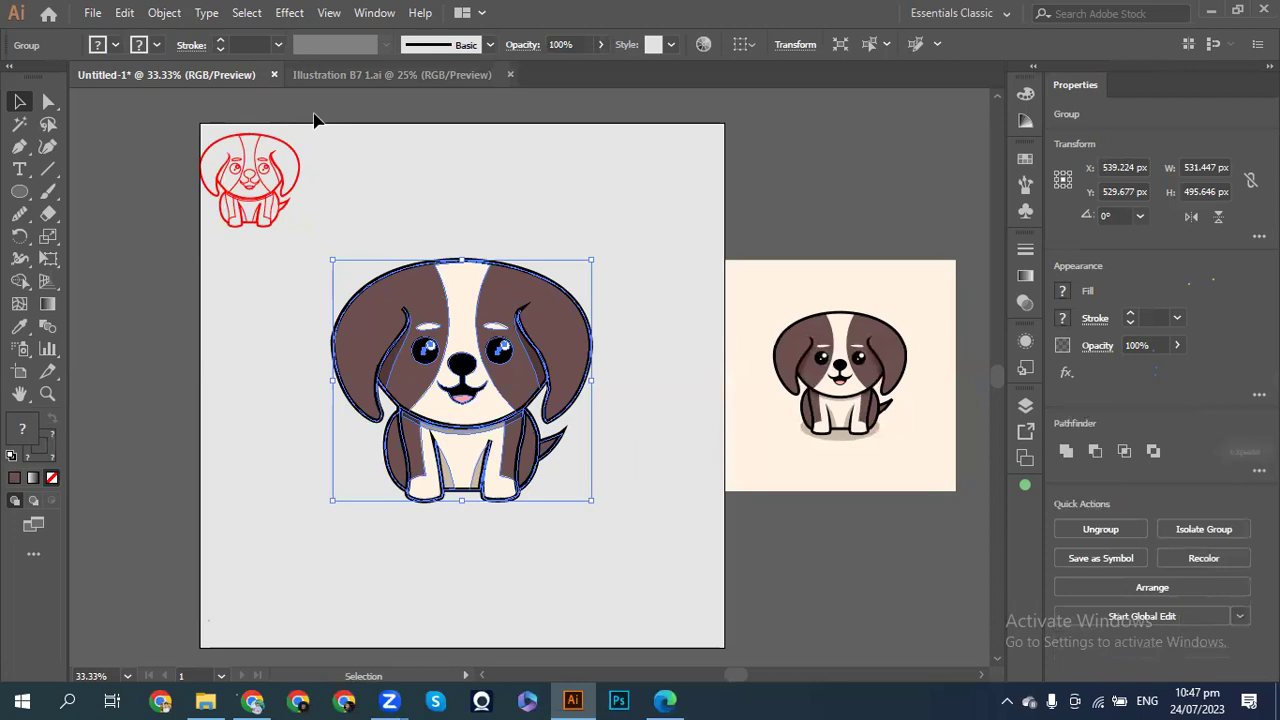
- Glance at the astronaut layout in Illustration B7 1.ai, and shrink the coloured puppy to about 441 × 411 px in the puppy artboard's lower right area
left_click(330, 74)
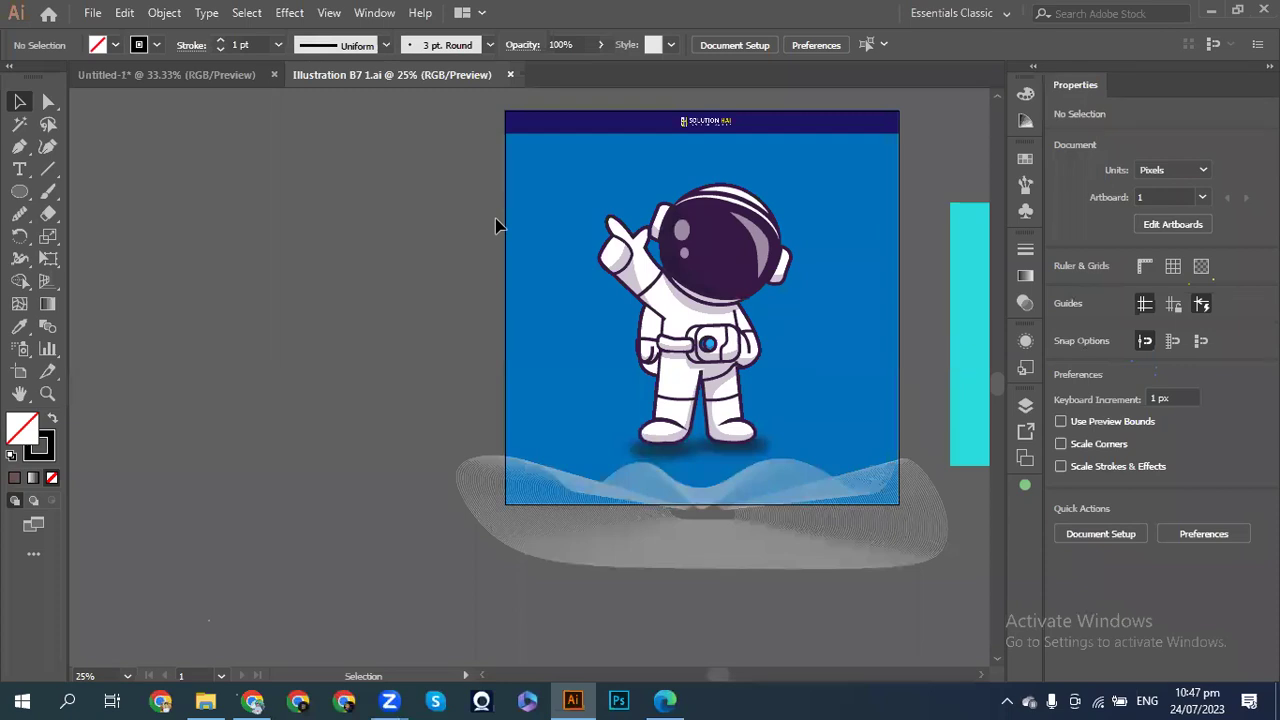
key("ctrl+Tab")
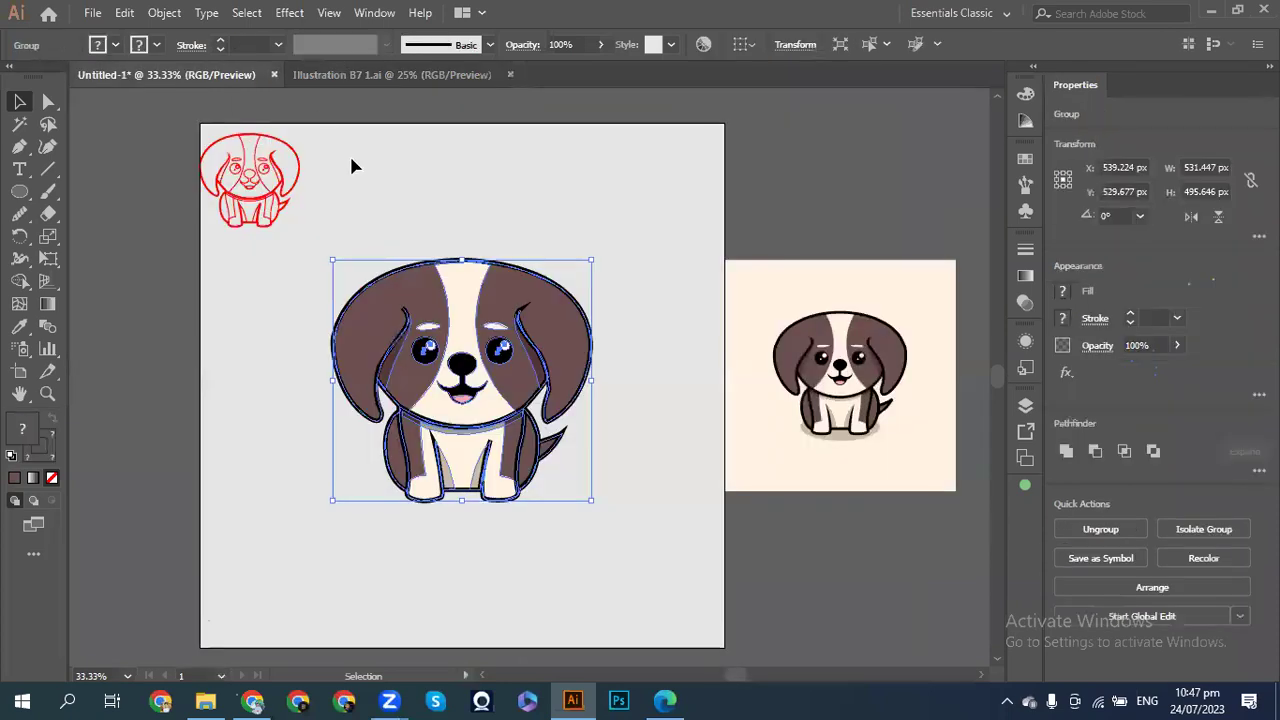
left_click_drag(591, 500, 570, 481)
left_click_drag(481, 401, 535, 452)
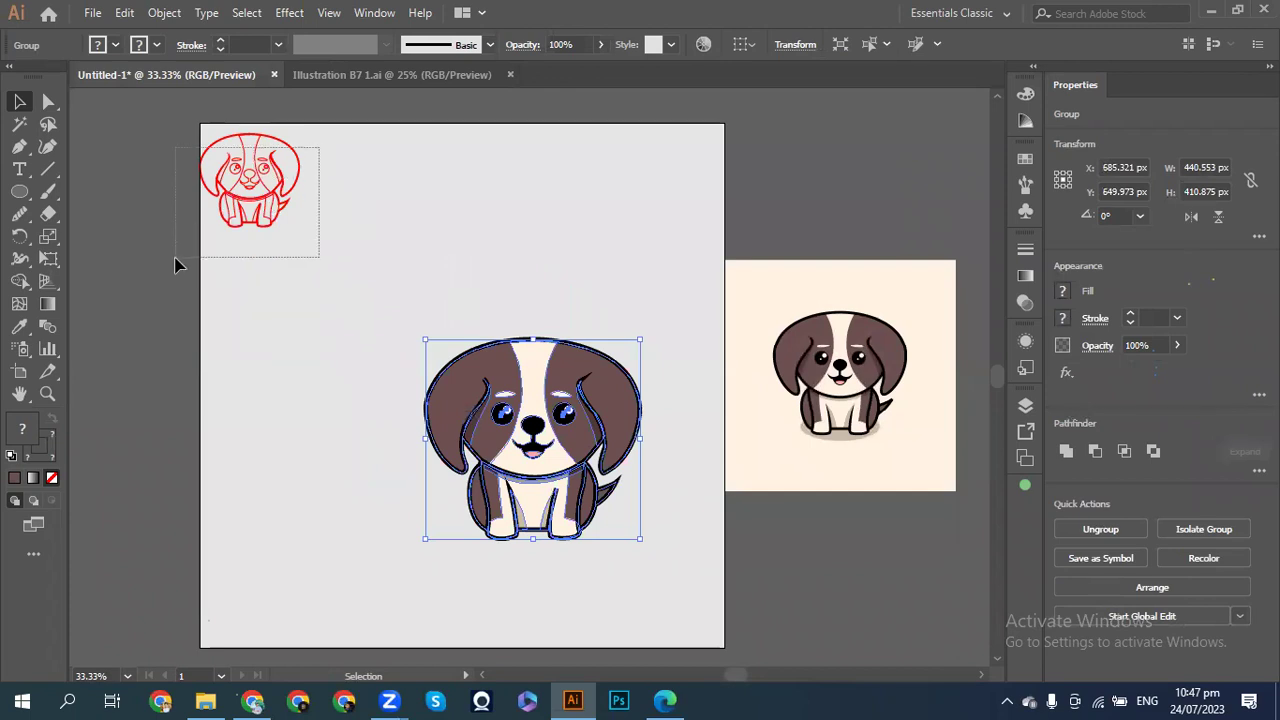
- Enlarge the red outline puppy to about 434 × 404 px and shift it 60 px right and 70 px down
left_click_drag(178, 262, 228, 218)
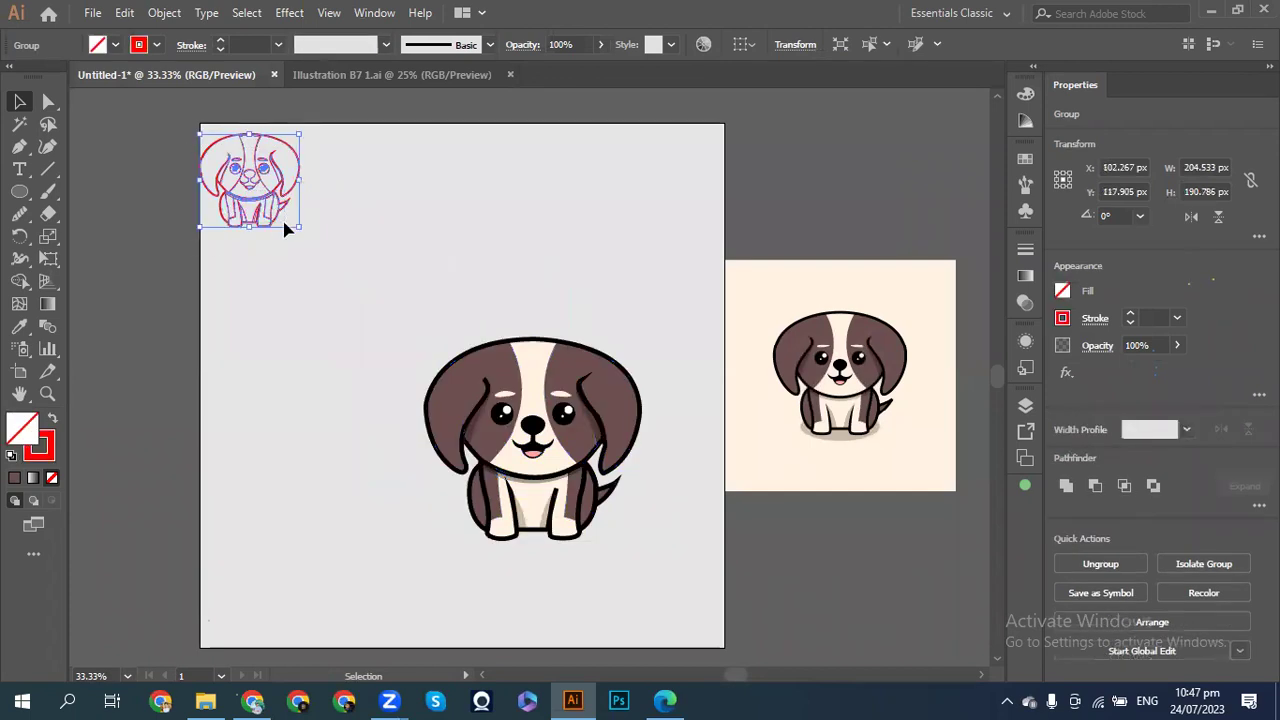
mouse_move(265, 208)
left_mouse_down()
mouse_move(284, 237)
mouse_move(313, 240)
mouse_move(401, 311)
left_mouse_up()
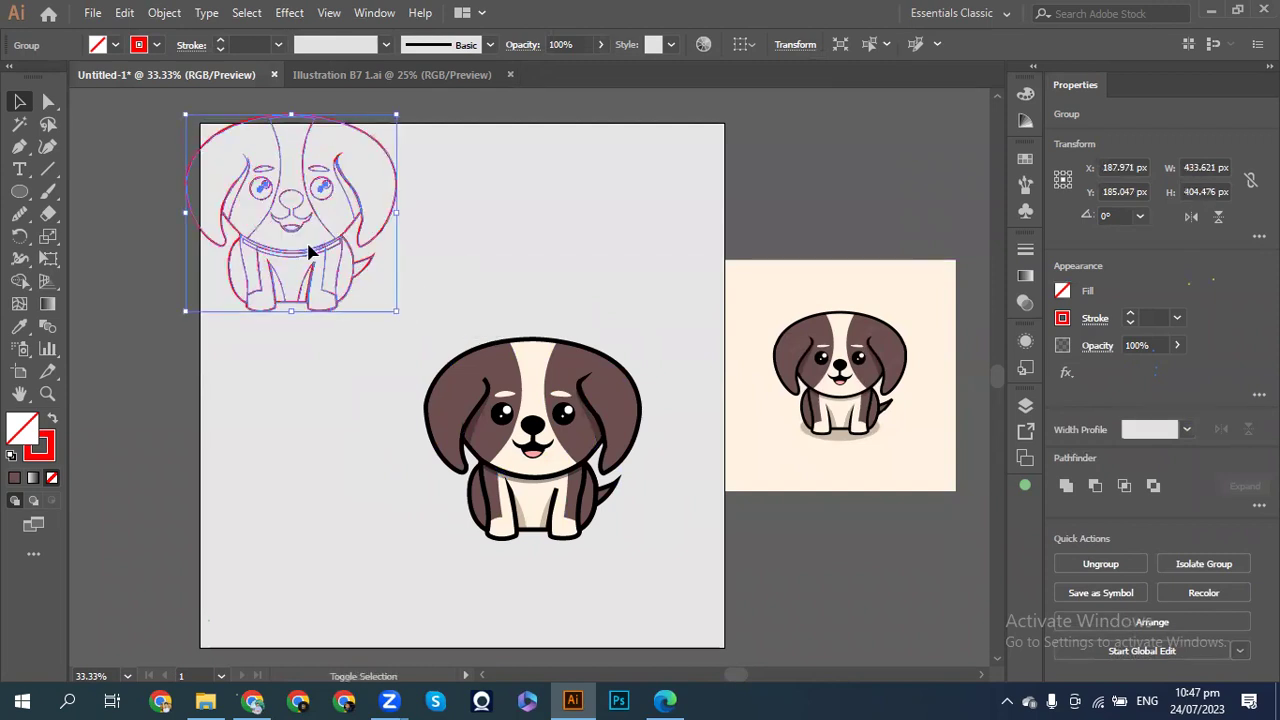
key("shift+Right")
key("shift+Right")
key("shift+Right")
key("shift+Right")
key("shift+Right")
key("shift+Right")
key("shift+Down")
key("shift+Down")
key("shift+Down")
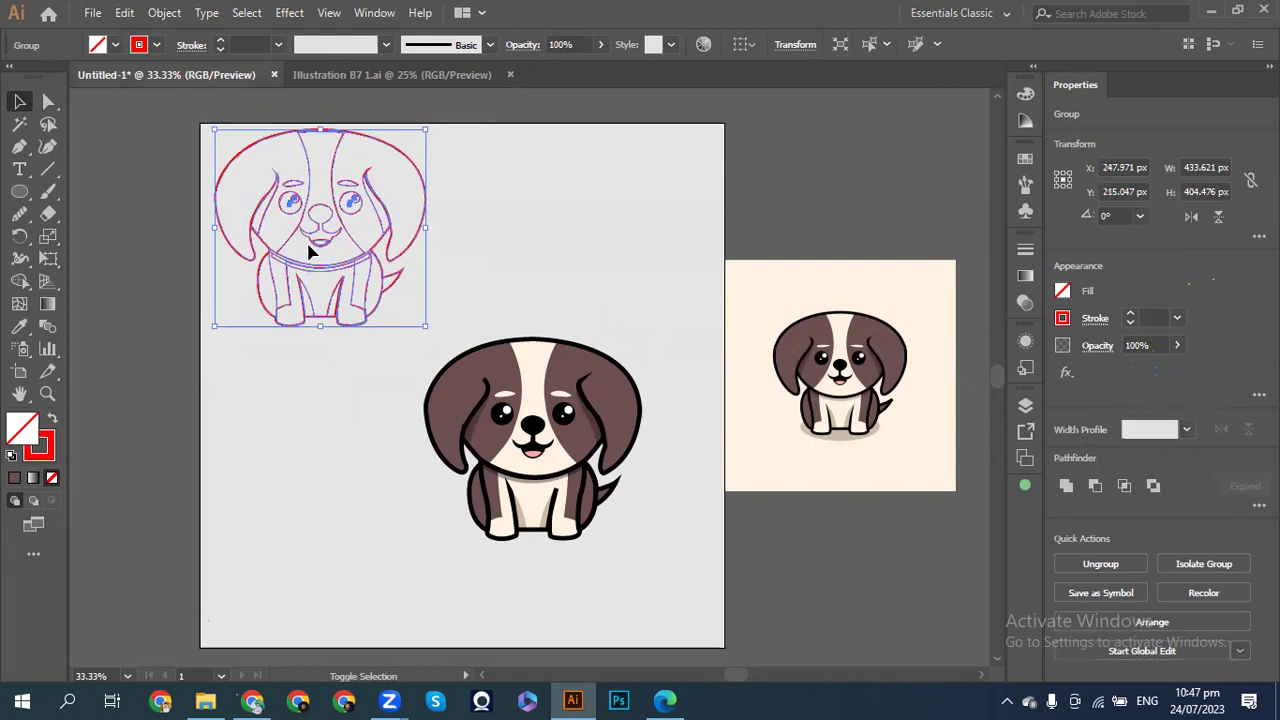
key("shift+Down")
key("shift+Down")
key("shift+Down")
key("shift+Down")
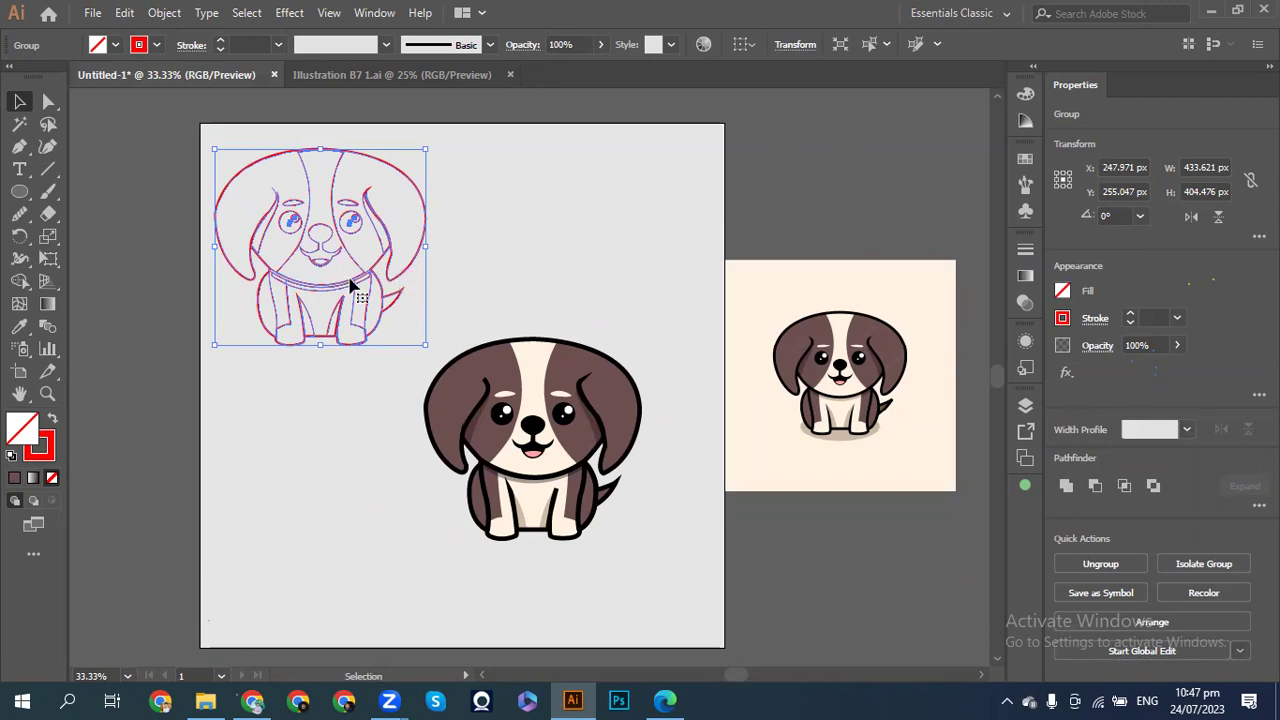
- Duplicate the red outline puppy to its right and give the copy a dashed stroke with 12 pt dashes
left_click_drag(362, 286, 599, 264)
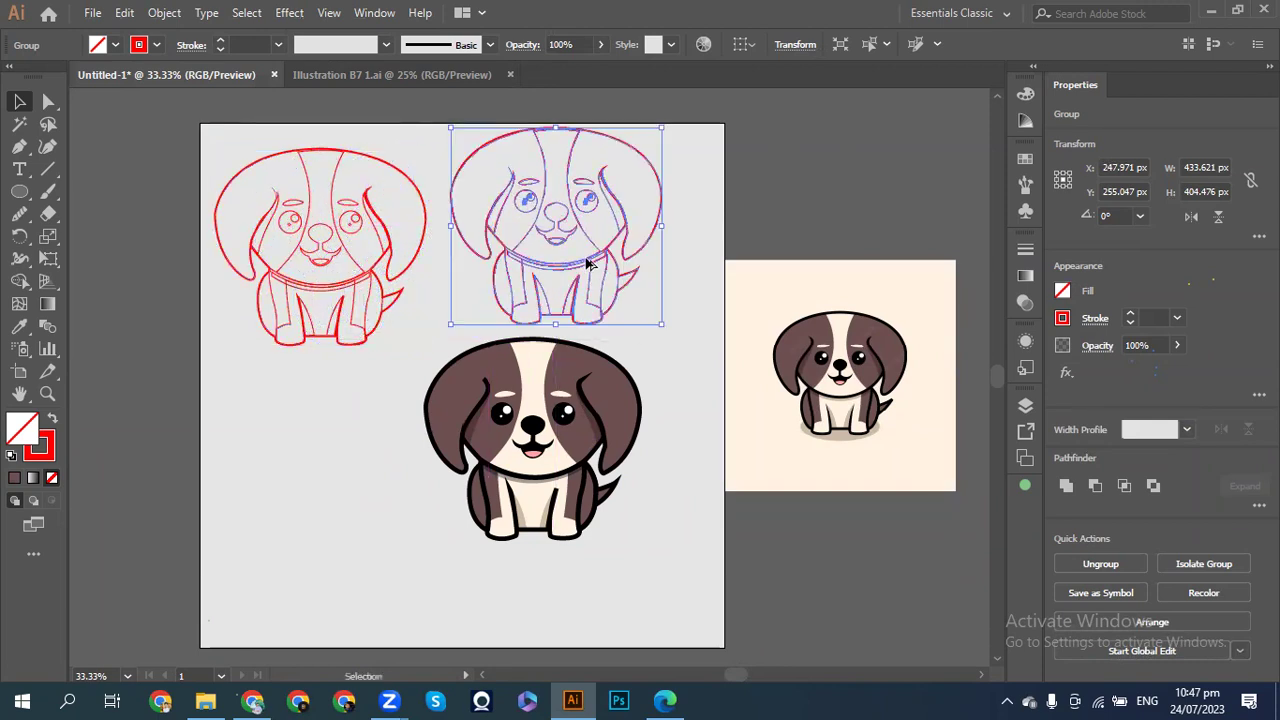
left_click(1095, 318)
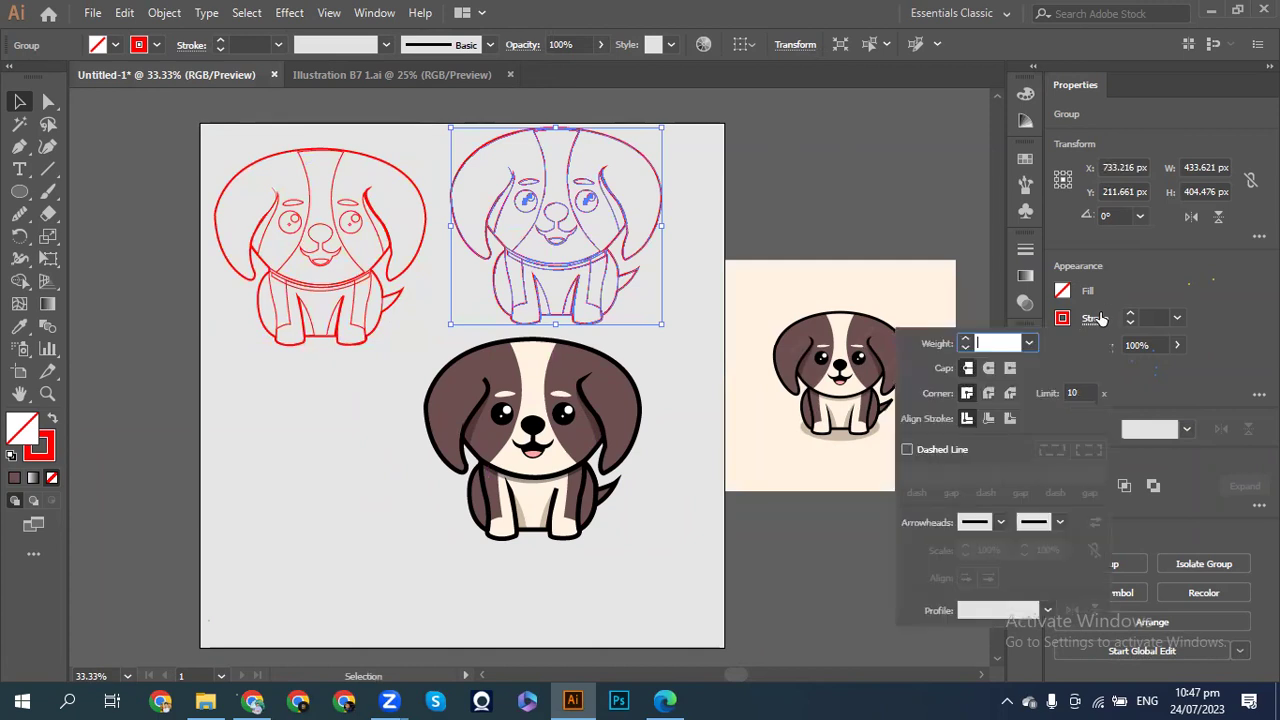
left_click(908, 450)
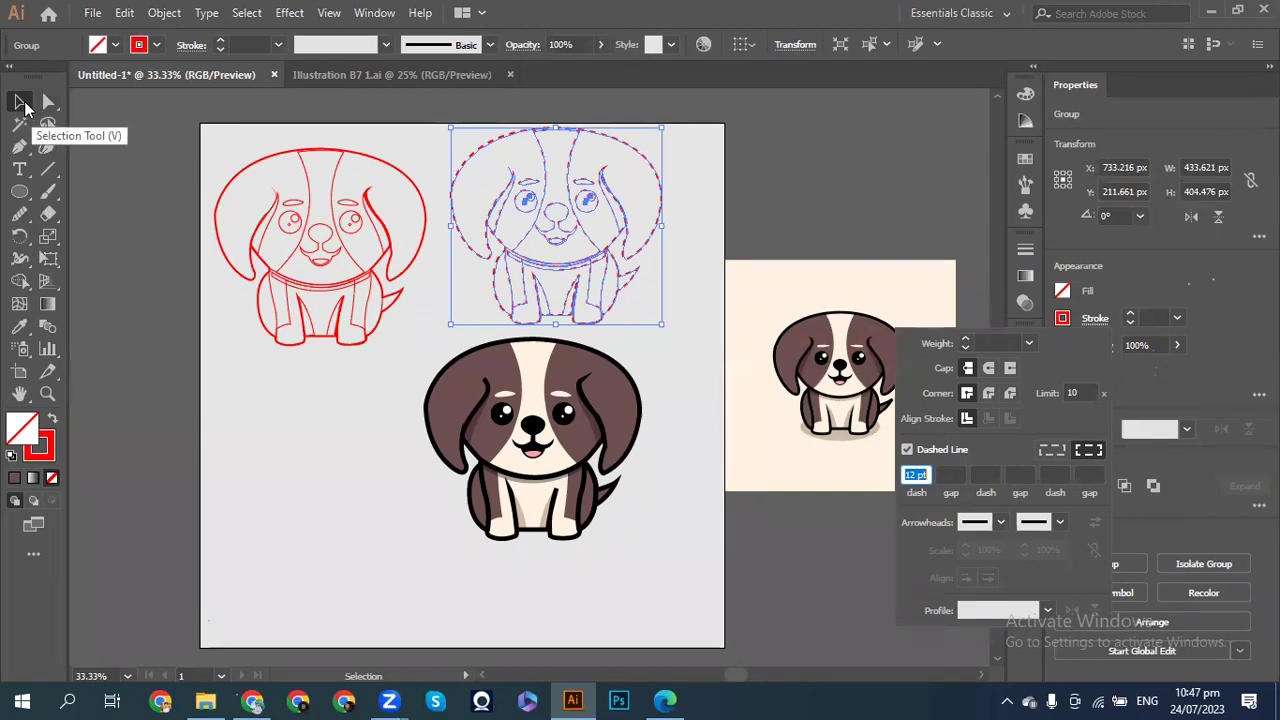
left_click(122, 183)
left_click(124, 184)
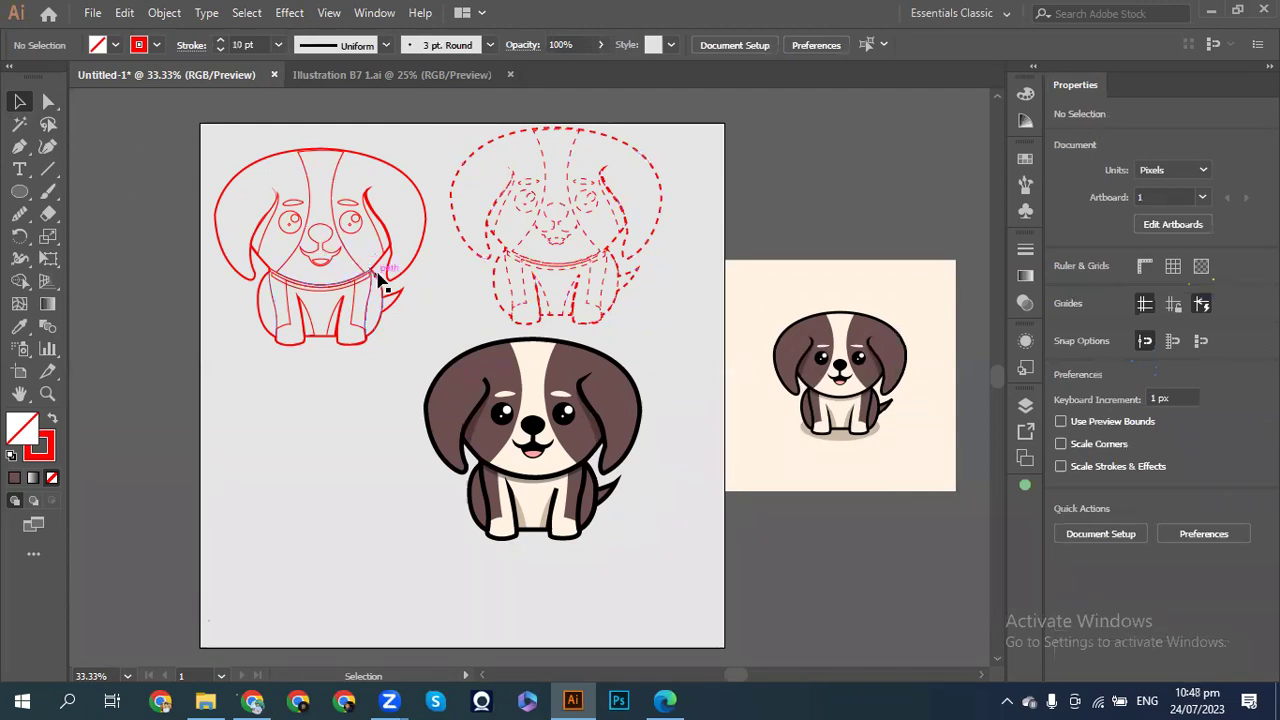
- Swap the two outline puppies, placing the dashed one in the artboard's upper left and the solid one in its upper right
left_click(470, 248)
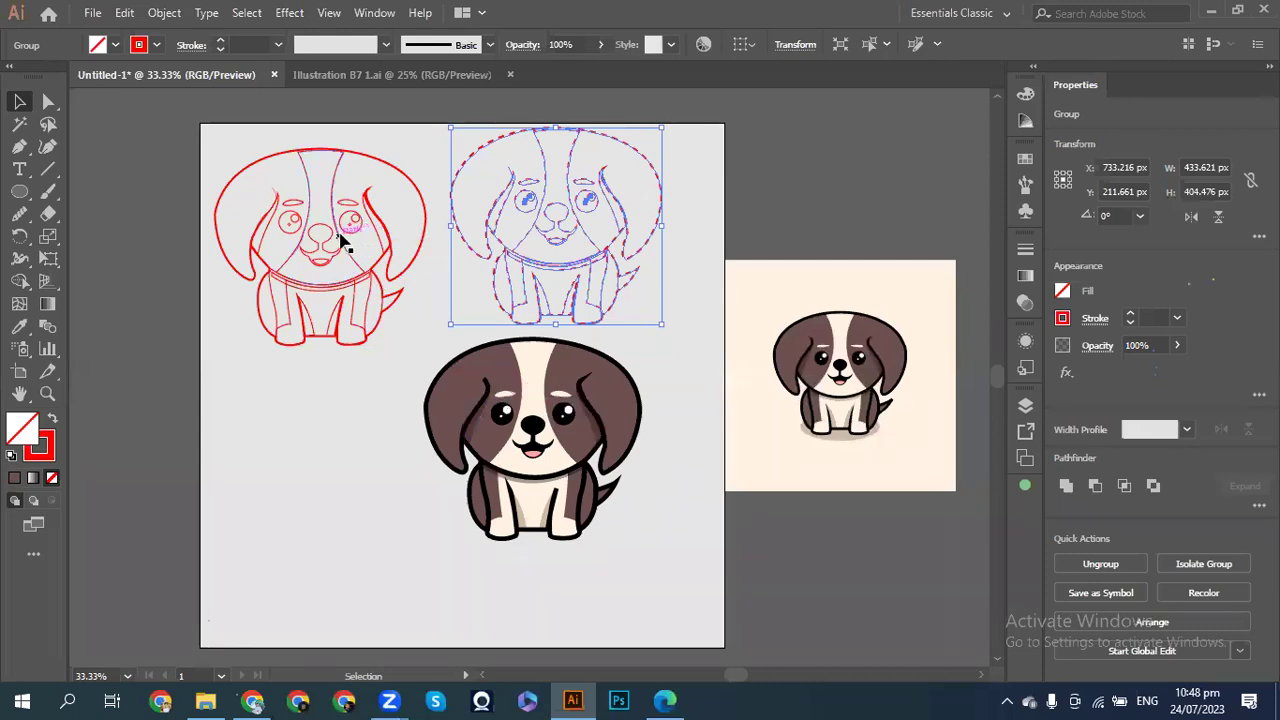
mouse_move(340, 240)
left_mouse_down()
mouse_move(358, 275)
mouse_move(368, 383)
left_mouse_up()
mouse_move(471, 252)
left_mouse_down()
mouse_move(380, 229)
mouse_move(287, 228)
left_mouse_up()
mouse_move(349, 346)
left_mouse_down()
mouse_move(517, 306)
mouse_move(583, 251)
mouse_move(598, 193)
left_mouse_up()
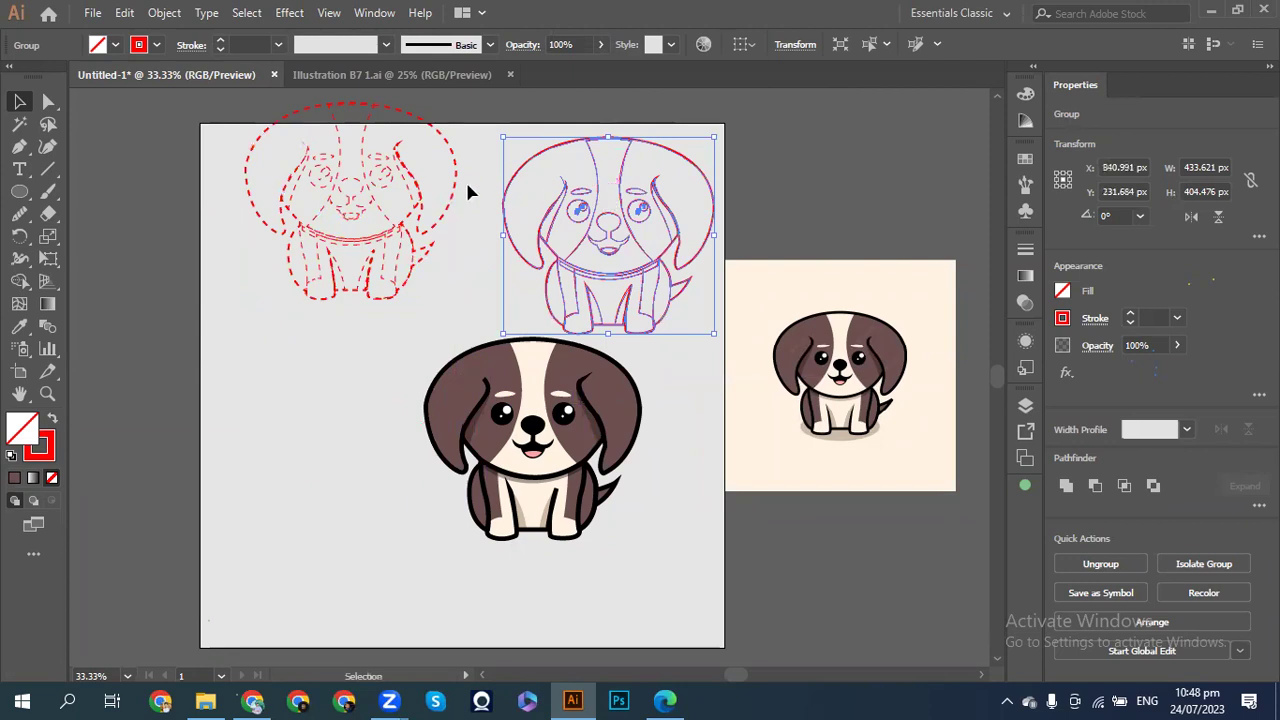
left_click_drag(377, 205, 355, 264)
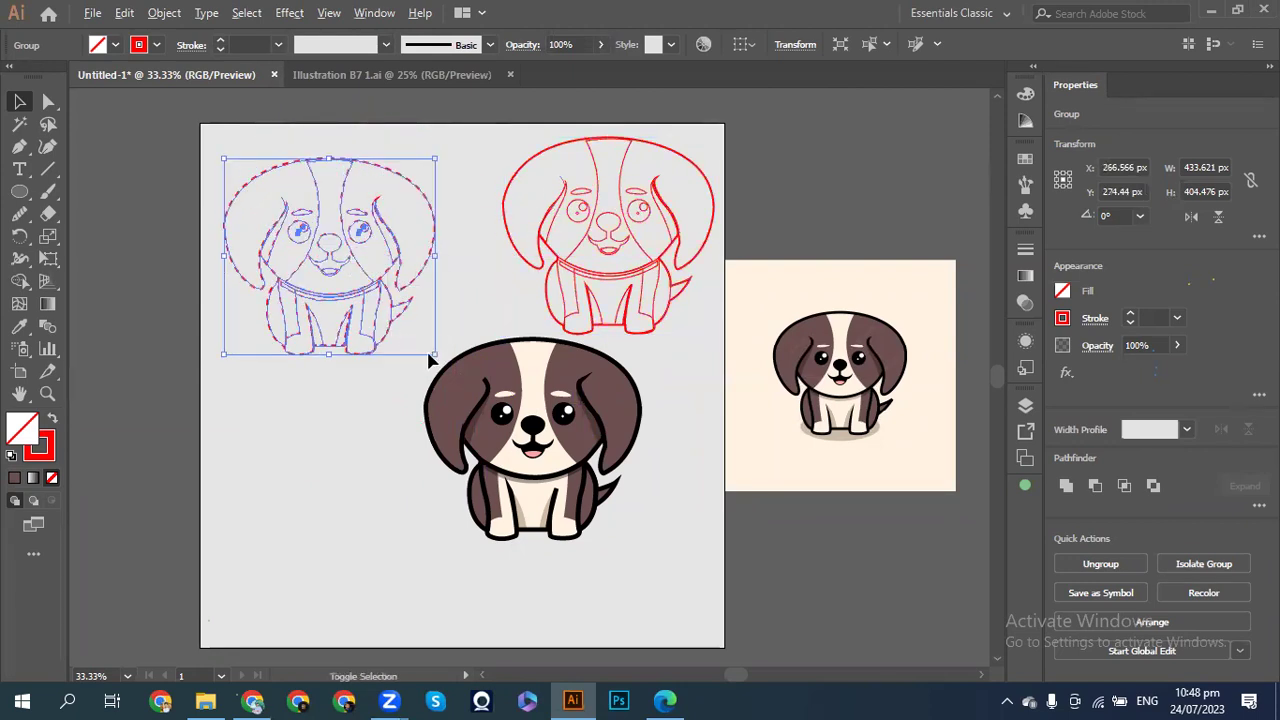
- Scale down both outline puppies, the solid one to about 362 × 337 px, and reposition them side by side in the upper row
left_click_drag(429, 353, 414, 340)
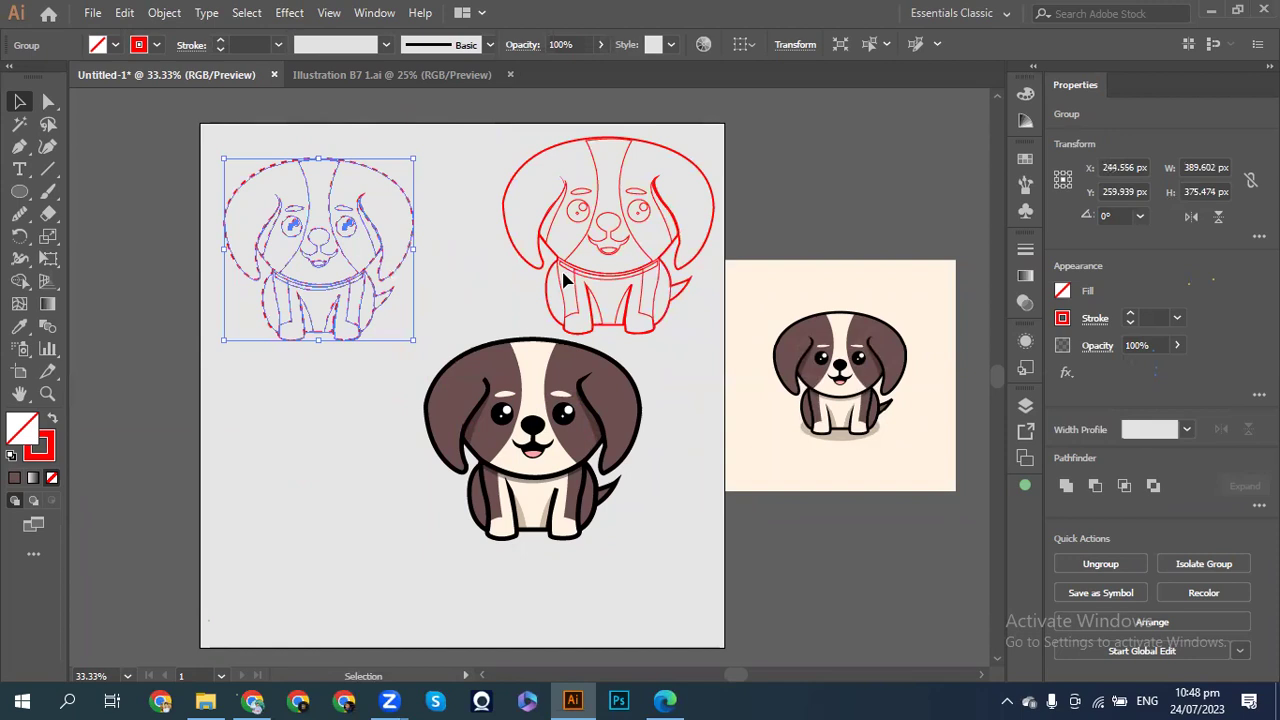
left_click_drag(566, 275, 530, 272)
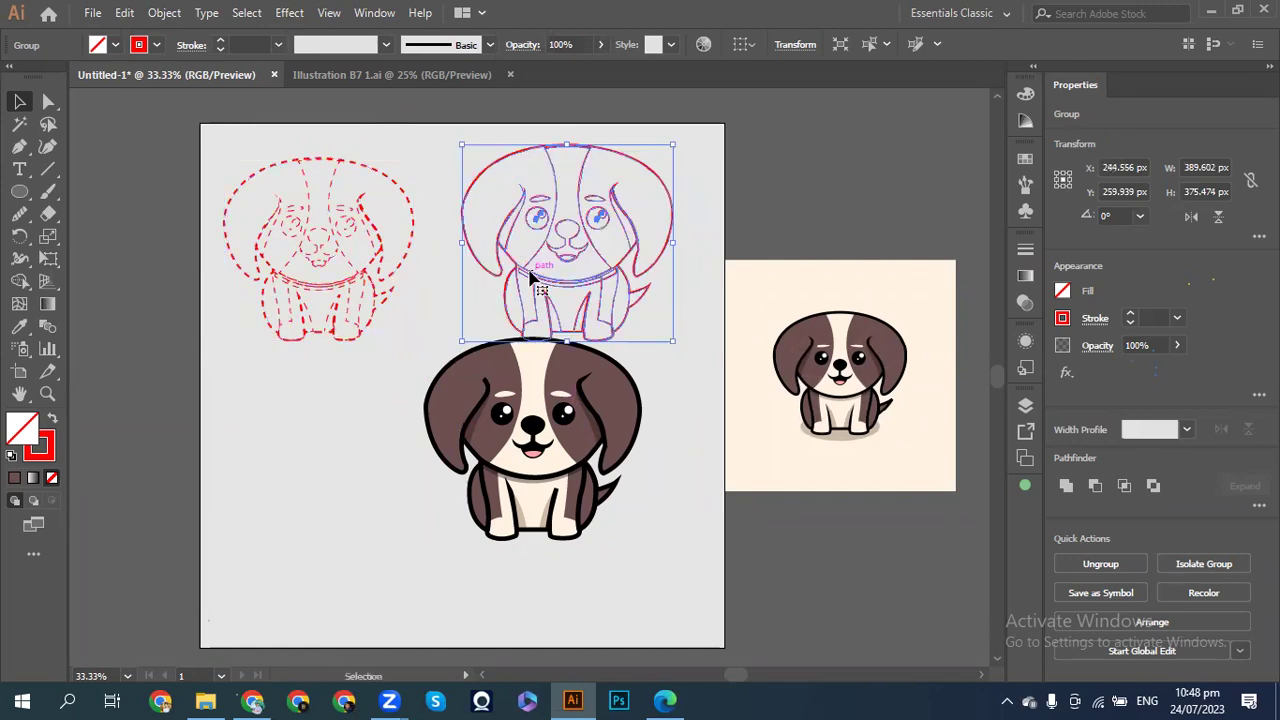
left_click_drag(672, 341, 652, 330)
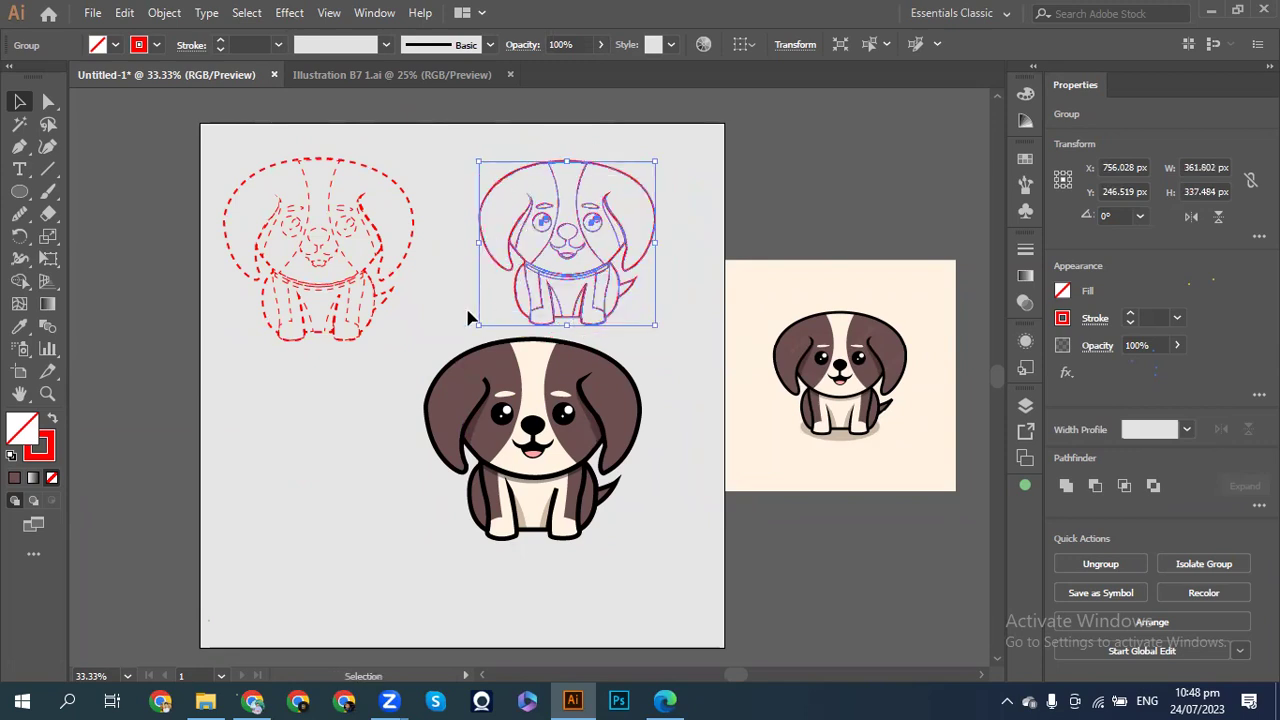
left_click(370, 298)
left_click_drag(414, 340, 401, 327)
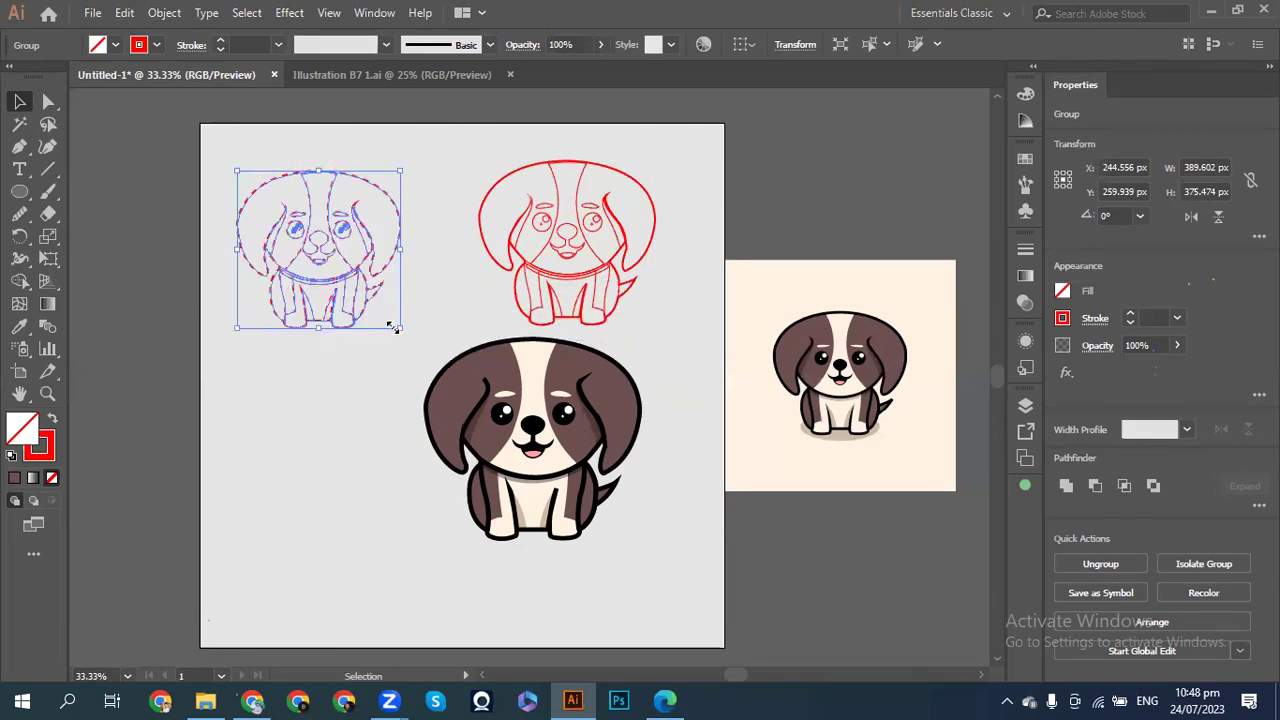
left_click_drag(320, 252, 333, 248)
- Move the coloured puppy to the middle below the two outlines and scale it to about 520 × 485 px
left_click_drag(521, 371, 452, 413)
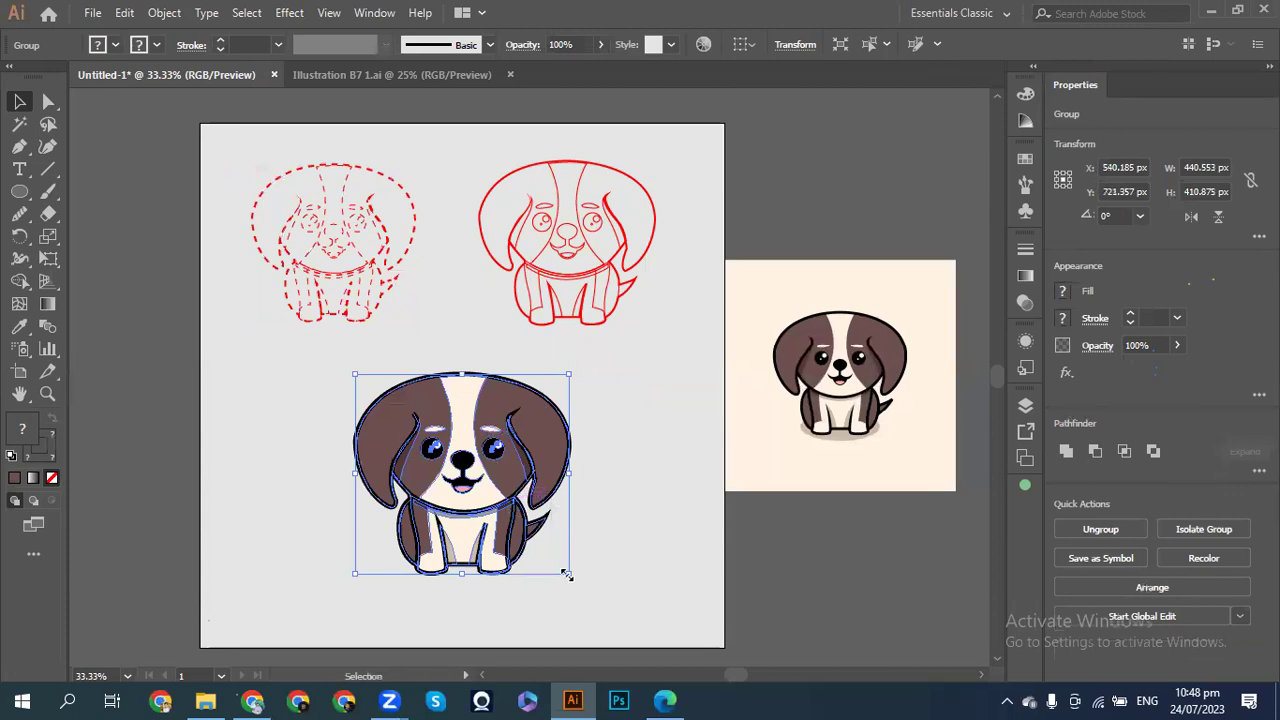
left_click_drag(568, 576, 619, 607)
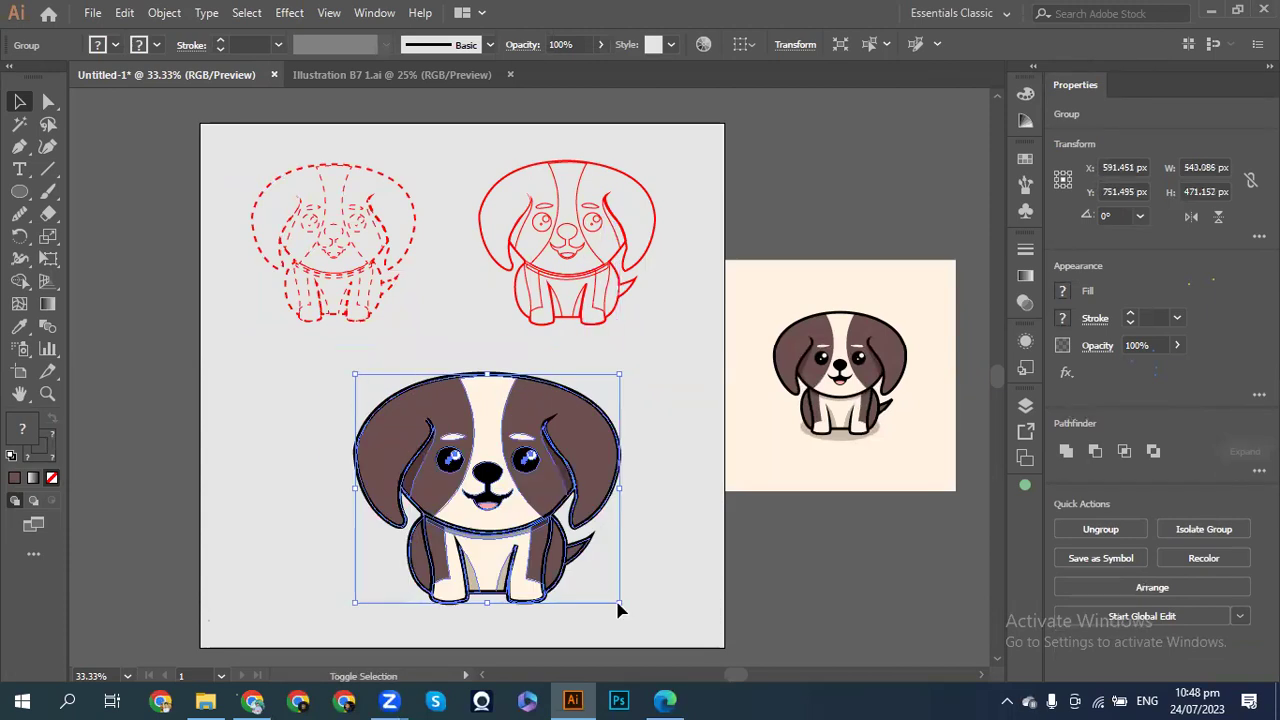
key("ctrl+z")
left_click_drag(568, 576, 590, 592)
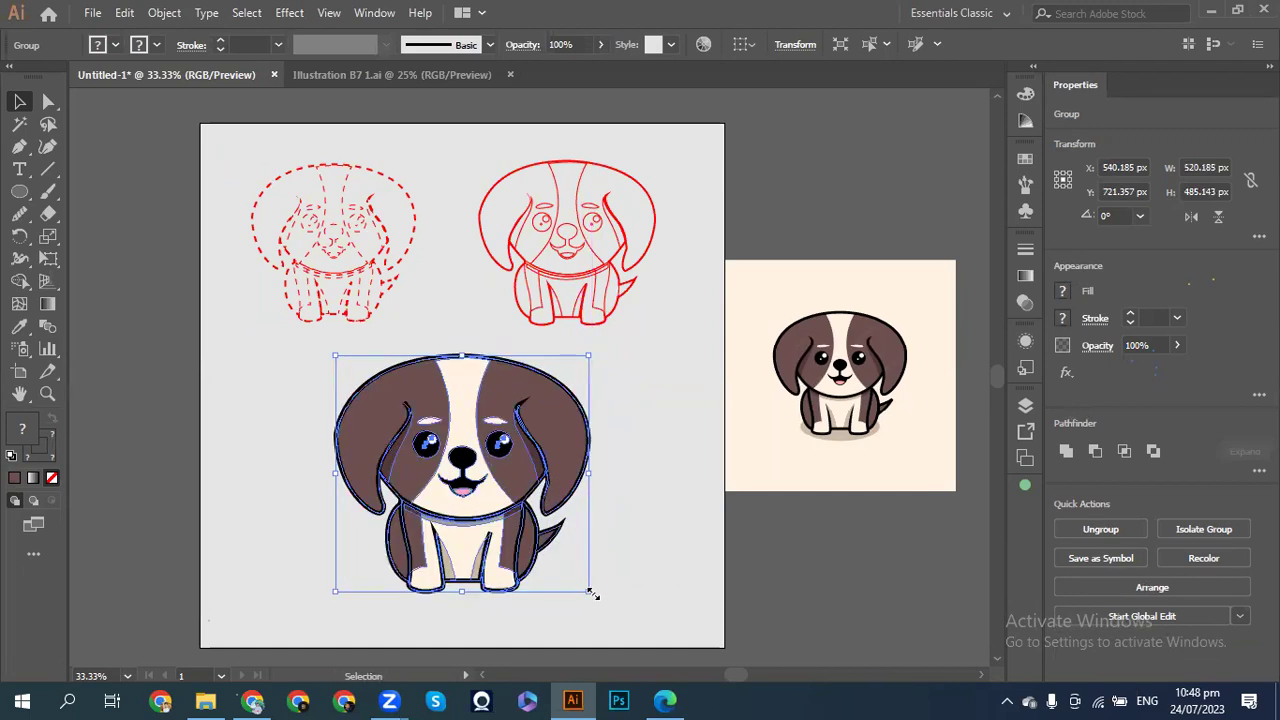
- Nudge the coloured puppy 10 px left and 4 px down on the artboard
key("shift+Left")
key("shift+Right")
key("Down")
key("Down")
key("Down")
key("Down")
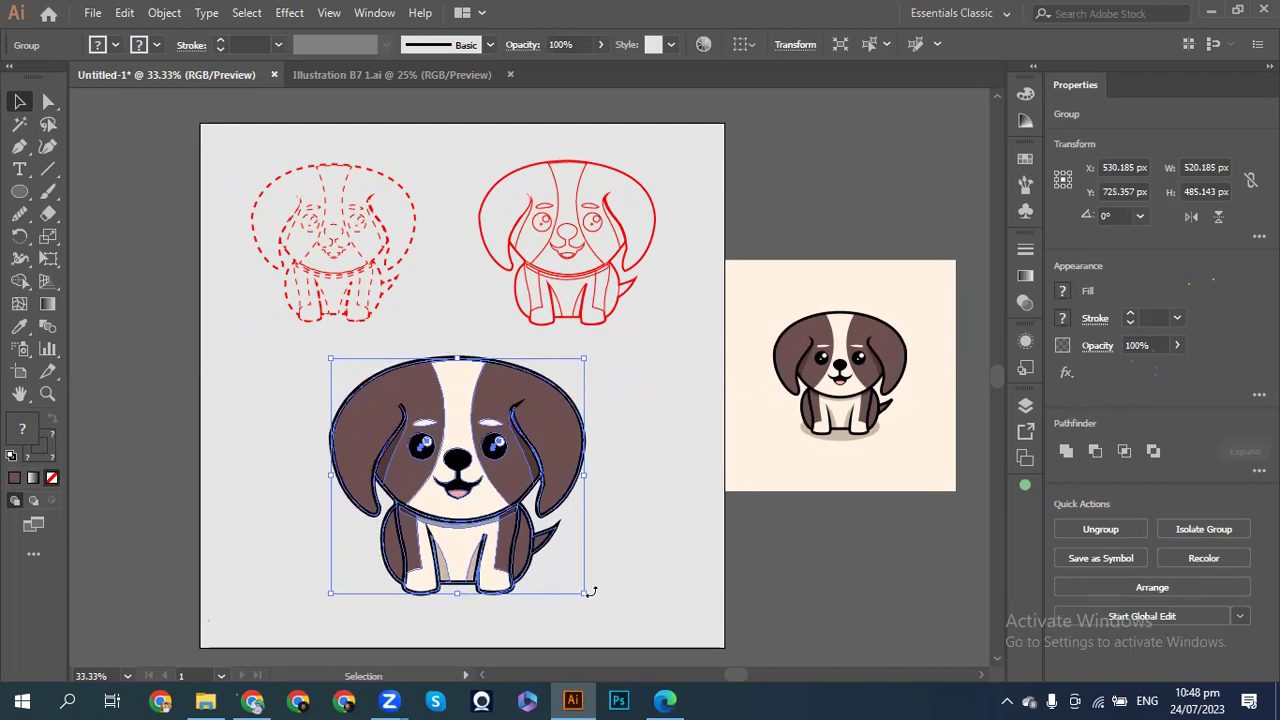
- Recolour the strokes of both the dashed and the solid outline puppies to dark grey R=77 G=77 B=77
left_click(662, 503)
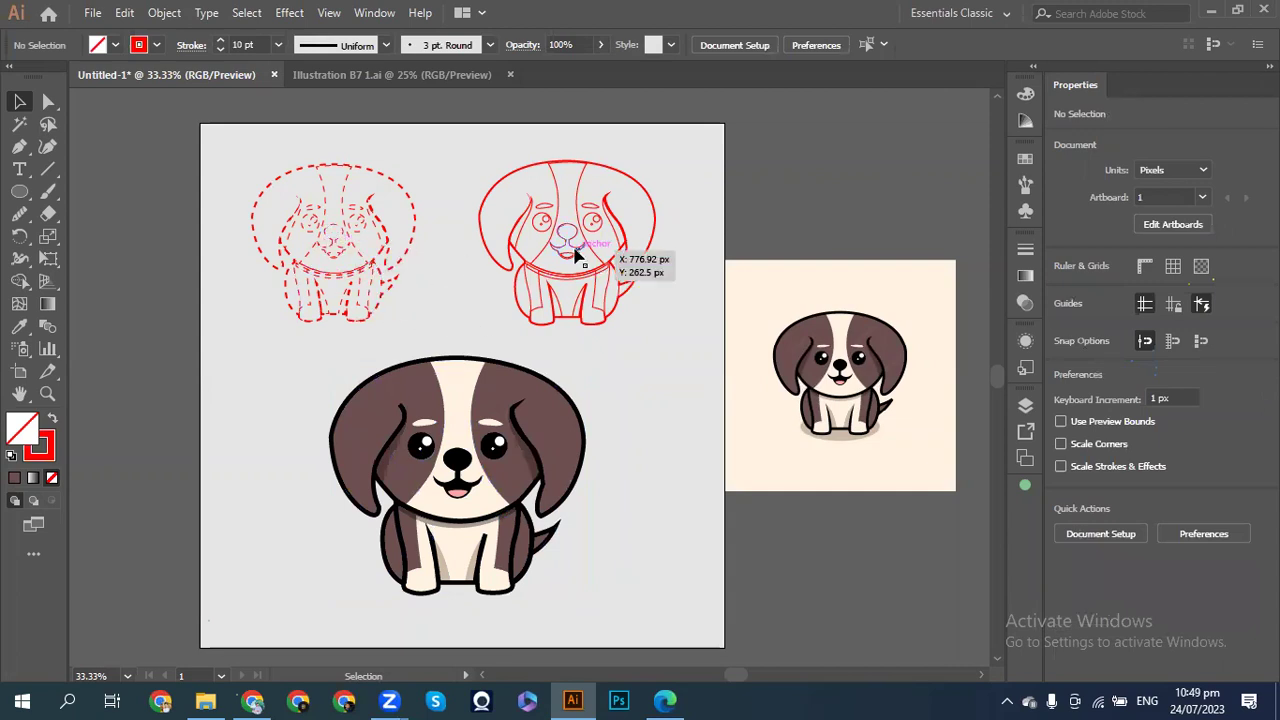
left_click(511, 247)
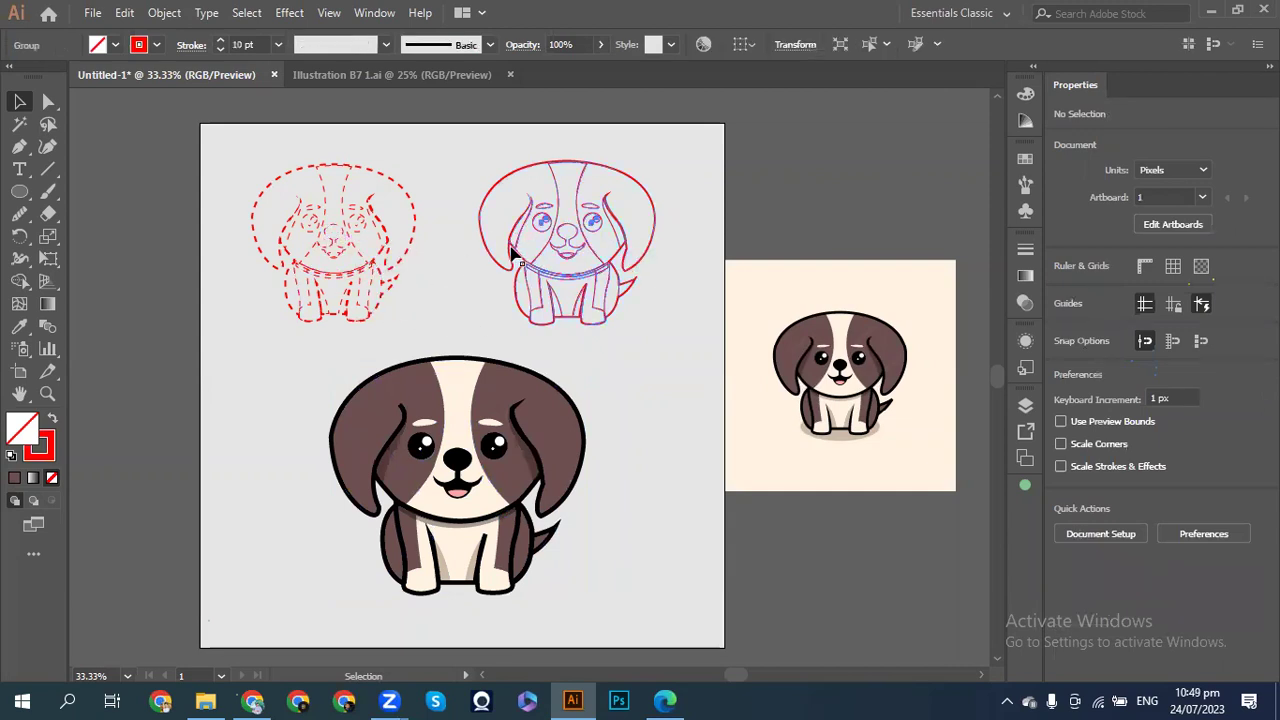
left_click(380, 220, "shift")
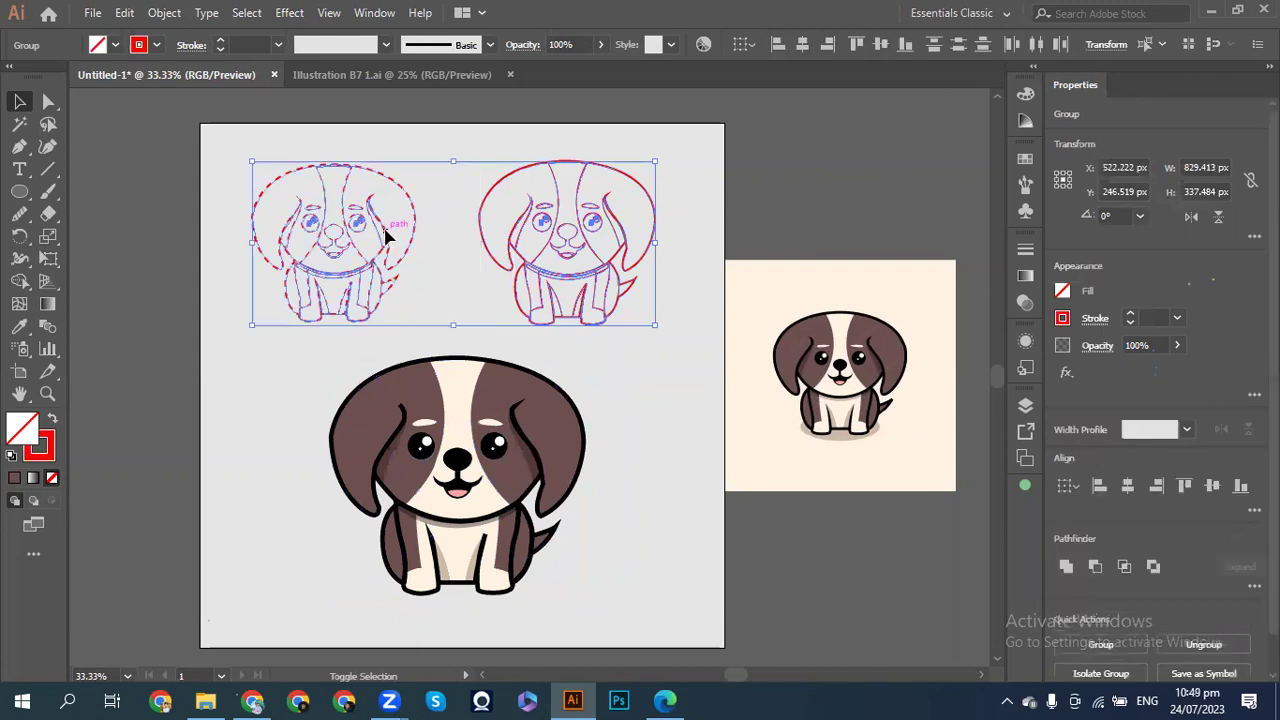
left_click(1063, 320)
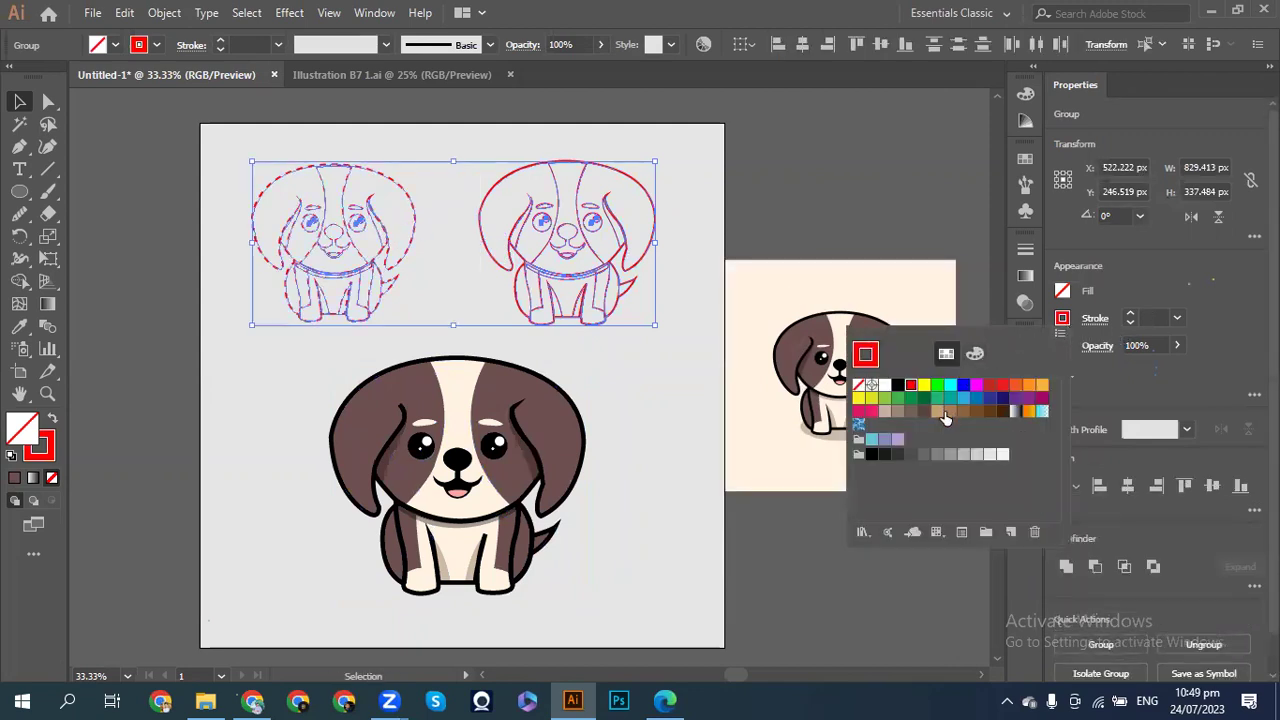
left_click(911, 455)
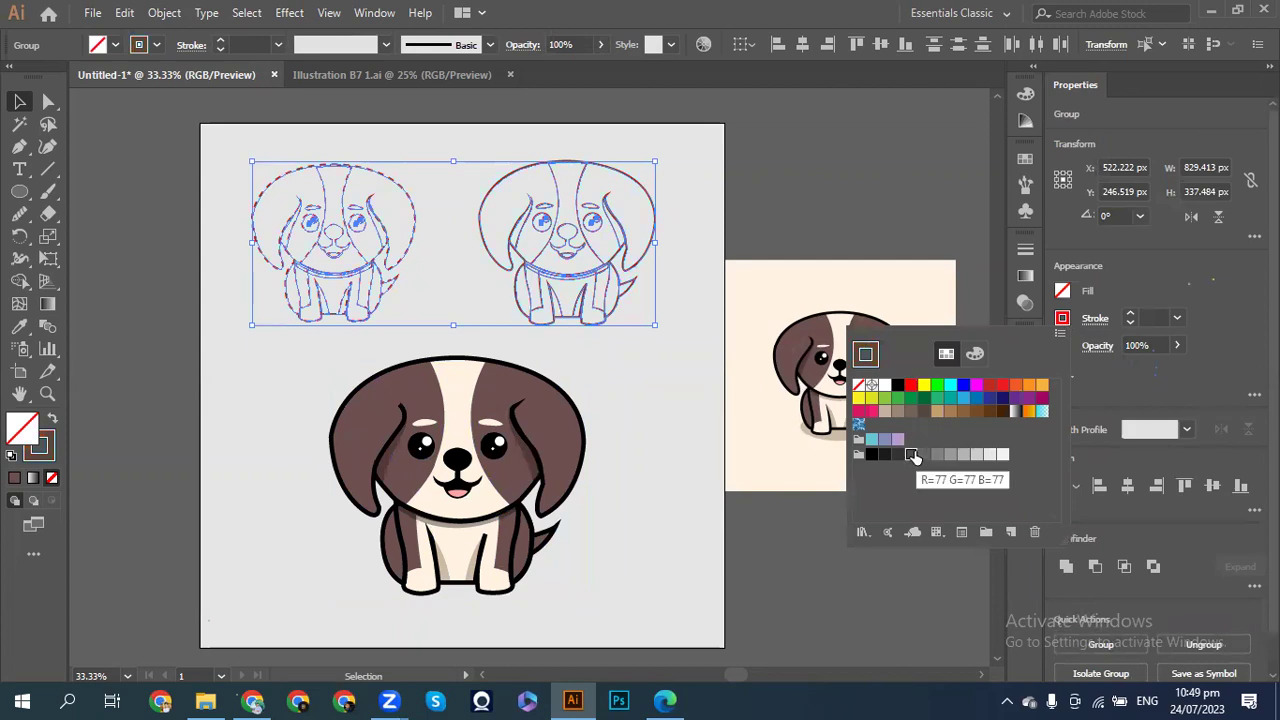
left_click(16, 103)
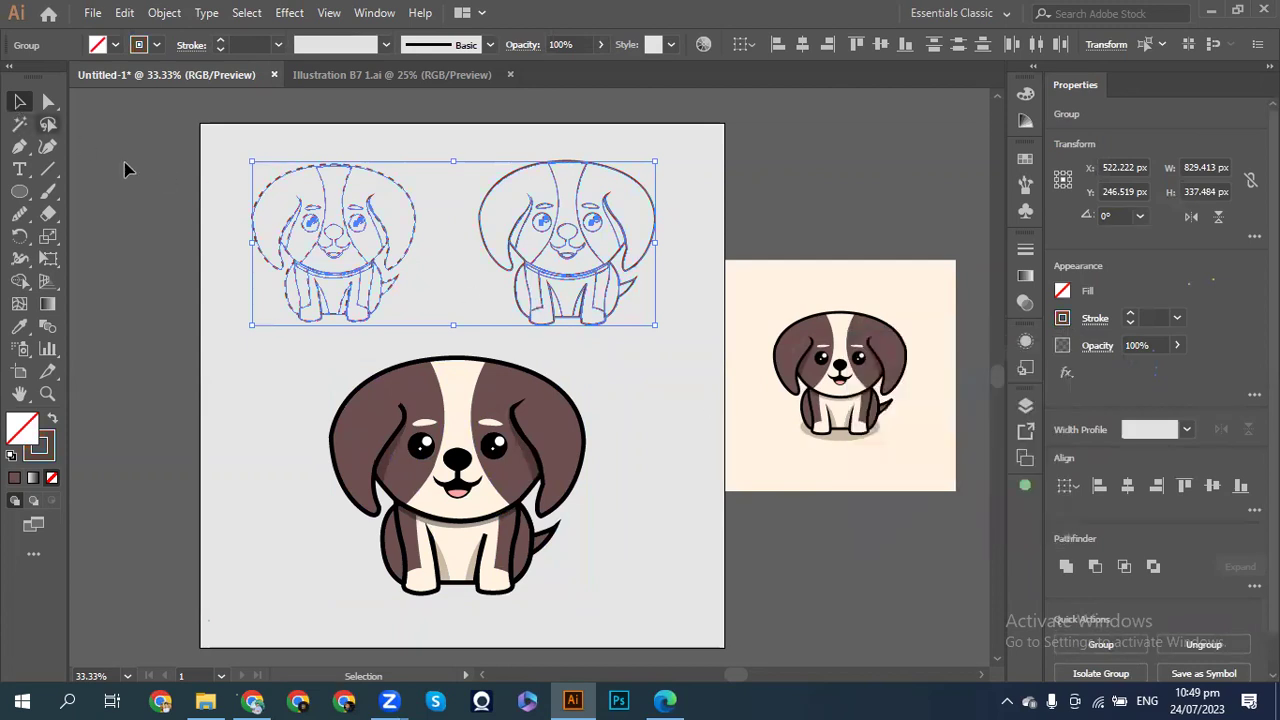
left_click(151, 195)
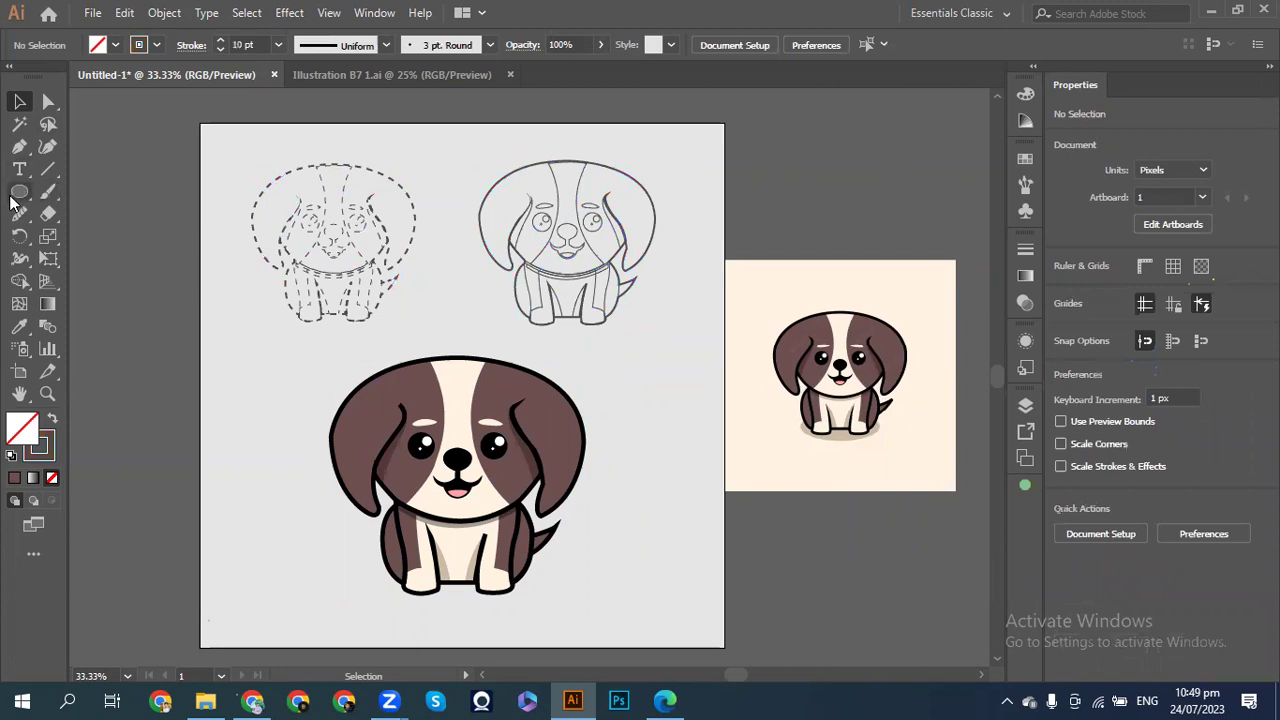
- Draw a horizontal line about 109 px long between the two outline puppies, with the Arrow 5 arrowhead at its end
left_click(48, 169)
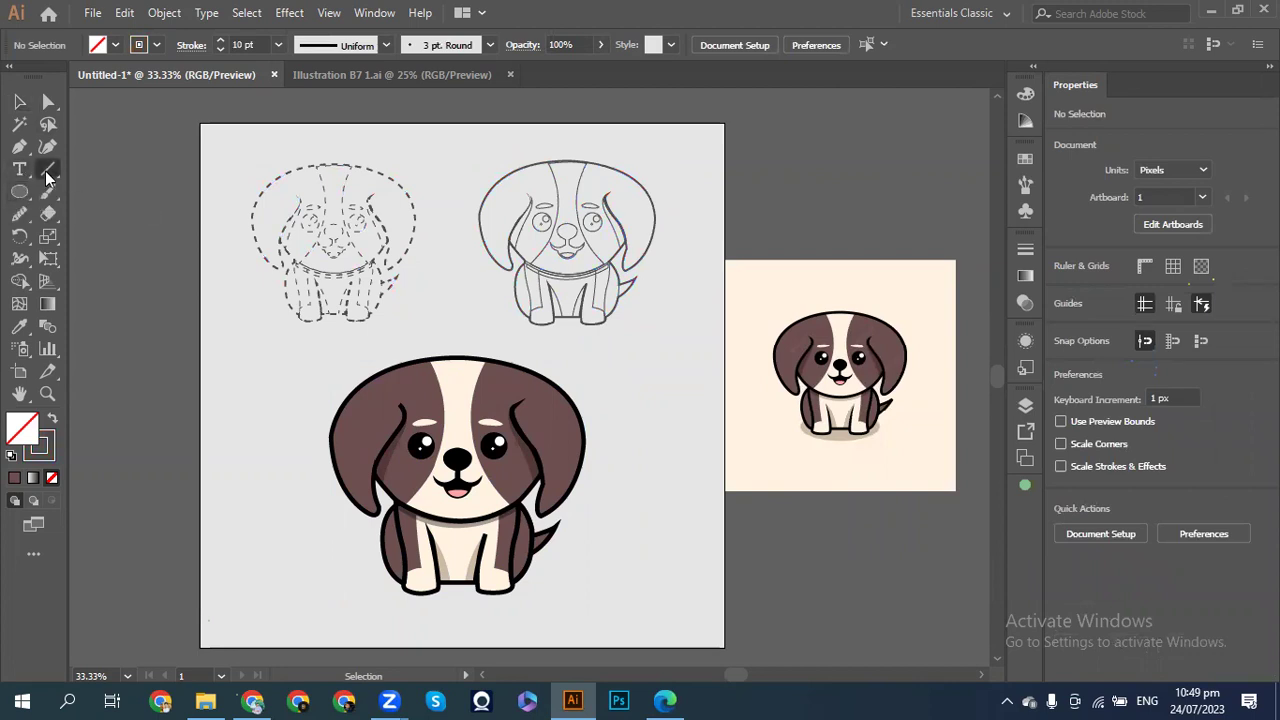
left_click_drag(432, 262, 470, 262)
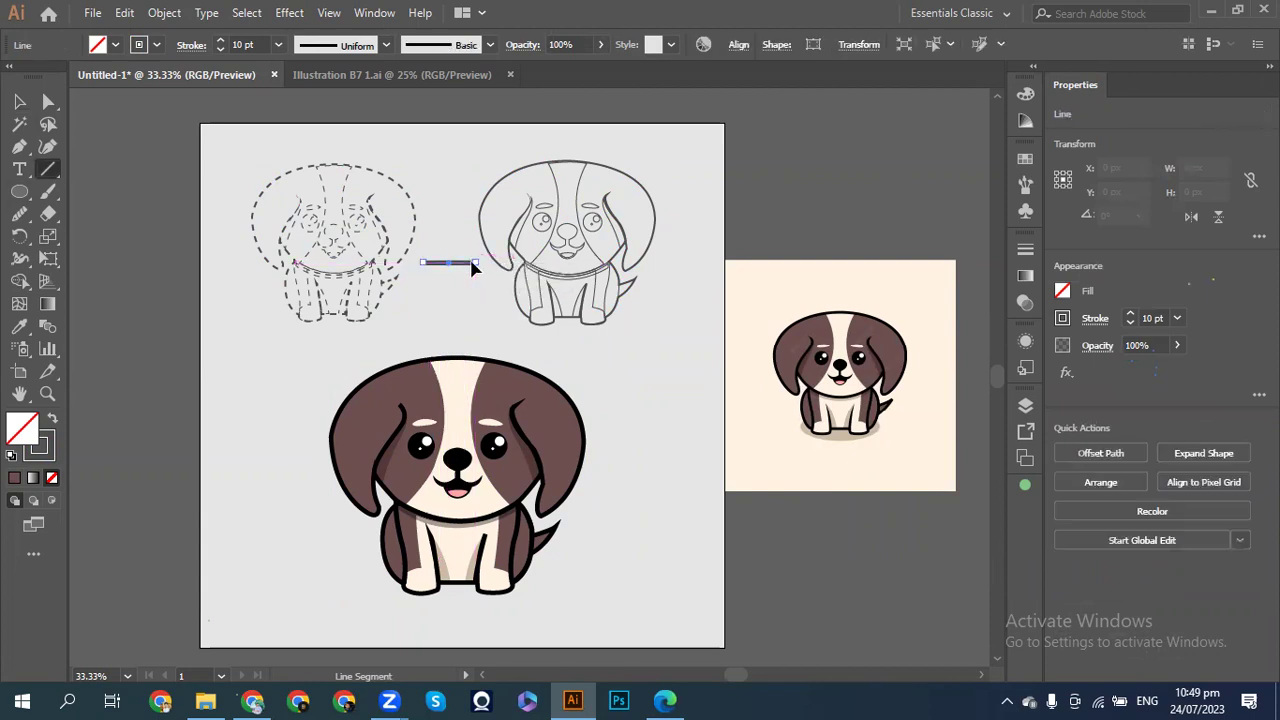
left_click(1094, 319)
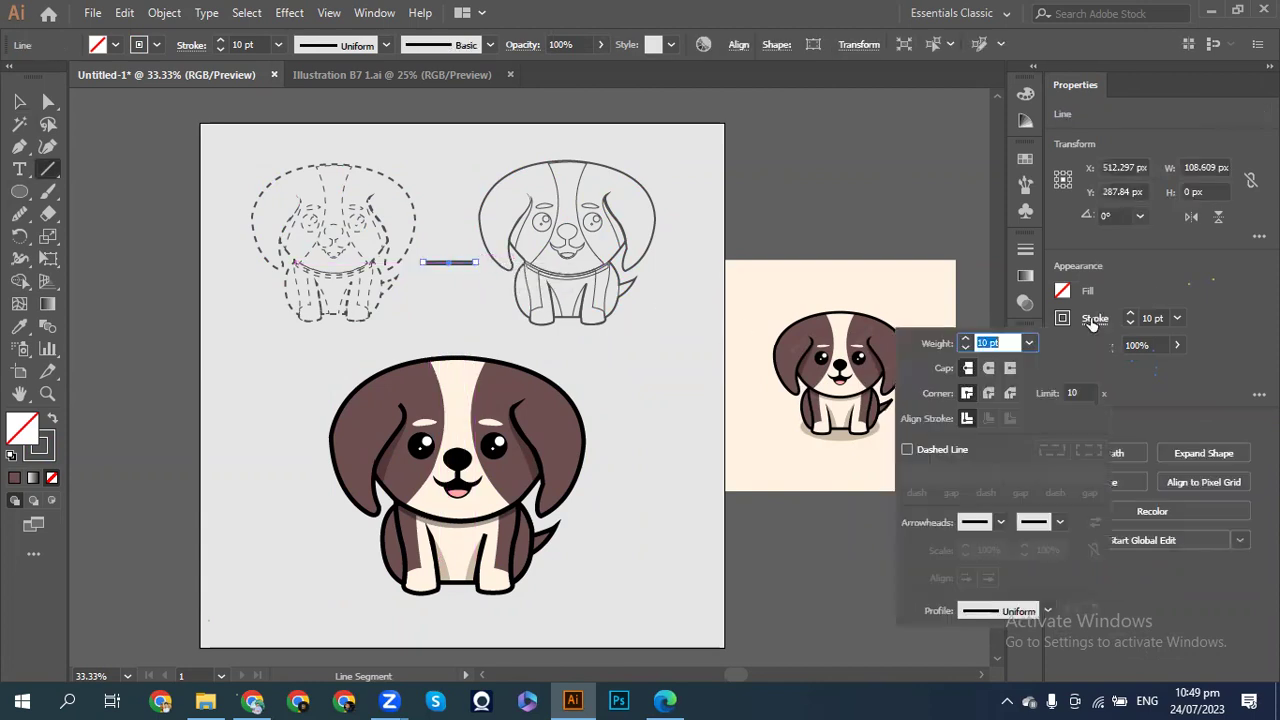
left_click(1046, 520)
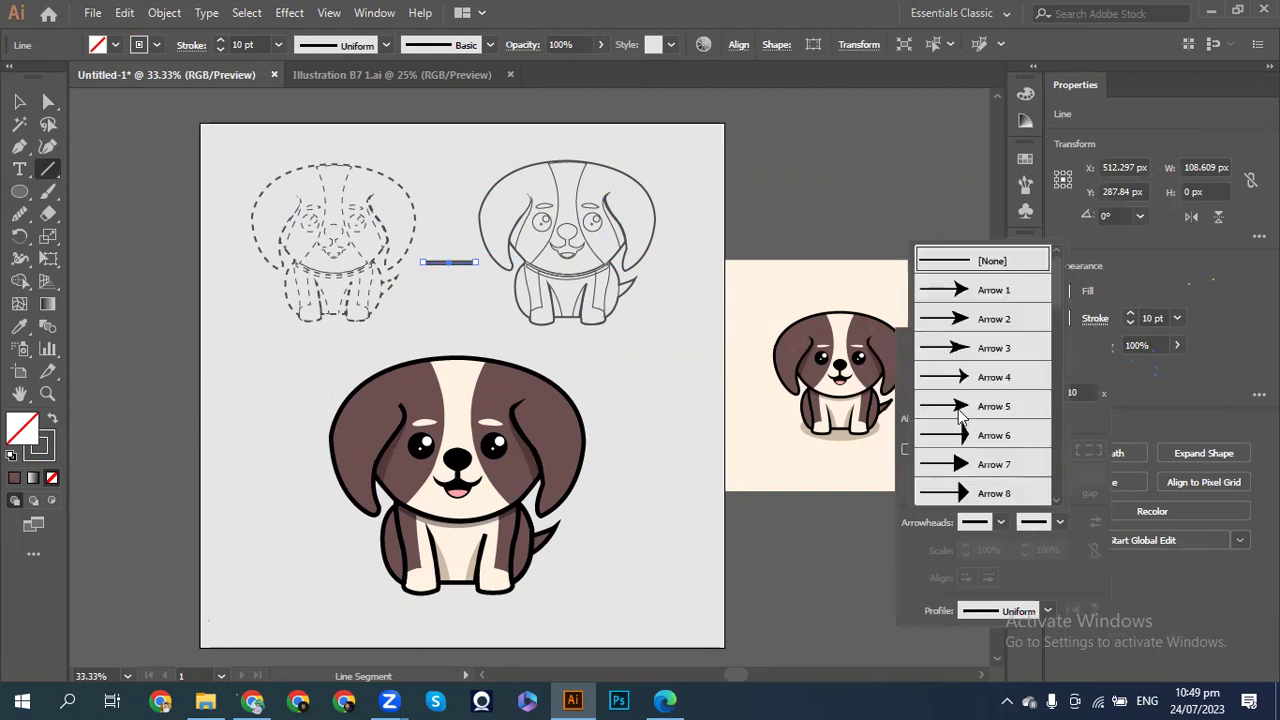
left_click(960, 414)
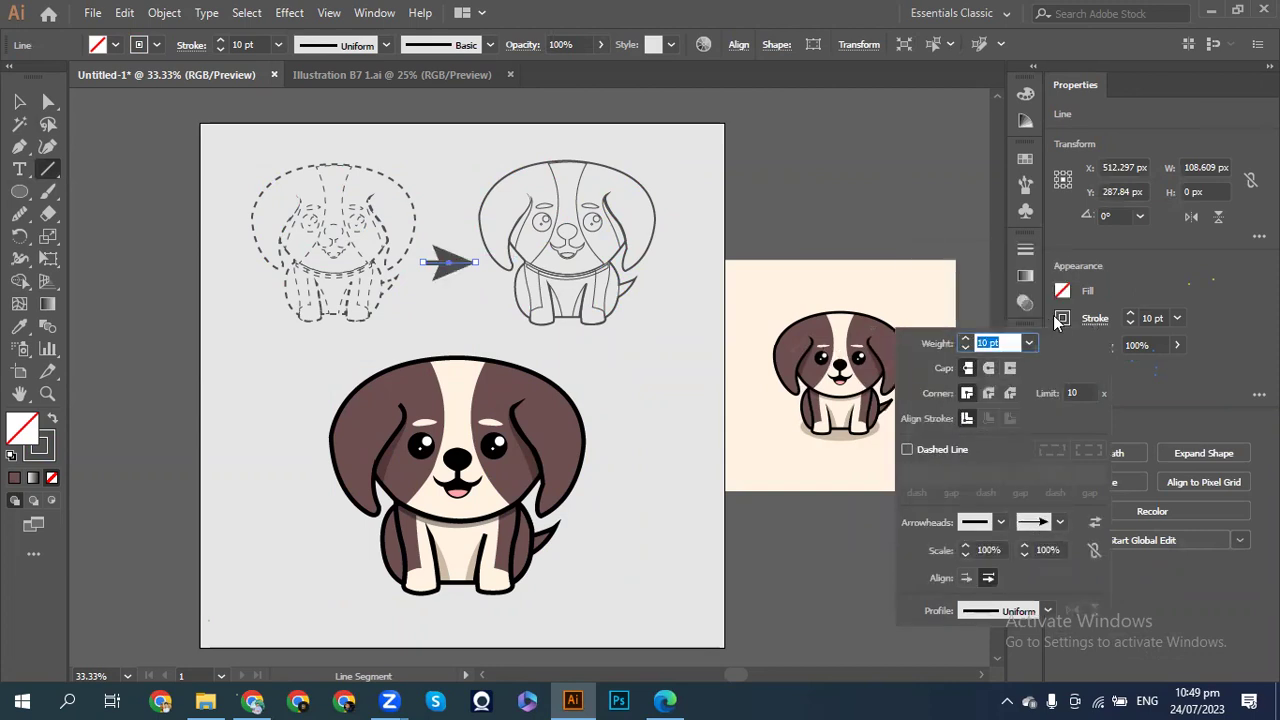
- Reduce the arrow's stroke weight to 3 pt and deselect it
left_click(1130, 322)
left_click(1130, 322)
left_click(1130, 322)
left_click(1130, 322)
left_click(1130, 322)
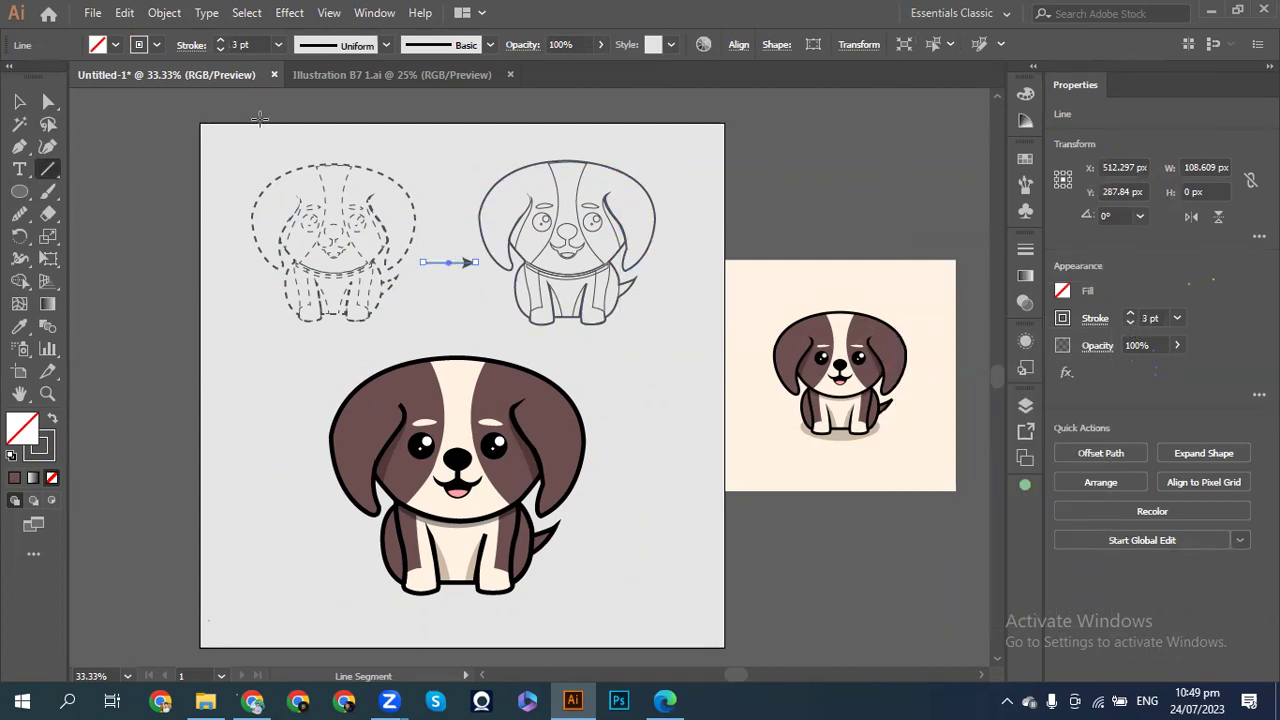
left_click(20, 101)
left_click(100, 150)
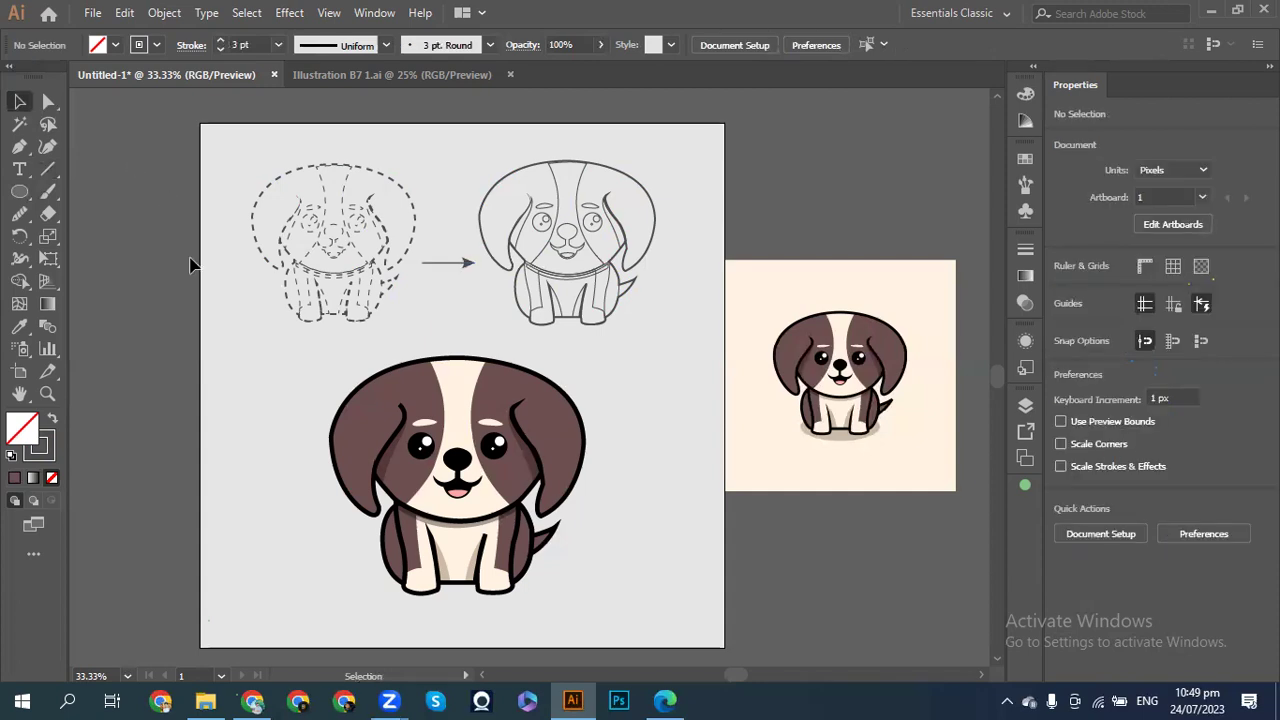
- Move the coloured puppy up about 6 px and draw a flat ellipse about 335 × 63 px at its feet
left_click_drag(461, 439, 460, 436)
left_click(257, 383)
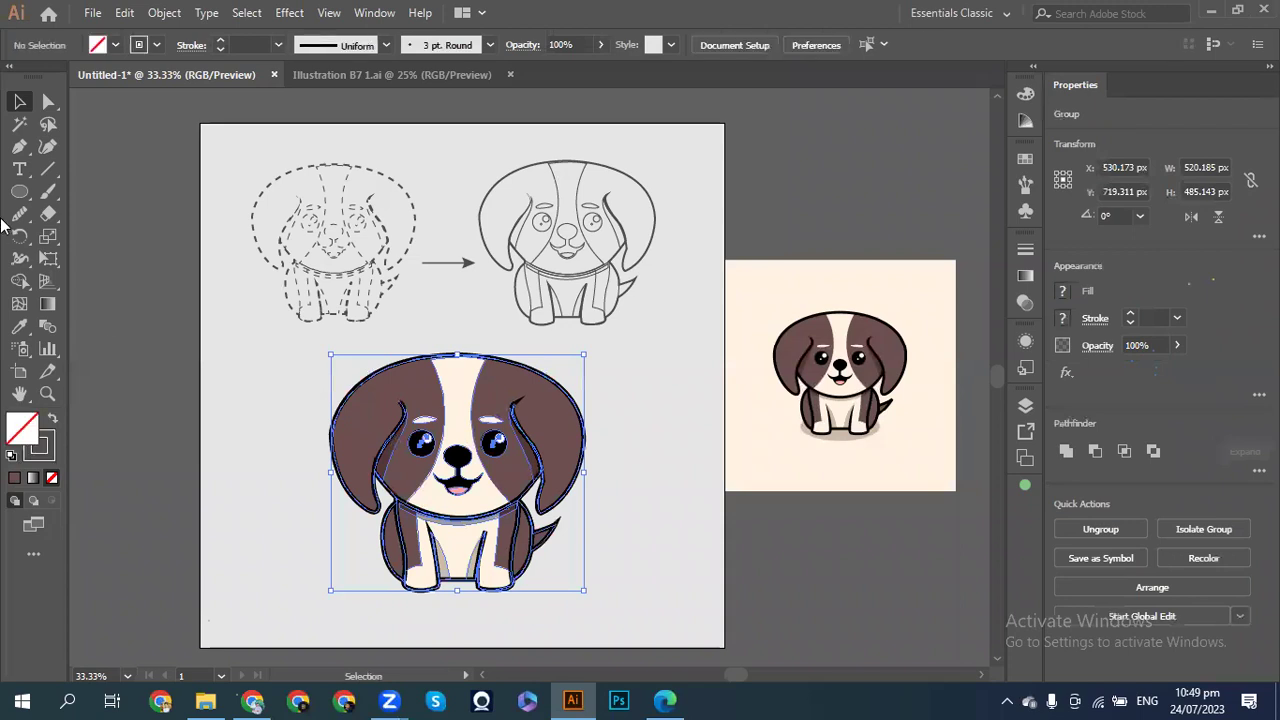
left_click(19, 191)
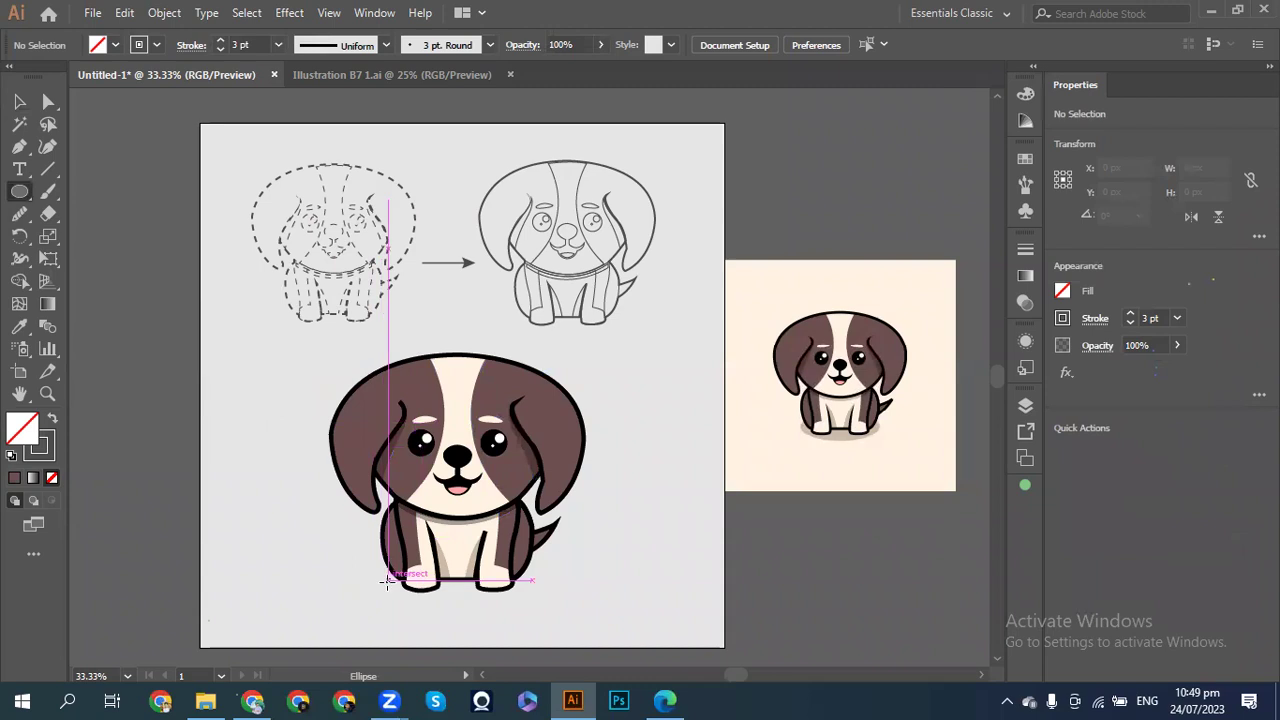
left_click_drag(386, 579, 548, 608)
key("shift+Up")
key("shift+Up")
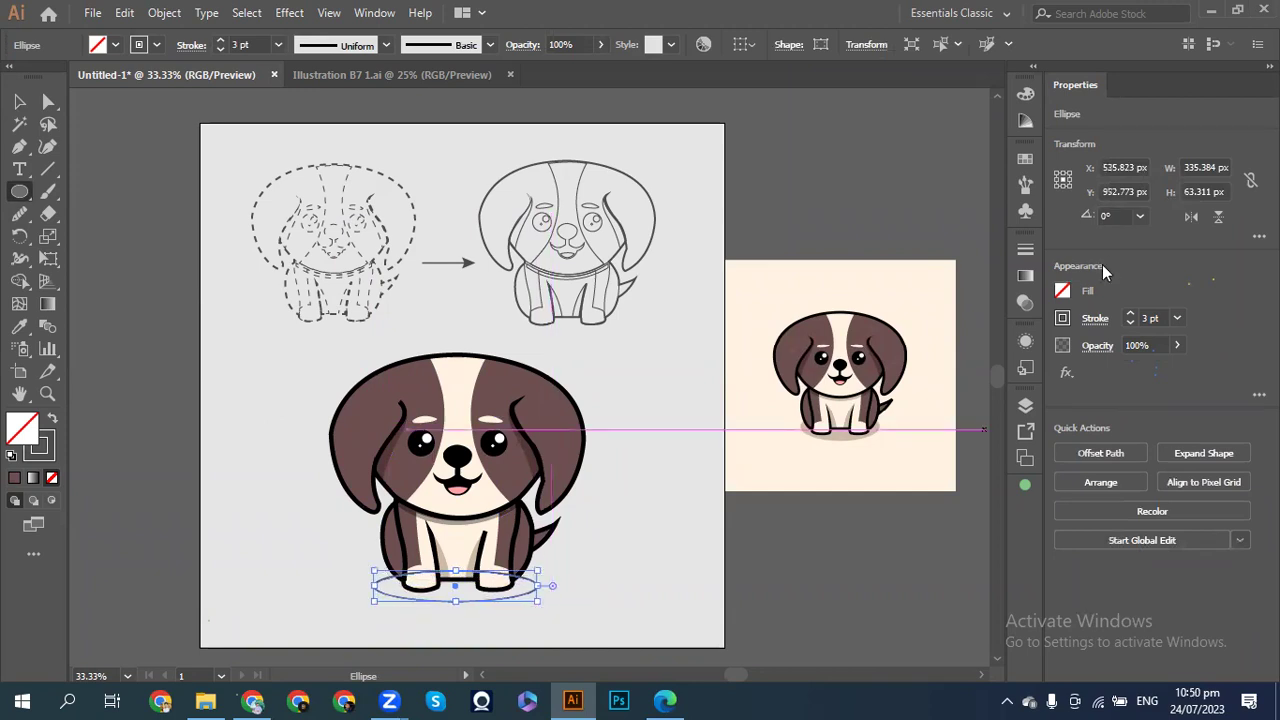
- Swap the ellipse's fill and stroke so it is filled dark grey, and lower its opacity to 82%
left_click(51, 418)
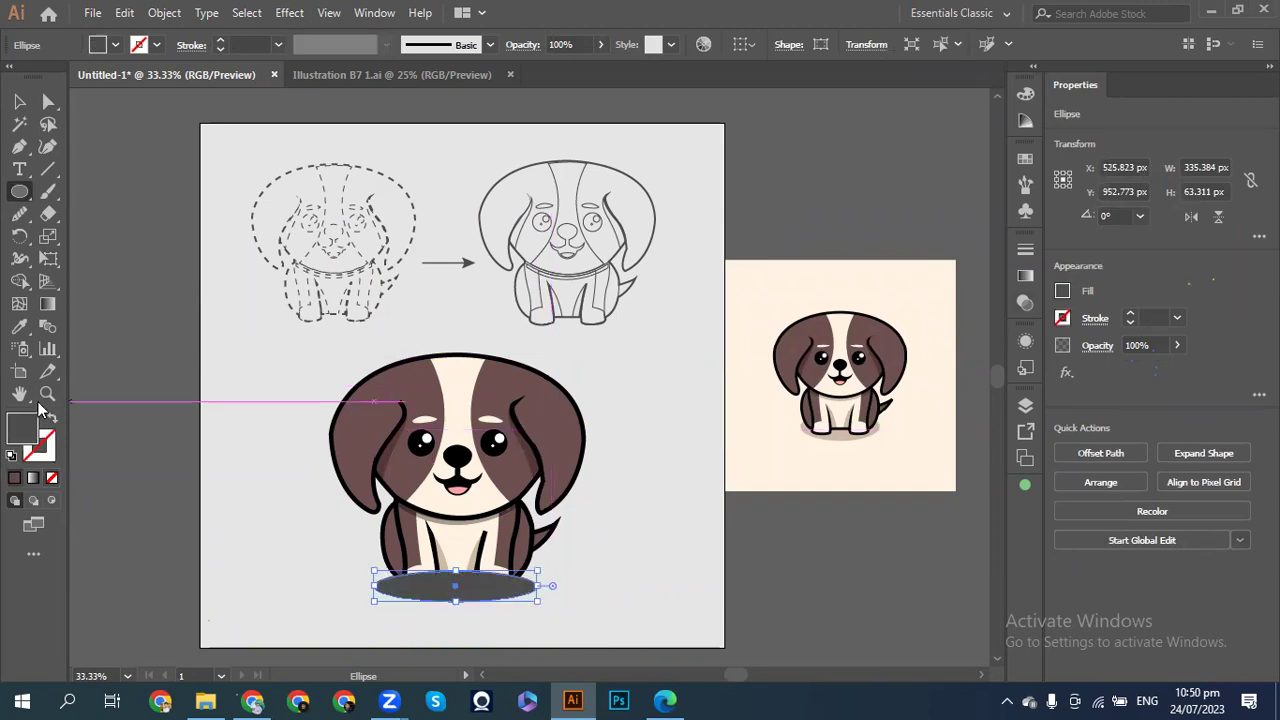
left_click(1178, 345)
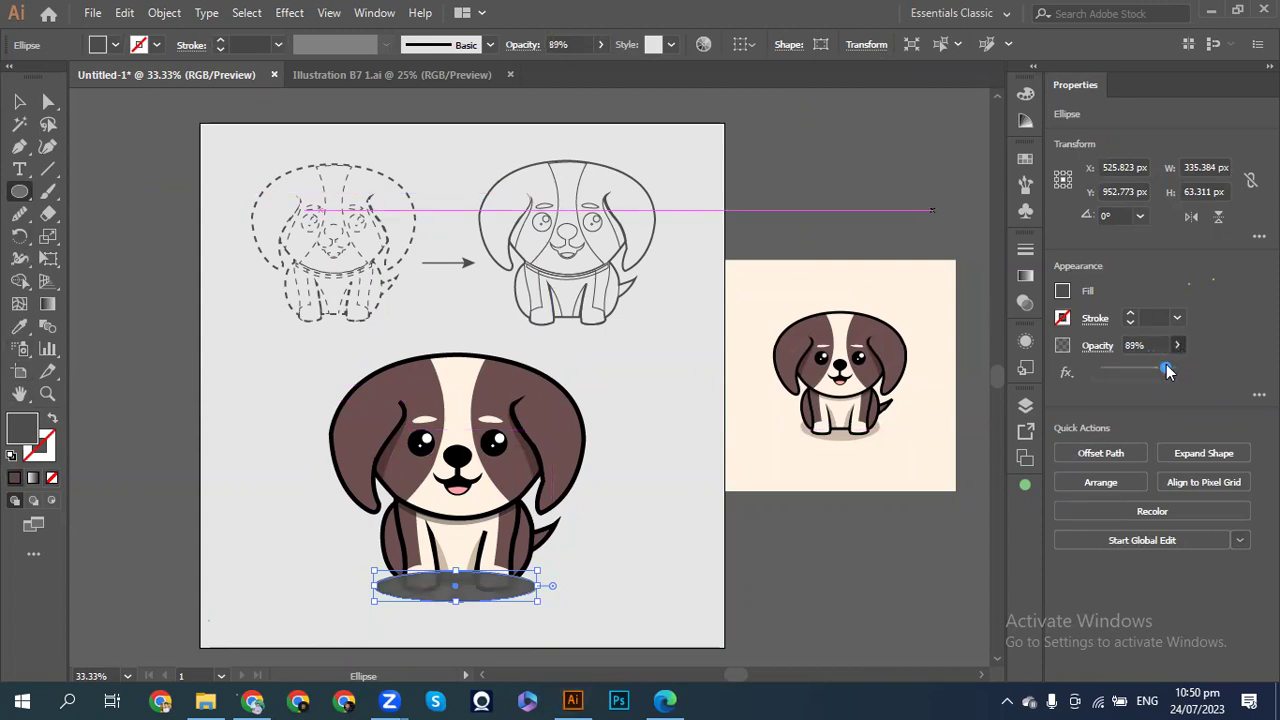
left_click_drag(1168, 371, 1162, 371)
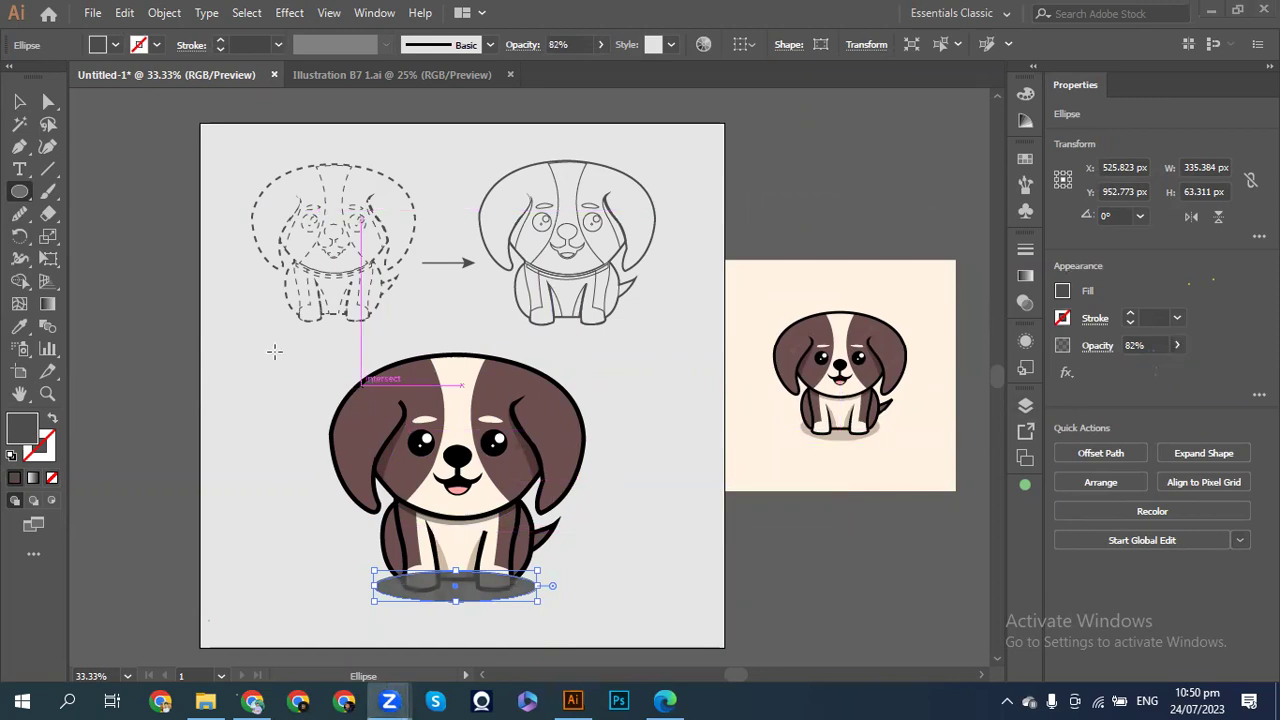
- Arrange the ellipse behind the coloured puppy but in front of the grey background
left_click(19, 101)
key("ctrl+shift+bracketleft")
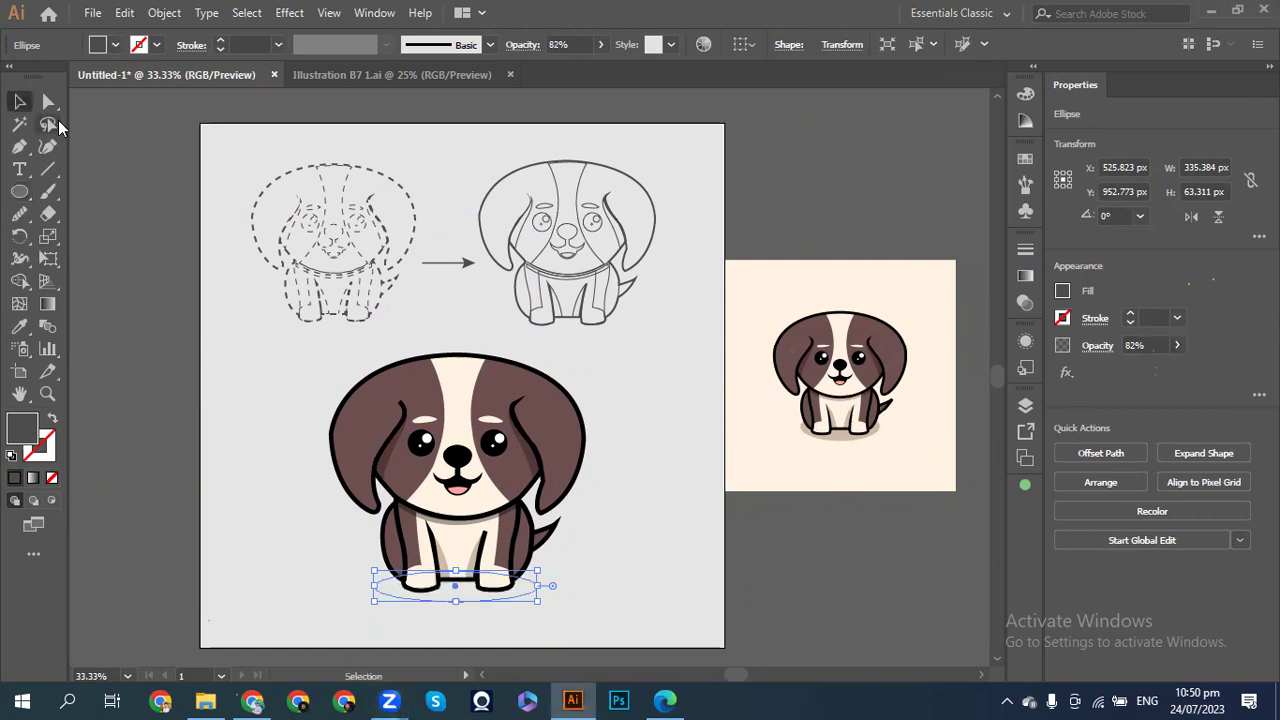
key("ctrl+bracketright")
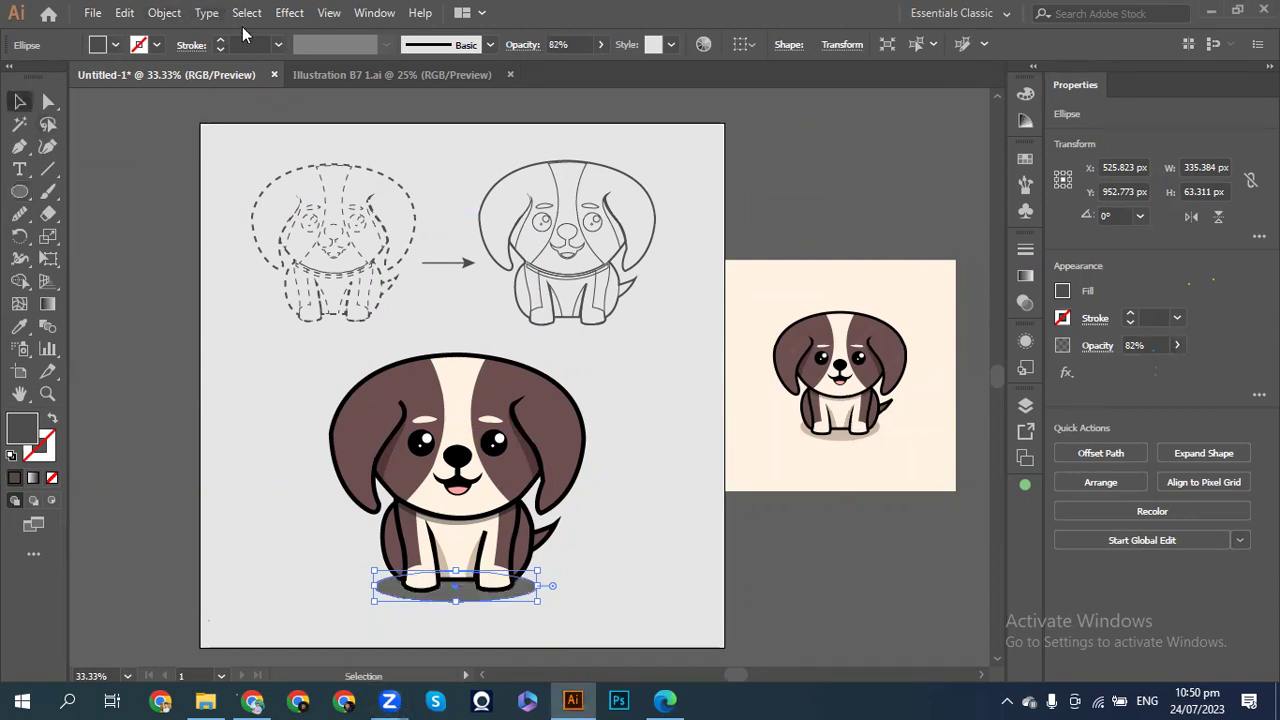
- Apply a Gaussian Blur effect to the ellipse to soften it into a ground shadow
left_click(289, 13)
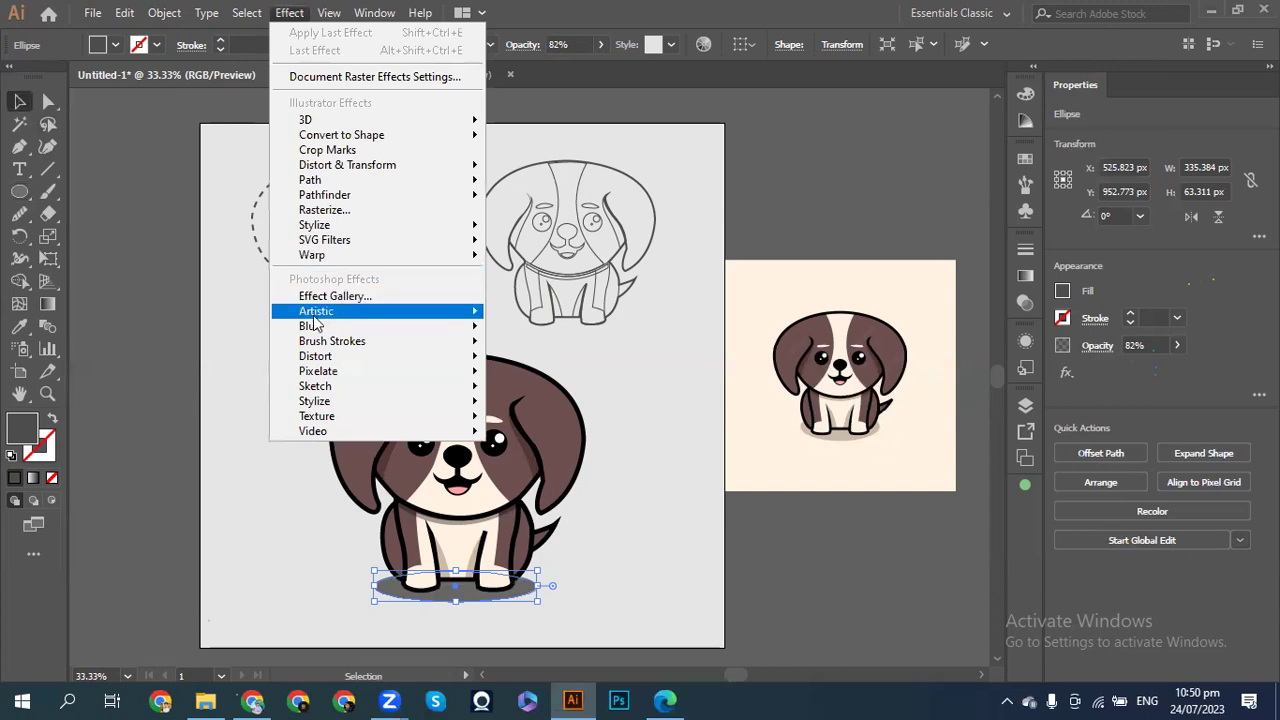
mouse_move(318, 326)
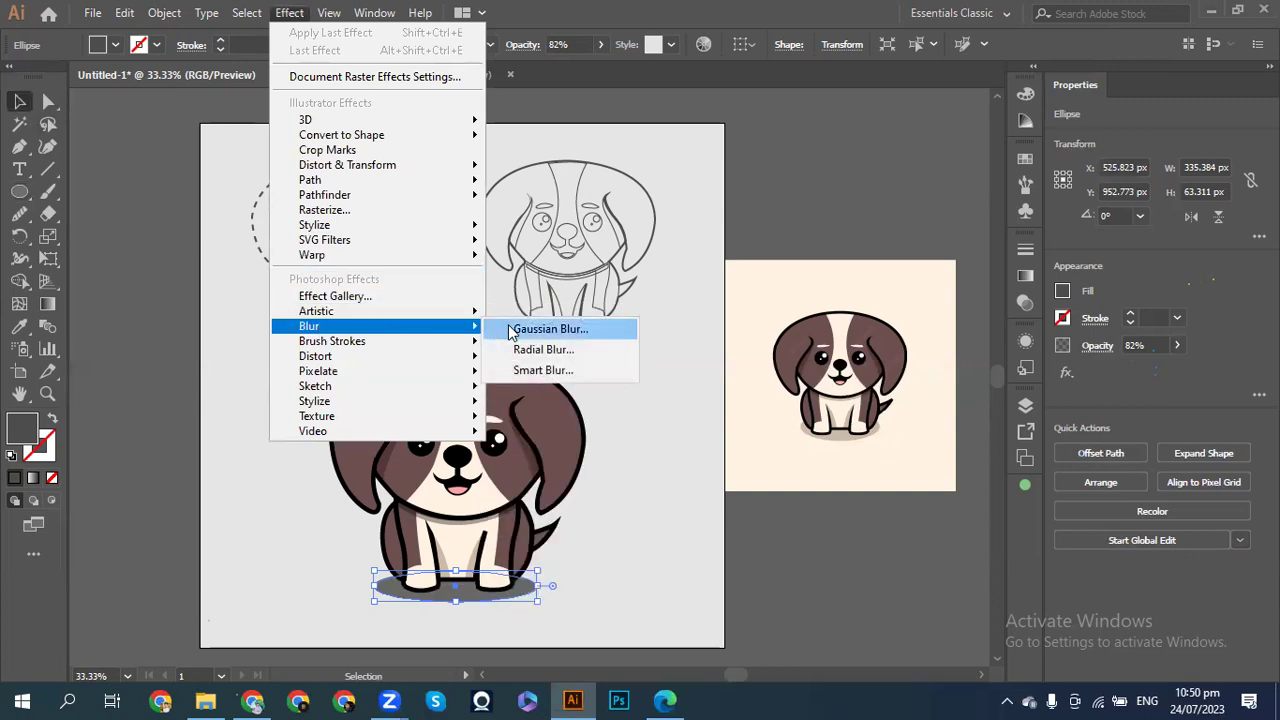
left_click(548, 329)
left_click(779, 375)
left_click_drag(824, 333, 864, 340)
left_click(860, 381)
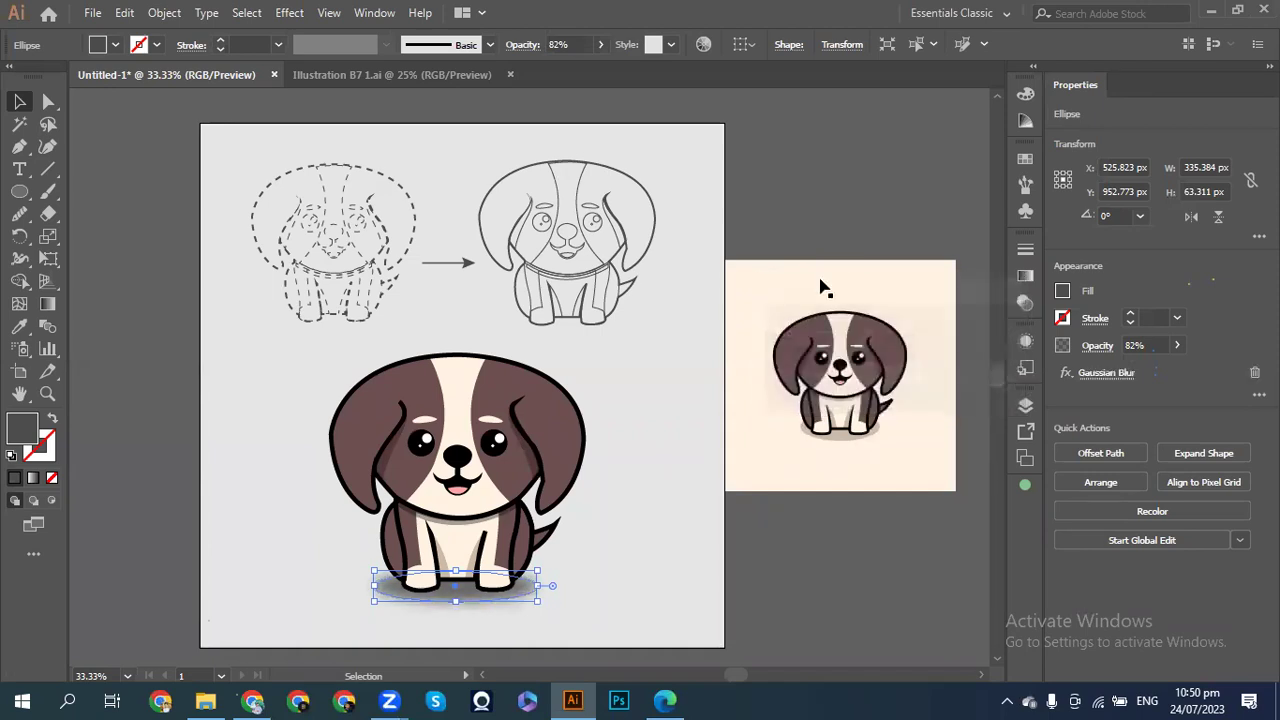
left_click(796, 205)
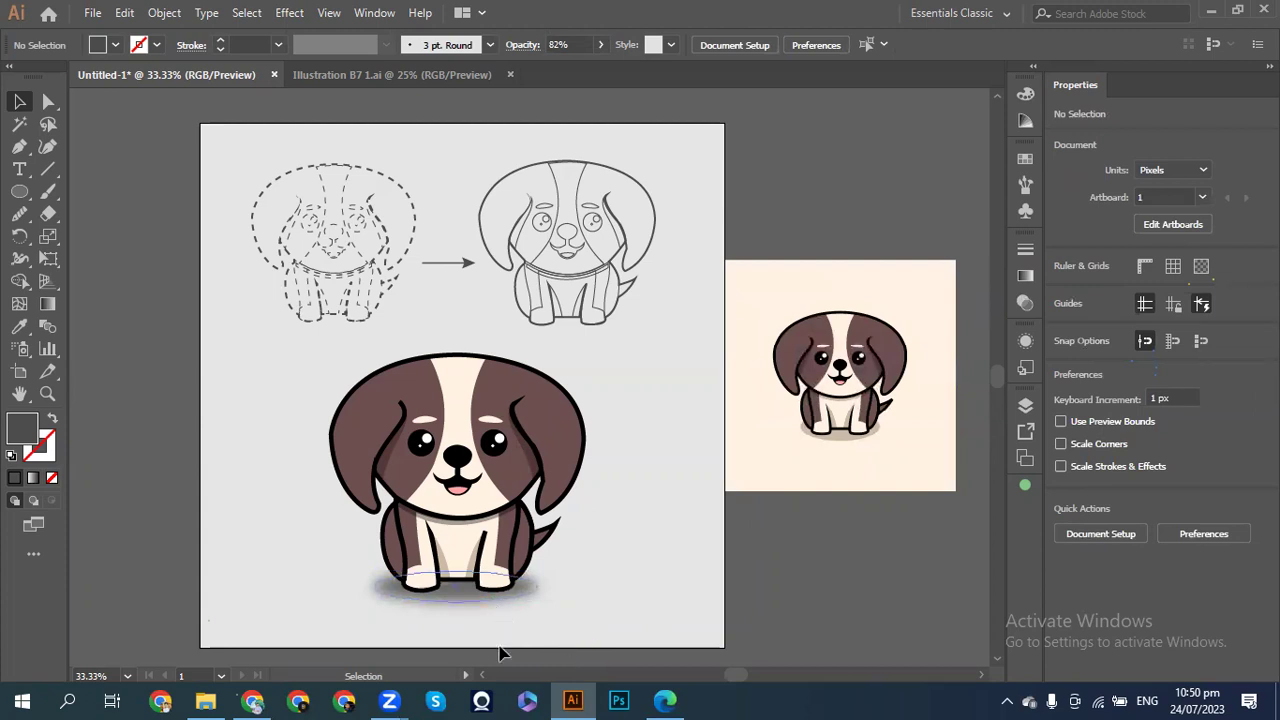
- Raise the blurred shadow ellipse's opacity to 93%
left_click(448, 604)
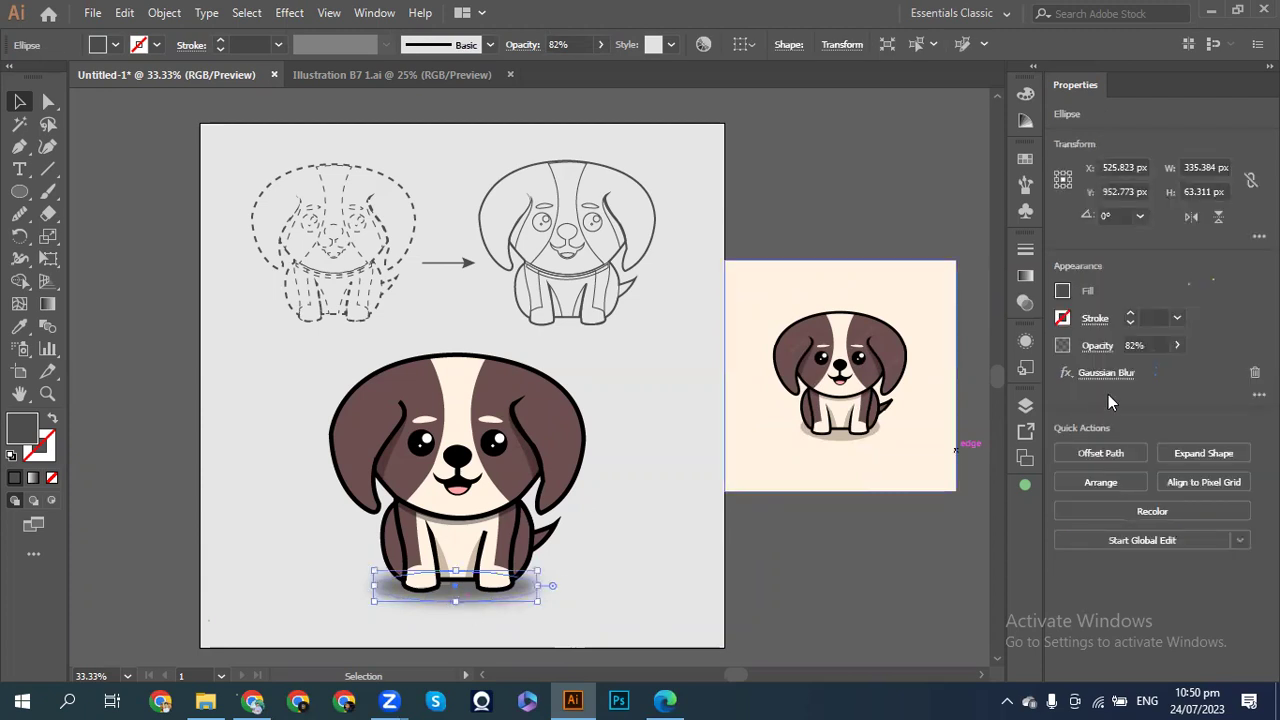
left_click(1178, 345)
left_click_drag(1163, 371, 1172, 370)
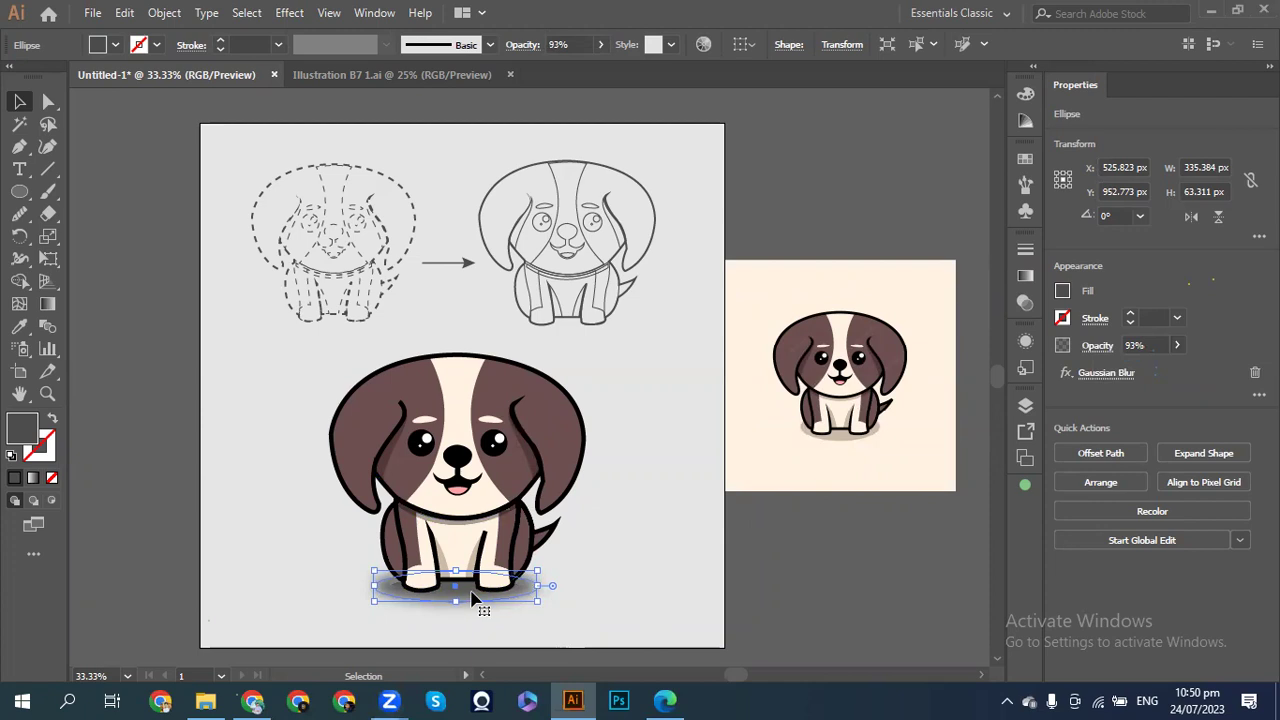
- Move the blurred shadow down about 43 px, clear of the coloured puppy's feet
key("shift+Down")
key("shift+Down")
key("shift+Down")
key("shift+Down")
key("shift+Down")
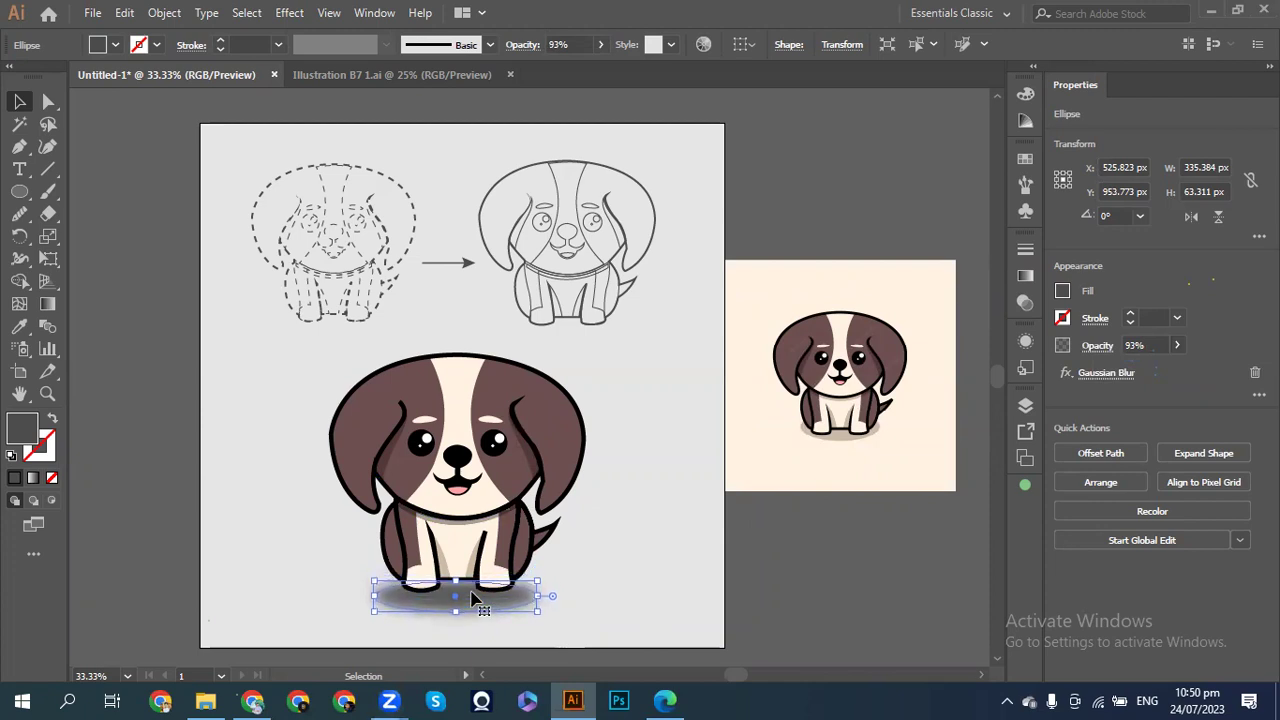
key("shift+Down")
key("shift+Down")
key("shift+Down")
key("shift+Down")
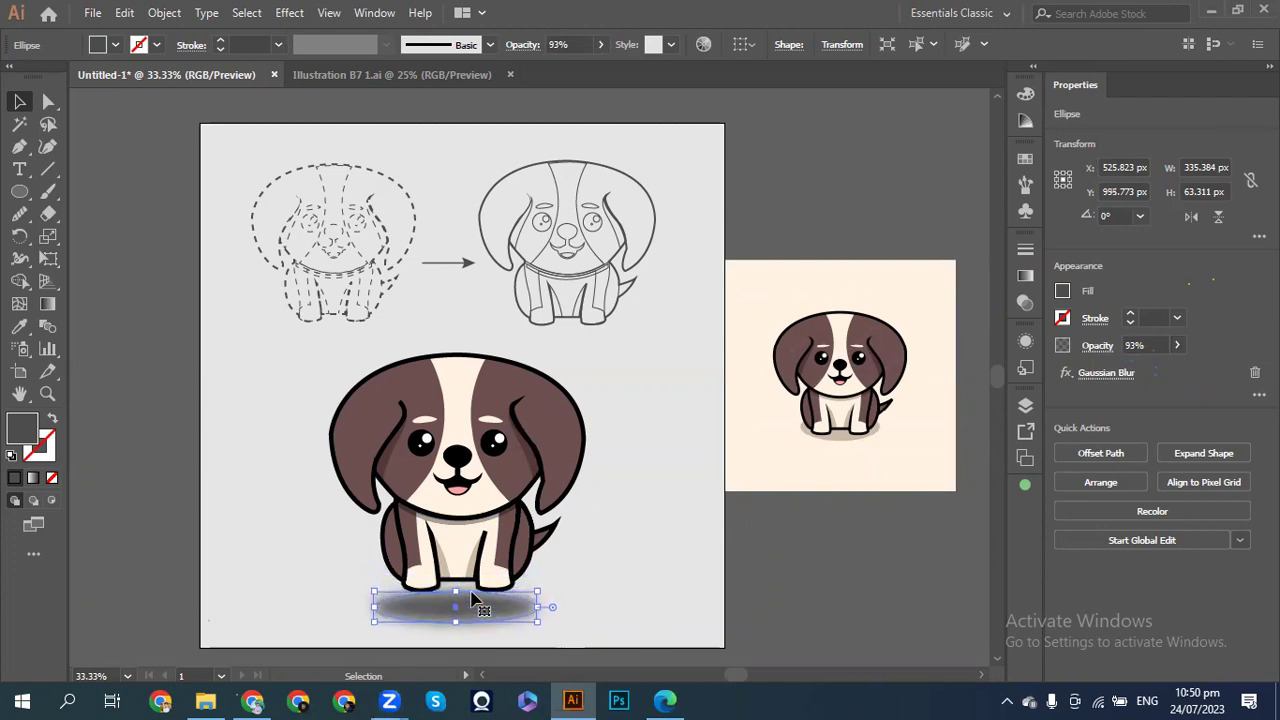
left_click(604, 562)
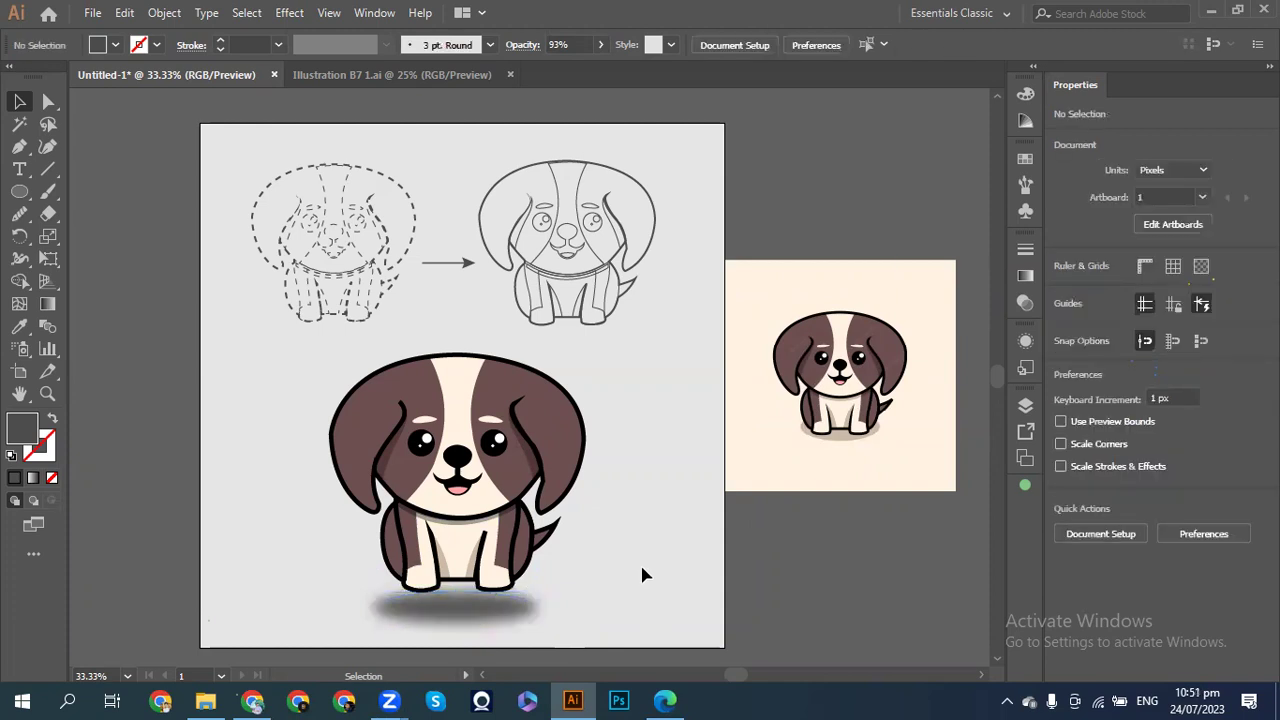
- Raise the shadow to just under the puppy's feet and centre it there, at about X 527 px, Y 966 px
left_click(481, 615)
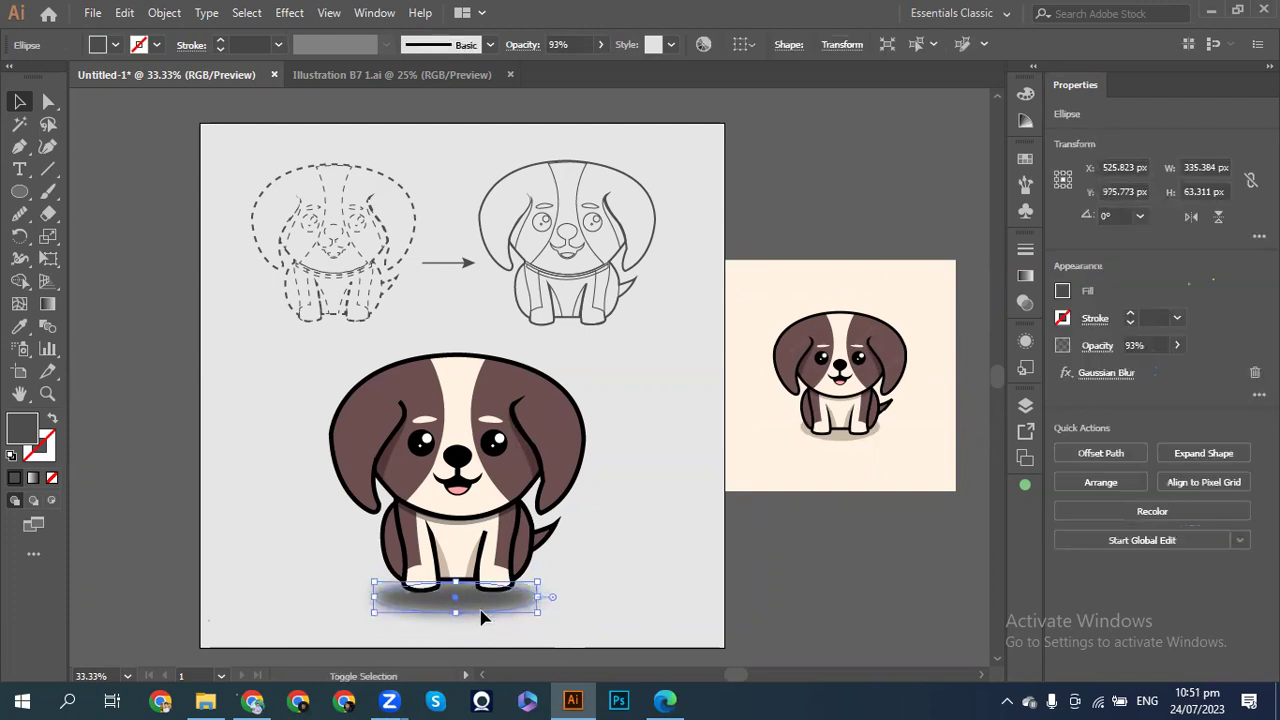
left_click(695, 541)
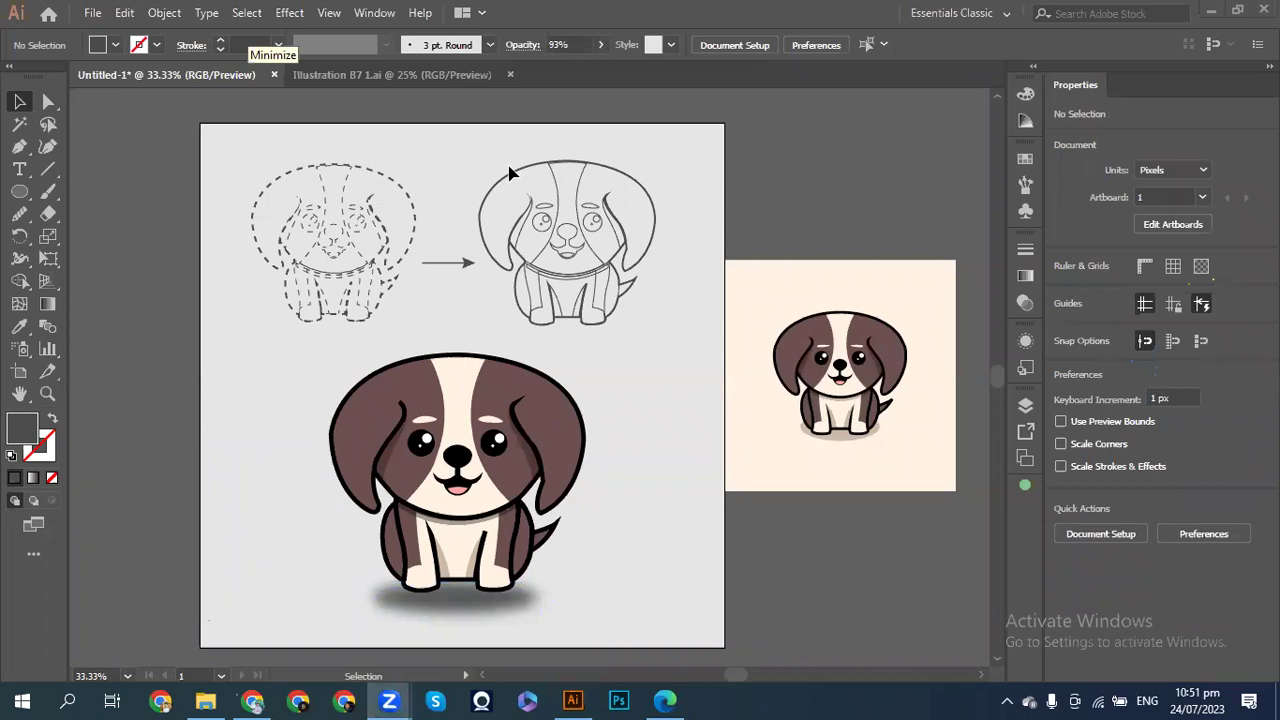
left_click(445, 604)
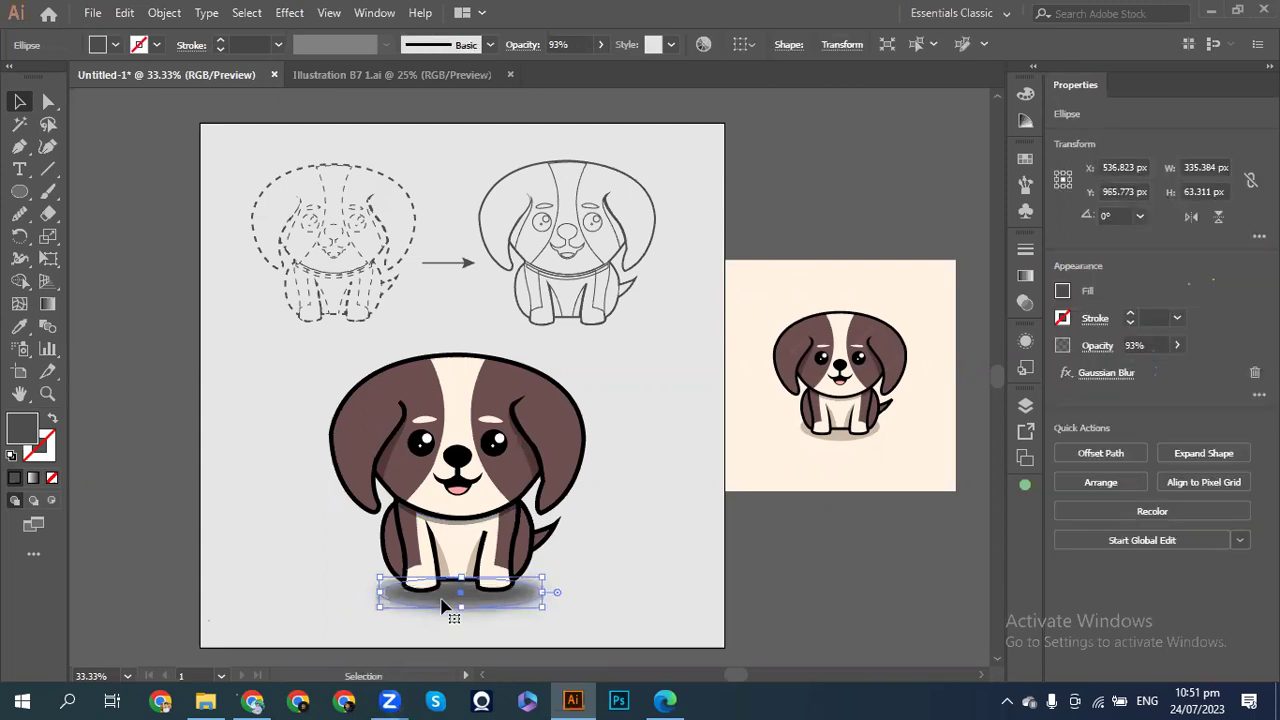
key("Left")
key("Left")
key("Left")
key("Left")
key("Left")
key("Left")
key("Left")
key("Left")
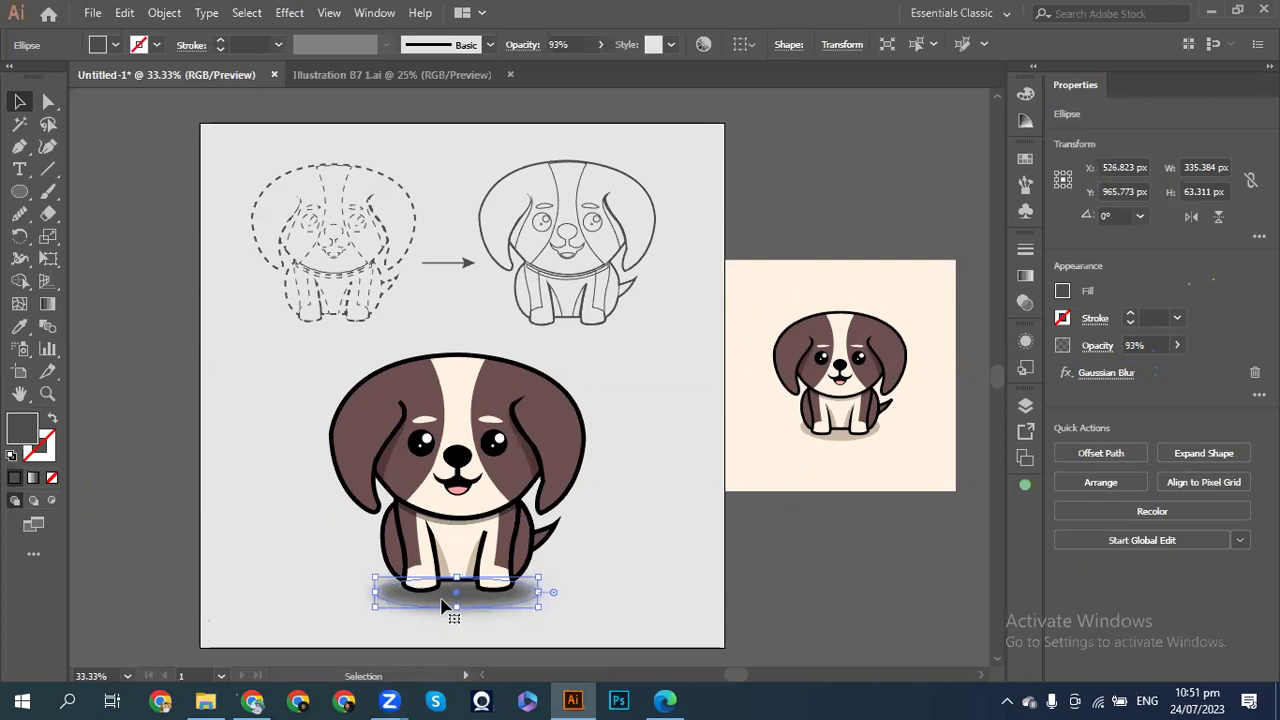
- Lower the blurred shadow ellipse in small increments until it sits just clear below the coloured puppy's feet
key("Down")
key("Down")
key("Down")
key("Down")
key("Down")
key("Down")
key("Down")
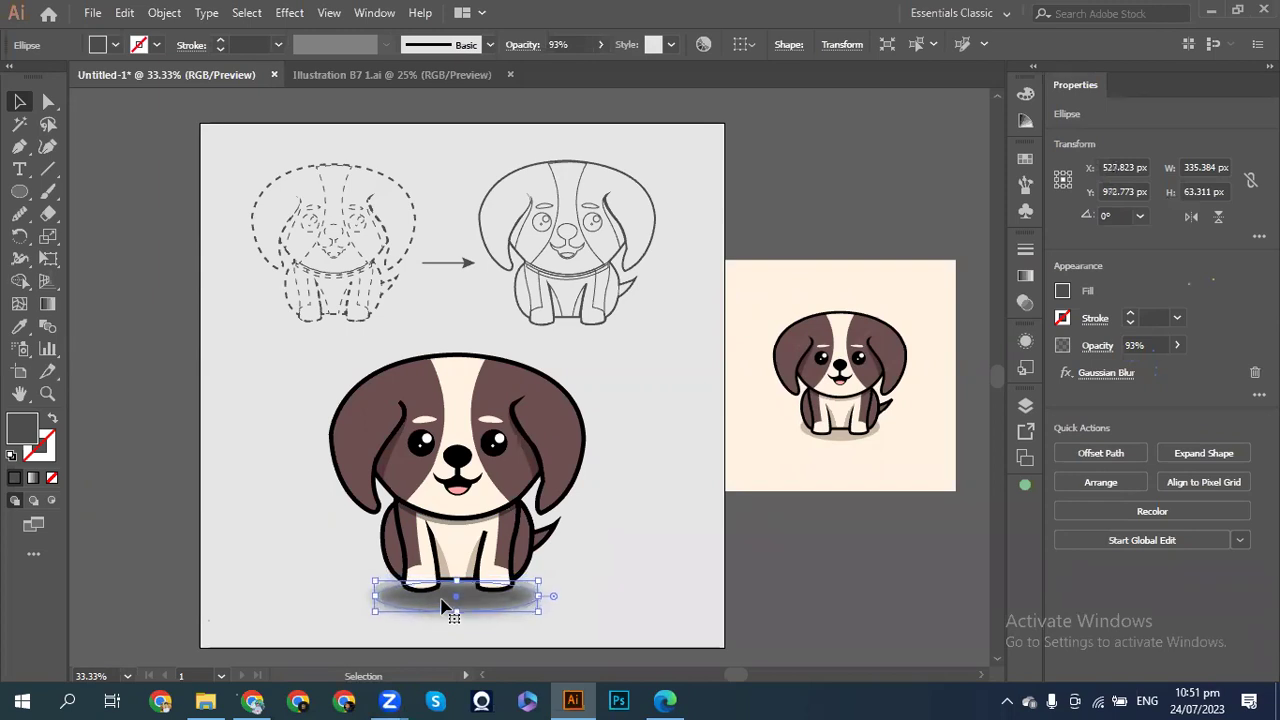
left_click(608, 584)
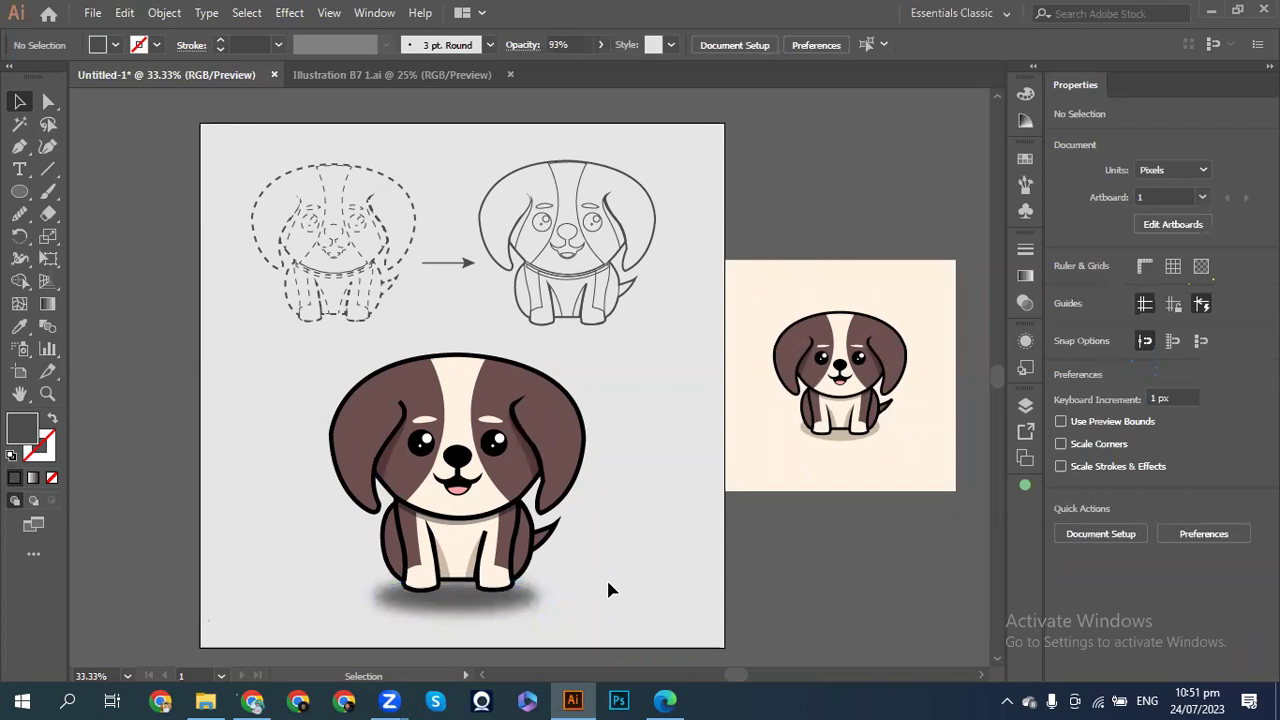
left_click(483, 608)
key("Down")
key("Down")
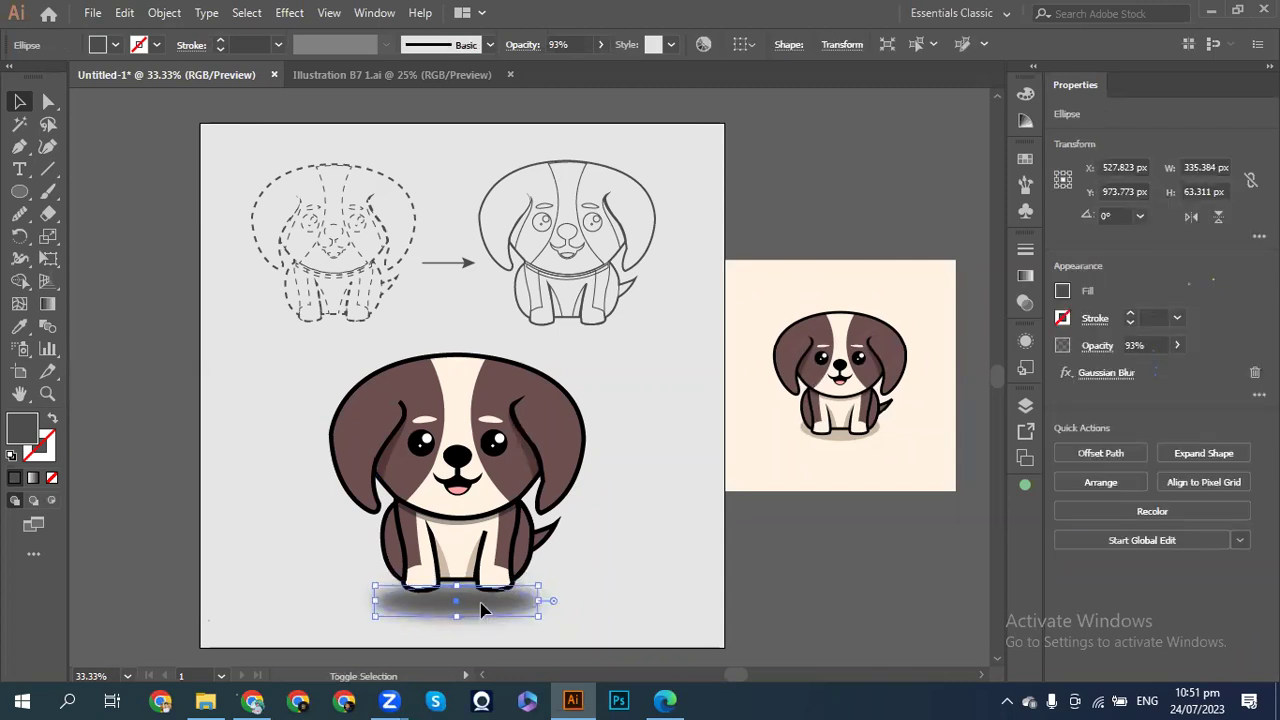
left_click(670, 552)
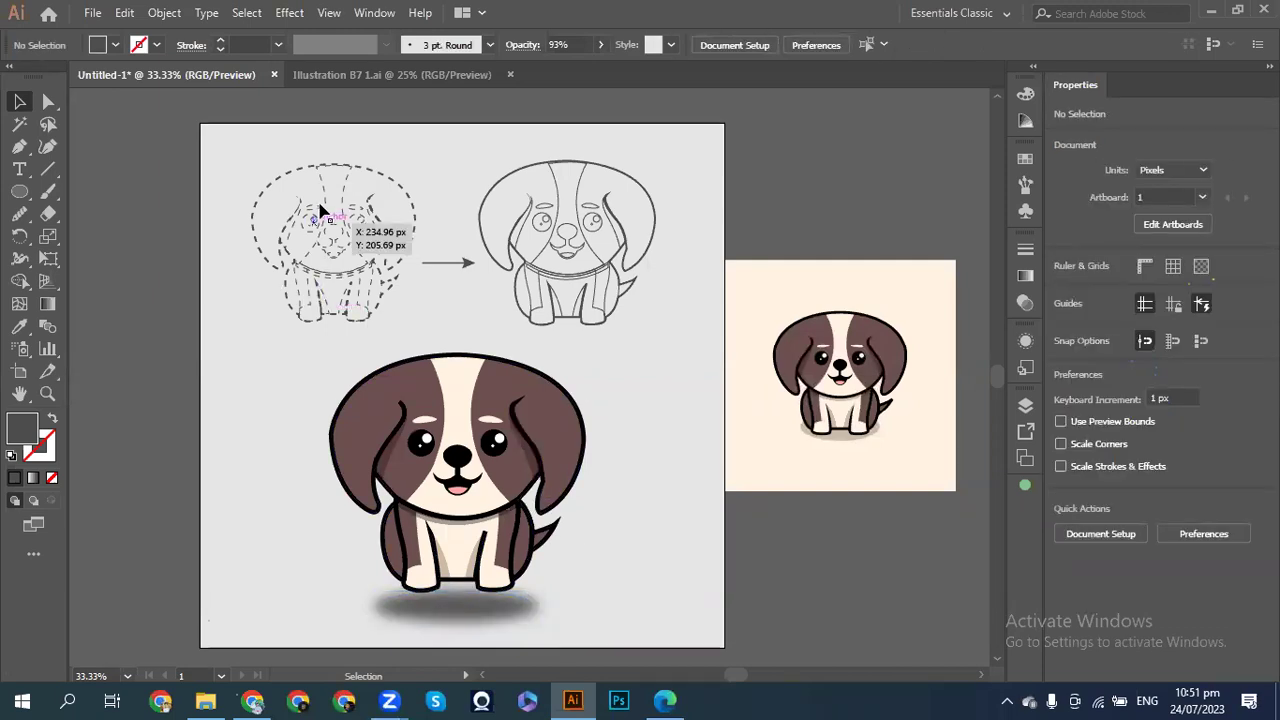
- Move the dashed puppy, solid-line puppy and arrow down together to about Y 307 px, just above the coloured puppy
mouse_move(252, 155)
left_mouse_down()
mouse_move(484, 258)
mouse_move(620, 300)
left_mouse_up()
key("shift+Down")
key("shift+Down")
key("shift+Down")
key("shift+Down")
key("shift+Down")
key("shift+Down")
key("shift+Down")
key("shift+Down")
key("shift+Down")
key("shift+Down")
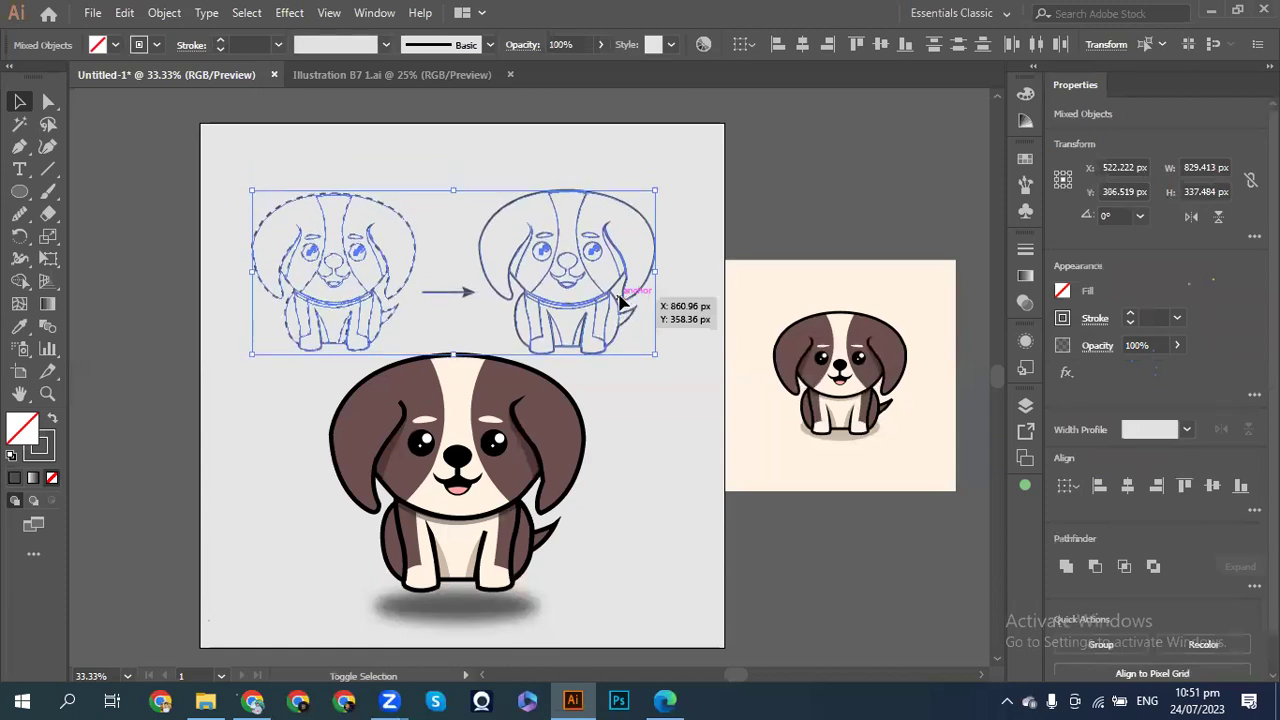
- Scale the two line-art puppies and arrow down to about 711 px wide and reposition them at about X 552 px, Y 297 px
left_click_drag(655, 354, 626, 344)
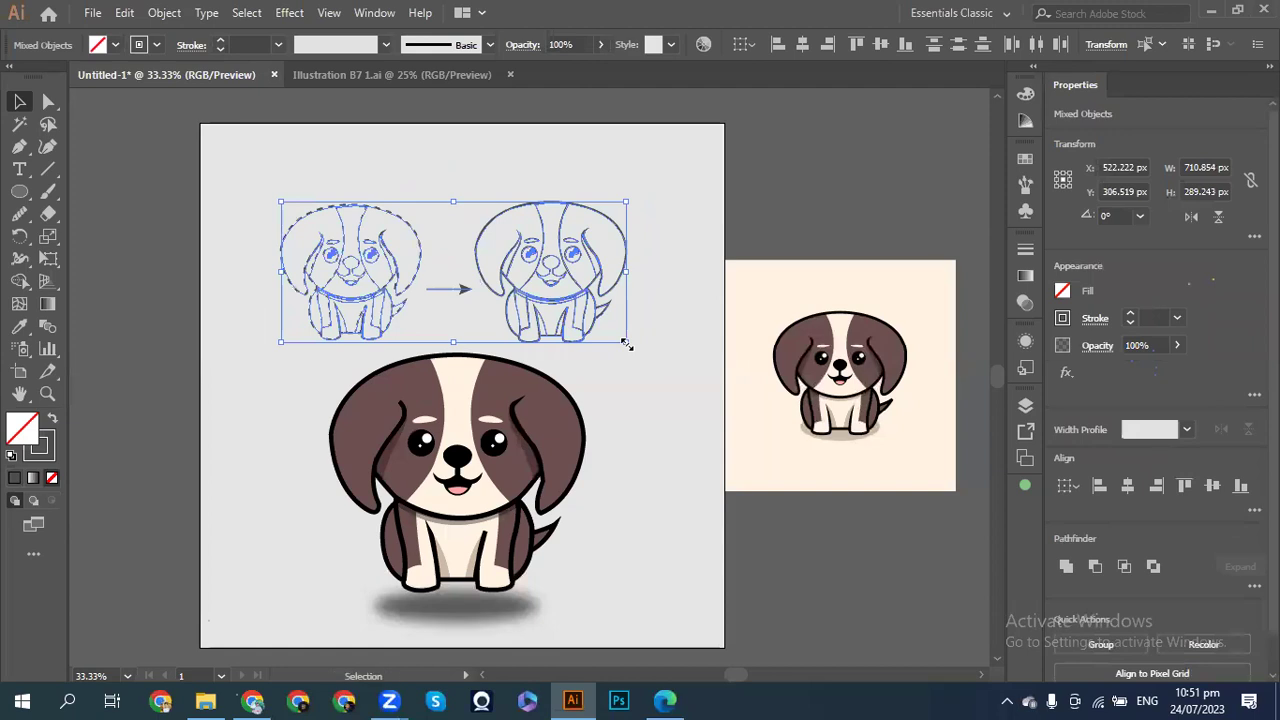
key("shift+Right")
key("shift+Up")
key("shift+Right")
key("shift+Right")
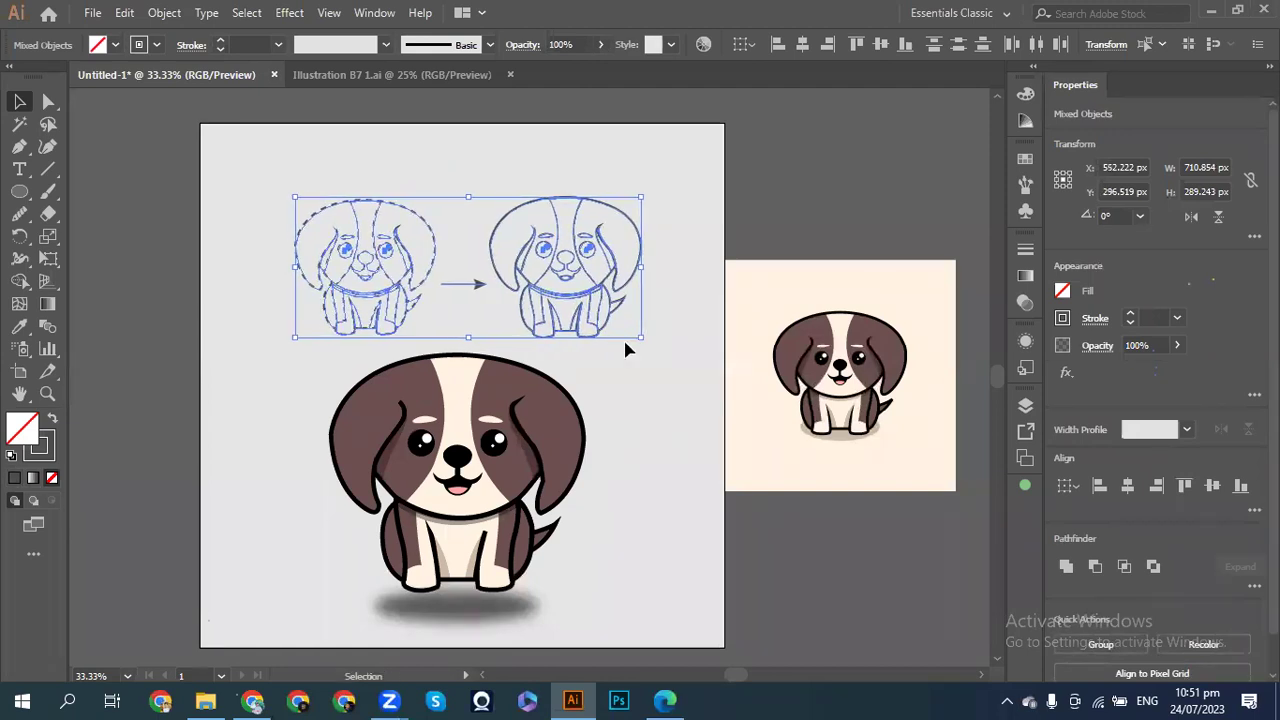
key("ctrl+shift+a")
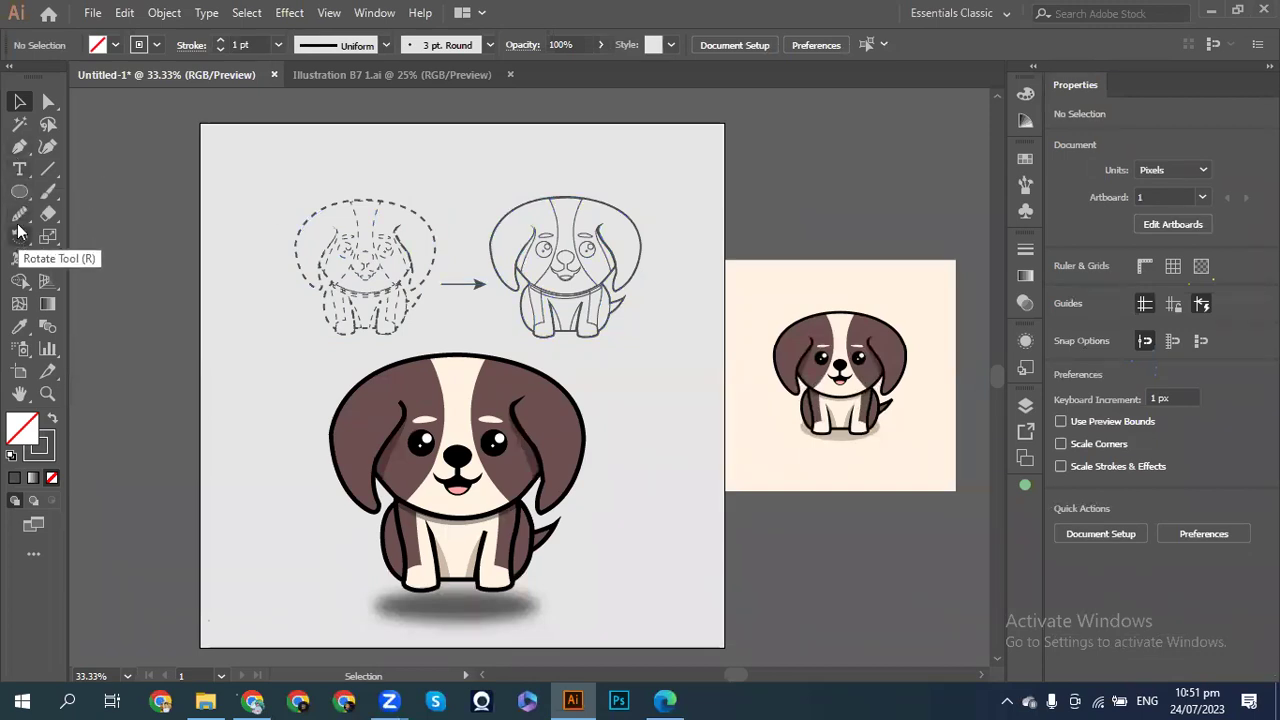
- Draw a 1080 px wide, about 69 px high rectangle across the artboard's top edge and fill it dark grey without a stroke
left_click_drag(26, 189, 81, 190)
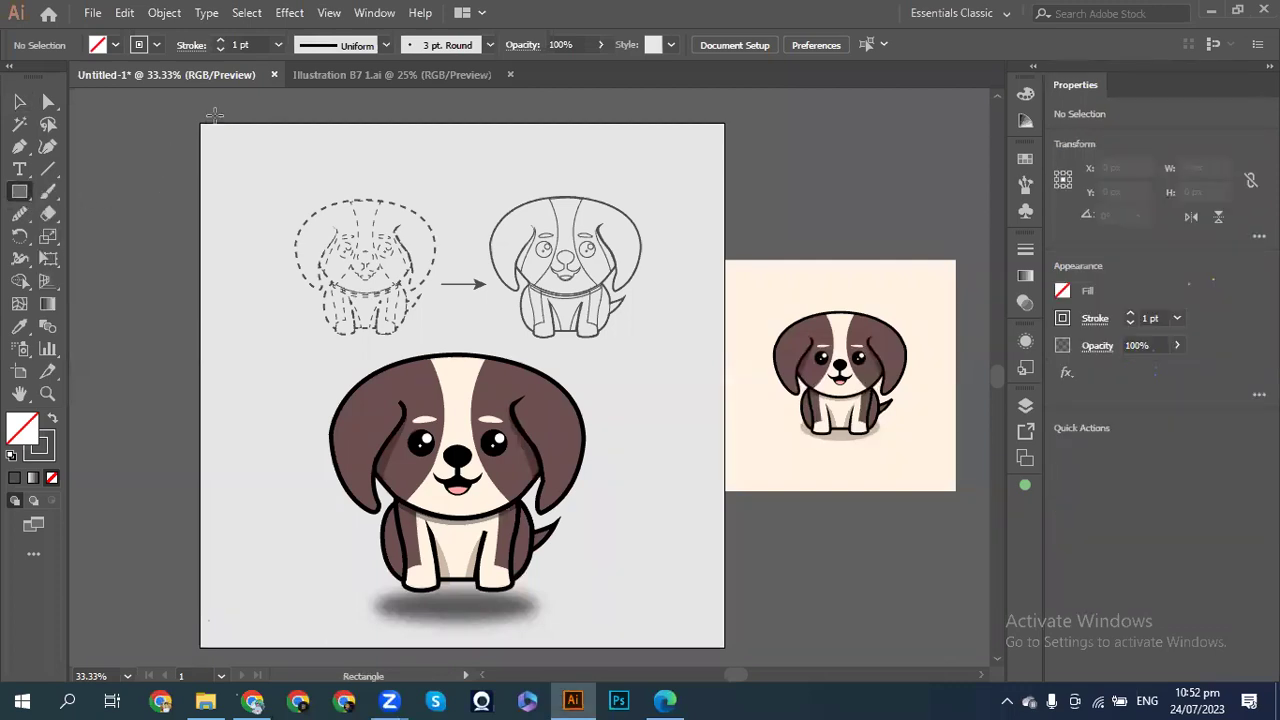
mouse_move(200, 124)
left_mouse_down()
mouse_move(280, 143)
mouse_move(718, 145)
mouse_move(725, 156)
left_mouse_up()
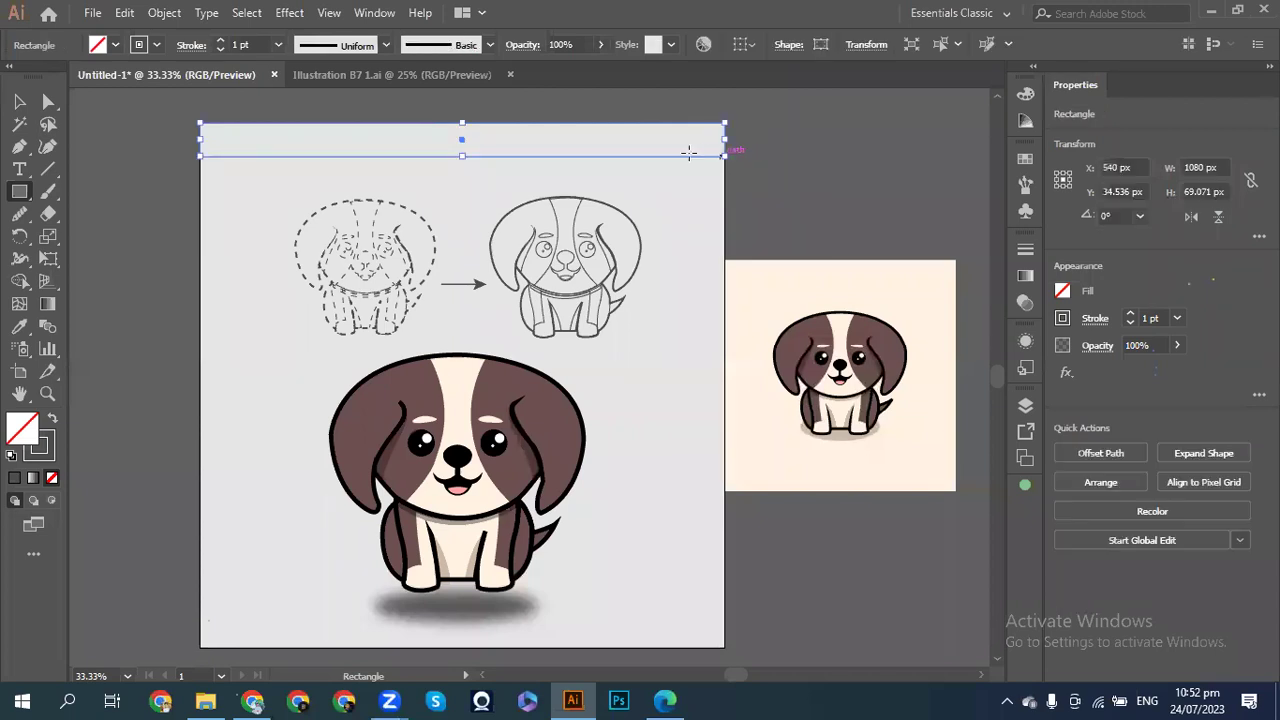
left_click(18, 102)
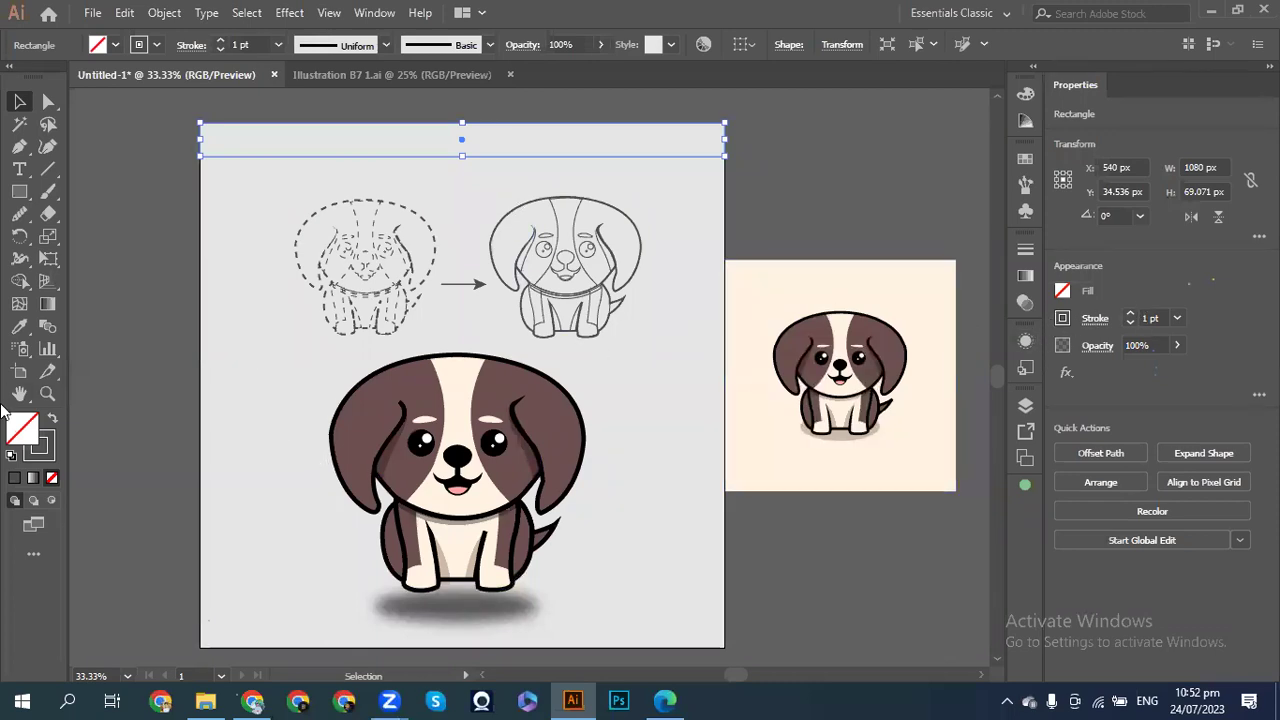
left_click(51, 419)
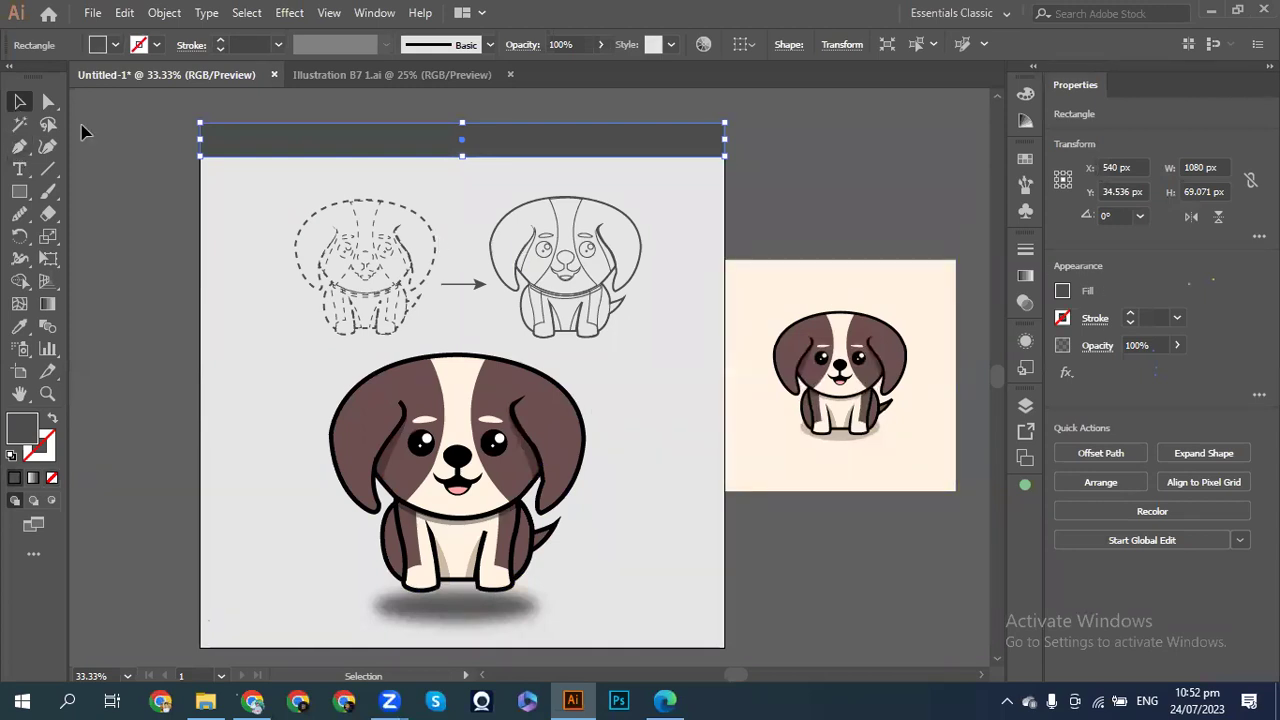
left_click(128, 170)
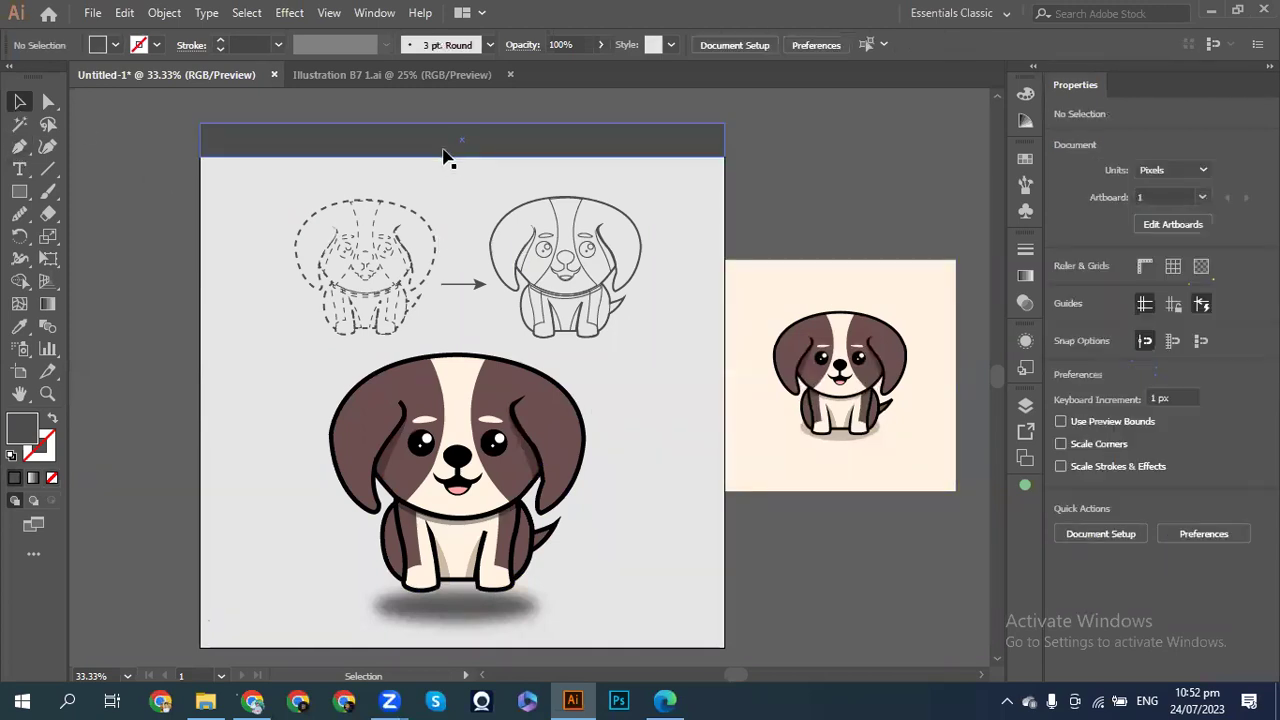
- Place the SH Logo D image from the Solution hai folder onto the dark header band, near its centre
key("ctrl")
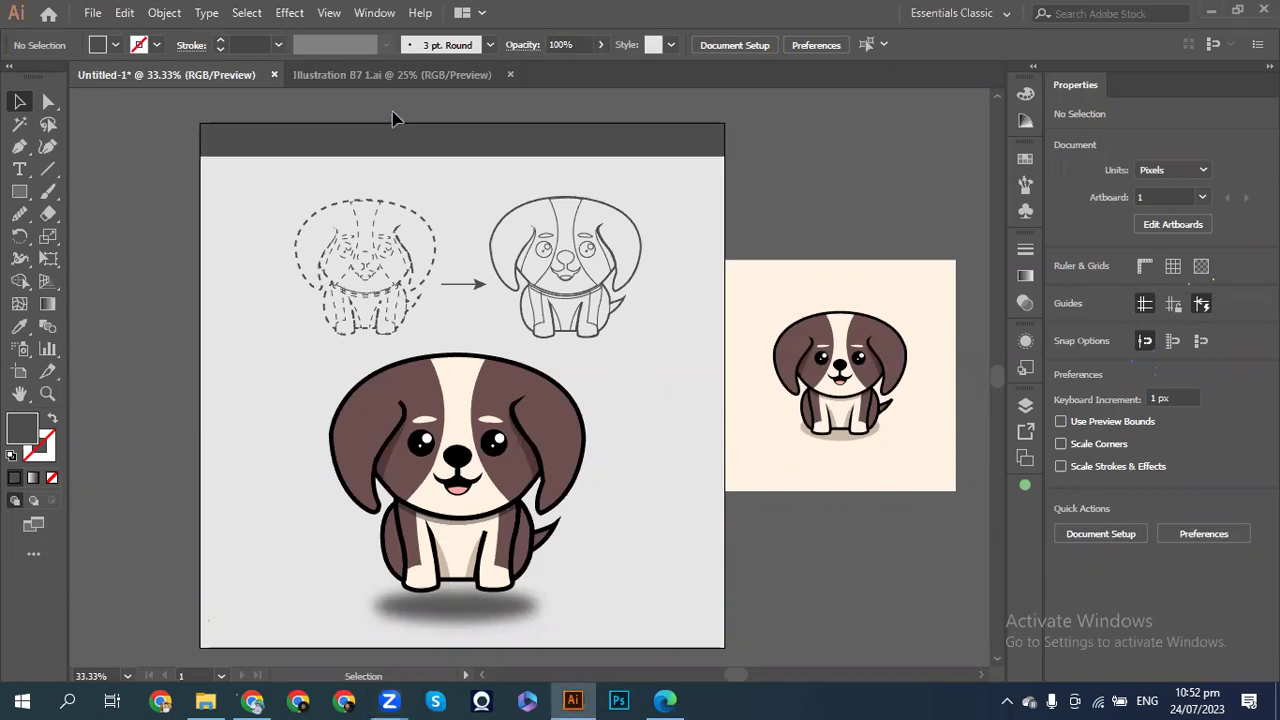
key("ctrl+shift+p")
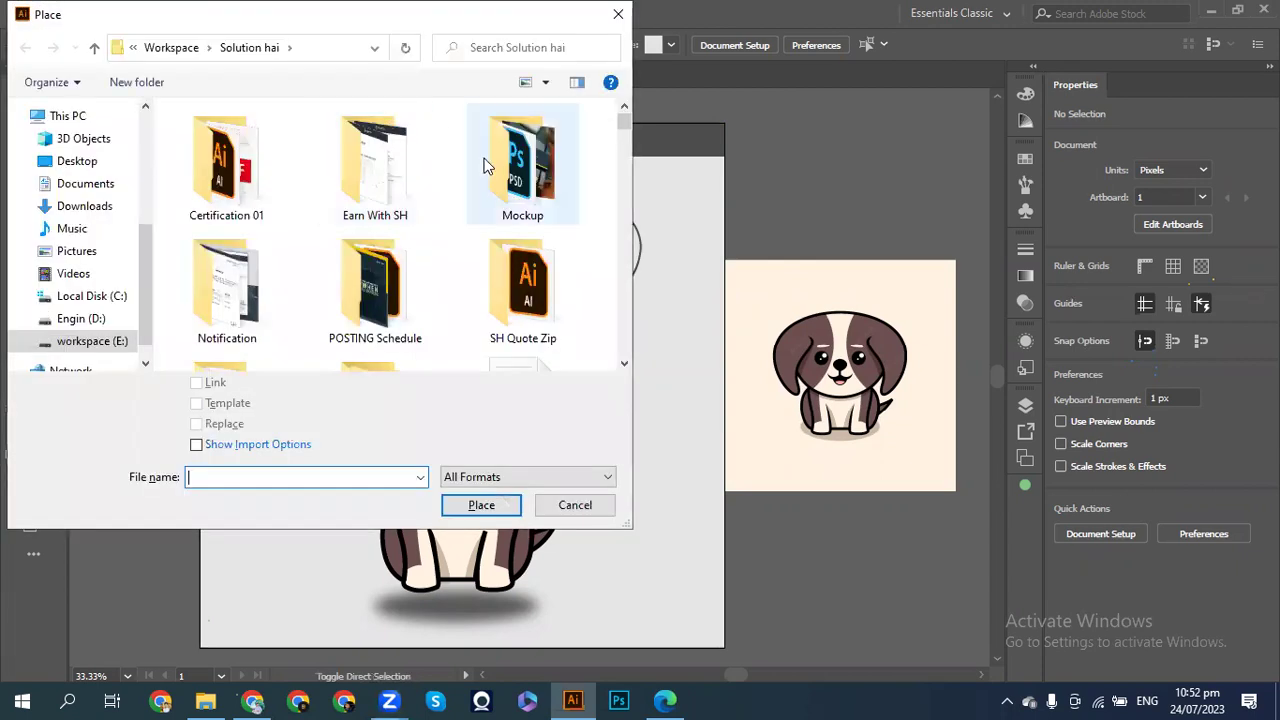
scroll(455, 228, "down", 10)
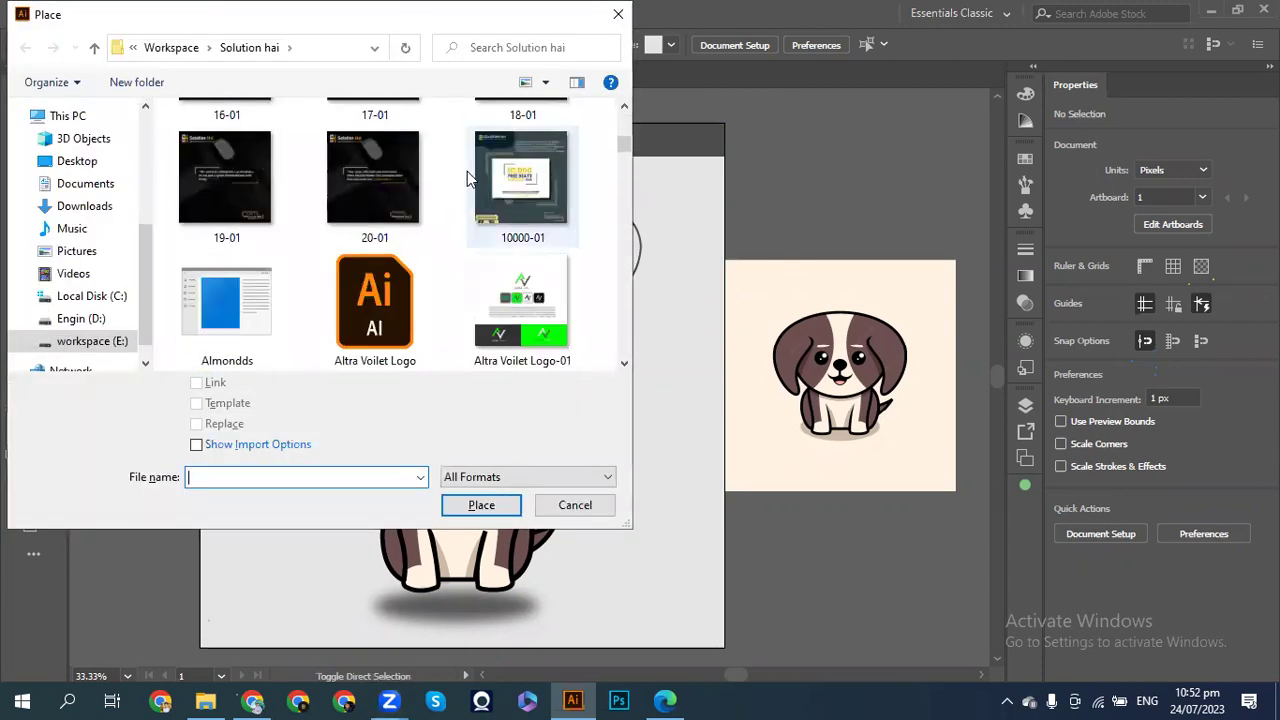
scroll(467, 171, "down", 15)
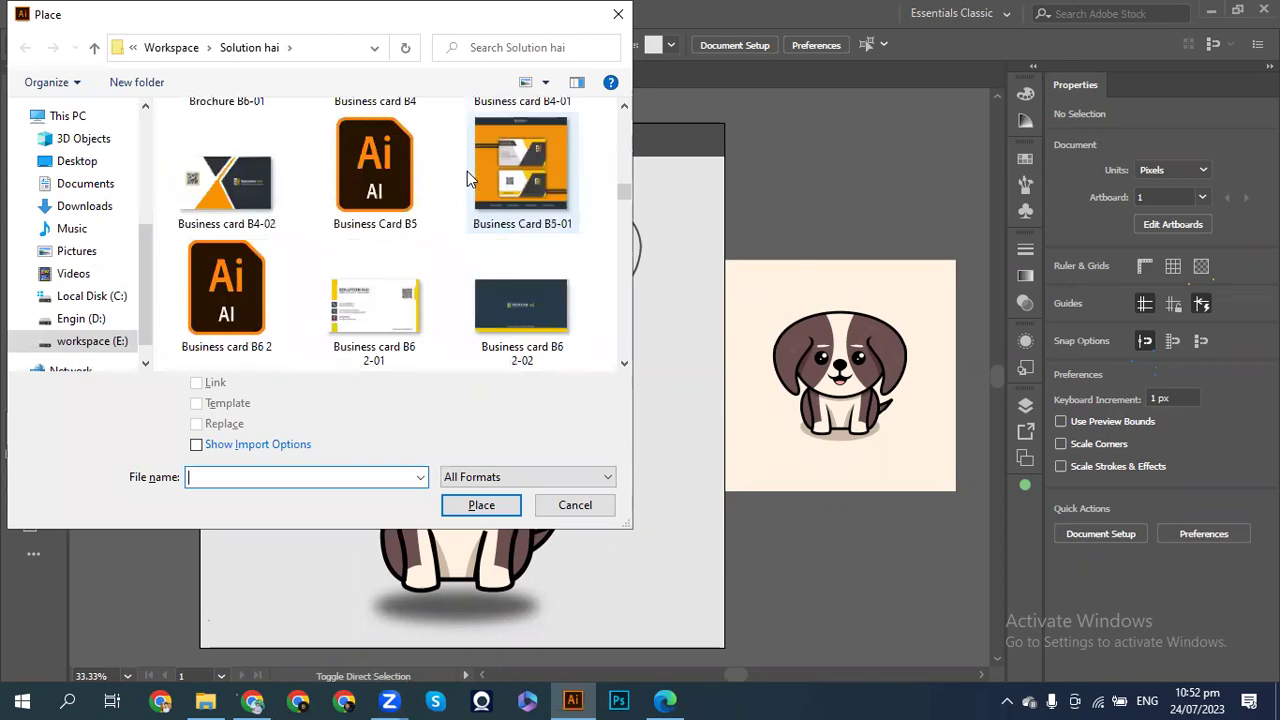
scroll(467, 171, "down", 3)
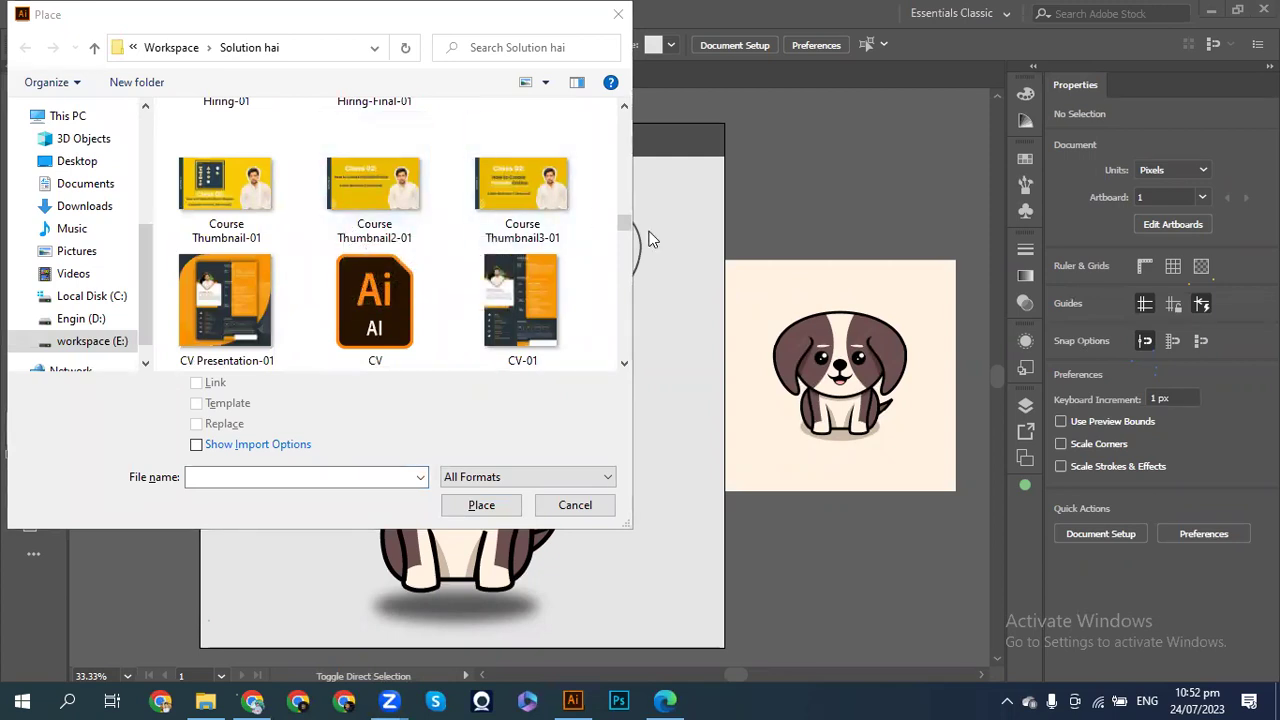
left_click_drag(624, 222, 624, 305)
left_click(364, 280)
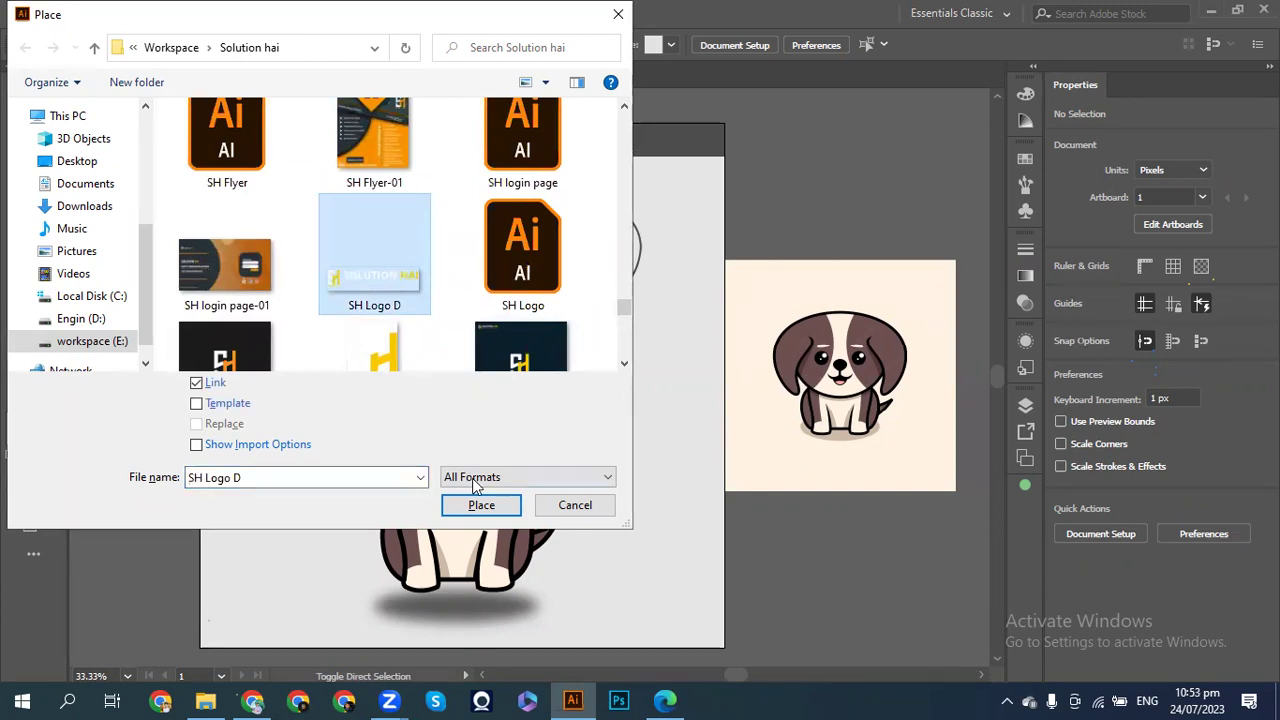
left_click(481, 505)
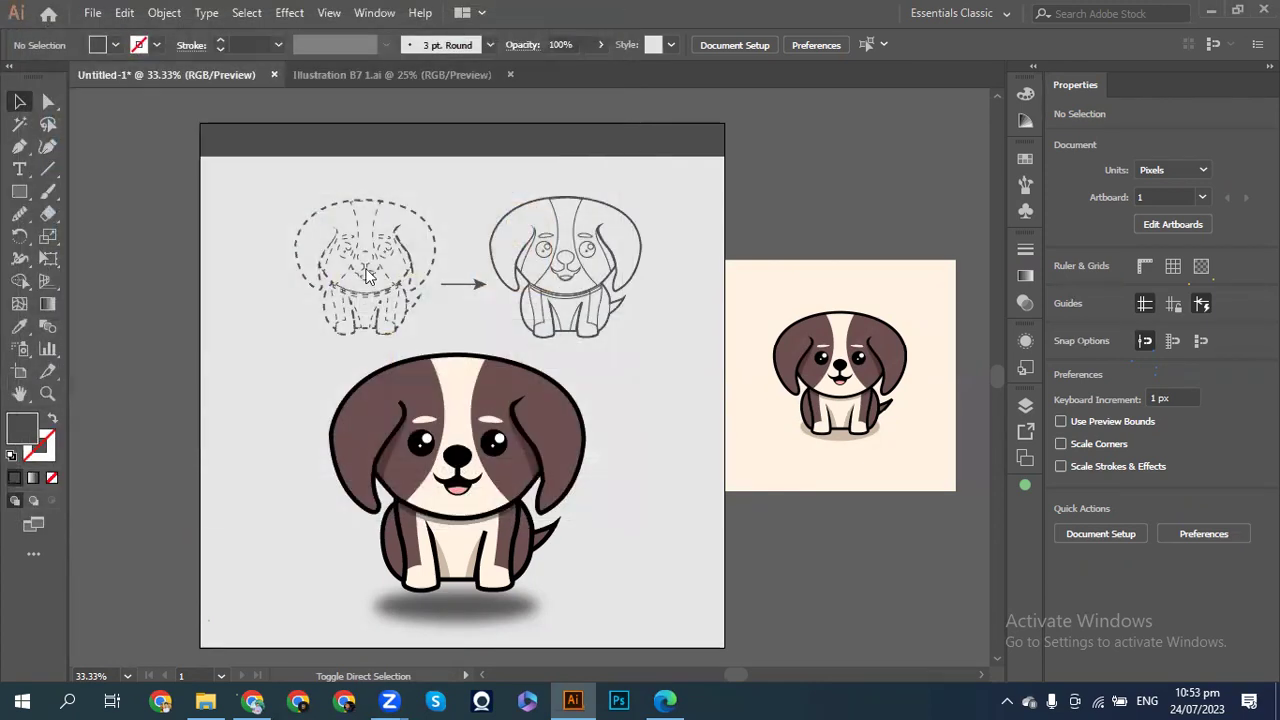
left_click(370, 115)
left_click_drag(376, 123, 428, 140)
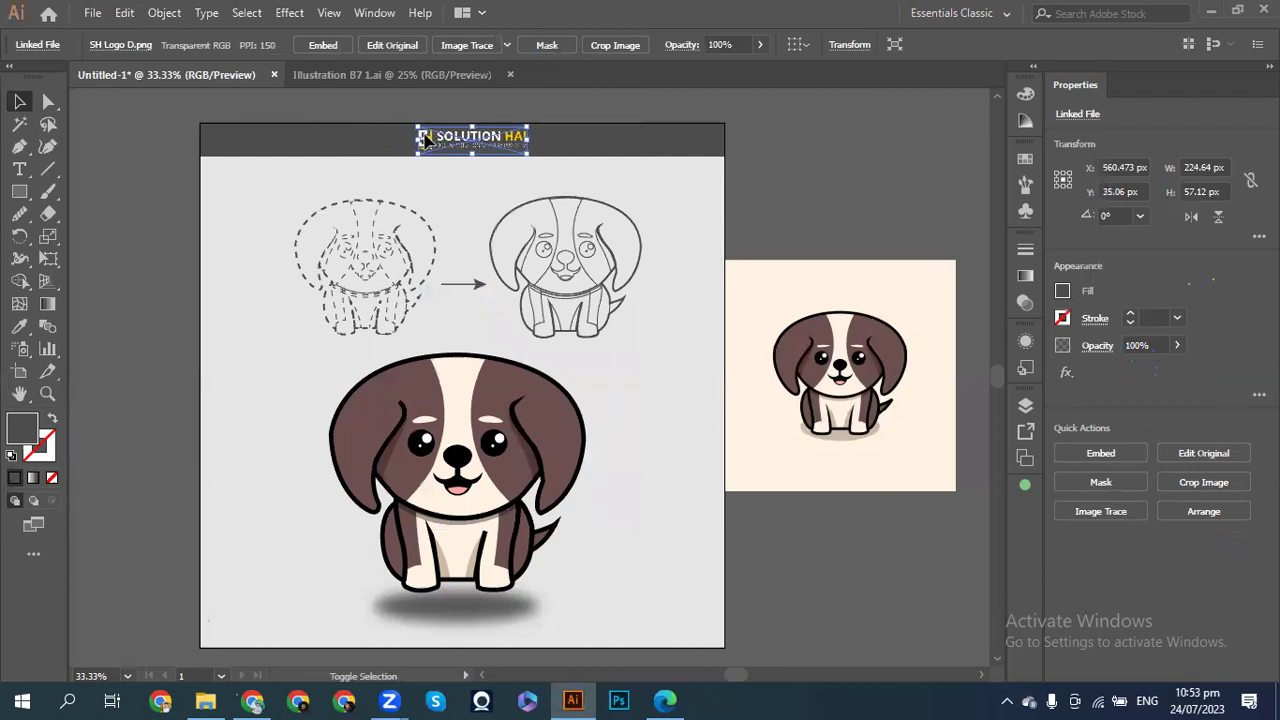
- Embed the logo image, then shrink it to about 197 px wide and shift it left to about X 550 px
left_click(1093, 450)
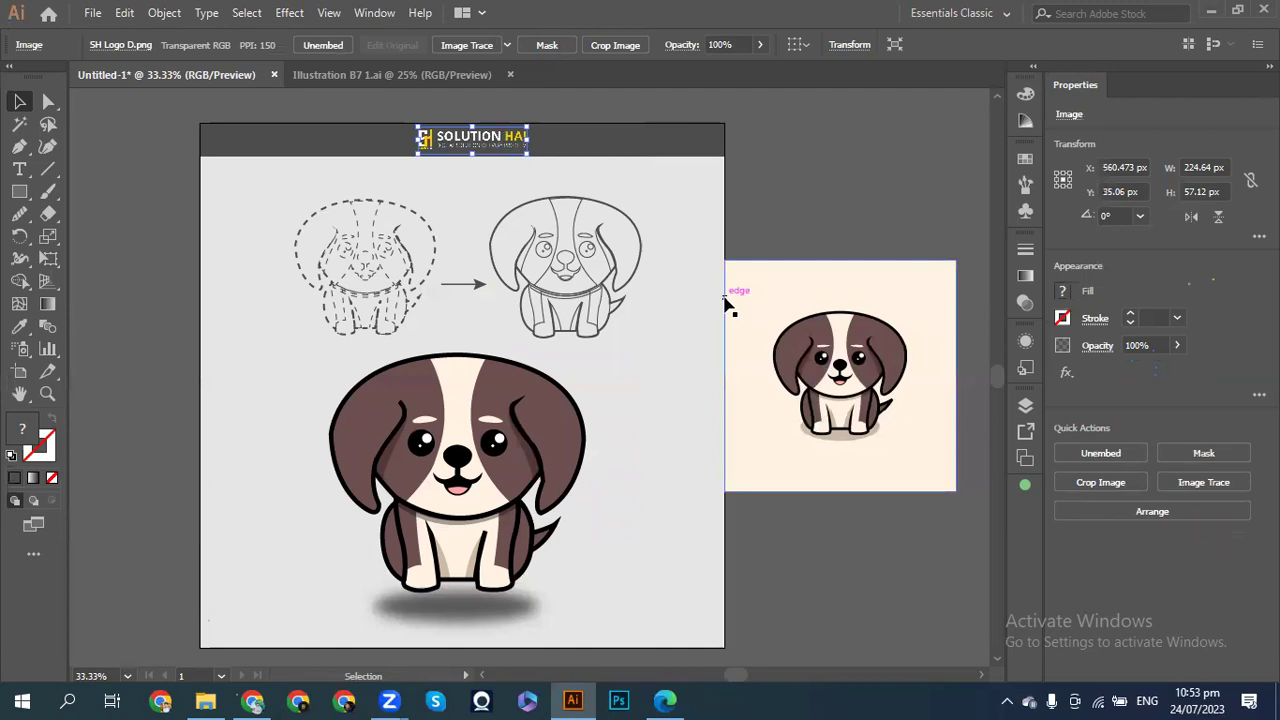
mouse_move(527, 153)
left_mouse_down()
mouse_move(555, 158)
mouse_move(521, 150)
left_mouse_up()
key("shift+Left")
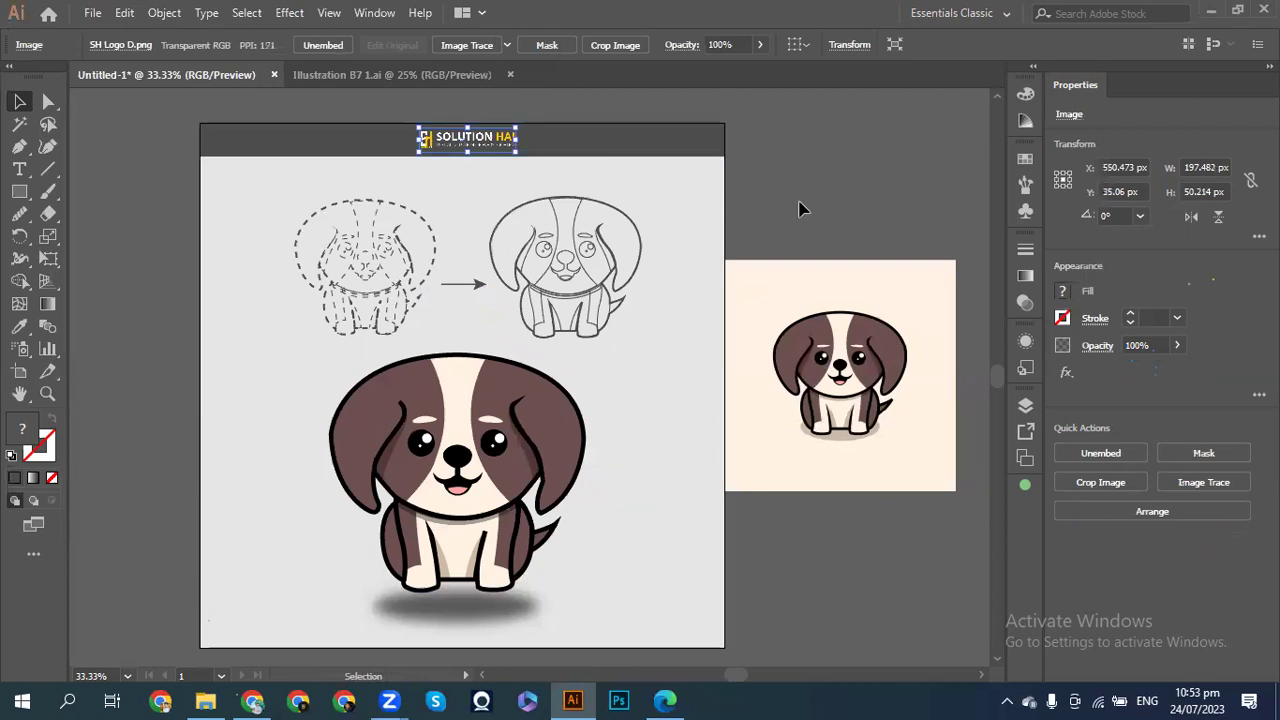
left_click(768, 194)
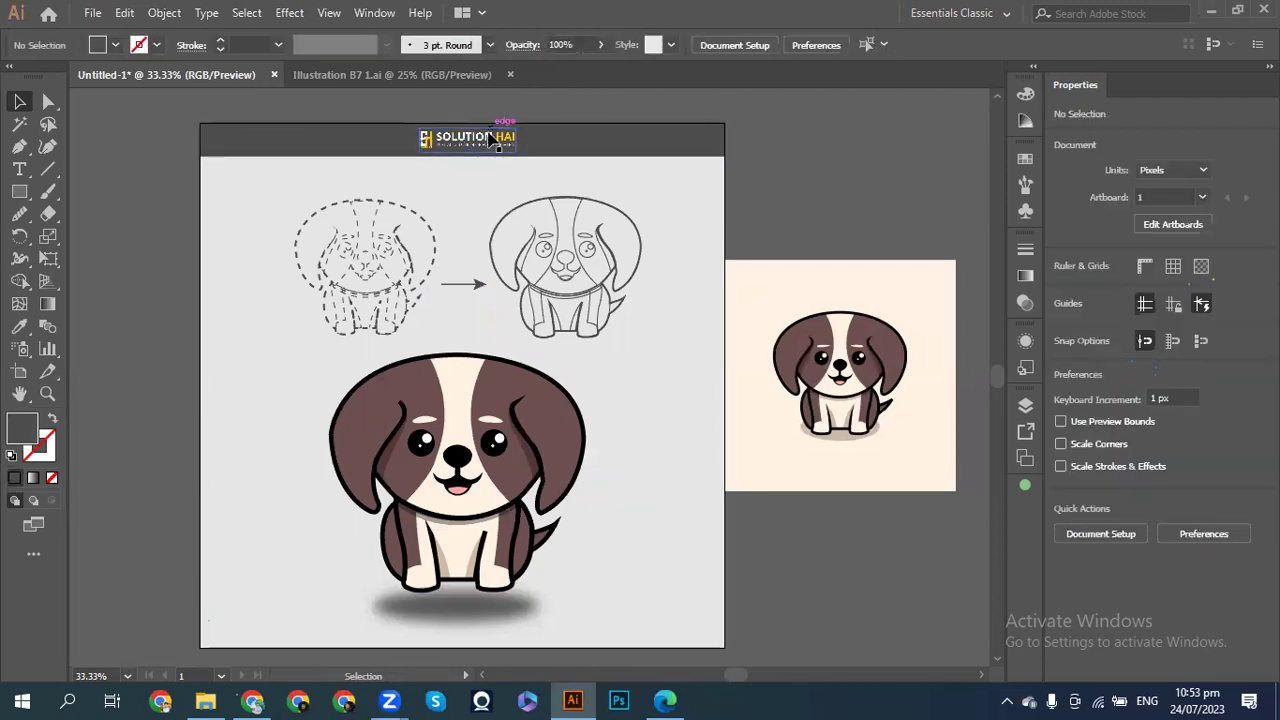
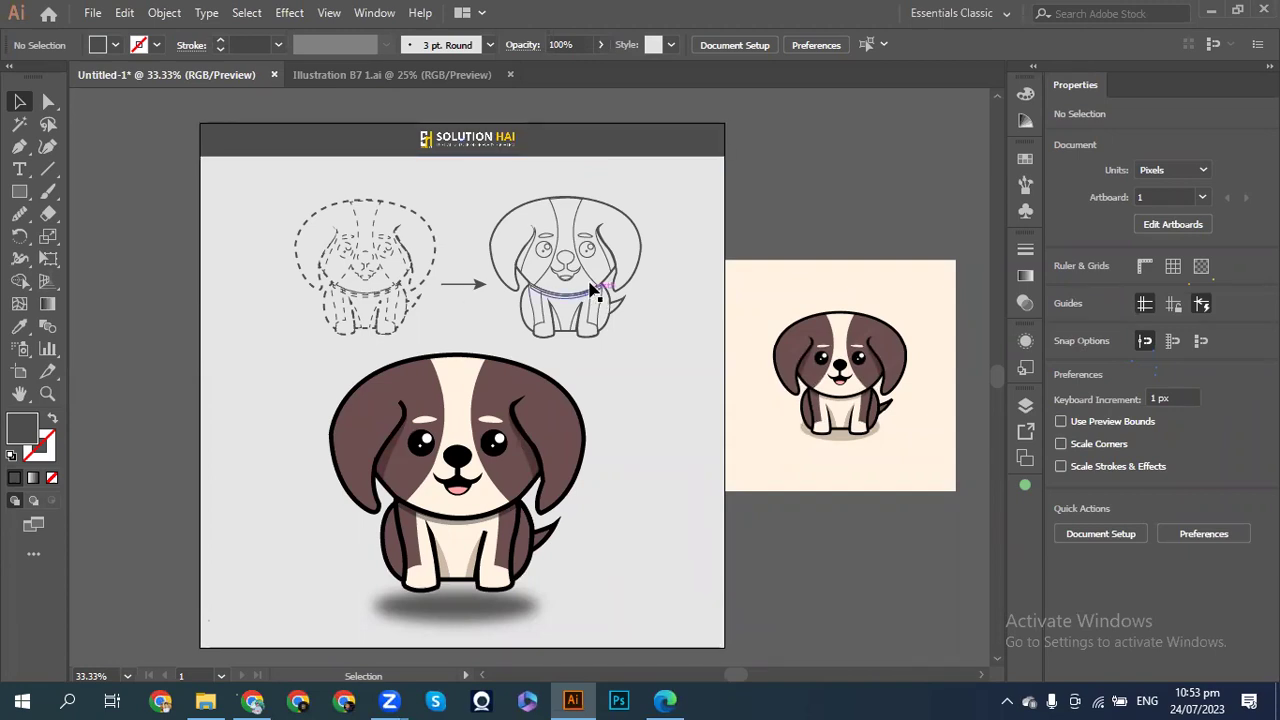
- Draw a dark grey footer rectangle 1080 px wide and about 47 px high along the artboard's bottom edge
scroll(588, 270, "down", 2)
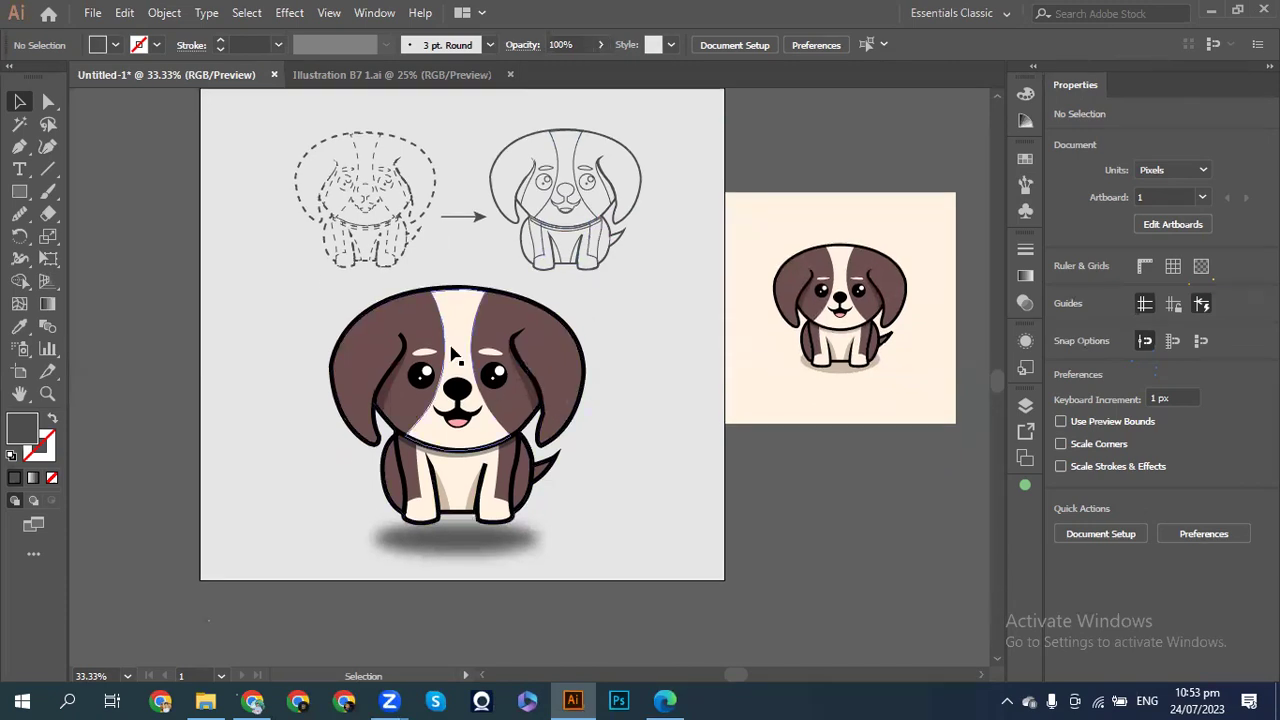
left_click(19, 191)
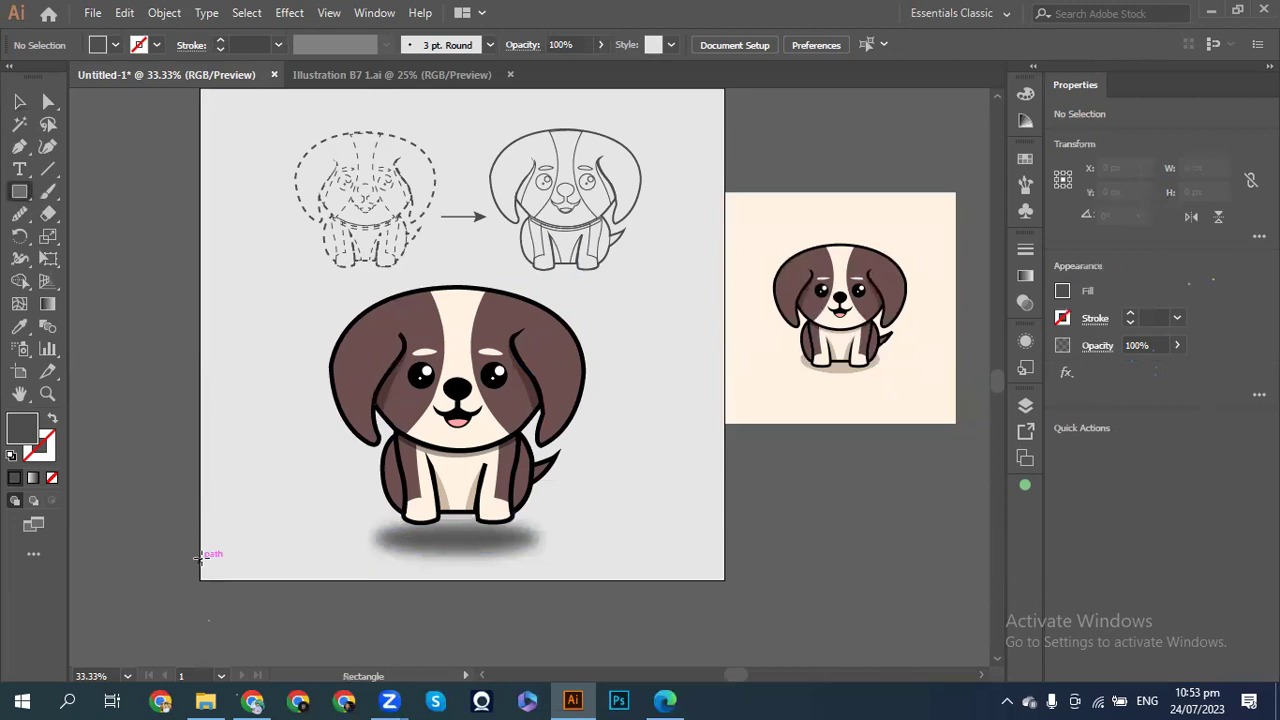
mouse_move(199, 557)
left_mouse_down()
mouse_move(335, 586)
mouse_move(724, 580)
left_mouse_up()
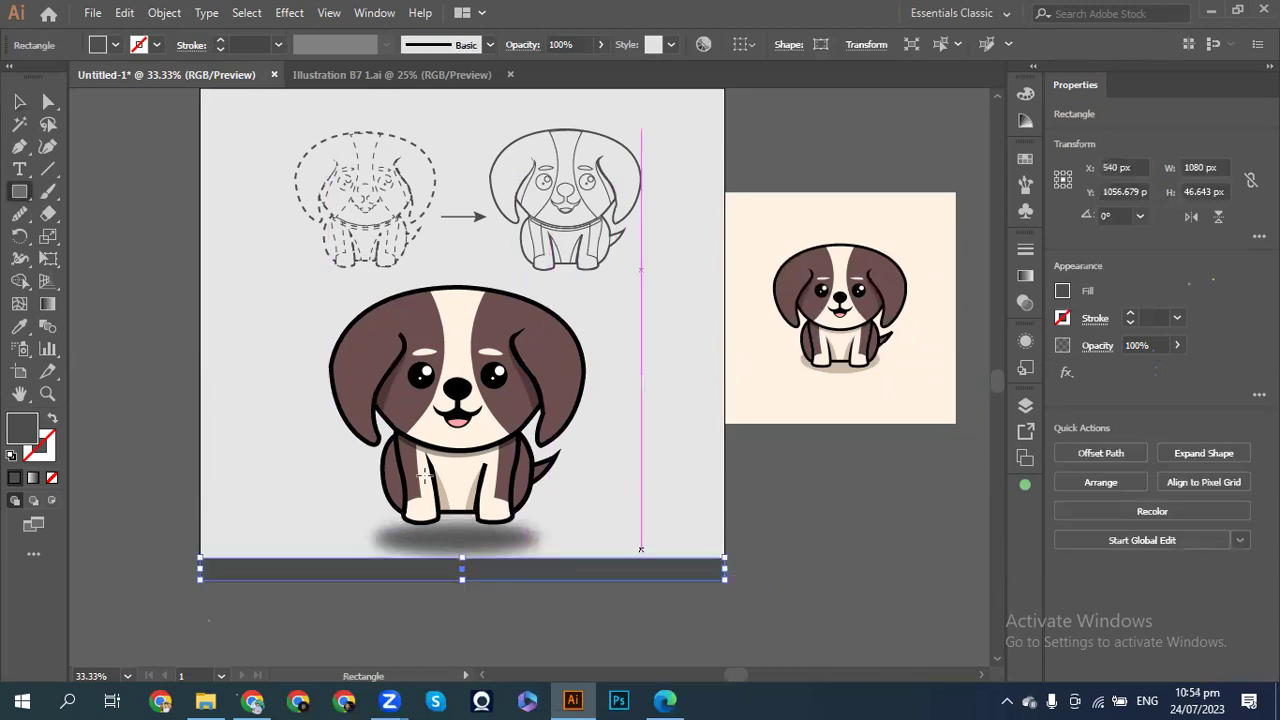
key("v")
left_click(158, 230)
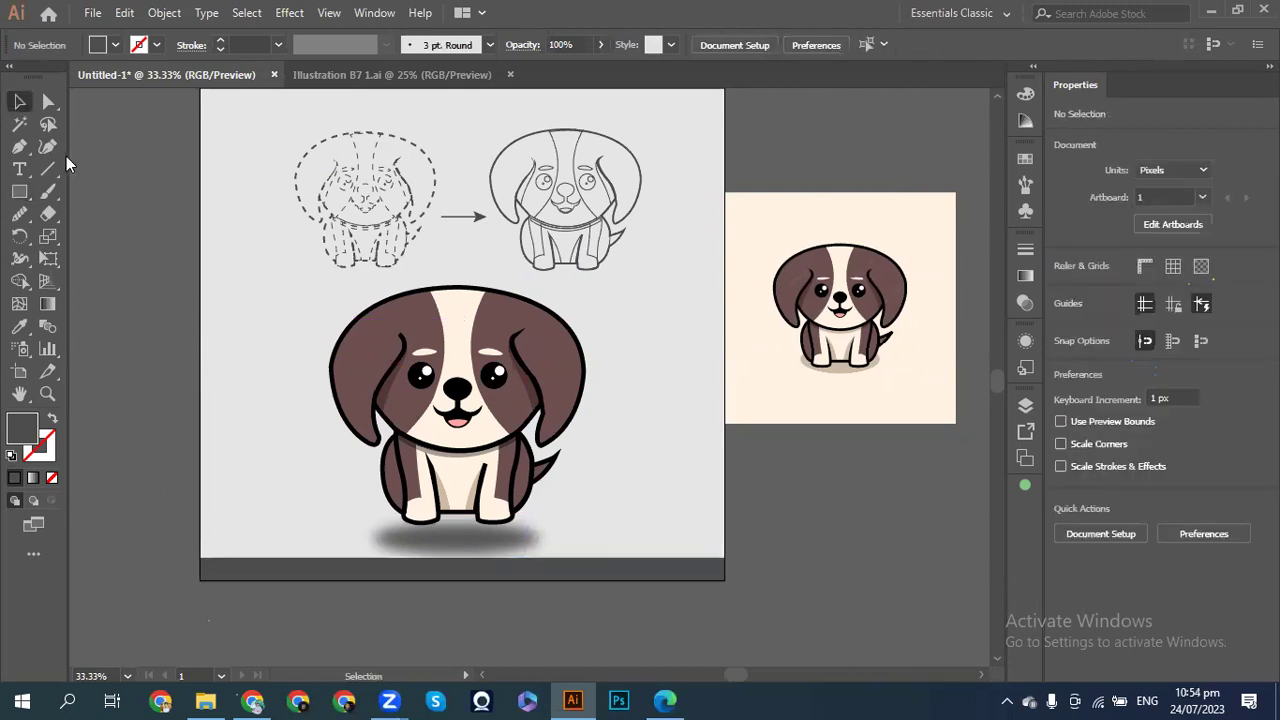
left_click(20, 192)
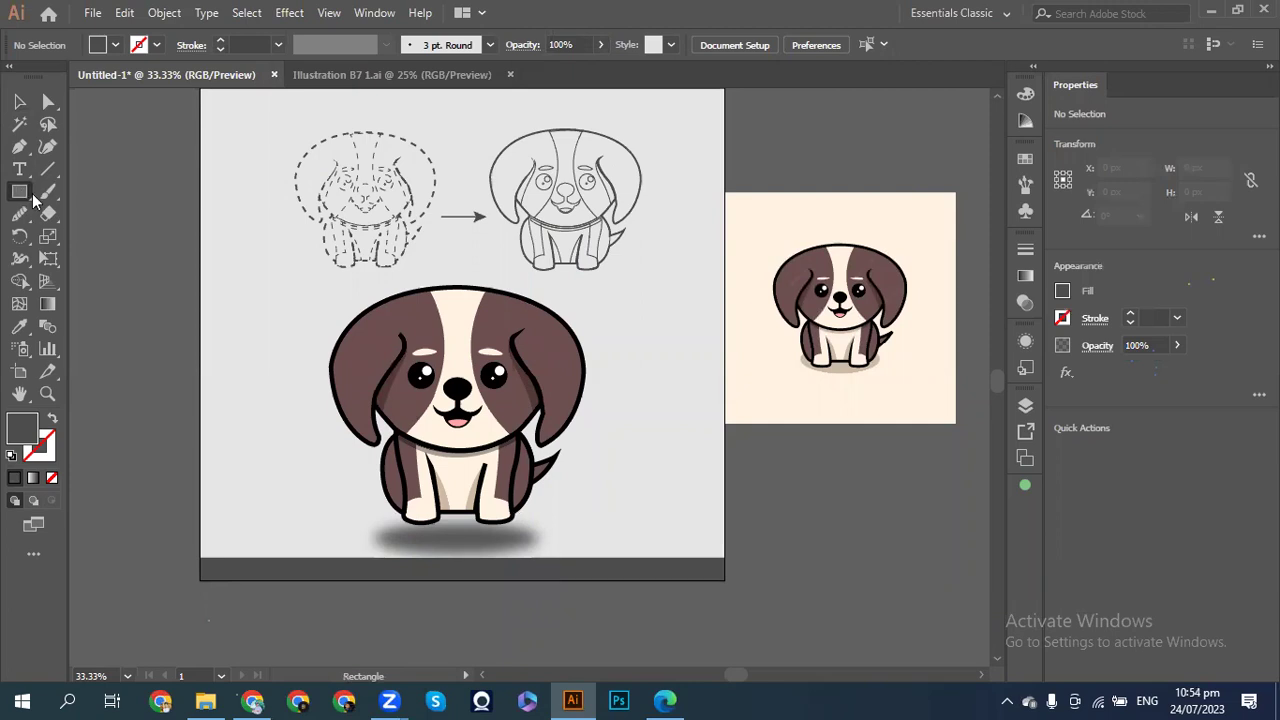
scroll(380, 268, "up", 3)
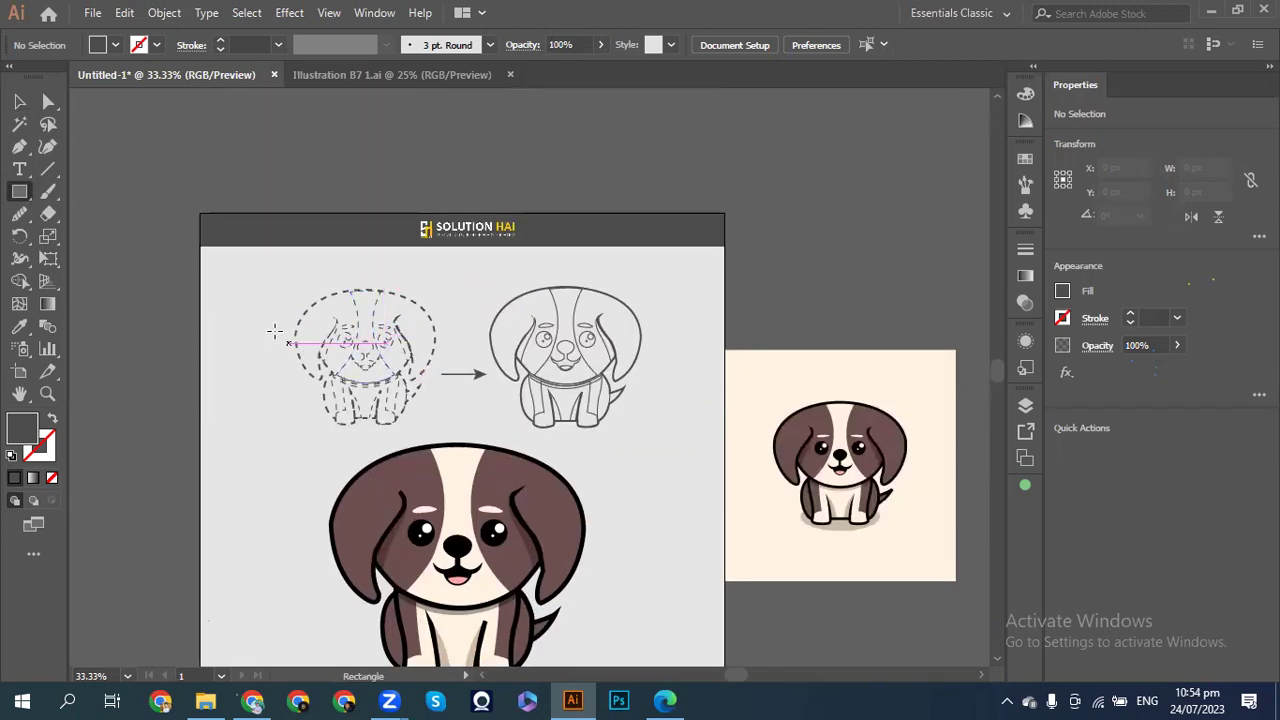
scroll(673, 404, "down", 1)
scroll(673, 404, "down", 2)
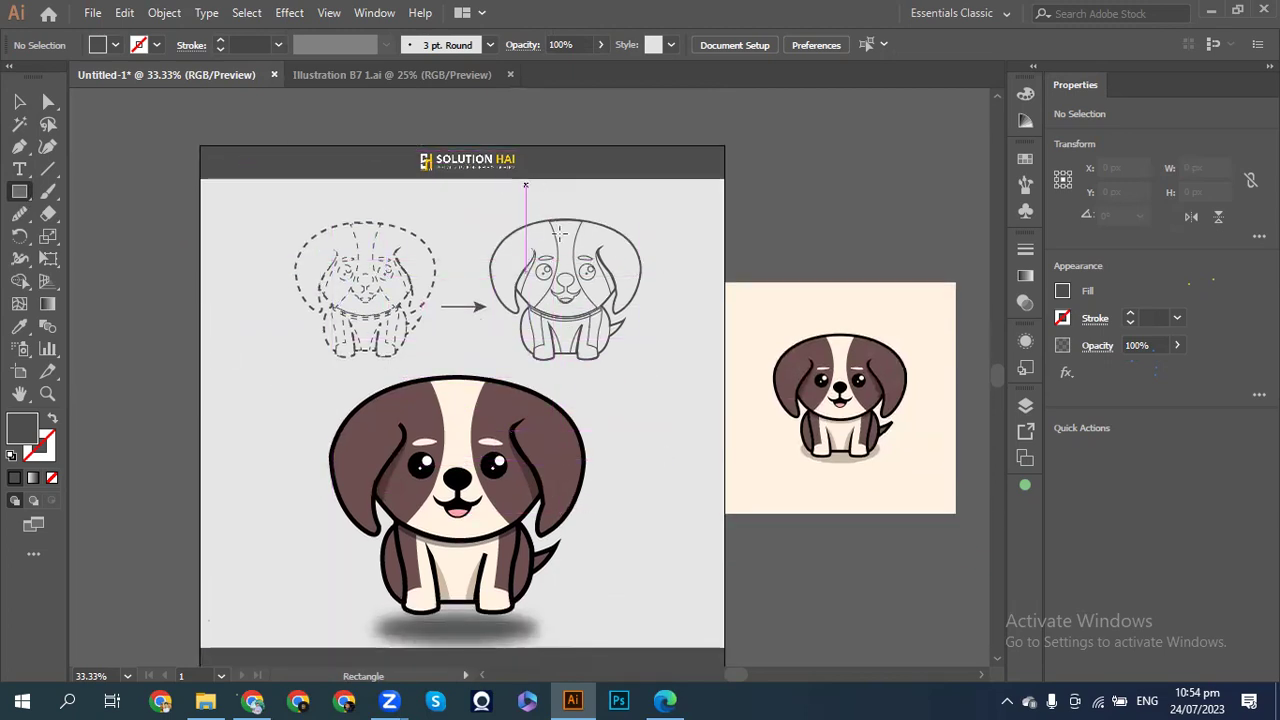
scroll(538, 288, "down", 3)
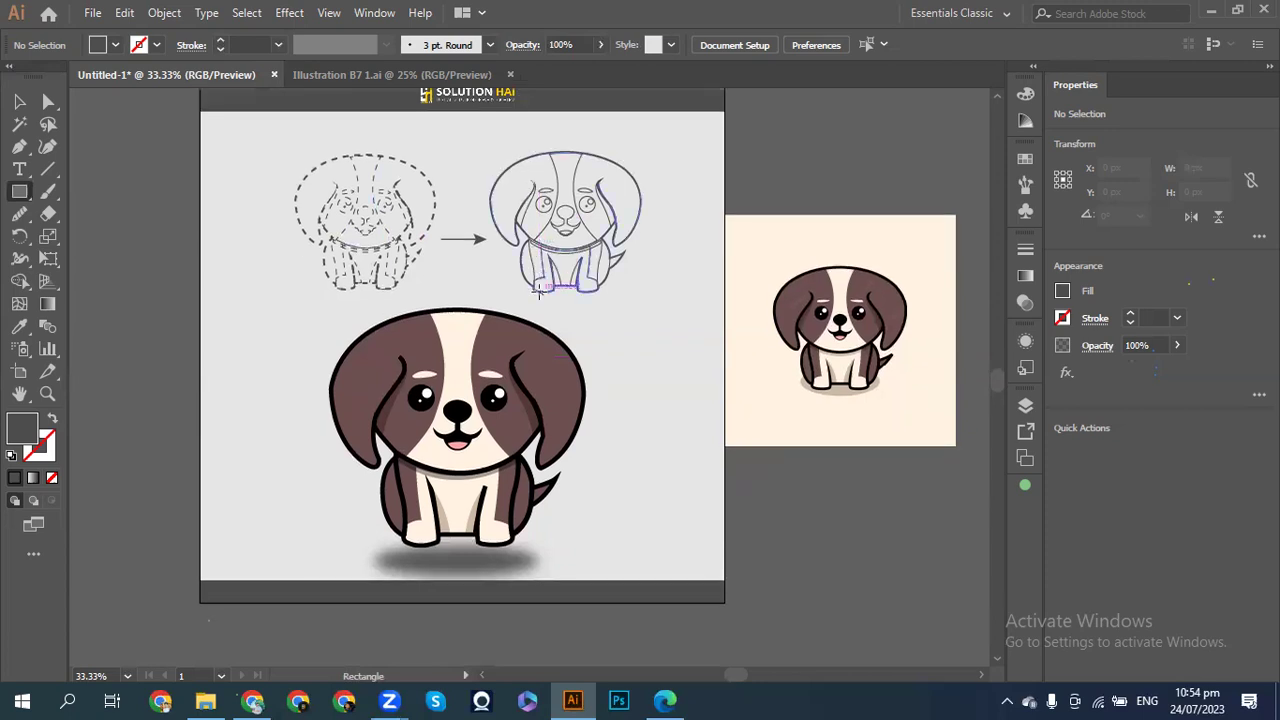
scroll(538, 290, "down", 1)
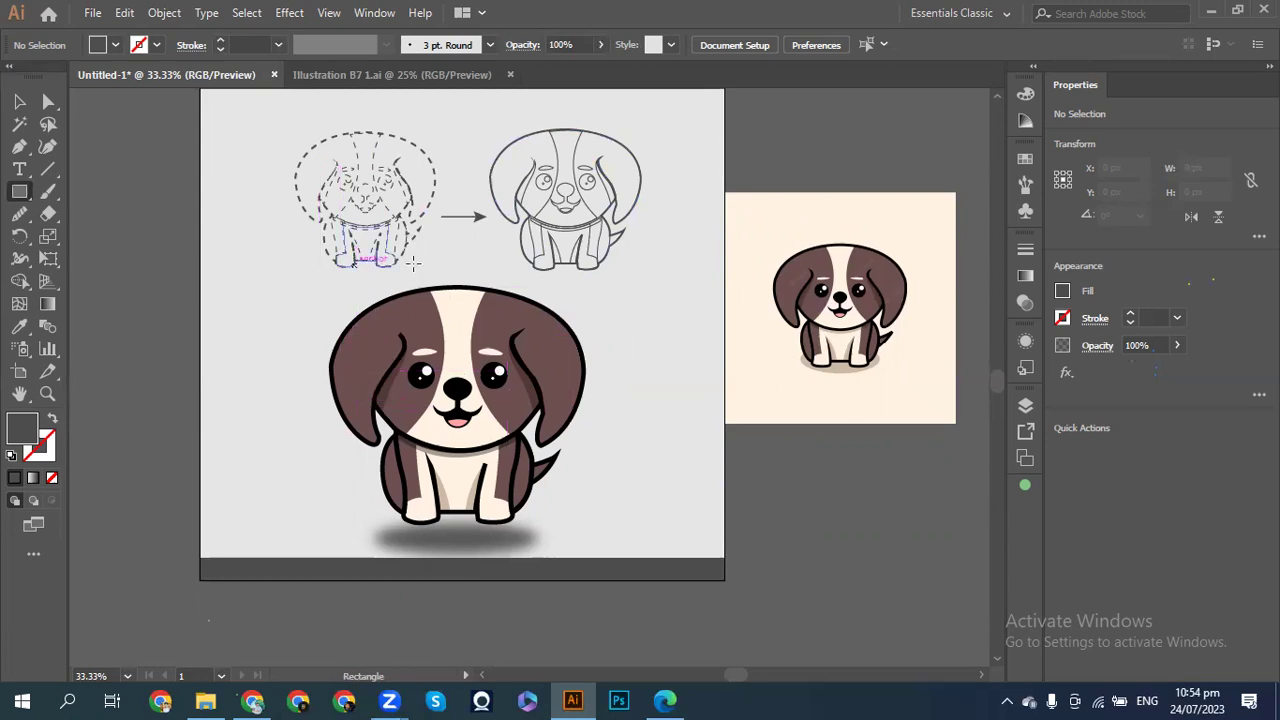
scroll(493, 278, "up", 2)
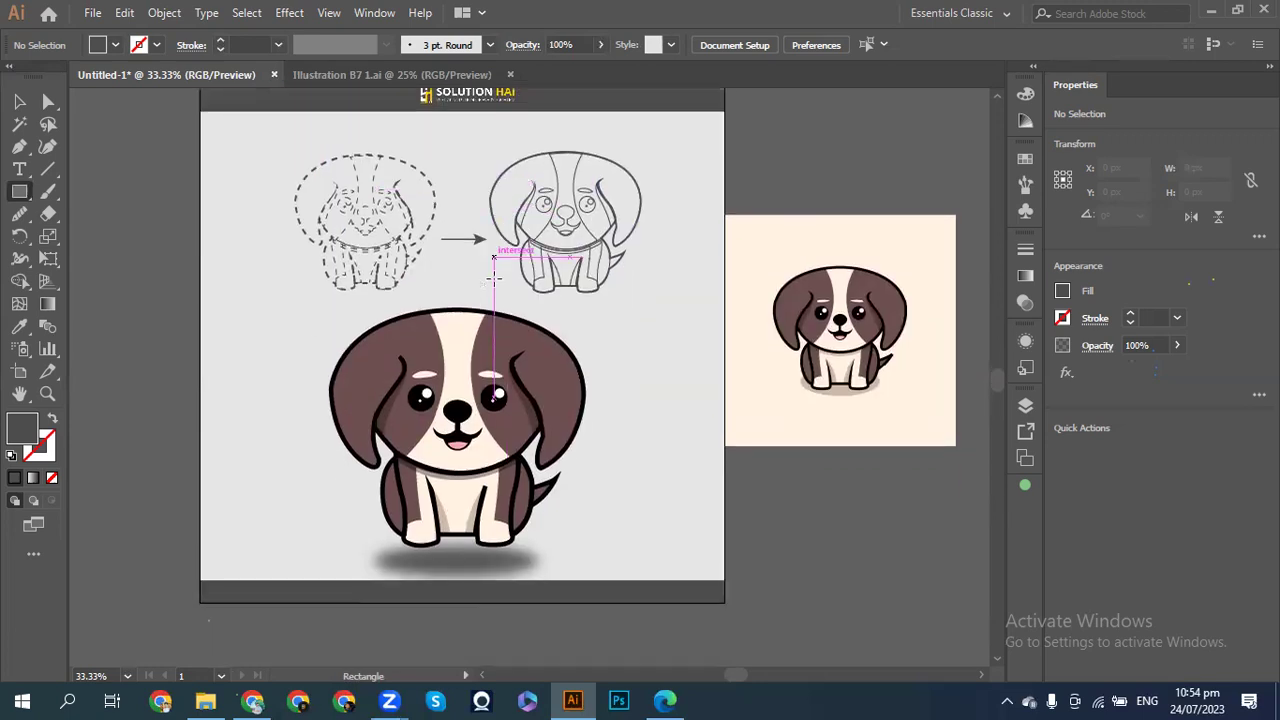
- Reduce the dark grey footer rectangle's height to about 31 px, keeping it on the artboard's bottom edge
left_click(19, 101)
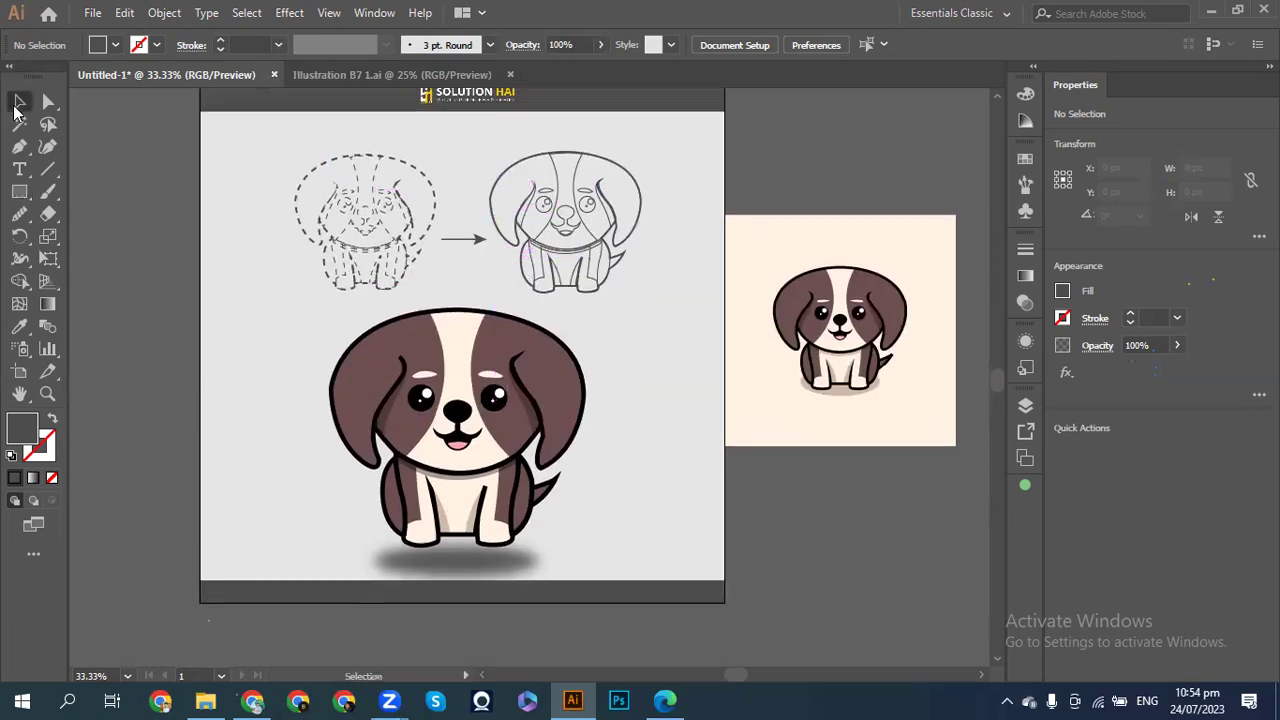
left_click(446, 592)
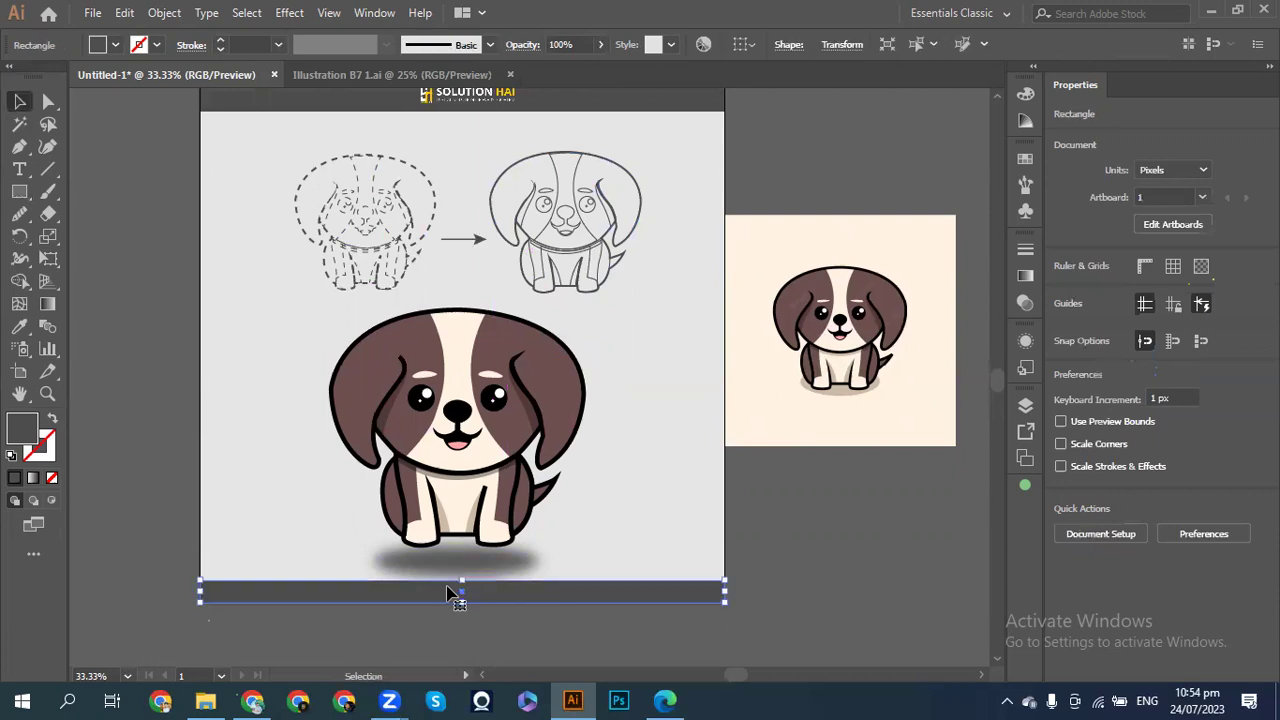
left_click_drag(461, 580, 461, 591)
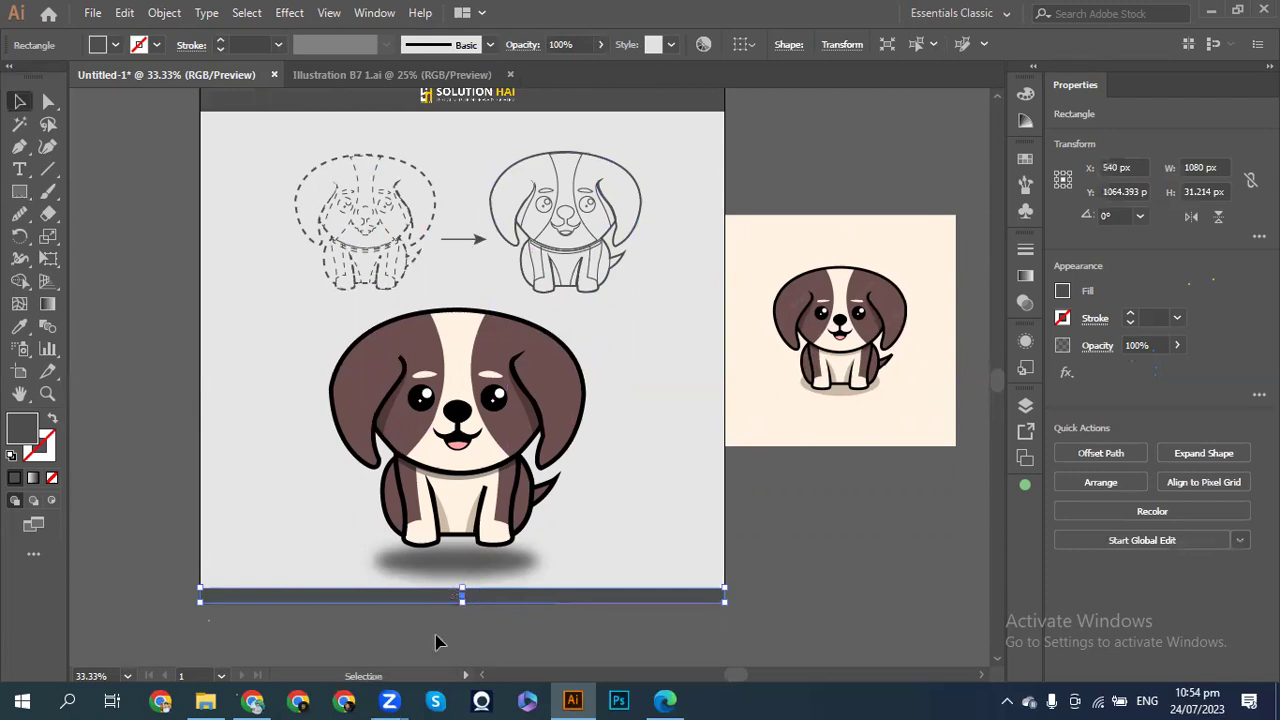
left_click(437, 660)
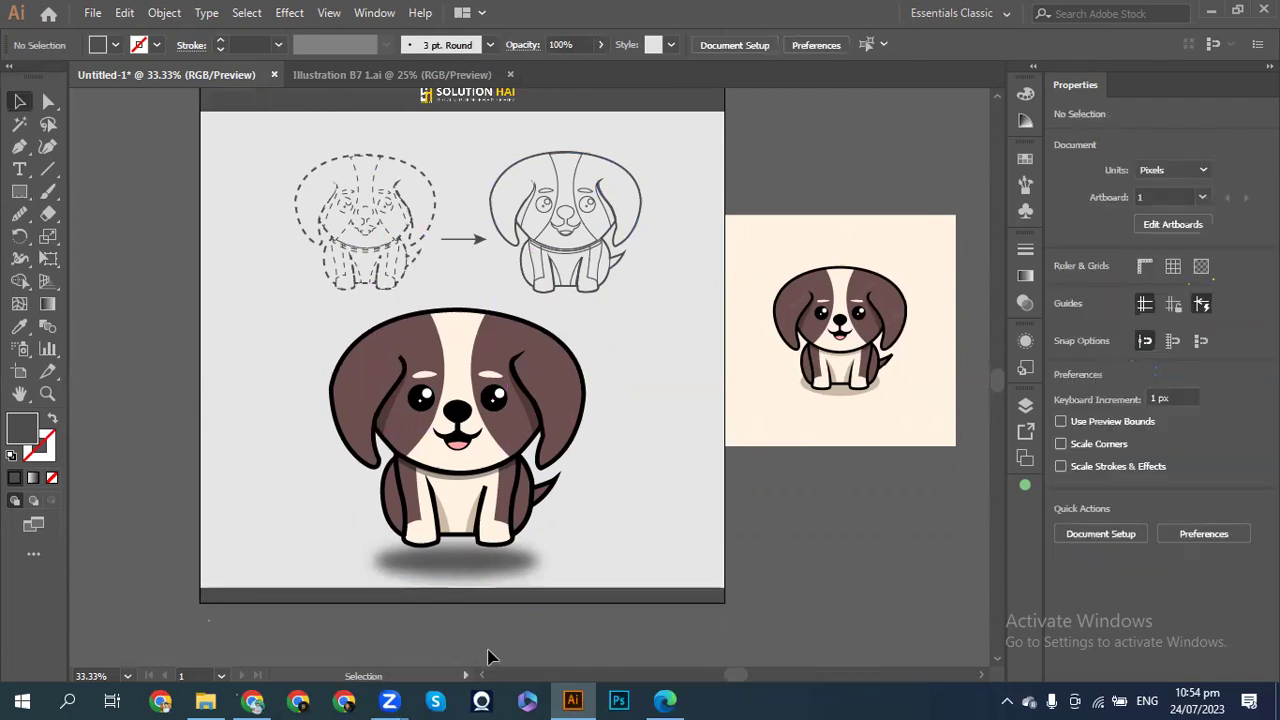
- Nudge the blurred shadow ellipse under the coloured puppy up to about Y 987 px
left_click(510, 568)
key("Up")
key("Up")
key("Up")
key("Up")
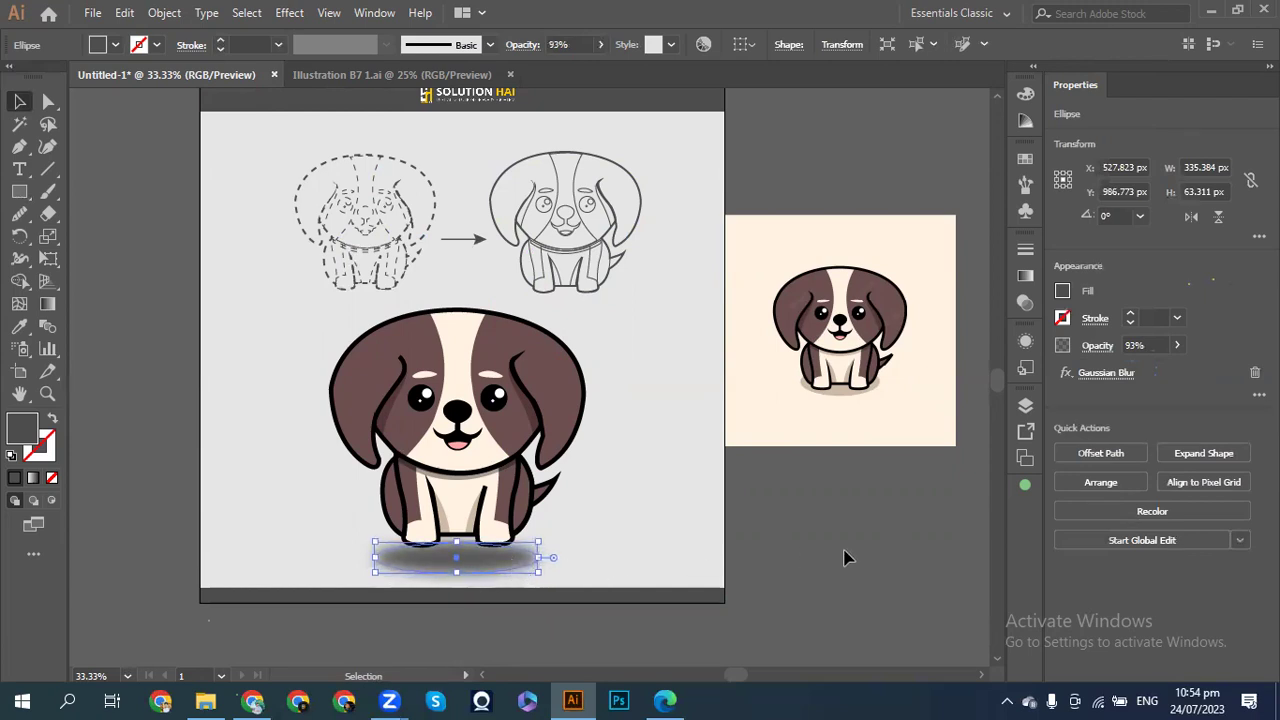
left_click(845, 557)
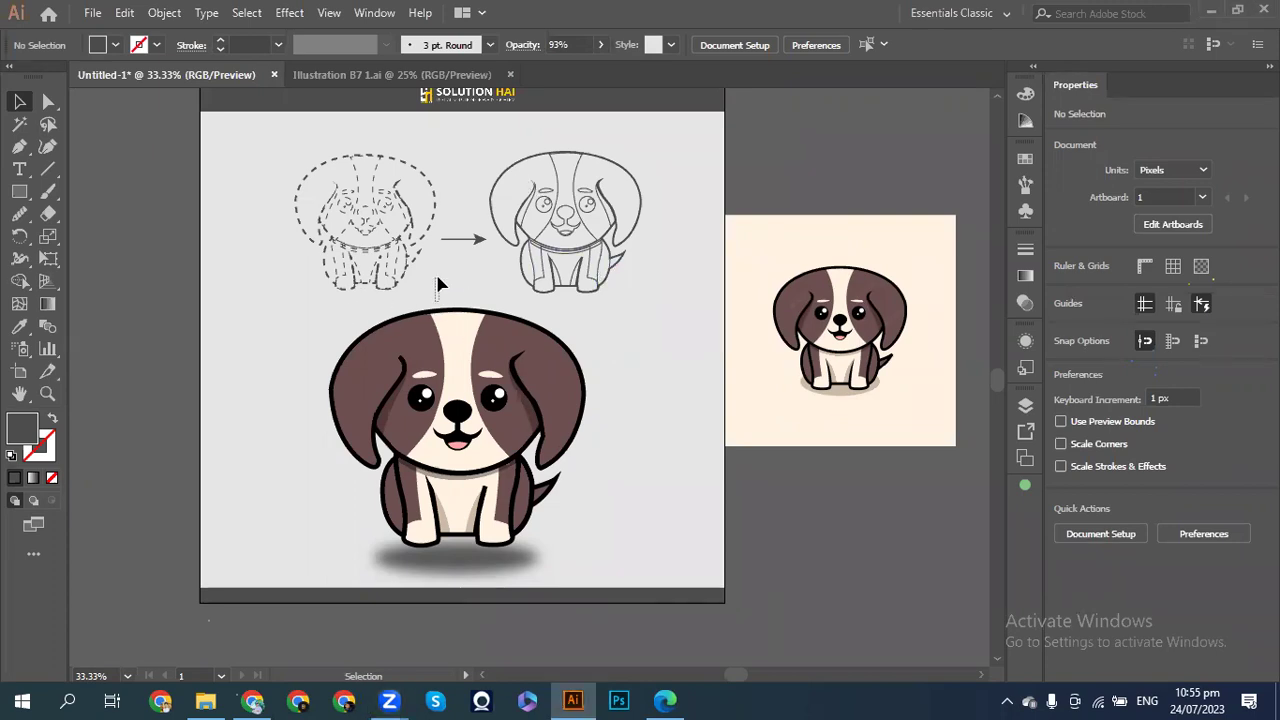
left_click_drag(459, 135, 687, 311)
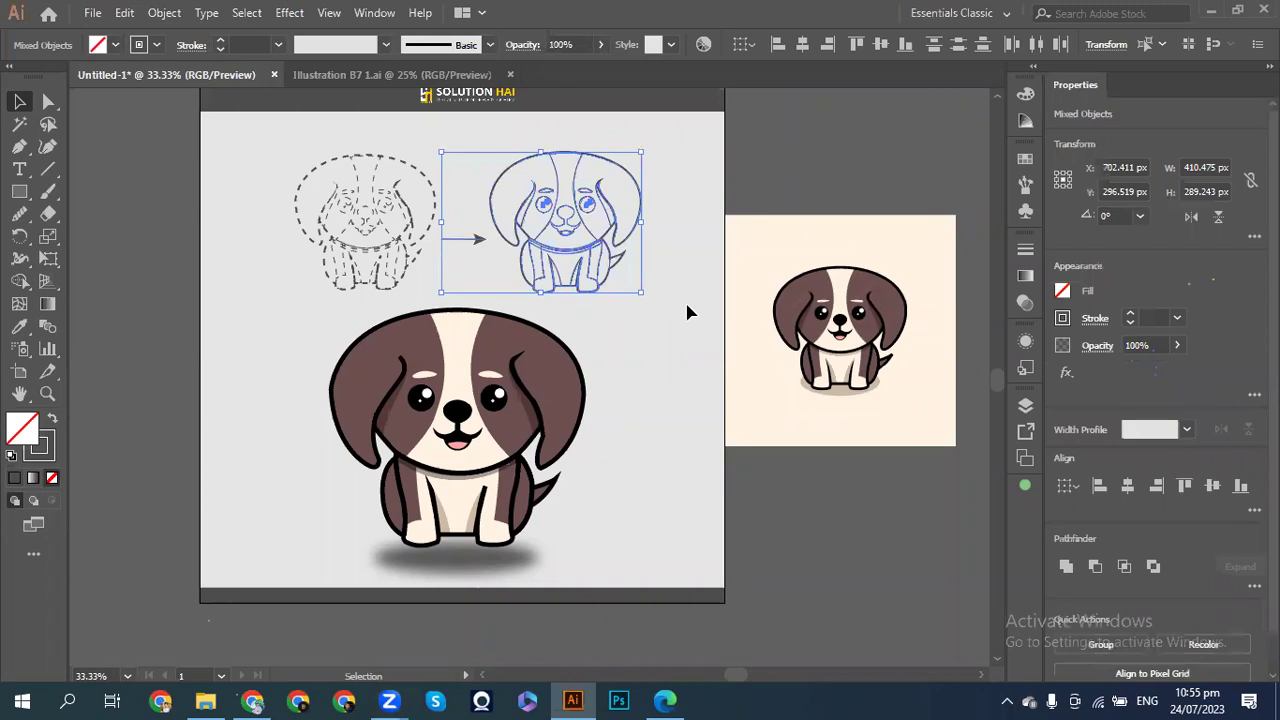
left_click(680, 326)
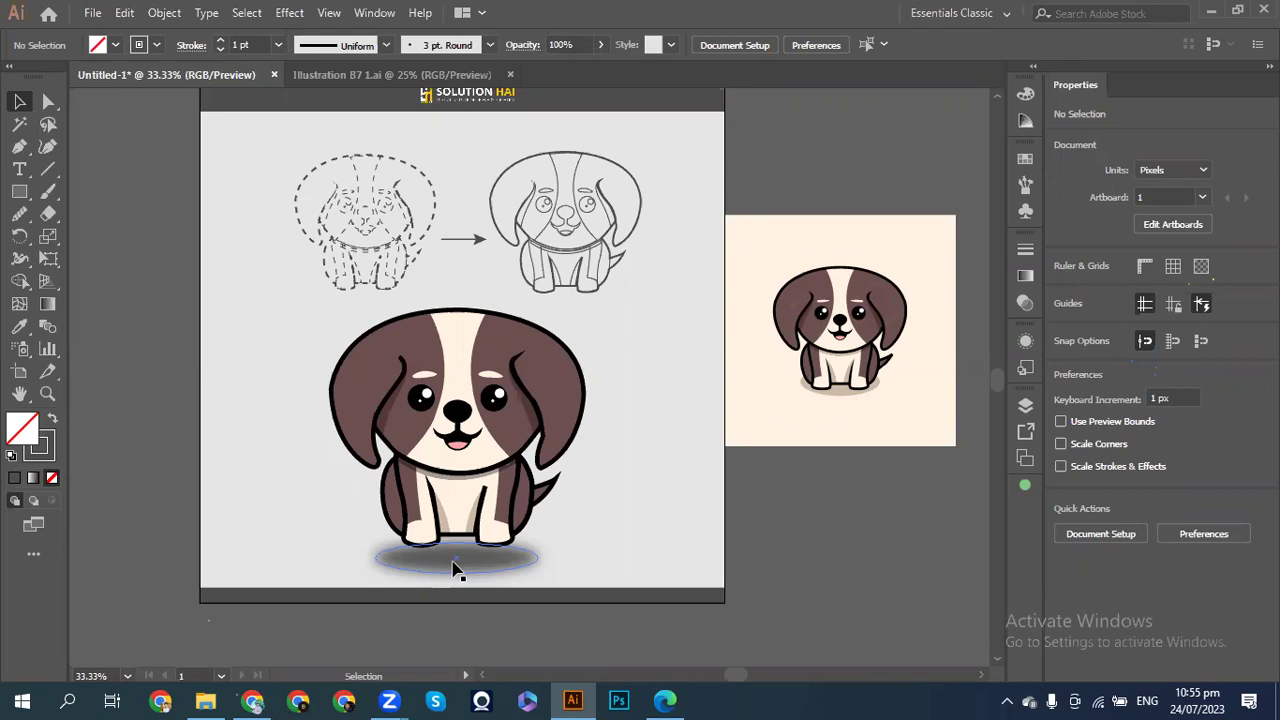
- Switch to WhatsApp Web in Chrome and look through the recent messages in the 07-SH- Class Group chat
left_click(252, 700)
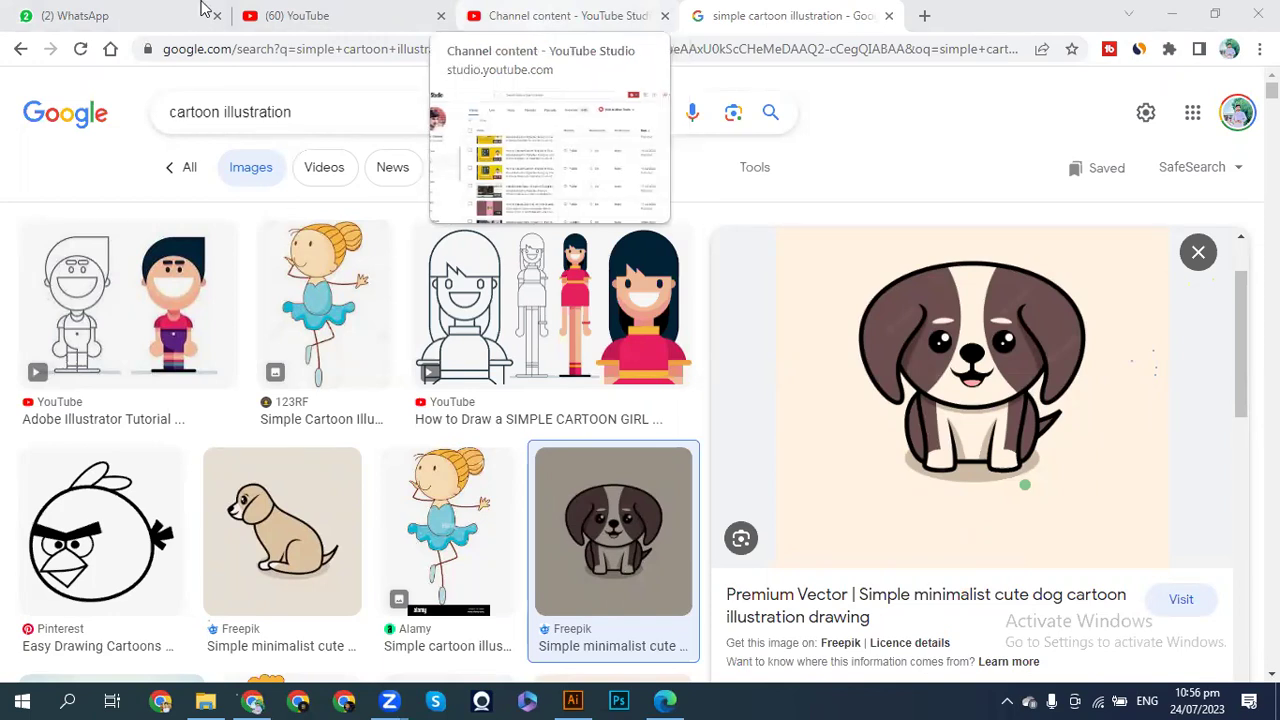
left_click(171, 15)
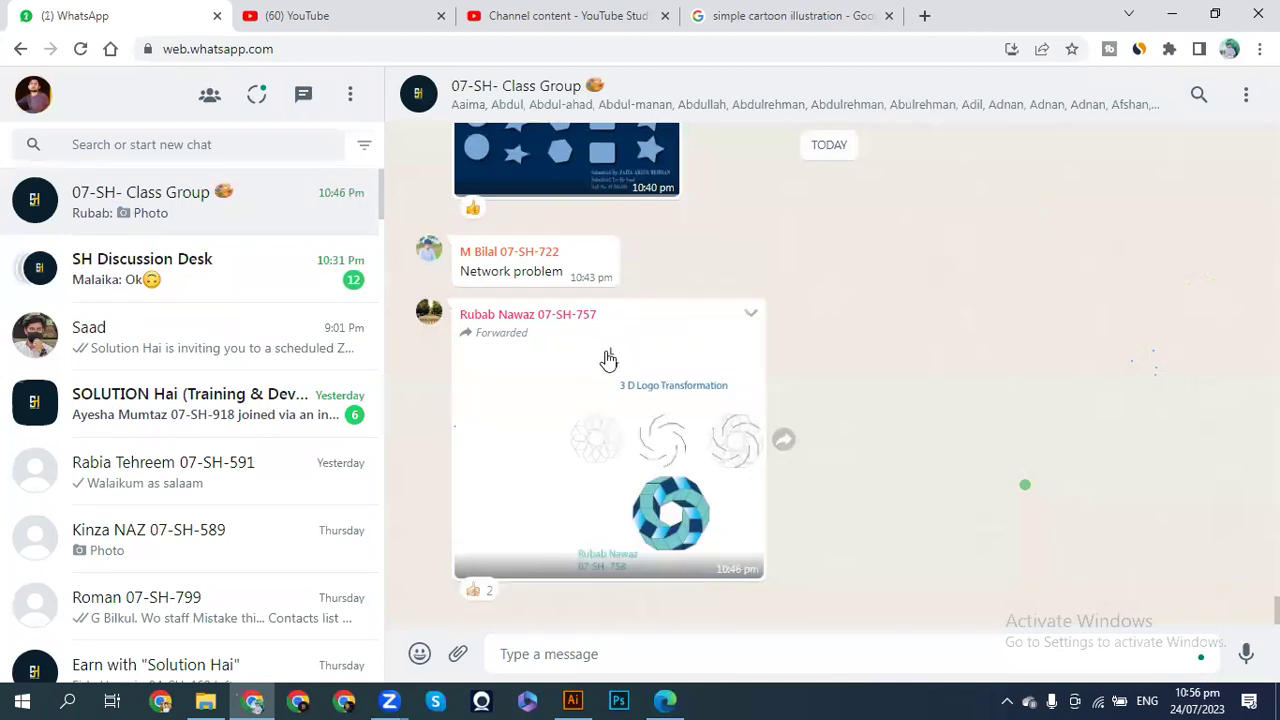
scroll(607, 360, "up", 1)
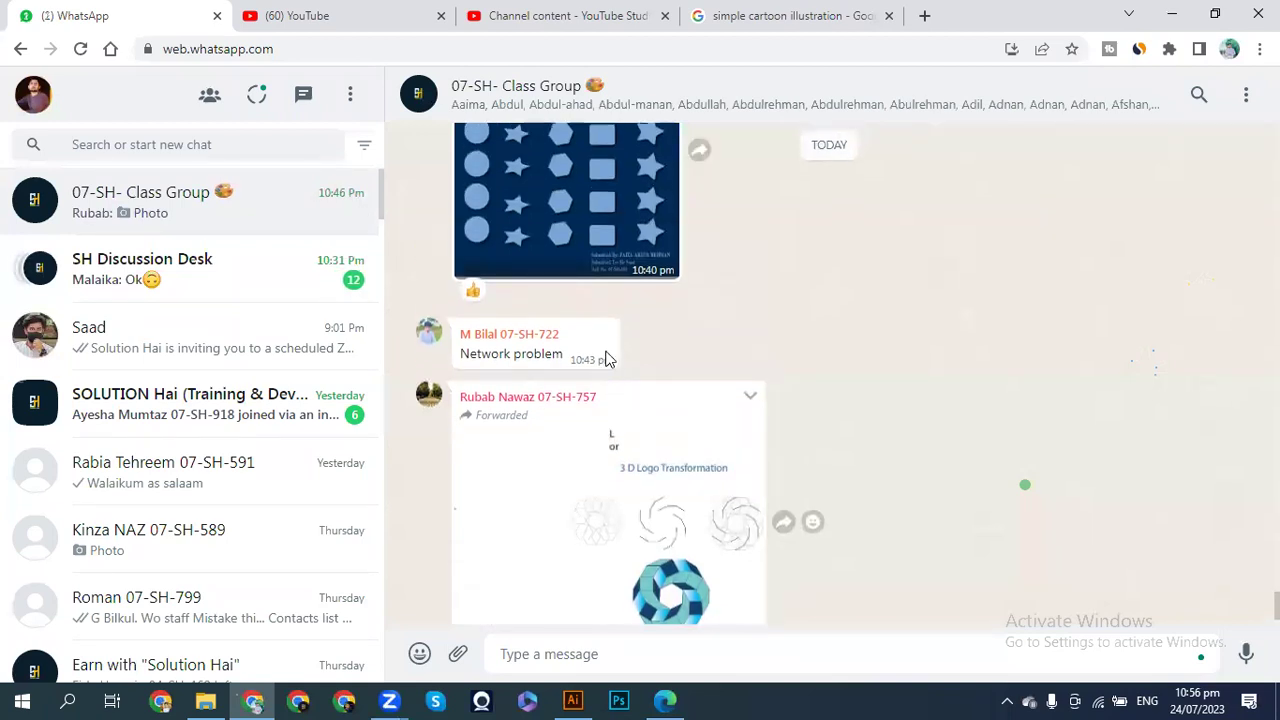
scroll(626, 455, "down", 1)
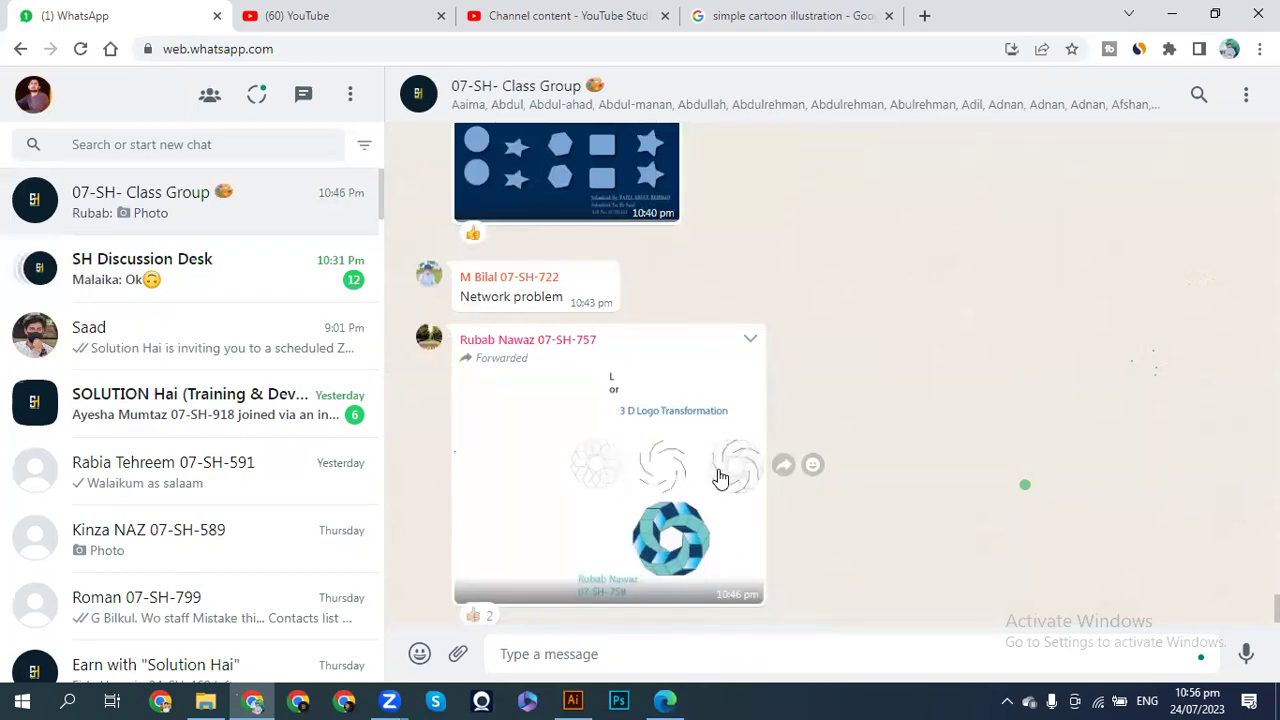
scroll(720, 478, "up", 1)
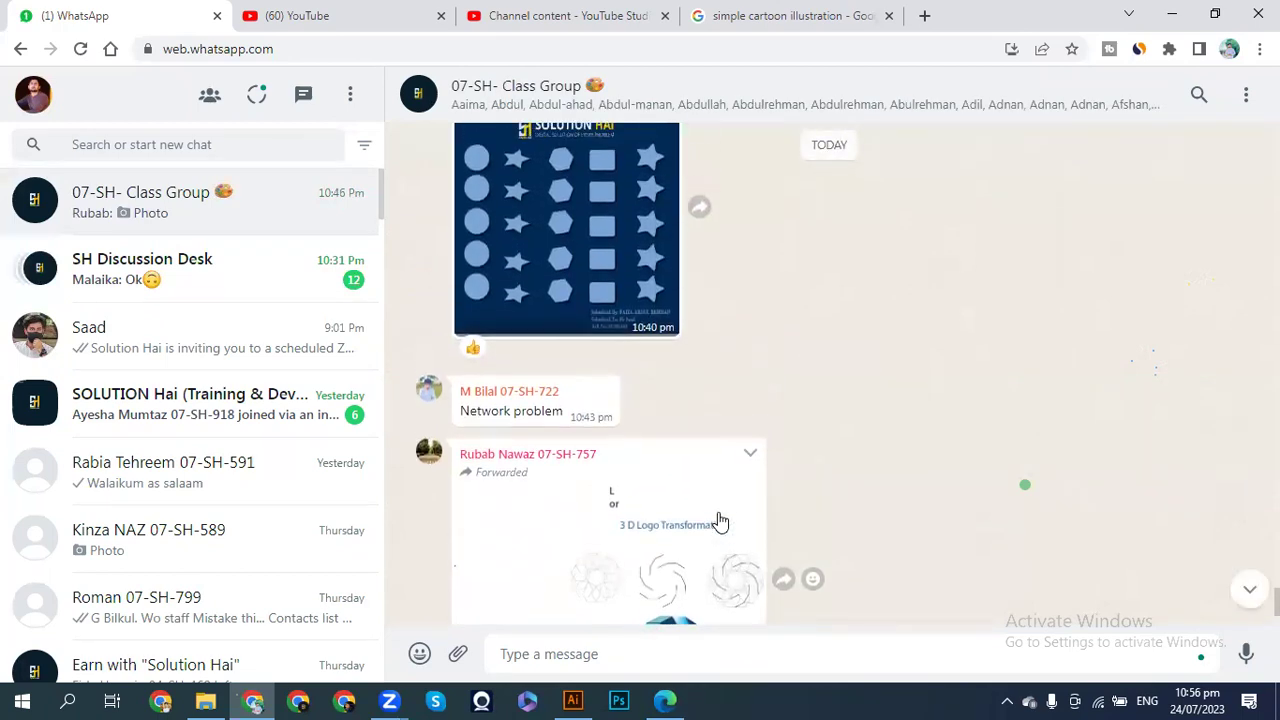
scroll(720, 480, "up", 2)
scroll(720, 521, "up", 2)
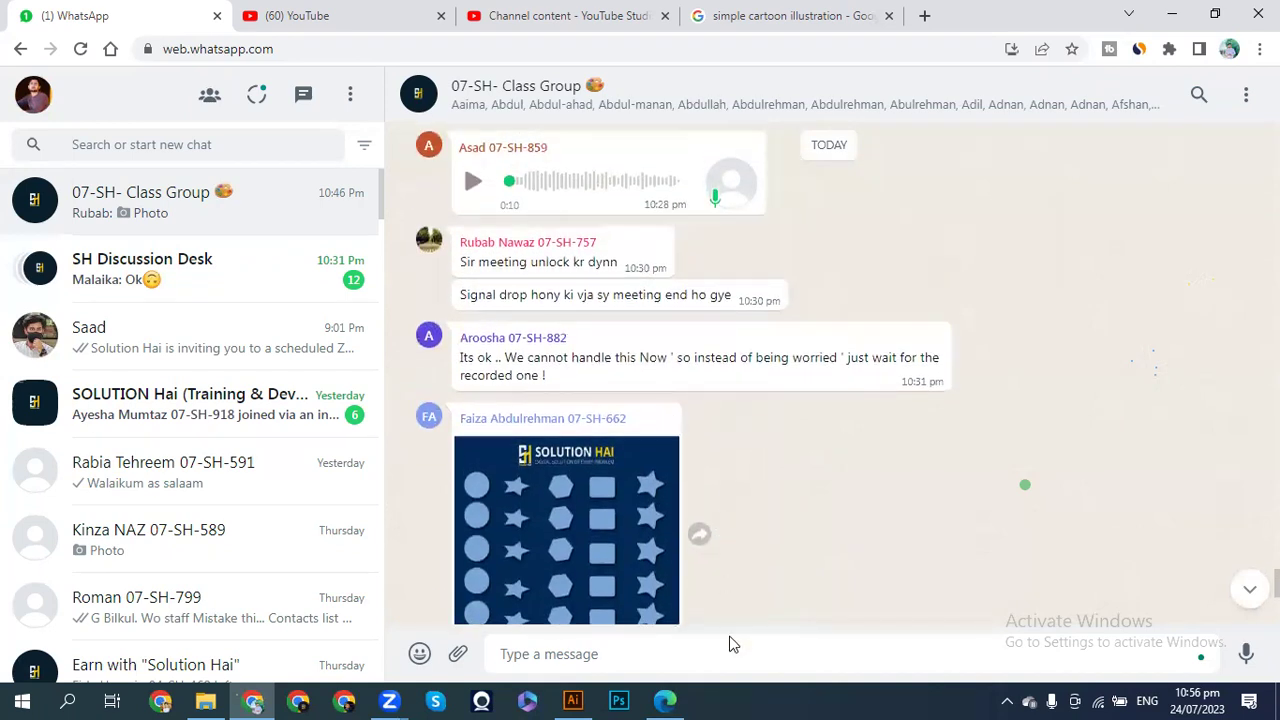
scroll(632, 424, "up", 1)
scroll(632, 421, "up", 1)
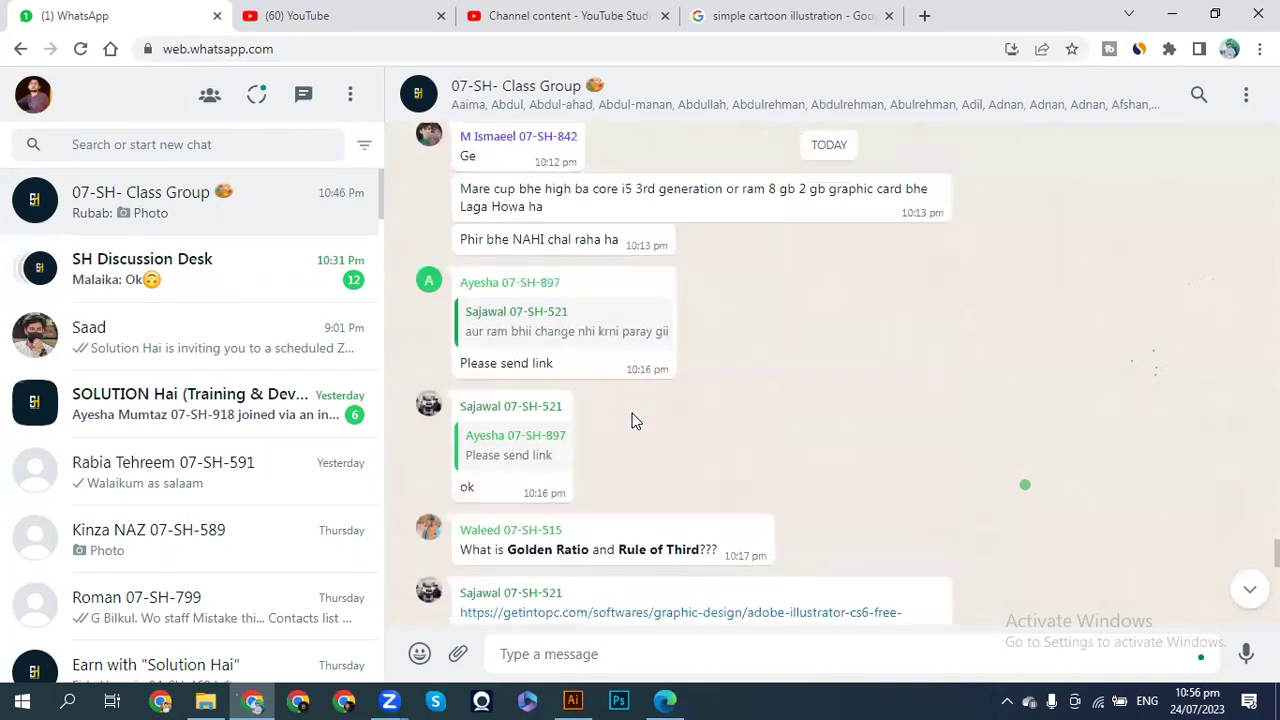
scroll(632, 421, "down", 1)
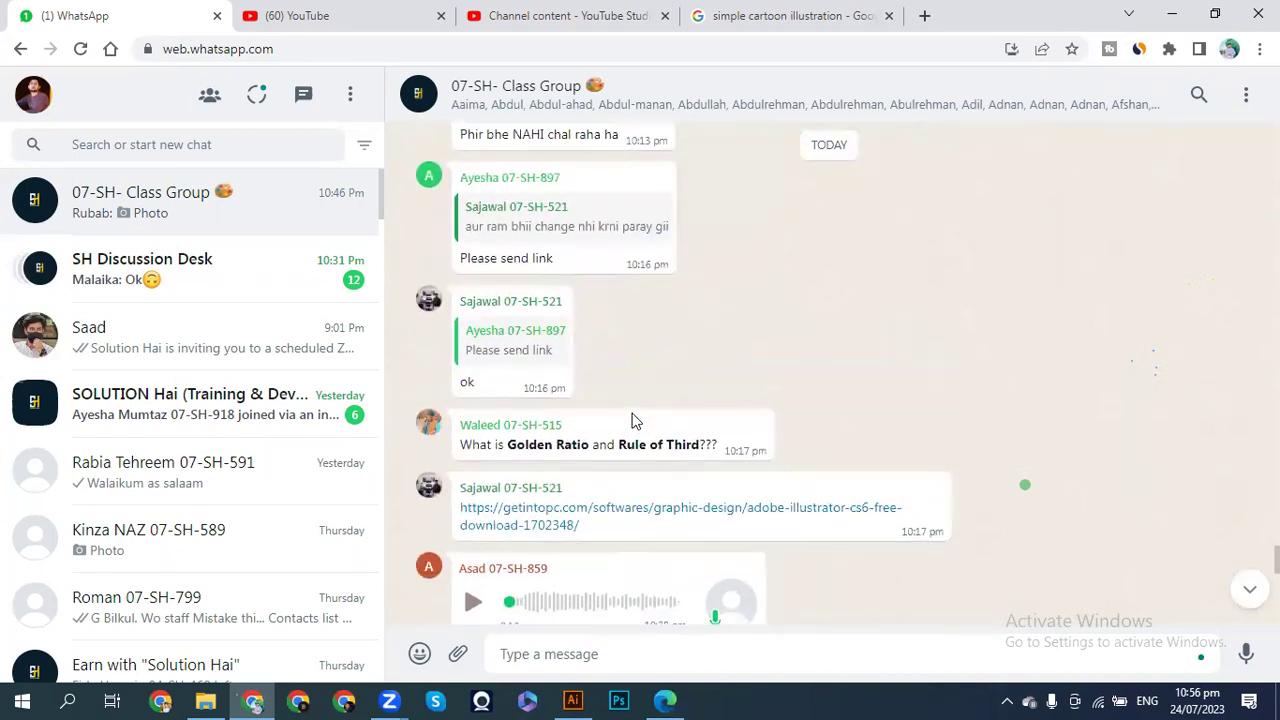
scroll(632, 421, "up", 8)
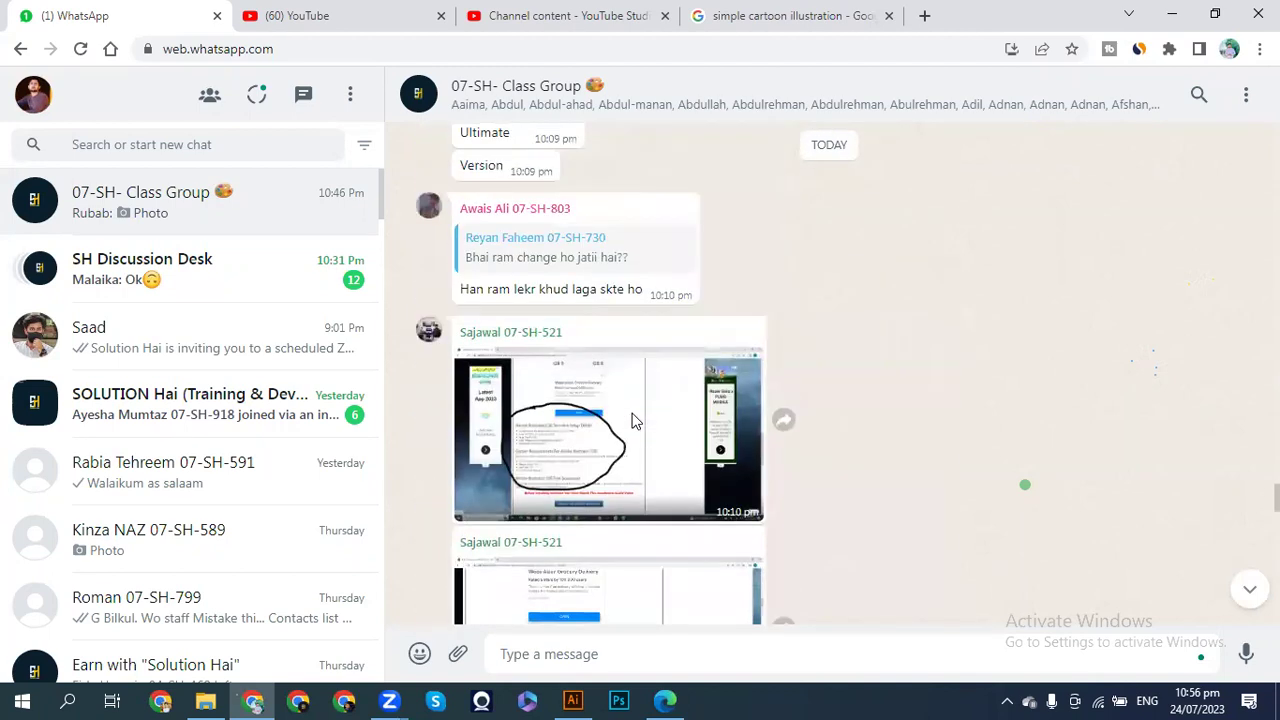
scroll(590, 297, "down", 3)
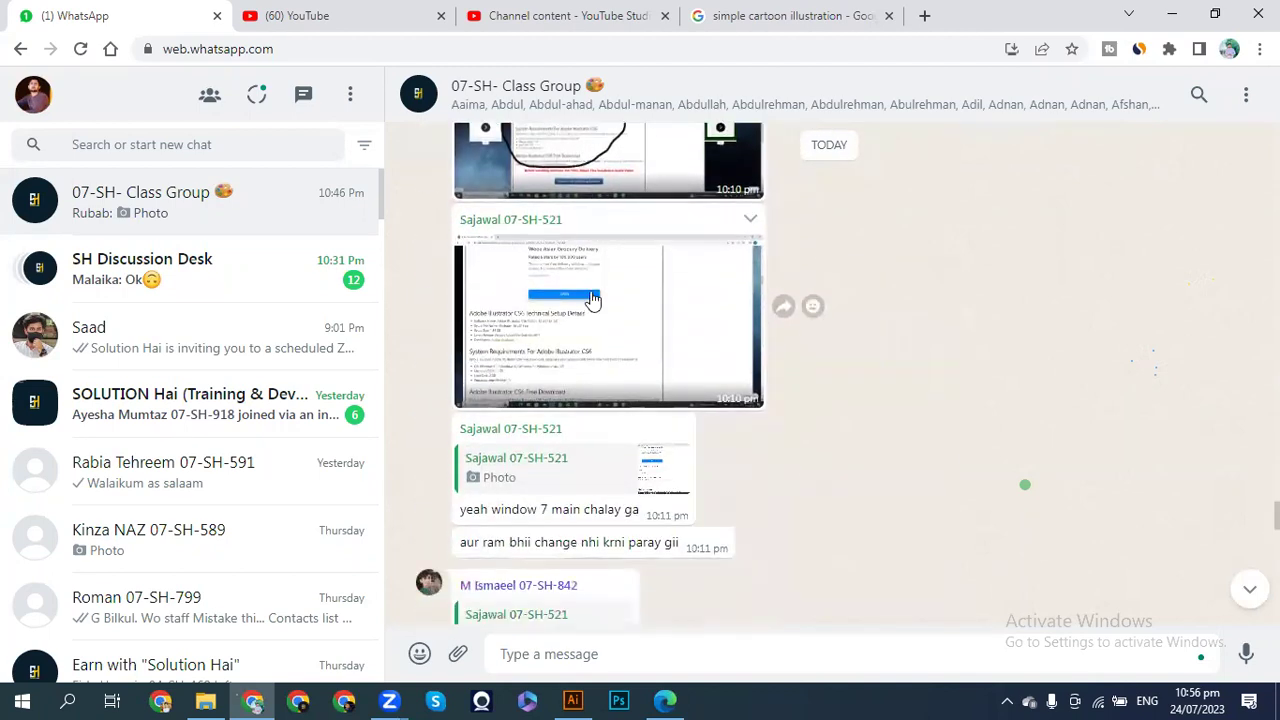
scroll(592, 300, "down", 4)
- Start attaching a document to the class group chat and browse to the Solution hai folder inside Workspace on drive E
left_click(458, 654)
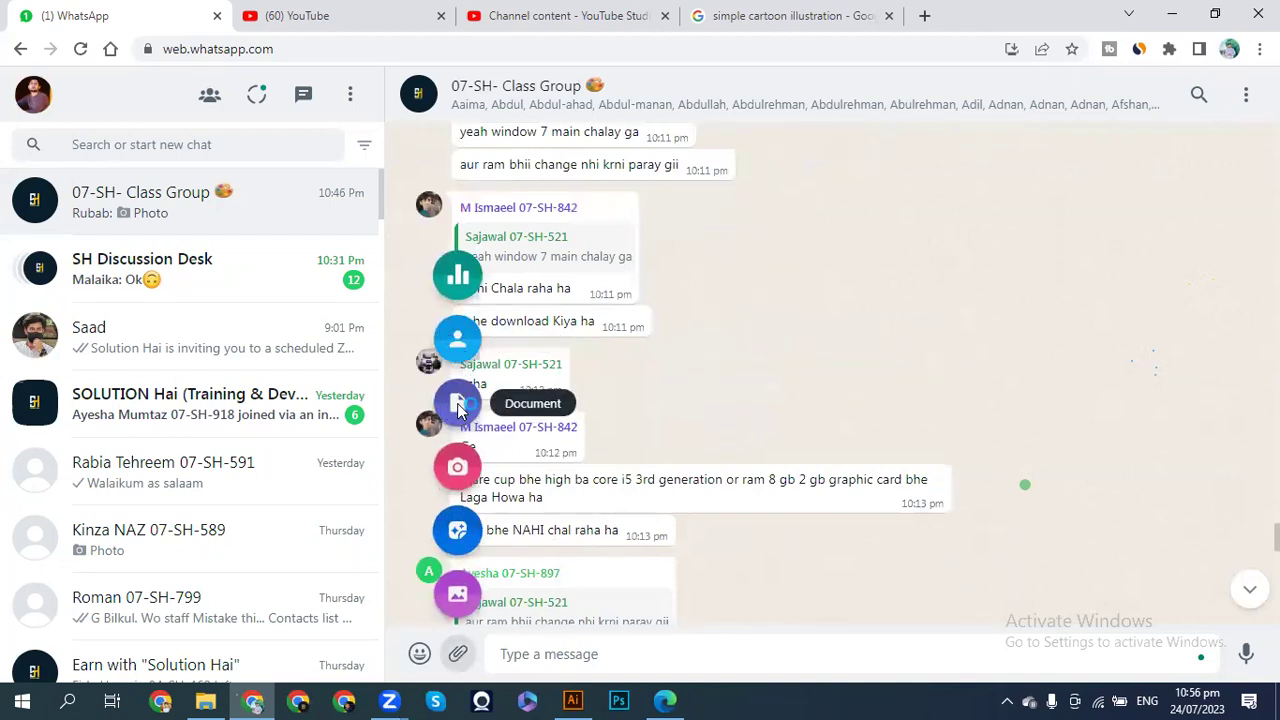
left_click(461, 410)
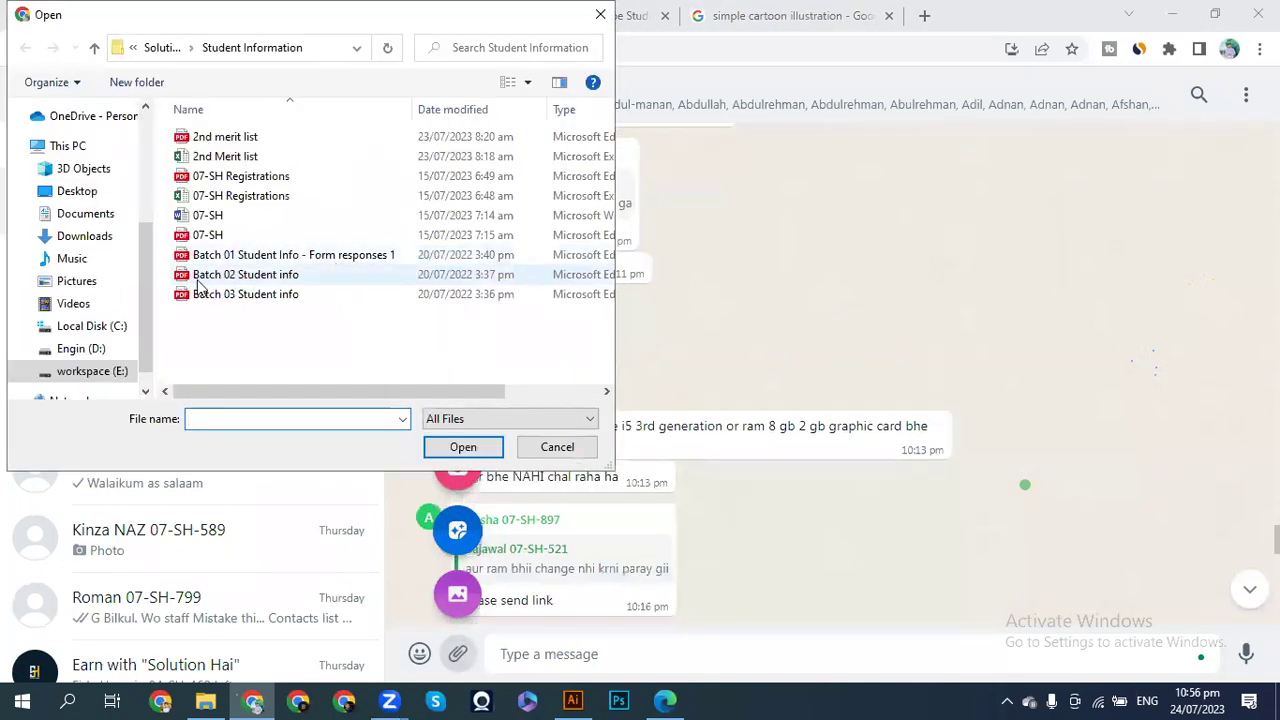
left_click(88, 370)
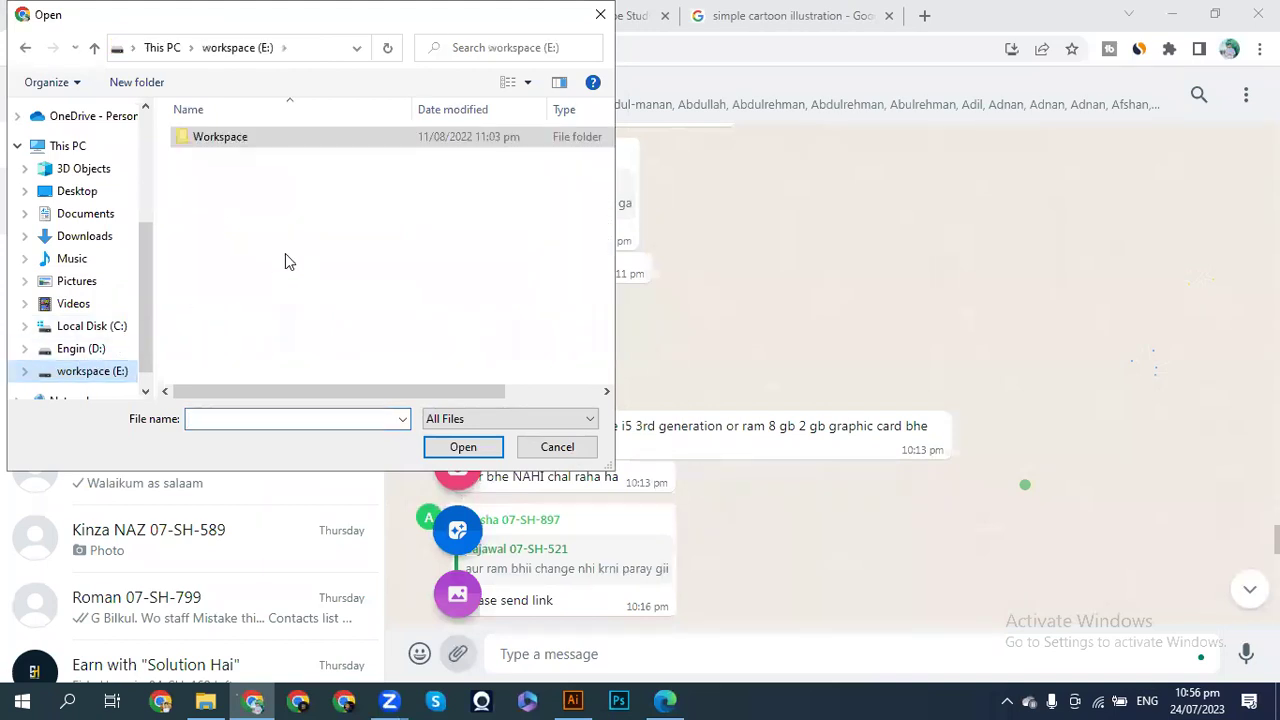
double_click(227, 134)
left_click(248, 284)
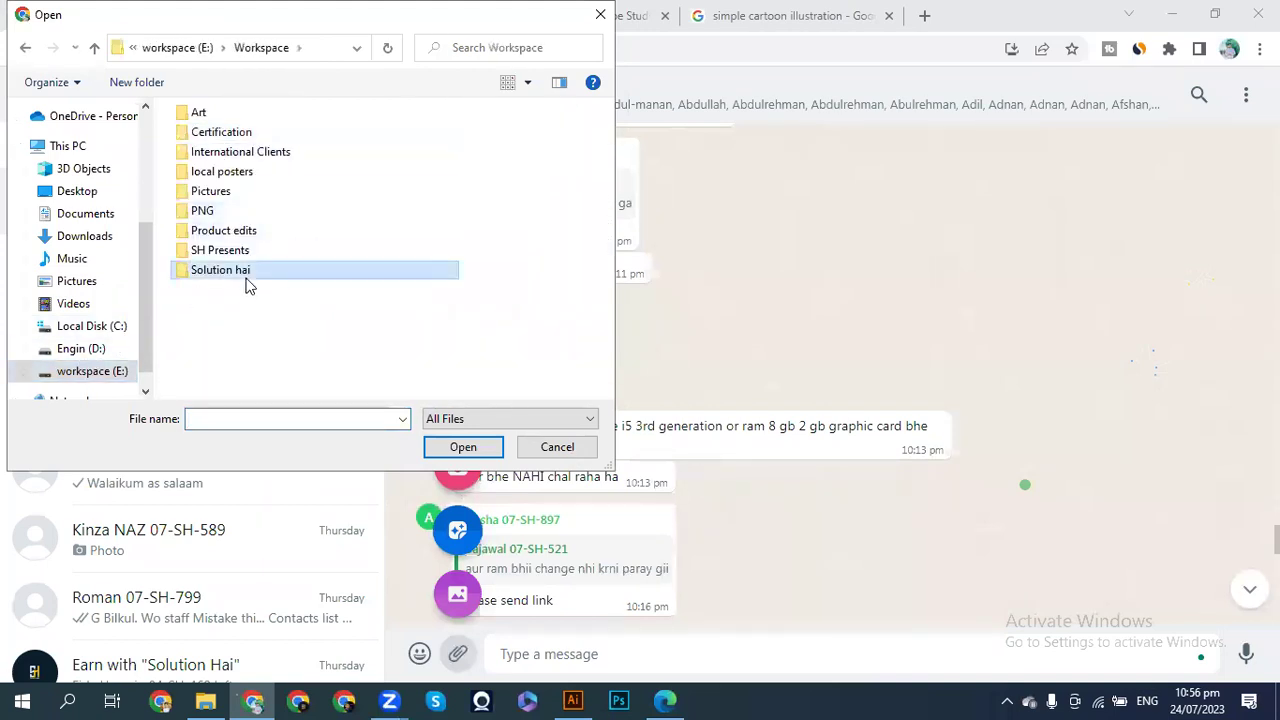
double_click(248, 284)
- Attach the SH Logo D image from the Solution hai folder and send it to the 07-SH- Class Group
scroll(429, 309, "down", 5)
scroll(429, 309, "down", 6)
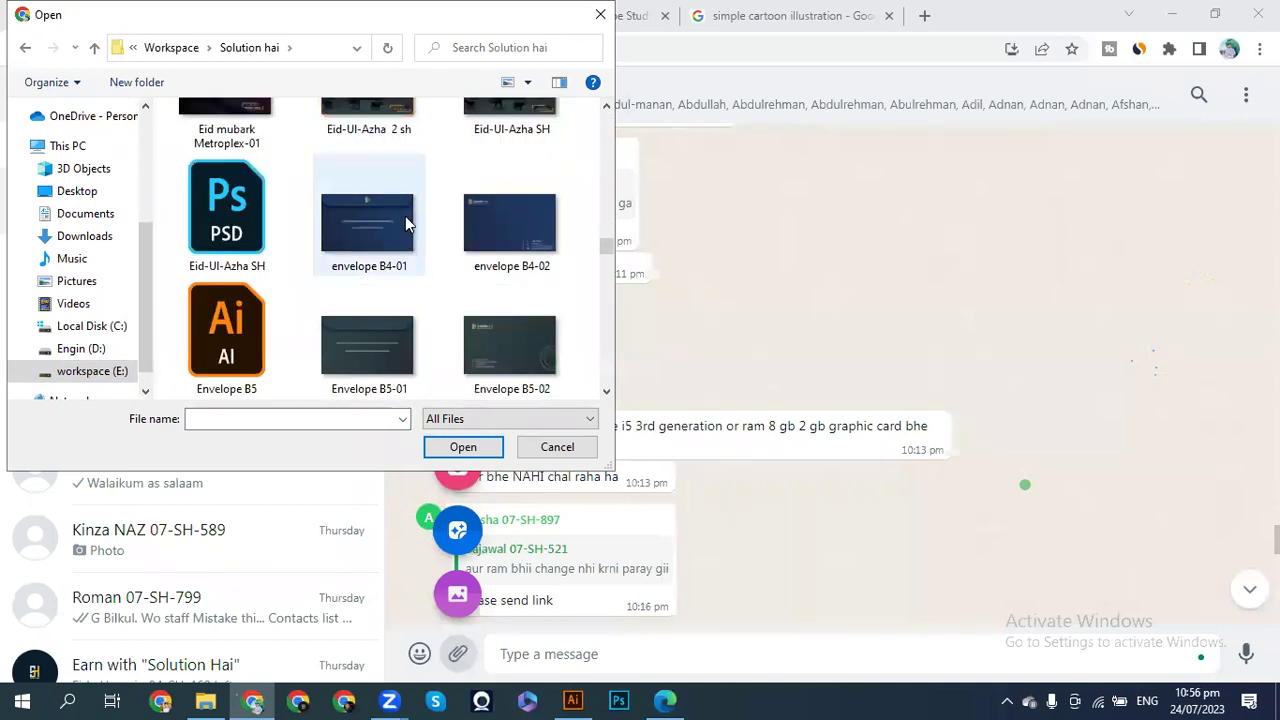
scroll(405, 216, "down", 10)
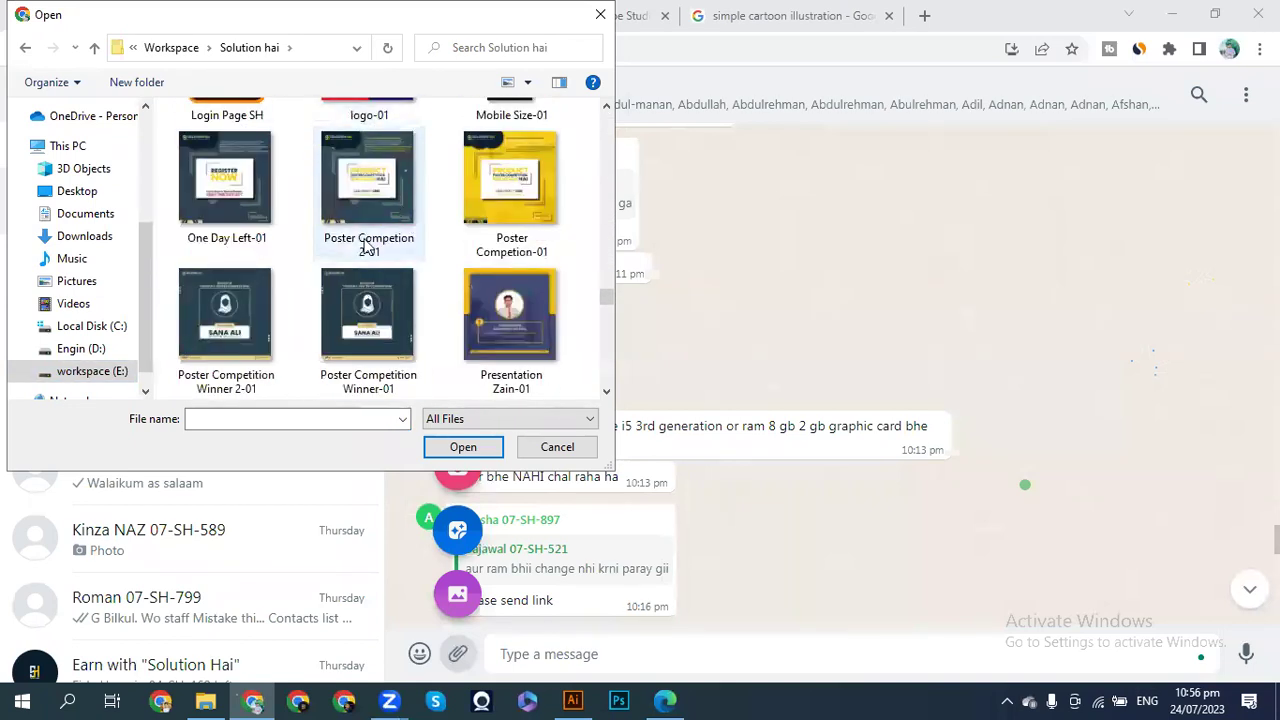
scroll(368, 285, "down", 8)
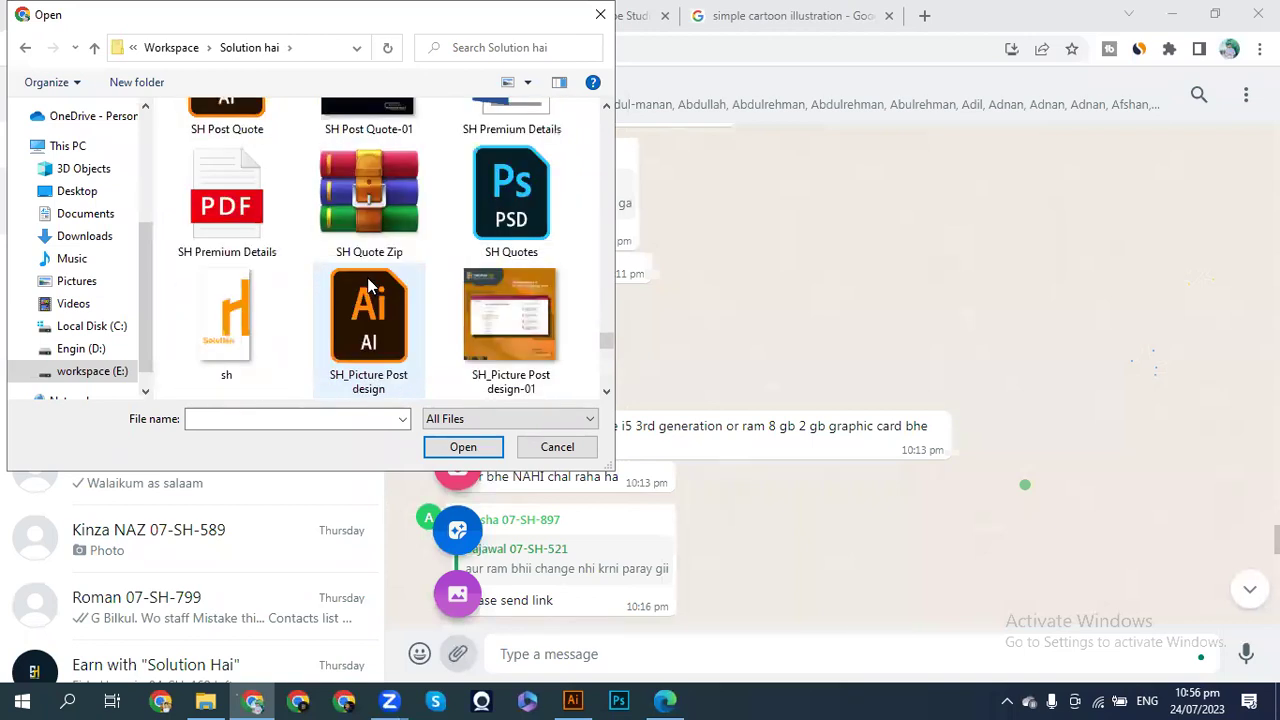
scroll(369, 286, "up", 4)
left_click(369, 197)
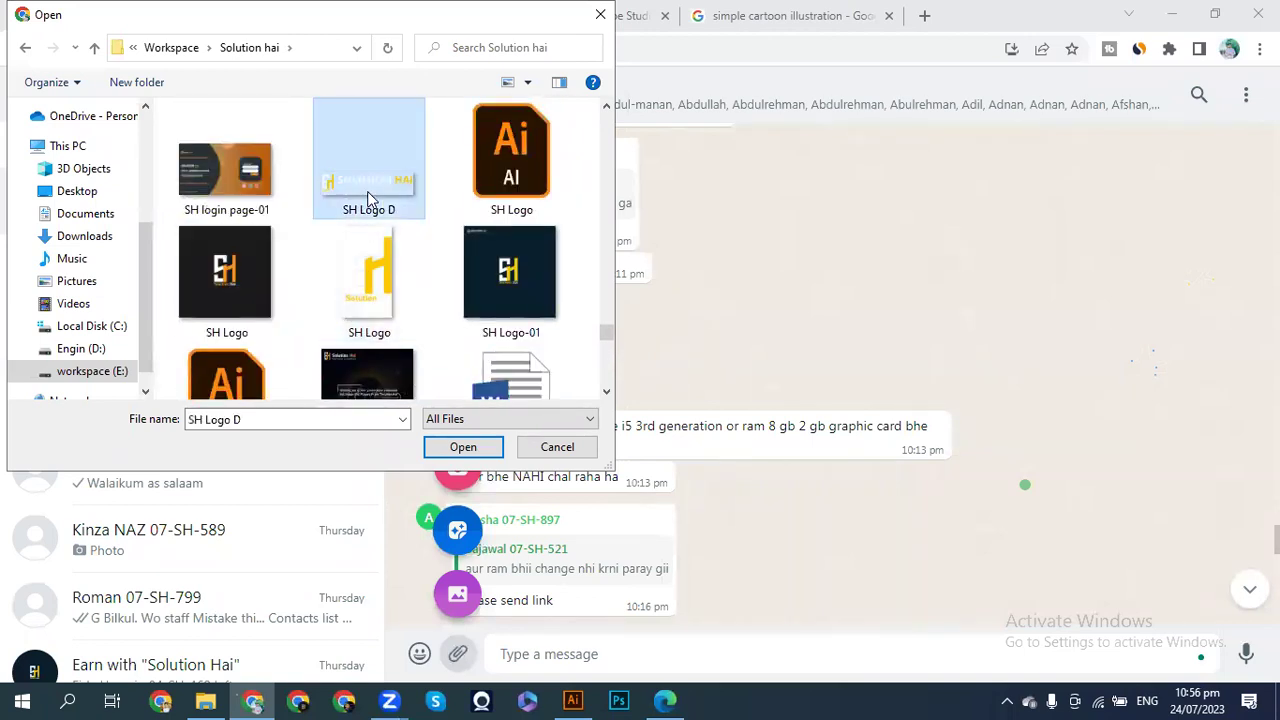
left_click(446, 447)
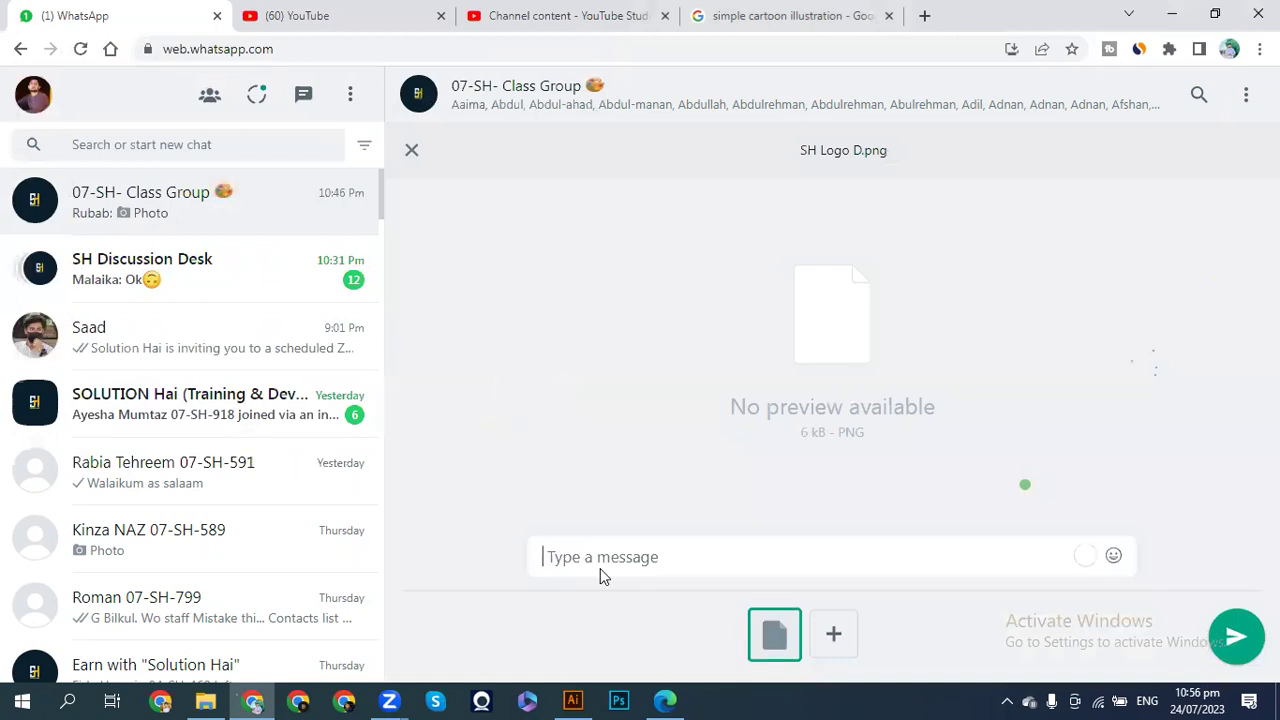
key("Return")
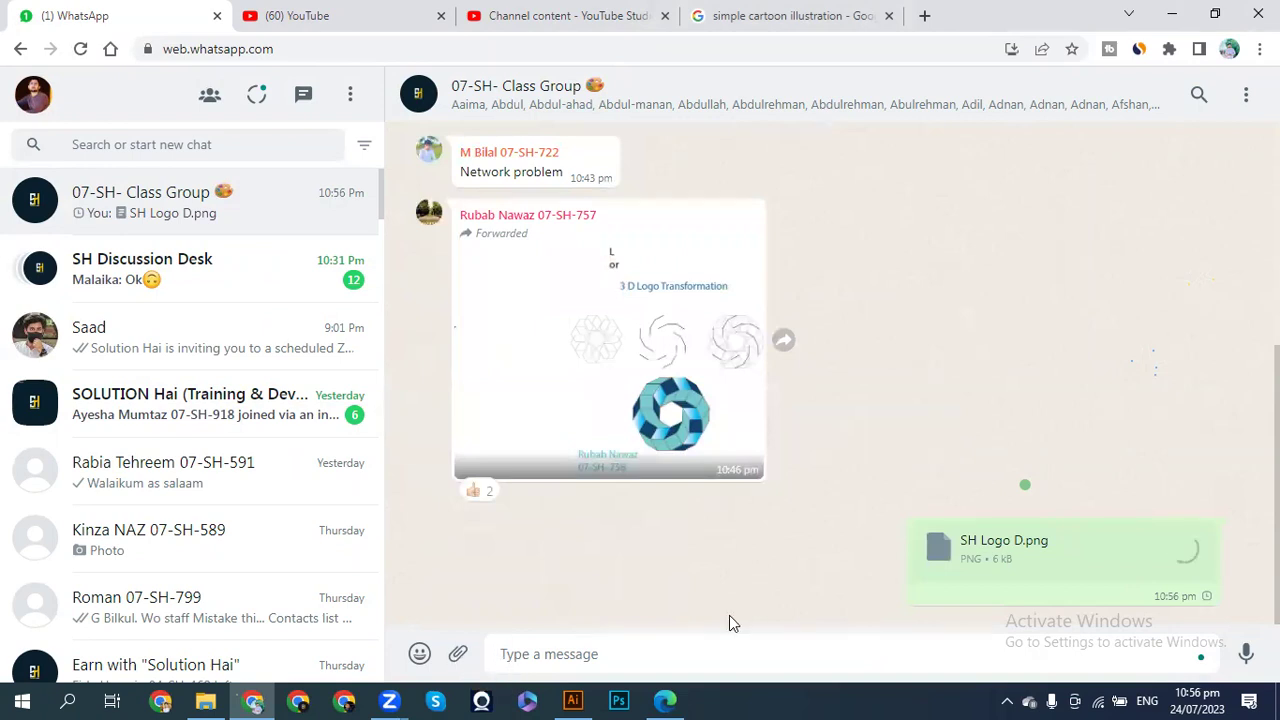
- Download SH Logo D.png from the sent chat message and view it in the image viewer, then minimise the viewer
left_click(1040, 564)
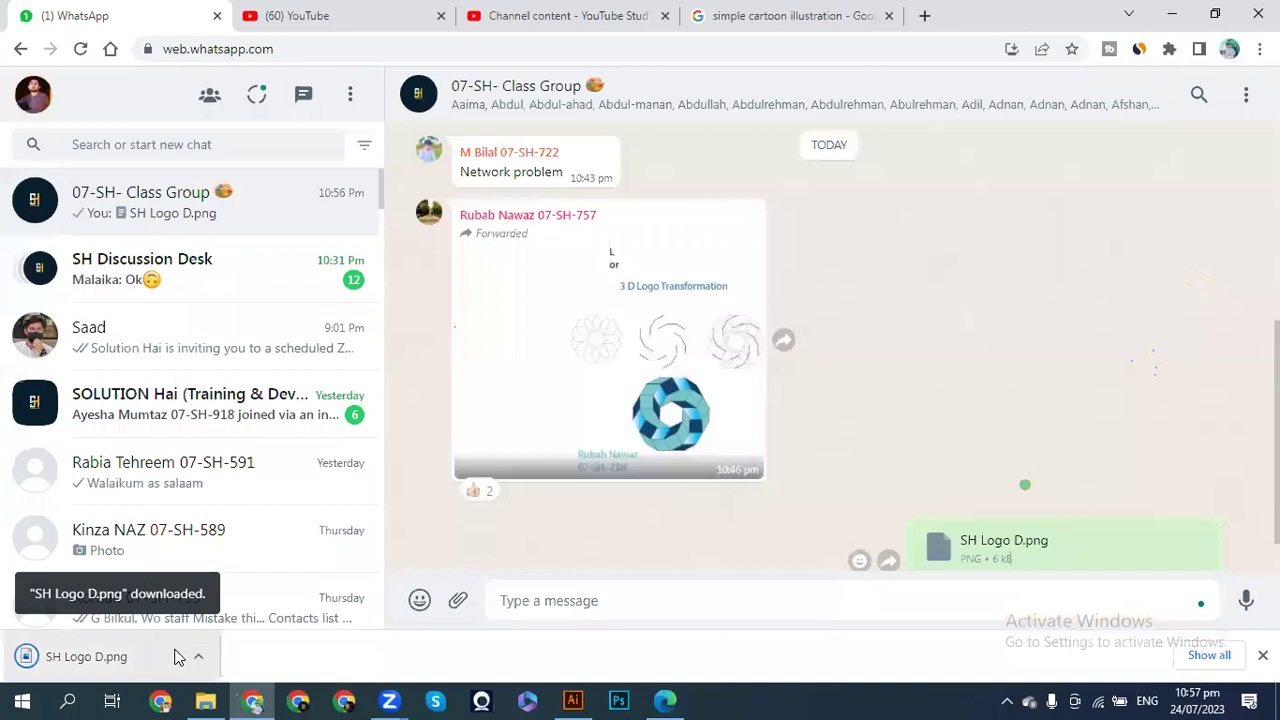
left_click(72, 660)
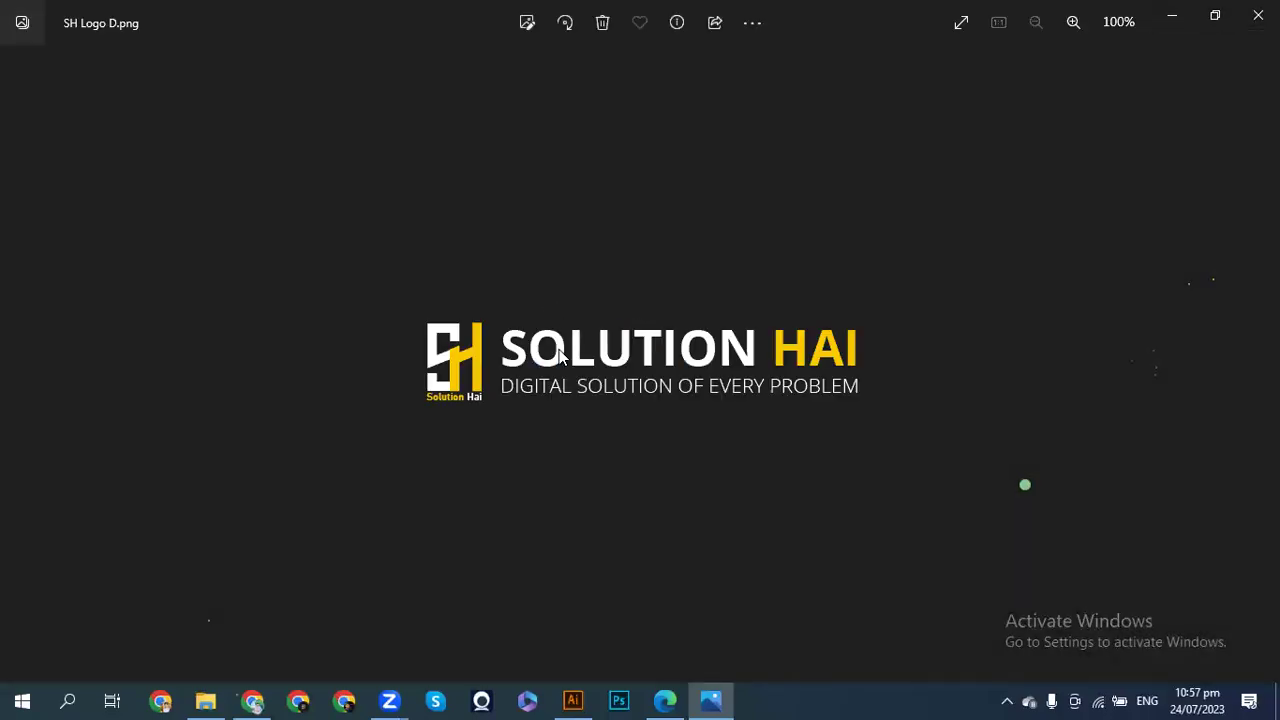
left_click(1172, 12)
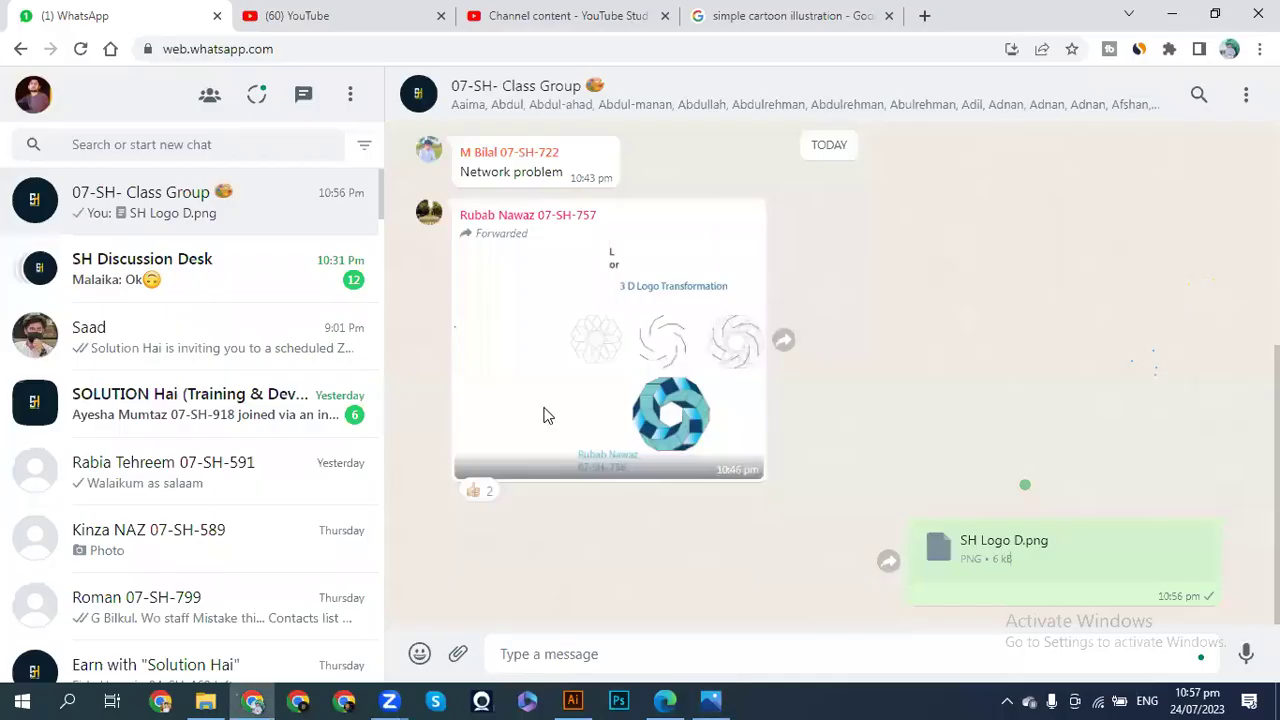
- Check the downloaded SH Logo D file in File Explorer's Downloads folder and view the logo again in the image viewer
left_click(205, 700)
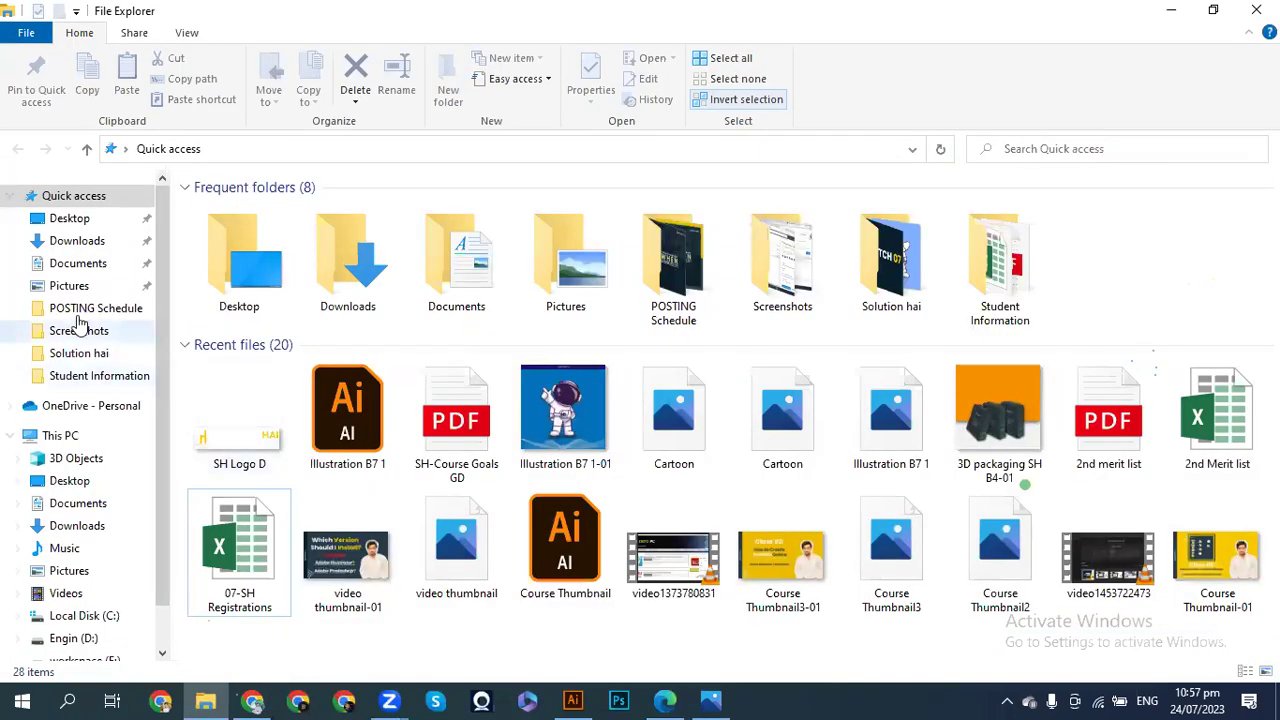
left_click(66, 241)
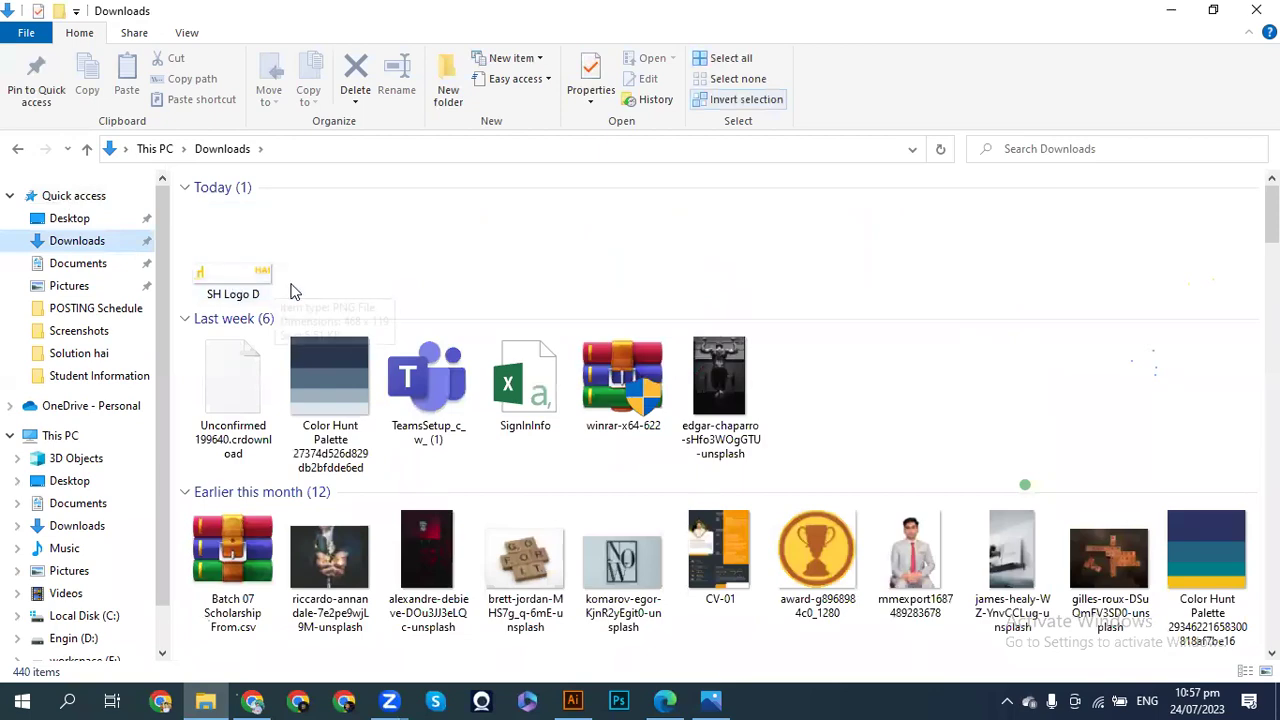
left_click(711, 701)
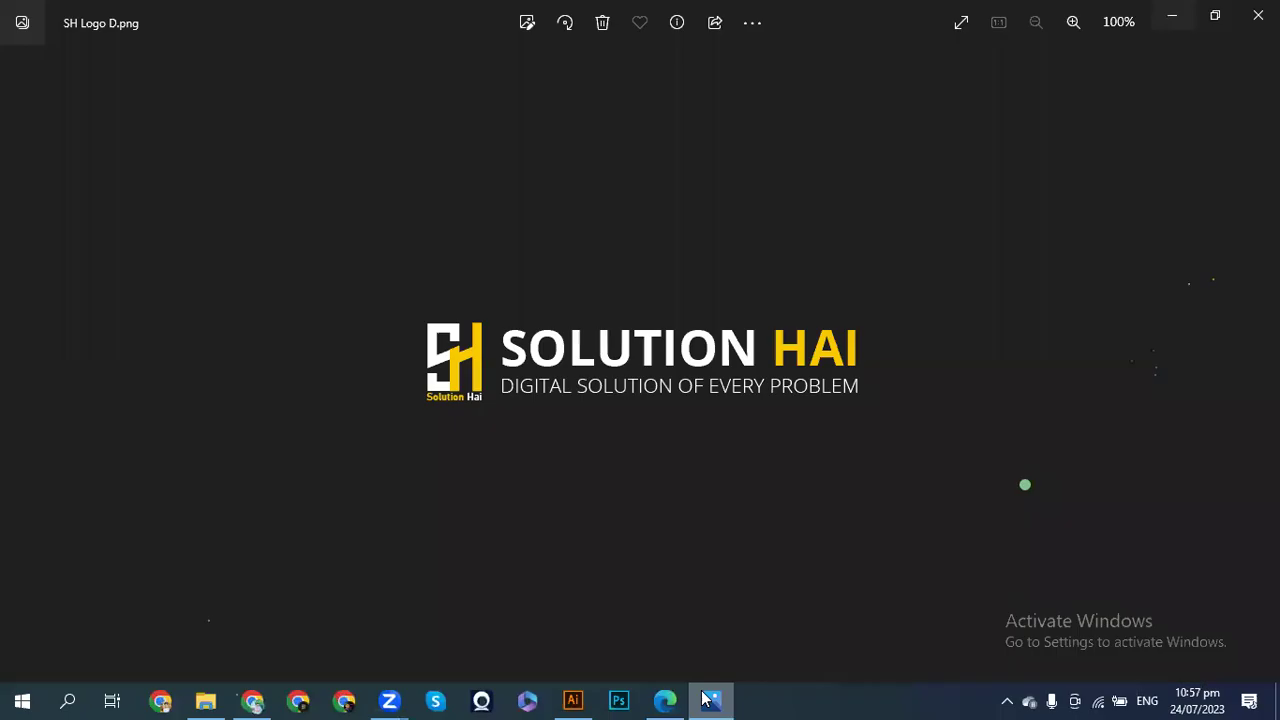
left_click(1171, 22)
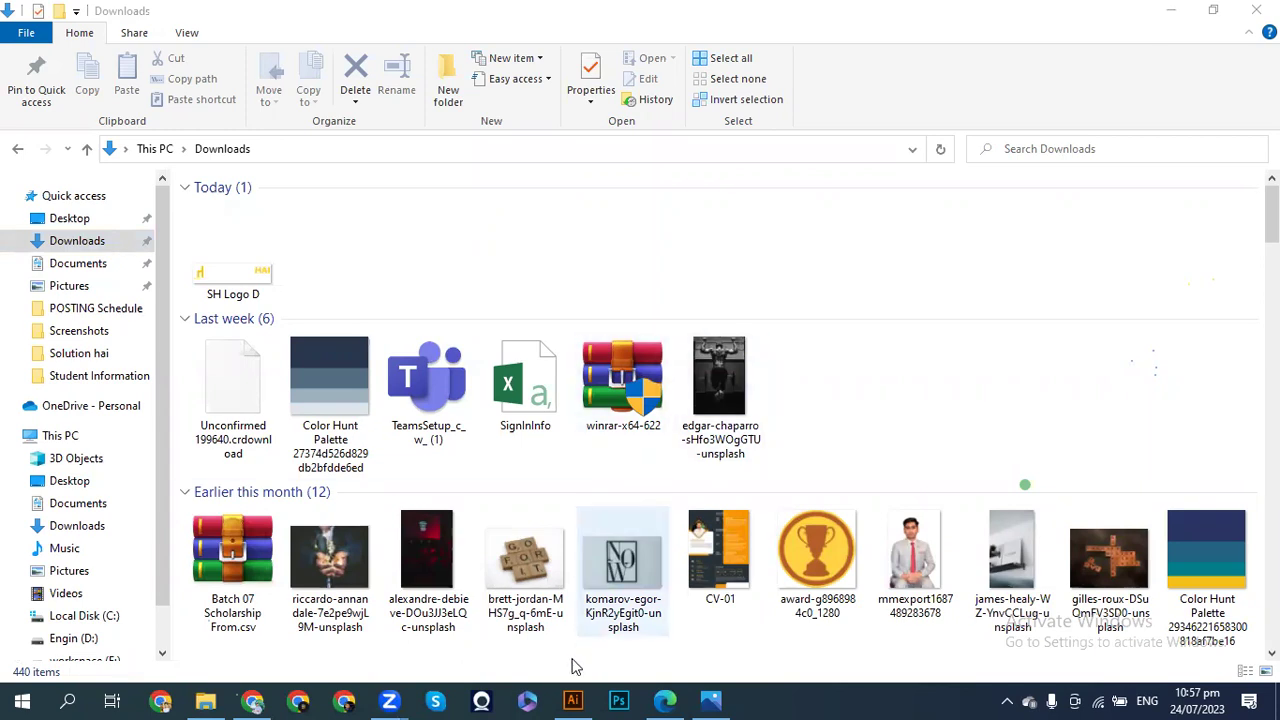
- Switch to the WhatsApp class group chat and view the attachment options, including Document, without attaching a file
left_click(573, 700)
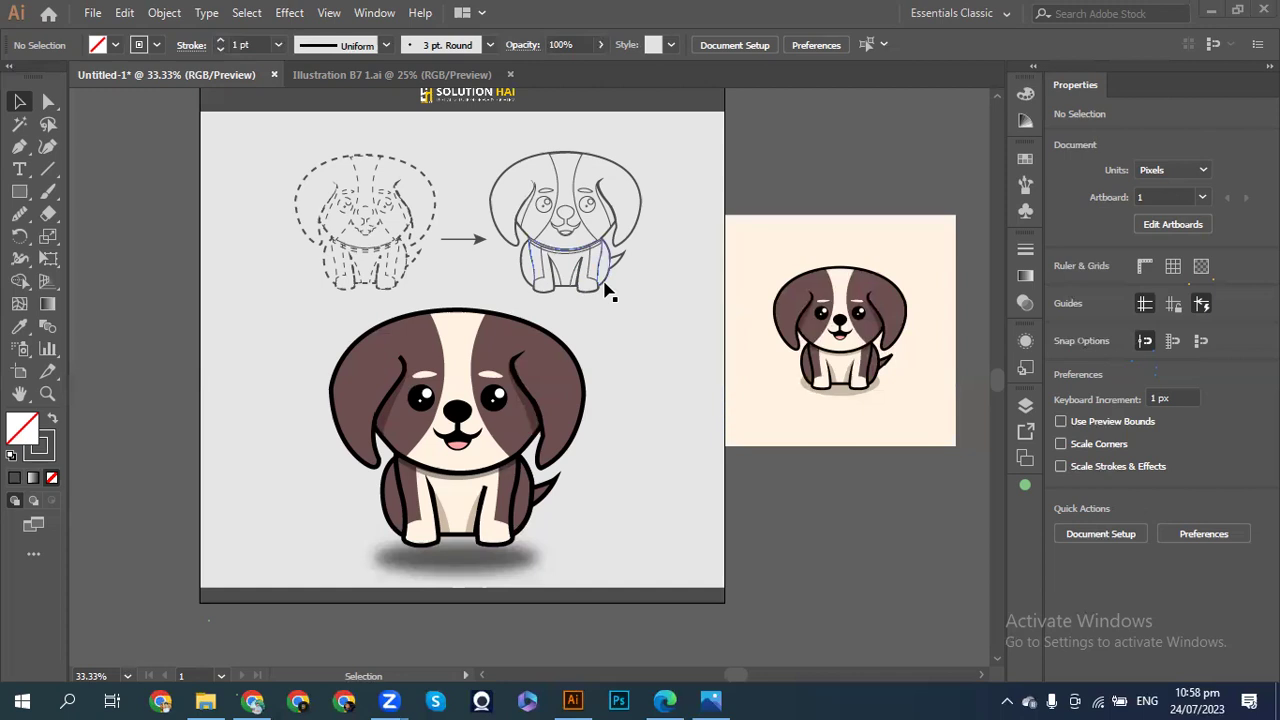
left_click(253, 700)
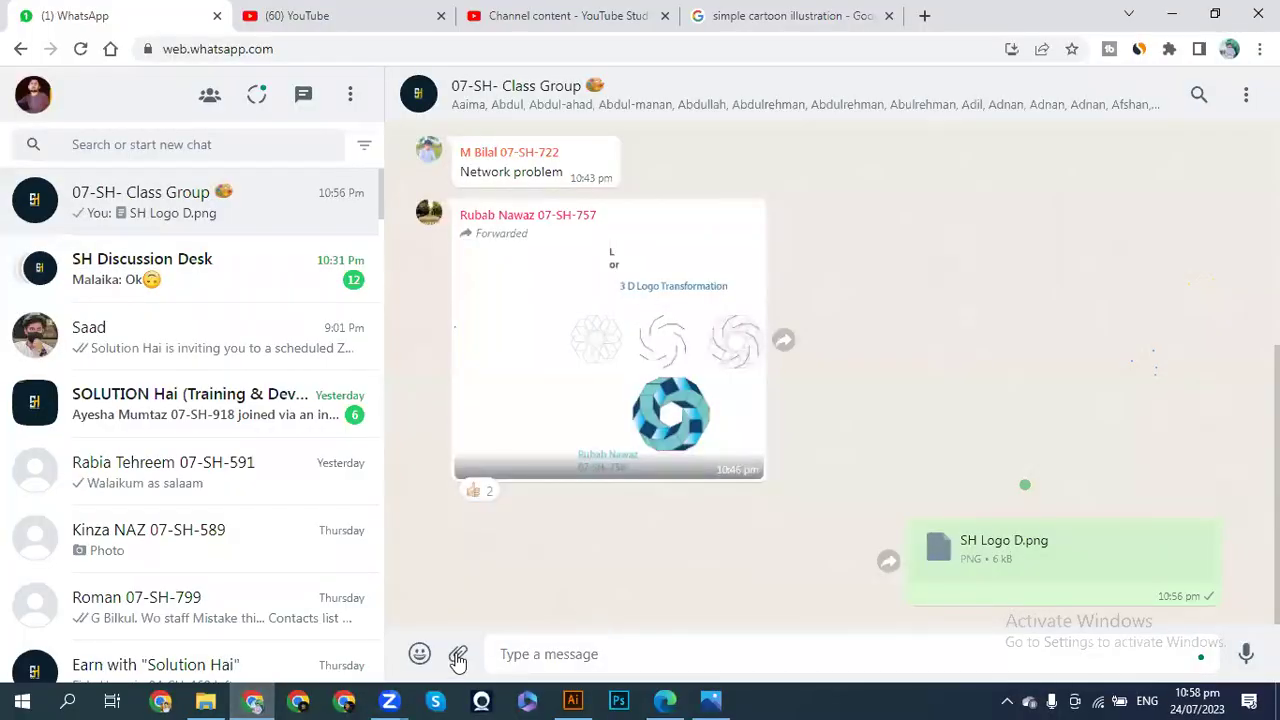
left_click(458, 658)
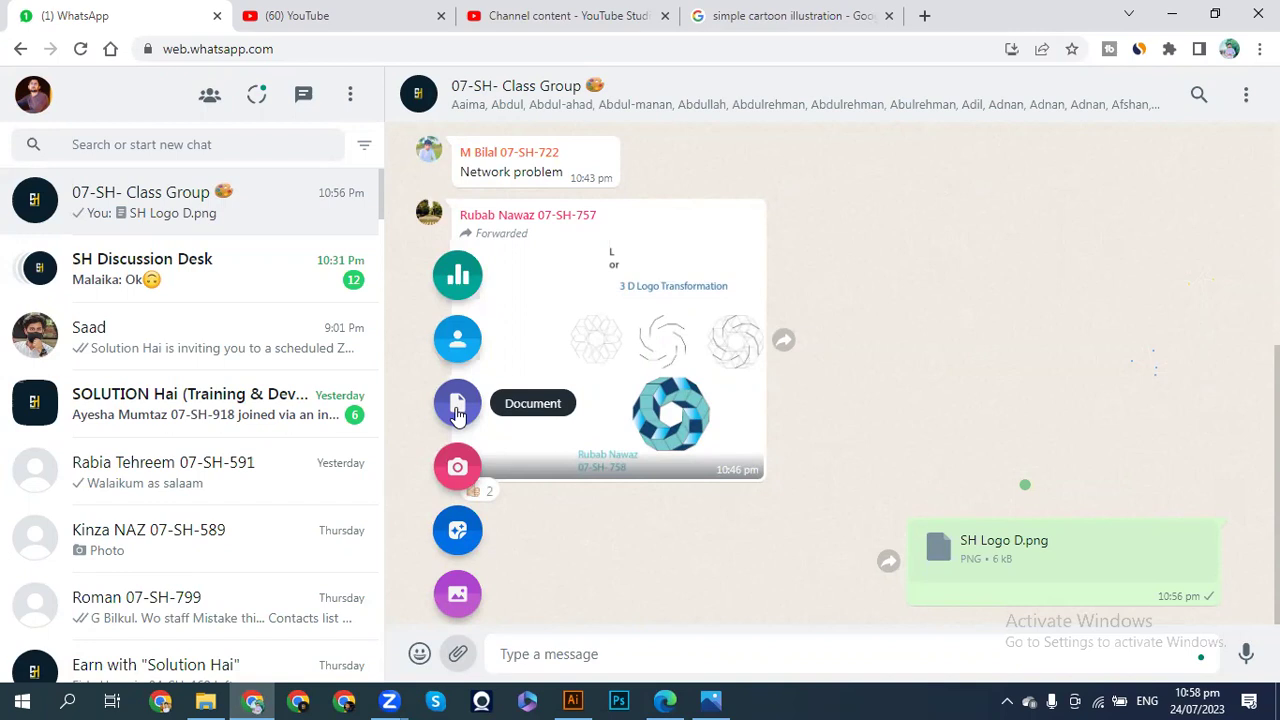
left_click(625, 559)
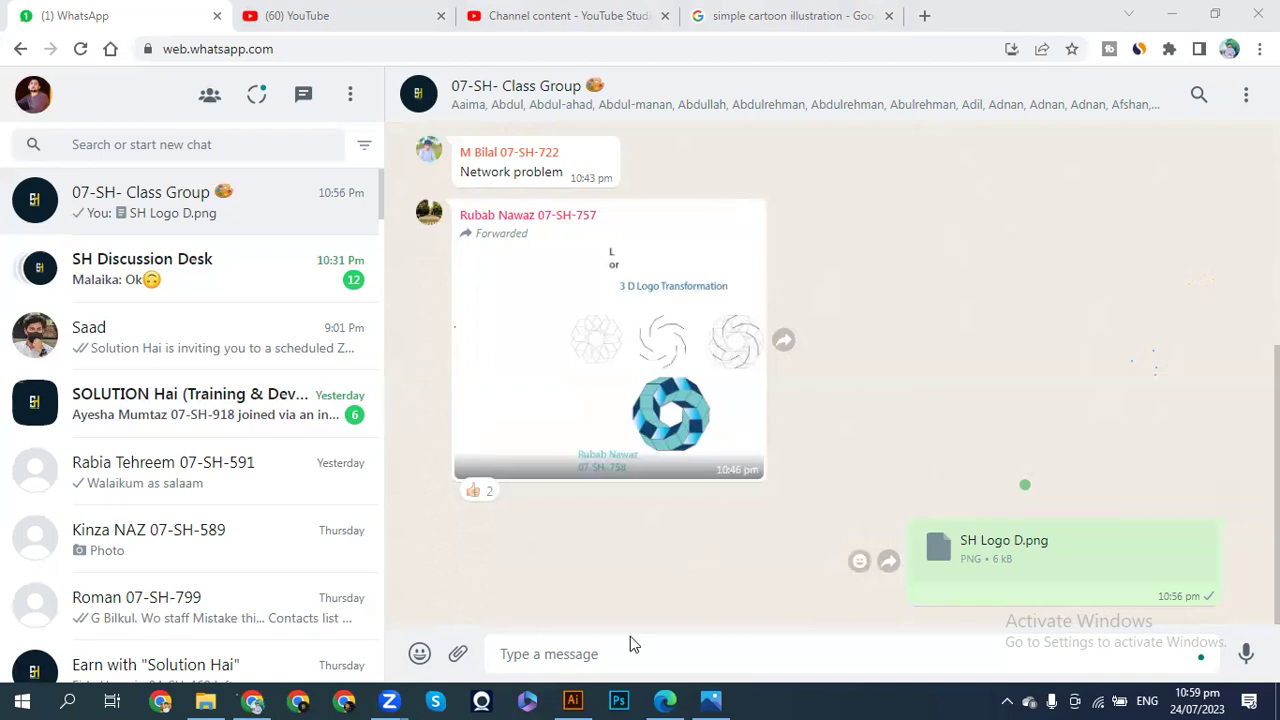
- Switch to Illustrator and review the puppy artboard with its logo header and the dashed, solid and coloured versions
left_click(572, 700)
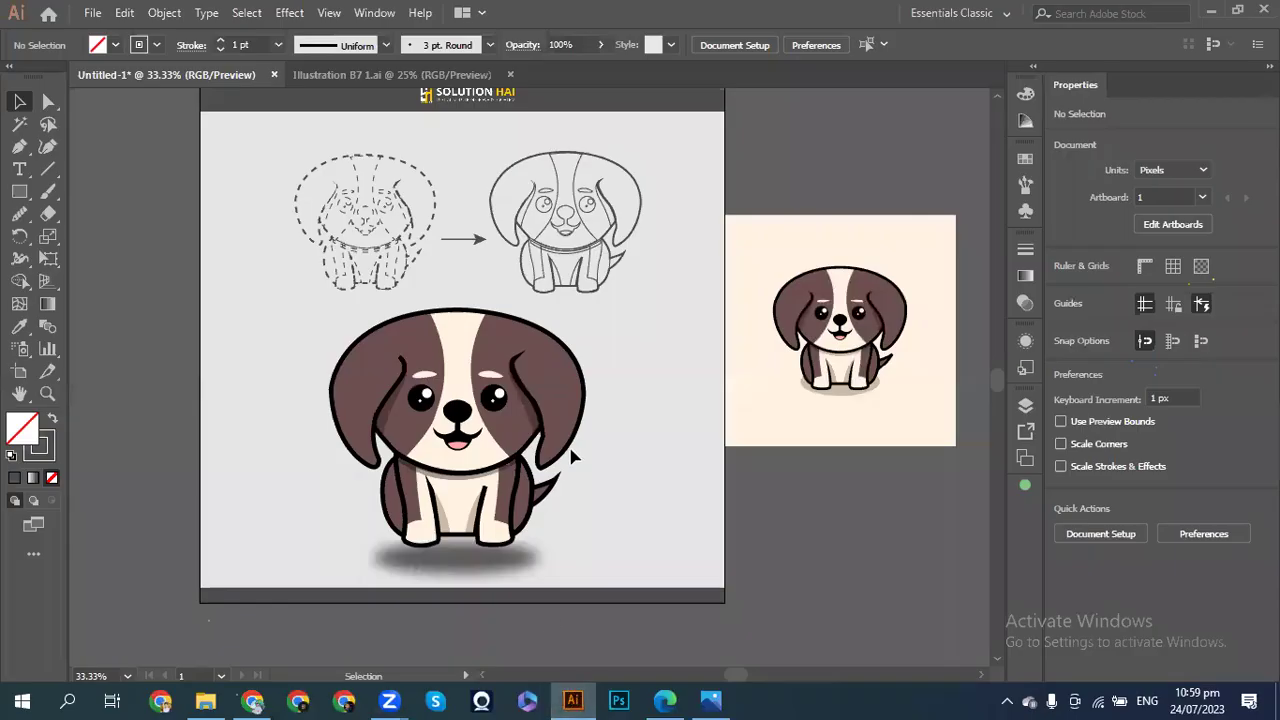
scroll(571, 453, "up", 2)
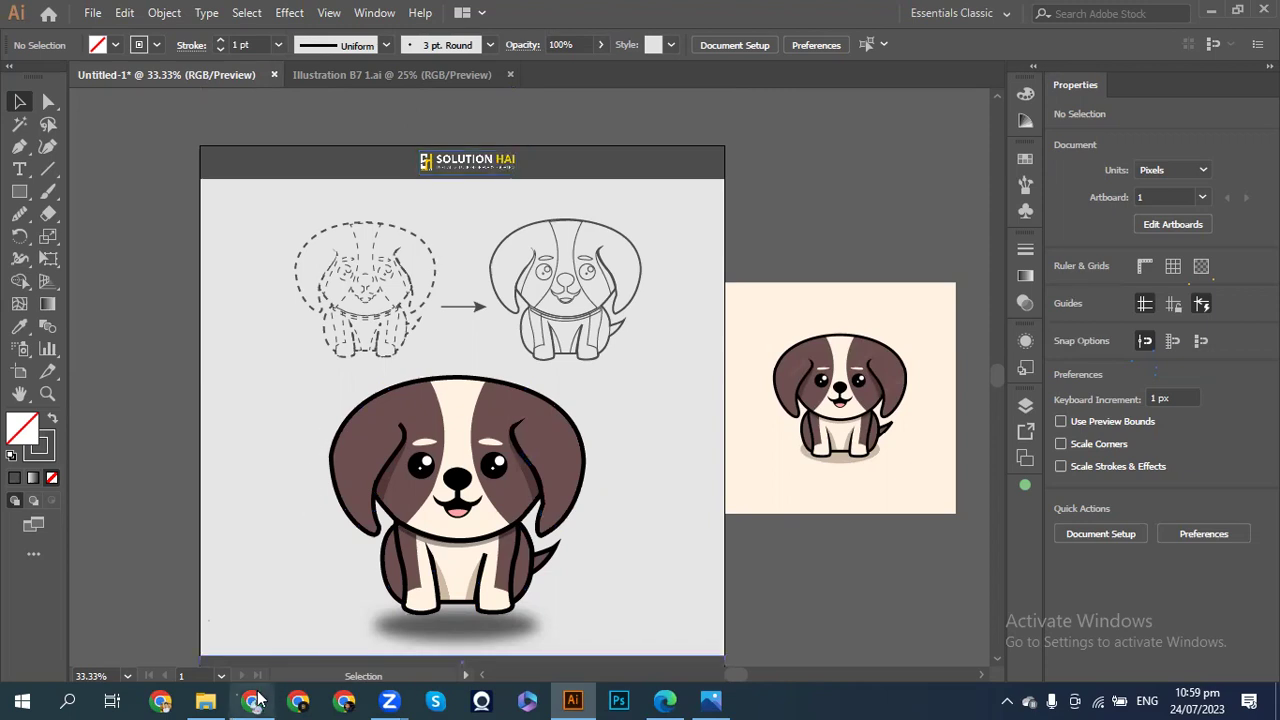
mouse_move(258, 702)
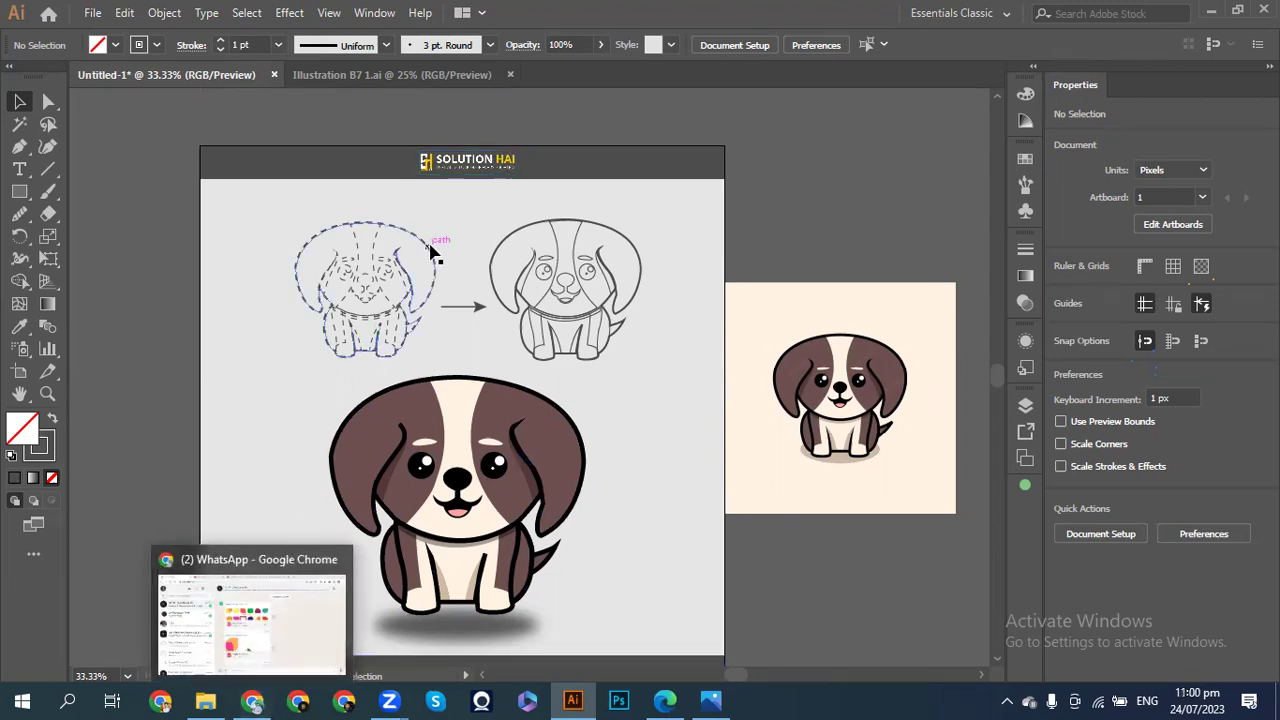